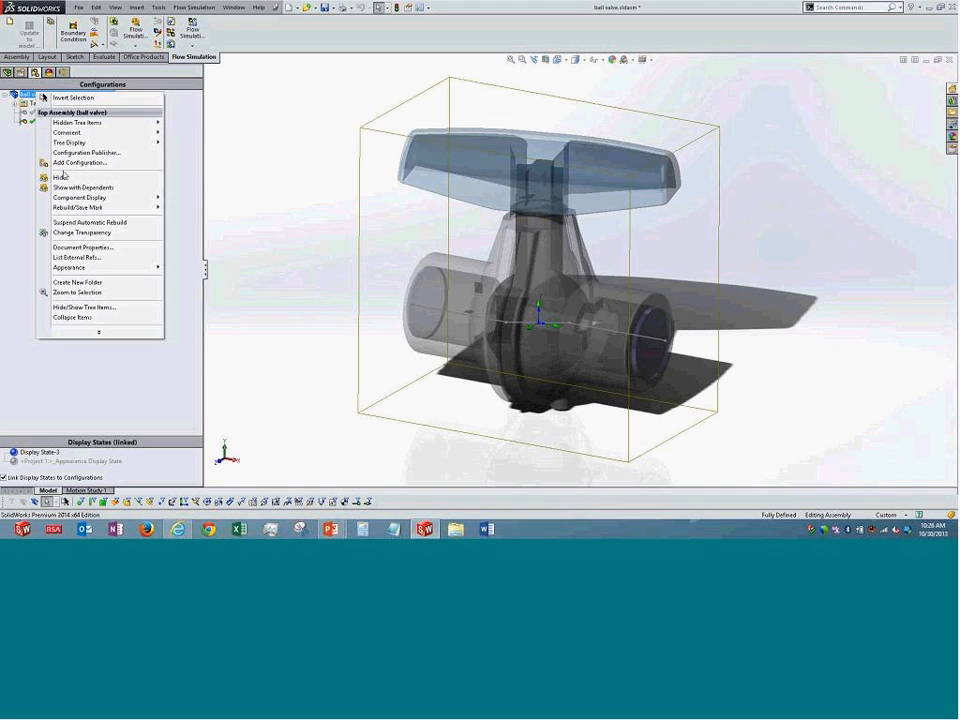
Add a configuration named "test" with the description "test" to the ball valve assembly and return to its feature tree.
{"action": "left_click", "coordinate": [77, 163]}
{"action": "type", "text": "test"}
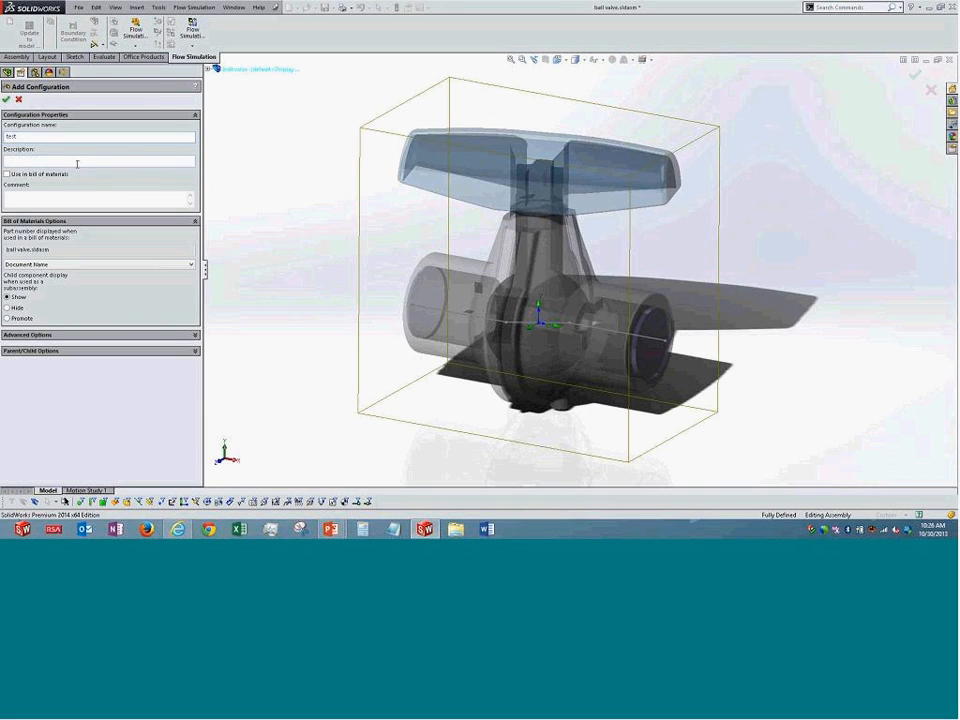
{"action": "left_click", "coordinate": [80, 161]}
{"action": "type", "text": "test"}
{"action": "left_click", "coordinate": [6, 101]}
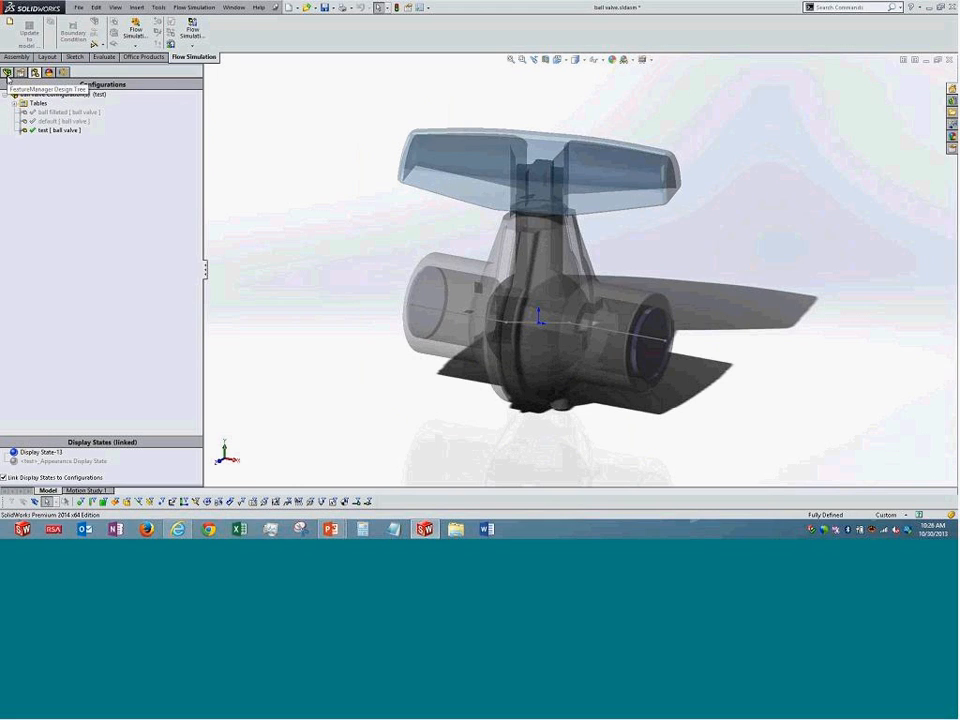
{"action": "left_click", "coordinate": [7, 73]}
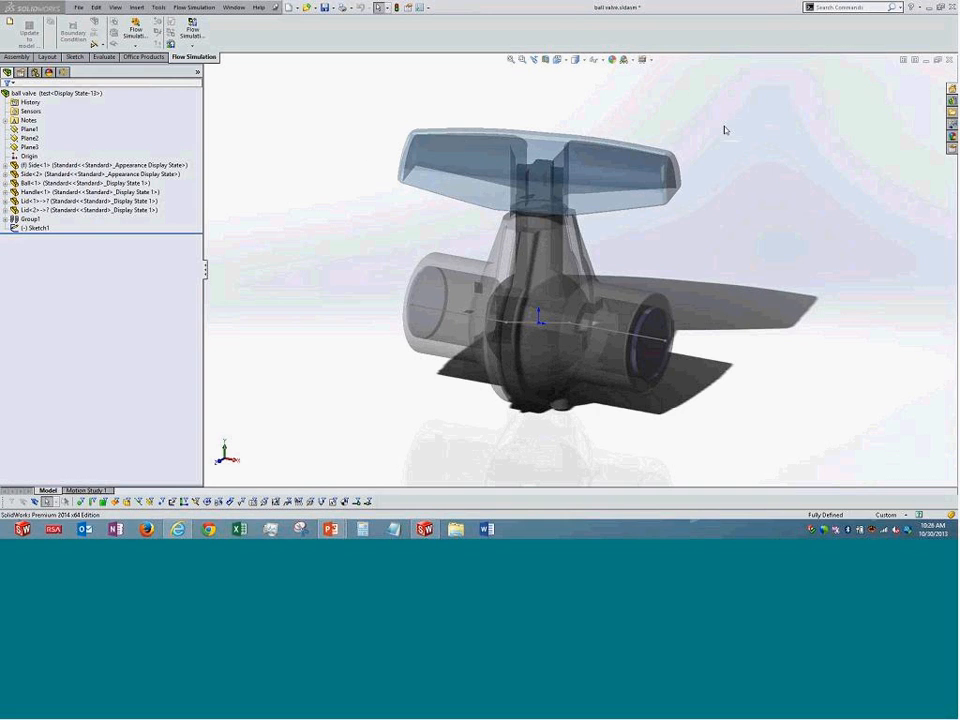
Locate the Flow Simulation Online Tutorial entry in the help and glance at the running PowerPoint slide show.
{"action": "left_click", "coordinate": [258, 7]}
{"action": "mouse_move", "coordinate": [300, 40]}
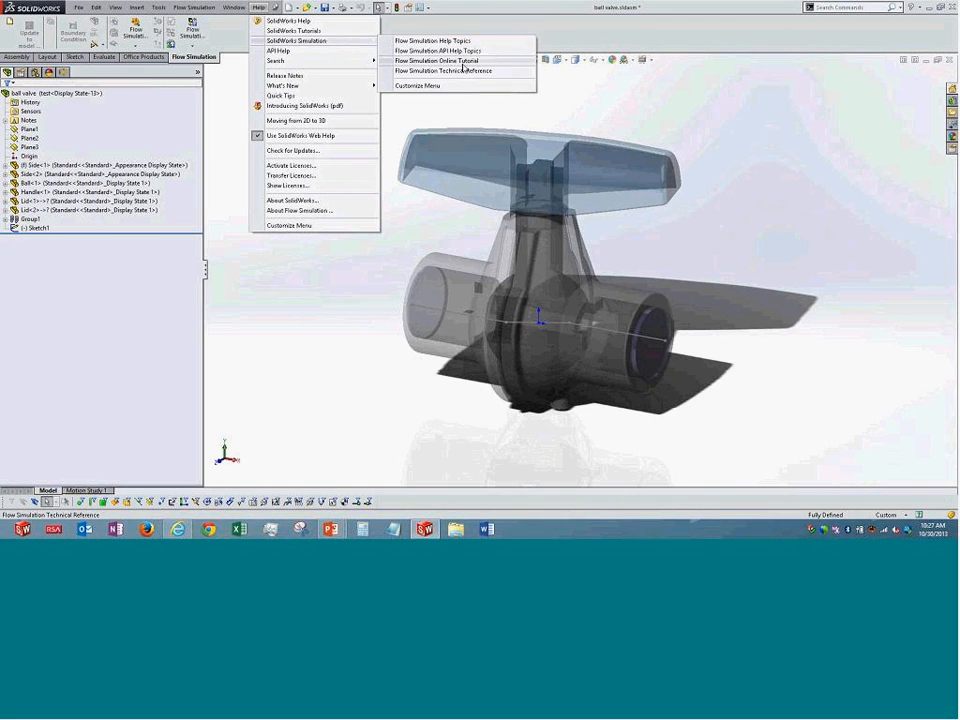
{"action": "left_click", "coordinate": [330, 528]}
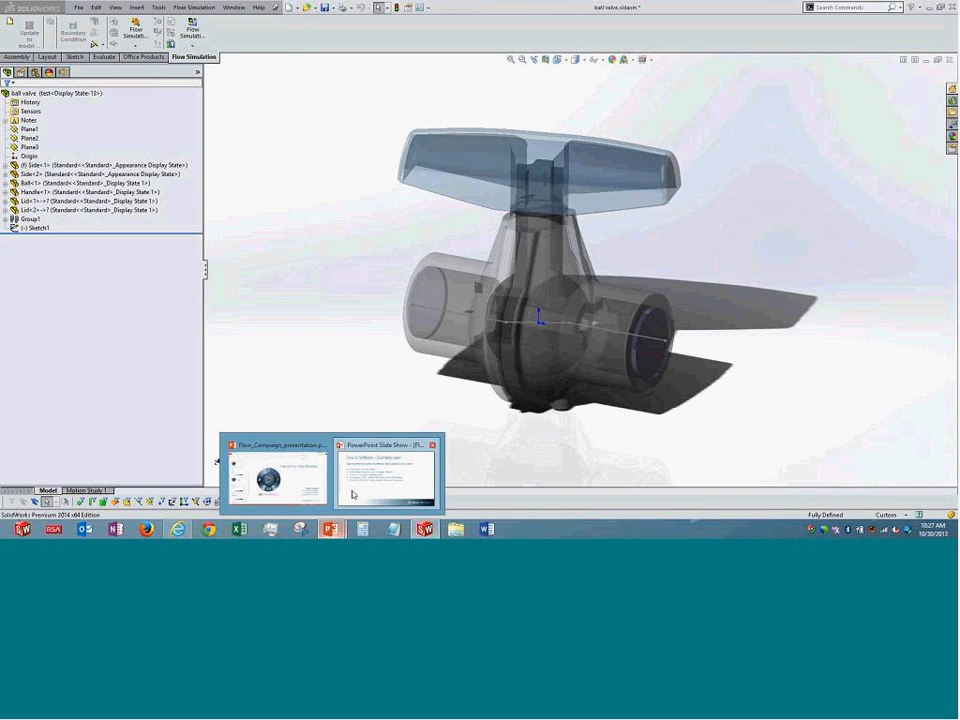
{"action": "left_click", "coordinate": [352, 494]}
{"action": "key", "text": "alt+Tab"}
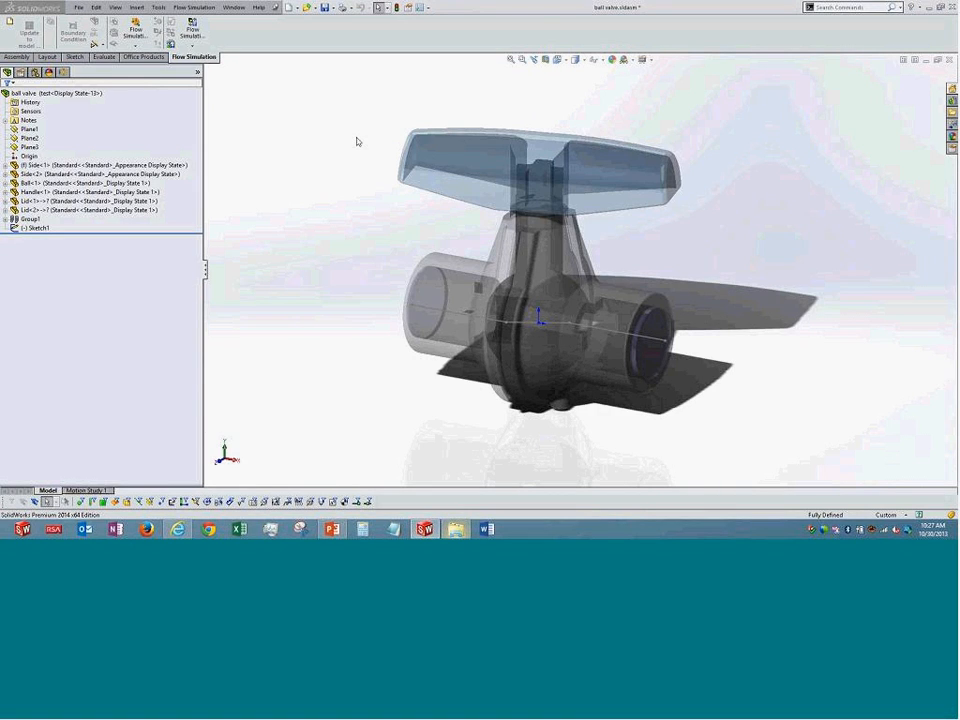
In File Explorer, browse to C:\Program Files\SolidWorks Corp 2014 PR1\SolidWorks Flow Simulation\Examples.
{"action": "key", "text": "super+e"}
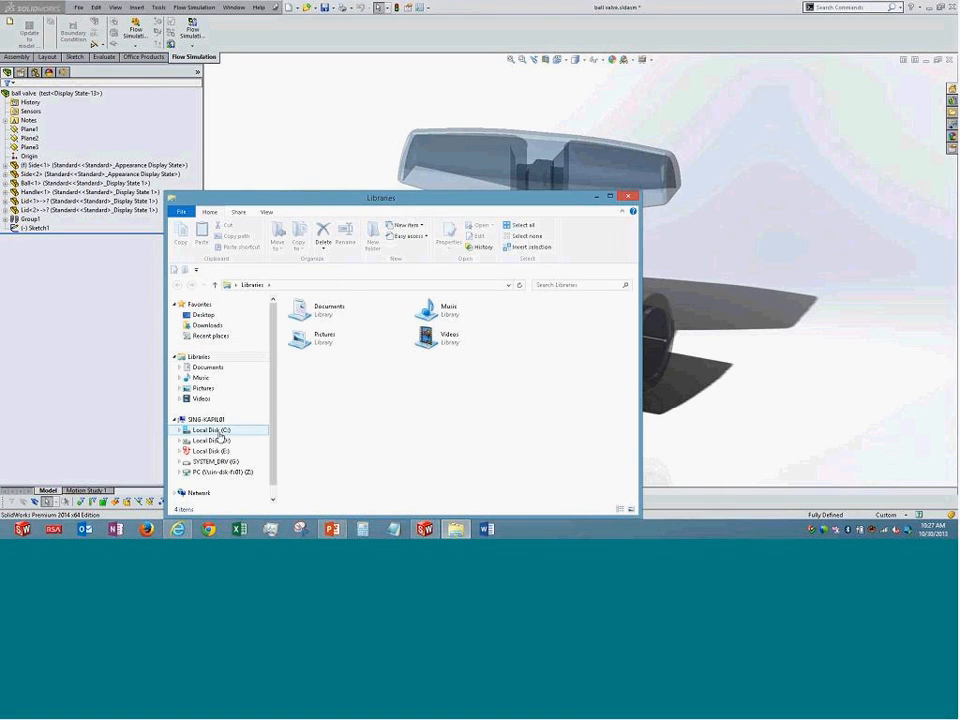
{"action": "left_click", "coordinate": [219, 433]}
{"action": "double_click", "coordinate": [320, 366]}
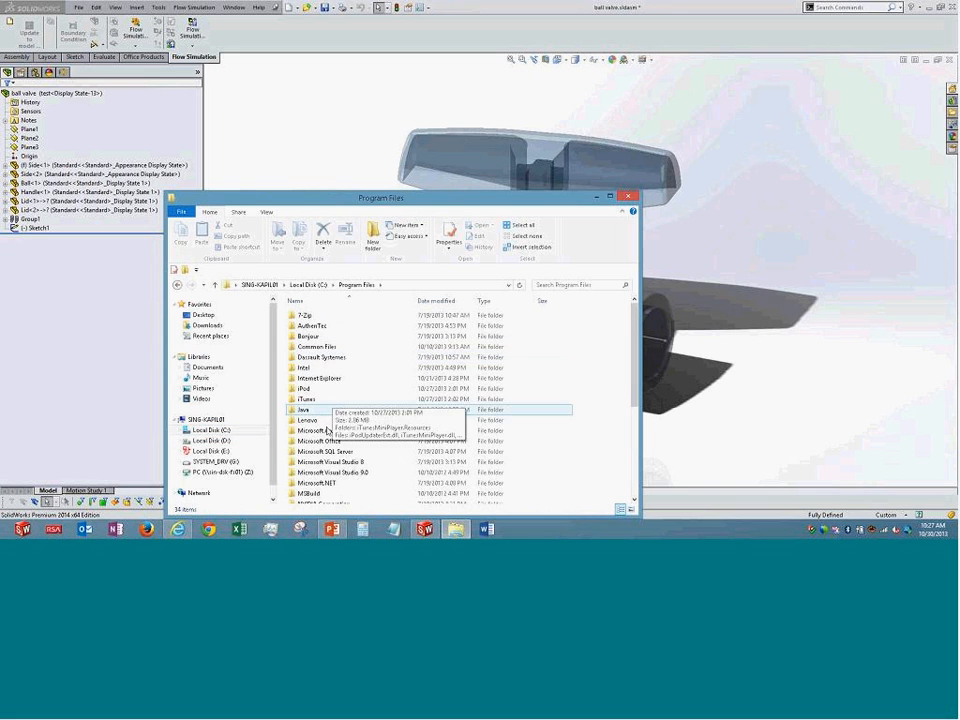
{"action": "scroll", "coordinate": [340, 420], "scroll_direction": "down", "scroll_amount": 4}
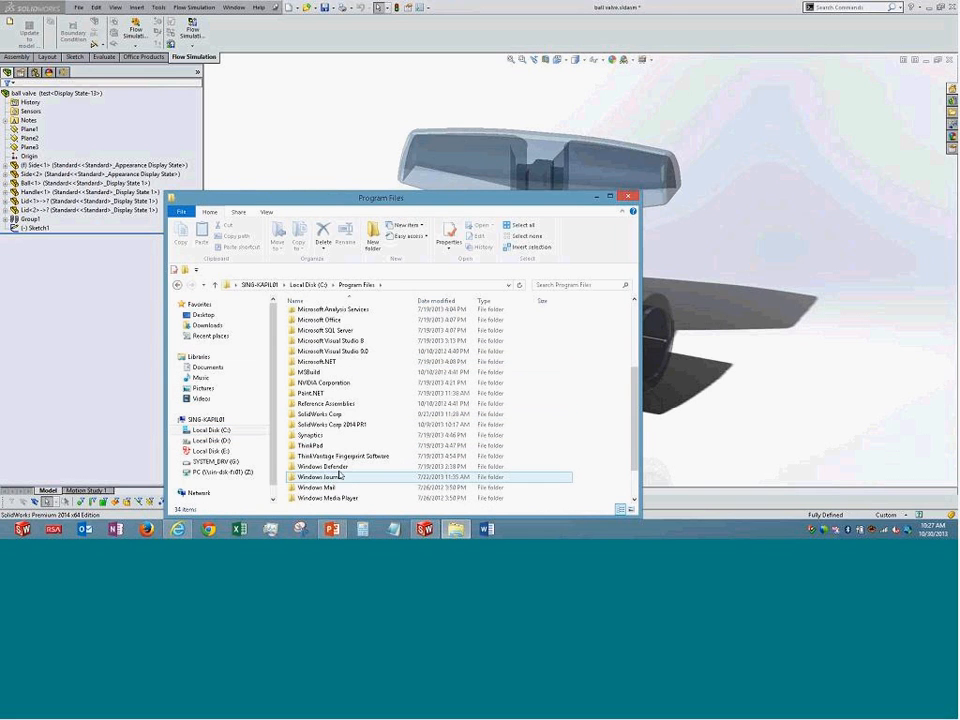
{"action": "double_click", "coordinate": [340, 424]}
{"action": "double_click", "coordinate": [340, 340]}
{"action": "double_click", "coordinate": [330, 337]}
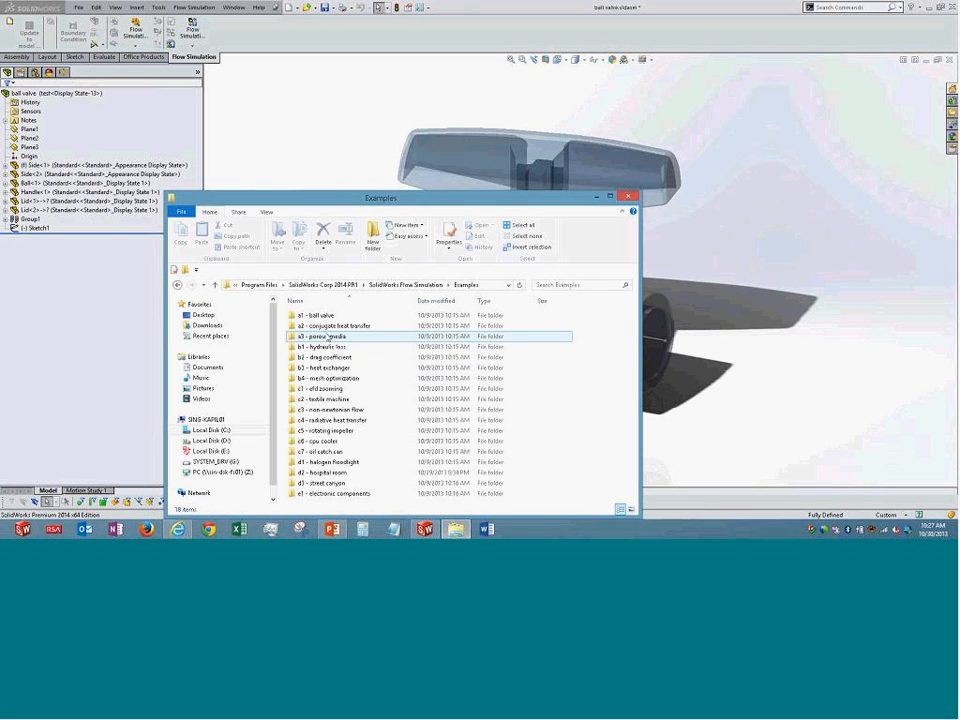
Look at the files in the "a1 - ball valve" example folder and go back to the Examples folder.
{"action": "left_click_drag", "start_coordinate": [444, 197], "coordinate": [681, 107]}
{"action": "left_click", "coordinate": [698, 195]}
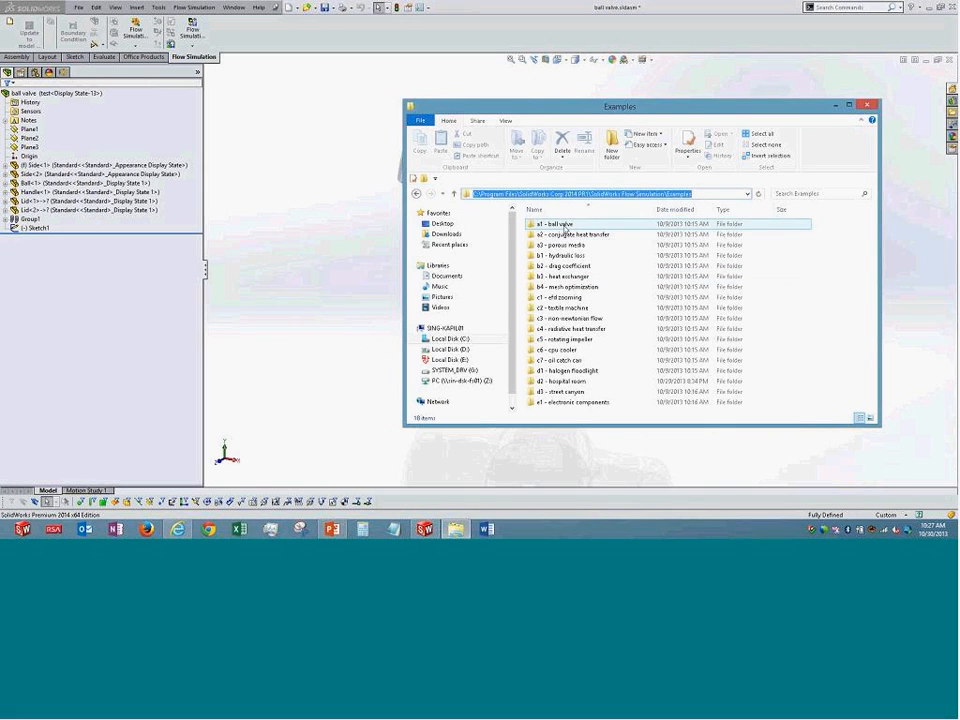
{"action": "left_click", "coordinate": [566, 225]}
{"action": "double_click", "coordinate": [566, 226]}
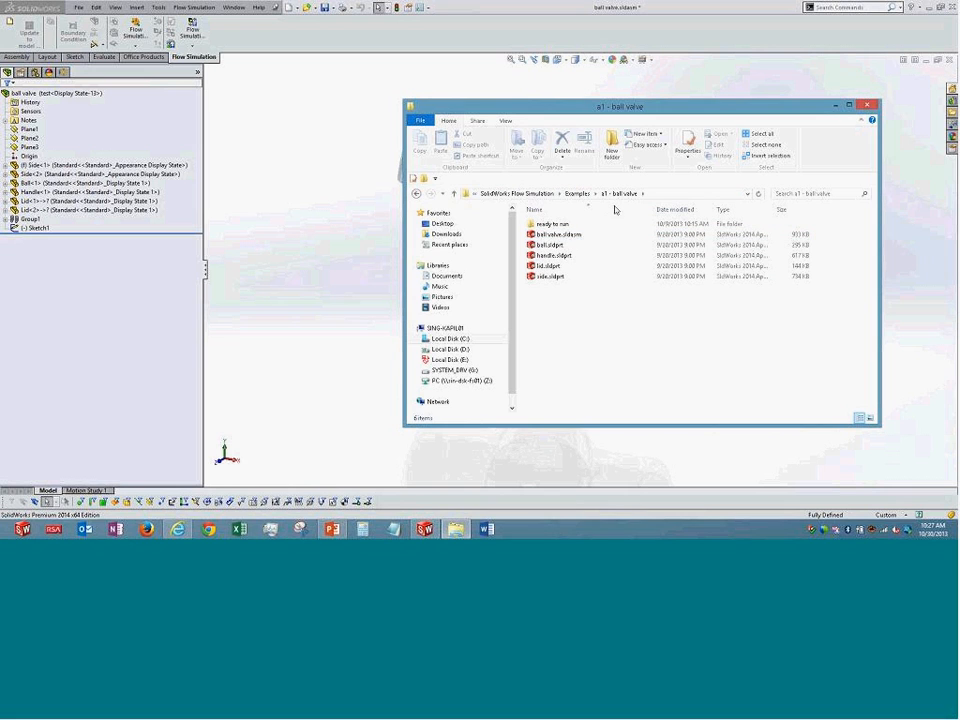
{"action": "left_click", "coordinate": [576, 194]}
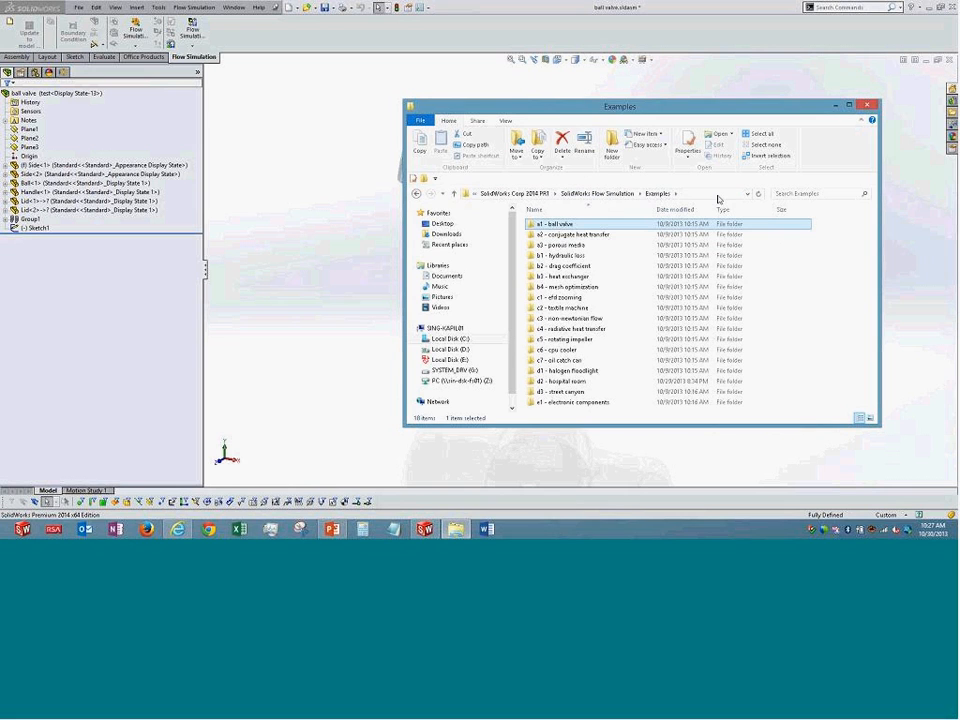
Copy the Examples folder path and paste it in PowerPoint as a last bullet on the "Over to Software – Examples used" slide.
{"action": "left_click", "coordinate": [720, 195]}
{"action": "key", "text": "ctrl+c"}
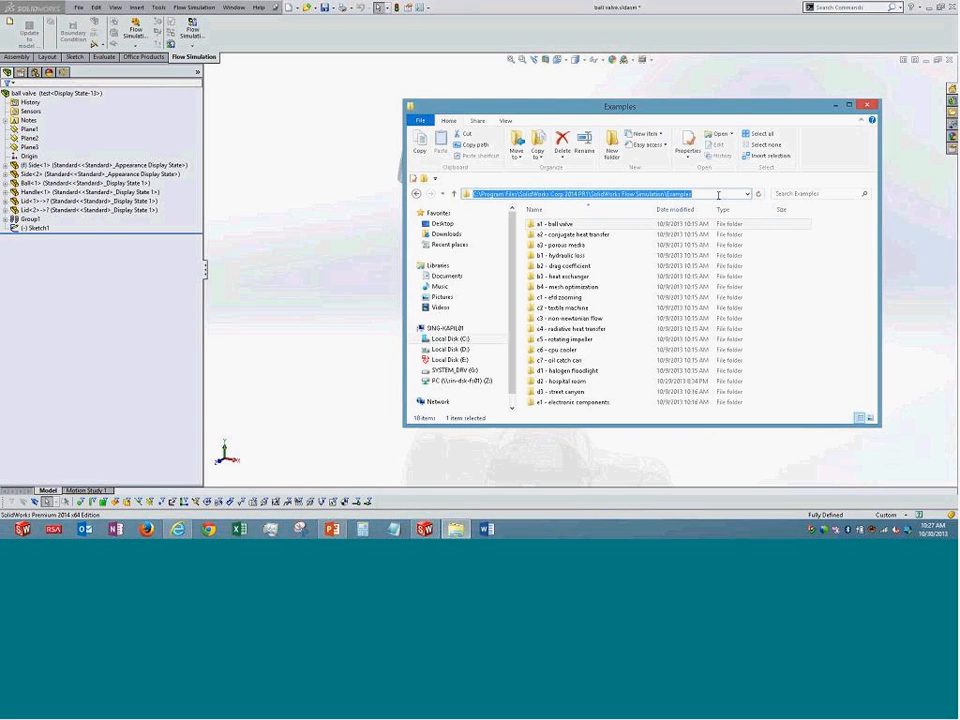
{"action": "left_click", "coordinate": [334, 530]}
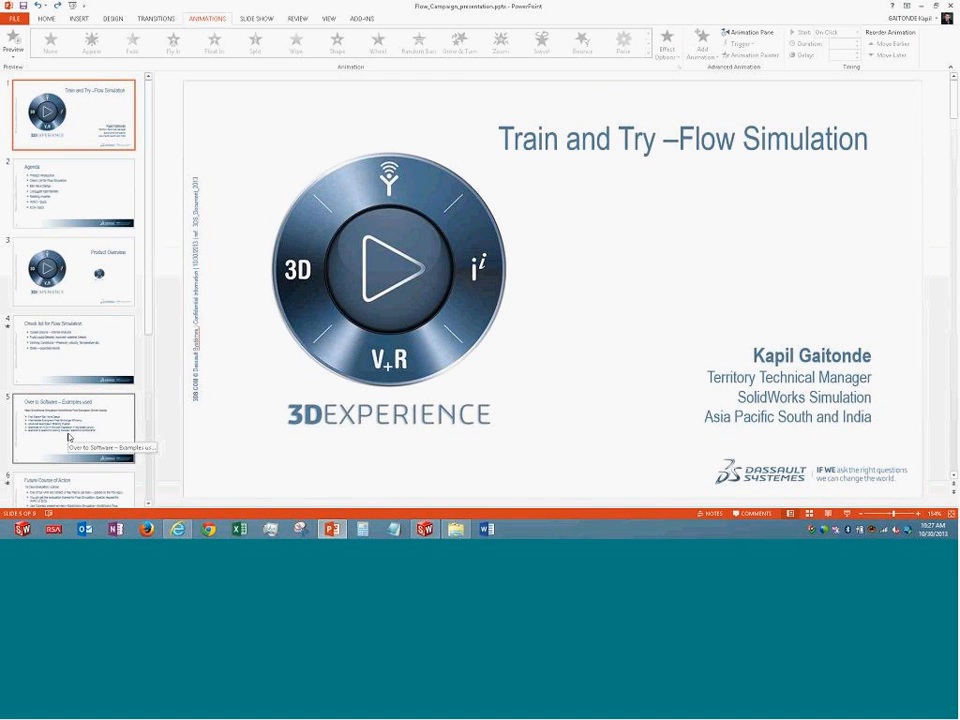
{"action": "left_click", "coordinate": [68, 437]}
{"action": "left_click", "coordinate": [323, 325]}
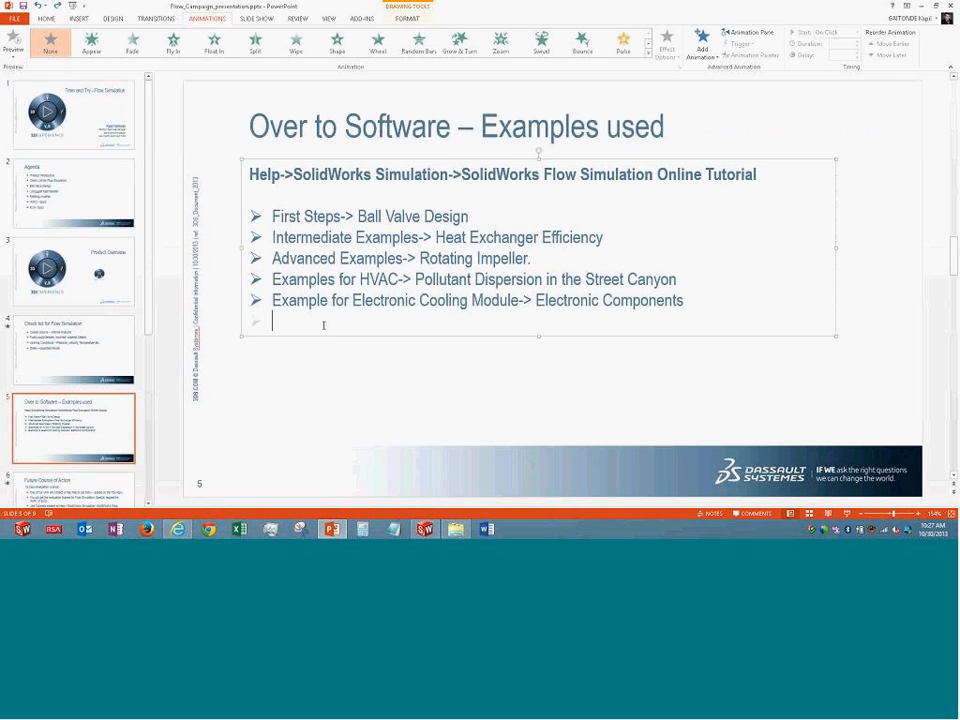
{"action": "key", "text": "Return"}
{"action": "key", "text": "ctrl+v"}
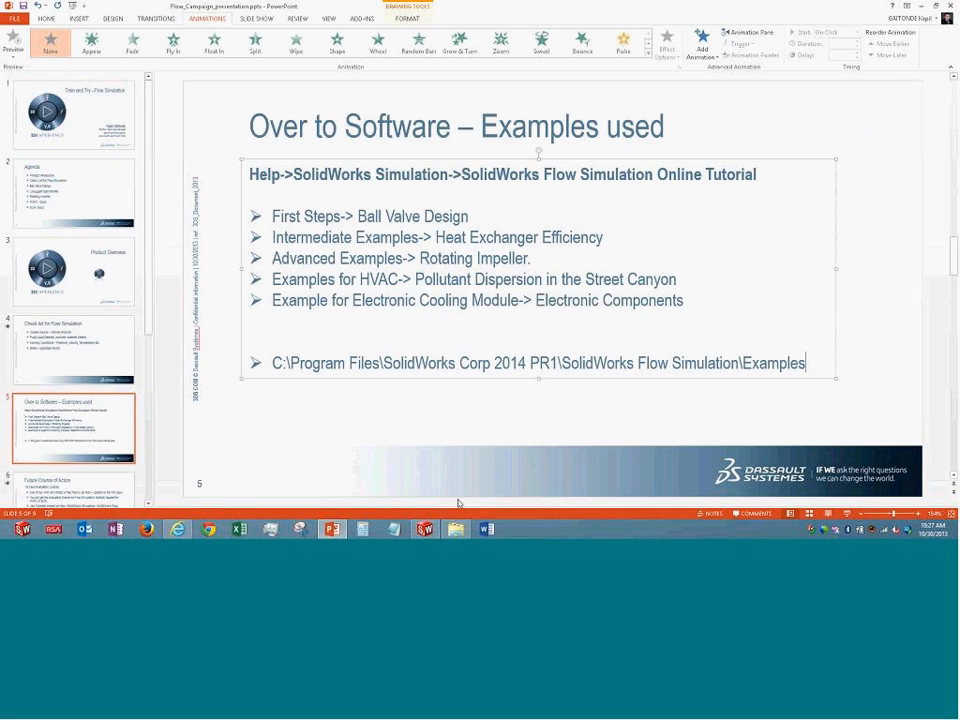
{"action": "left_click", "coordinate": [563, 403]}
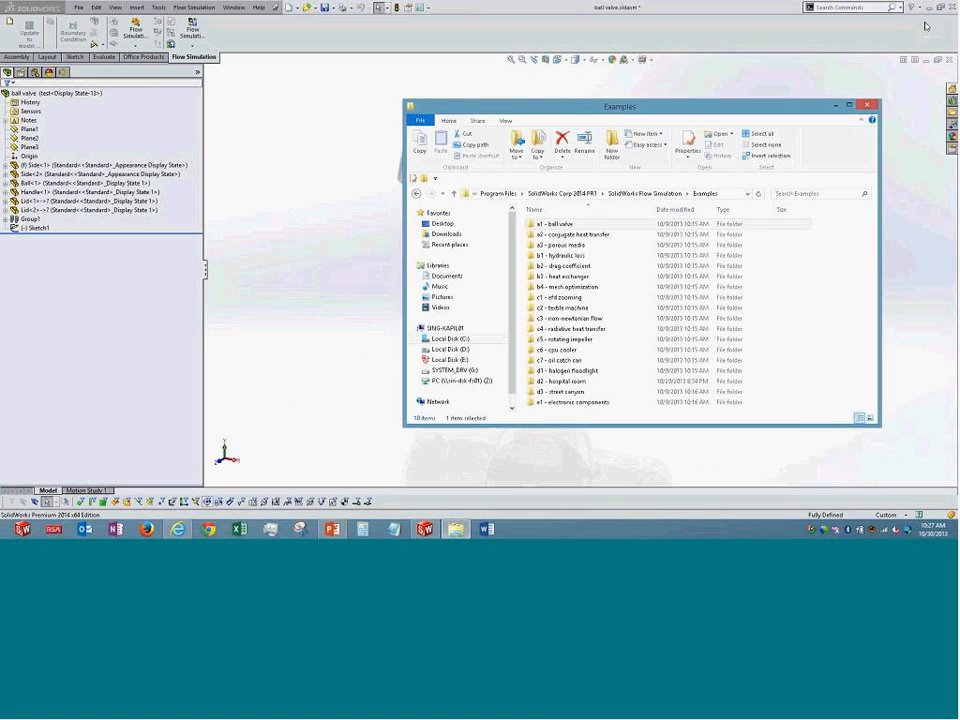
Switch back to SolidWorks and highlight the two Side parts, the Ball and the Handle one by one to identify them.
{"action": "left_click", "coordinate": [325, 208]}
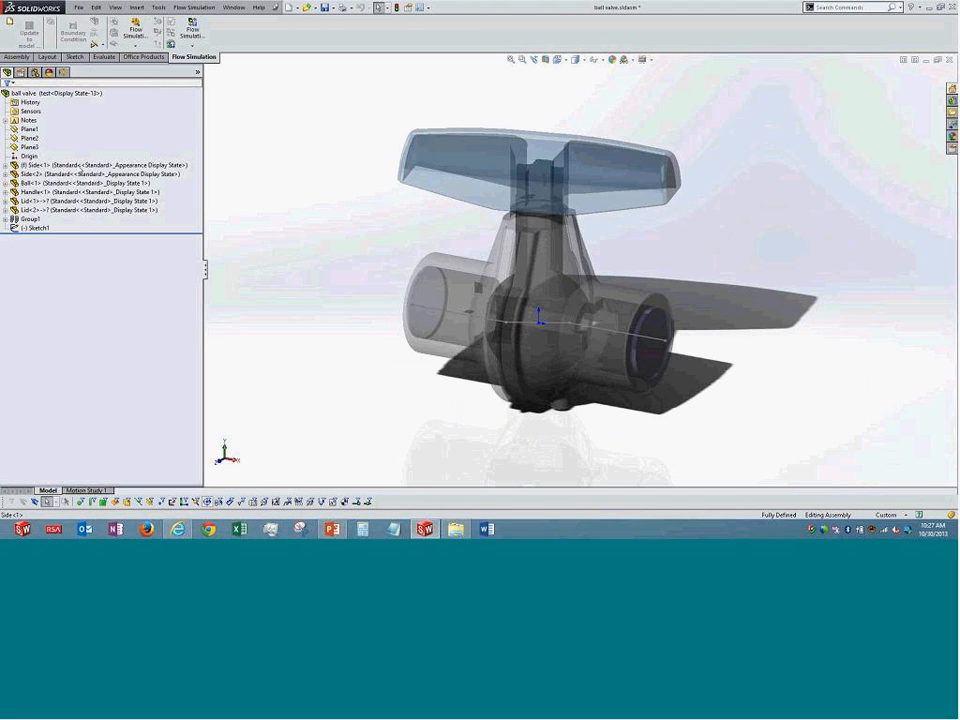
{"action": "left_click", "coordinate": [80, 166]}
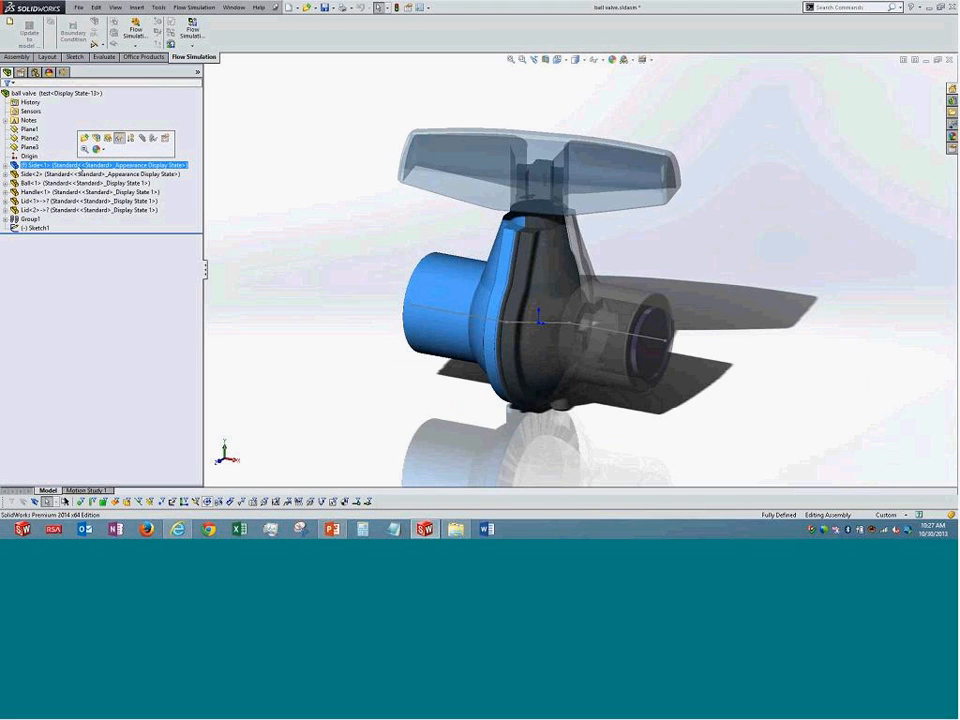
{"action": "left_click", "coordinate": [70, 176]}
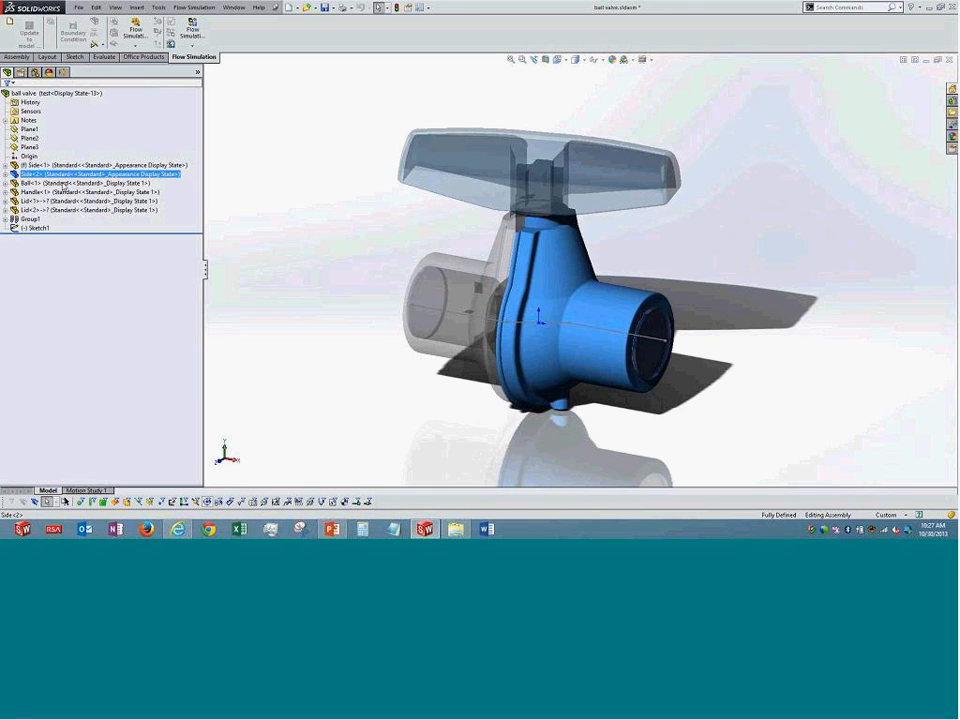
{"action": "left_click", "coordinate": [62, 184]}
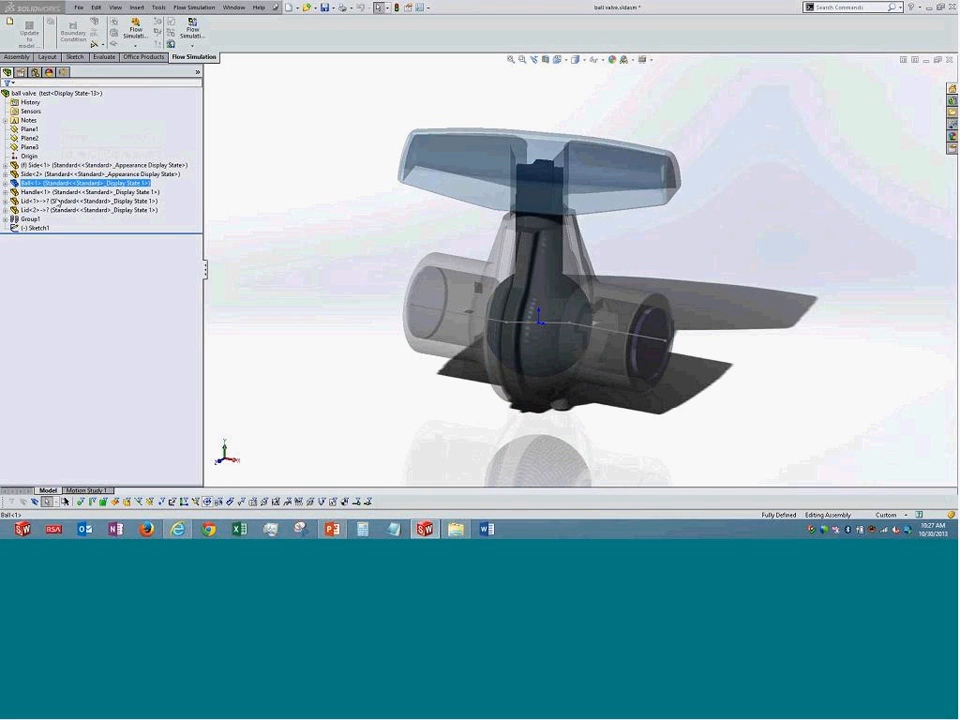
{"action": "left_click", "coordinate": [48, 192]}
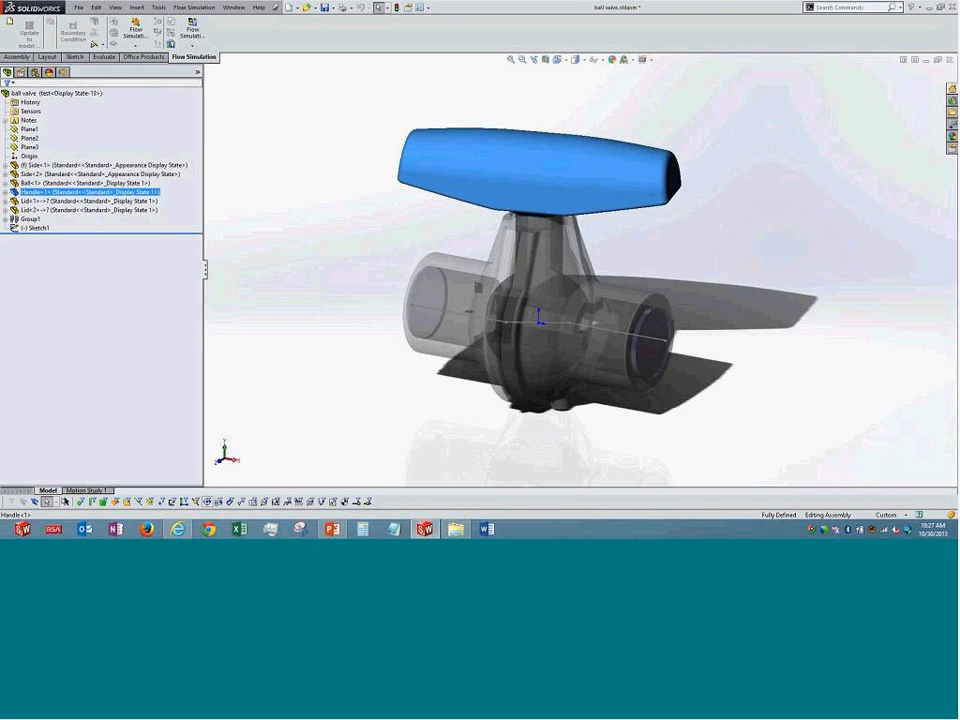
{"action": "left_click", "coordinate": [22, 183]}
{"action": "left_click", "coordinate": [23, 192]}
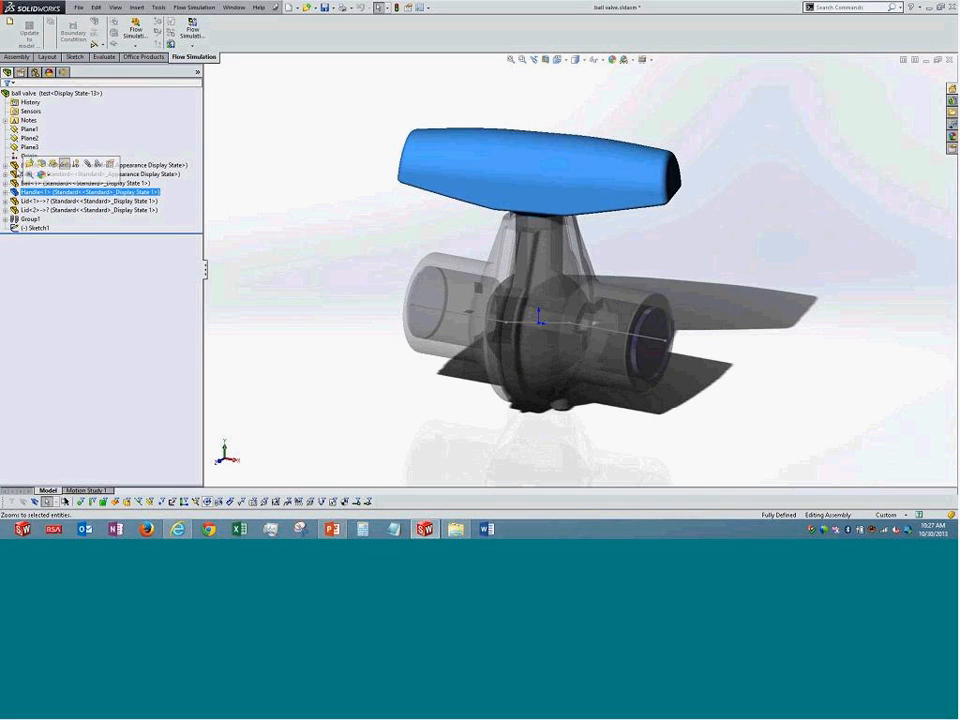
Suppress both Lid components so the two pipe ends of the valve are open.
{"action": "left_click", "coordinate": [47, 201]}
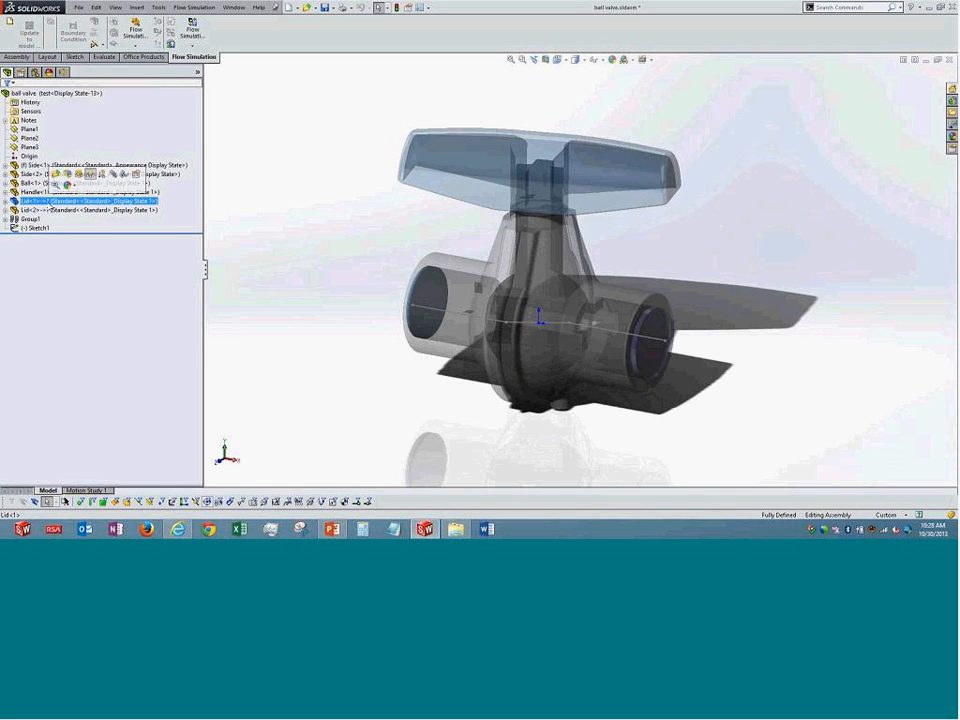
{"action": "left_click", "coordinate": [47, 210], "text": "ctrl"}
{"action": "right_click", "coordinate": [47, 210]}
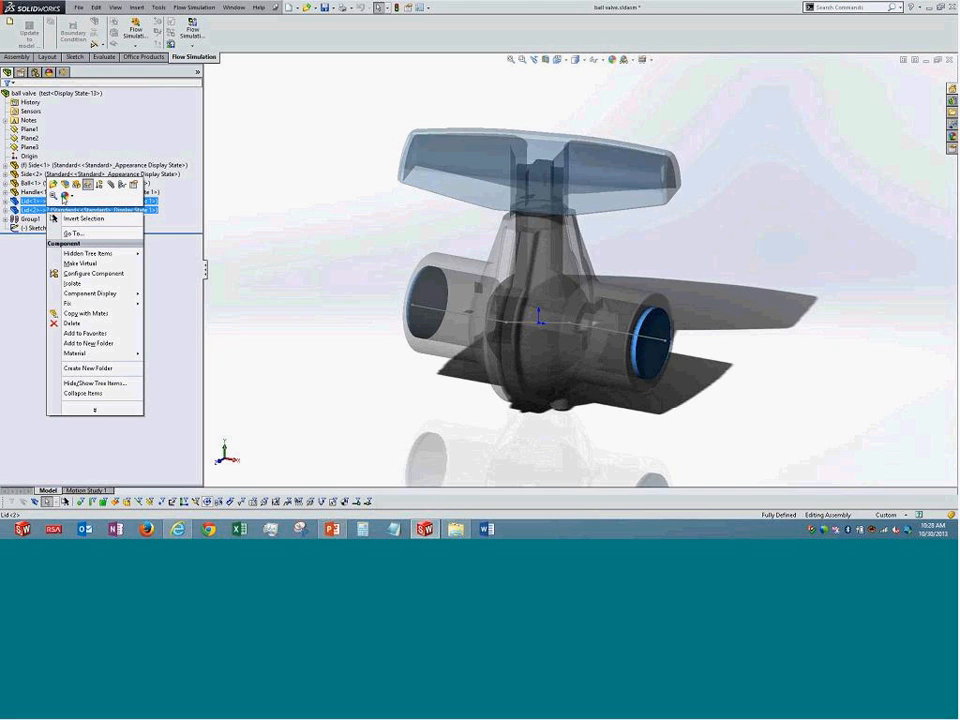
{"action": "left_click", "coordinate": [58, 161]}
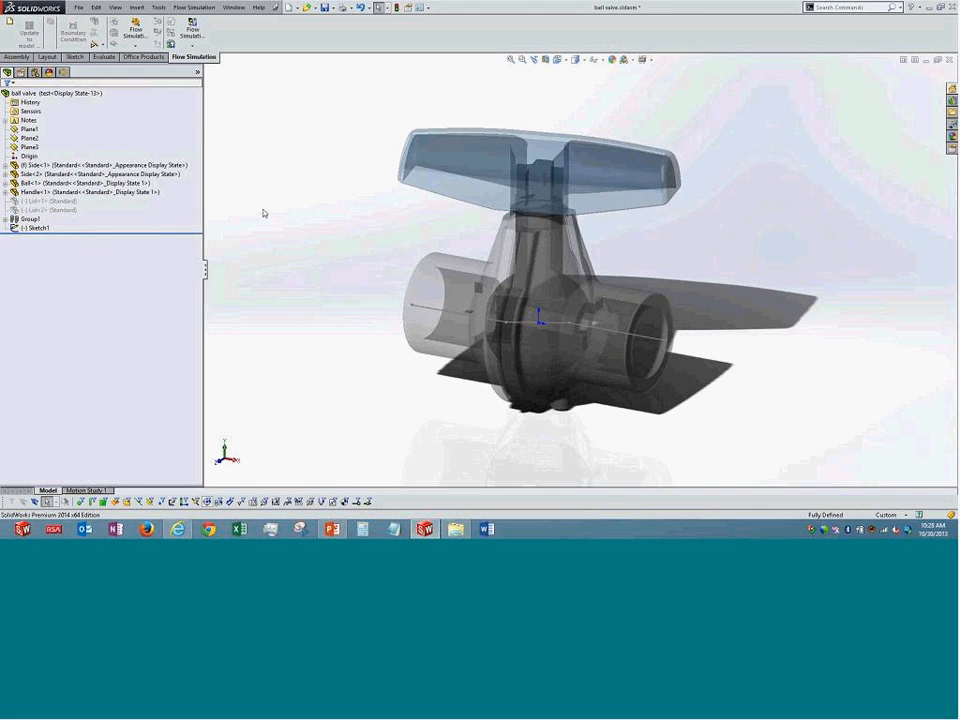
{"action": "middle_click_drag", "start_coordinate": [307, 226], "coordinate": [295, 219]}
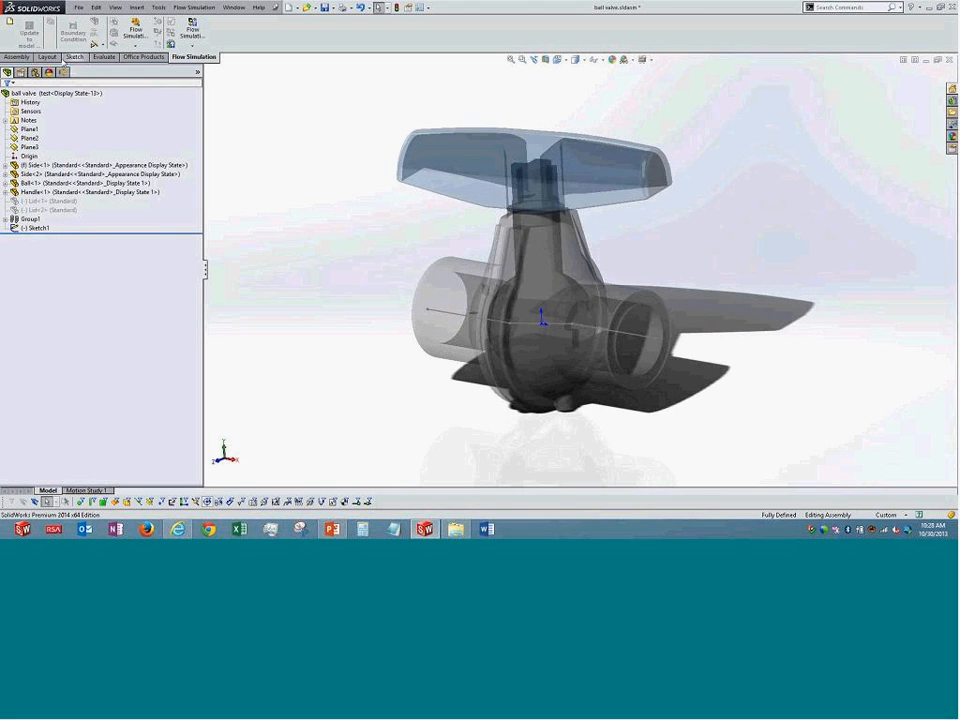
Open the Flow Simulation project tree and examine where the Create Lids tool and the other Flow Simulation tools are offered.
{"action": "left_click", "coordinate": [63, 72]}
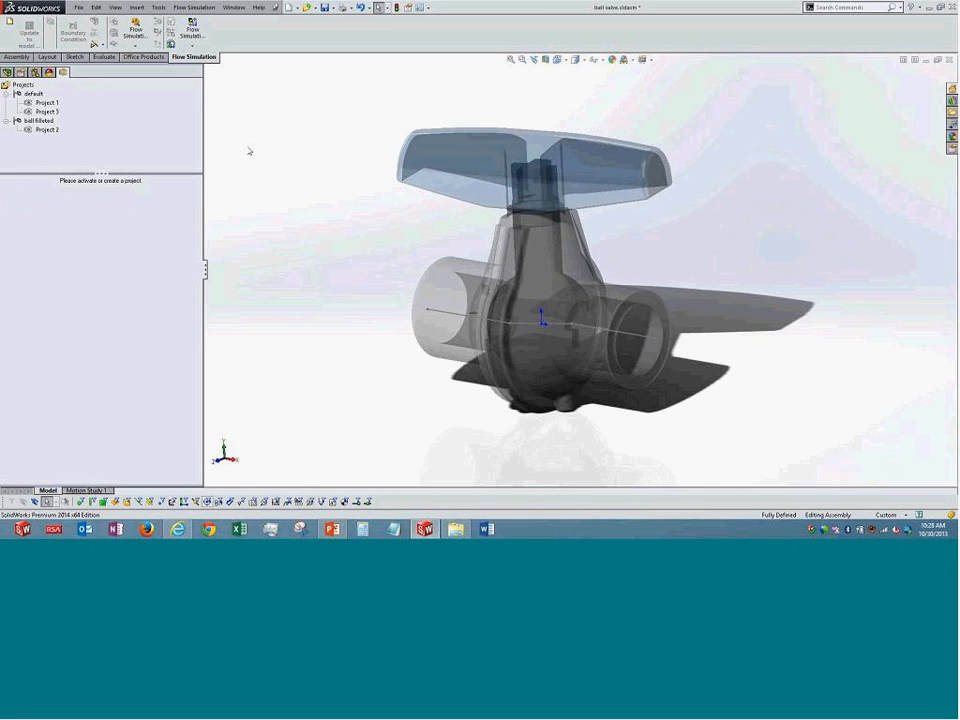
{"action": "left_click", "coordinate": [193, 11]}
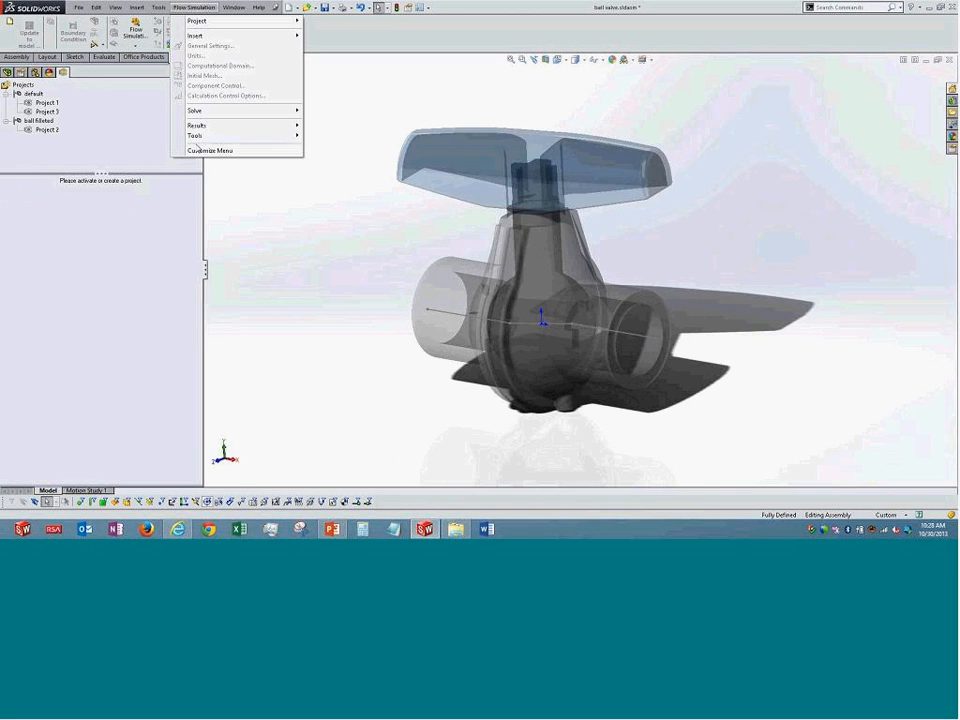
{"action": "mouse_move", "coordinate": [195, 135]}
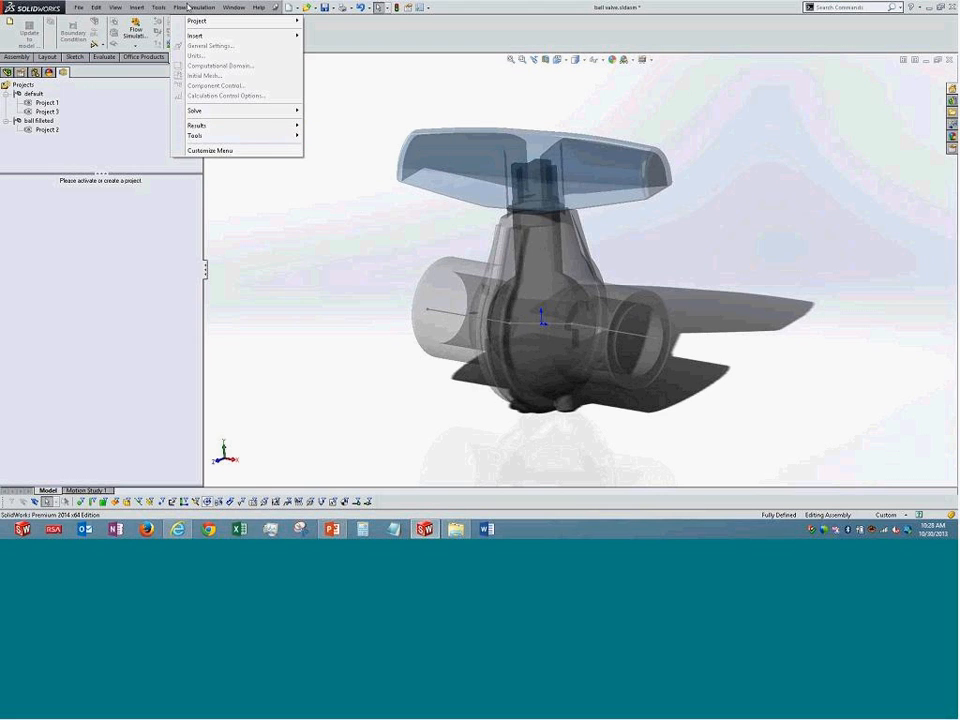
{"action": "mouse_move", "coordinate": [230, 138]}
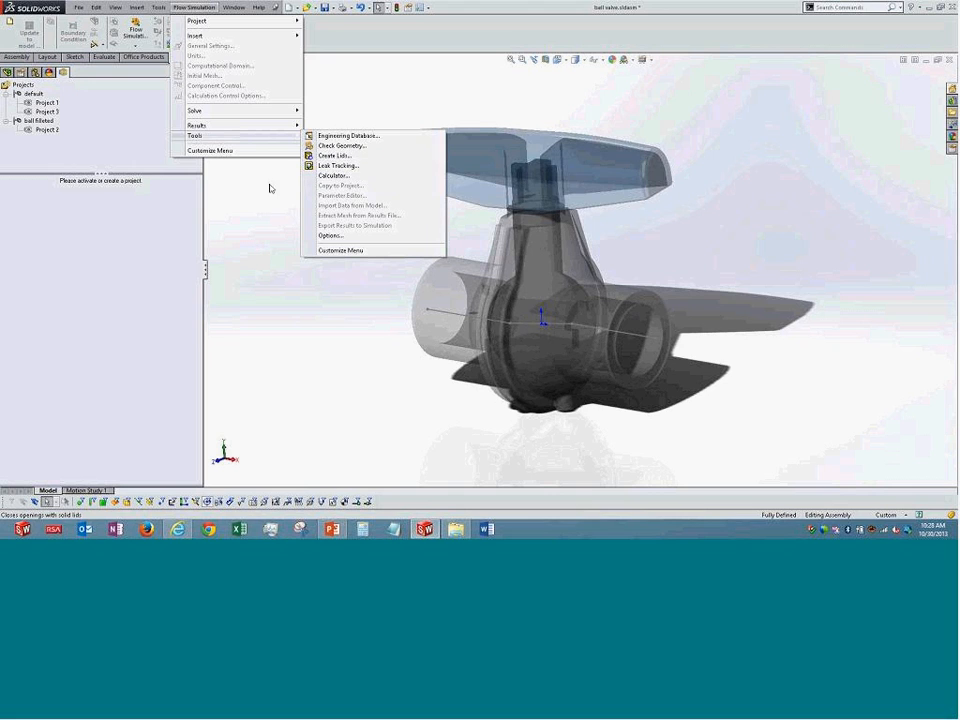
{"action": "left_click", "coordinate": [244, 229]}
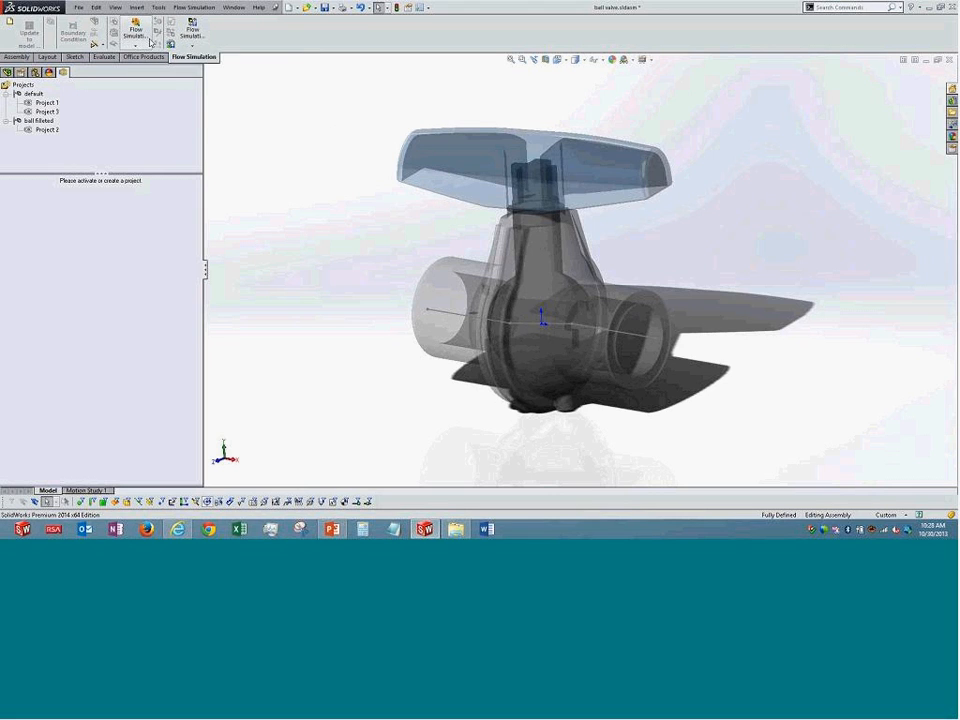
{"action": "left_click", "coordinate": [96, 45]}
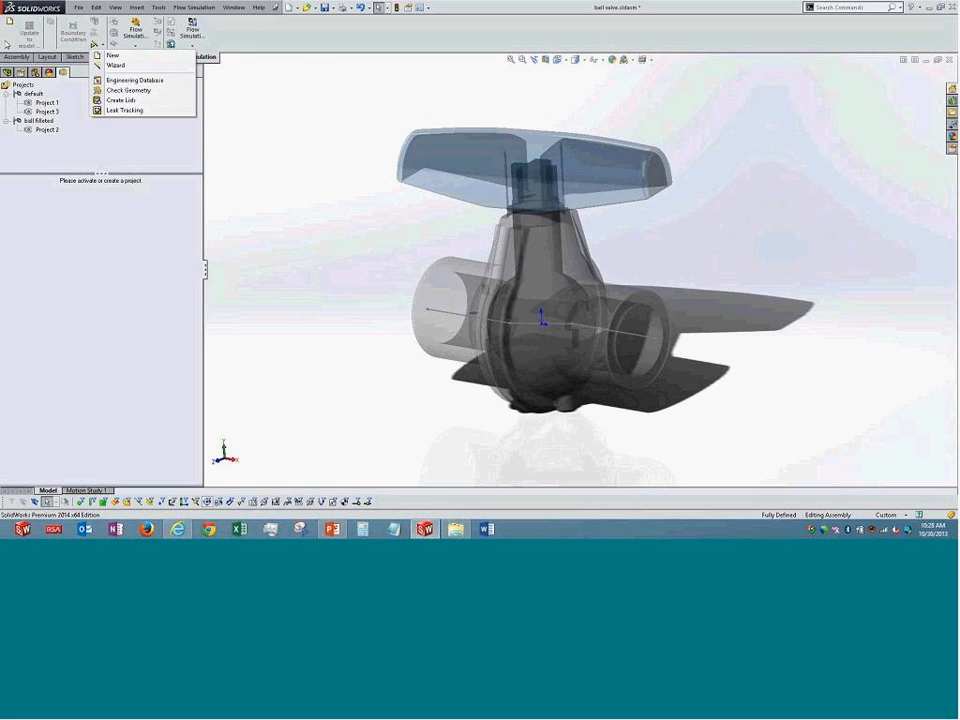
{"action": "left_click", "coordinate": [327, 29]}
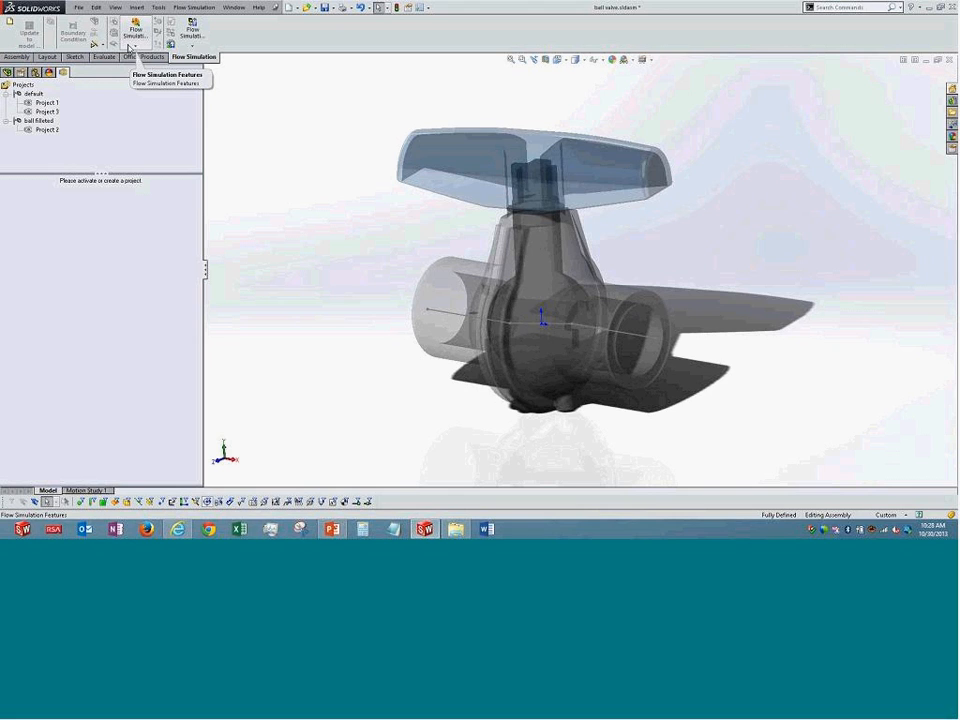
Create lids on the planar end faces of both pipe openings and check the new lid components in the assembly tree.
{"action": "left_click", "coordinate": [96, 45]}
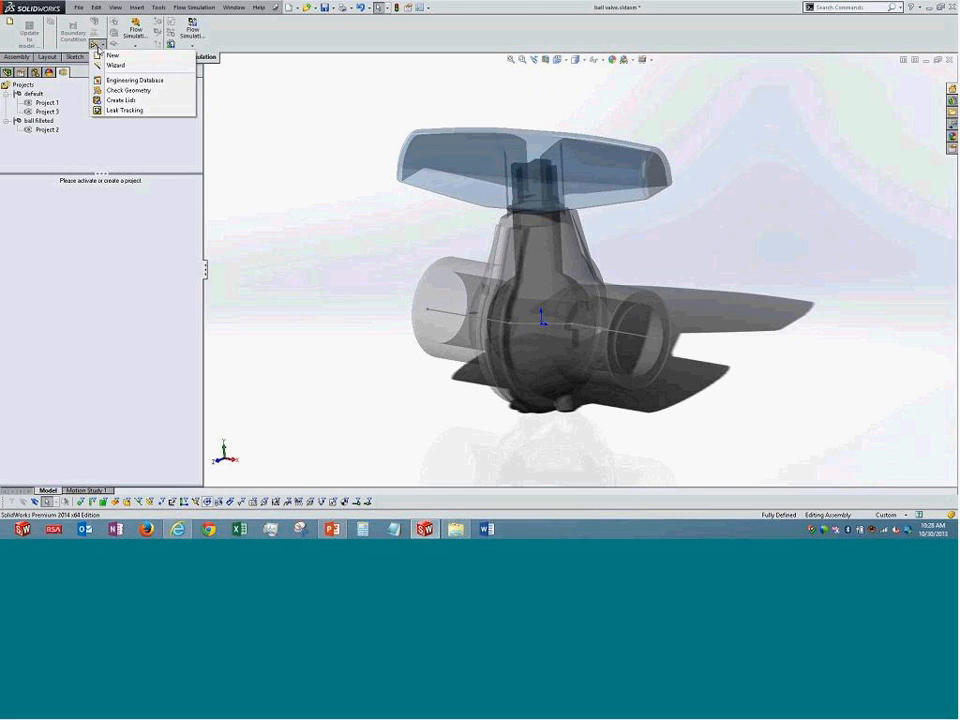
{"action": "left_click", "coordinate": [137, 101]}
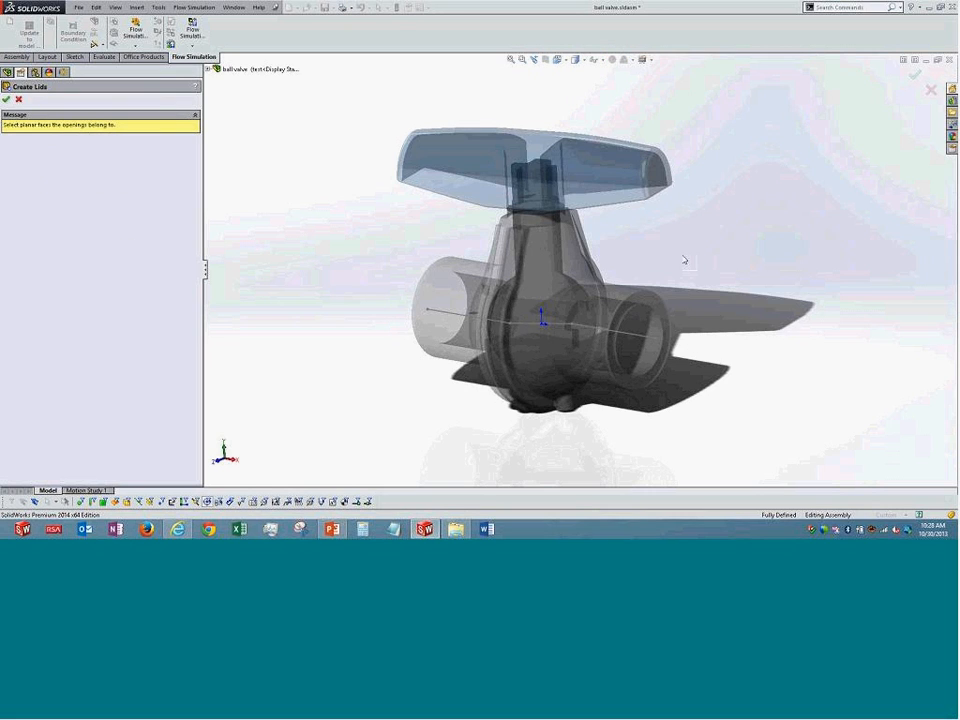
{"action": "left_click", "coordinate": [646, 302]}
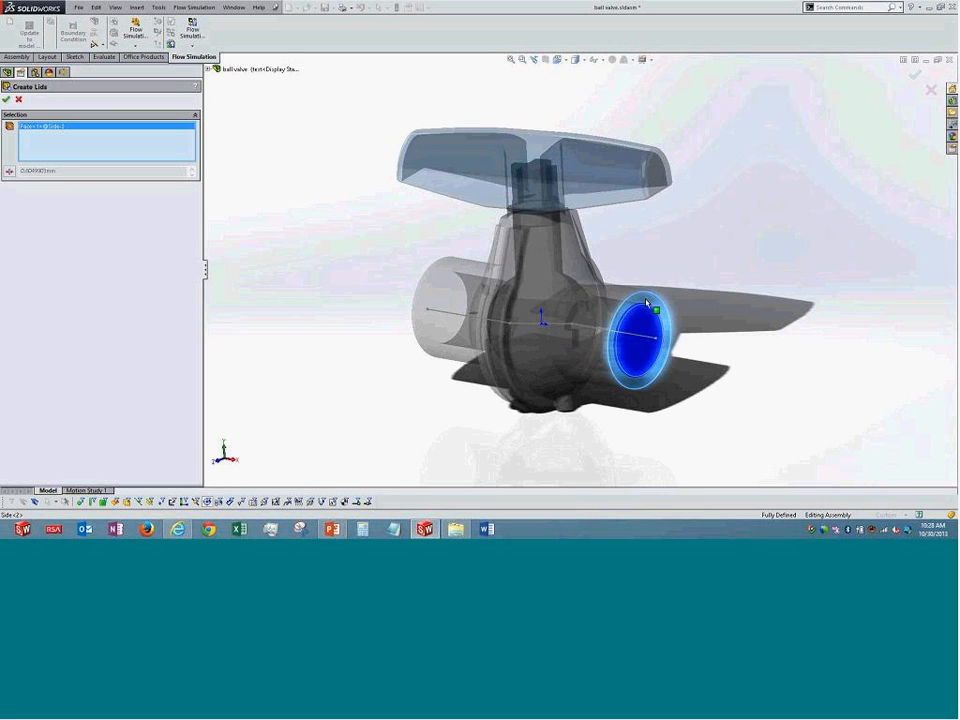
{"action": "middle_click_drag", "start_coordinate": [646, 302], "coordinate": [481, 285]}
{"action": "left_click", "coordinate": [482, 286]}
{"action": "middle_click_drag", "start_coordinate": [410, 279], "coordinate": [289, 272]}
{"action": "left_click", "coordinate": [6, 101]}
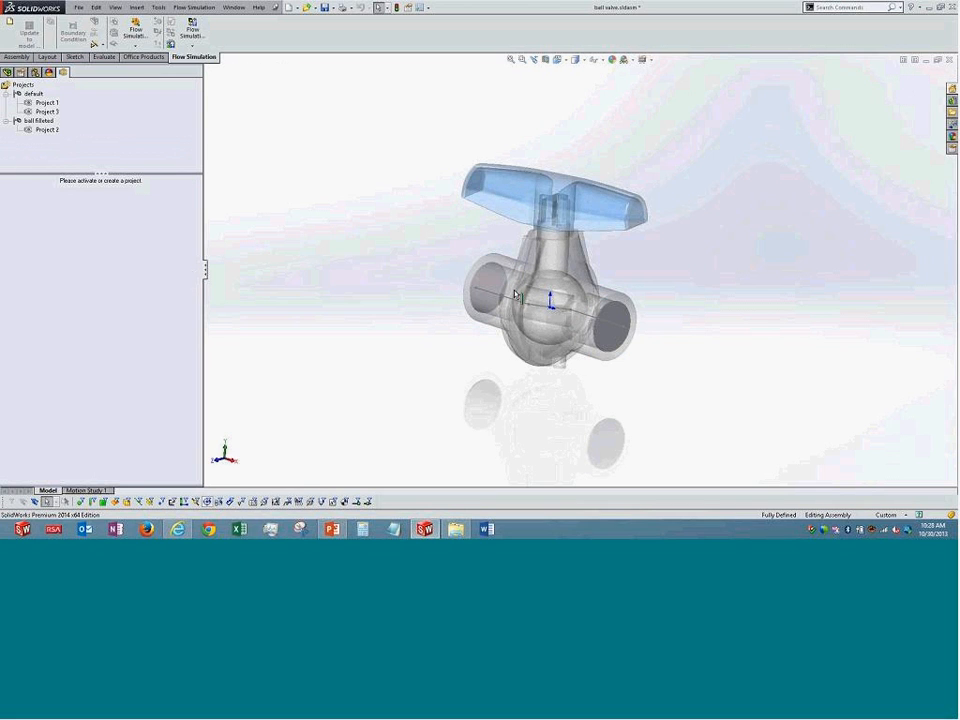
{"action": "left_click", "coordinate": [7, 72]}
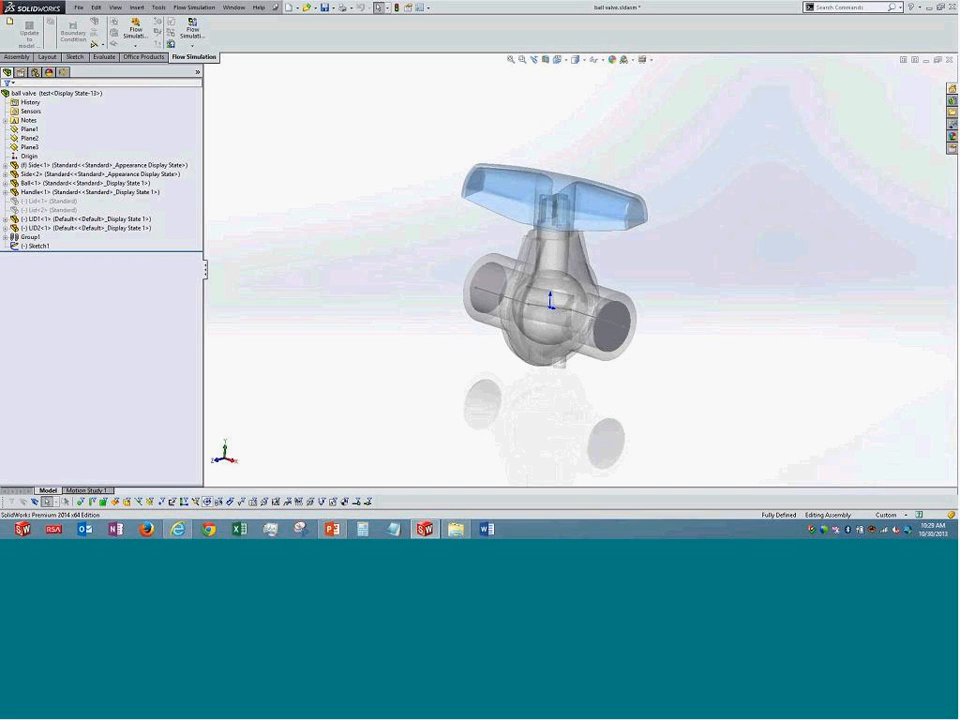
{"action": "left_click", "coordinate": [63, 72]}
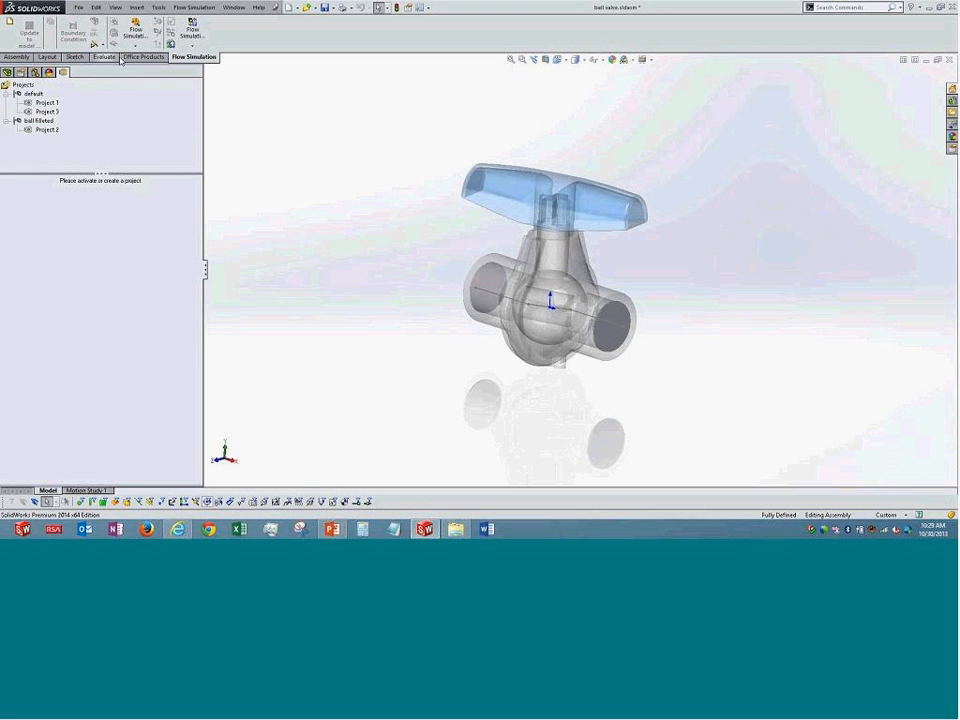
Run Leak Tracking to find the connection between the inner faces of the two new lids.
{"action": "left_click", "coordinate": [95, 44]}
{"action": "left_click", "coordinate": [95, 44]}
{"action": "left_click", "coordinate": [95, 44]}
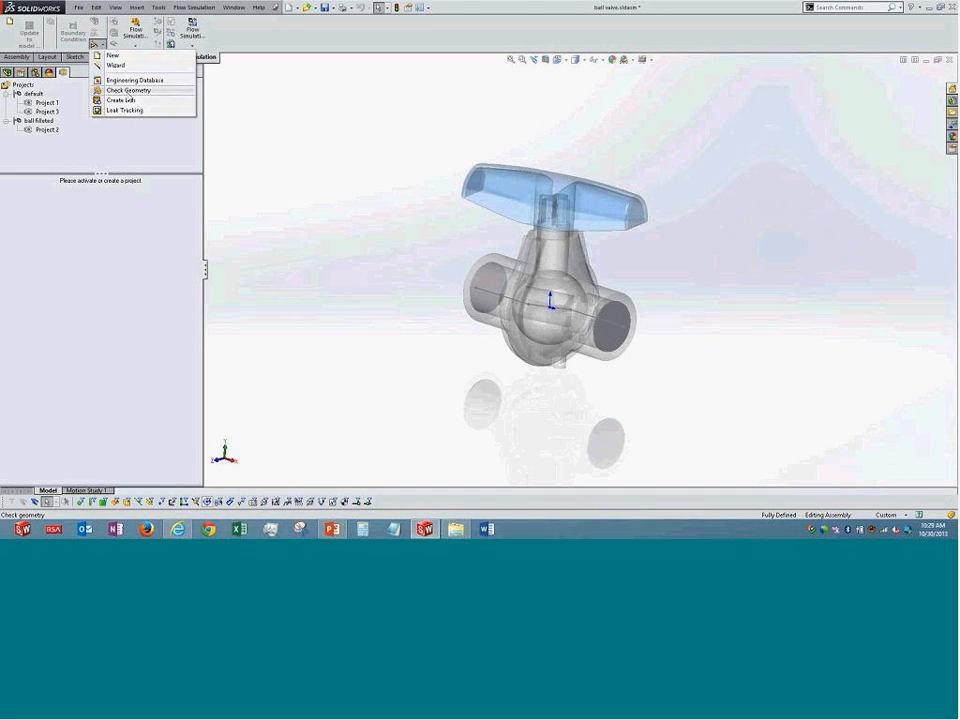
{"action": "left_click", "coordinate": [133, 115]}
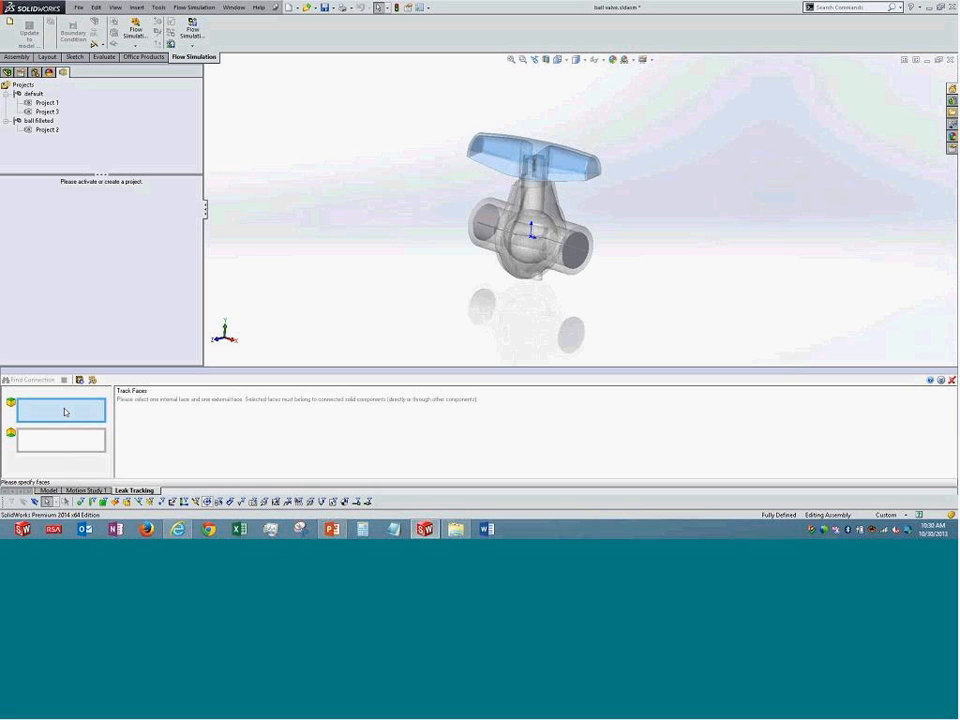
{"action": "mouse_move", "coordinate": [2, 537]}
{"action": "scroll", "coordinate": [495, 205], "scroll_direction": "down", "scroll_amount": 5}
{"action": "left_click", "coordinate": [520, 204]}
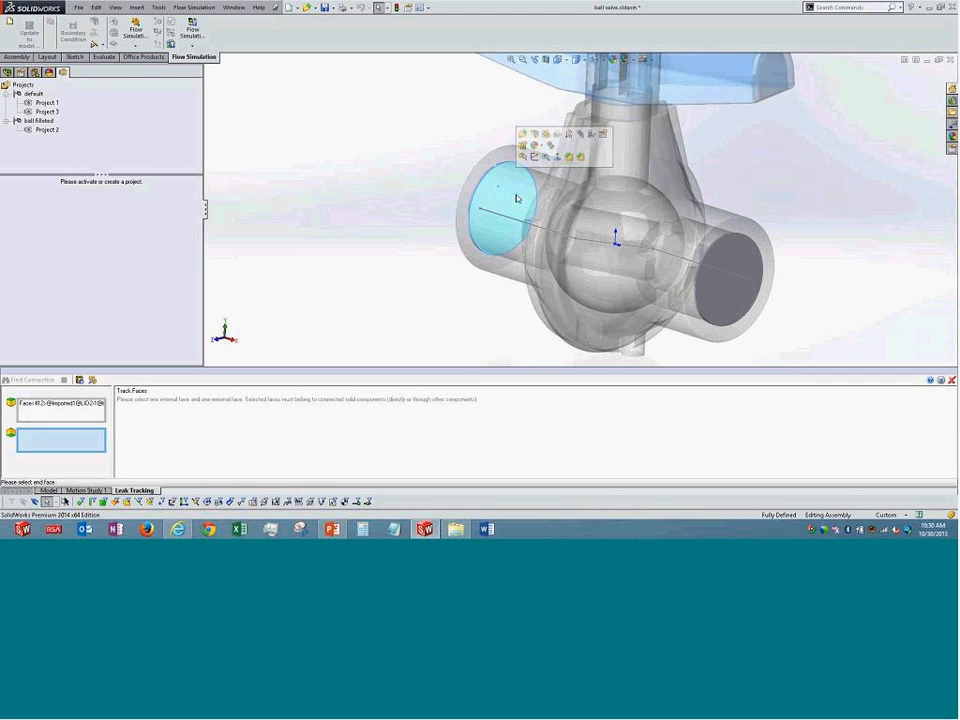
{"action": "middle_click_drag", "start_coordinate": [312, 152], "coordinate": [354, 279]}
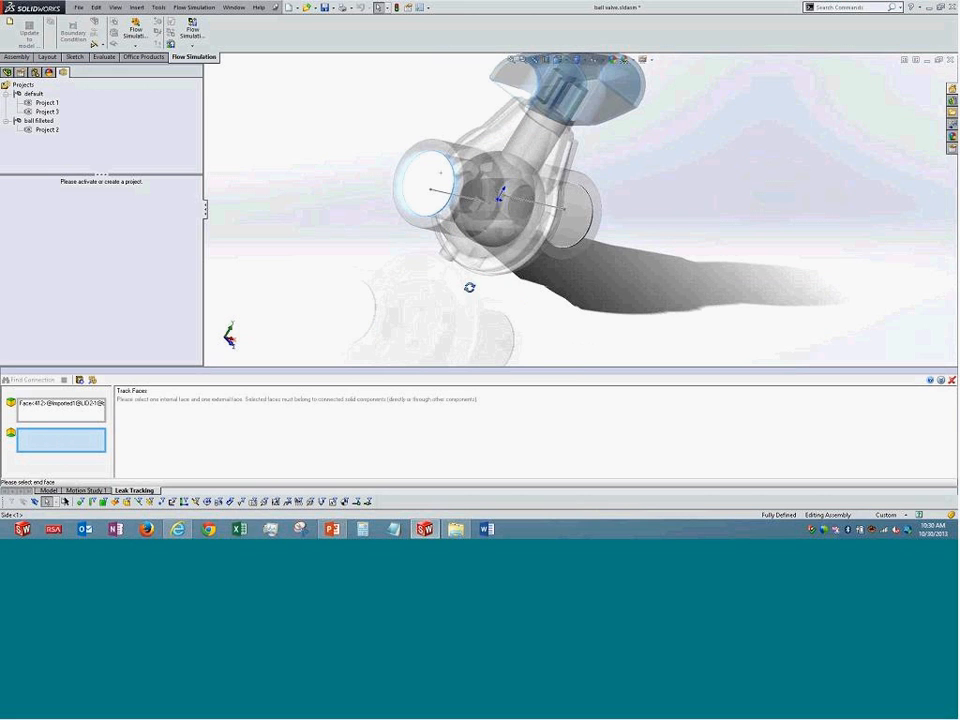
{"action": "middle_click_drag", "start_coordinate": [469, 287], "coordinate": [540, 260]}
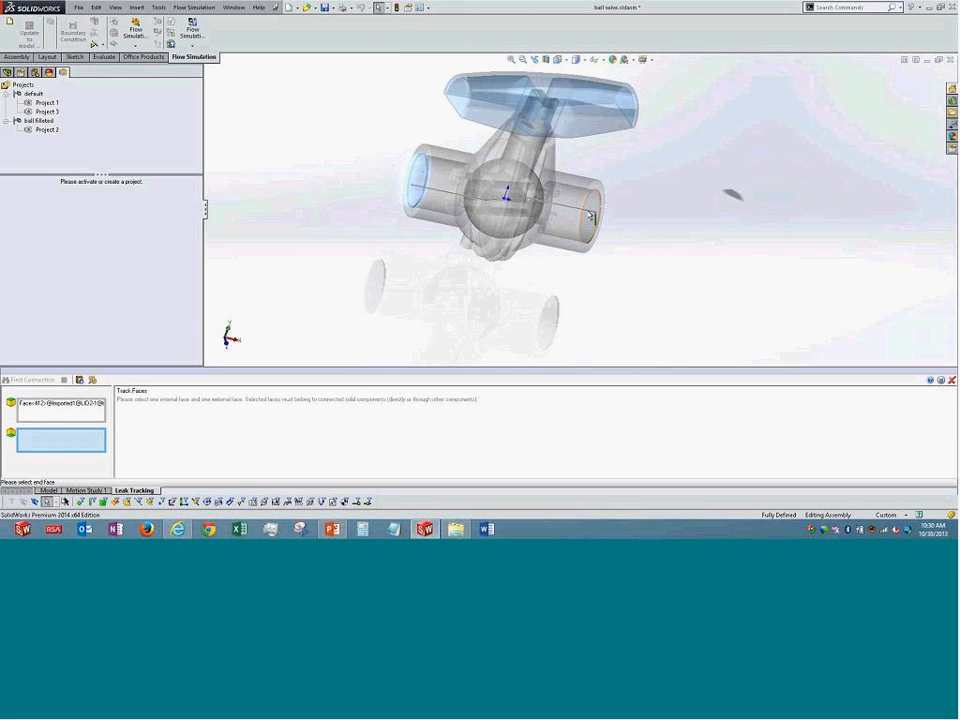
{"action": "left_click", "coordinate": [585, 232]}
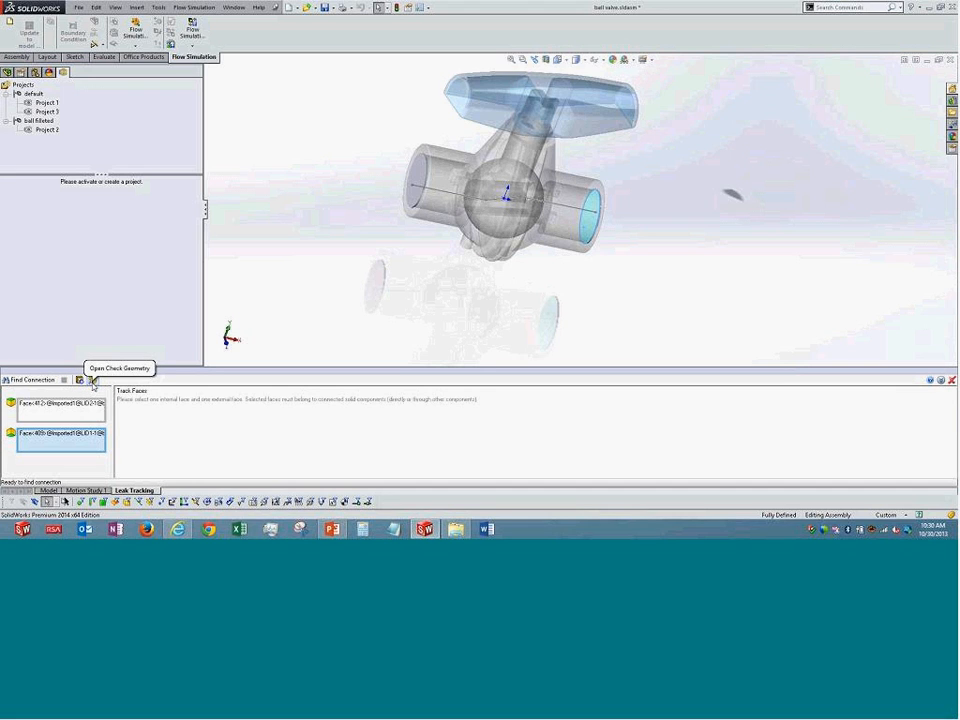
{"action": "left_click", "coordinate": [36, 382]}
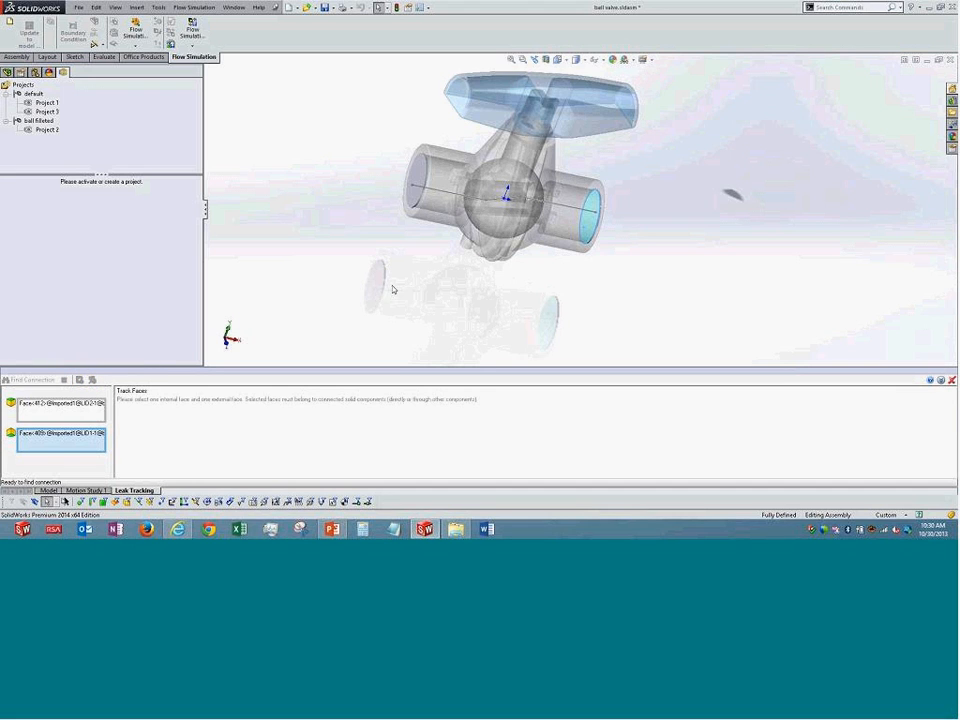
Examine the traced leak path through the valve, highlight its start and end faces, and close Leak Tracking.
{"action": "middle_click_drag", "start_coordinate": [449, 303], "coordinate": [456, 229]}
{"action": "scroll", "coordinate": [523, 223], "scroll_direction": "down", "scroll_amount": 4}
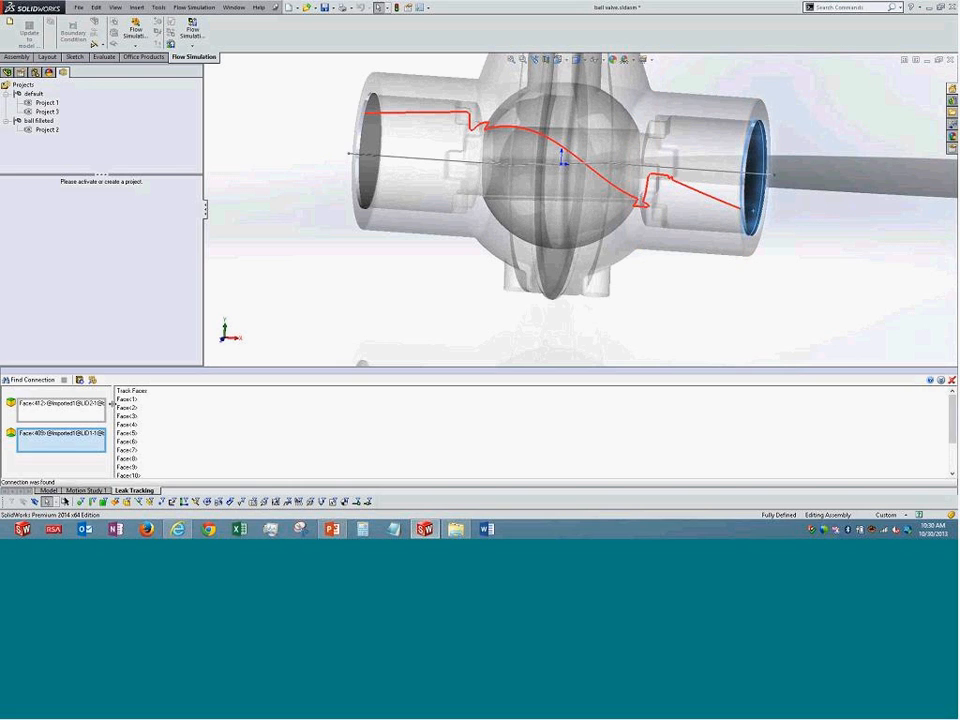
{"action": "left_click", "coordinate": [100, 405]}
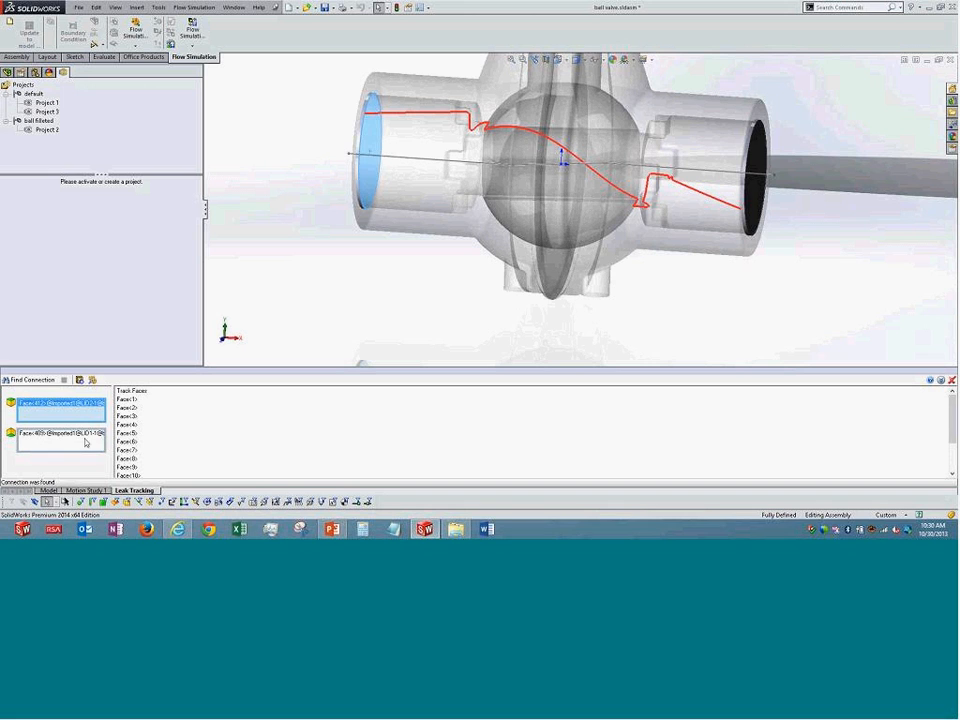
{"action": "left_click", "coordinate": [86, 440]}
{"action": "mouse_move", "coordinate": [476, 285]}
{"action": "middle_mouse_down"}
{"action": "mouse_move", "coordinate": [452, 283]}
{"action": "mouse_move", "coordinate": [422, 246]}
{"action": "mouse_move", "coordinate": [450, 324]}
{"action": "mouse_move", "coordinate": [455, 310]}
{"action": "middle_mouse_up"}
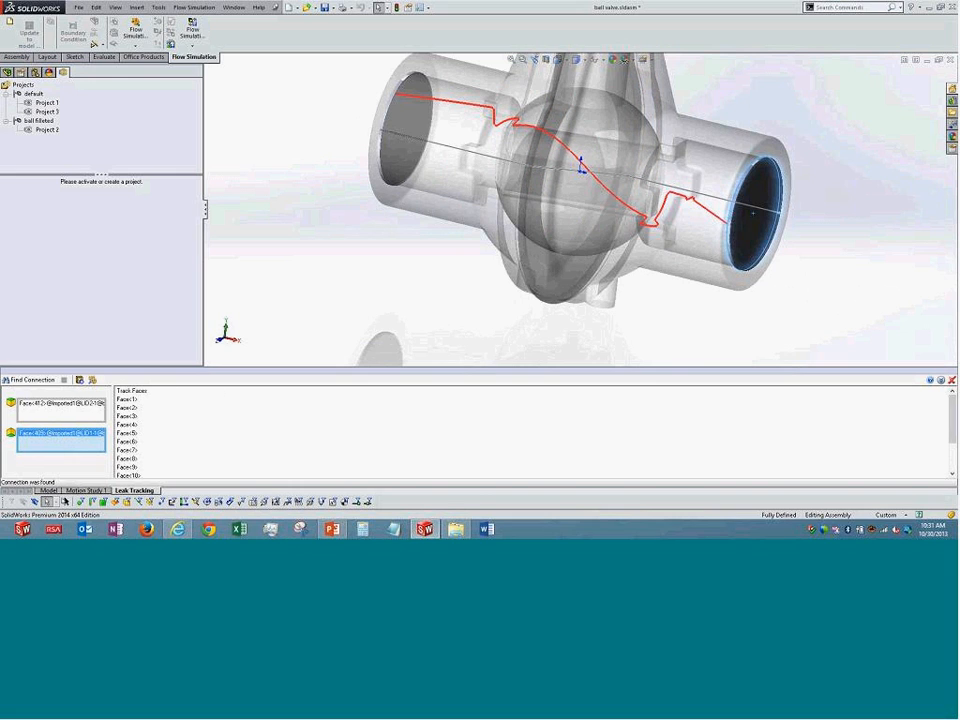
{"action": "left_click", "coordinate": [951, 380]}
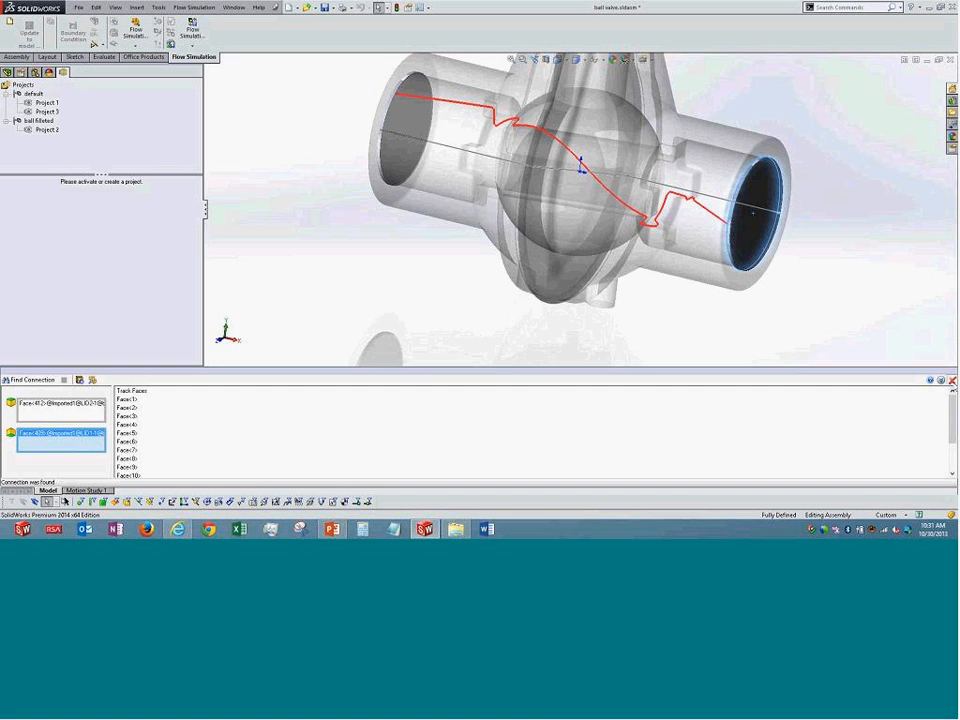
{"action": "left_click", "coordinate": [371, 377]}
{"action": "key", "text": "z"}
{"action": "key", "text": "z"}
{"action": "key", "text": "z"}
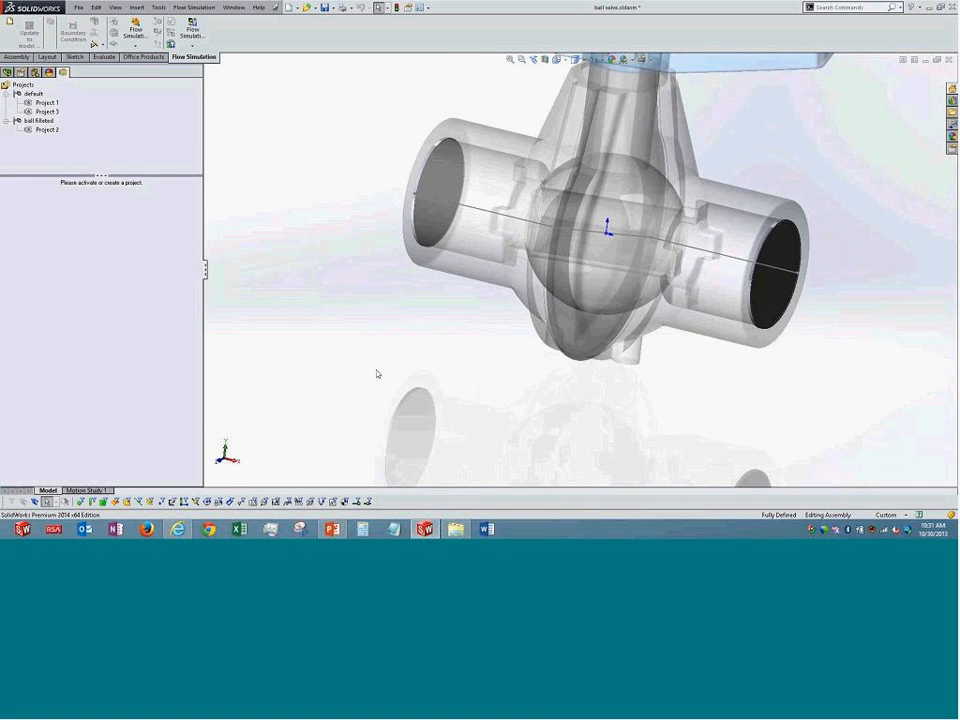
{"action": "key", "text": "z"}
{"action": "key", "text": "z"}
{"action": "middle_click_drag", "start_coordinate": [408, 292], "coordinate": [470, 200]}
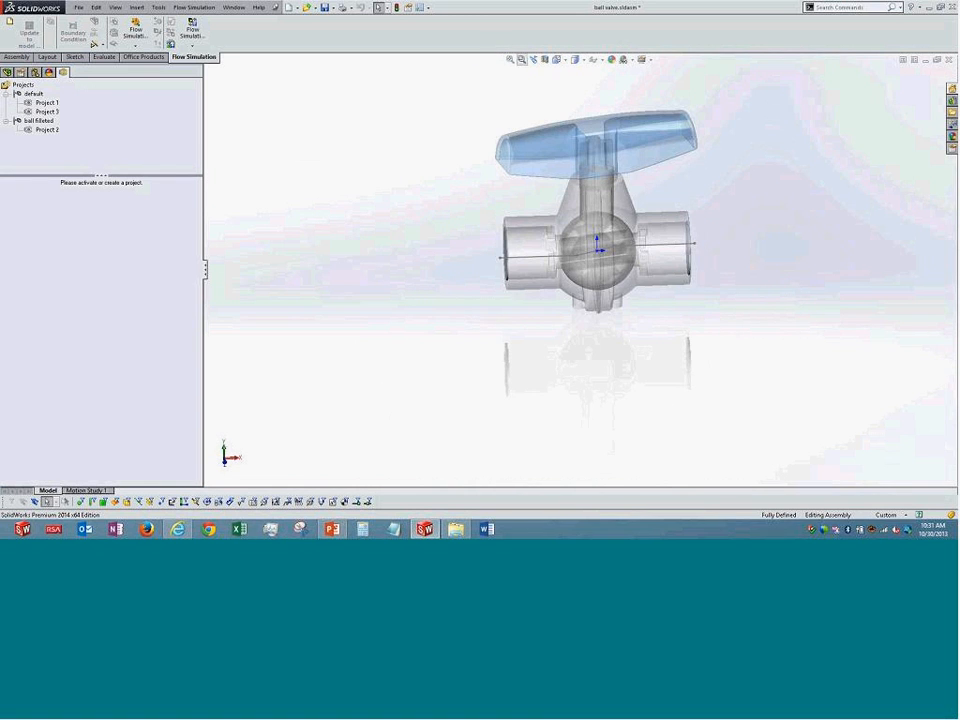
{"action": "left_click", "coordinate": [511, 60]}
{"action": "middle_click_drag", "start_coordinate": [675, 219], "coordinate": [690, 244]}
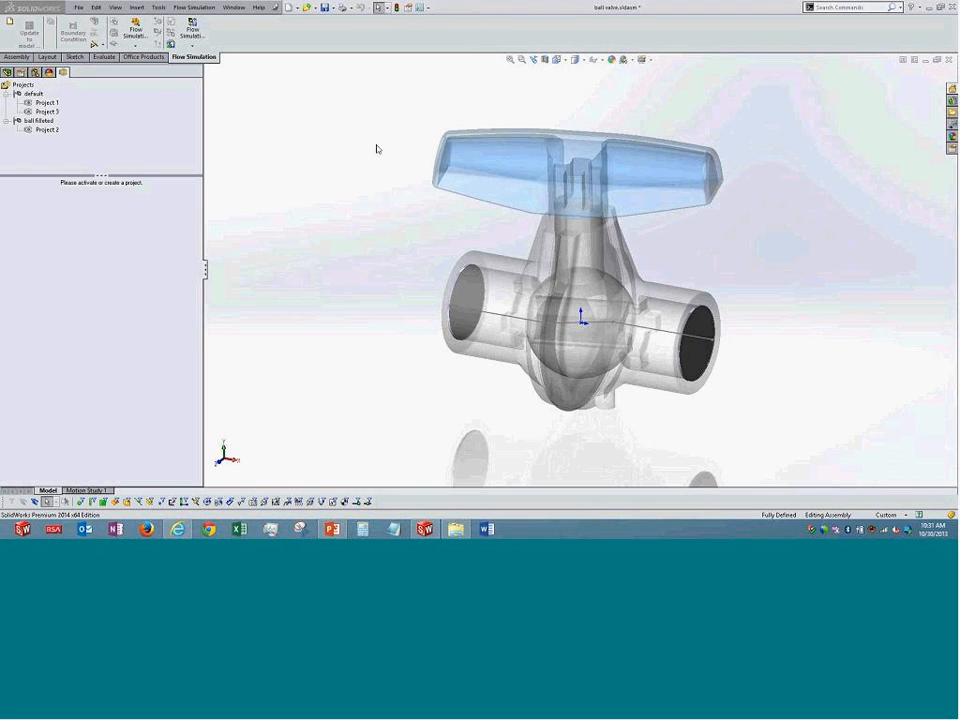
Start a new Flow Simulation project with the Wizard, name it Flow Training, and add it to the current configuration.
{"action": "left_click", "coordinate": [204, 9]}
{"action": "mouse_move", "coordinate": [206, 23]}
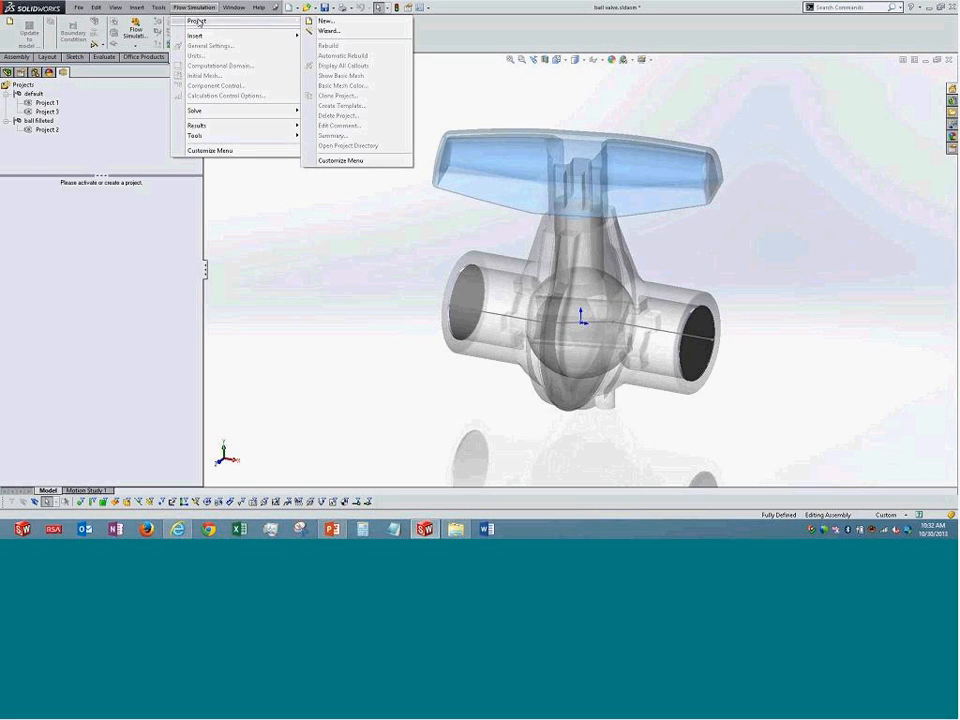
{"action": "left_click", "coordinate": [351, 38]}
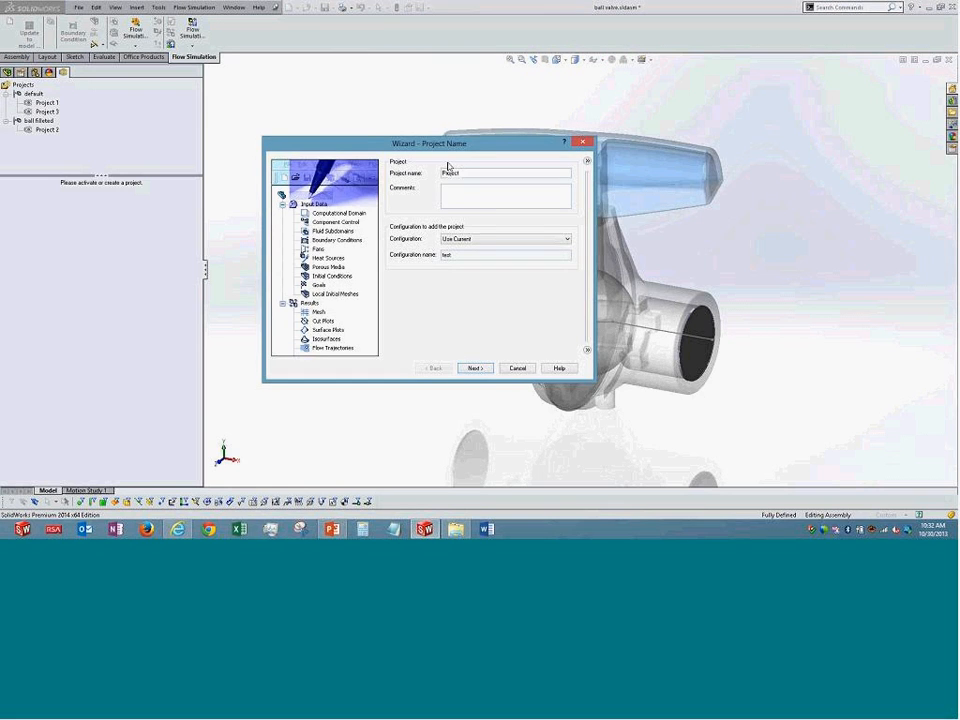
{"action": "left_click_drag", "start_coordinate": [456, 145], "coordinate": [565, 108]}
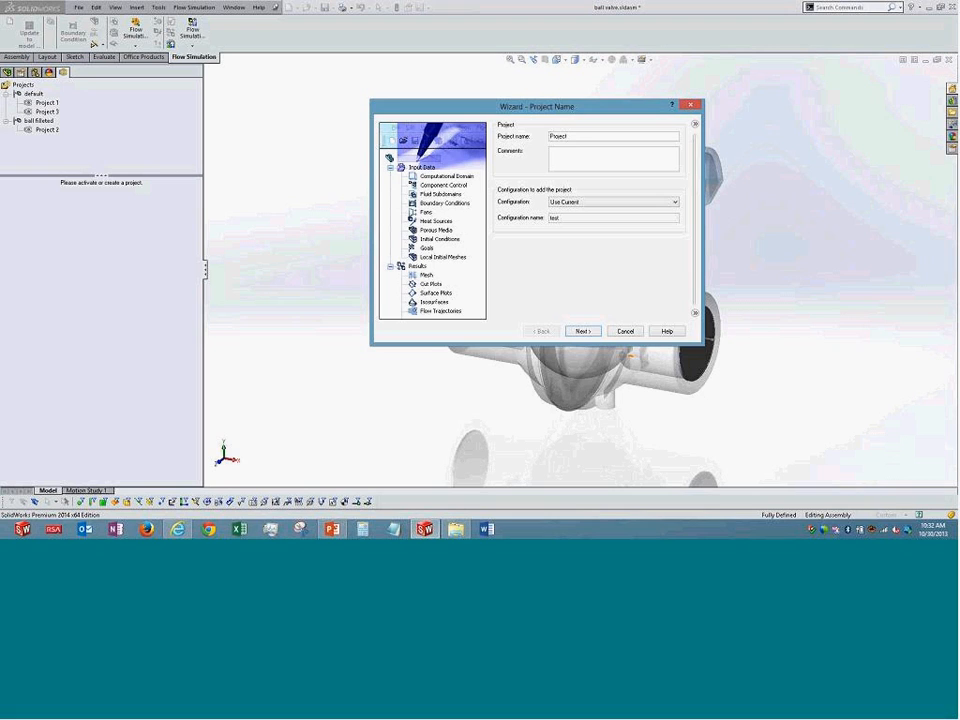
{"action": "double_click", "coordinate": [583, 136]}
{"action": "type", "text": "Flow Training"}
{"action": "left_click", "coordinate": [633, 202]}
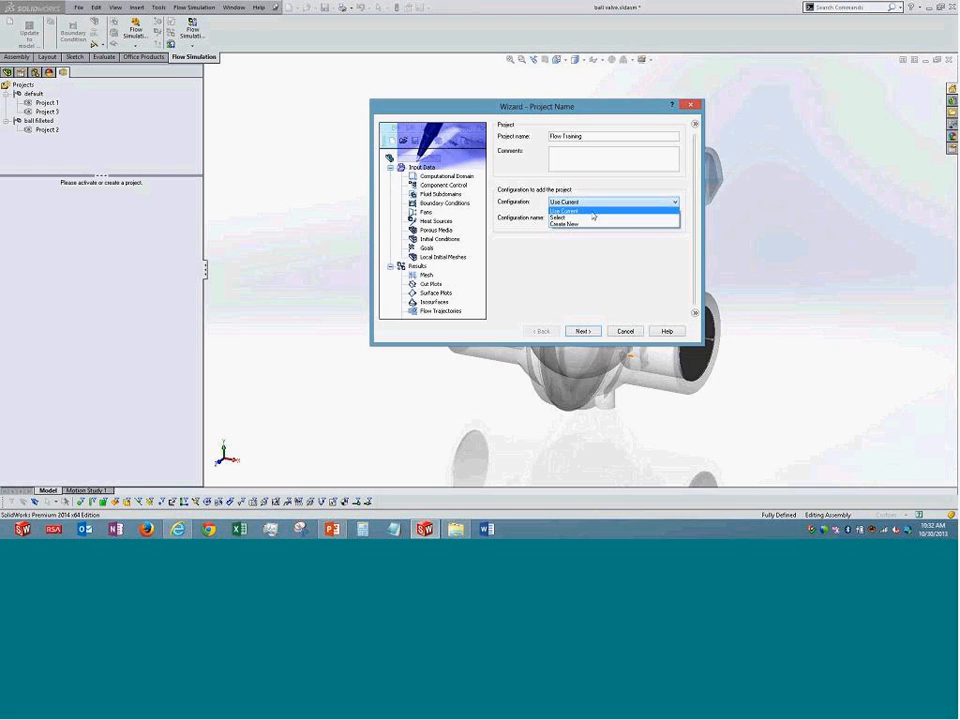
{"action": "left_click", "coordinate": [592, 212]}
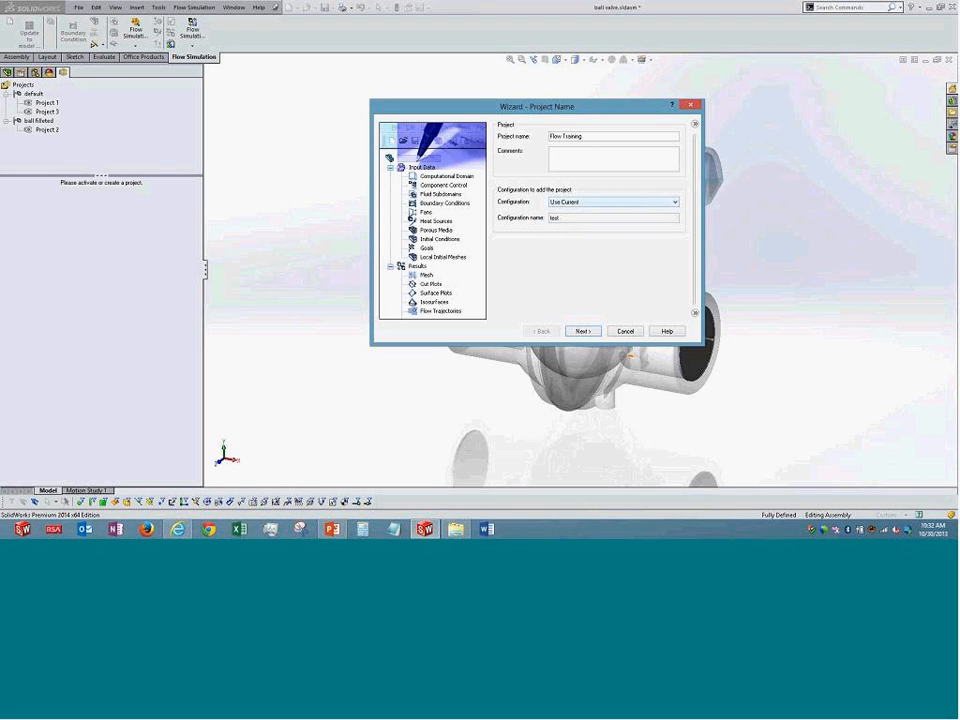
{"action": "left_click", "coordinate": [572, 218]}
{"action": "left_click_drag", "start_coordinate": [572, 218], "coordinate": [512, 217]}
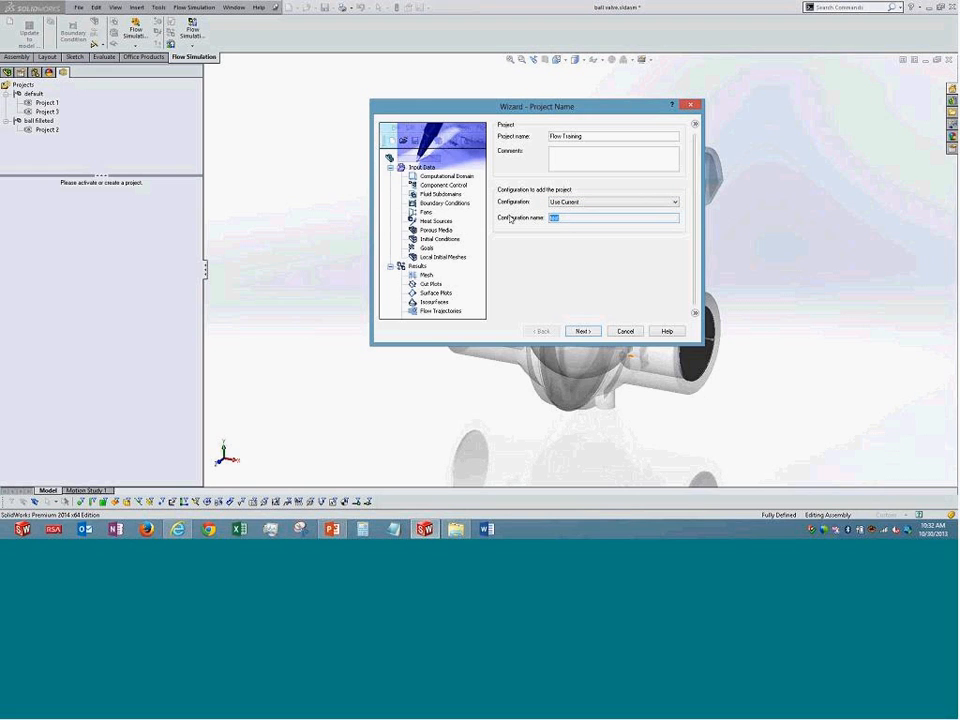
{"action": "left_click", "coordinate": [589, 333]}
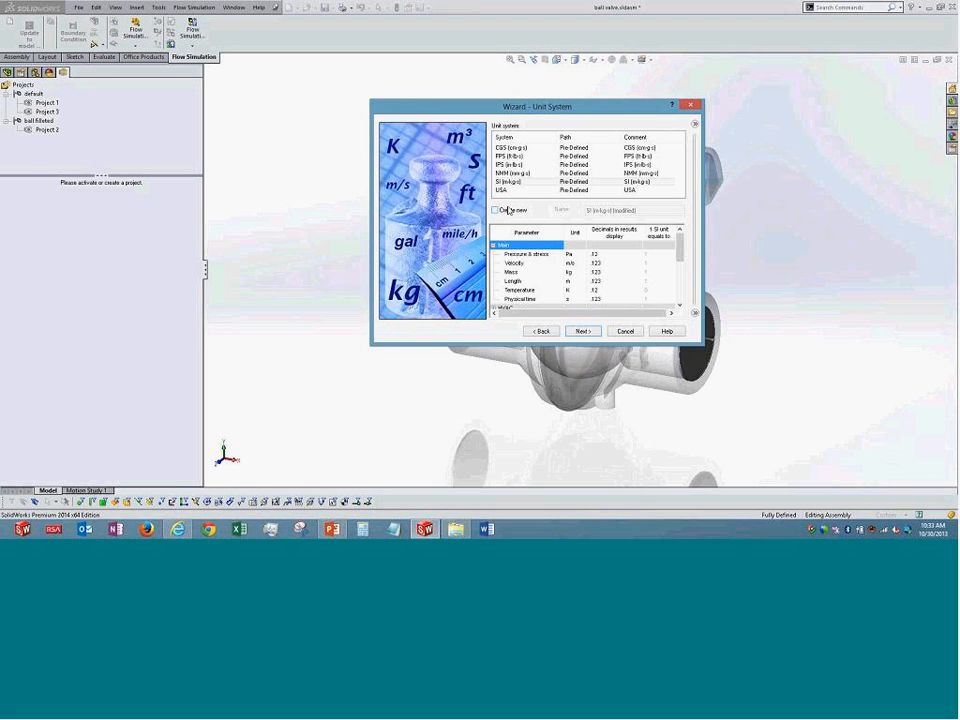
Look through the unit parameters, accept the SI (m-kg-s) unit system, and continue to the analysis type settings.
{"action": "mouse_move", "coordinate": [679, 252]}
{"action": "left_mouse_down"}
{"action": "mouse_move", "coordinate": [689, 289]}
{"action": "mouse_move", "coordinate": [681, 247]}
{"action": "left_mouse_up"}
{"action": "left_click", "coordinate": [586, 333]}
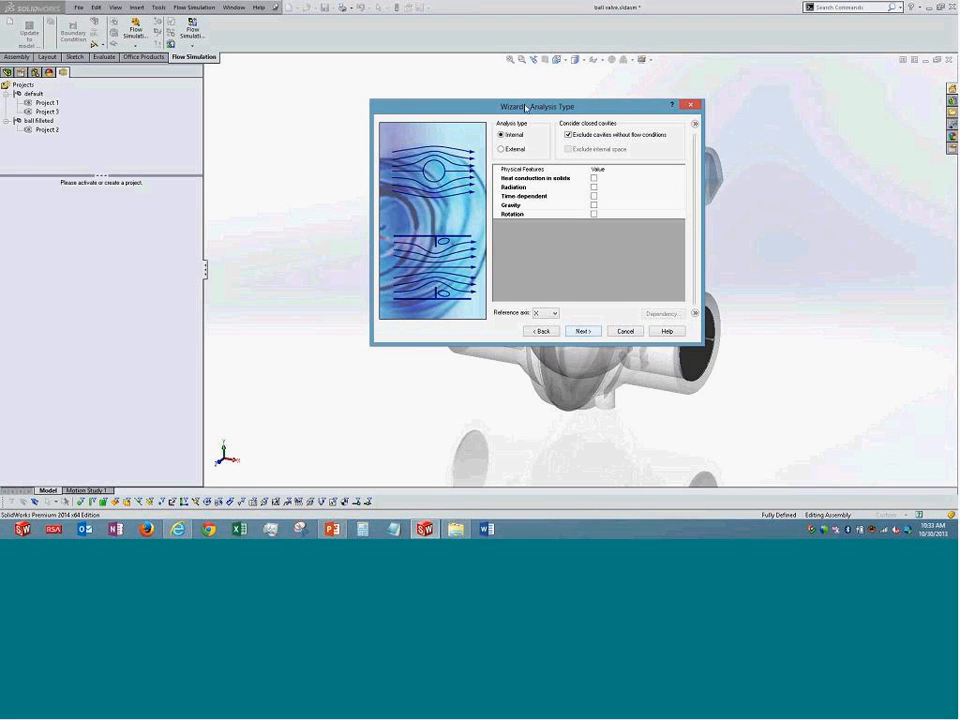
{"action": "left_click_drag", "start_coordinate": [502, 147], "coordinate": [500, 146]}
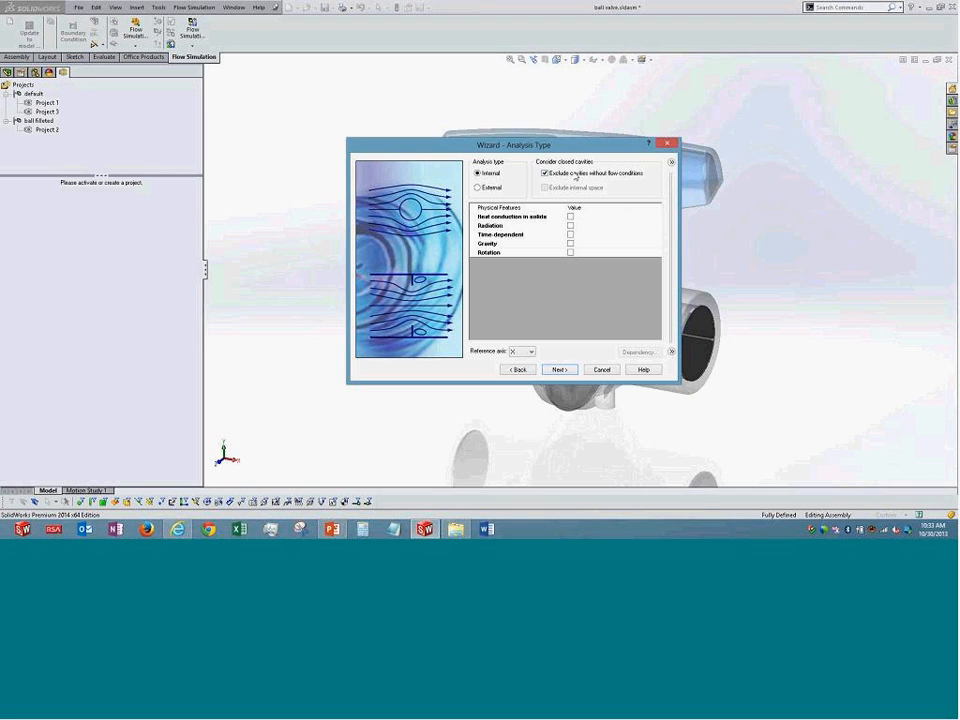
Try the Heat conduction in solids and Heat conduction in solids only options for the internal analysis, and turn both off again.
{"action": "left_click", "coordinate": [570, 216]}
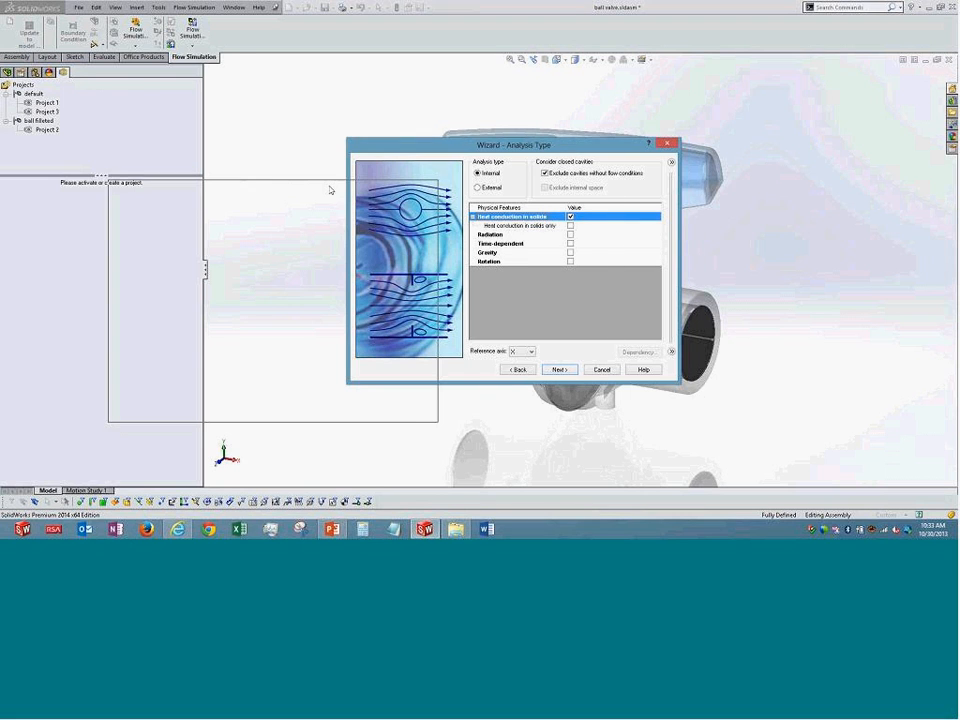
{"action": "left_click_drag", "start_coordinate": [330, 190], "coordinate": [327, 187]}
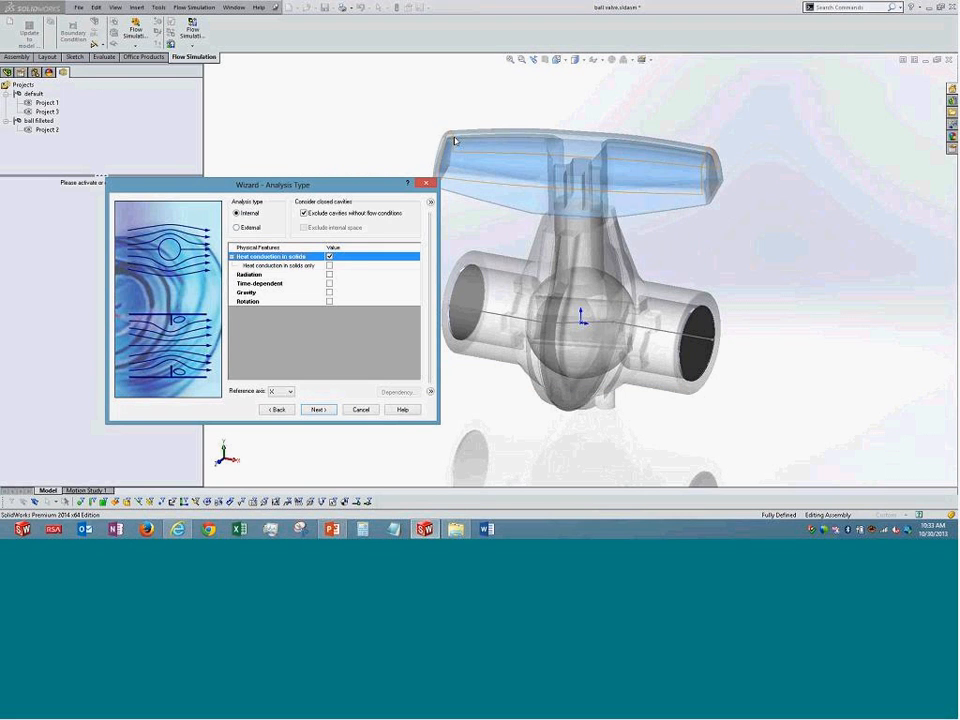
{"action": "left_click", "coordinate": [330, 266]}
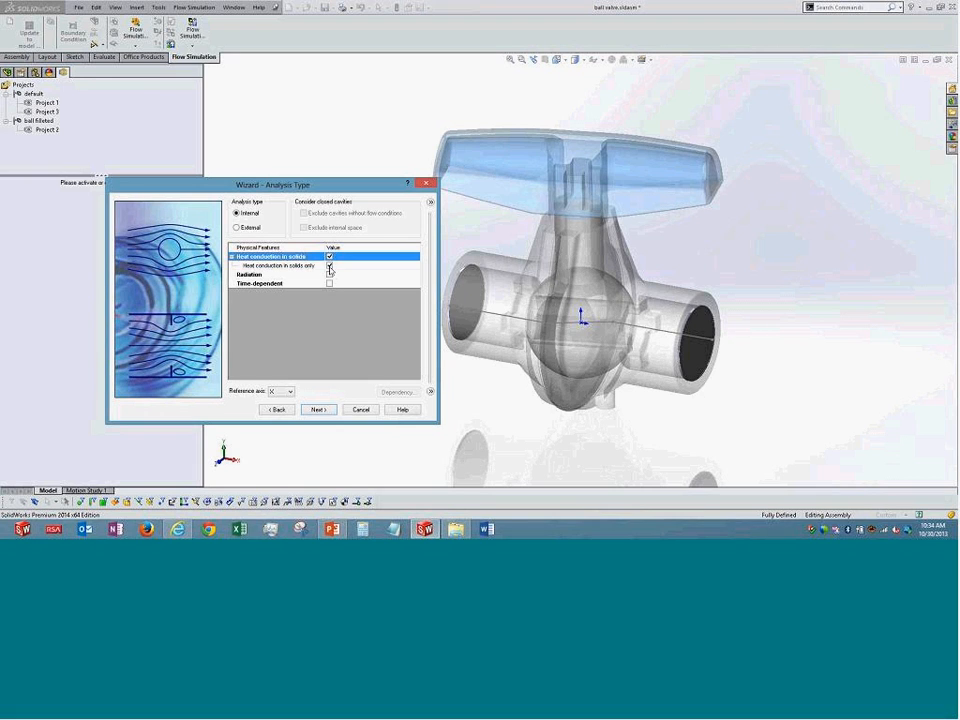
{"action": "left_click", "coordinate": [330, 267]}
{"action": "left_click", "coordinate": [330, 256]}
{"action": "left_click", "coordinate": [330, 256]}
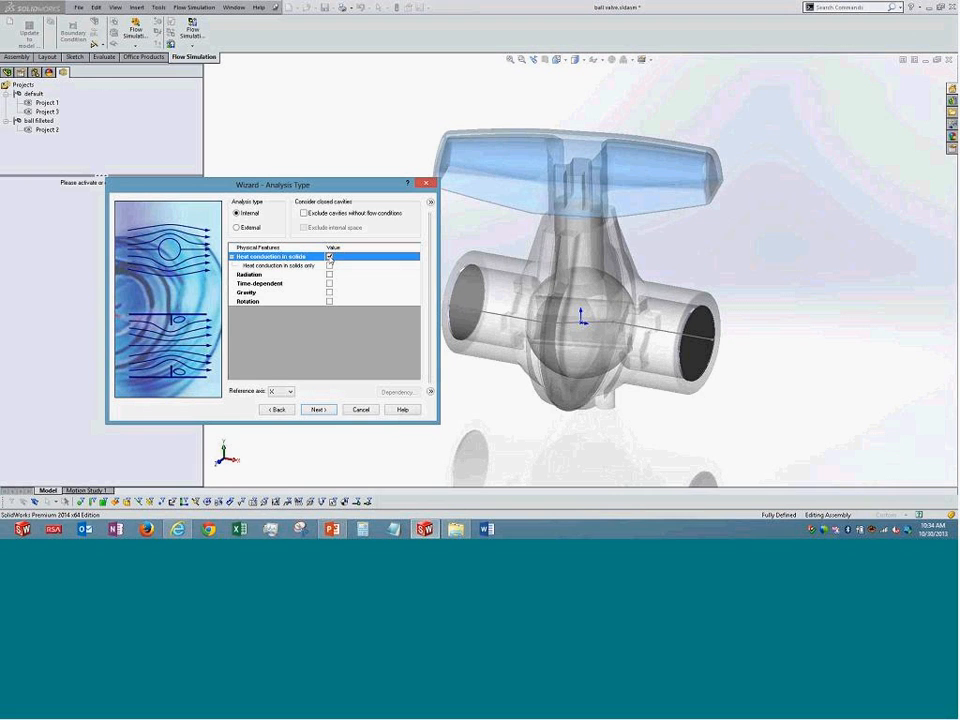
{"action": "left_click", "coordinate": [330, 256]}
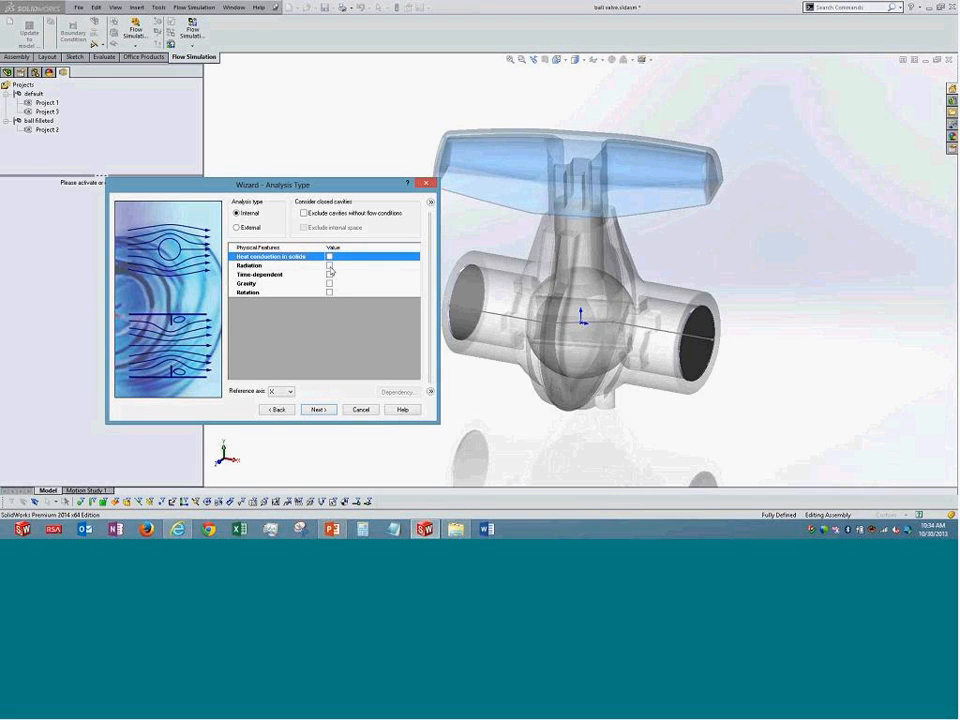
Try the Radiation option for the internal analysis and decline enabling heat conduction in solids, leaving Time-dependent off.
{"action": "left_click", "coordinate": [330, 266]}
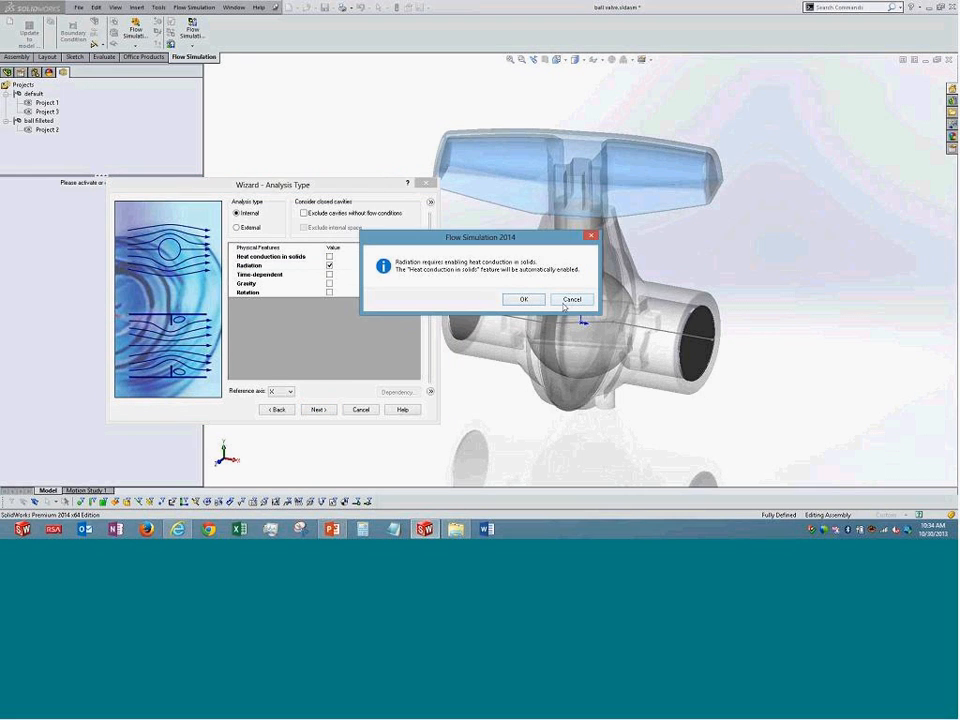
{"action": "left_click", "coordinate": [566, 302]}
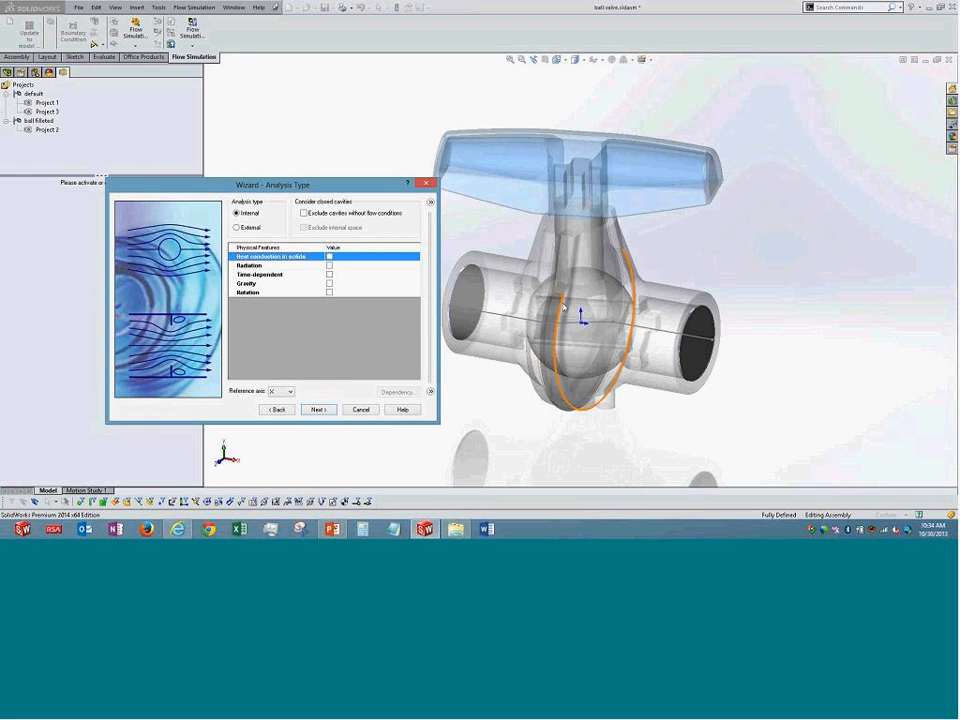
{"action": "left_click", "coordinate": [330, 275]}
Include gravity as a physical feature of the internal analysis, keeping the default component values.
{"action": "left_click_drag", "start_coordinate": [280, 186], "coordinate": [258, 135]}
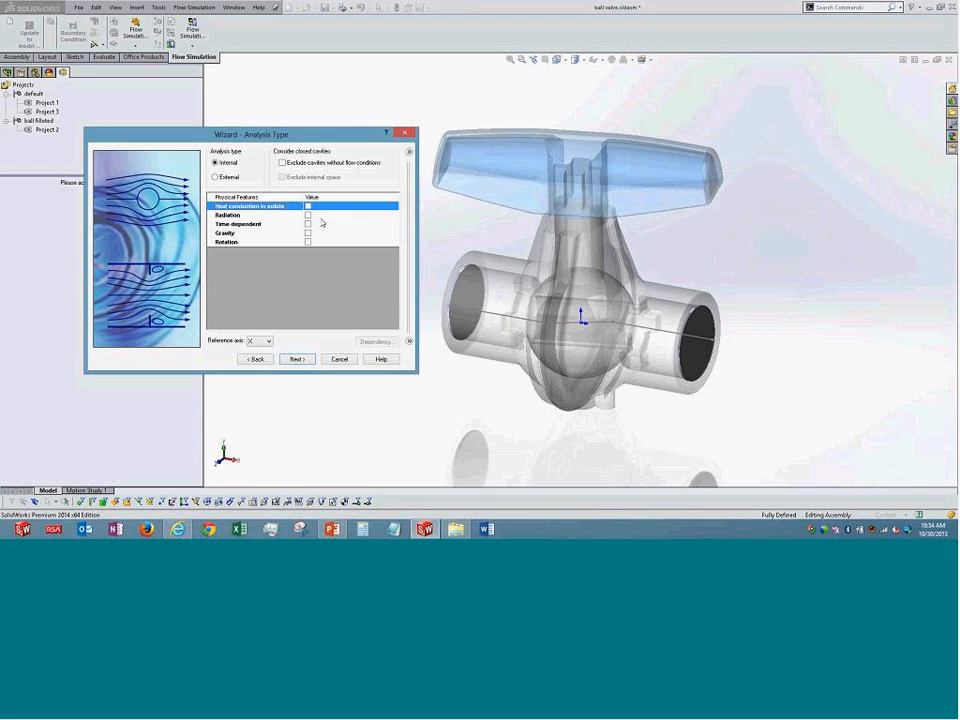
{"action": "left_click", "coordinate": [308, 234]}
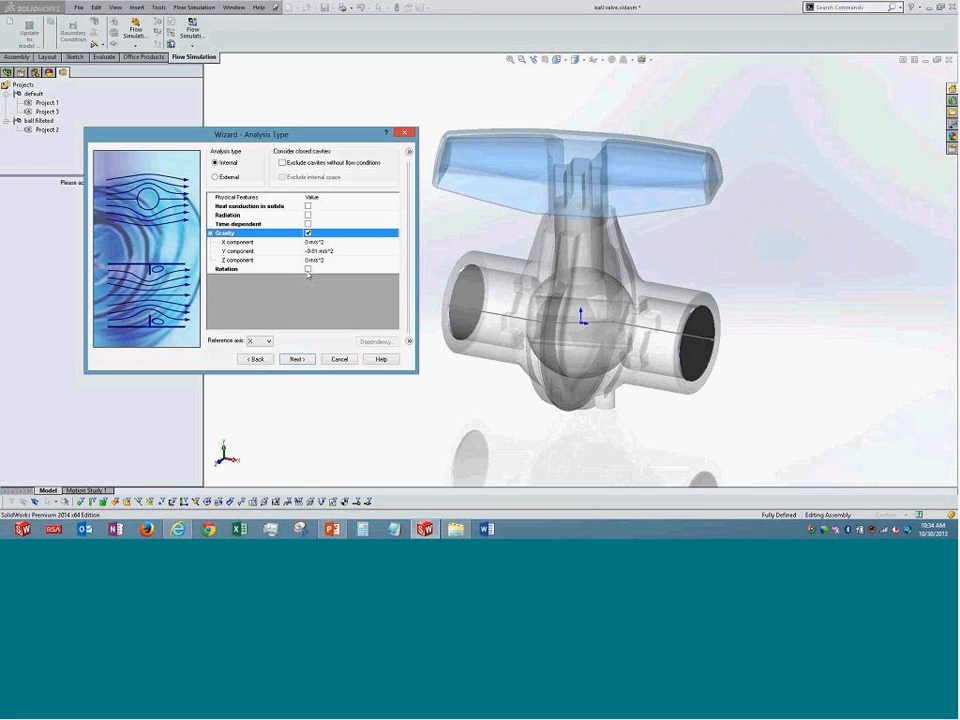
Try the Rotation feature with the Local region(s) type, and turn Rotation off again.
{"action": "left_click", "coordinate": [308, 269]}
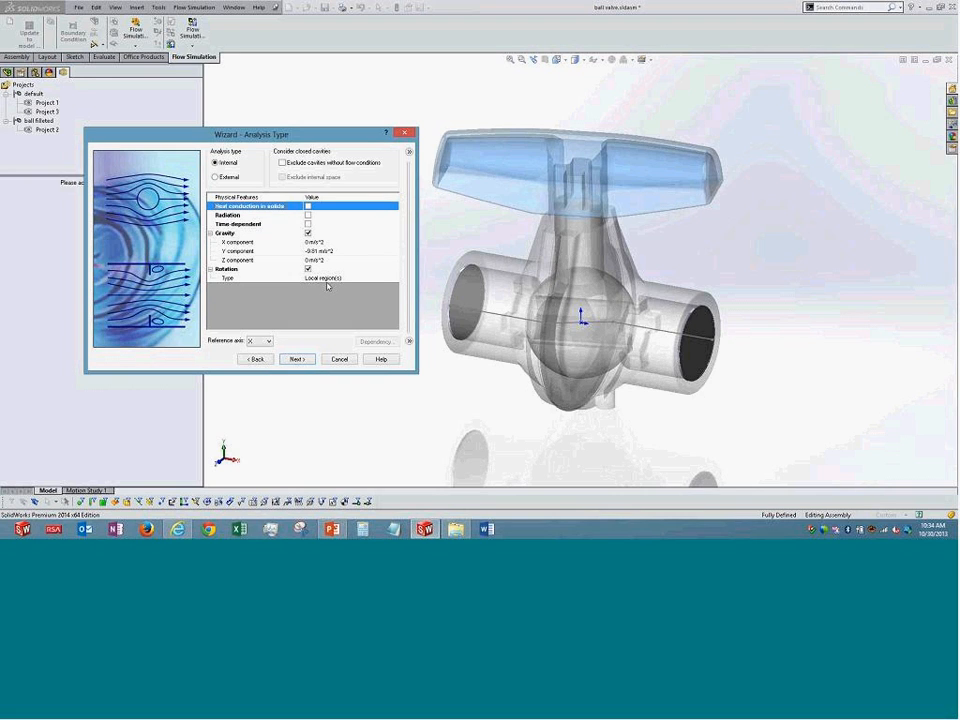
{"action": "left_click", "coordinate": [343, 280]}
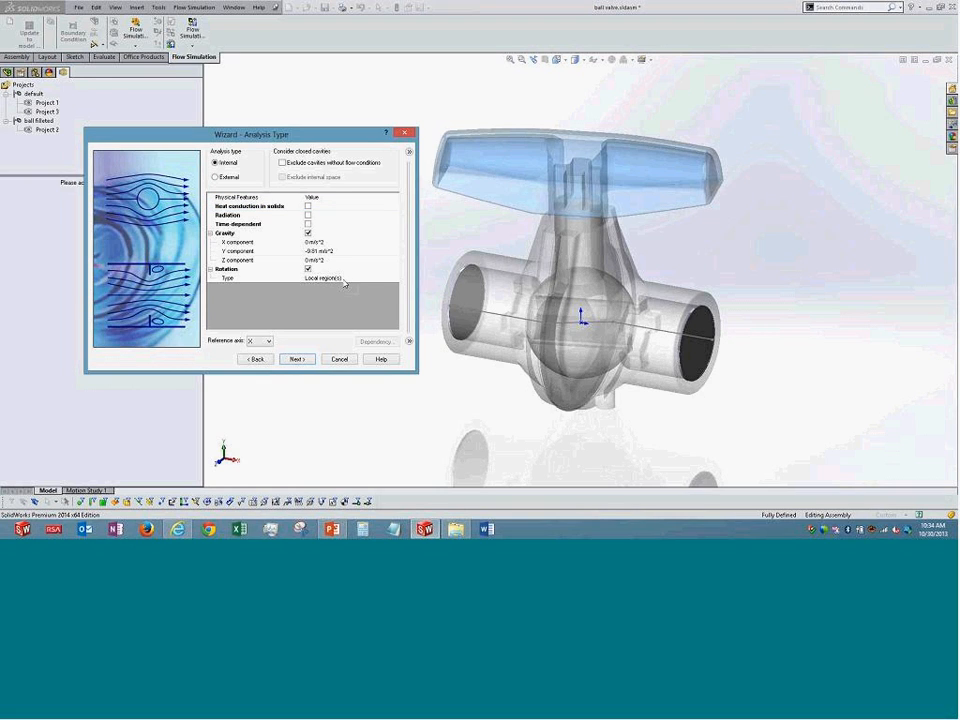
{"action": "left_click", "coordinate": [343, 280]}
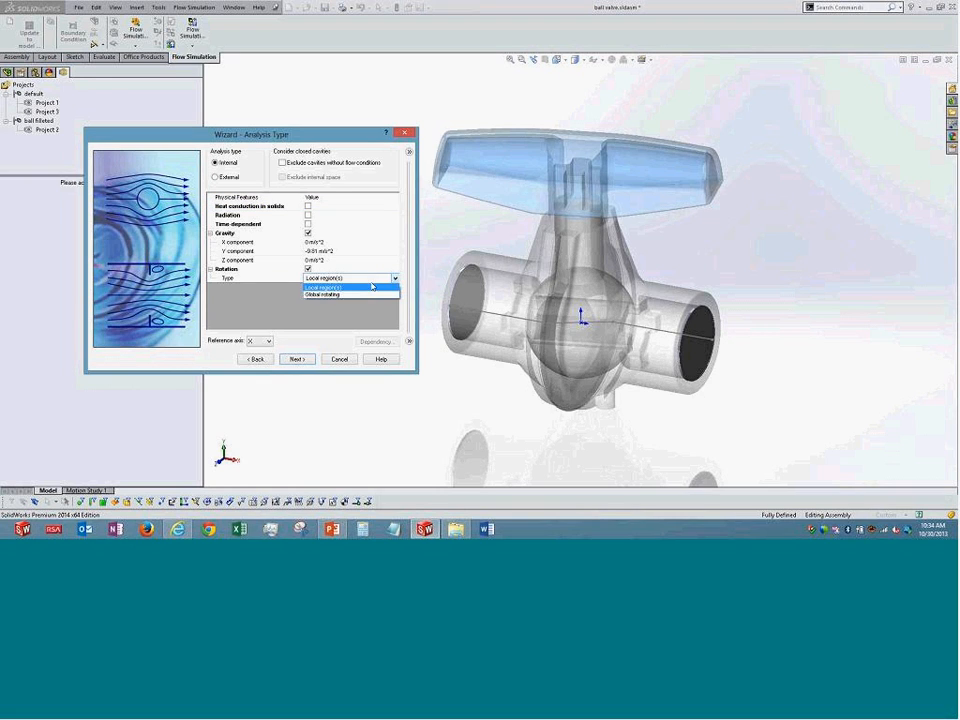
{"action": "left_click", "coordinate": [313, 287]}
{"action": "left_click", "coordinate": [307, 269]}
{"action": "left_click", "coordinate": [307, 269]}
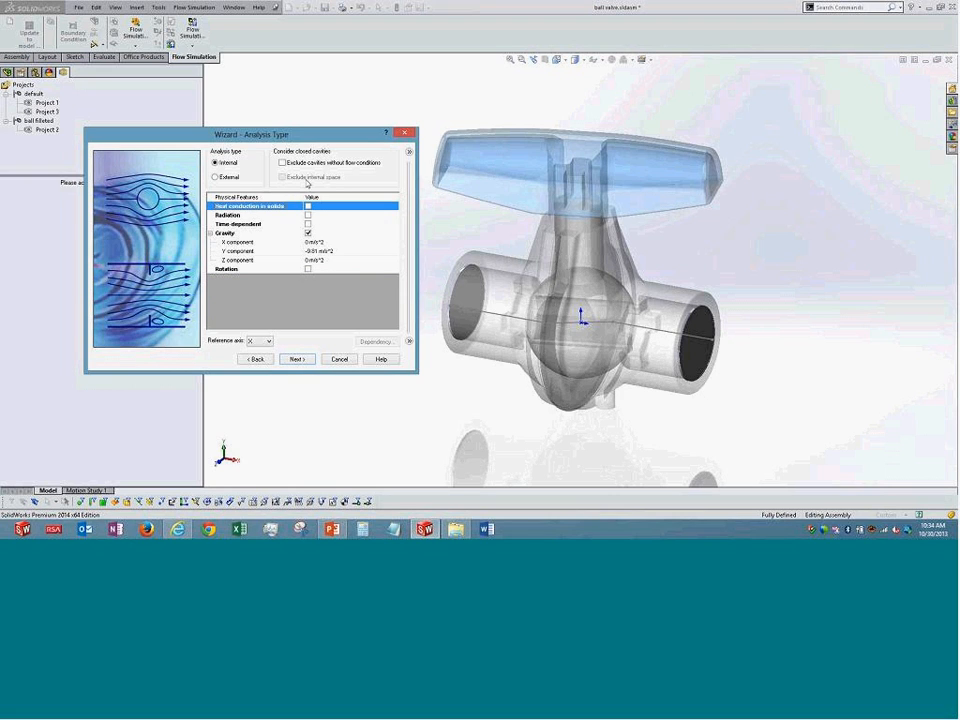
Exclude cavities without flow conditions and continue to the default fluid settings.
{"action": "left_click", "coordinate": [282, 162]}
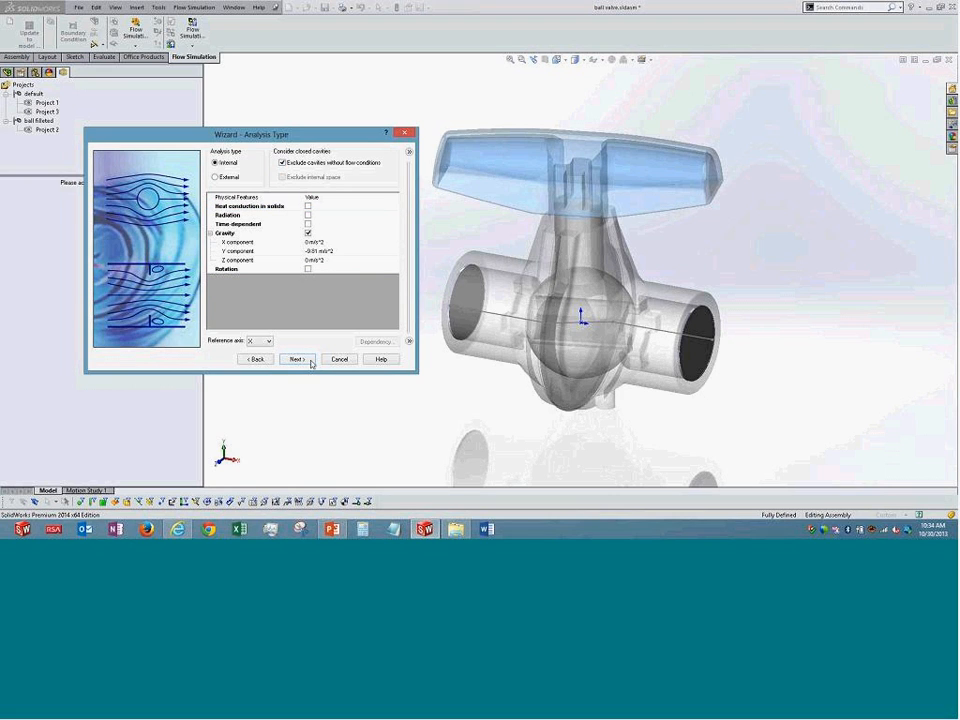
{"action": "left_click", "coordinate": [297, 358]}
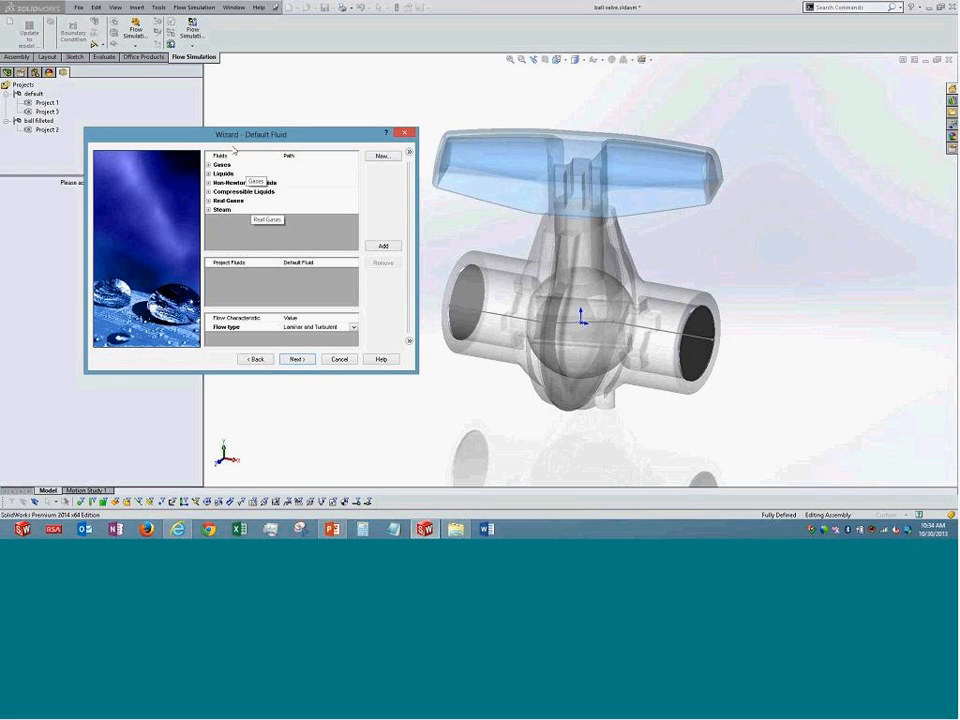
Add the pre-defined liquid Water to the project as the default fluid.
{"action": "left_click_drag", "start_coordinate": [237, 139], "coordinate": [285, 138]}
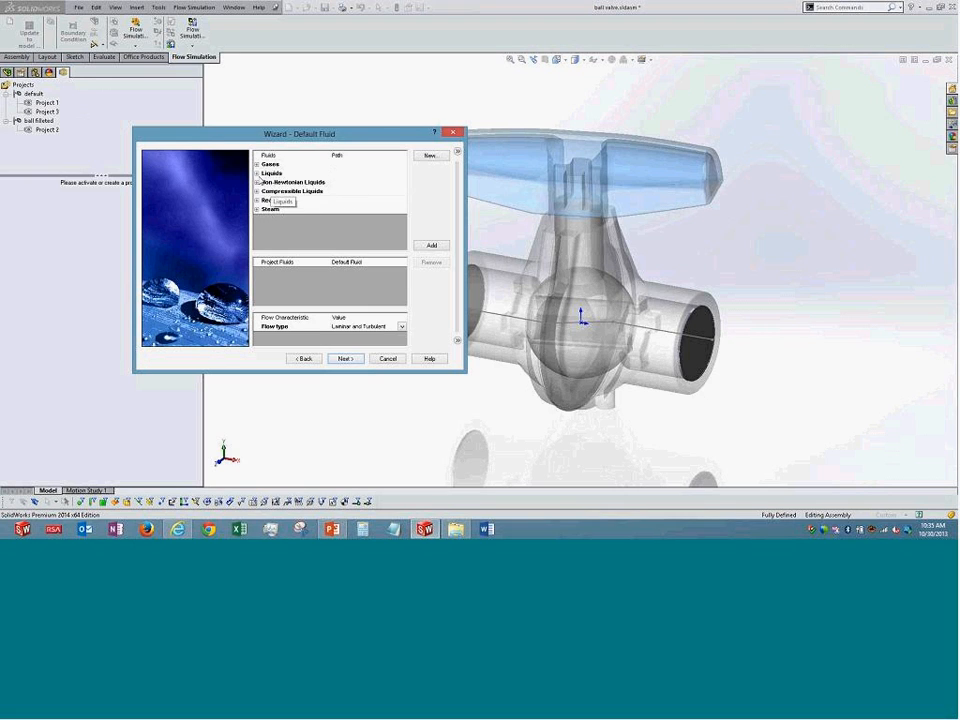
{"action": "left_click", "coordinate": [262, 175]}
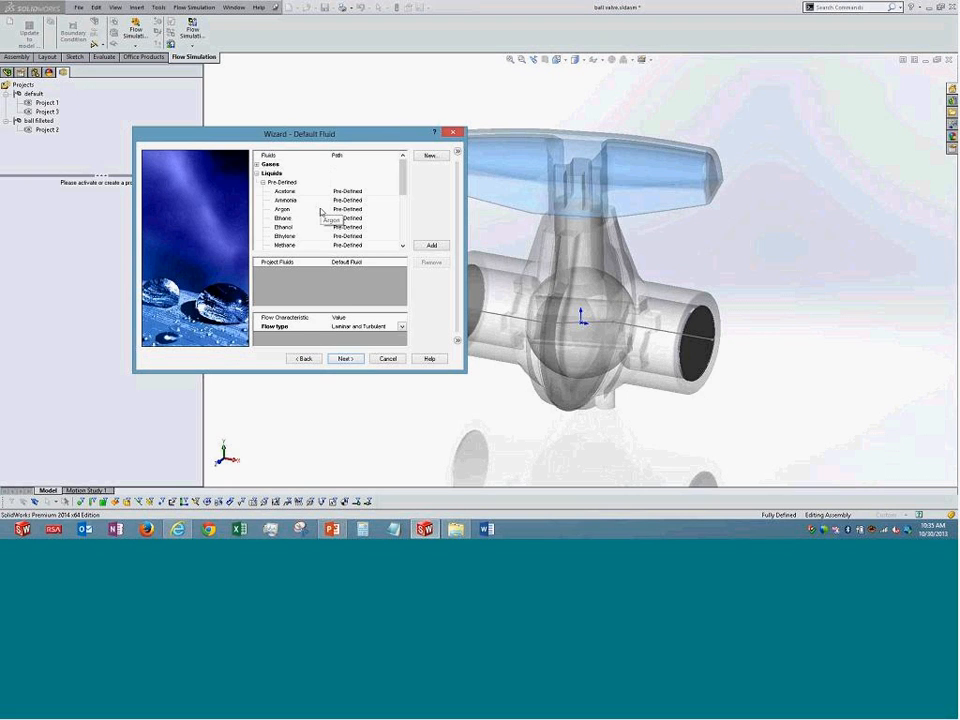
{"action": "scroll", "coordinate": [320, 212], "scroll_direction": "down", "scroll_amount": 4}
{"action": "left_click", "coordinate": [318, 217]}
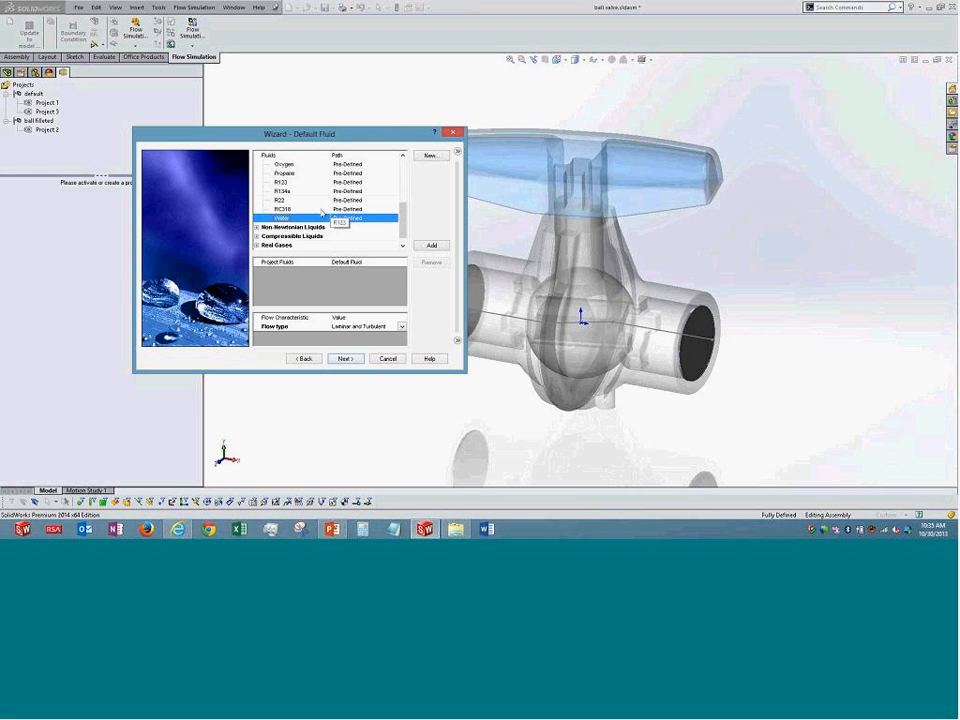
{"action": "double_click", "coordinate": [307, 218]}
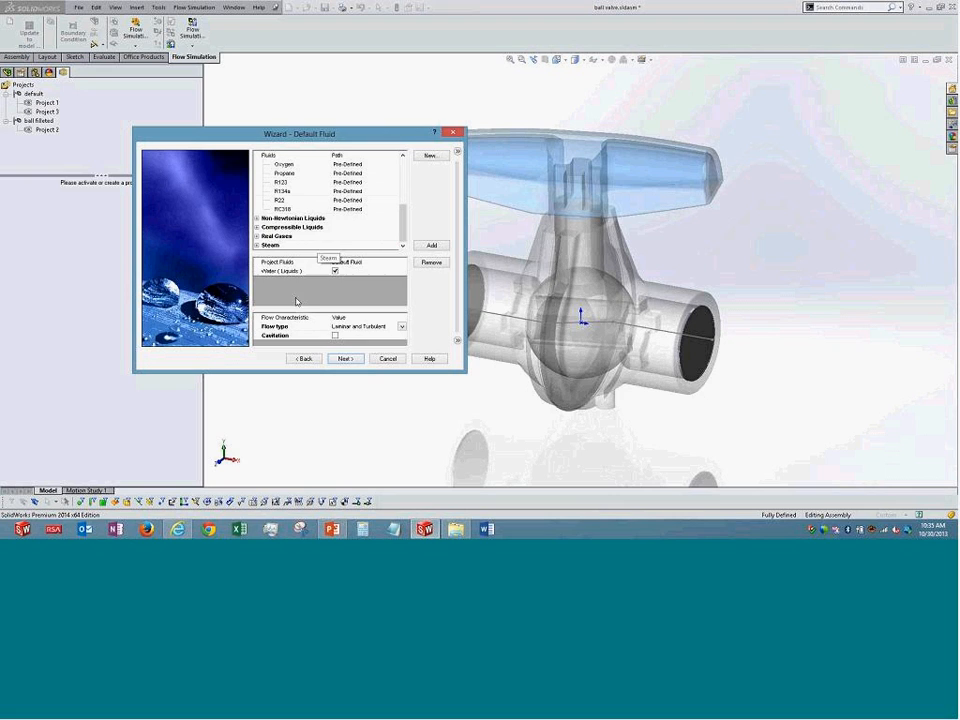
Keep the flow type as Laminar and Turbulent with cavitation off, and continue to the wall conditions.
{"action": "left_click", "coordinate": [401, 329]}
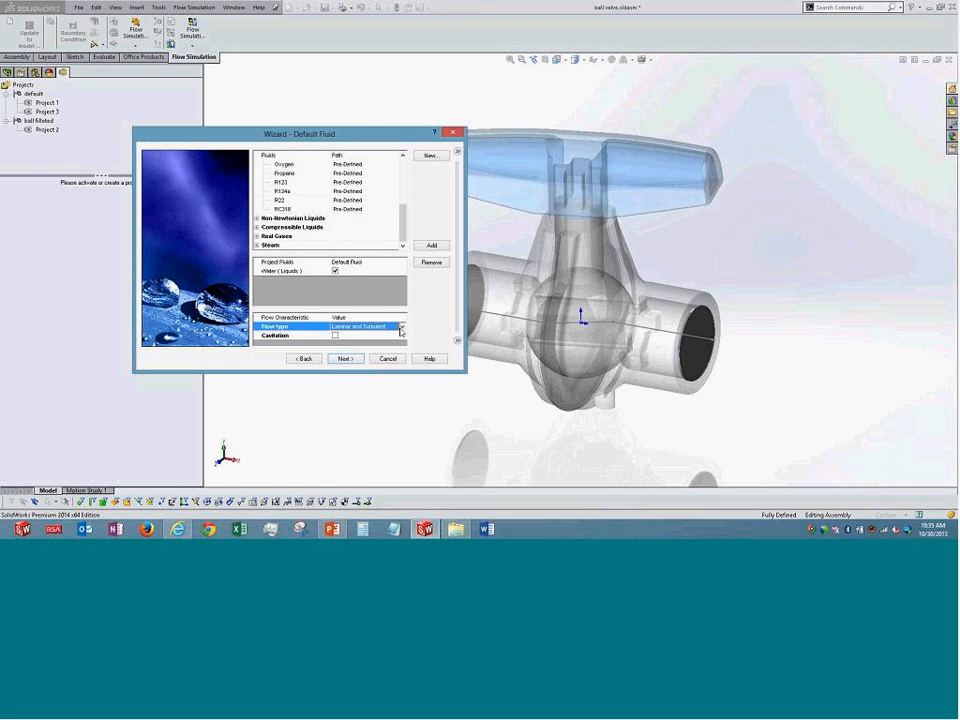
{"action": "left_click", "coordinate": [402, 328]}
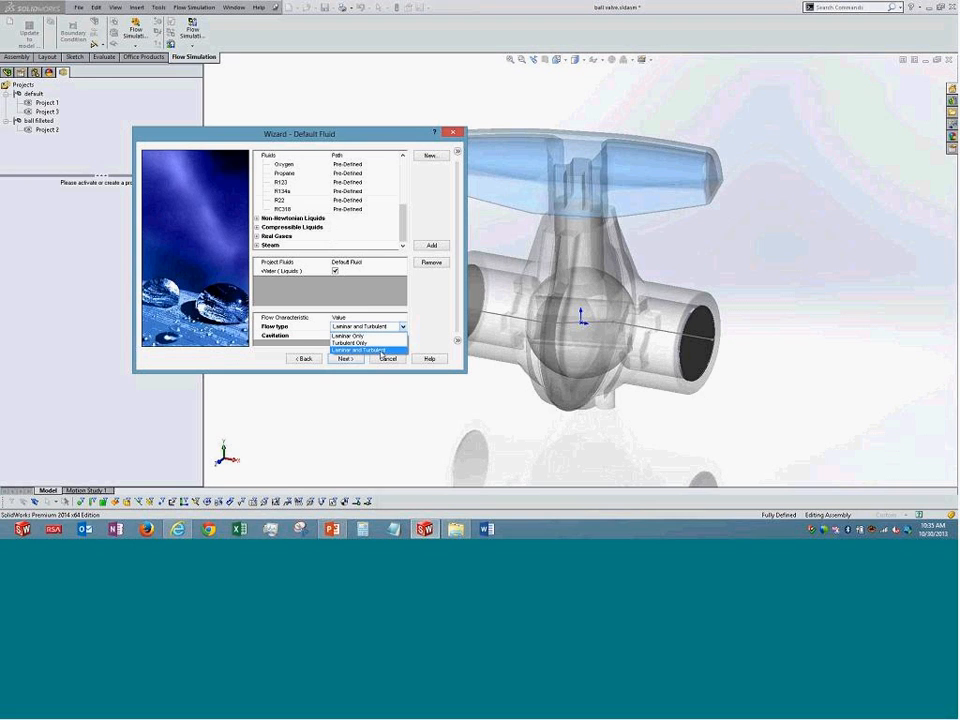
{"action": "left_click", "coordinate": [381, 351]}
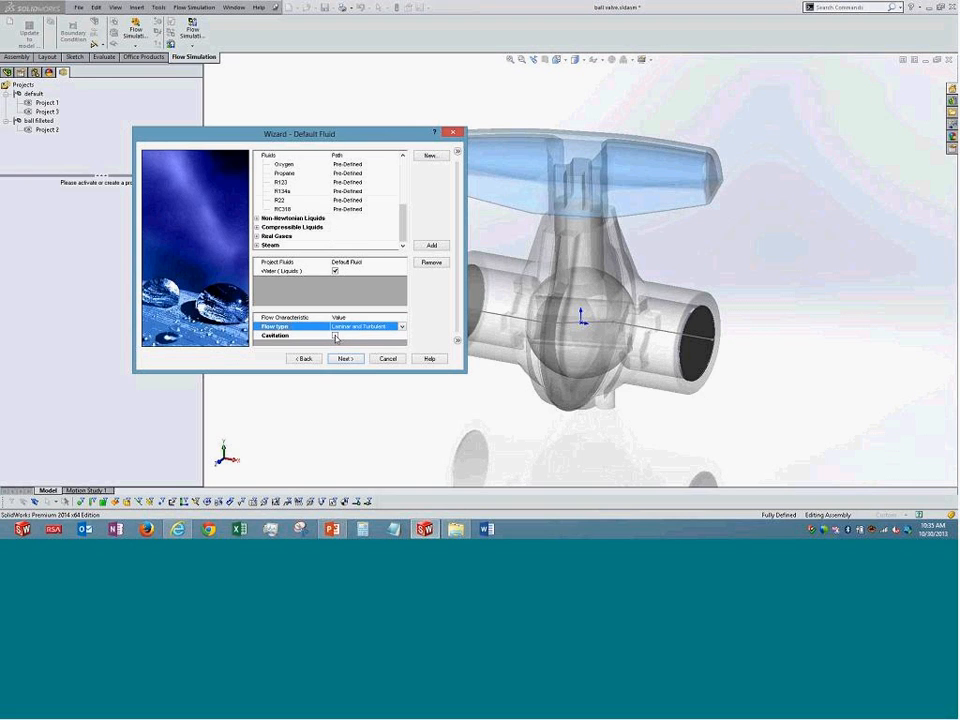
{"action": "left_click", "coordinate": [344, 358]}
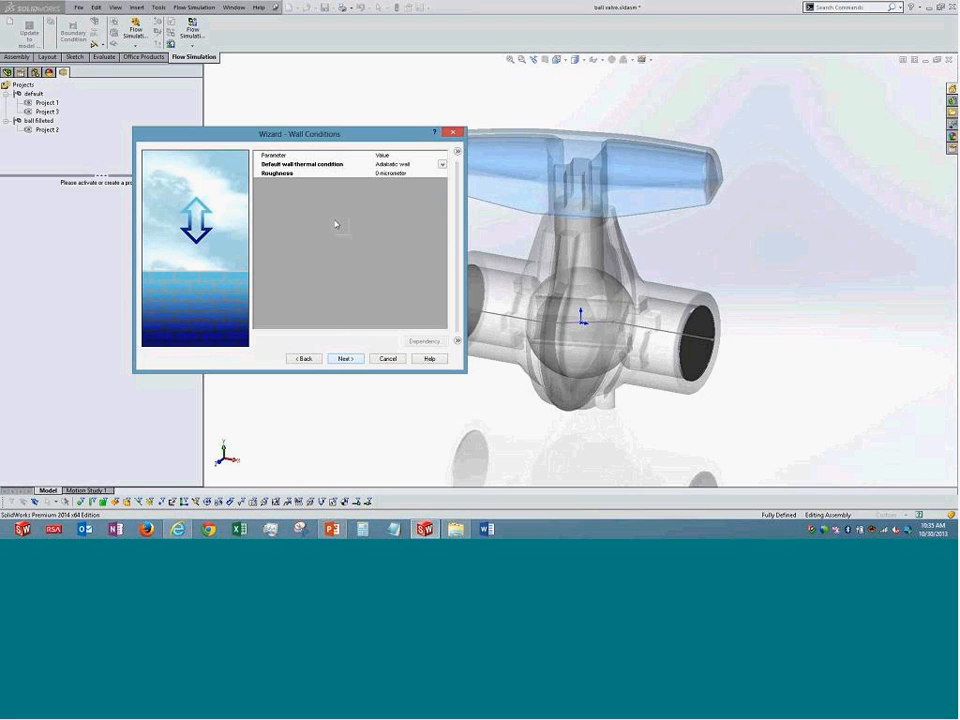
Review the default wall thermal conditions, keep Adiabatic wall, and continue to the initial conditions.
{"action": "left_click_drag", "start_coordinate": [325, 143], "coordinate": [381, 129]}
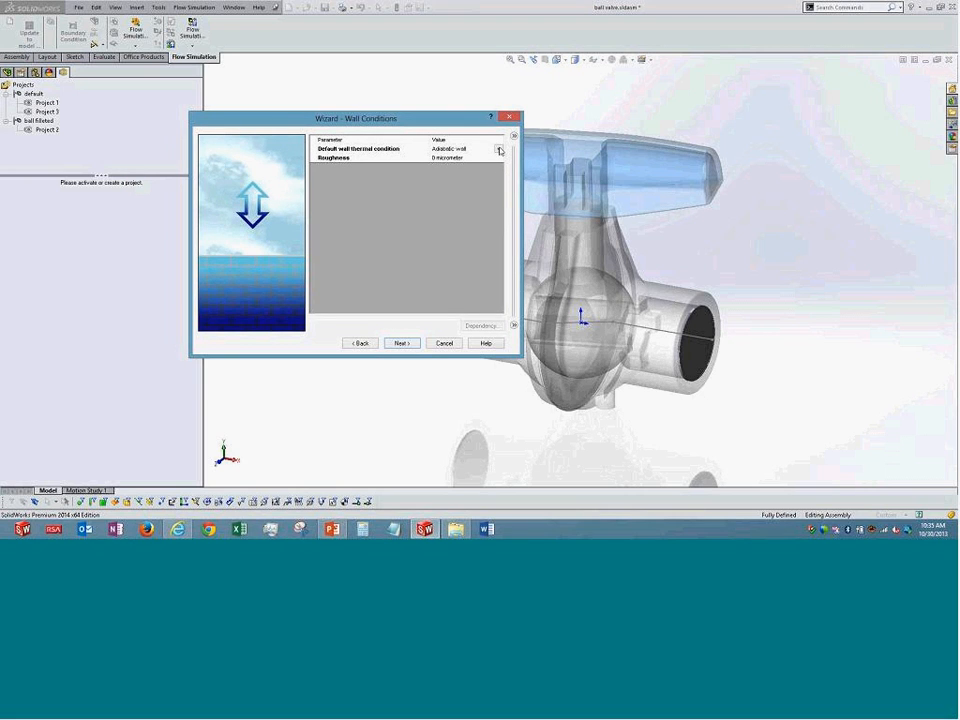
{"action": "left_click", "coordinate": [499, 149]}
{"action": "left_click", "coordinate": [499, 149]}
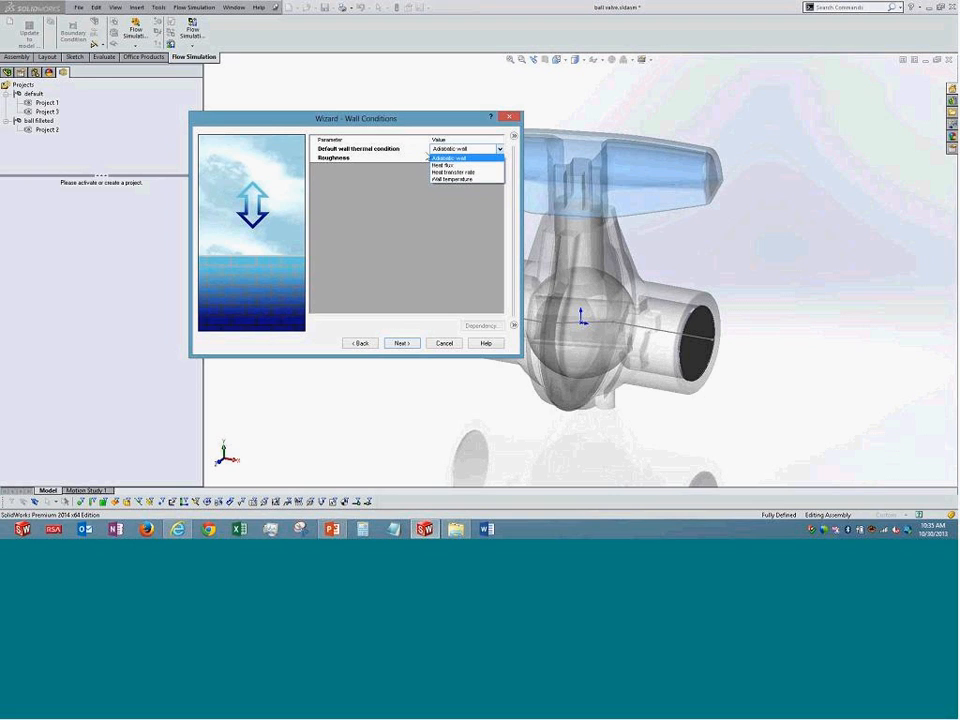
{"action": "left_click", "coordinate": [454, 159]}
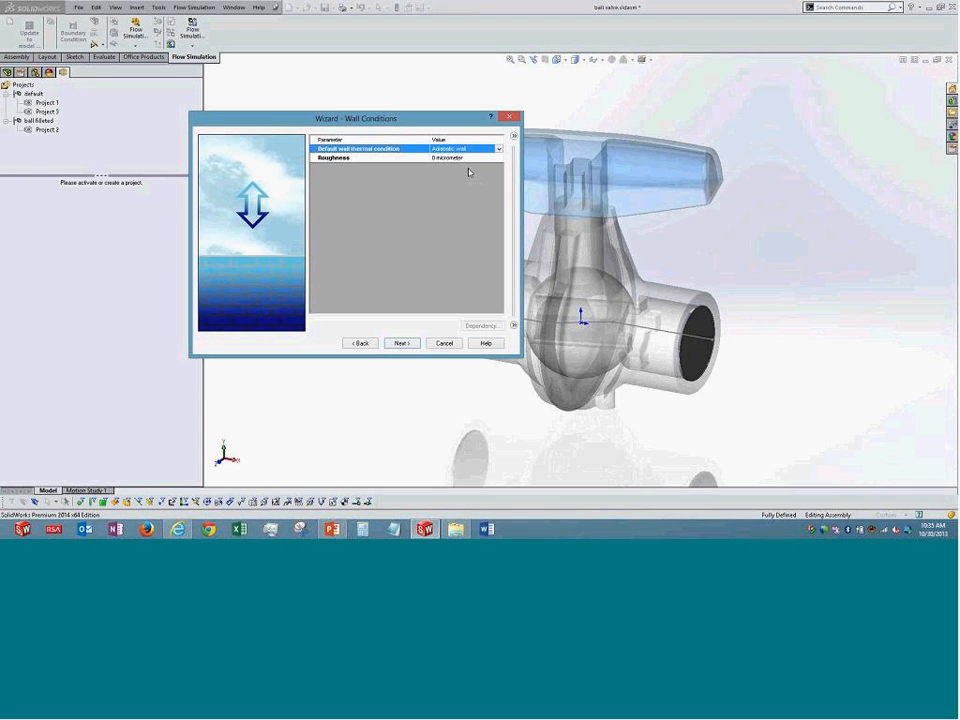
{"action": "left_click", "coordinate": [409, 348]}
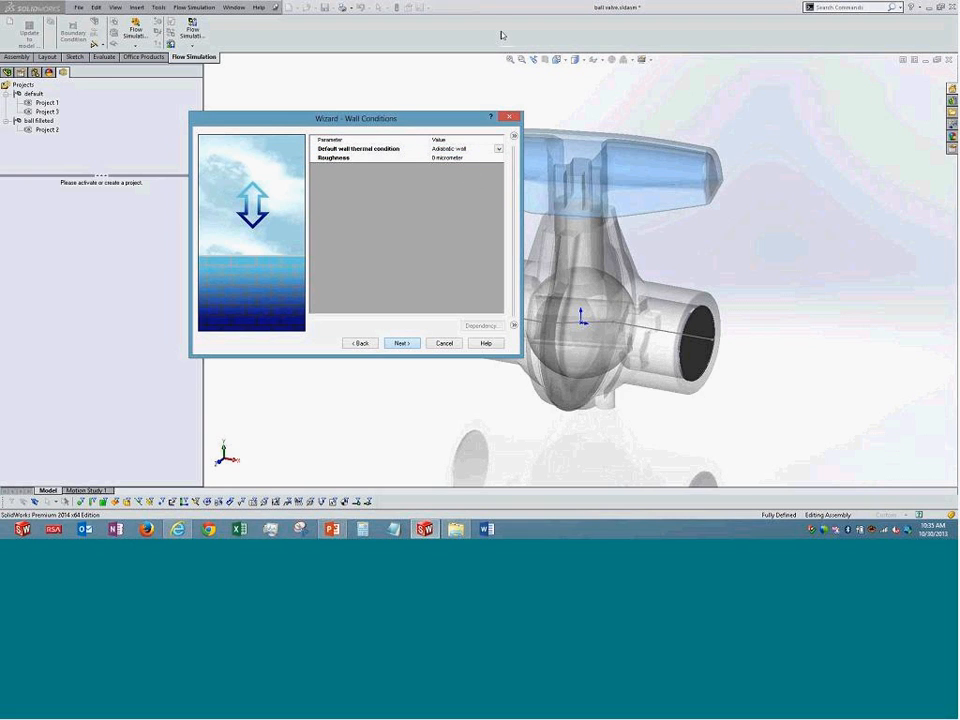
{"action": "left_click", "coordinate": [401, 343]}
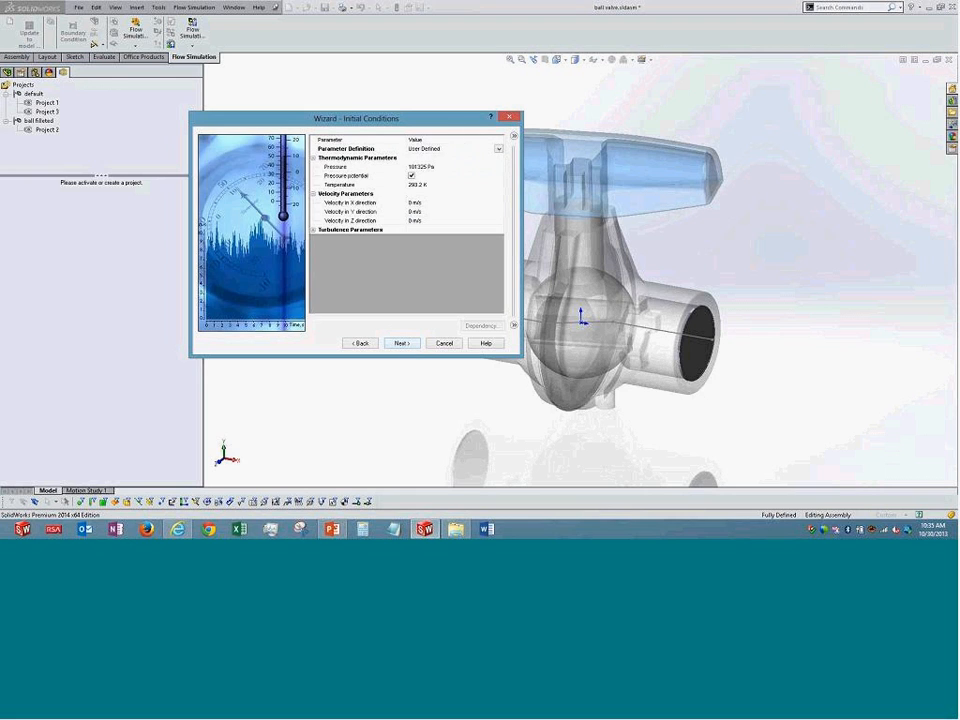
Expand the turbulence parameters, keep Turbulence intensity and length, and continue to the results and geometry resolution settings.
{"action": "left_click", "coordinate": [315, 231]}
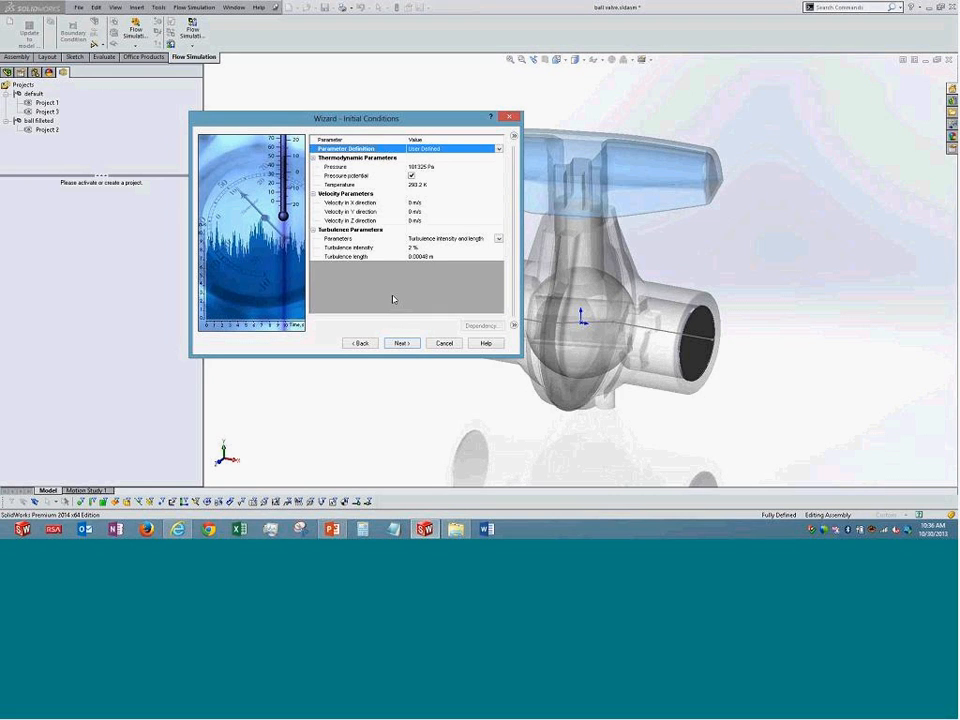
{"action": "left_click", "coordinate": [500, 240]}
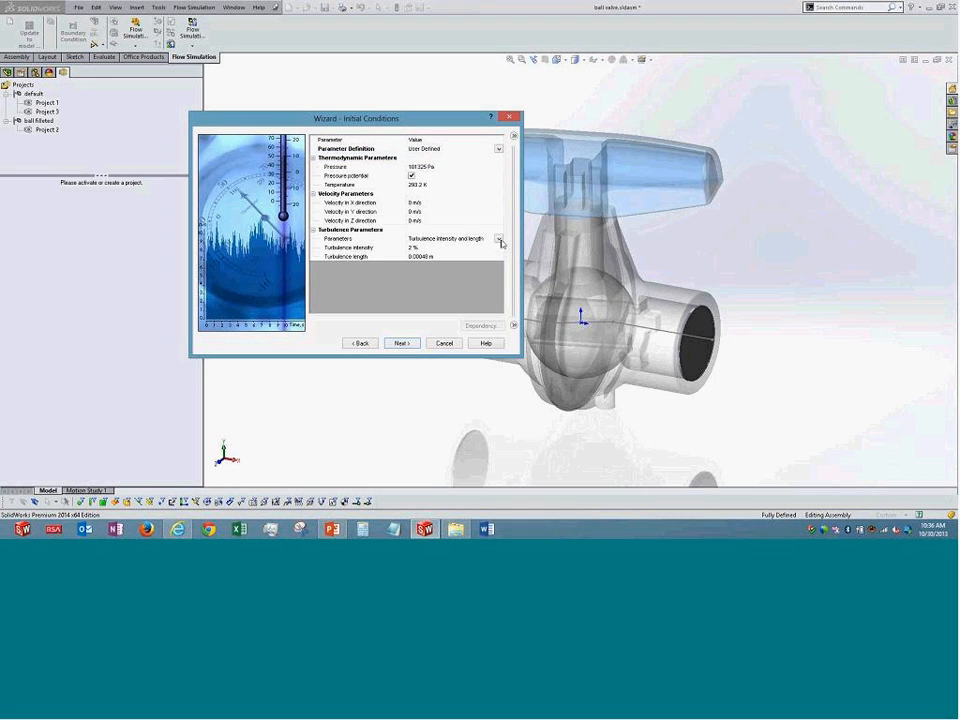
{"action": "left_click", "coordinate": [501, 242]}
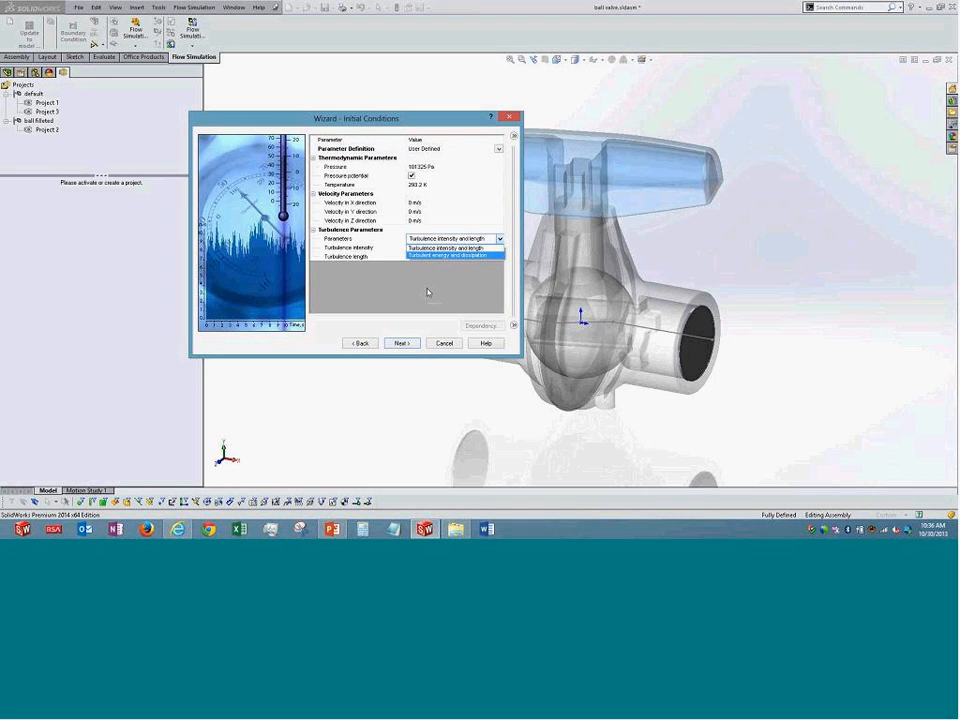
{"action": "left_click", "coordinate": [452, 247]}
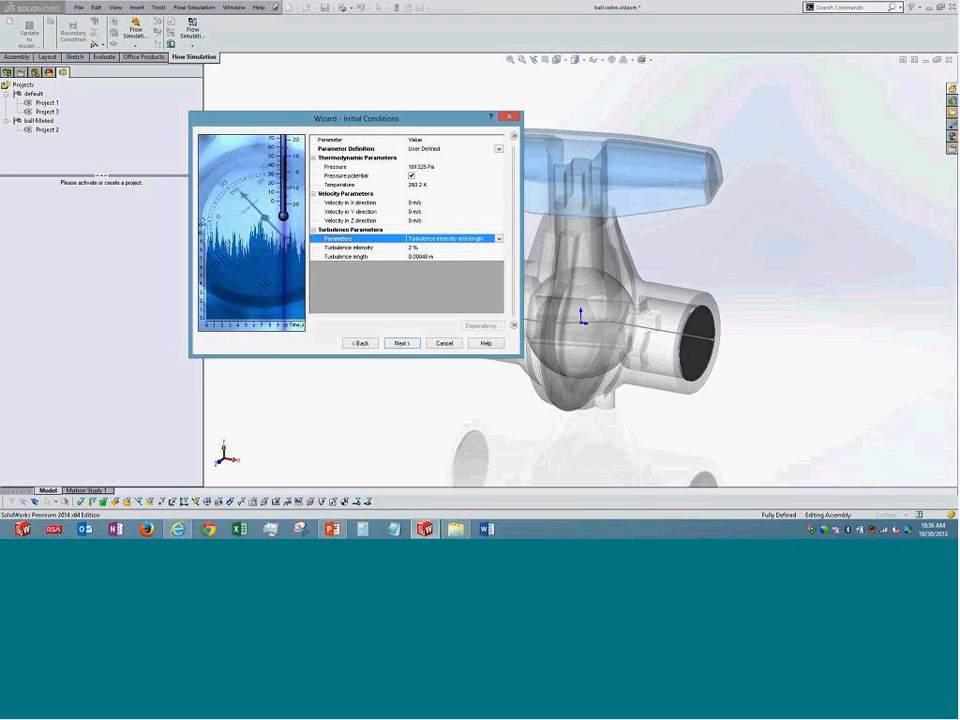
{"action": "left_click", "coordinate": [400, 343]}
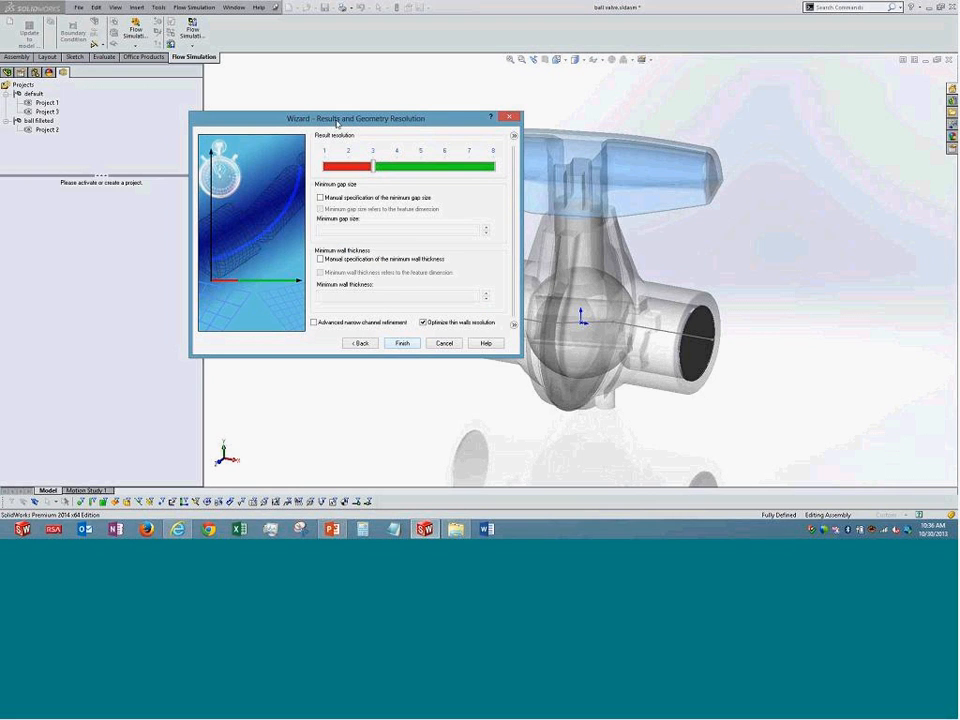
With result resolution at 3, try manual specification of the minimum gap size and minimum wall thickness, and turn both off again.
{"action": "left_click_drag", "start_coordinate": [338, 124], "coordinate": [347, 177]}
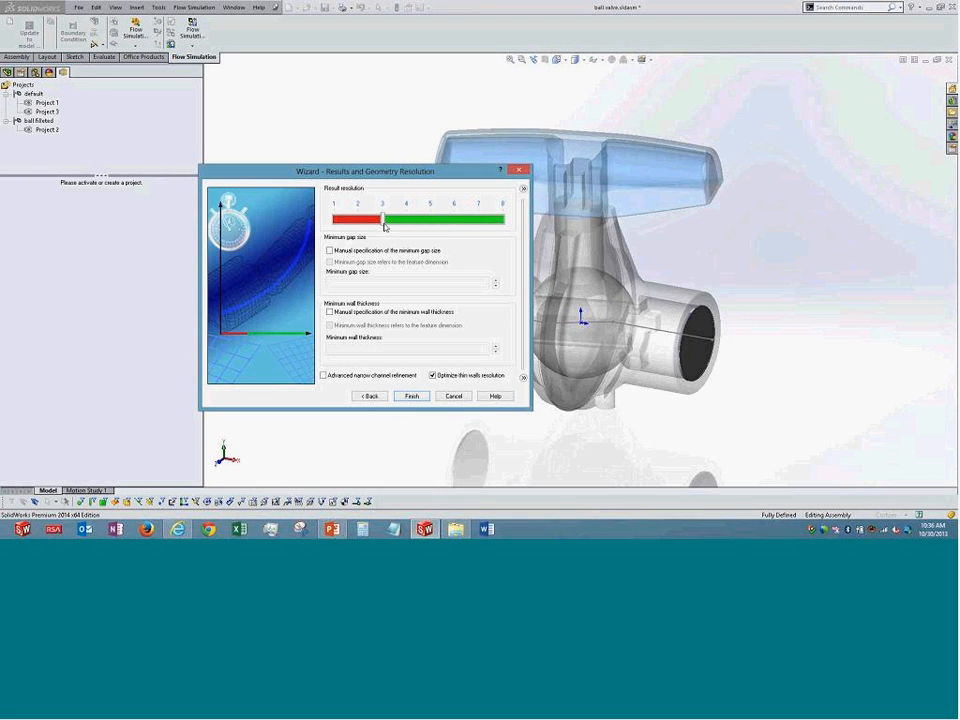
{"action": "mouse_move", "coordinate": [384, 226]}
{"action": "left_mouse_down"}
{"action": "mouse_move", "coordinate": [501, 222]}
{"action": "mouse_move", "coordinate": [383, 225]}
{"action": "left_mouse_up"}
{"action": "left_click", "coordinate": [389, 252]}
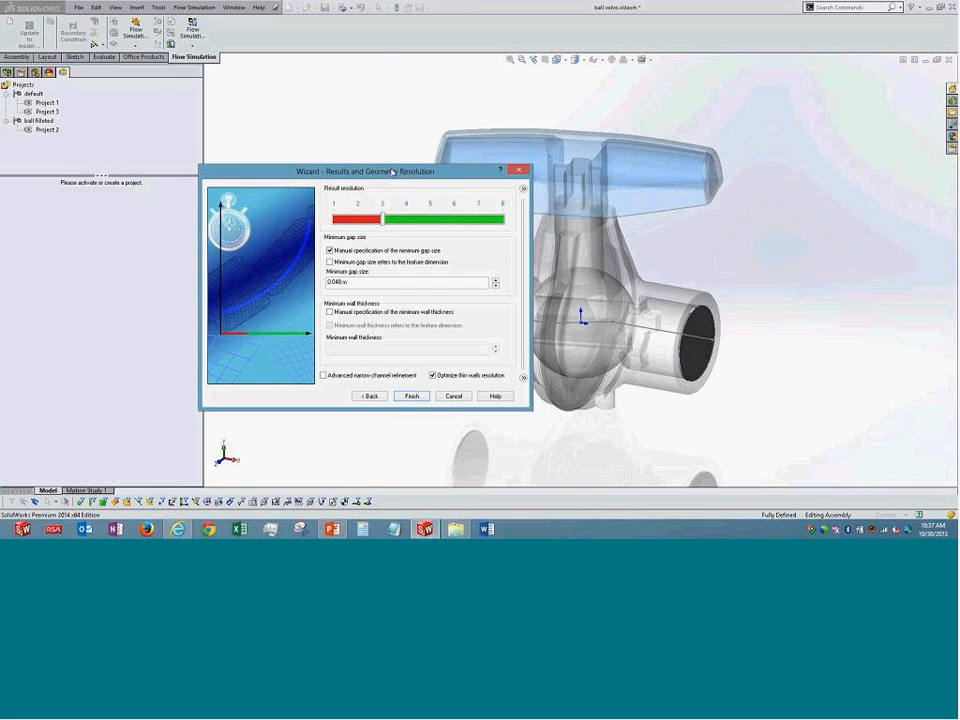
{"action": "left_click_drag", "start_coordinate": [394, 172], "coordinate": [238, 37]}
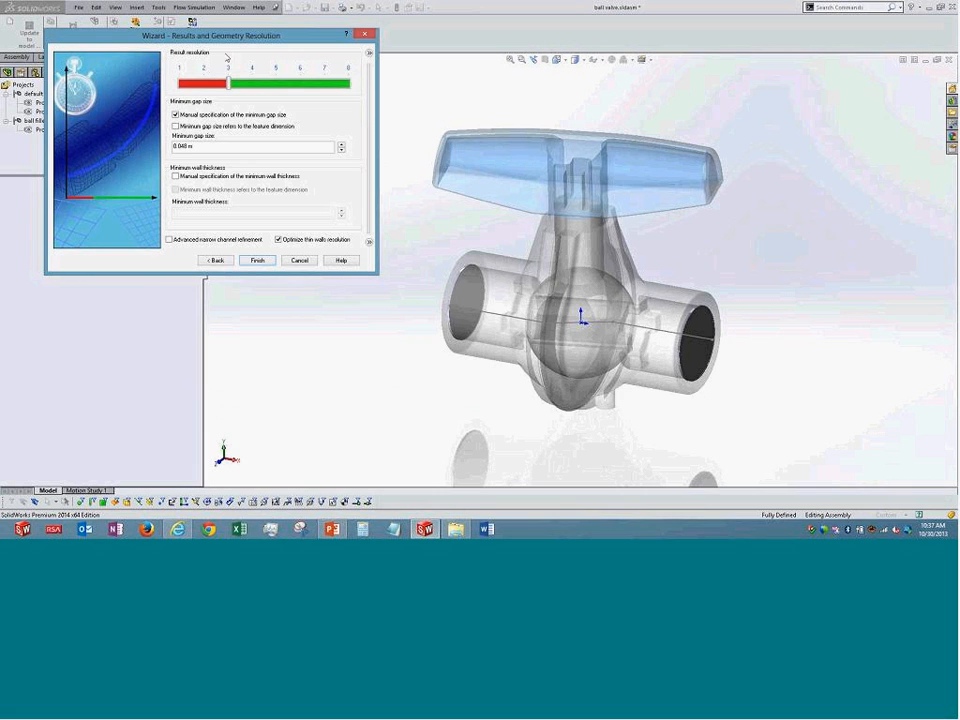
{"action": "left_click", "coordinate": [189, 116]}
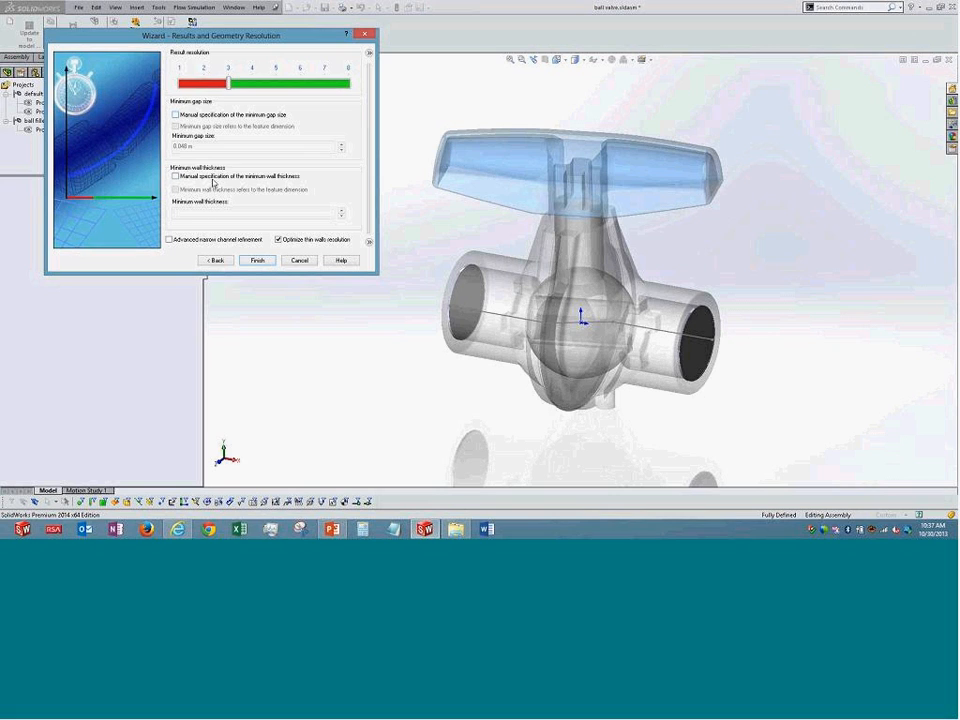
{"action": "left_click", "coordinate": [213, 177]}
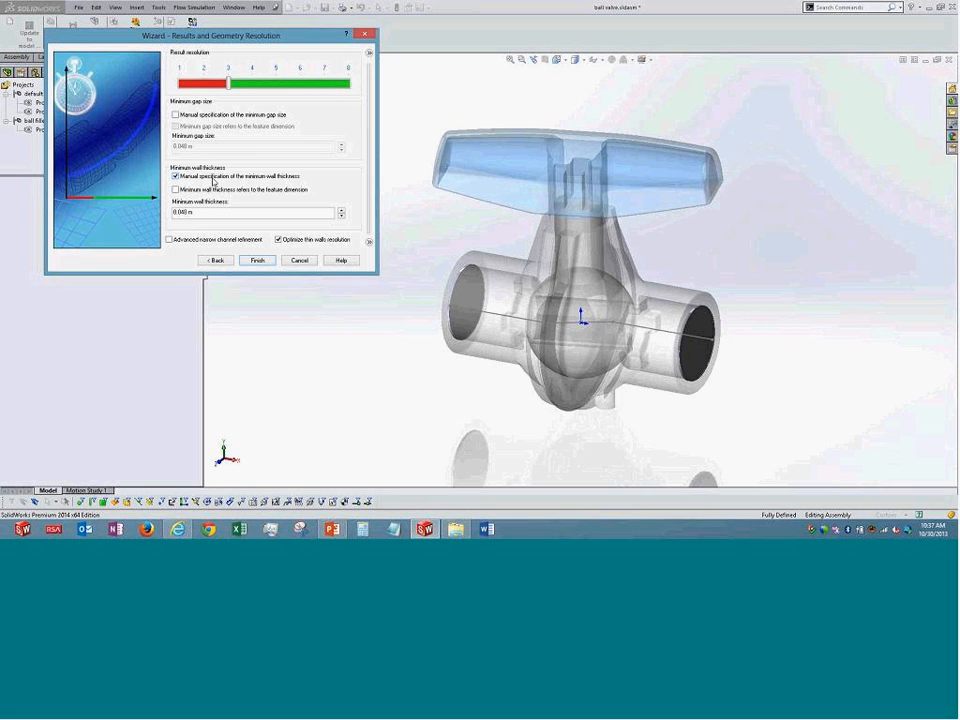
{"action": "left_click", "coordinate": [213, 177]}
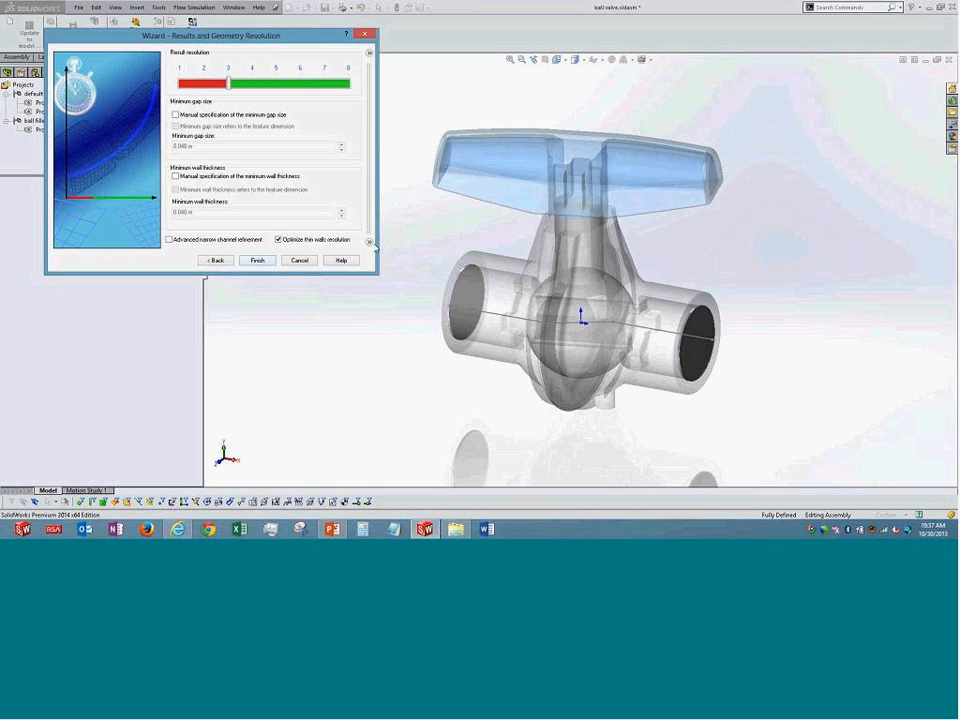
Expand the Wizard's Navigator to view the list of project setup pages.
{"action": "left_click", "coordinate": [369, 52]}
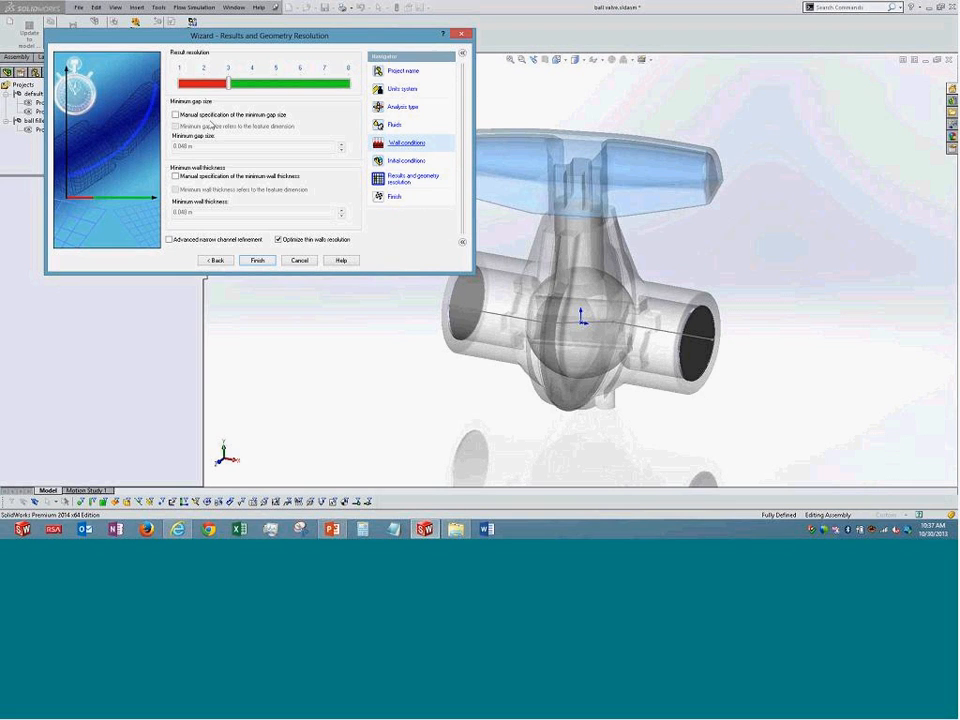
Finish the Wizard to create the Flow Training project and close the Examples folder window.
{"action": "left_click", "coordinate": [257, 260]}
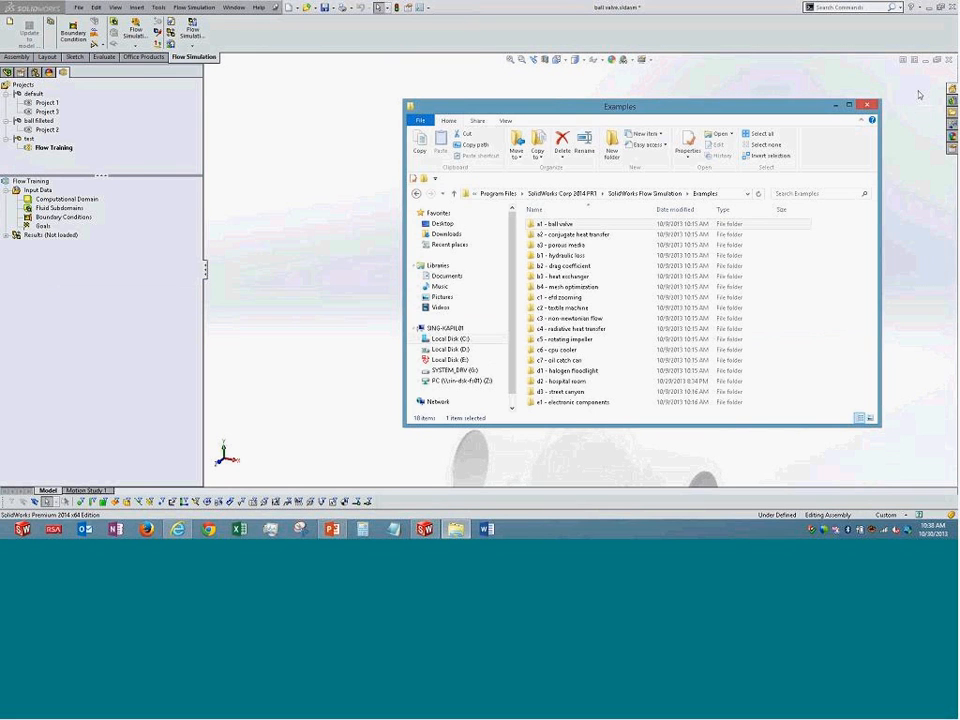
{"action": "left_click", "coordinate": [868, 104]}
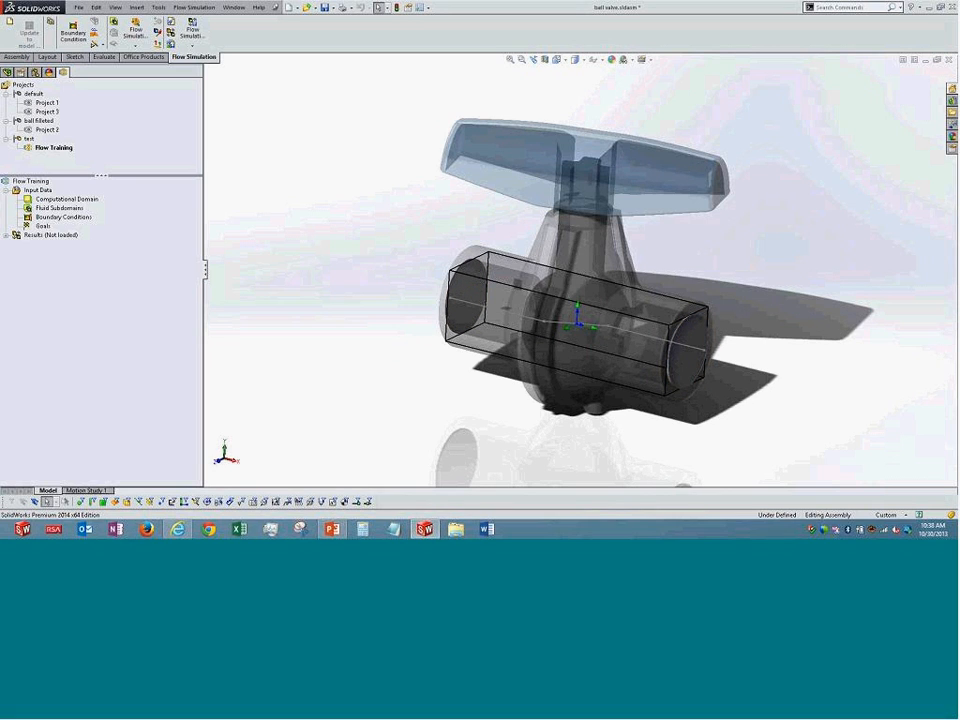
Hide the computational domain of the Flow Training project.
{"action": "right_click", "coordinate": [73, 201]}
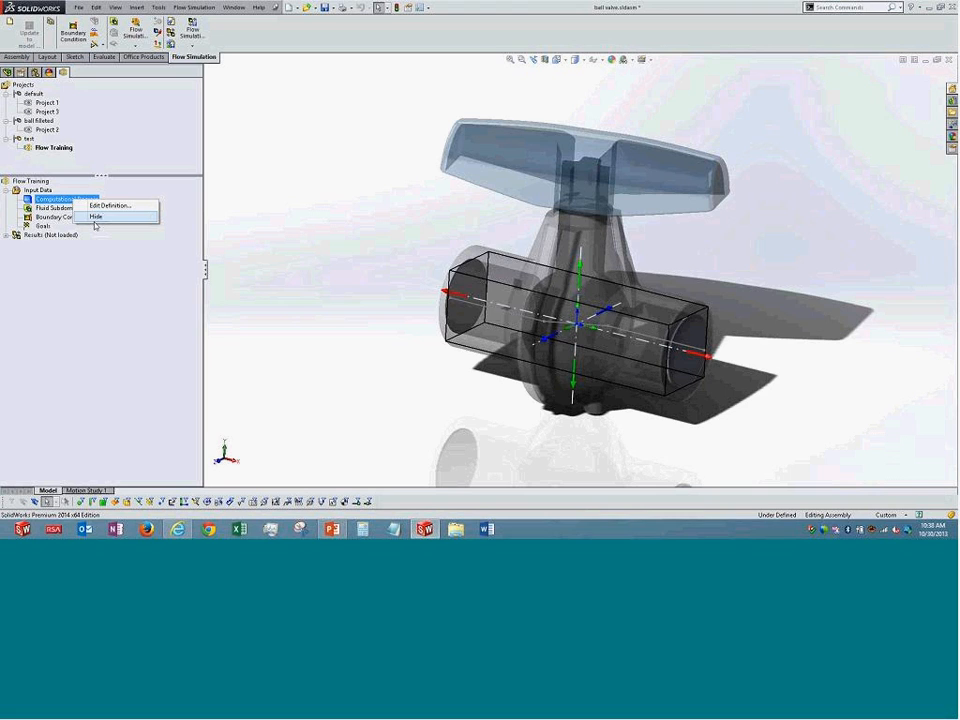
{"action": "left_click", "coordinate": [96, 216]}
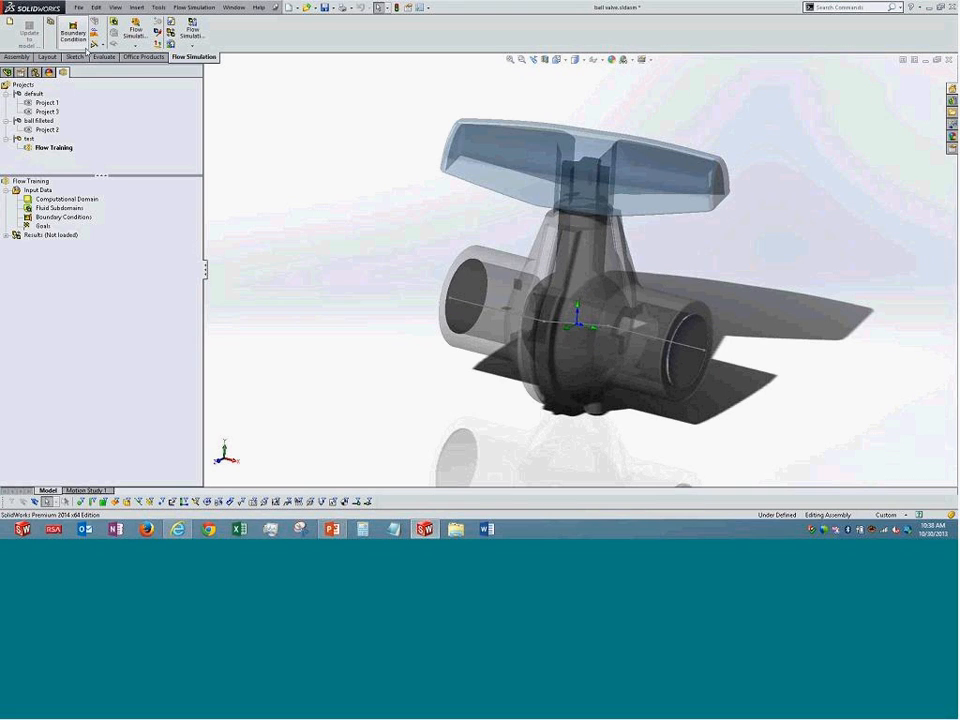
{"action": "left_click", "coordinate": [98, 45]}
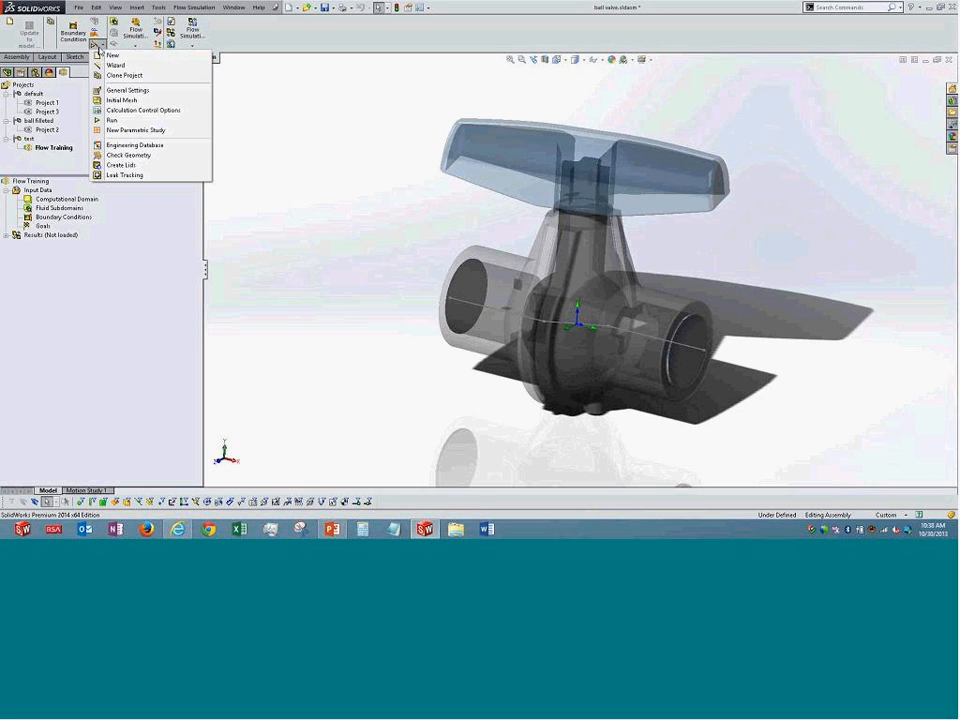
{"action": "left_click", "coordinate": [123, 336]}
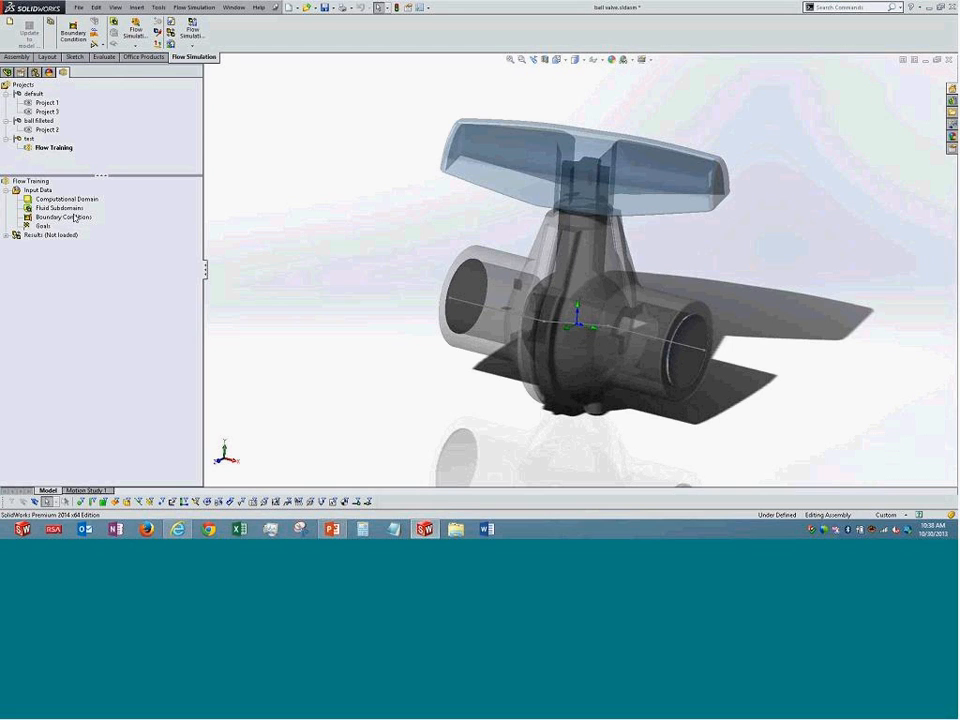
Insert a boundary condition on the inner face of lid LID2, preview the pressure and wall types, and return to Flow Openings.
{"action": "right_click", "coordinate": [74, 221]}
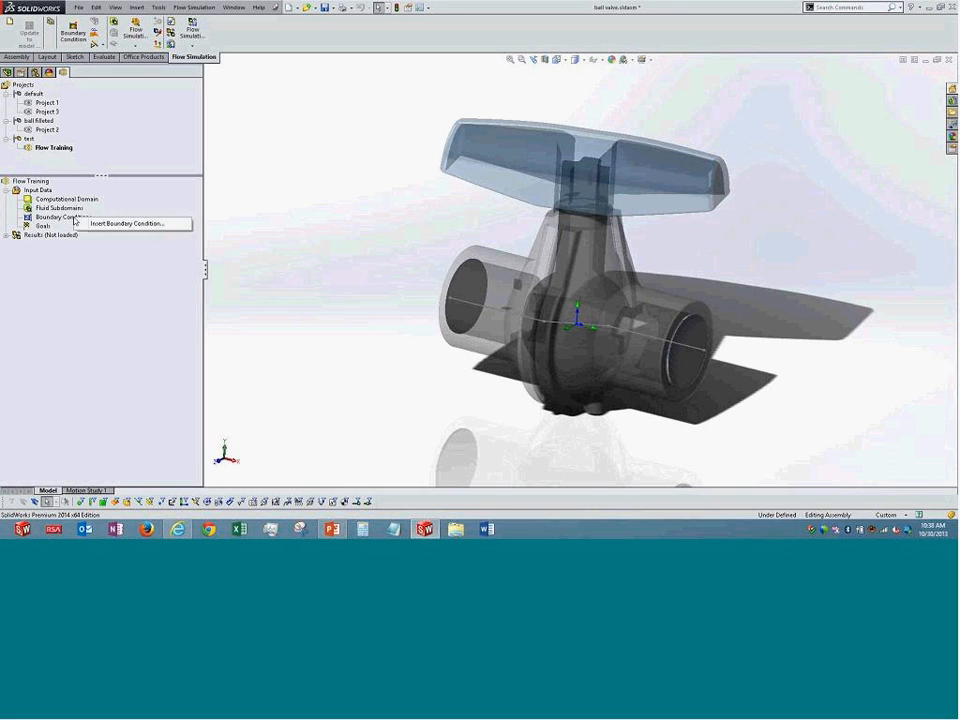
{"action": "left_click", "coordinate": [100, 222]}
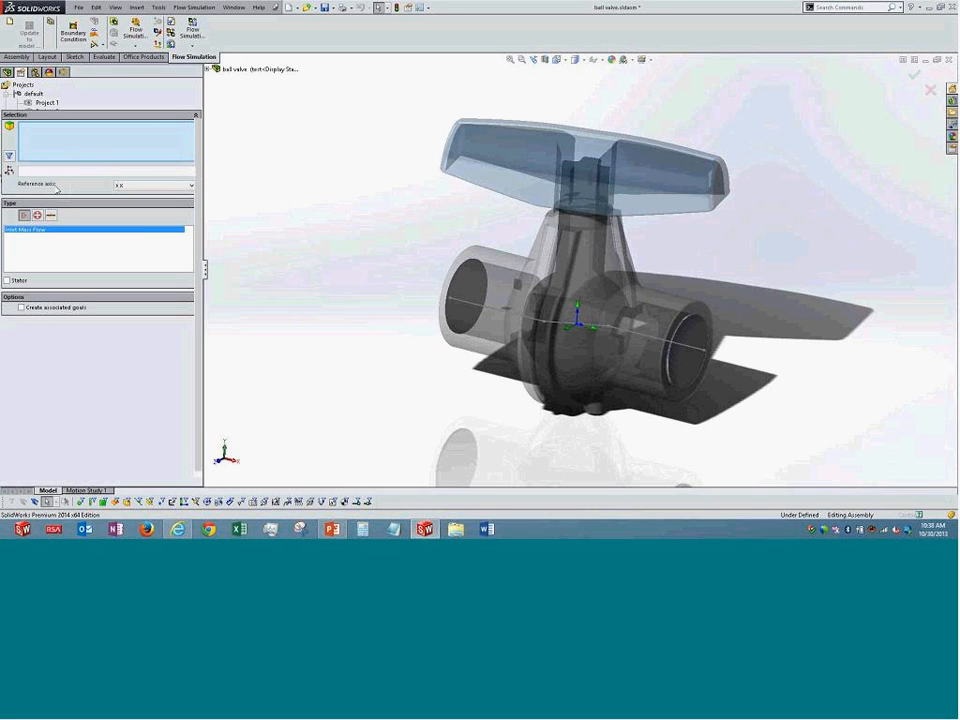
{"action": "left_click", "coordinate": [479, 291]}
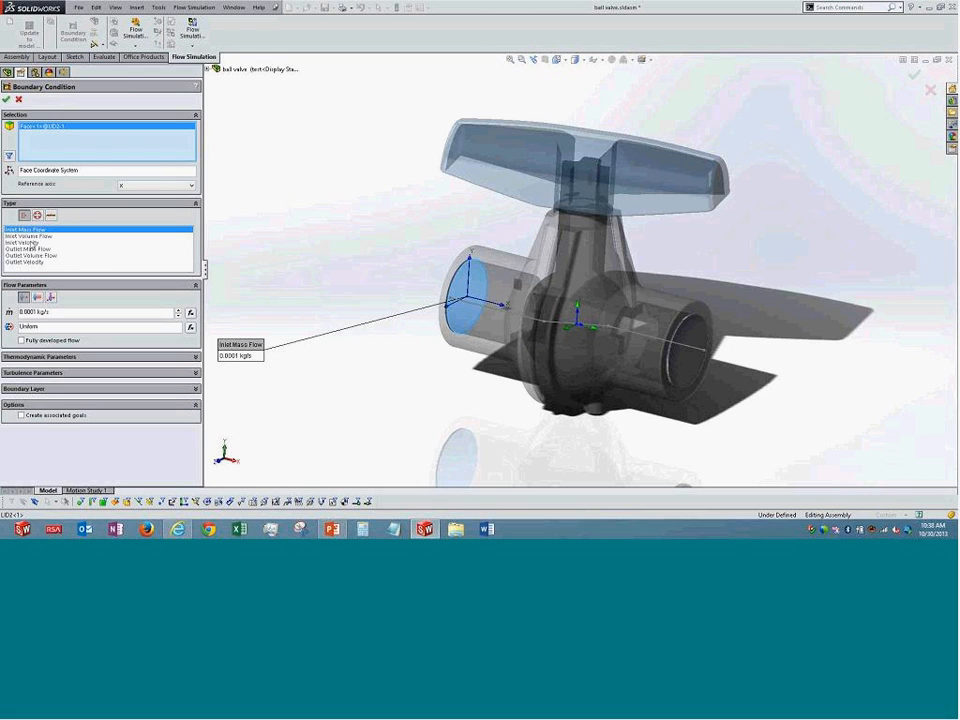
{"action": "left_click", "coordinate": [37, 216]}
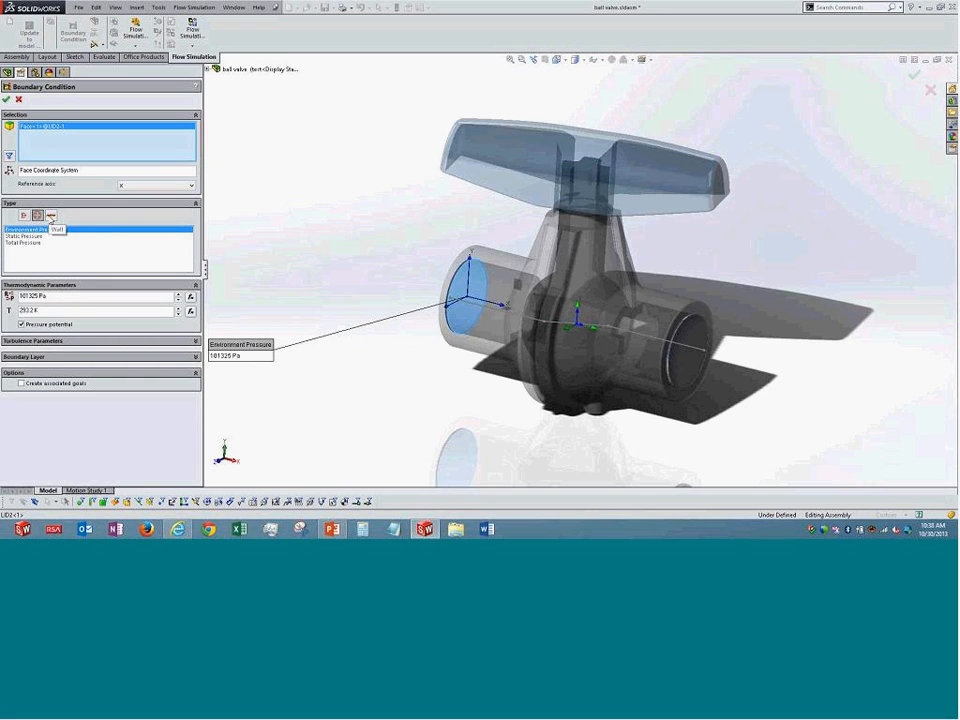
{"action": "left_click", "coordinate": [24, 216]}
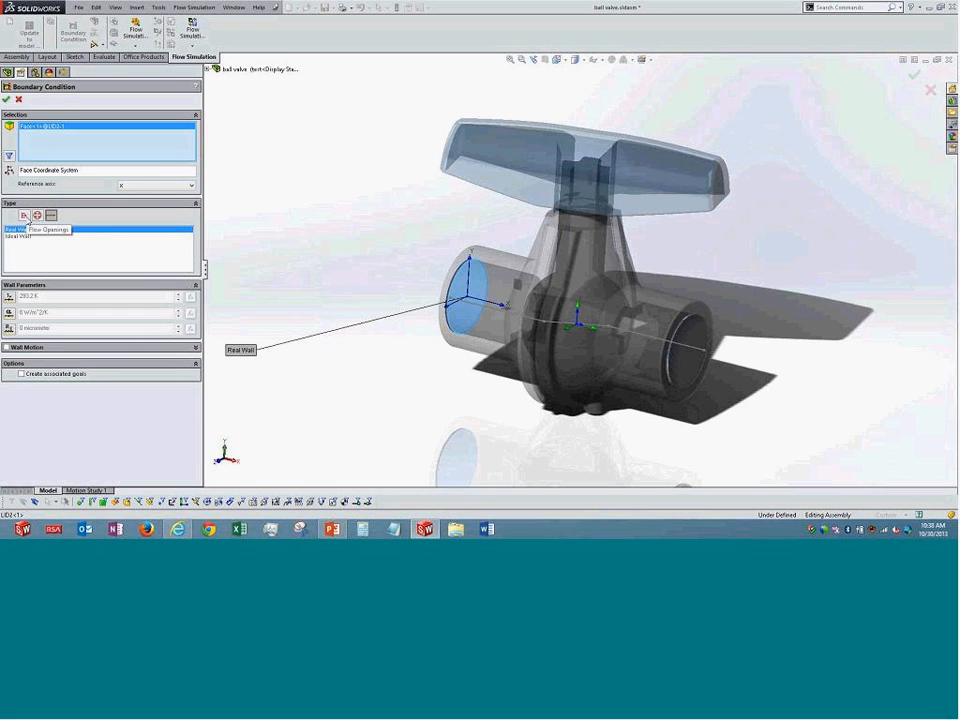
{"action": "left_click", "coordinate": [24, 216]}
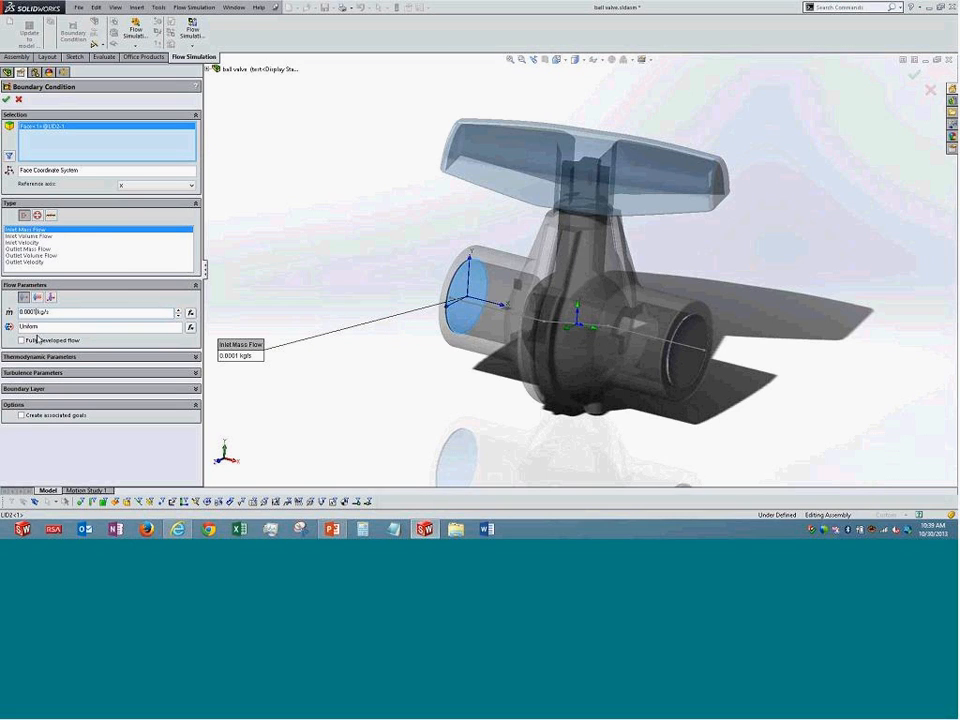
Set the Inlet Mass Flow rate on the LID2 face to 0.7 kg/s.
{"action": "key", "text": "BackSpace"}
{"action": "key", "text": "BackSpace"}
{"action": "key", "text": "BackSpace"}
{"action": "key", "text": "BackSpace"}
{"action": "type", "text": ".5"}
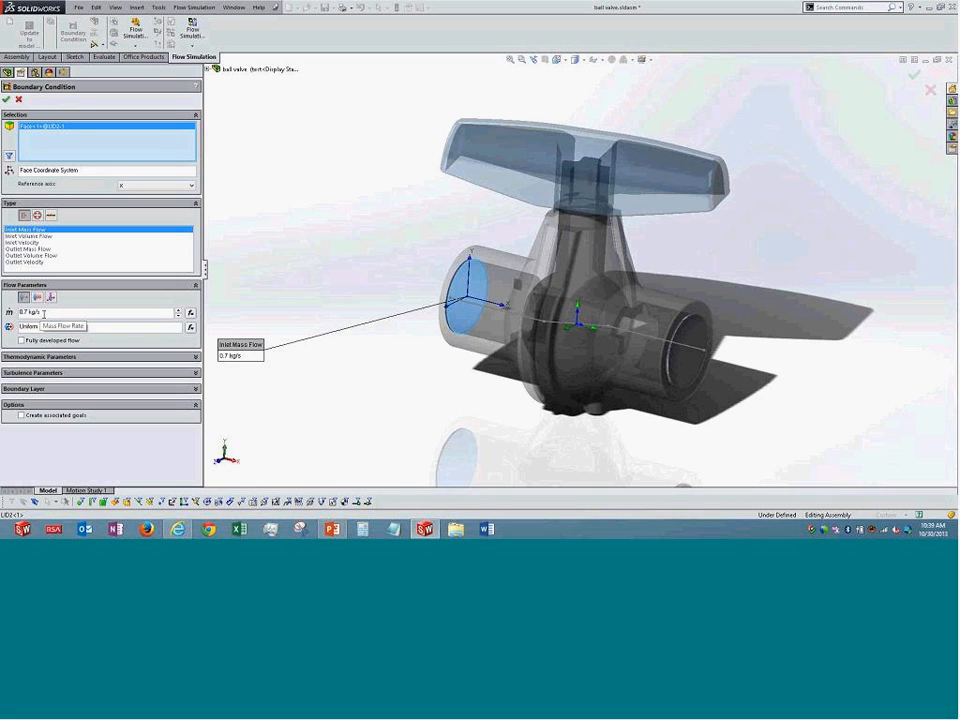
{"action": "left_click_drag", "start_coordinate": [44, 313], "coordinate": [30, 313]}
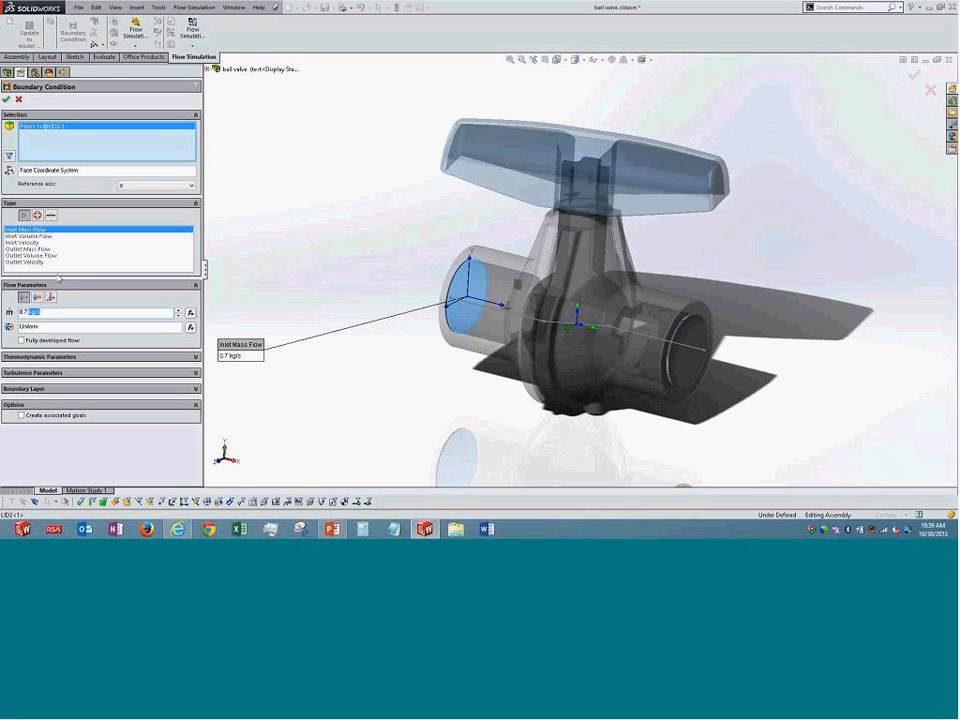
Change the condition type to Inlet Volume Flow and set the volume flow rate to 1e-008 m^3/s.
{"action": "left_click", "coordinate": [38, 236]}
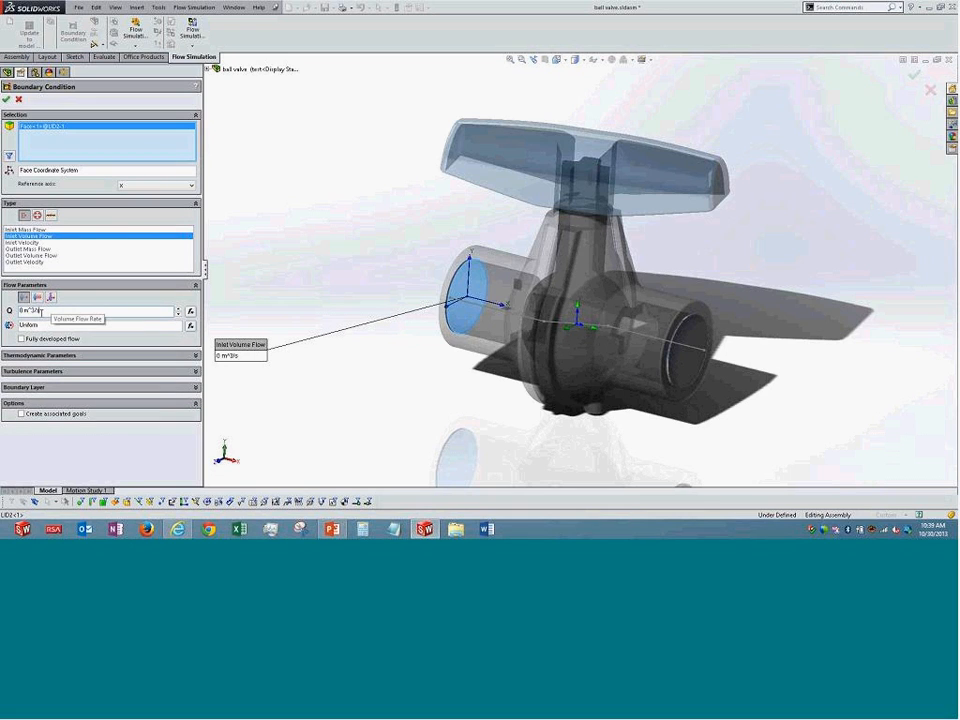
{"action": "left_click", "coordinate": [22, 311]}
{"action": "type", "text": "10 m"}
{"action": "left_click", "coordinate": [99, 452]}
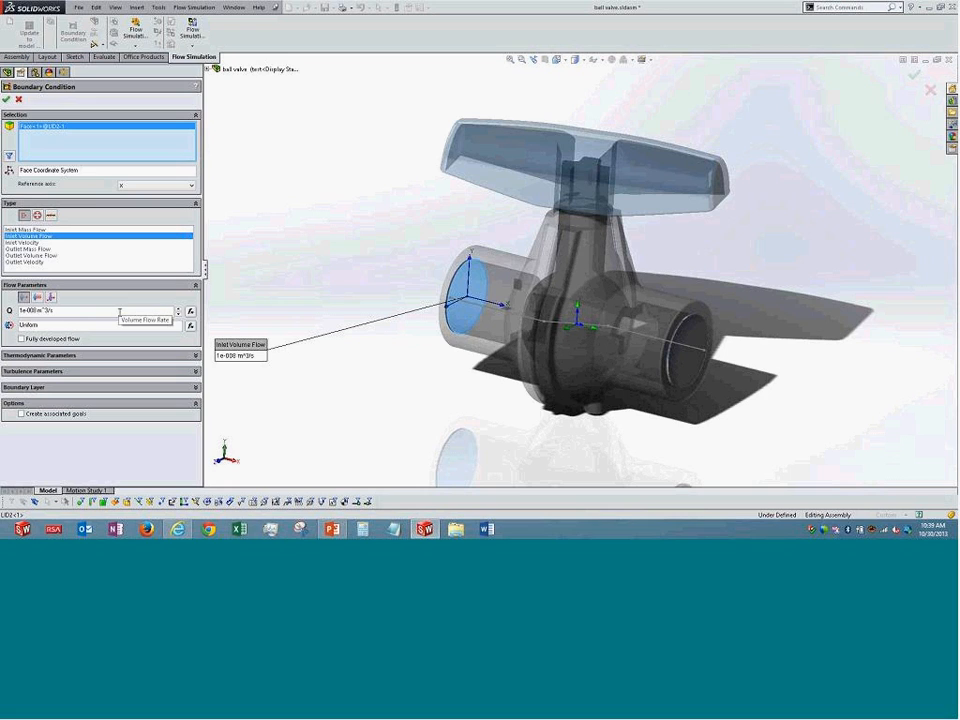
{"action": "left_click", "coordinate": [30, 230]}
{"action": "left_click", "coordinate": [40, 237]}
Try the Fully developed flow option for the inlet volume flow and turn it off again.
{"action": "left_click", "coordinate": [24, 339]}
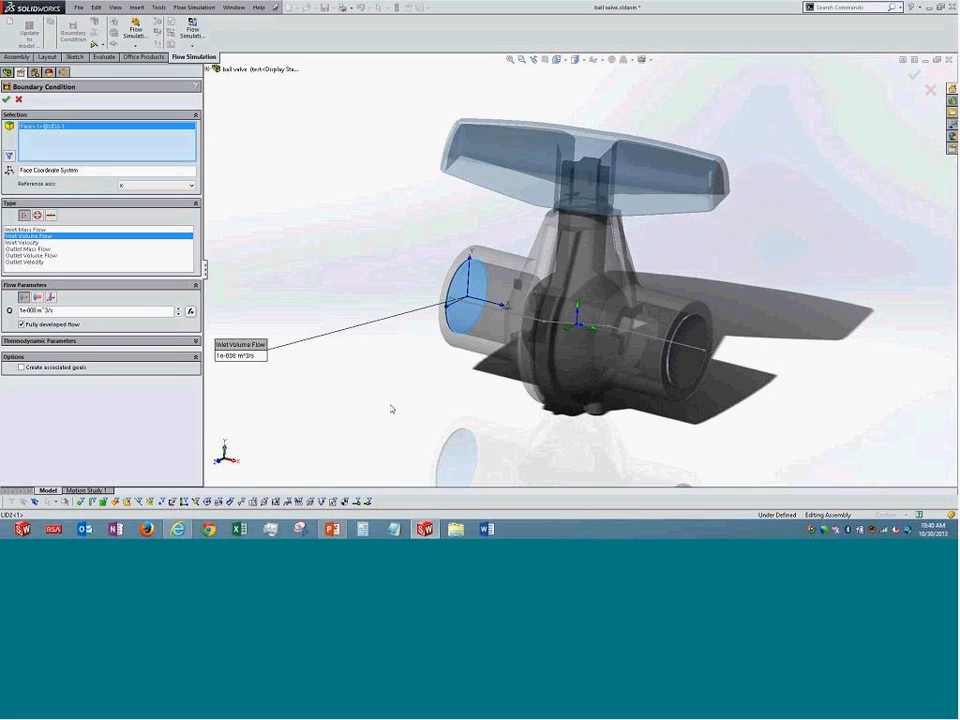
{"action": "left_click", "coordinate": [21, 324]}
{"action": "left_click", "coordinate": [21, 324]}
{"action": "left_click", "coordinate": [21, 324]}
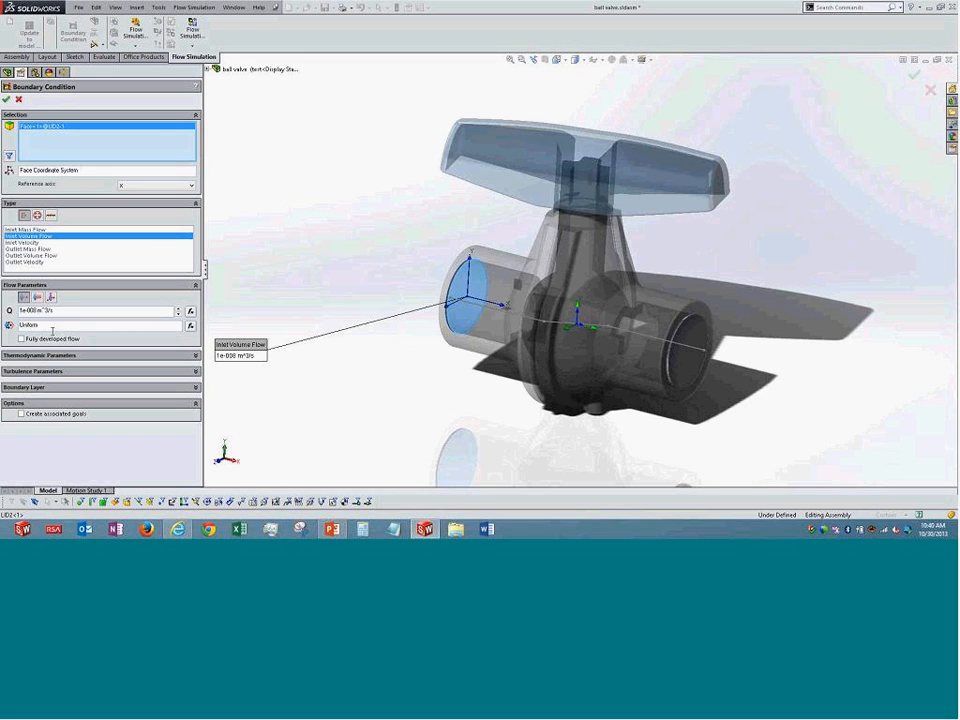
Expand the inlet's thermodynamic, turbulence and boundary layer parameters, keep the Turbulent boundary layer, and accept the Inlet Volume Flow condition.
{"action": "left_click", "coordinate": [43, 357]}
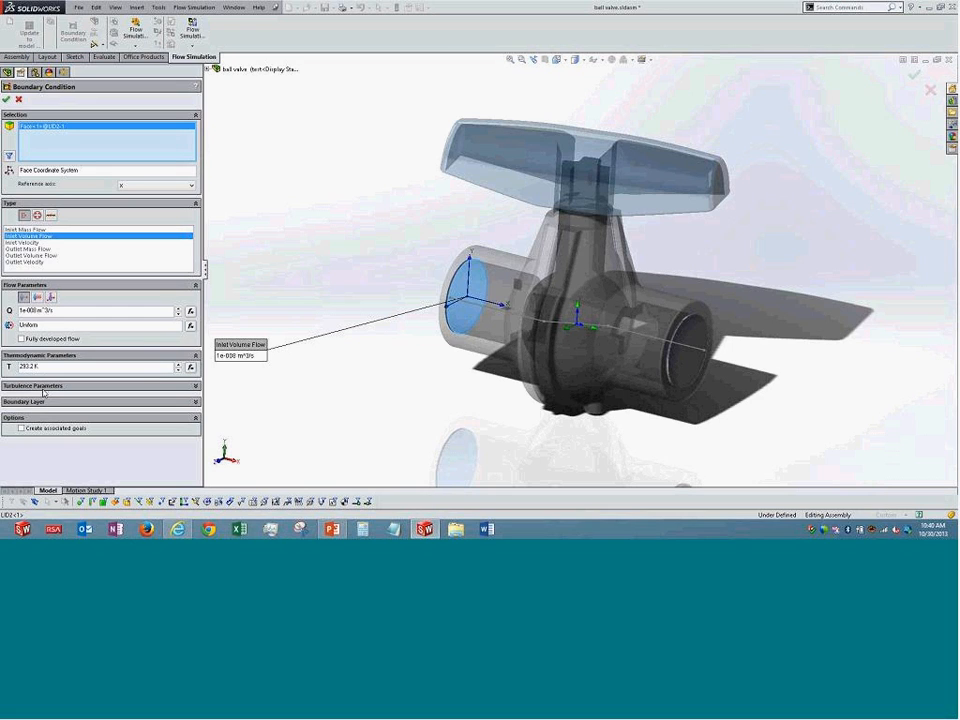
{"action": "left_click", "coordinate": [45, 388]}
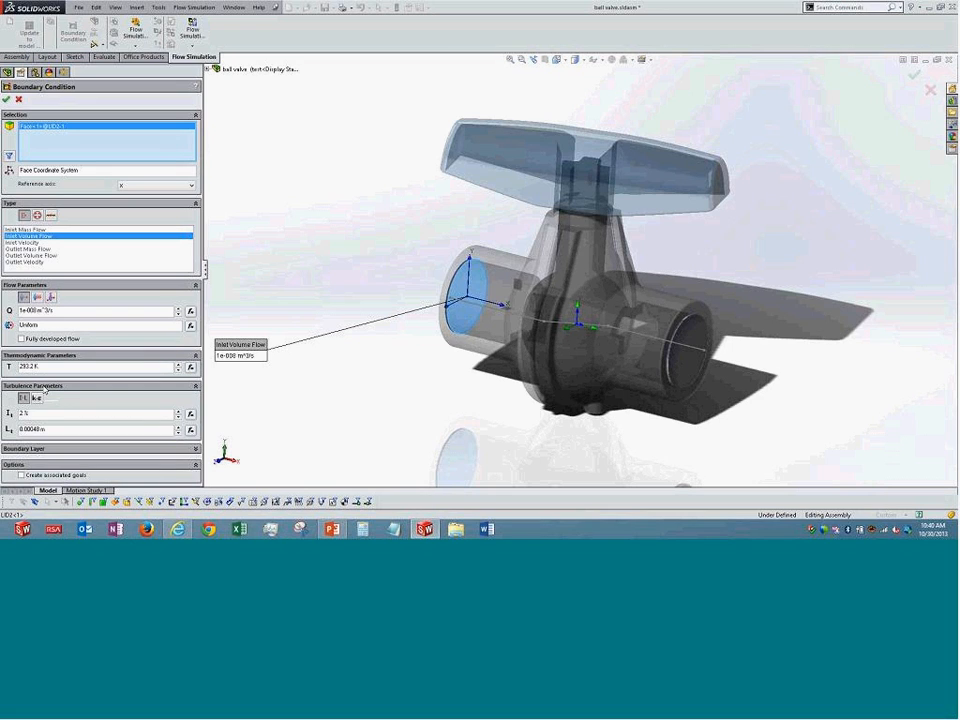
{"action": "left_click", "coordinate": [34, 449]}
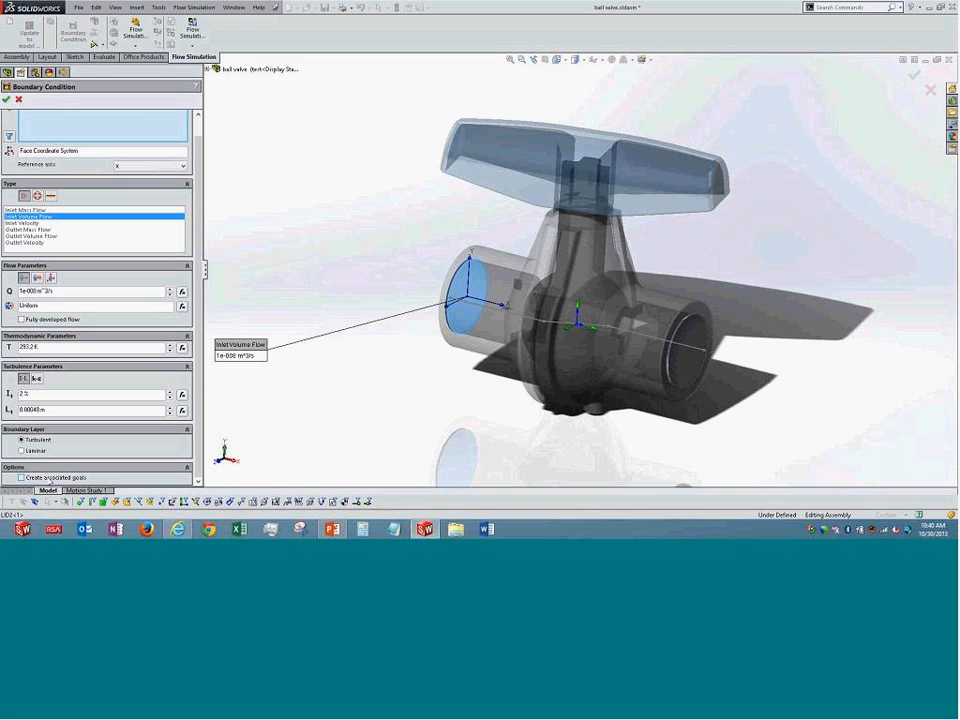
{"action": "left_click", "coordinate": [21, 478]}
{"action": "scroll", "coordinate": [28, 400], "scroll_direction": "up", "scroll_amount": 2}
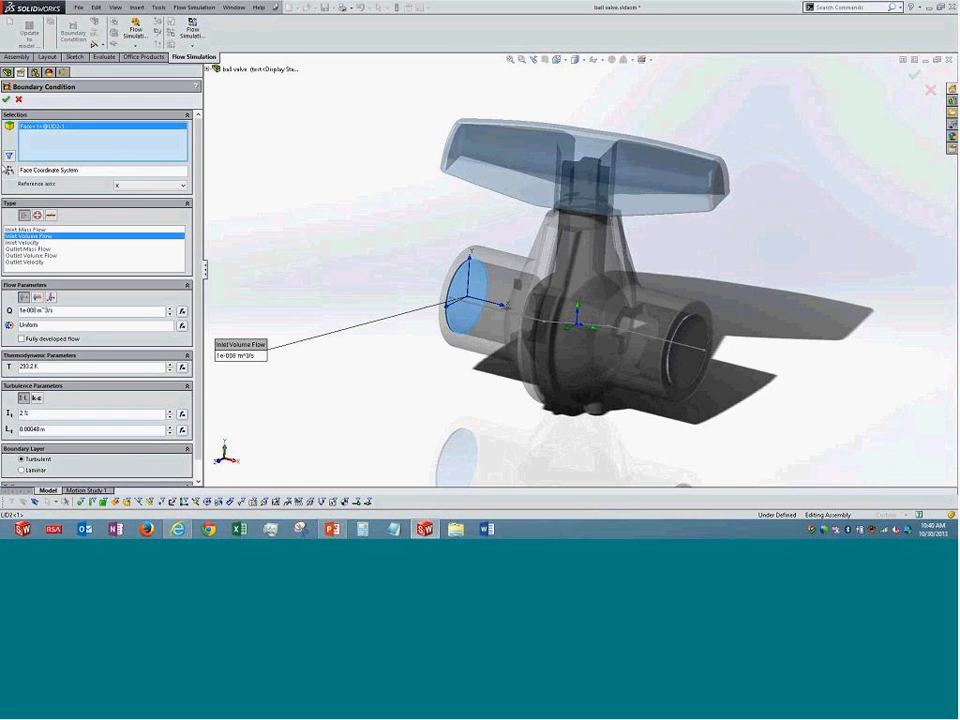
{"action": "left_click", "coordinate": [6, 101]}
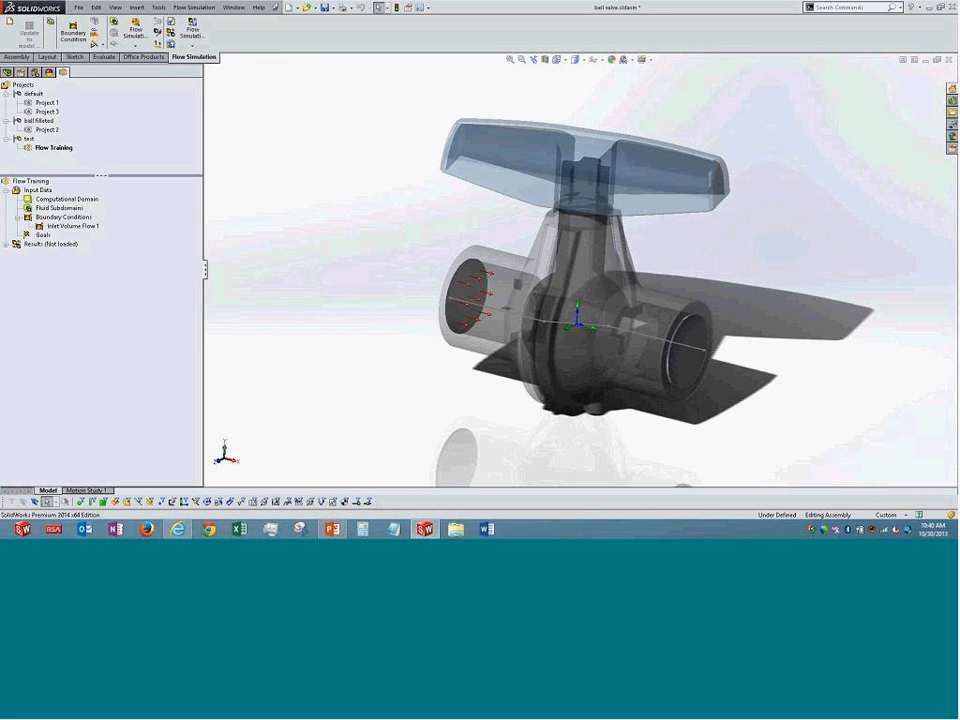
Add an Environment Pressure boundary condition on the inner face of the opposite lid, LID1, keeping 101325 Pa and 293.2 K.
{"action": "left_click", "coordinate": [58, 227]}
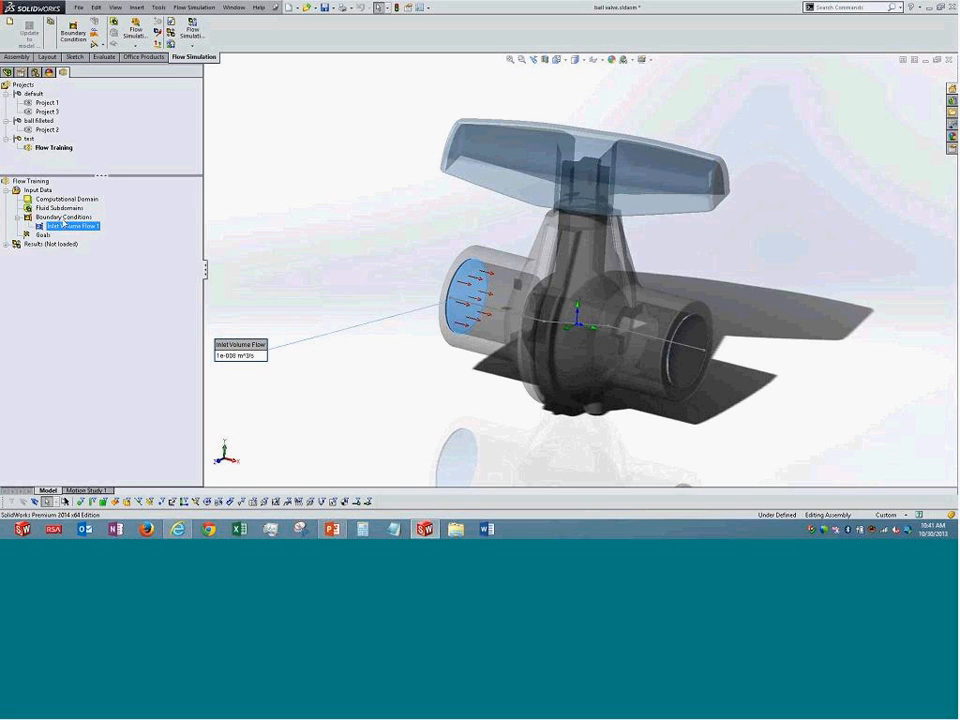
{"action": "right_click", "coordinate": [63, 219]}
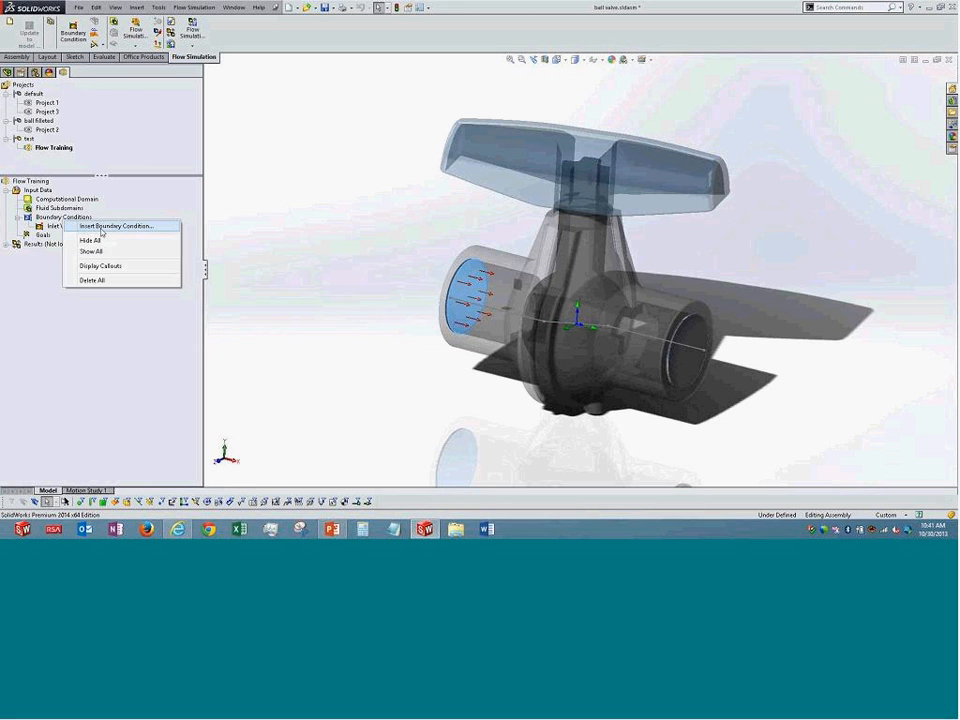
{"action": "left_click", "coordinate": [300, 211]}
{"action": "middle_click_drag", "start_coordinate": [672, 398], "coordinate": [660, 338]}
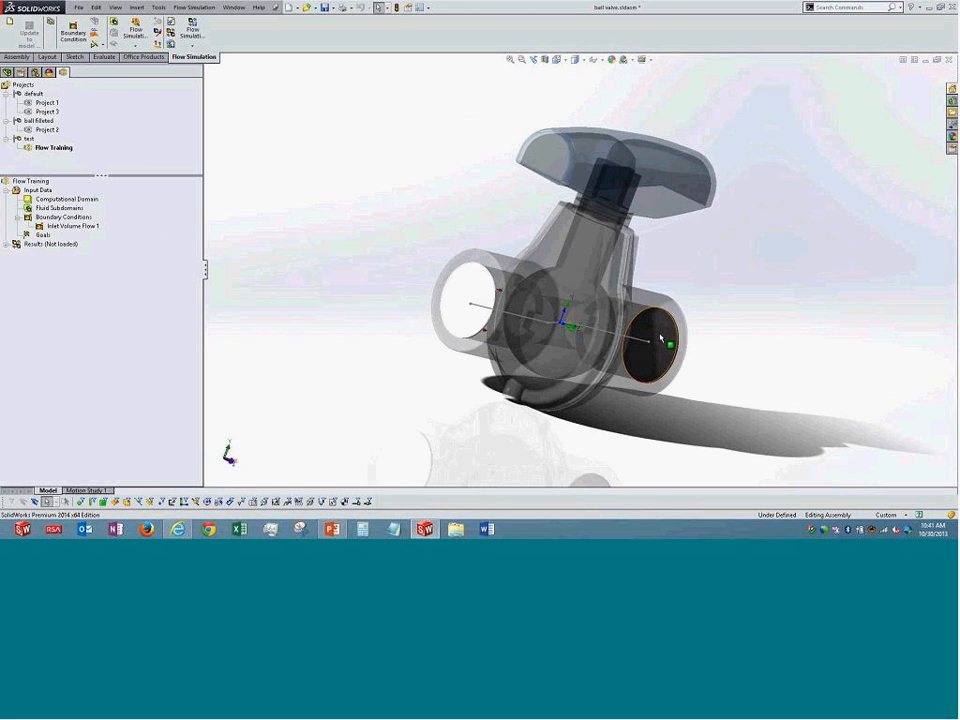
{"action": "left_click", "coordinate": [660, 338]}
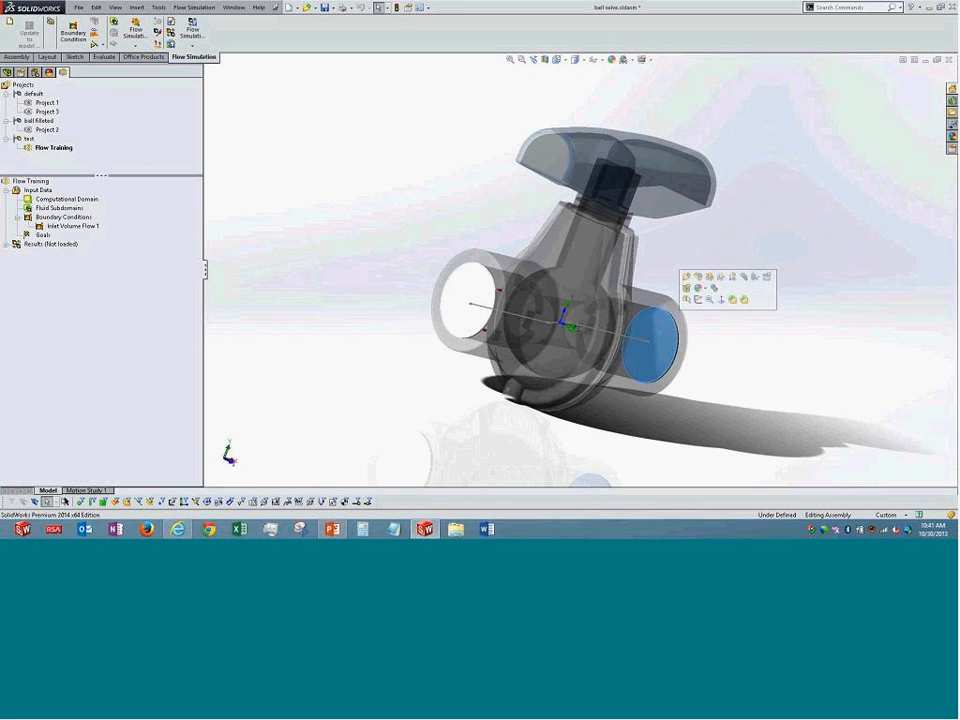
{"action": "right_click", "coordinate": [70, 219]}
{"action": "left_click", "coordinate": [155, 228]}
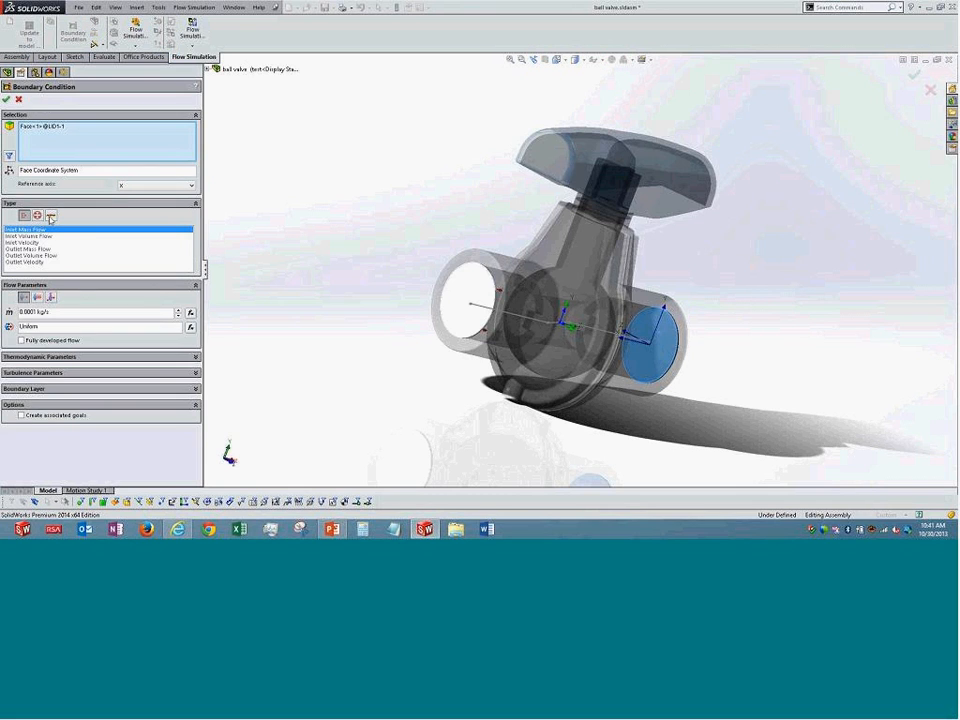
{"action": "left_click", "coordinate": [38, 216]}
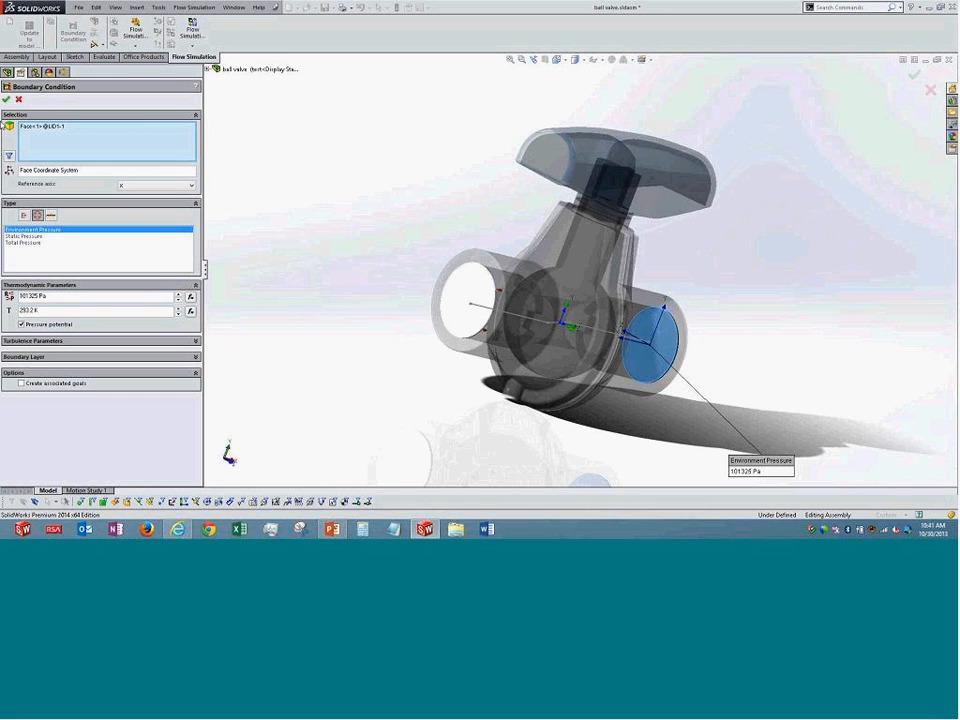
{"action": "left_click", "coordinate": [7, 102]}
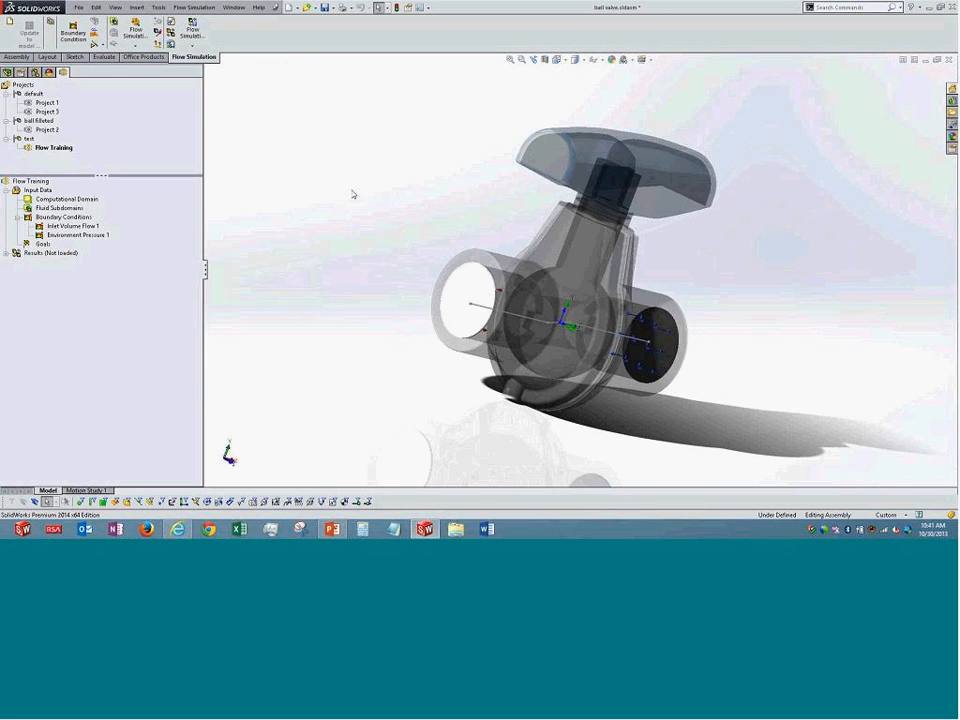
Insert global goals for the average static pressure, average total pressure and average velocity.
{"action": "right_click", "coordinate": [38, 244]}
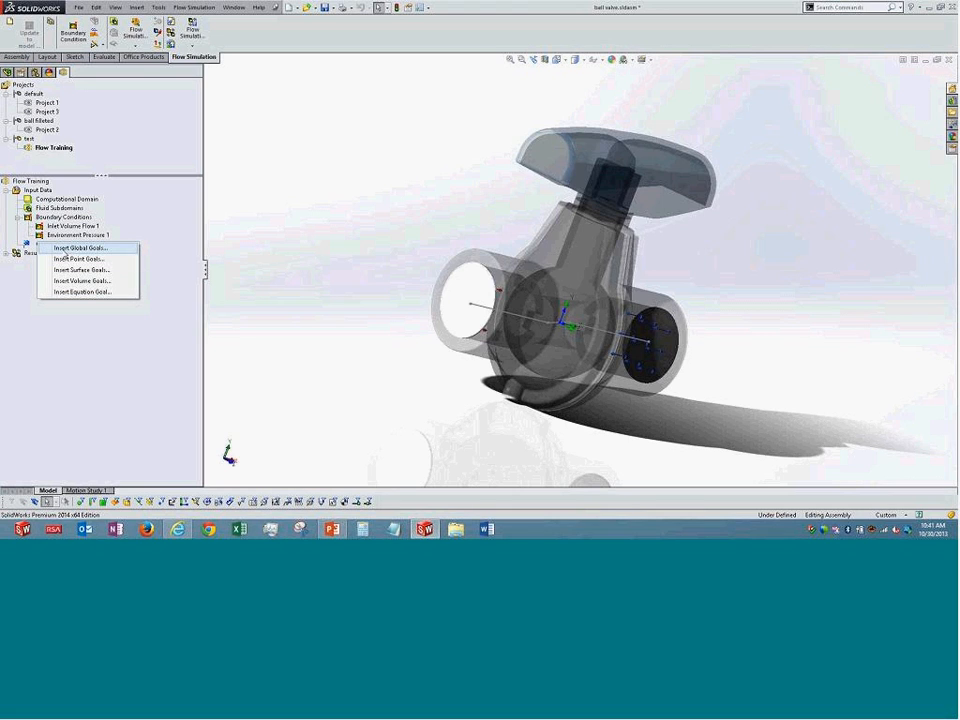
{"action": "left_click", "coordinate": [65, 249]}
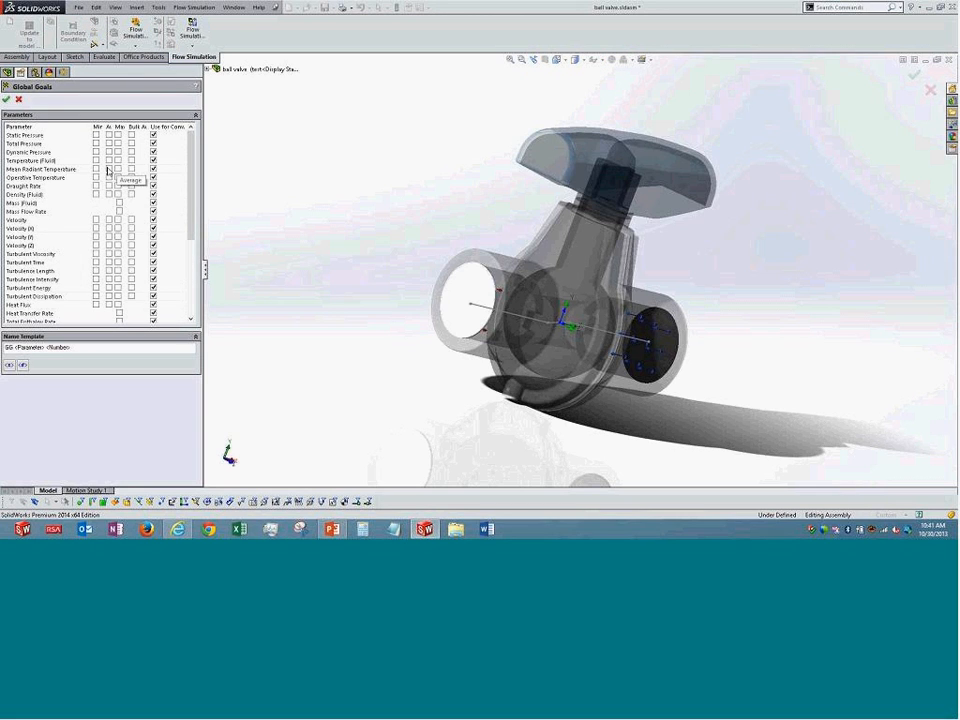
{"action": "left_click", "coordinate": [108, 219]}
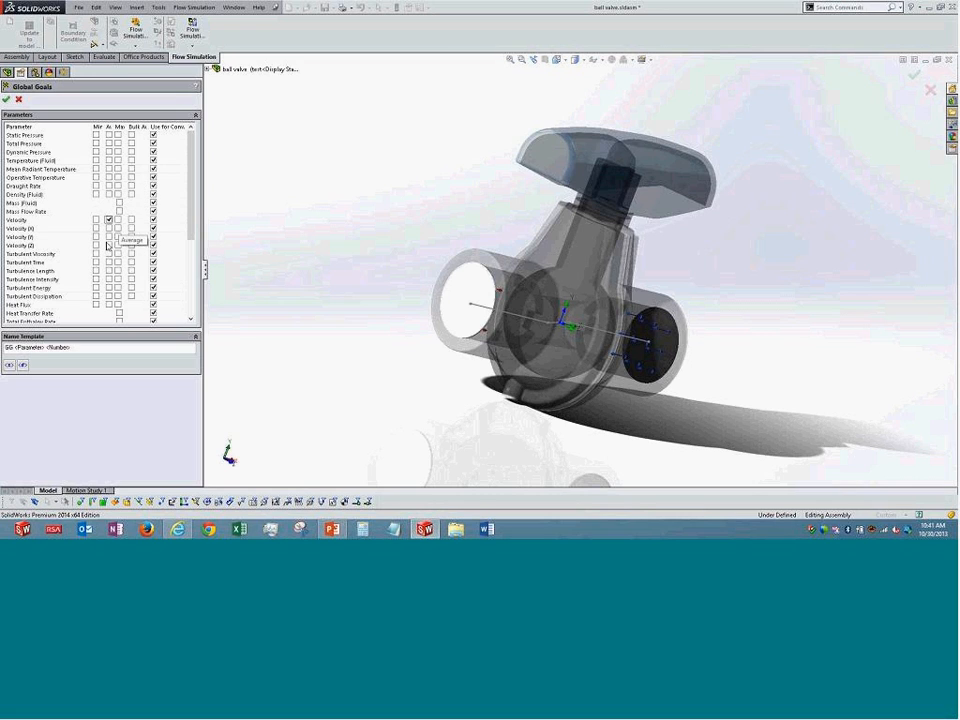
{"action": "scroll", "coordinate": [106, 292], "scroll_direction": "down", "scroll_amount": 5}
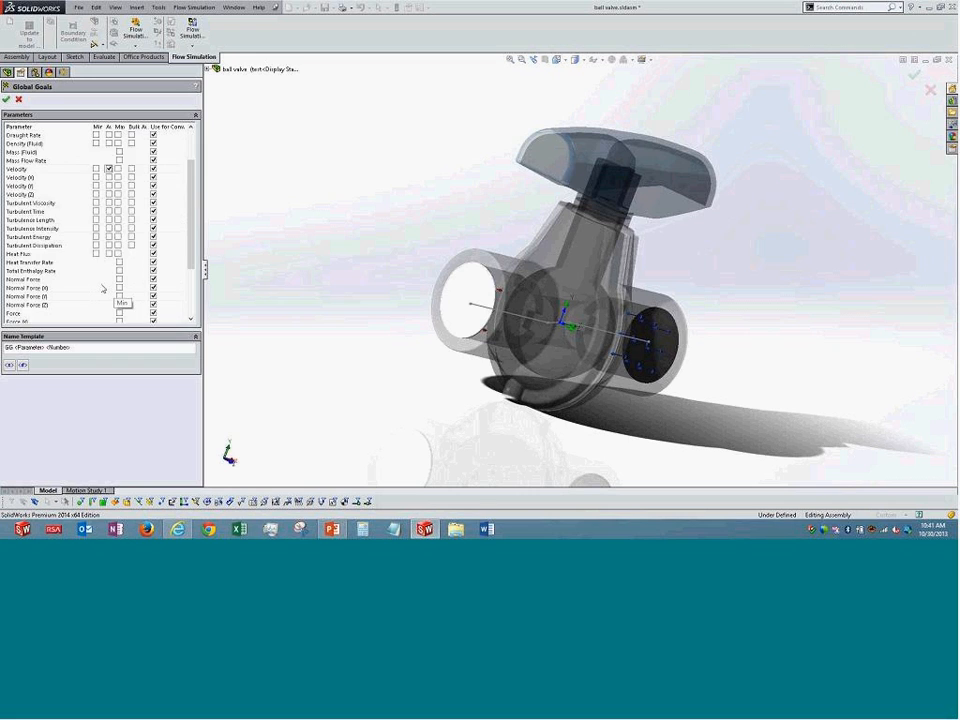
{"action": "scroll", "coordinate": [103, 288], "scroll_direction": "up", "scroll_amount": 5}
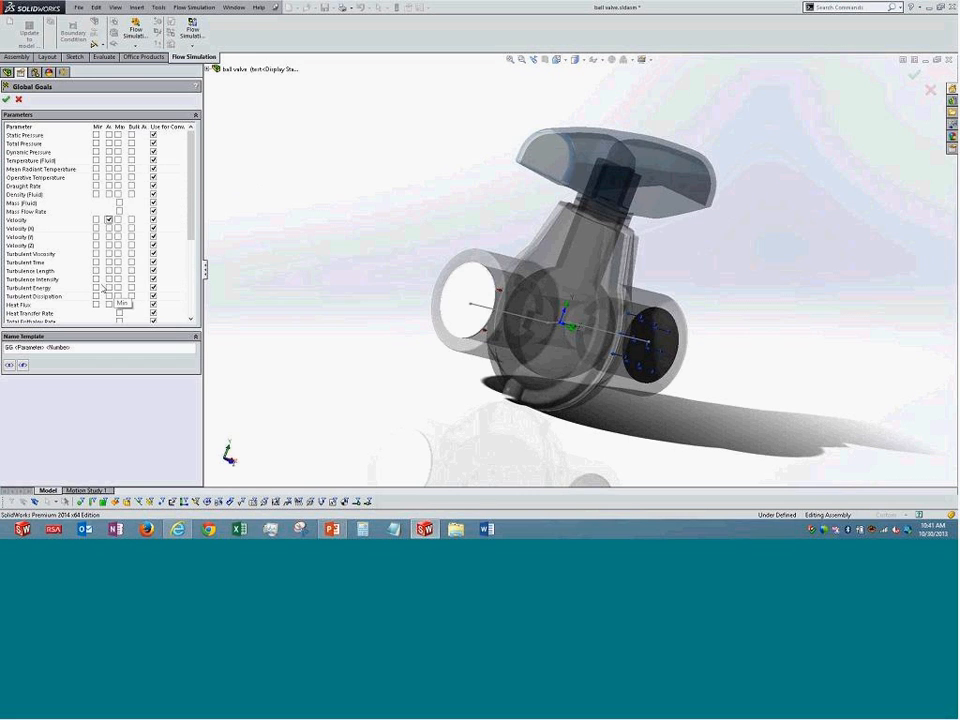
{"action": "left_click", "coordinate": [108, 136]}
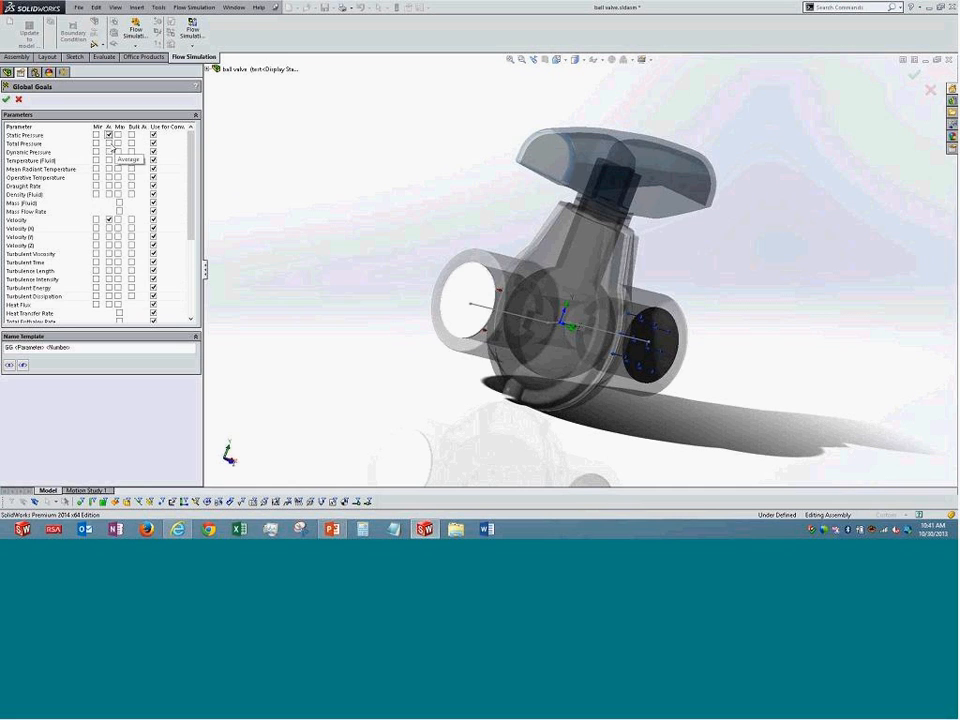
{"action": "left_click", "coordinate": [6, 99]}
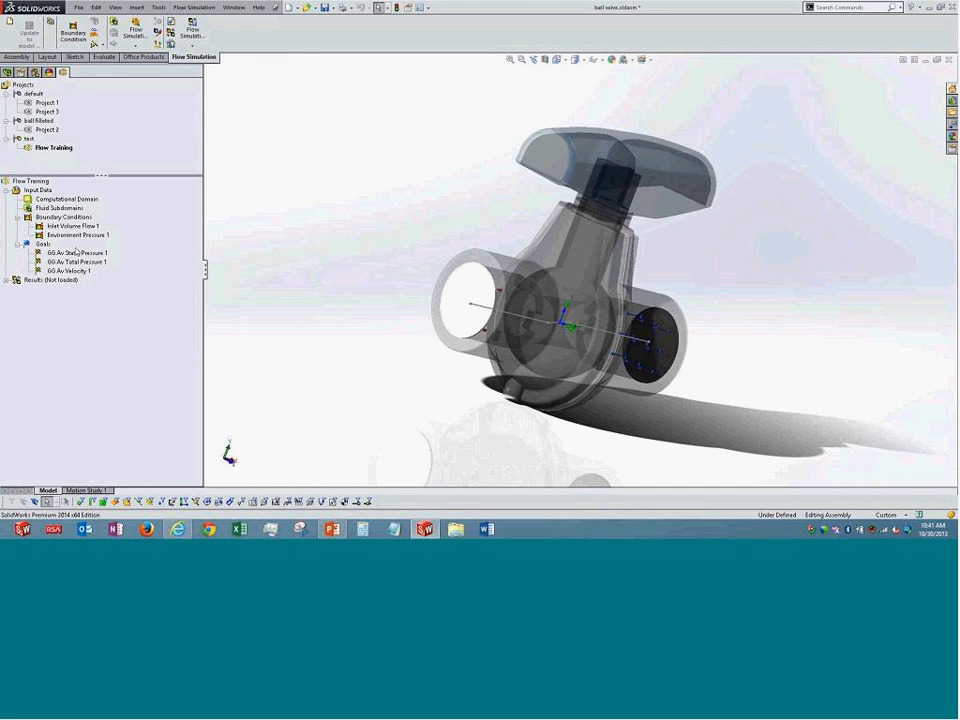
Try building an equation goal that subtracts the average total pressure goal from the average static pressure goal.
{"action": "right_click", "coordinate": [42, 243]}
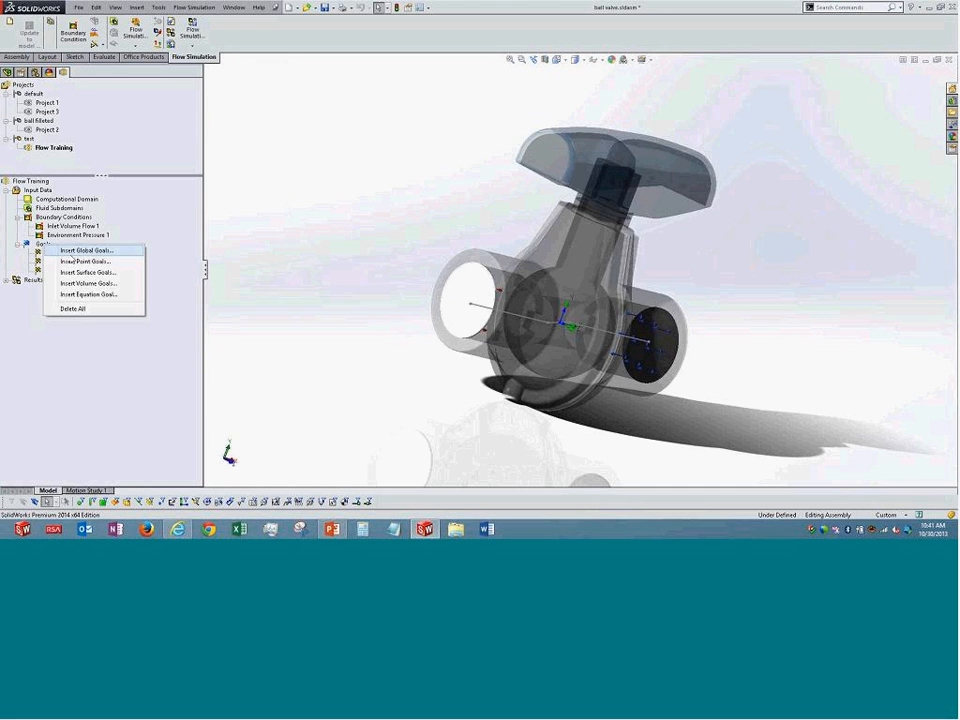
{"action": "left_click", "coordinate": [104, 295]}
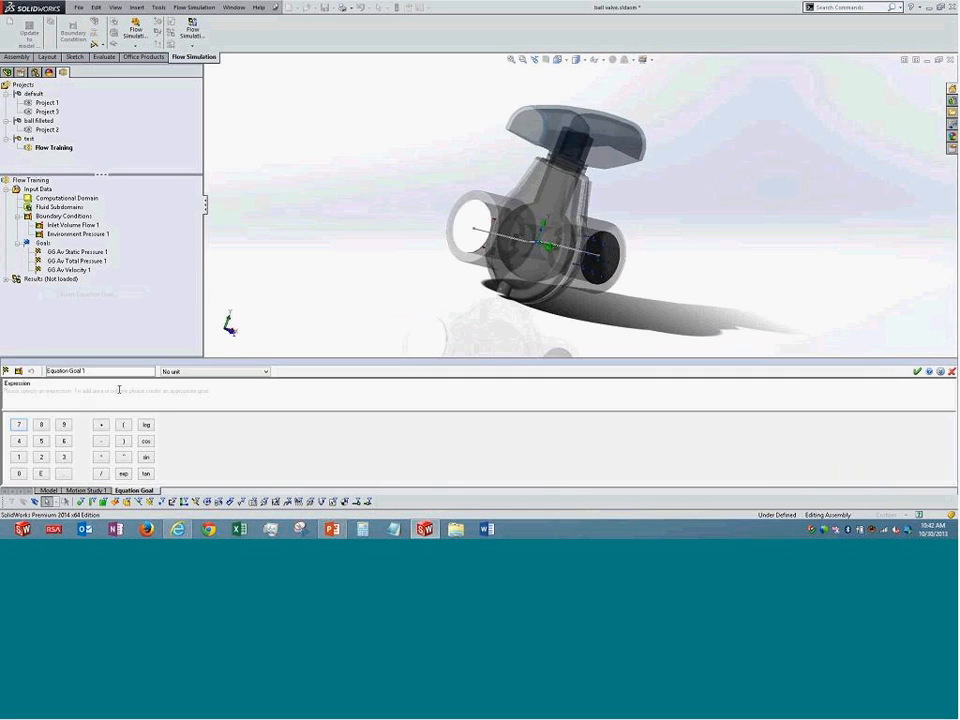
{"action": "left_click", "coordinate": [107, 389]}
{"action": "left_click", "coordinate": [77, 251]}
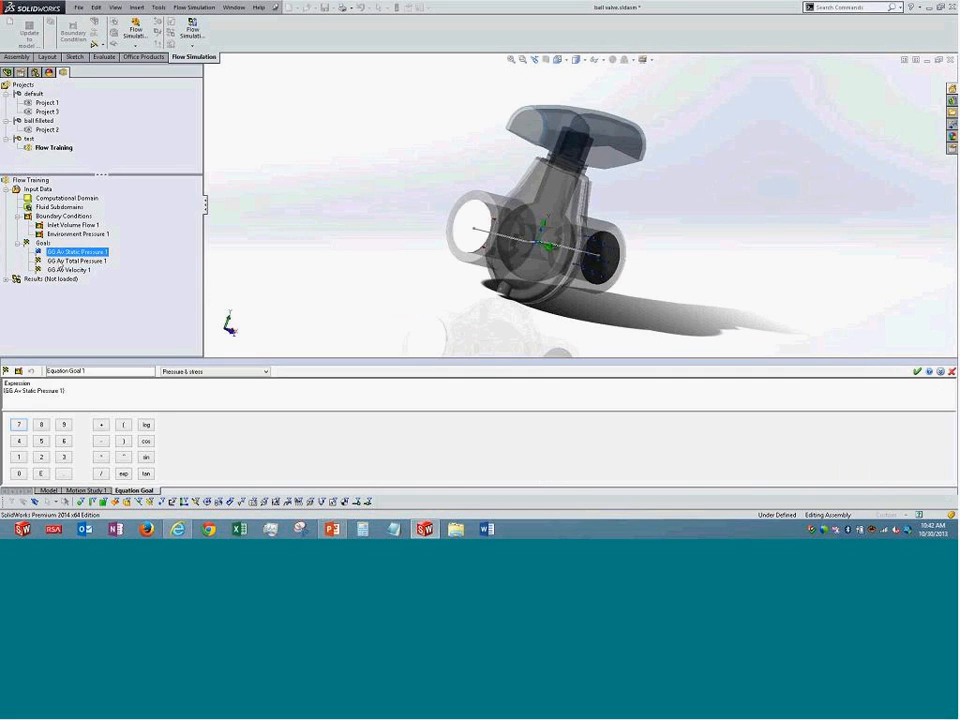
{"action": "left_click", "coordinate": [101, 441]}
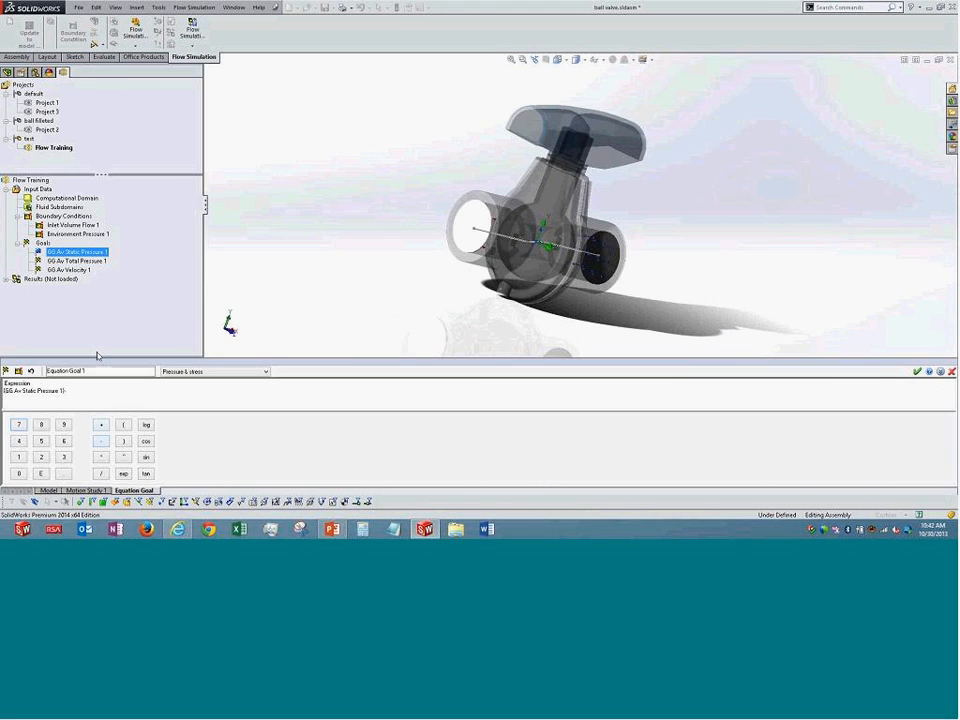
{"action": "left_click", "coordinate": [73, 260]}
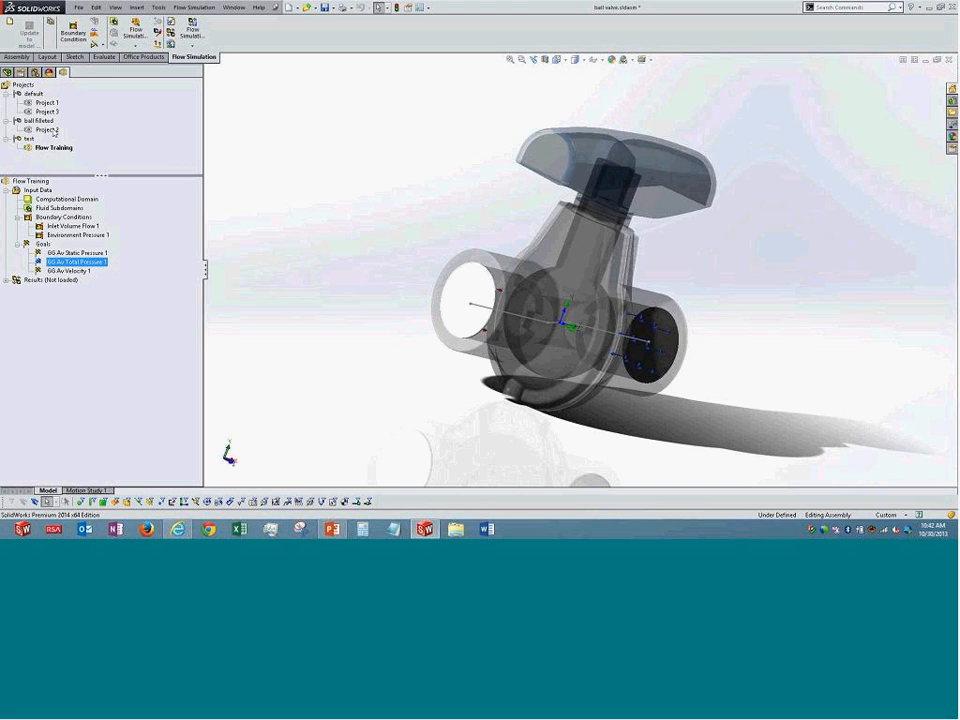
Run a new calculation of the Flow Training project on this computer with 8 CPUs, keeping the Load results option on.
{"action": "right_click", "coordinate": [40, 182]}
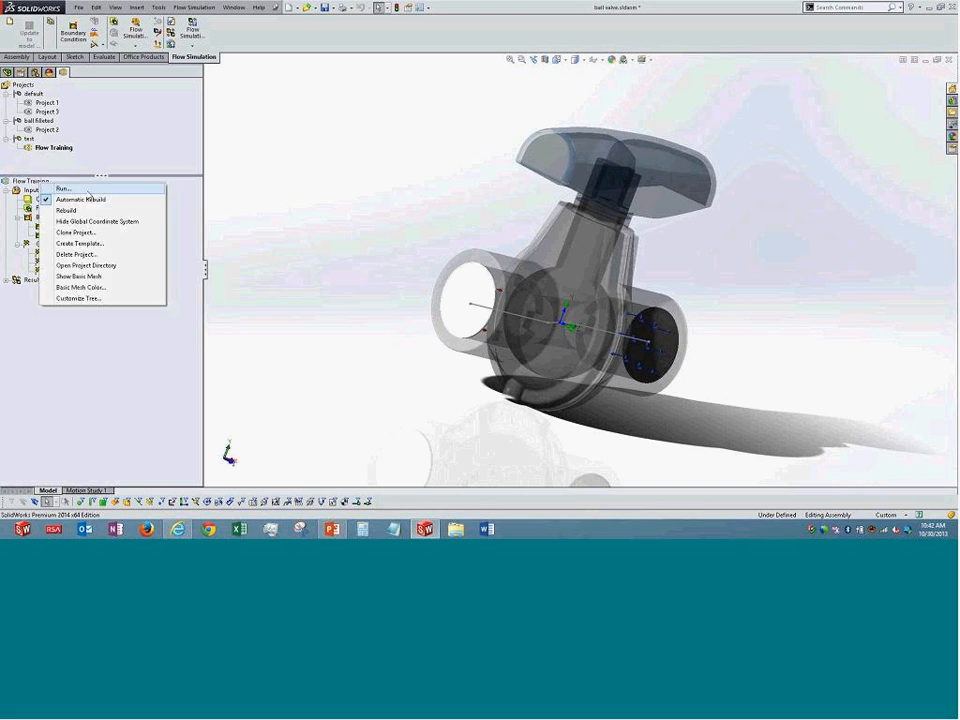
{"action": "left_click", "coordinate": [88, 190]}
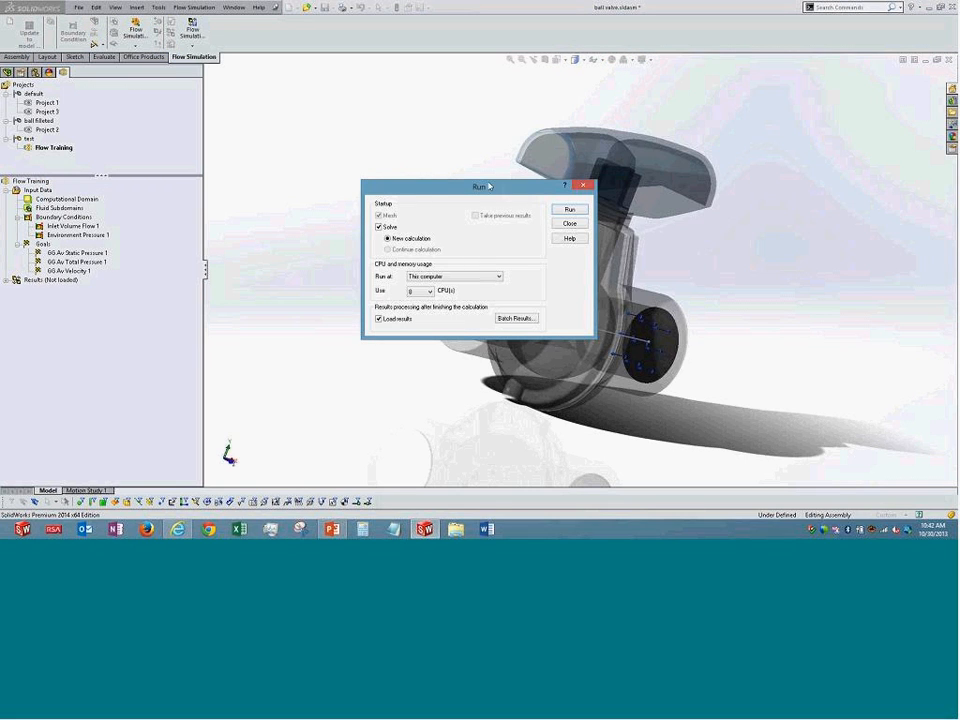
{"action": "left_click_drag", "start_coordinate": [342, 158], "coordinate": [339, 154]}
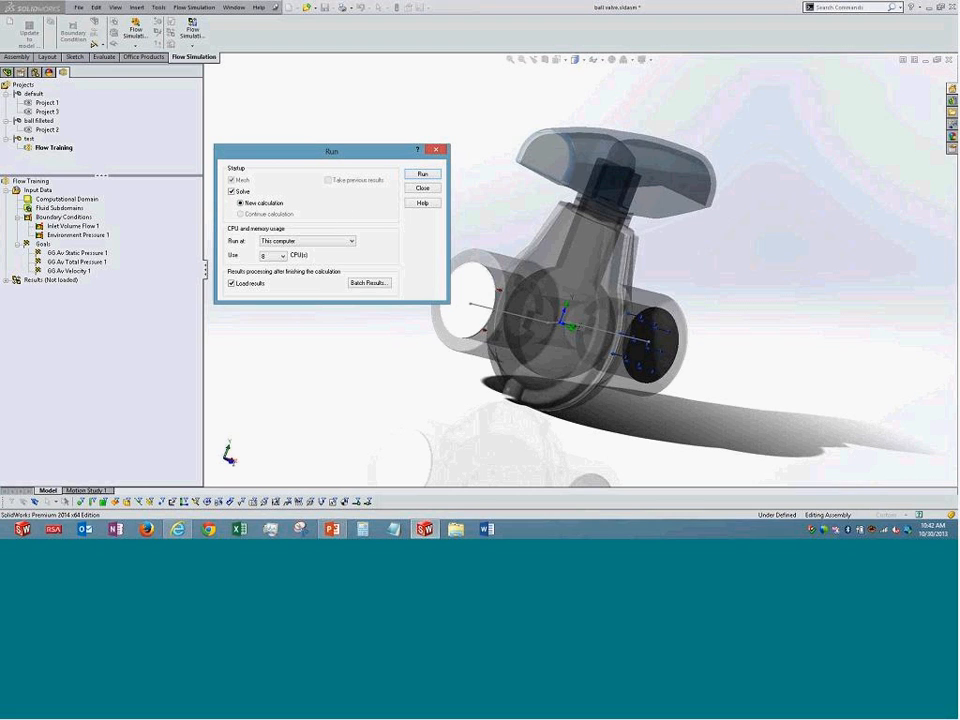
{"action": "left_click", "coordinate": [297, 244]}
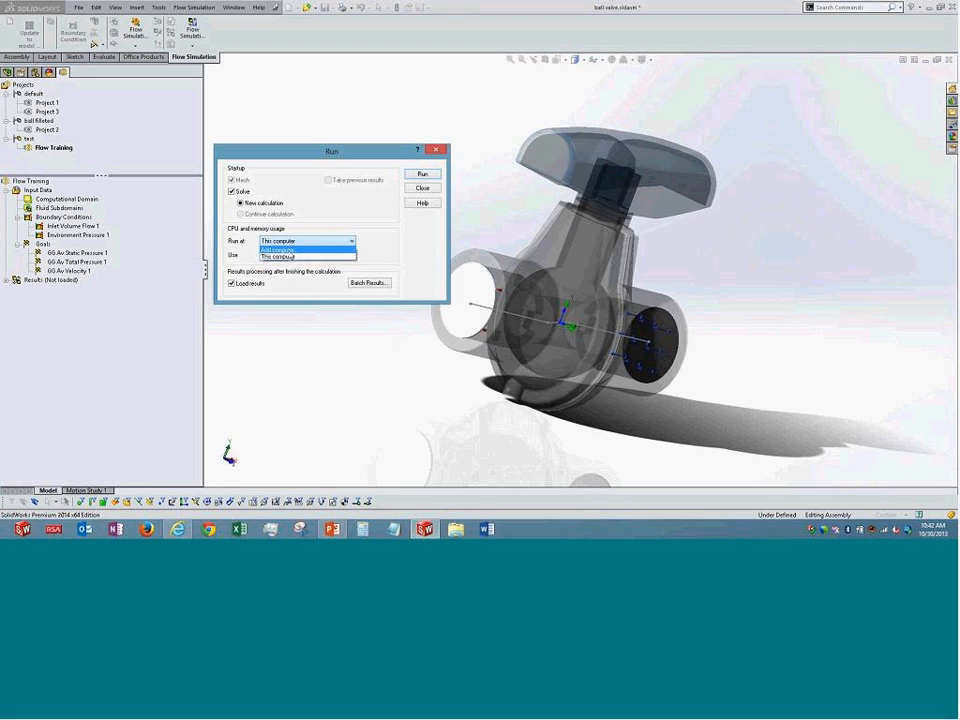
{"action": "left_click", "coordinate": [292, 258]}
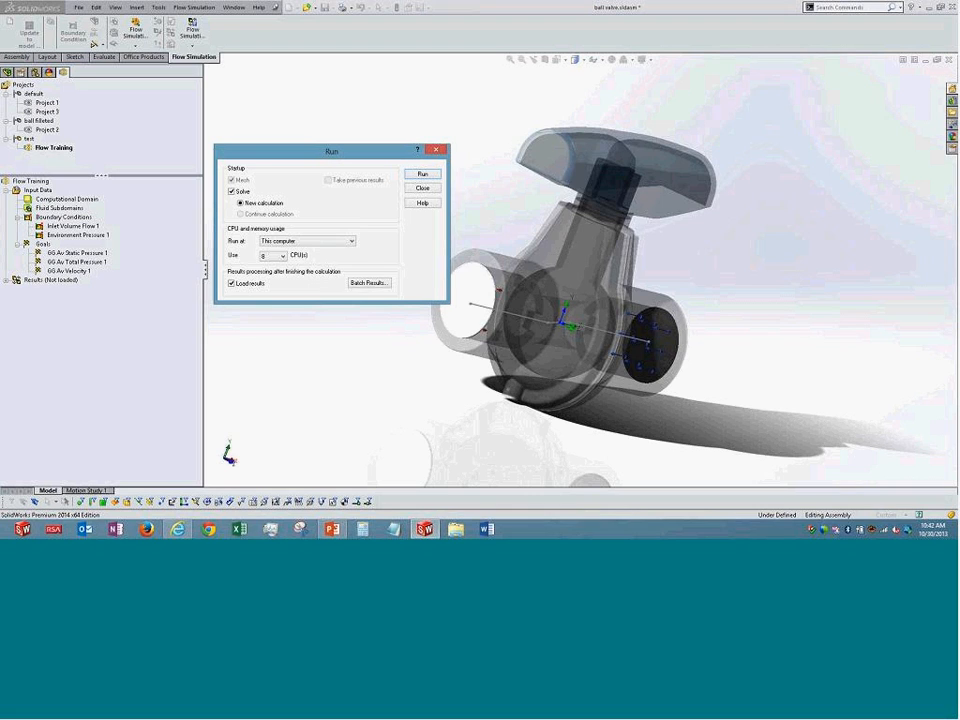
{"action": "left_click", "coordinate": [282, 258]}
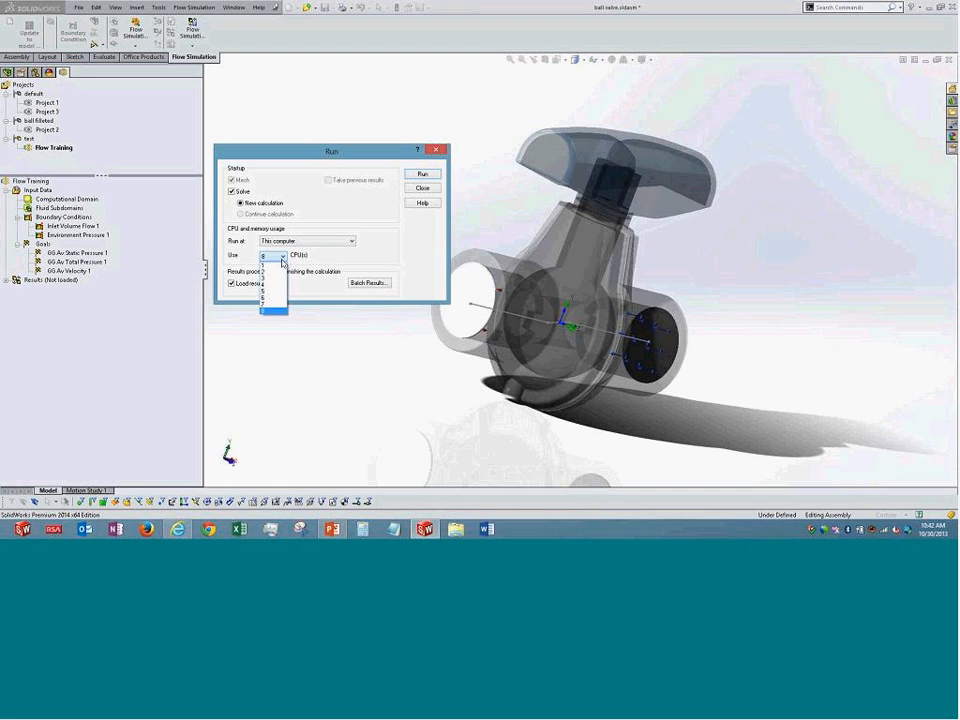
{"action": "left_click", "coordinate": [268, 311]}
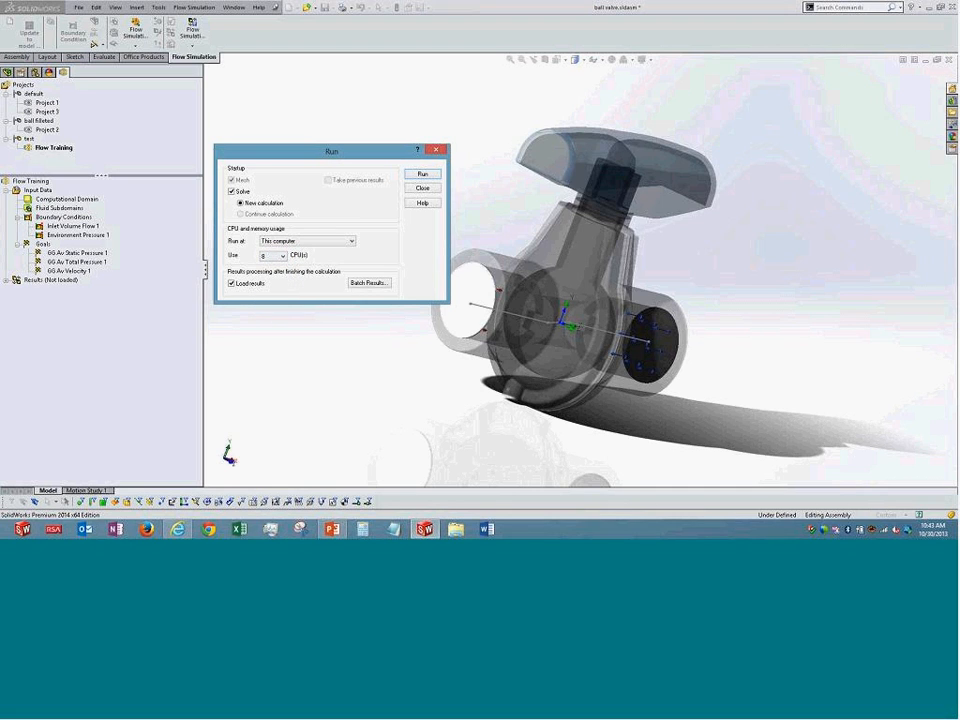
{"action": "left_click", "coordinate": [366, 284]}
{"action": "left_click", "coordinate": [432, 177]}
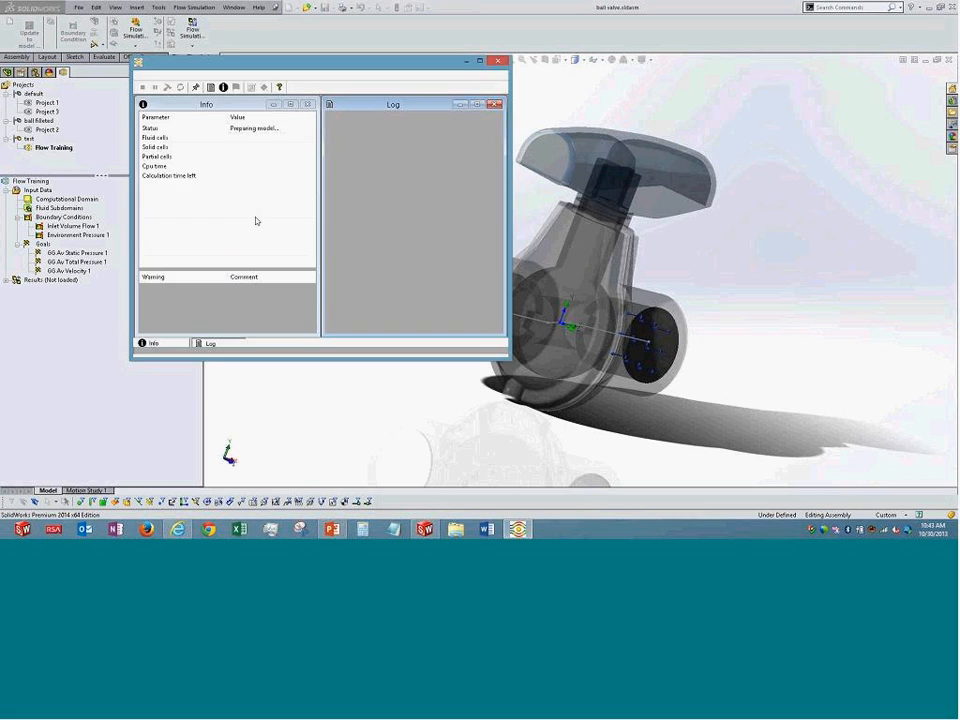
Maximize the solver window and tile the Info and Log windows vertically.
{"action": "double_click", "coordinate": [319, 66]}
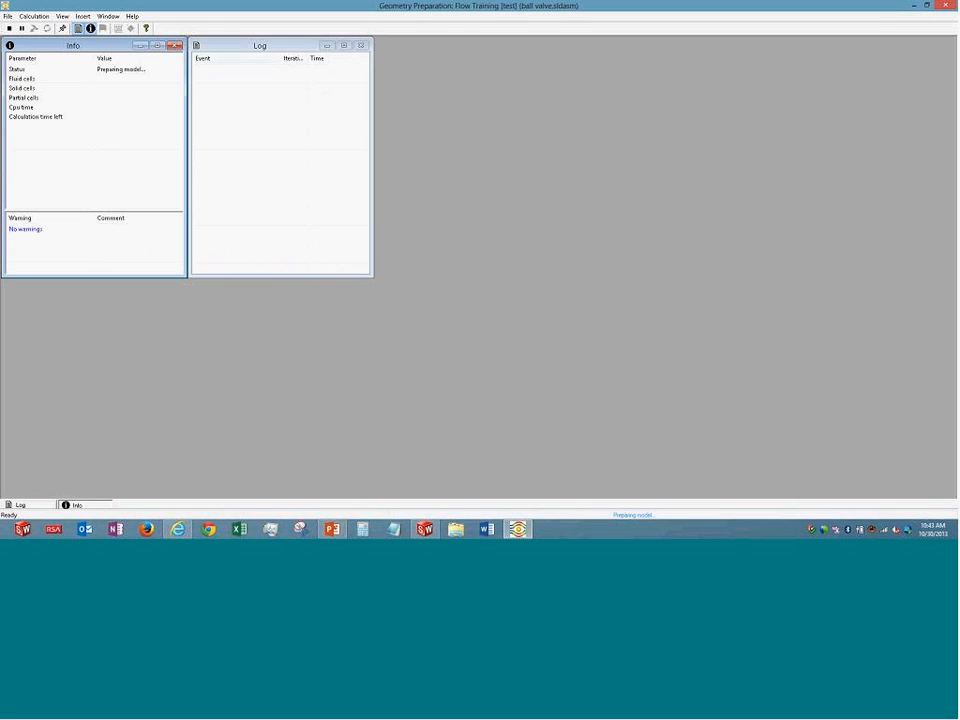
{"action": "left_click", "coordinate": [108, 16]}
{"action": "left_click", "coordinate": [128, 49]}
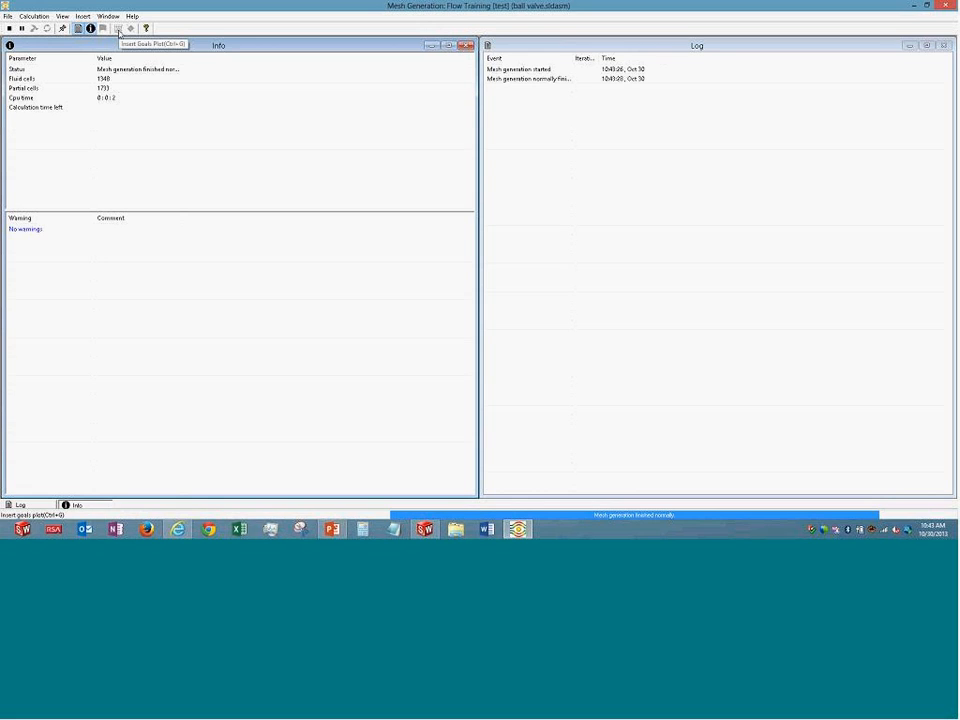
{"action": "left_click", "coordinate": [31, 18]}
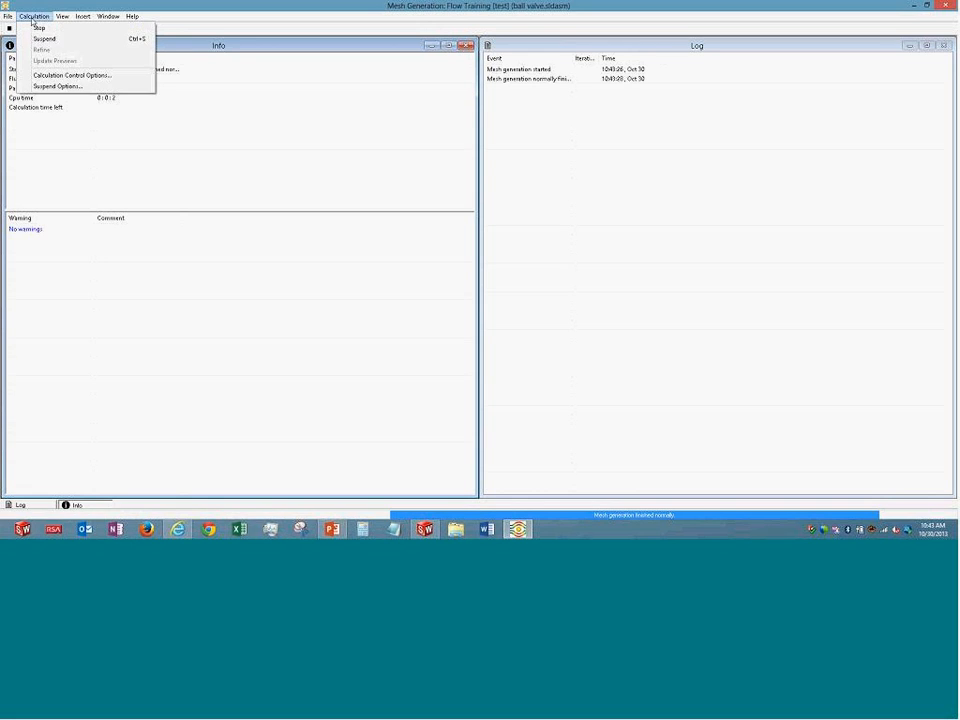
{"action": "mouse_move", "coordinate": [100, 18]}
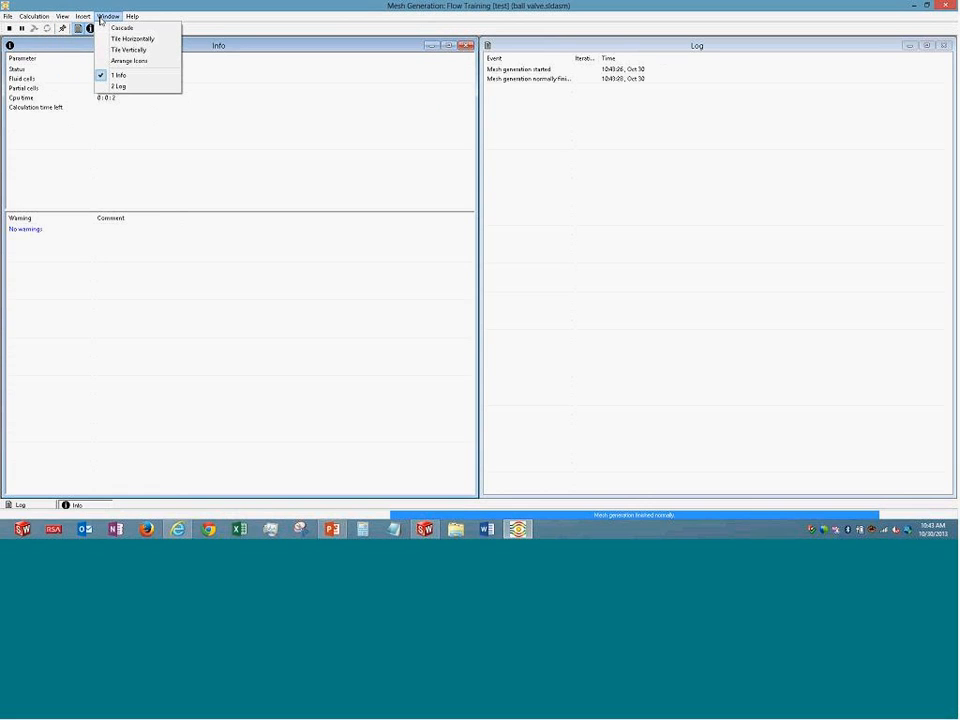
{"action": "left_click", "coordinate": [155, 6]}
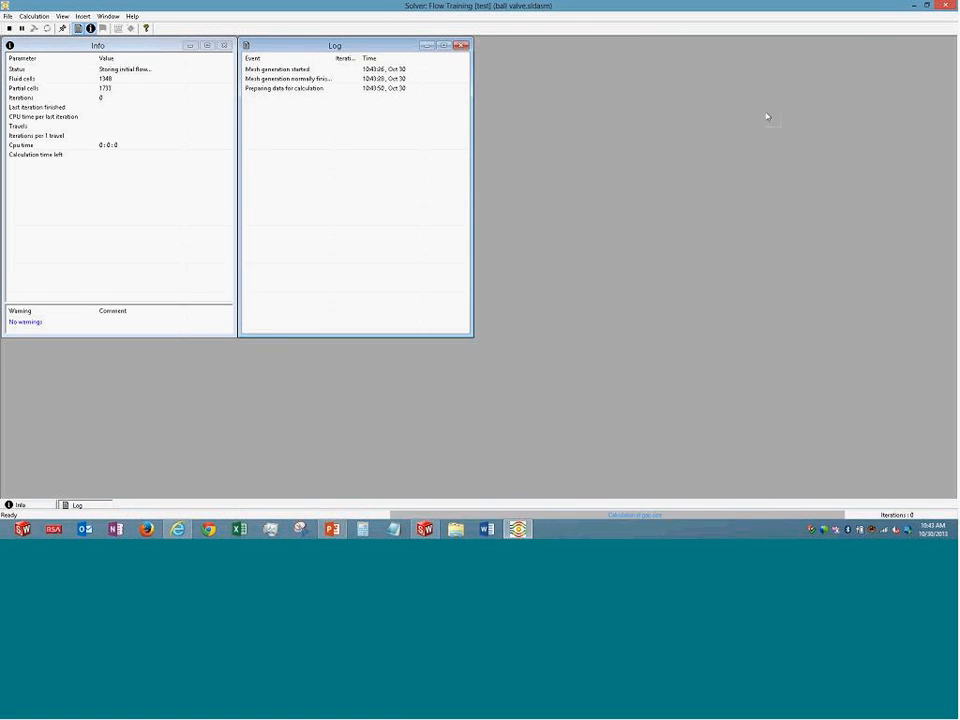
Insert a goal plot in the solver that includes all the goals, captioned Goal plot 1.
{"action": "left_click", "coordinate": [118, 29]}
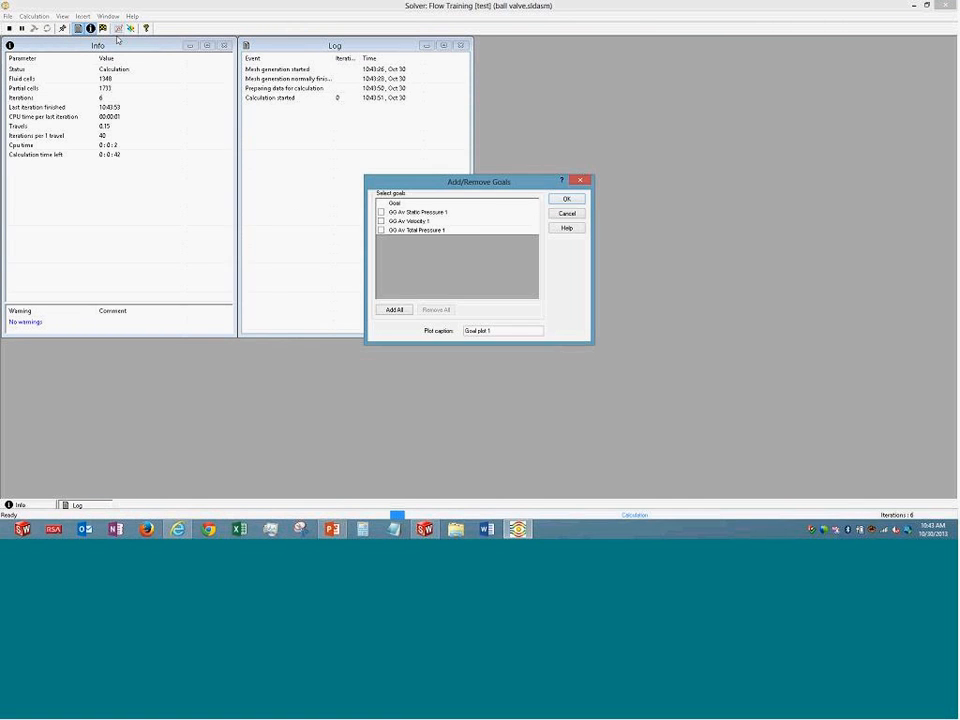
{"action": "left_click", "coordinate": [394, 309]}
{"action": "left_click", "coordinate": [568, 201]}
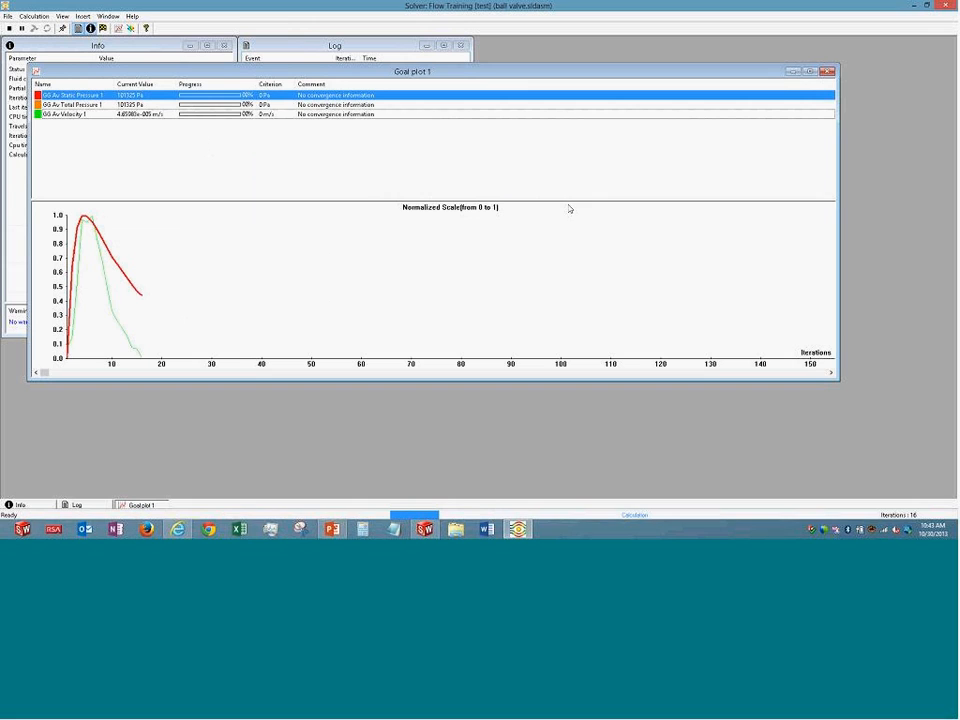
Insert a contour preview on Plane1 with 0 m offset and auto min/max, and move its window clear of the goal list.
{"action": "left_click", "coordinate": [101, 28]}
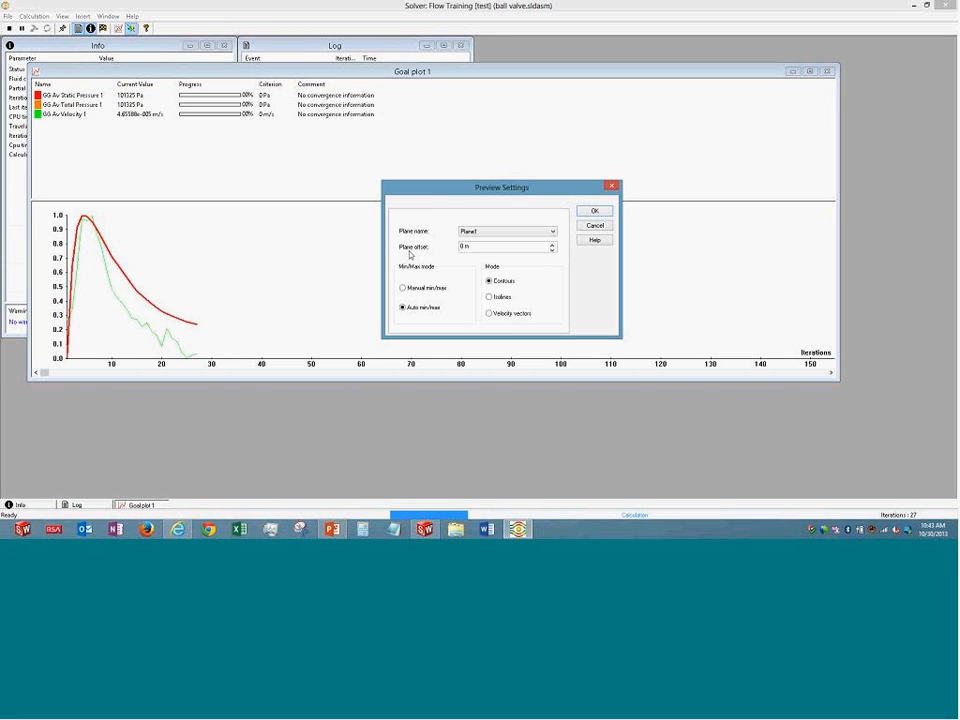
{"action": "left_click", "coordinate": [594, 210]}
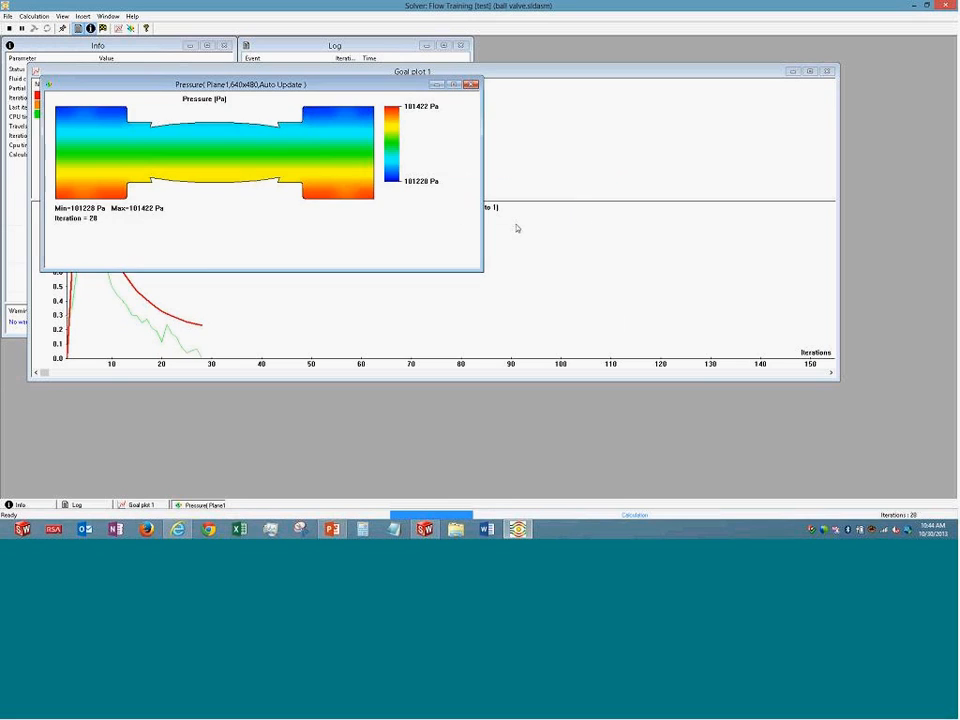
{"action": "left_click_drag", "start_coordinate": [283, 91], "coordinate": [443, 193]}
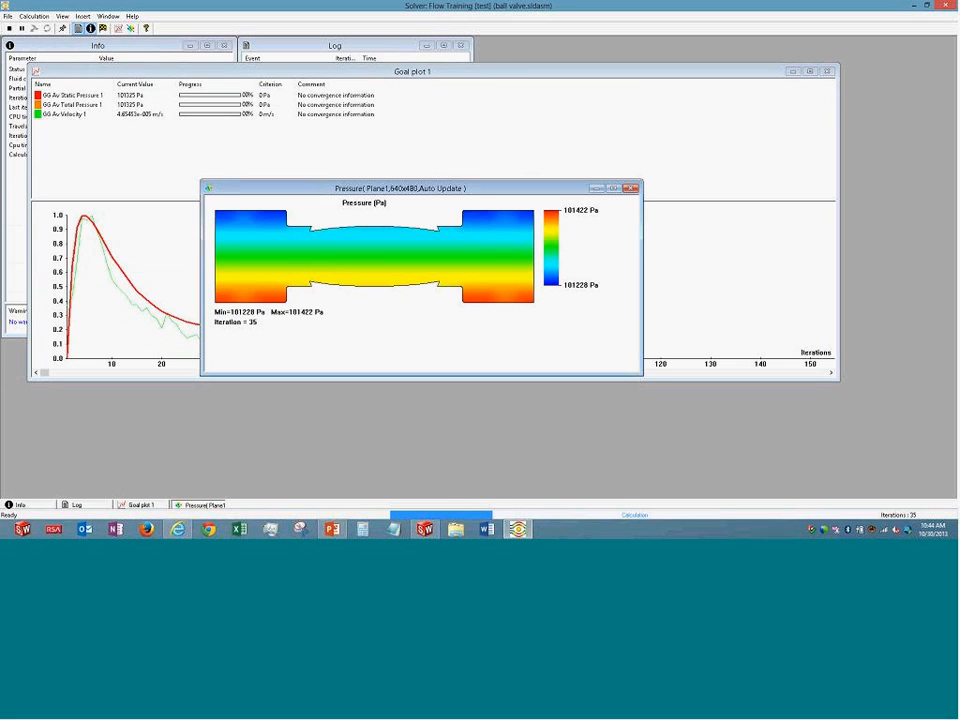
Change the displayed parameter of the Plane1 preview to Velocity.
{"action": "right_click", "coordinate": [388, 261]}
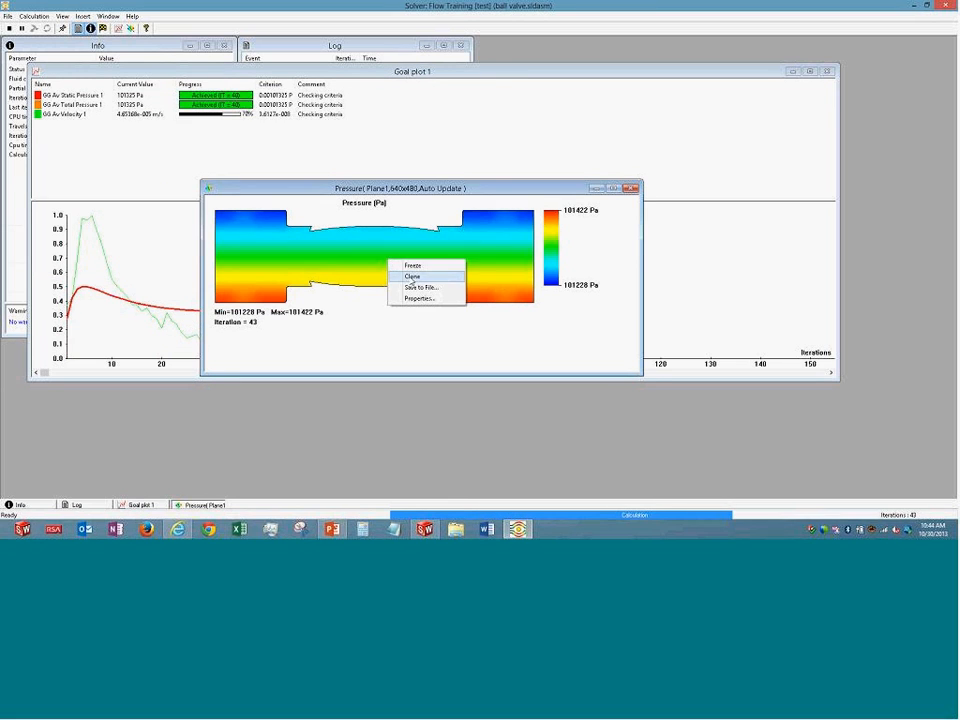
{"action": "left_click", "coordinate": [420, 300]}
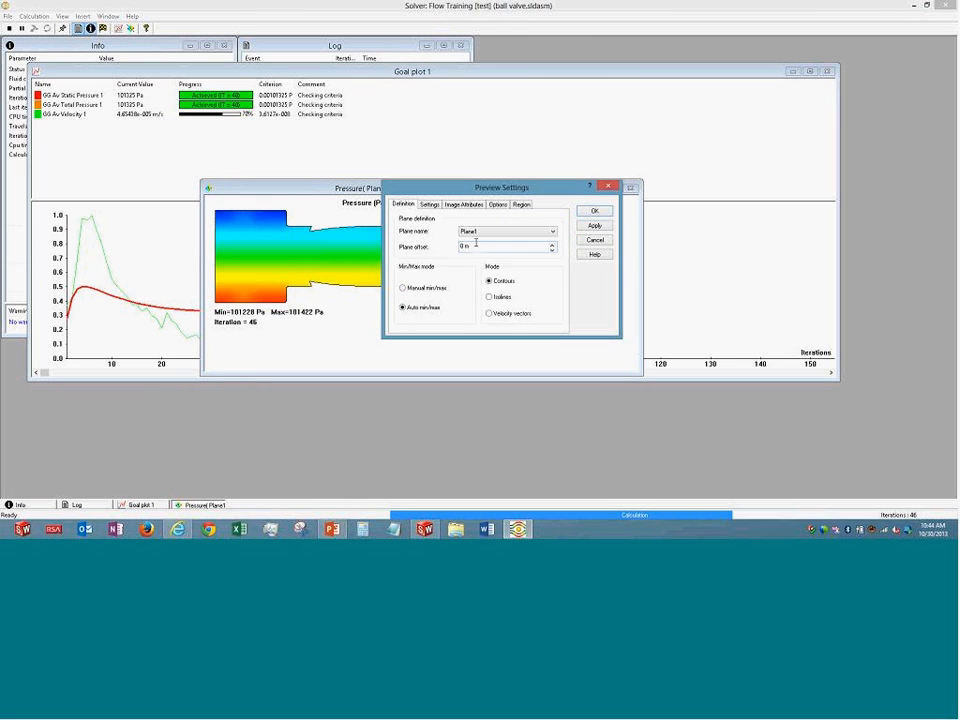
{"action": "left_click", "coordinate": [430, 205]}
{"action": "left_click", "coordinate": [500, 231]}
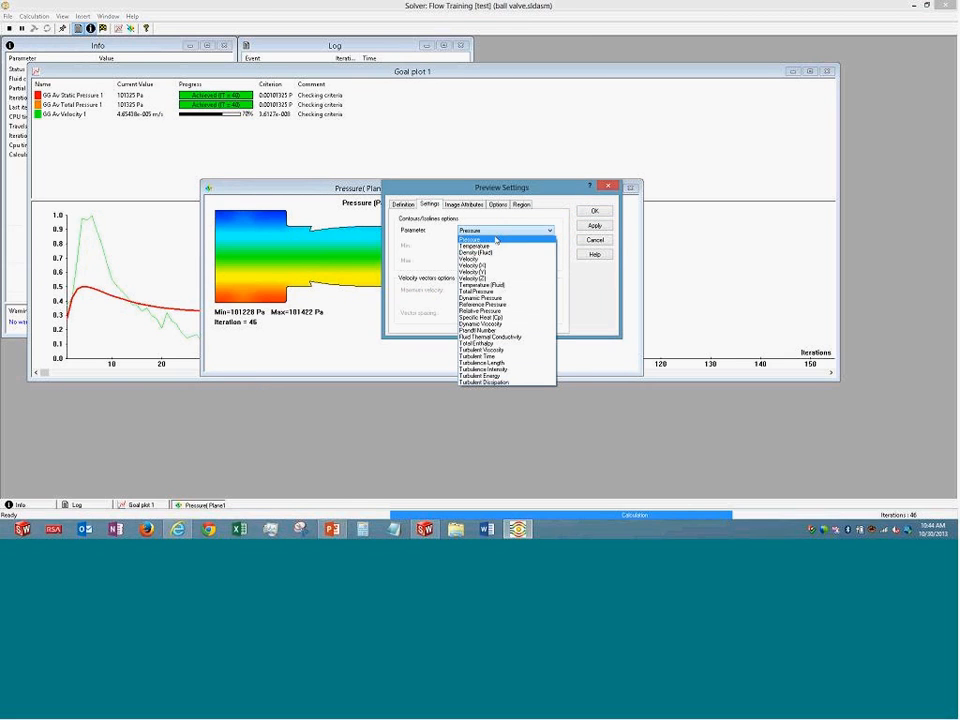
{"action": "left_click", "coordinate": [500, 259]}
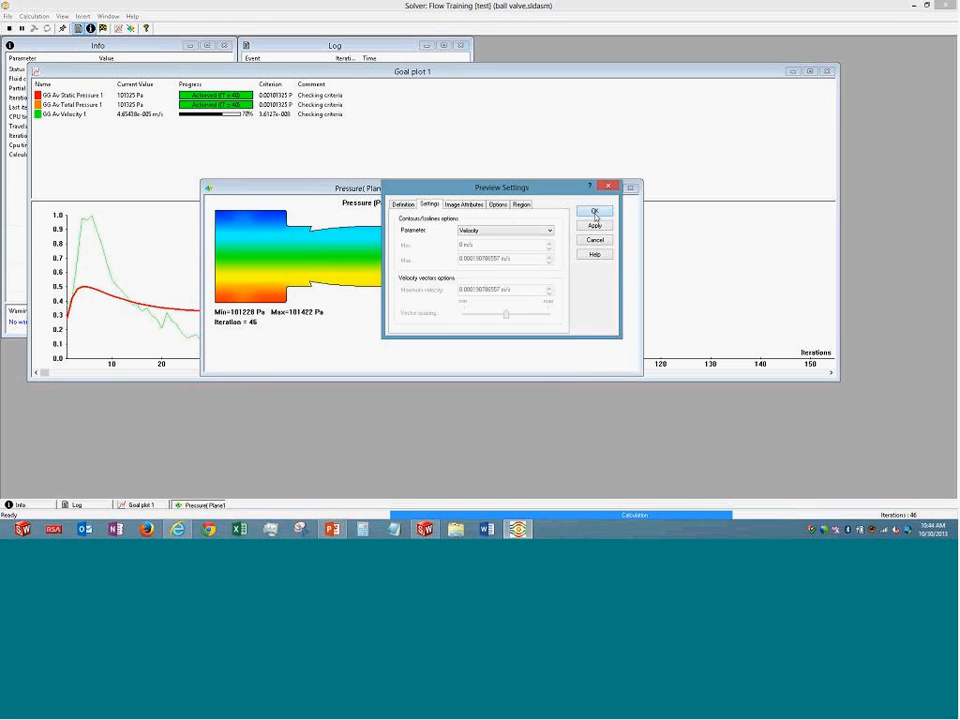
{"action": "left_click", "coordinate": [595, 213]}
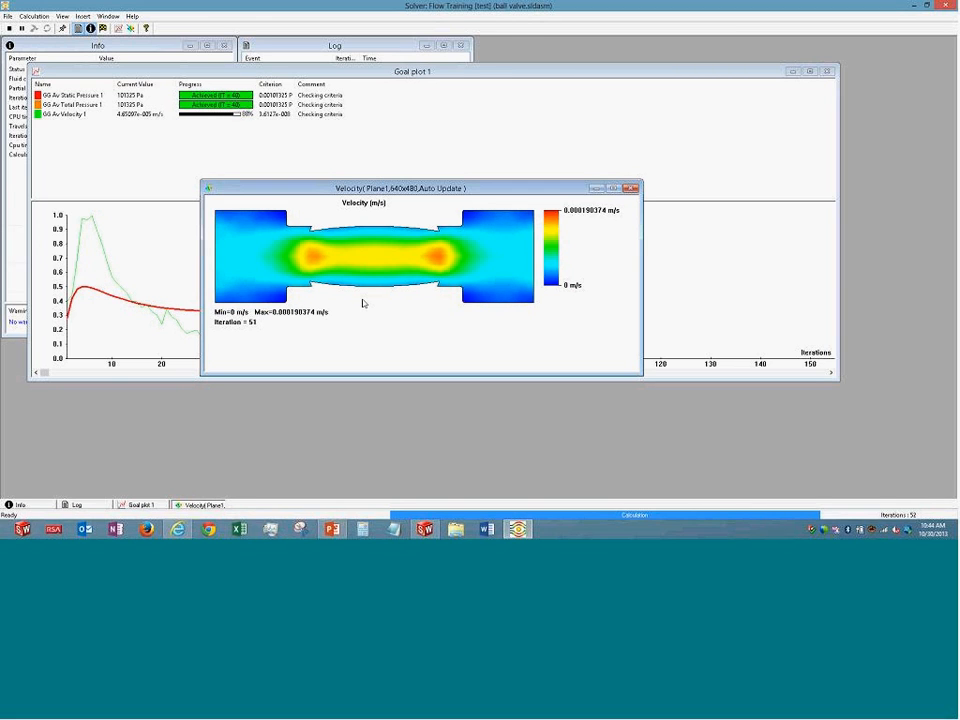
Close the Velocity preview in the solver and return to the ball valve assembly.
{"action": "left_click", "coordinate": [630, 188]}
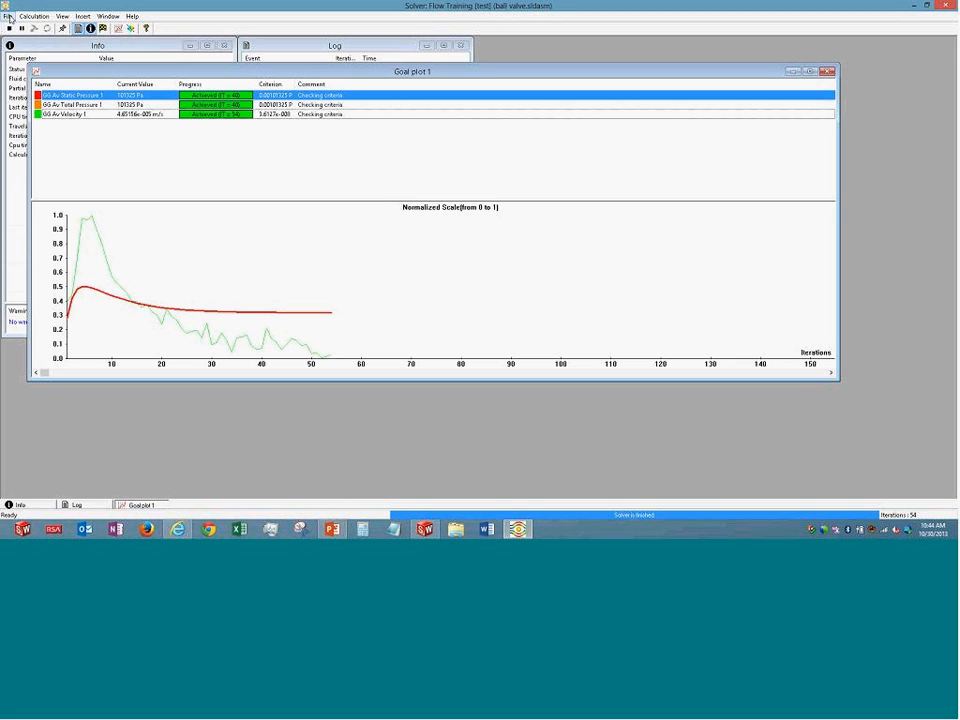
{"action": "left_click_drag", "start_coordinate": [170, 5], "coordinate": [245, 98]}
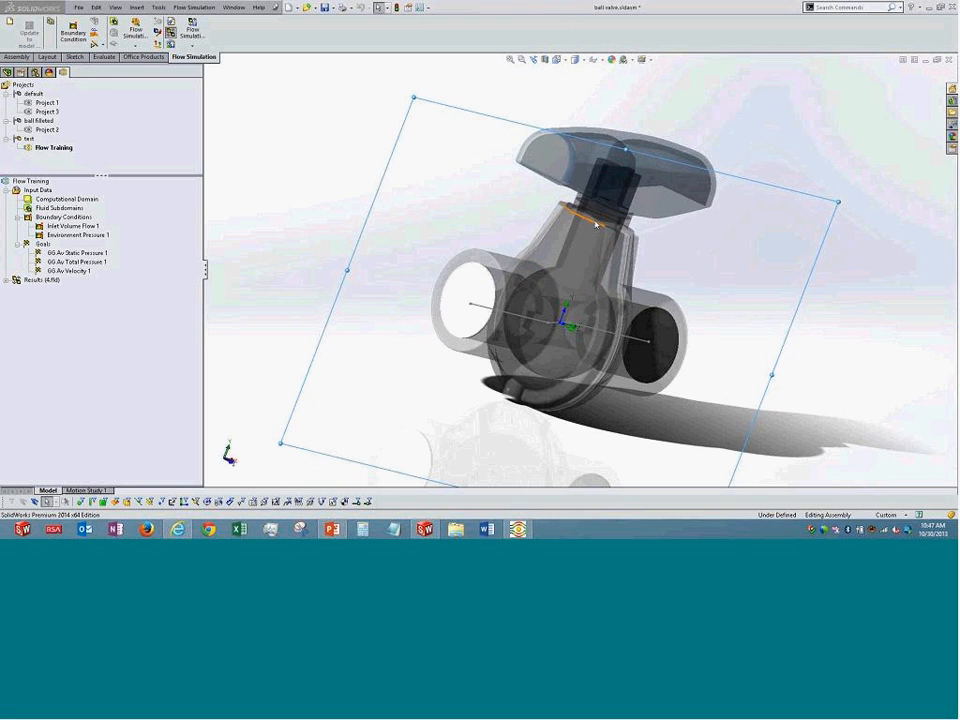
{"action": "left_click_drag", "start_coordinate": [421, 94], "coordinate": [757, 353]}
Review the Static Pressure and Total Pressure types in the Environment Pressure 1 outlet condition, discarding the edits.
{"action": "right_click", "coordinate": [70, 238]}
{"action": "left_click", "coordinate": [130, 240]}
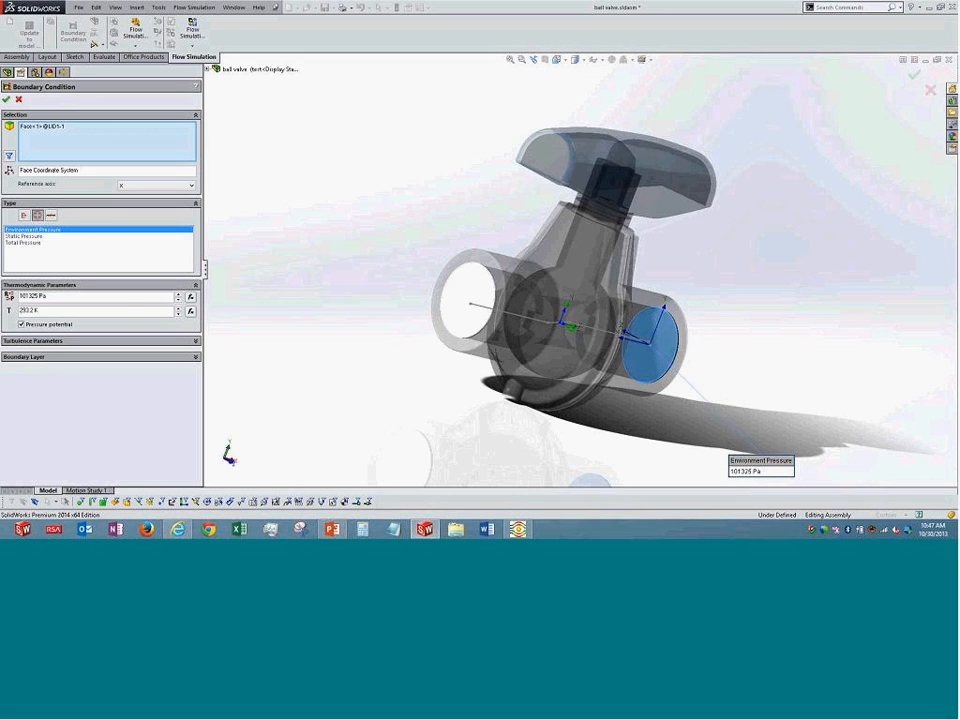
{"action": "left_click", "coordinate": [50, 236]}
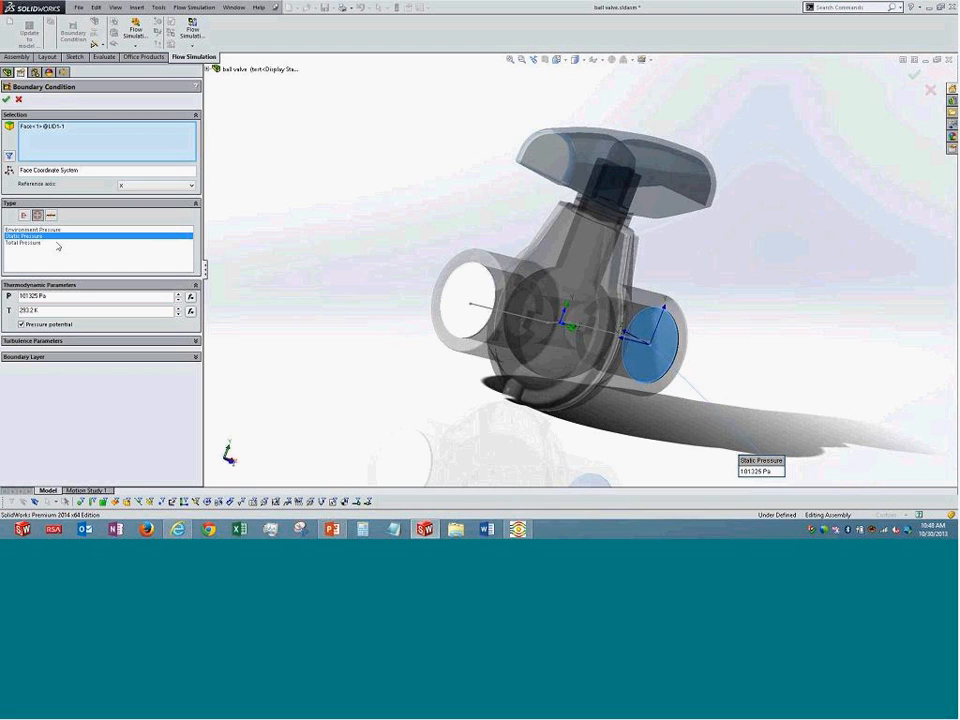
{"action": "left_click", "coordinate": [55, 243]}
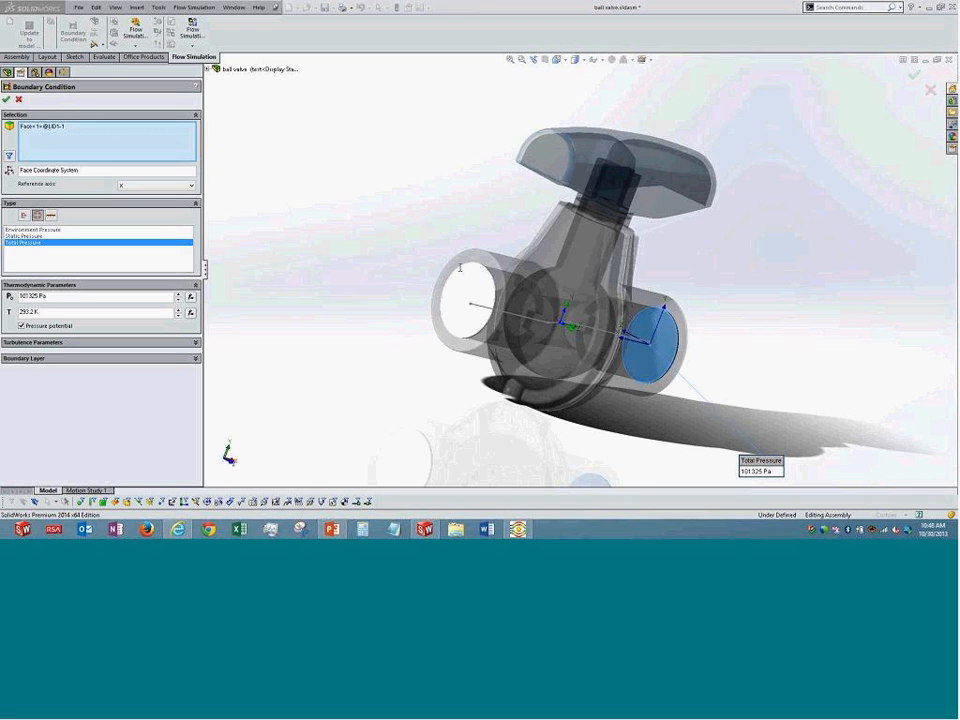
{"action": "left_click", "coordinate": [36, 73]}
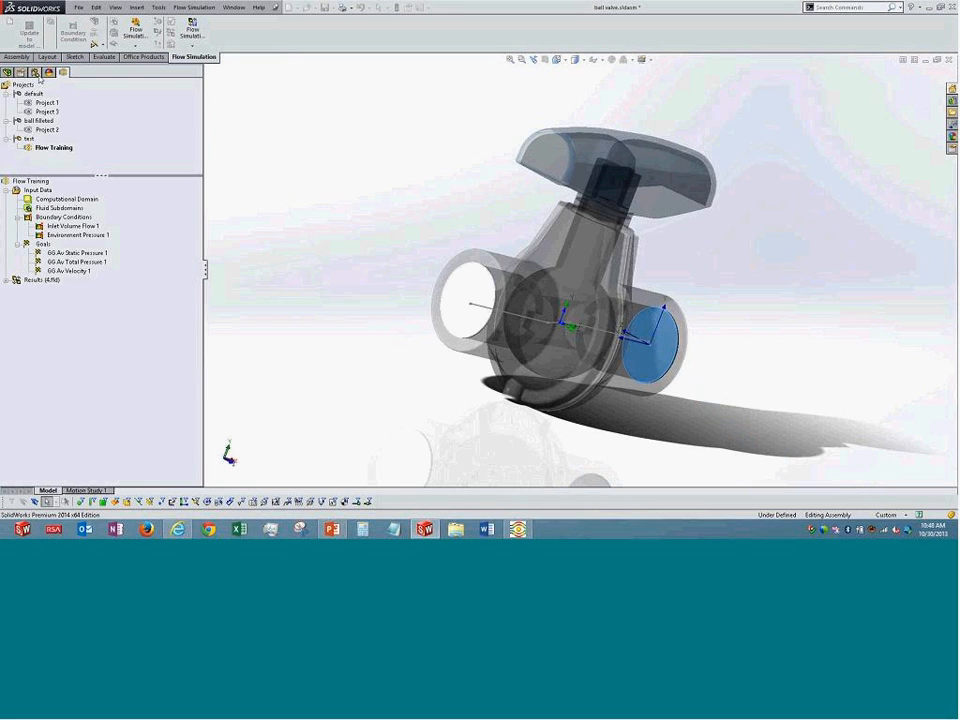
Look at the ball valve's configurations and the Parameter Editor among the Flow Simulation tools.
{"action": "left_click", "coordinate": [36, 73]}
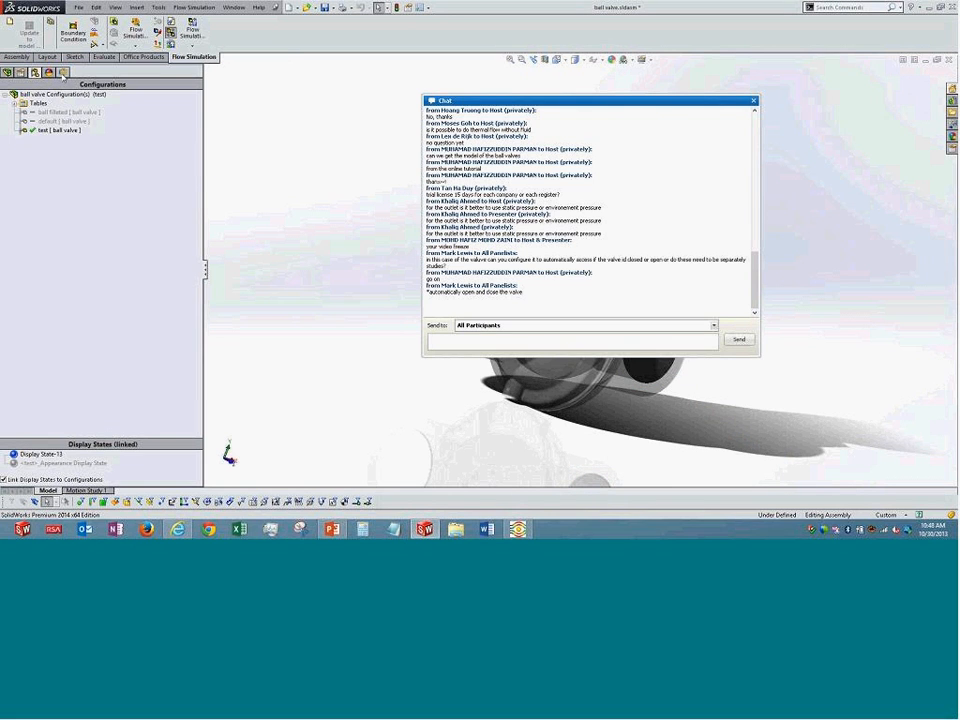
{"action": "left_click", "coordinate": [63, 73]}
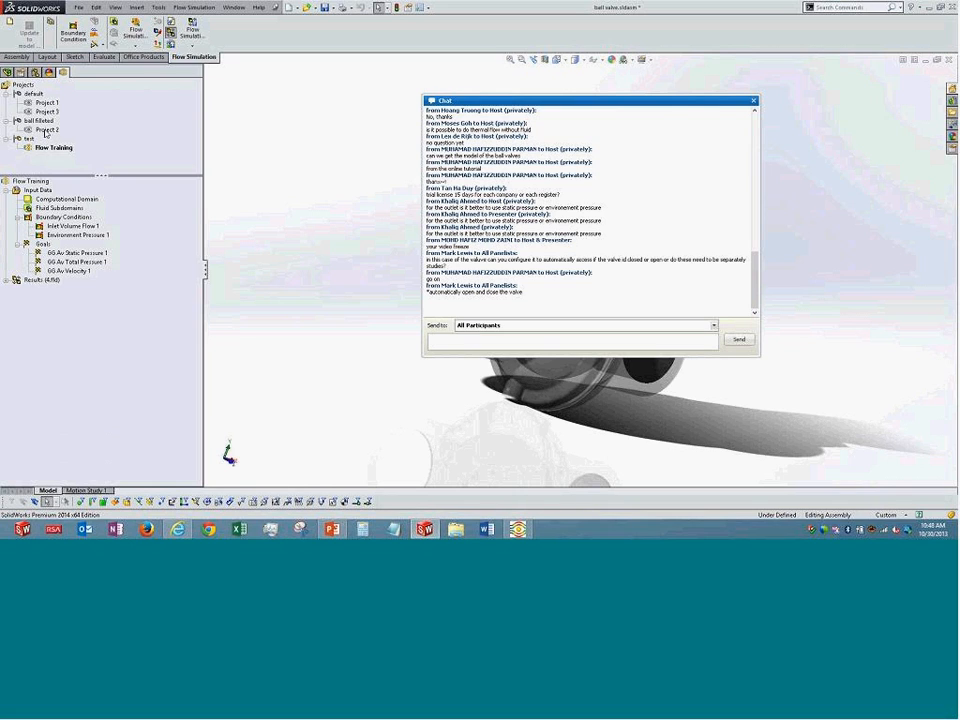
{"action": "left_click", "coordinate": [214, 10]}
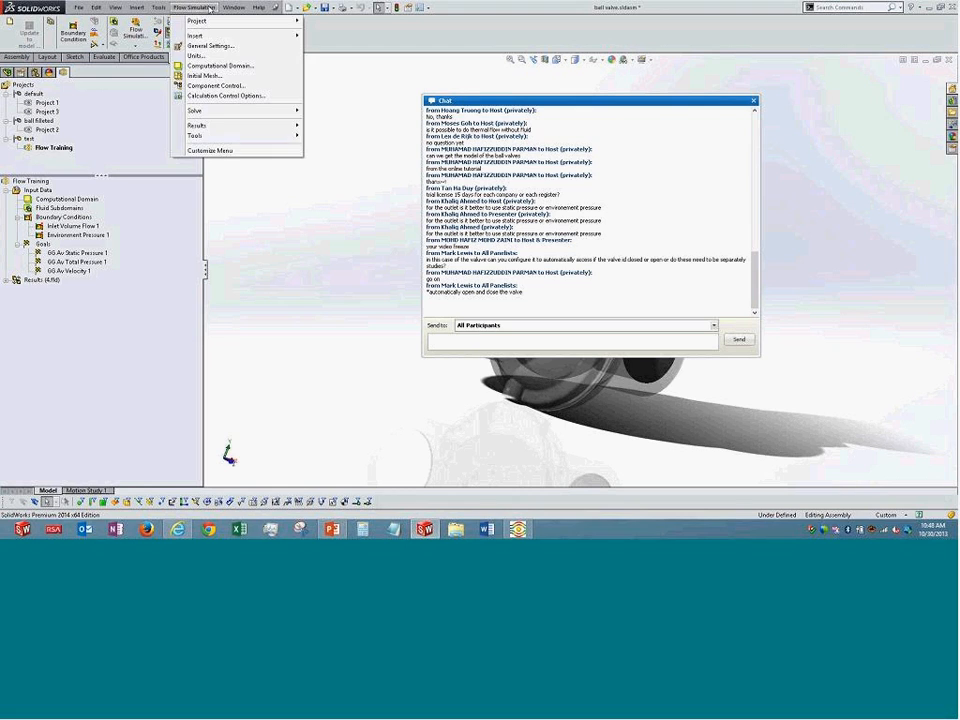
{"action": "mouse_move", "coordinate": [222, 136]}
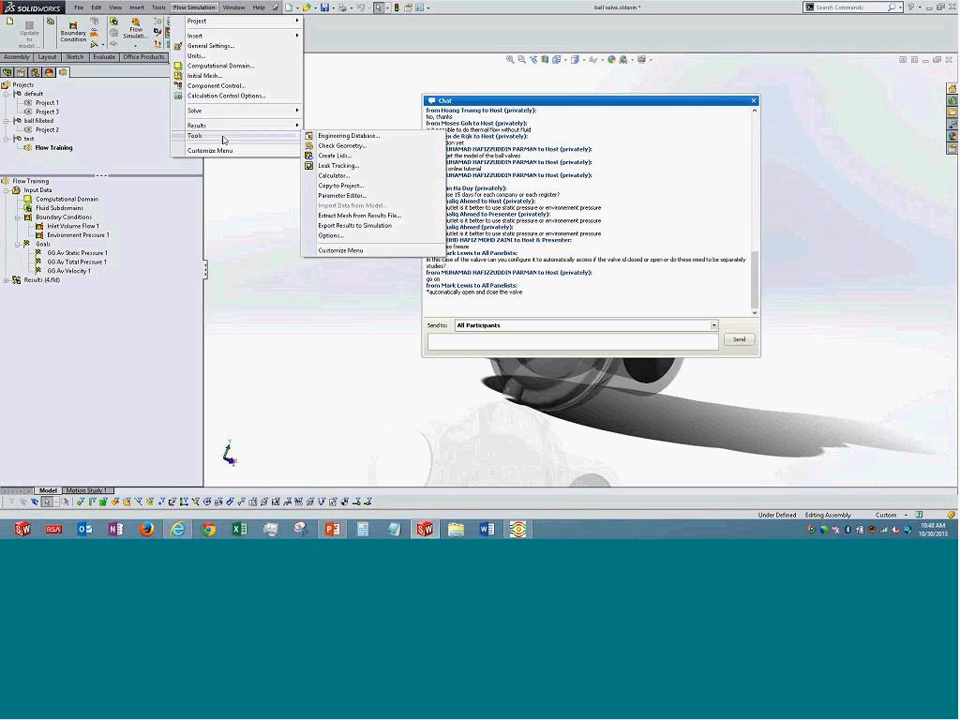
{"action": "left_click", "coordinate": [339, 196]}
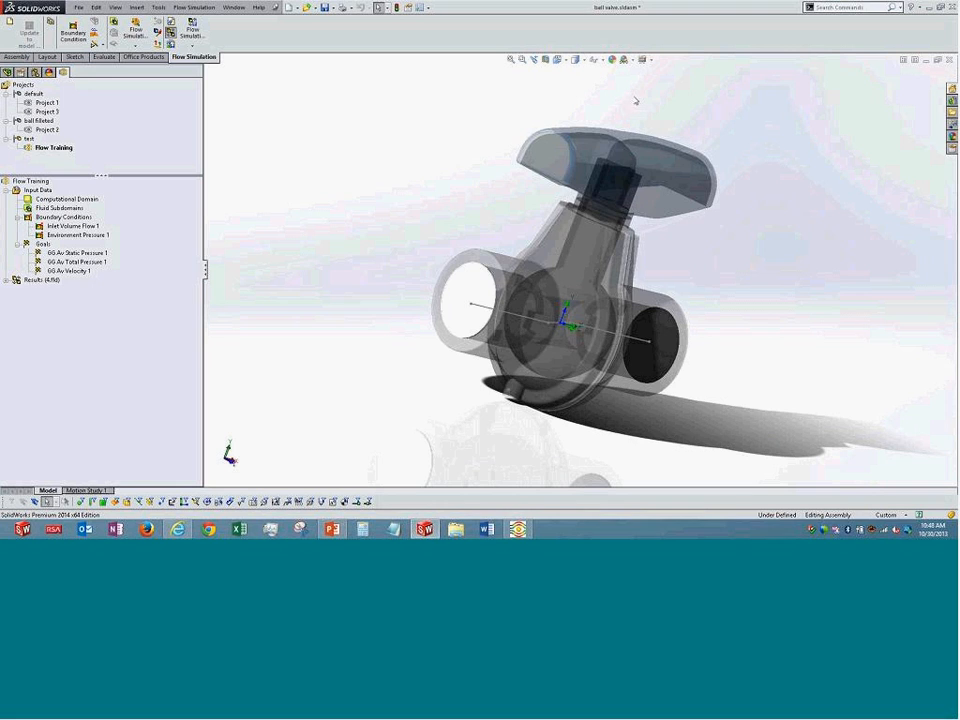
{"action": "left_click_drag", "start_coordinate": [364, 137], "coordinate": [135, 110]}
{"action": "left_click", "coordinate": [358, 349]}
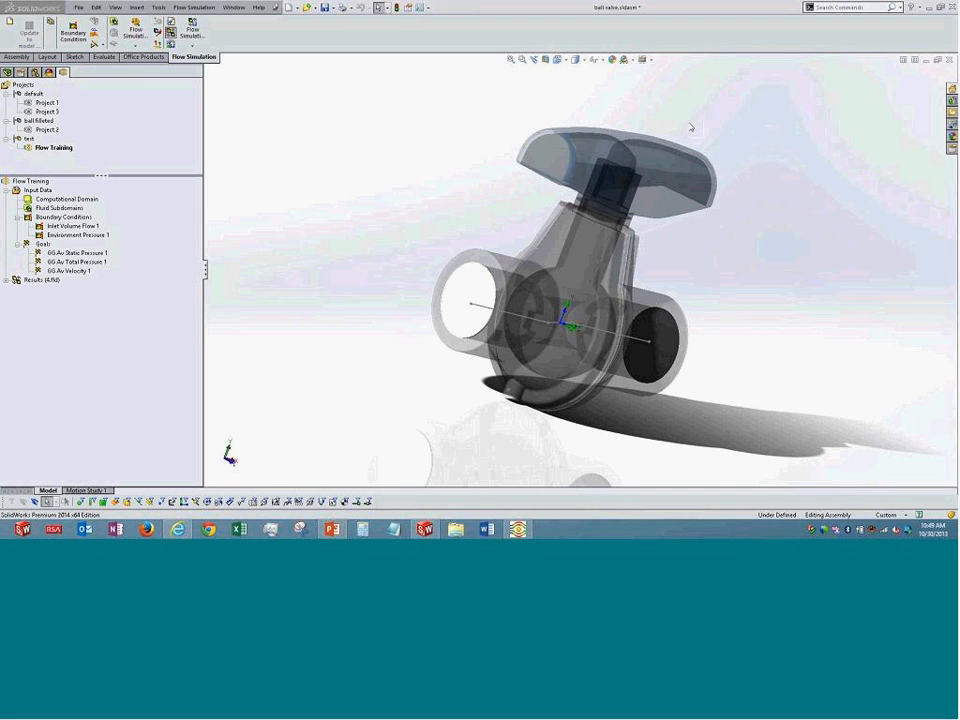
Activate Project 2 of the ball filleted configuration without resetting the mesh settings, and load its results.
{"action": "right_click", "coordinate": [46, 133]}
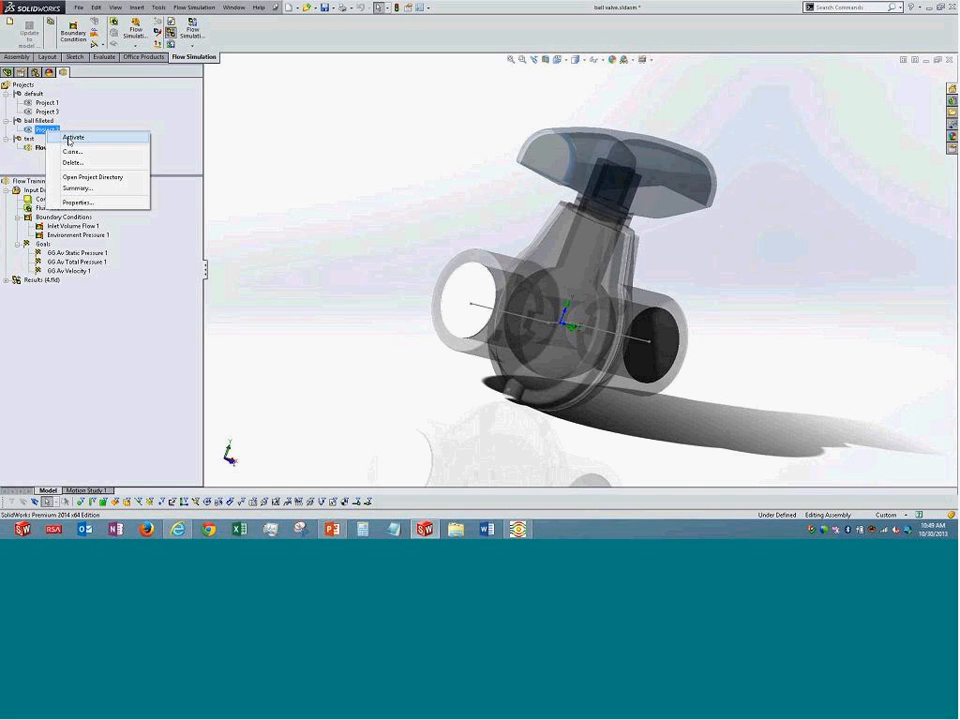
{"action": "left_click", "coordinate": [55, 137]}
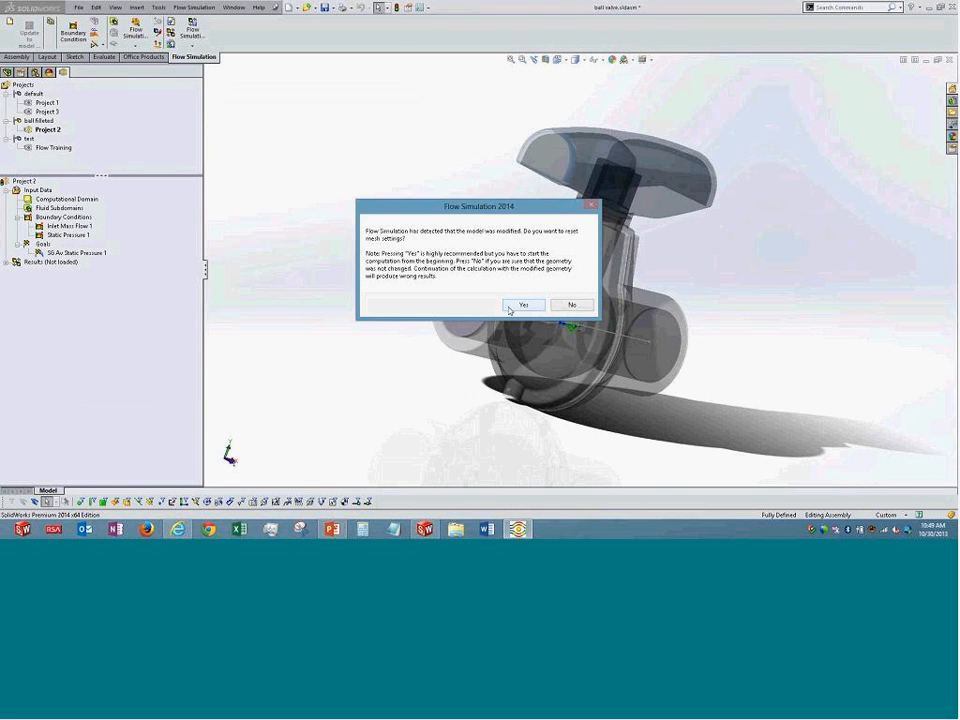
{"action": "left_click", "coordinate": [572, 304]}
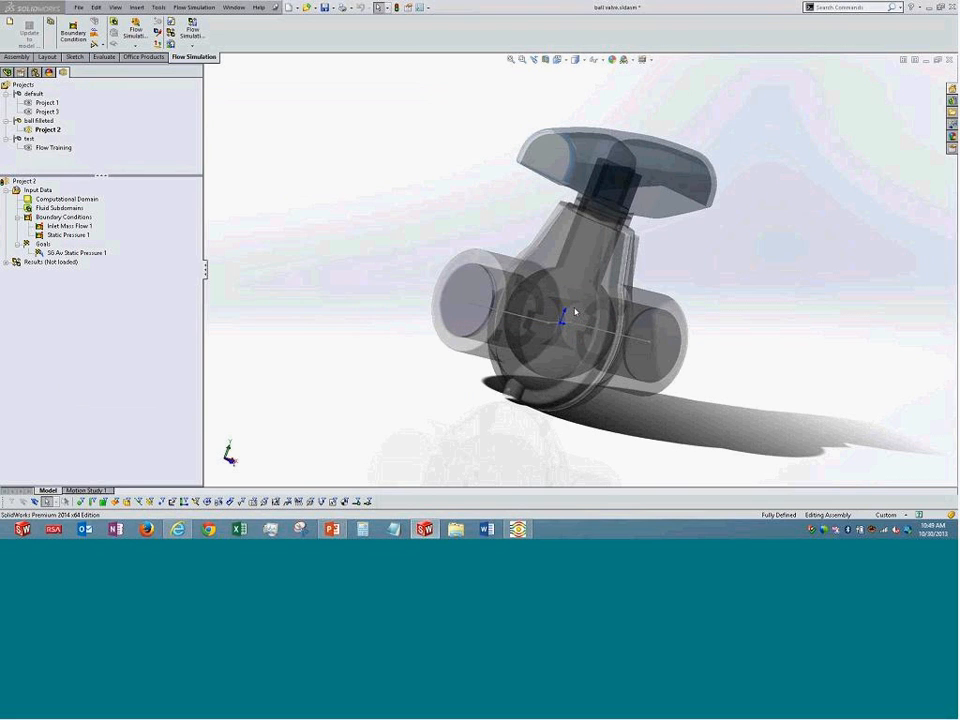
{"action": "left_click", "coordinate": [9, 264]}
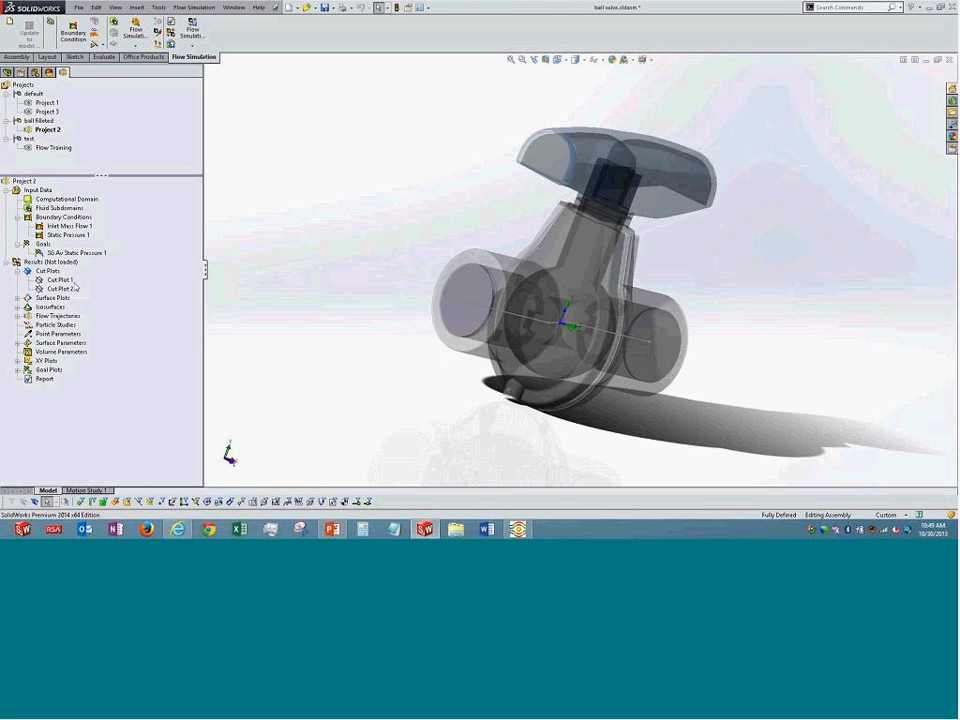
{"action": "right_click", "coordinate": [58, 280]}
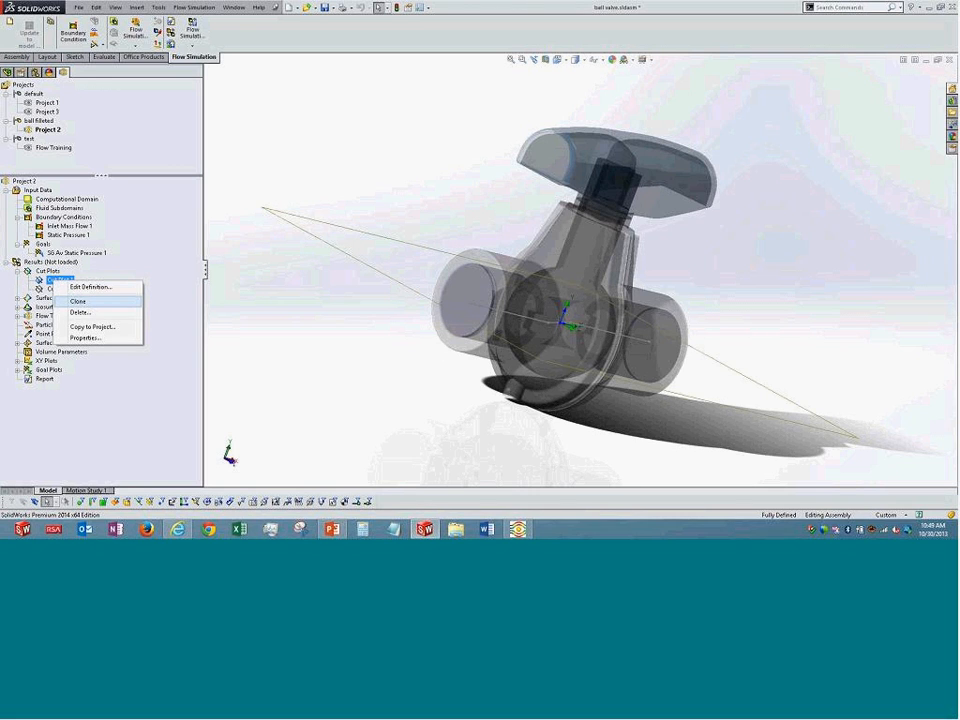
{"action": "right_click", "coordinate": [66, 262]}
{"action": "left_click", "coordinate": [84, 270]}
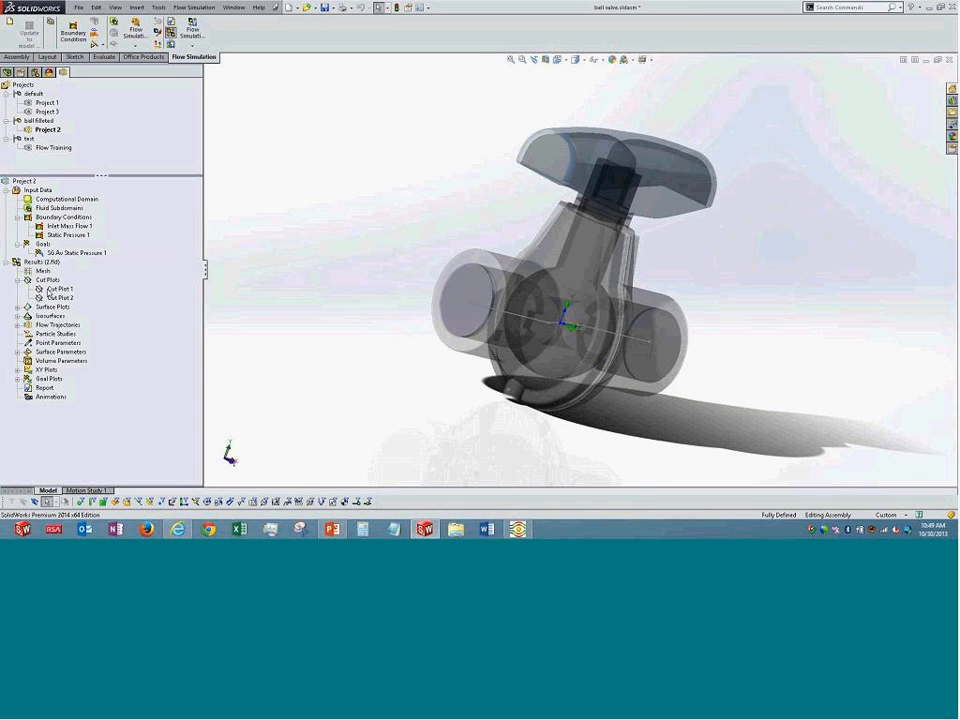
Try to insert a new cut plot with Pressure contours on Plane1 at 0 m offset.
{"action": "right_click", "coordinate": [47, 290]}
{"action": "left_click", "coordinate": [332, 131]}
{"action": "key", "text": "ctrl+1"}
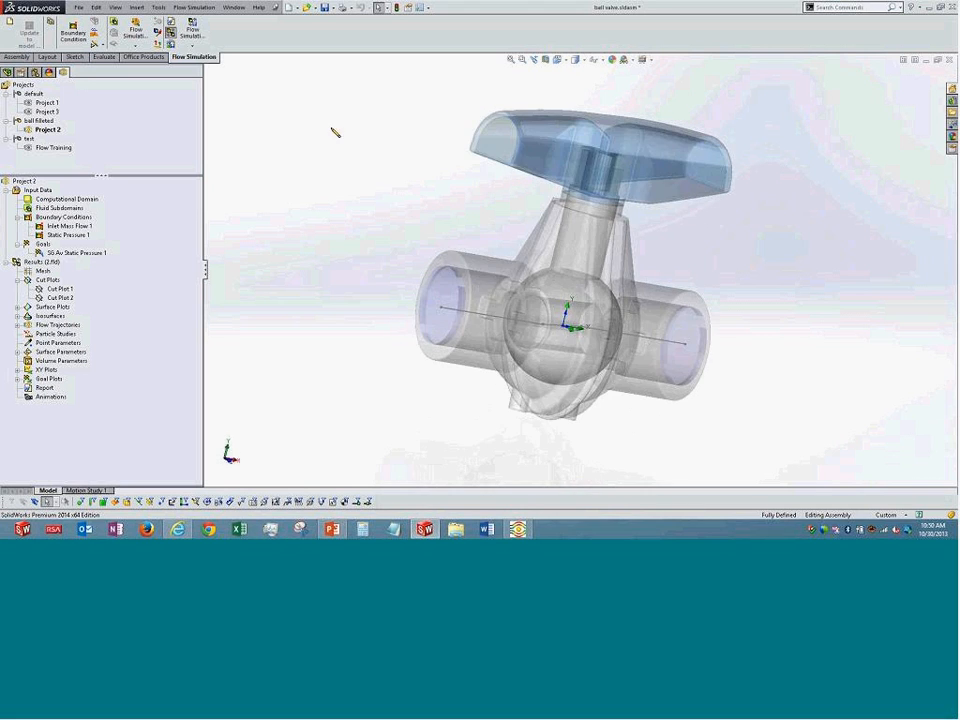
{"action": "middle_click_drag", "start_coordinate": [441, 272], "coordinate": [443, 278]}
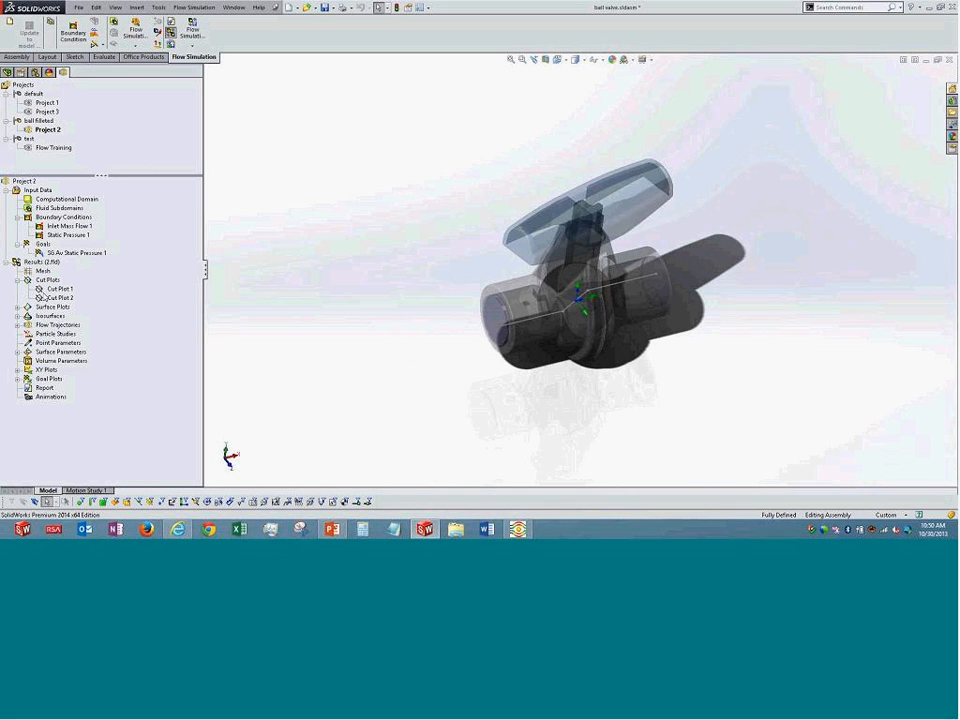
{"action": "right_click", "coordinate": [48, 282]}
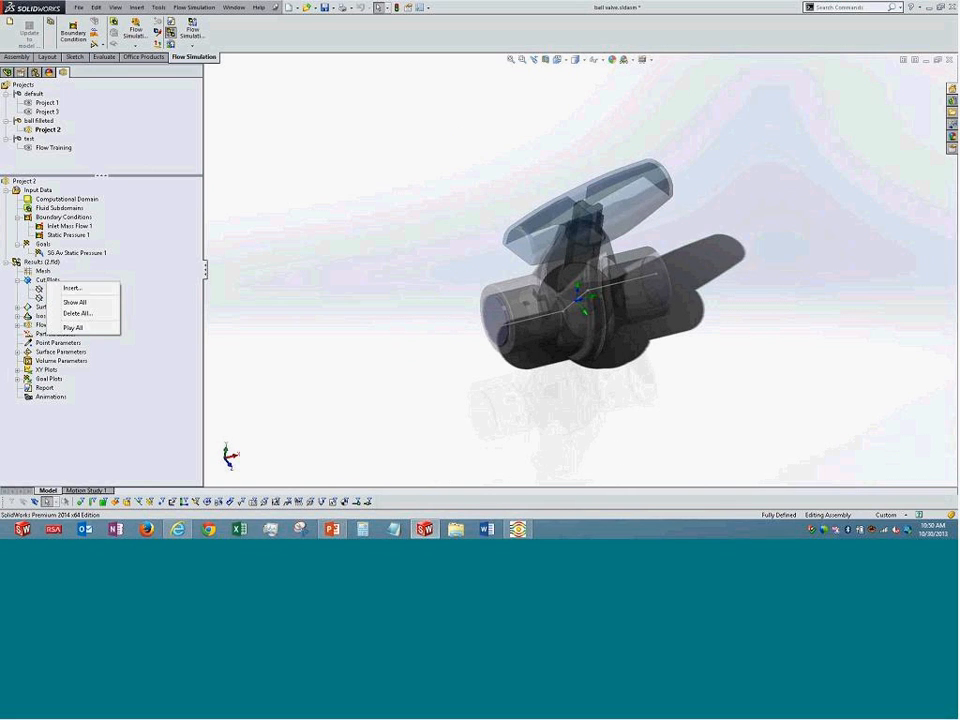
{"action": "left_click", "coordinate": [68, 289]}
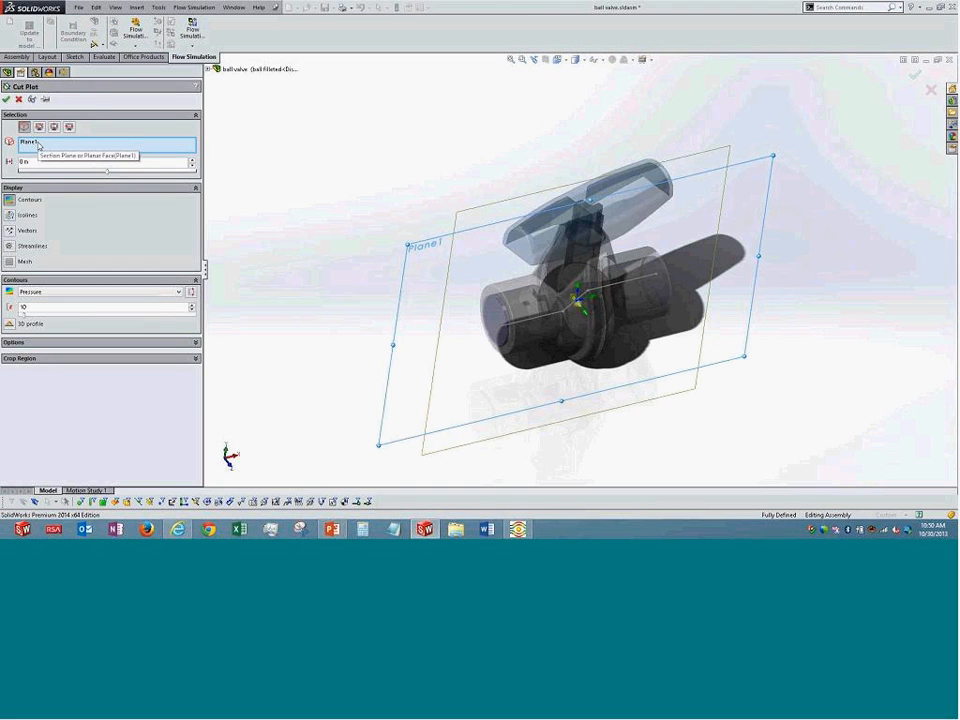
{"action": "left_click", "coordinate": [38, 145]}
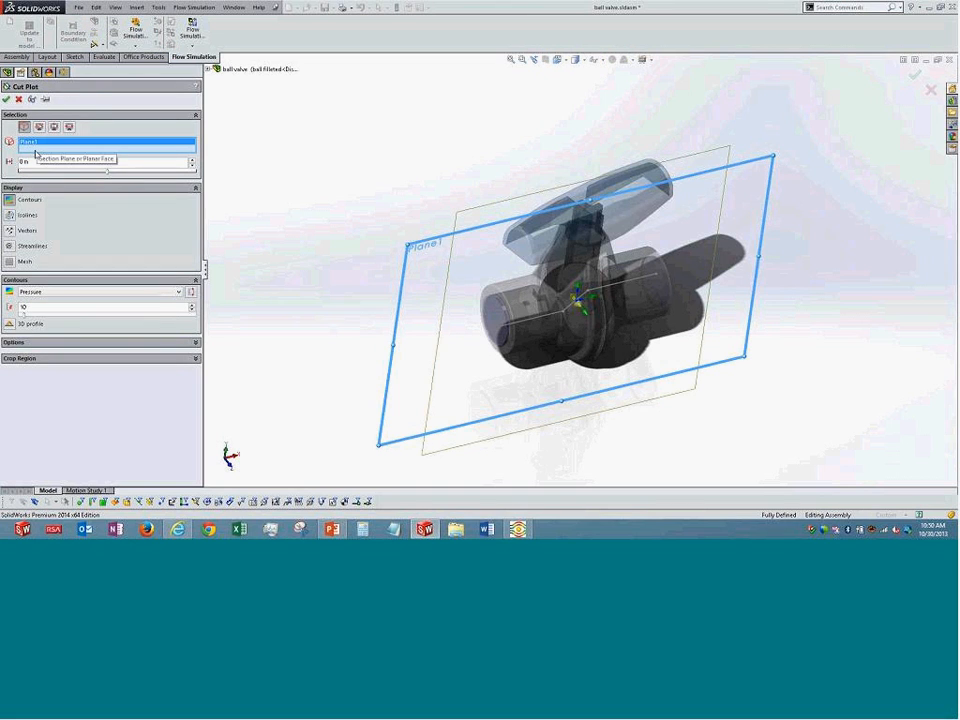
{"action": "left_click", "coordinate": [7, 99]}
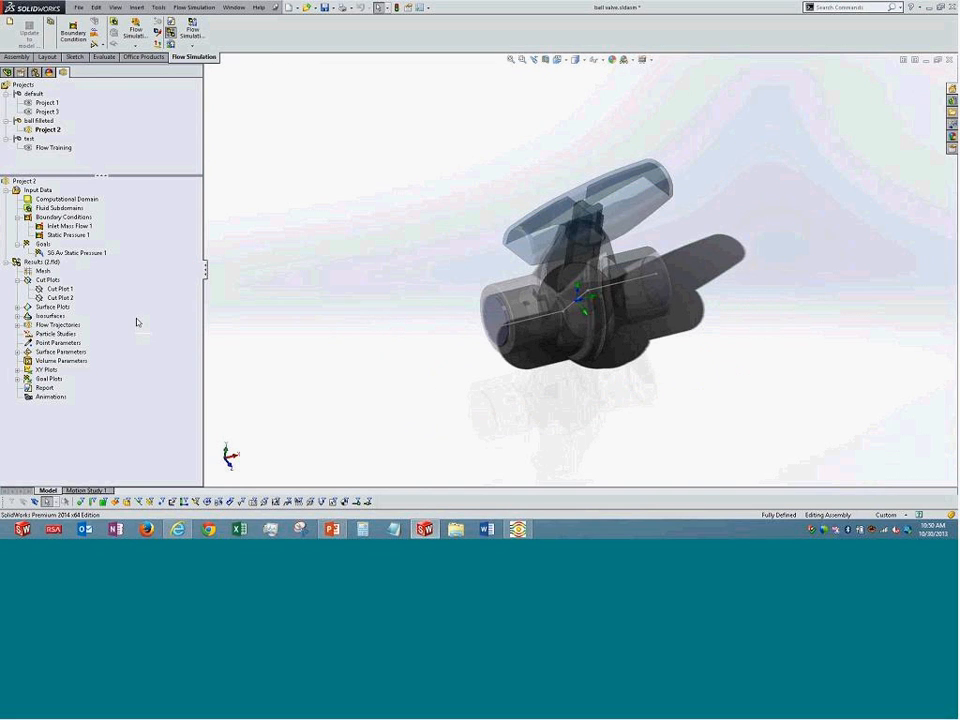
Show the existing Cut Plot 1 of Project 2 on the valve model.
{"action": "right_click", "coordinate": [62, 289]}
{"action": "left_click", "coordinate": [86, 309]}
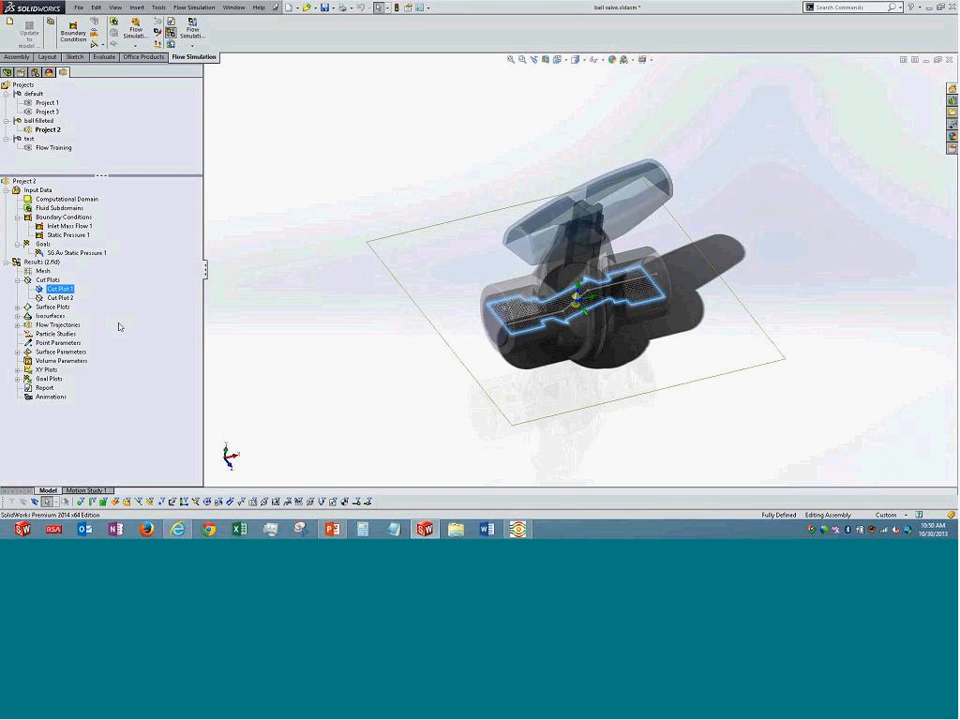
{"action": "left_click", "coordinate": [399, 336]}
Add Pressure contours to the vectors of Cut Plot 1 on Plane2 and preview the plot.
{"action": "right_click", "coordinate": [63, 291]}
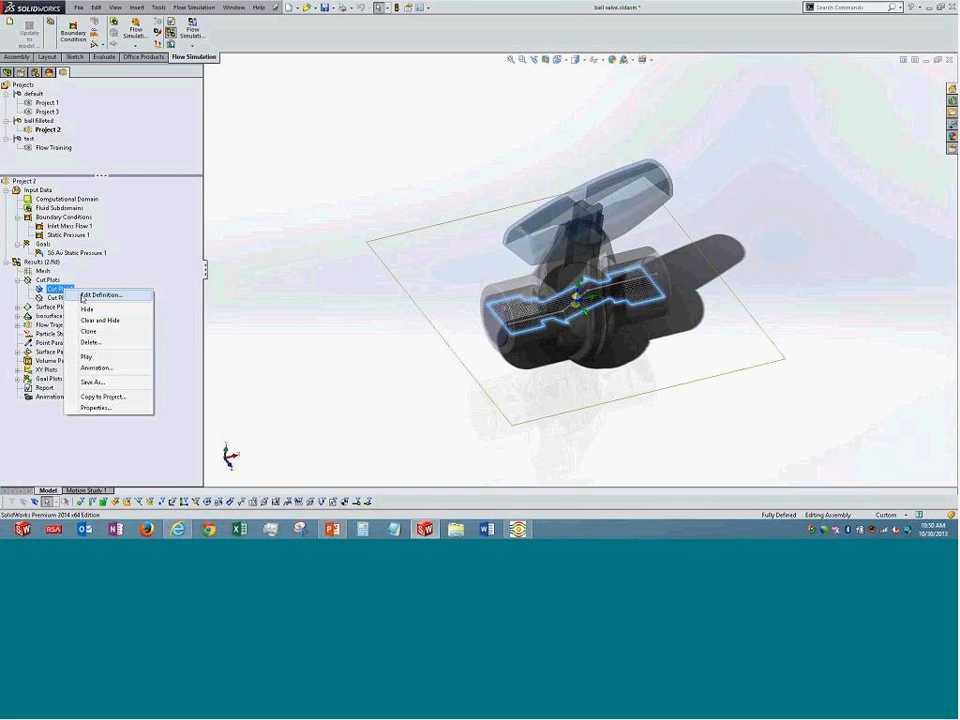
{"action": "left_click", "coordinate": [90, 294]}
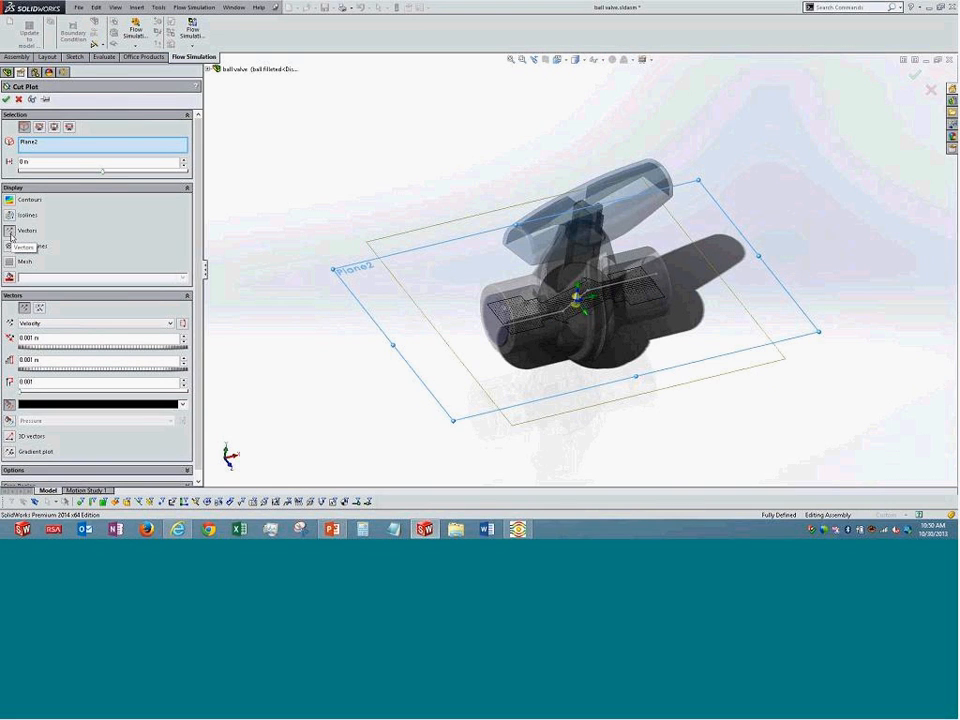
{"action": "left_click", "coordinate": [9, 201]}
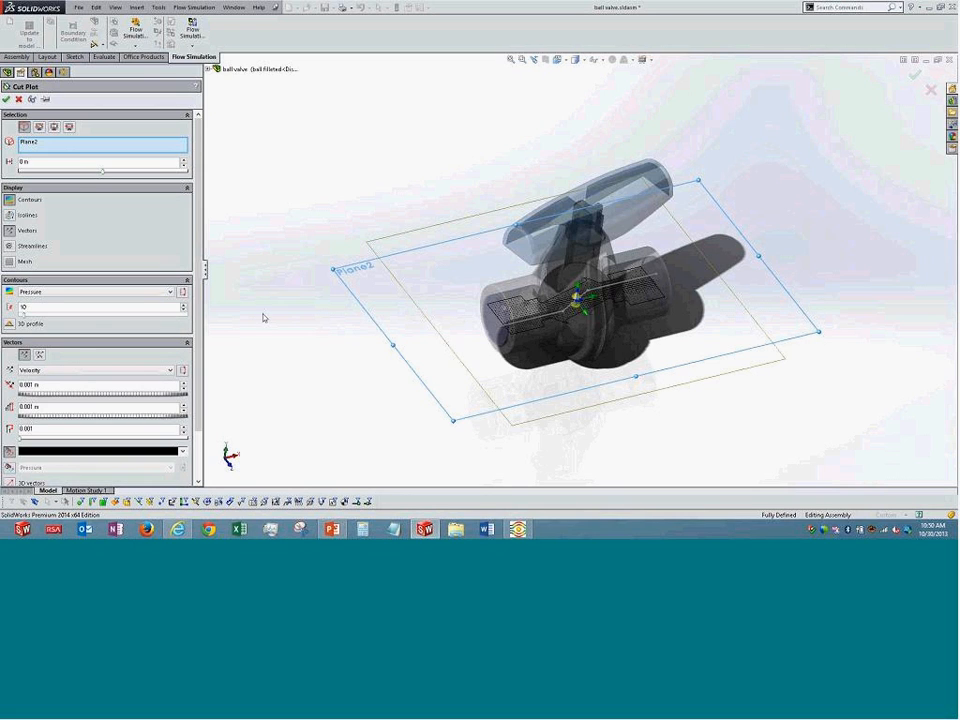
{"action": "left_click", "coordinate": [32, 99]}
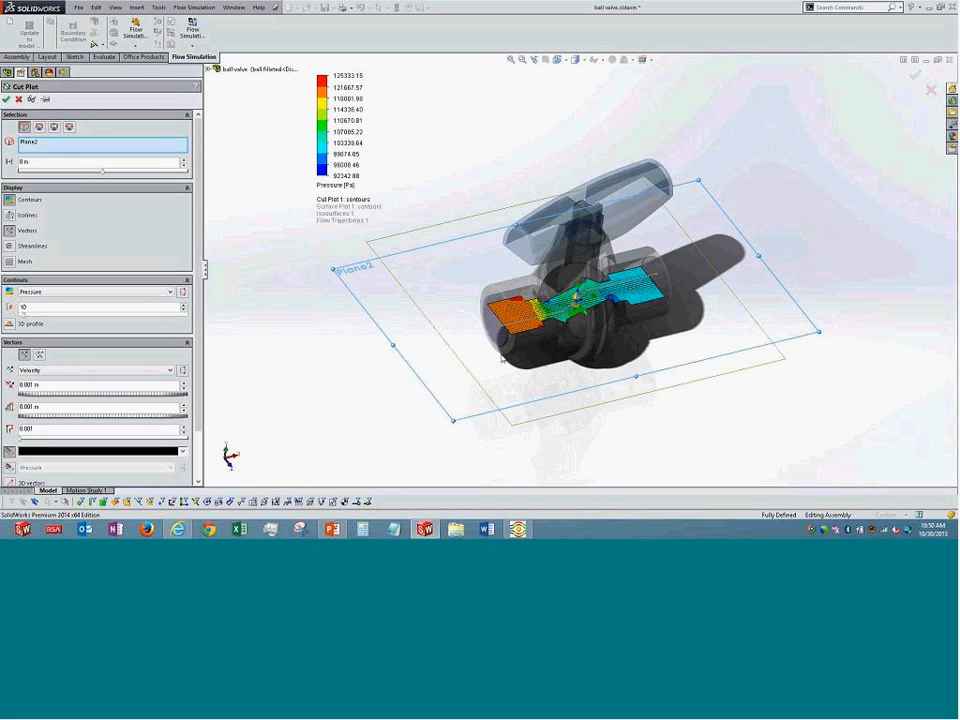
Examine the pressure contours and velocity vectors through the valve passage from the Top view.
{"action": "key", "text": "ctrl+1"}
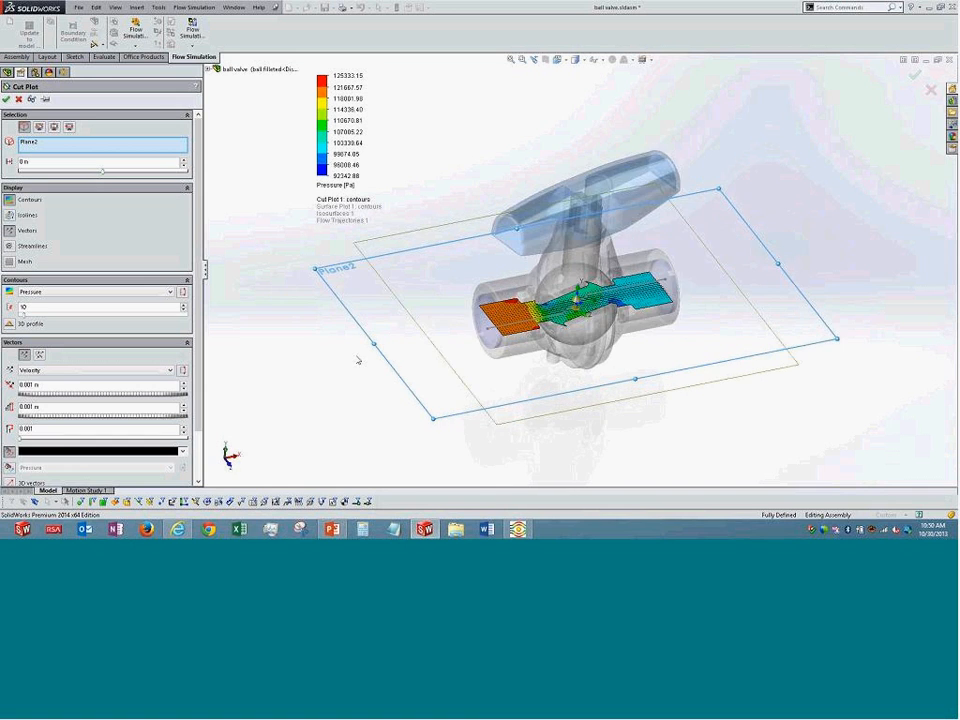
{"action": "key", "text": "ctrl+3"}
{"action": "key", "text": "ctrl+4"}
{"action": "key", "text": "ctrl+5"}
{"action": "scroll", "coordinate": [540, 278], "scroll_direction": "down", "scroll_amount": 1}
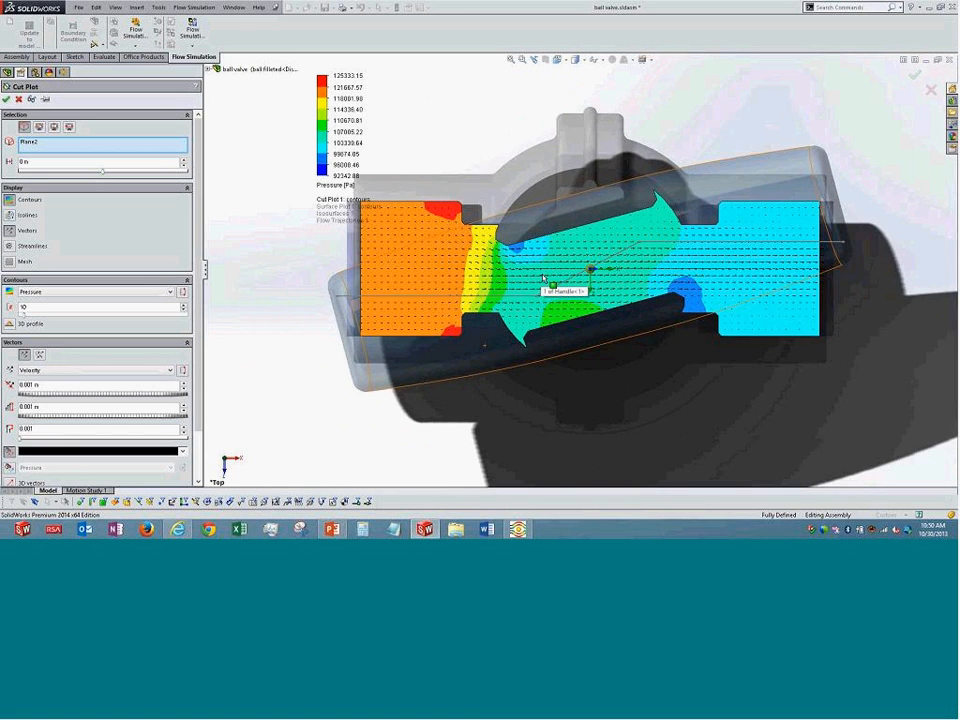
{"action": "scroll", "coordinate": [542, 278], "scroll_direction": "up", "scroll_amount": 1}
{"action": "scroll", "coordinate": [500, 245], "scroll_direction": "down", "scroll_amount": 1}
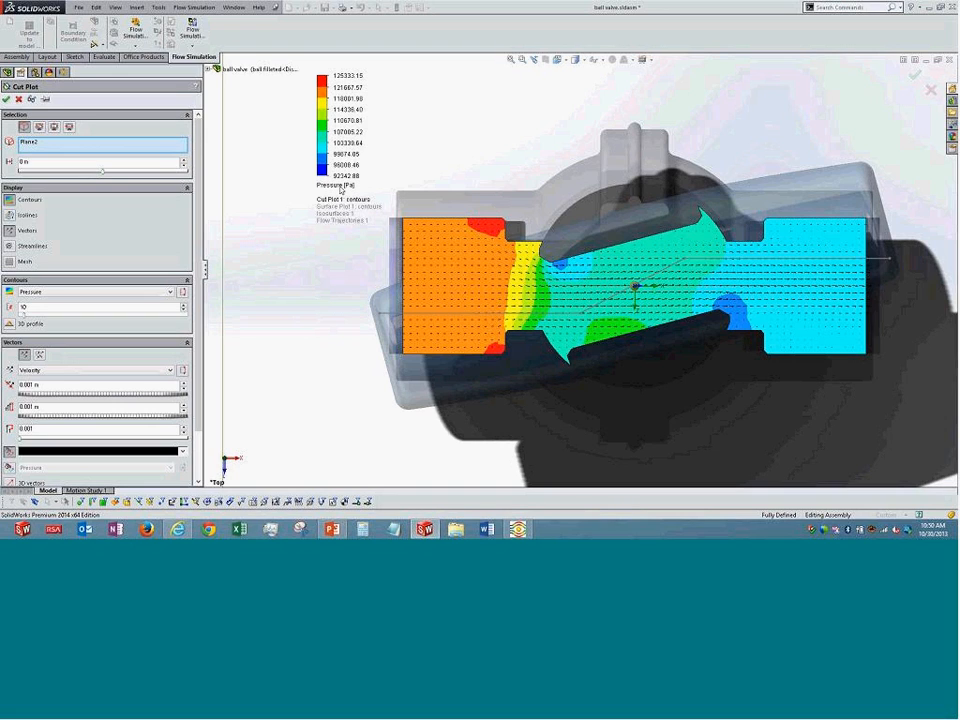
Change the contour parameter of Cut Plot 1 from Pressure to Velocity.
{"action": "key", "text": "f"}
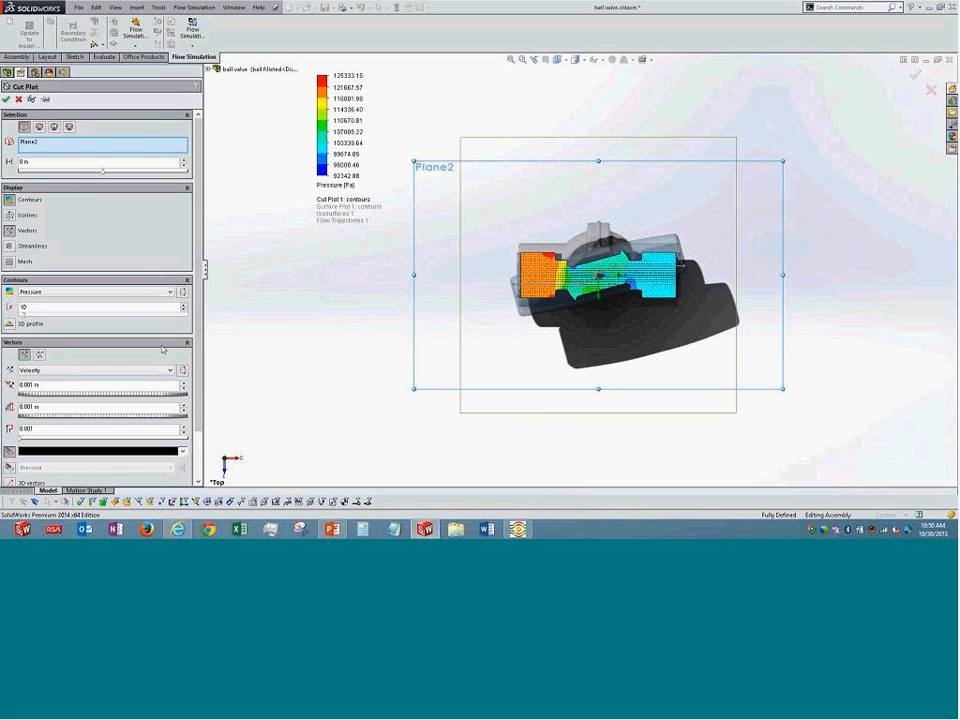
{"action": "left_click", "coordinate": [122, 292]}
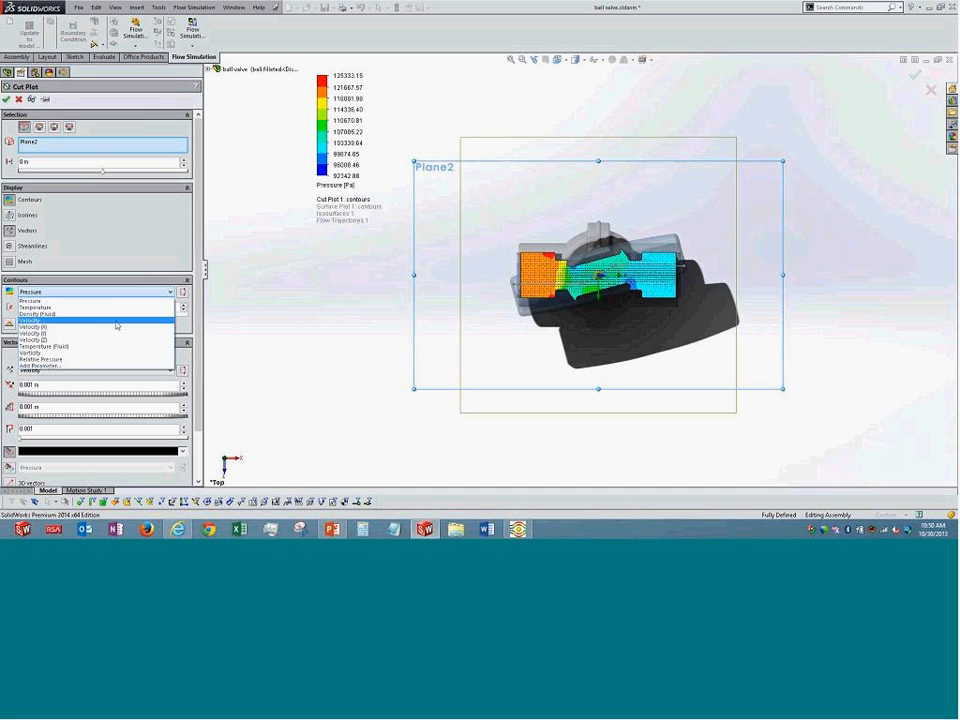
{"action": "left_click", "coordinate": [116, 321]}
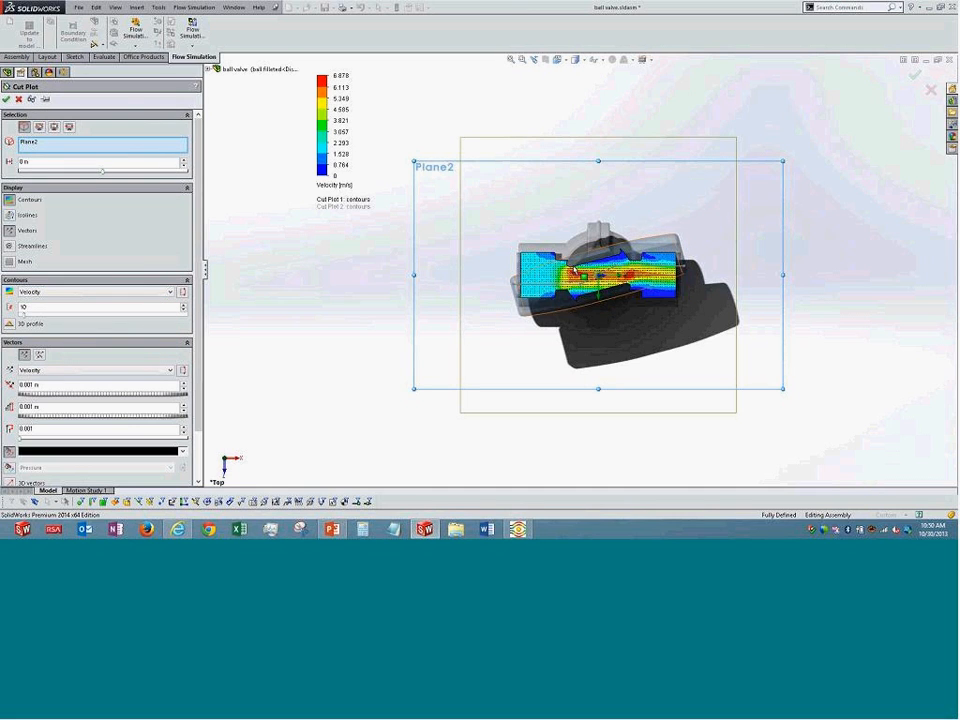
Try isolines in Cut Plot 1, then display streamlines instead of vectors over the velocity contours.
{"action": "scroll", "coordinate": [546, 238], "scroll_direction": "down", "scroll_amount": 3}
{"action": "left_click", "coordinate": [97, 292]}
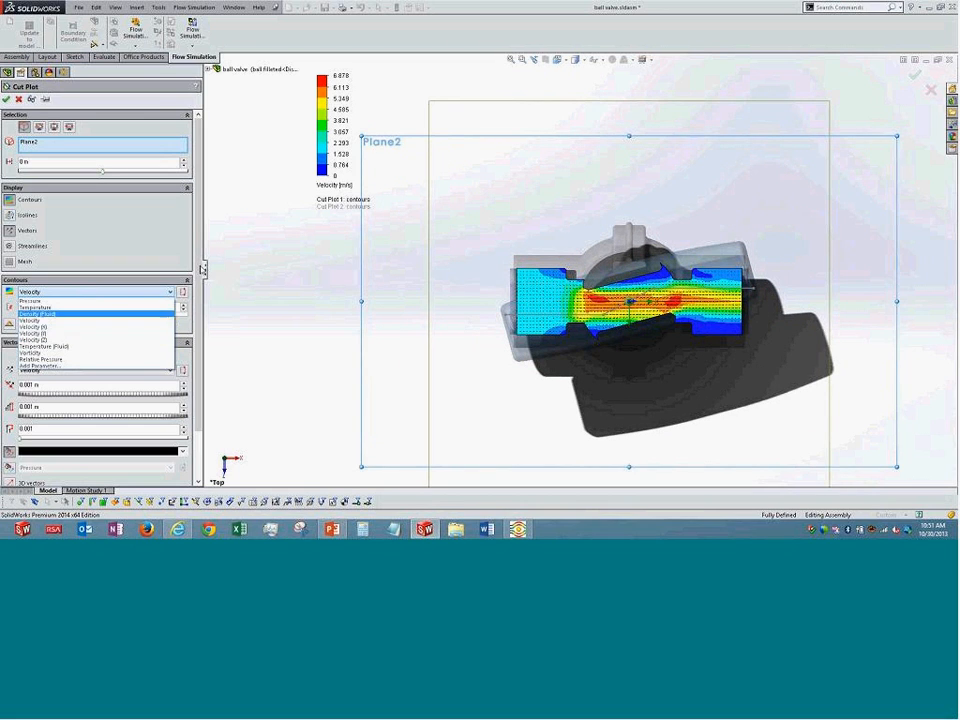
{"action": "left_click", "coordinate": [200, 267]}
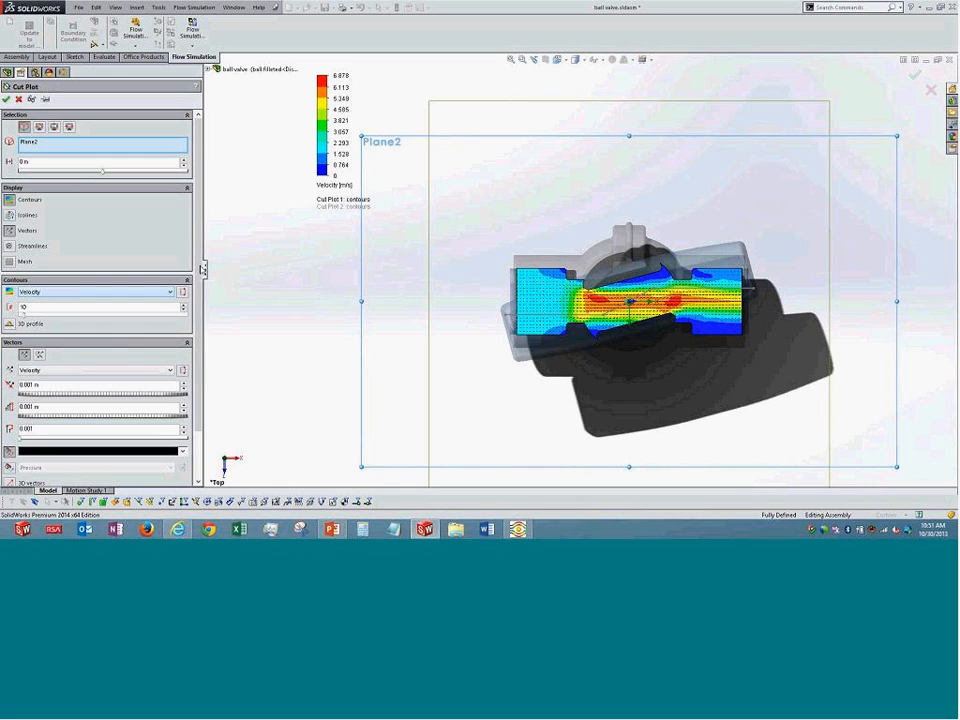
{"action": "left_click", "coordinate": [10, 216]}
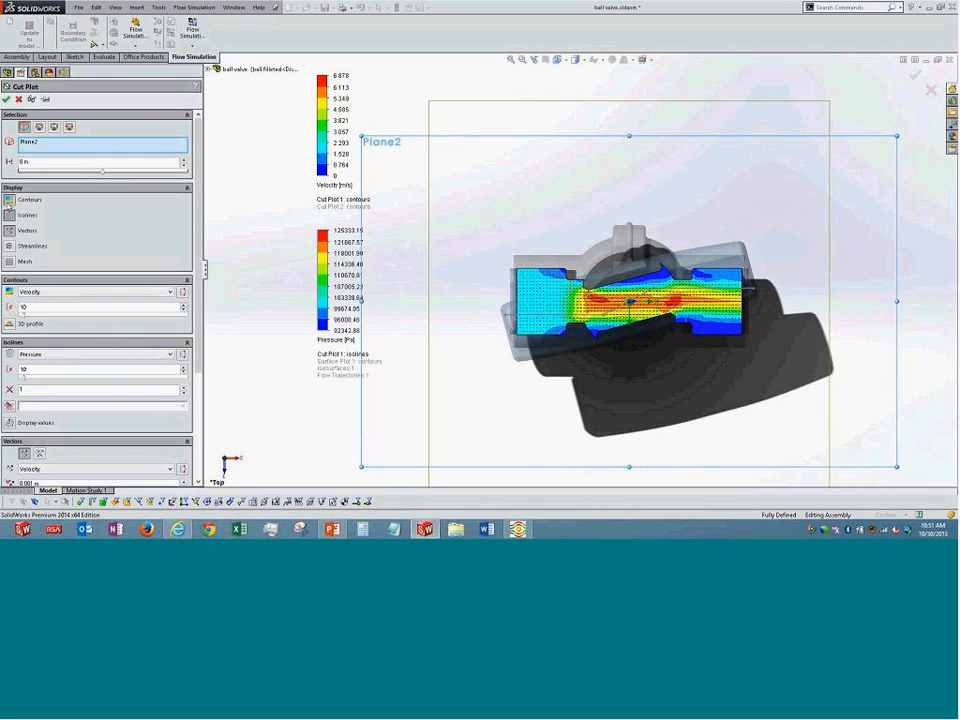
{"action": "left_click", "coordinate": [11, 231]}
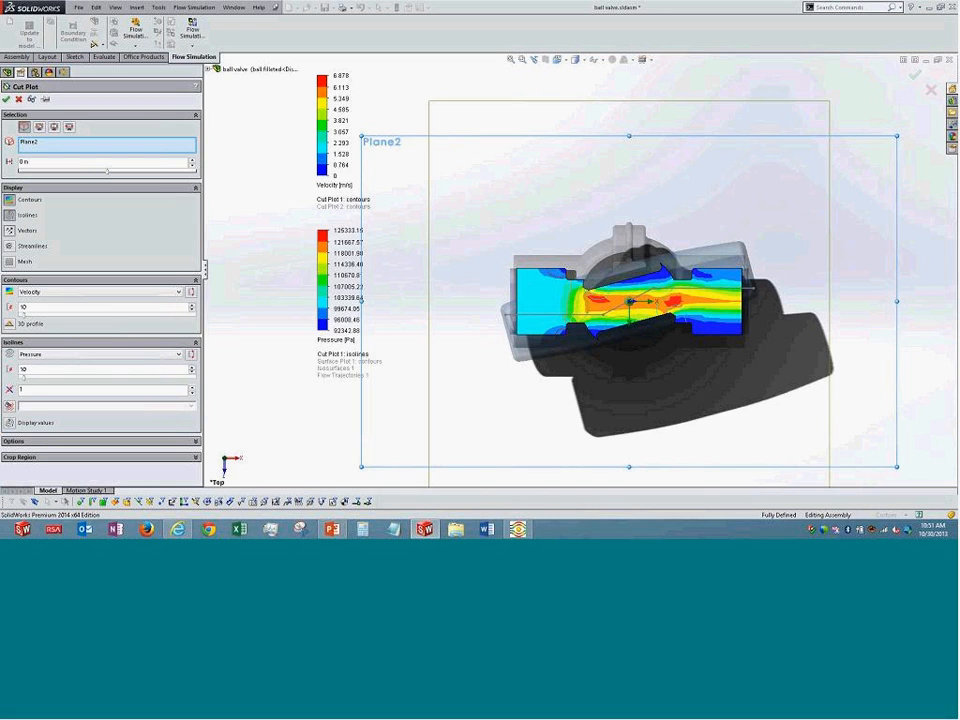
{"action": "left_click", "coordinate": [9, 215]}
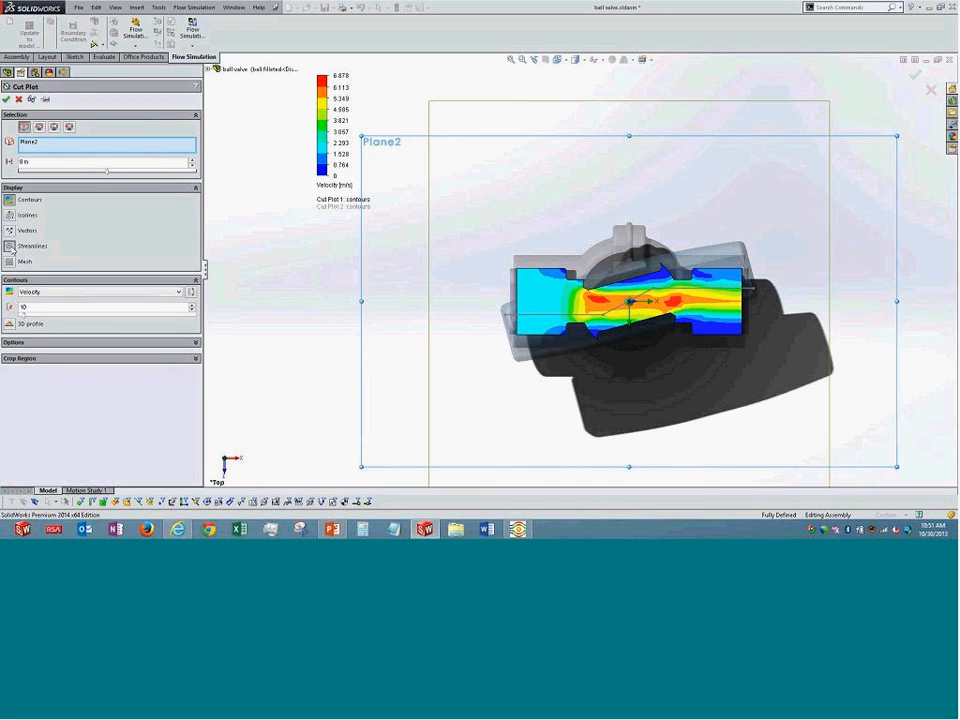
{"action": "left_click", "coordinate": [10, 246]}
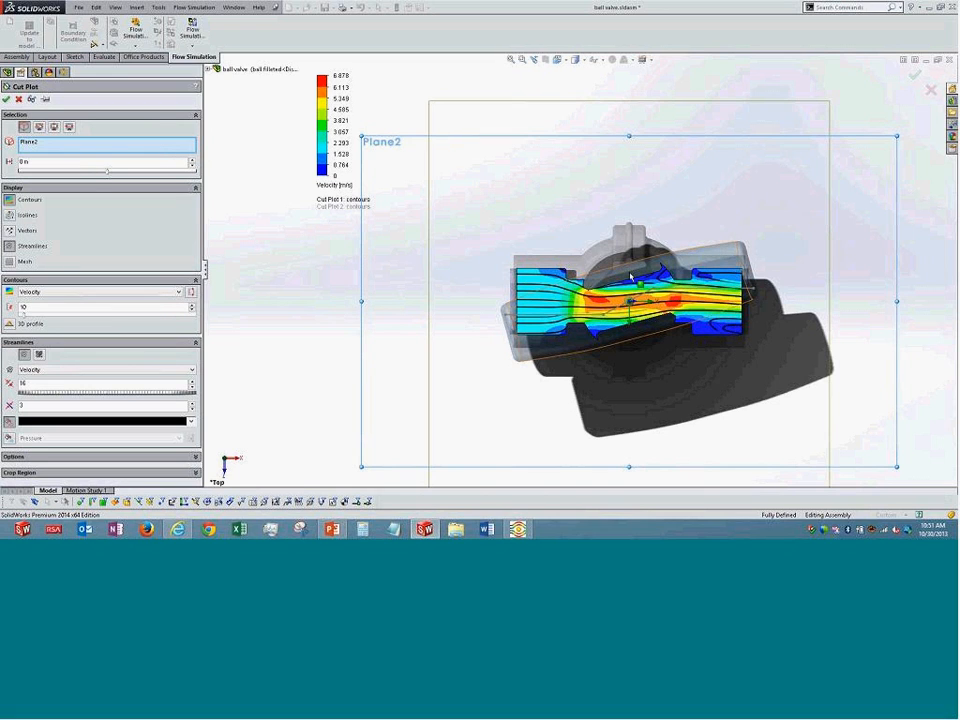
{"action": "scroll", "coordinate": [625, 300], "scroll_direction": "down", "scroll_amount": 2}
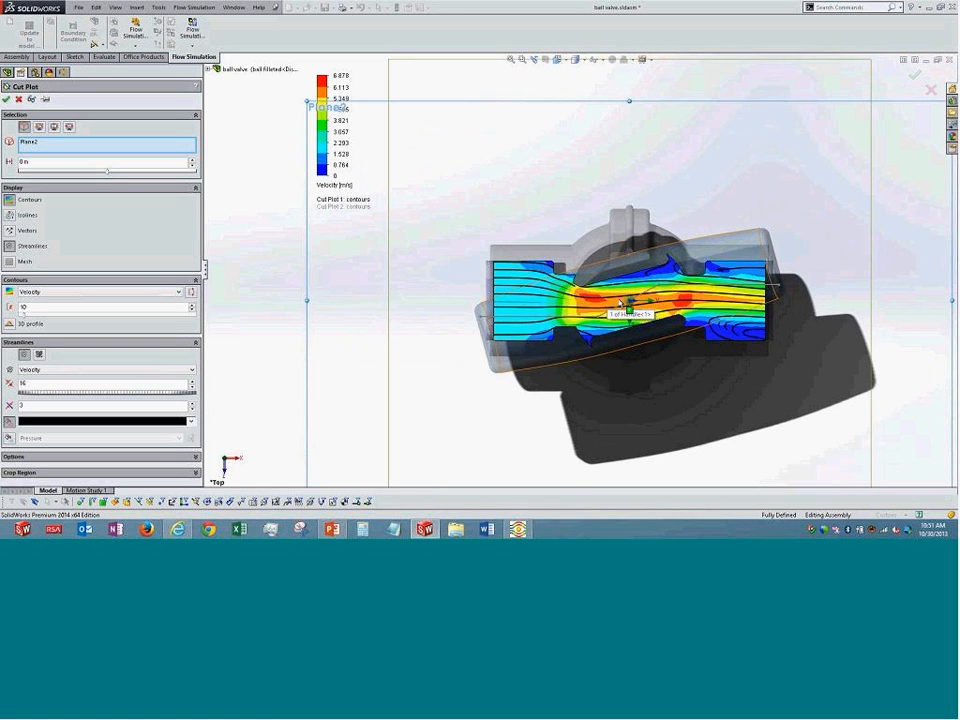
{"action": "scroll", "coordinate": [621, 302], "scroll_direction": "down", "scroll_amount": 2}
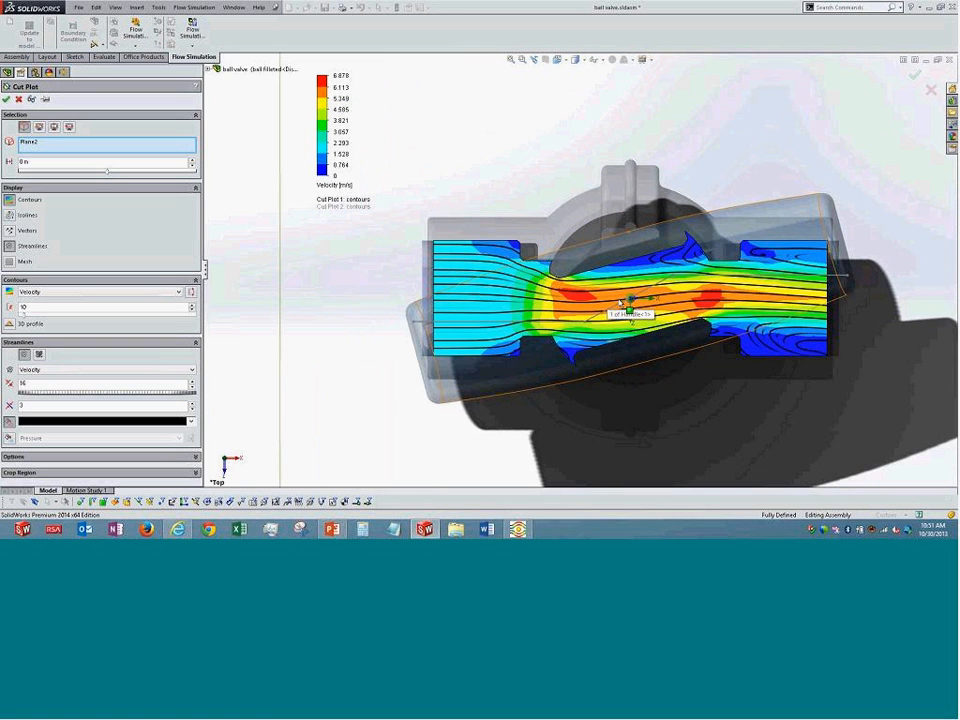
{"action": "scroll", "coordinate": [625, 302], "scroll_direction": "down", "scroll_amount": 1}
{"action": "scroll", "coordinate": [630, 305], "scroll_direction": "up", "scroll_amount": 5}
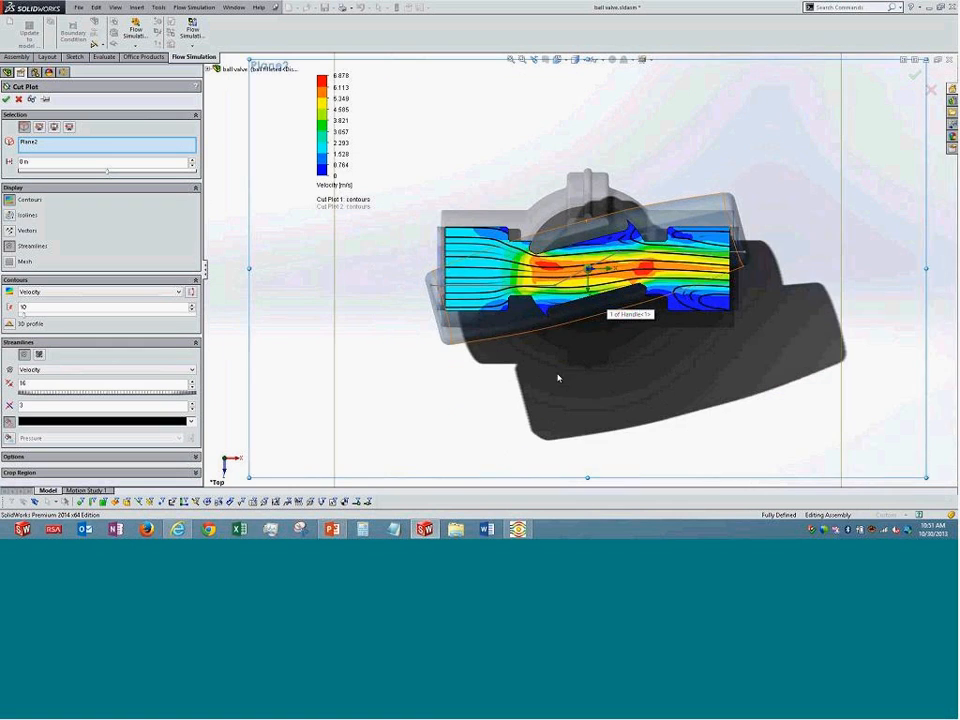
Offset the Cut Plot 1 section from Plane2 by about -0.0028 m in an angled view of the valve.
{"action": "middle_click_drag", "start_coordinate": [565, 258], "coordinate": [520, 290]}
{"action": "scroll", "coordinate": [482, 286], "scroll_direction": "down", "scroll_amount": 3}
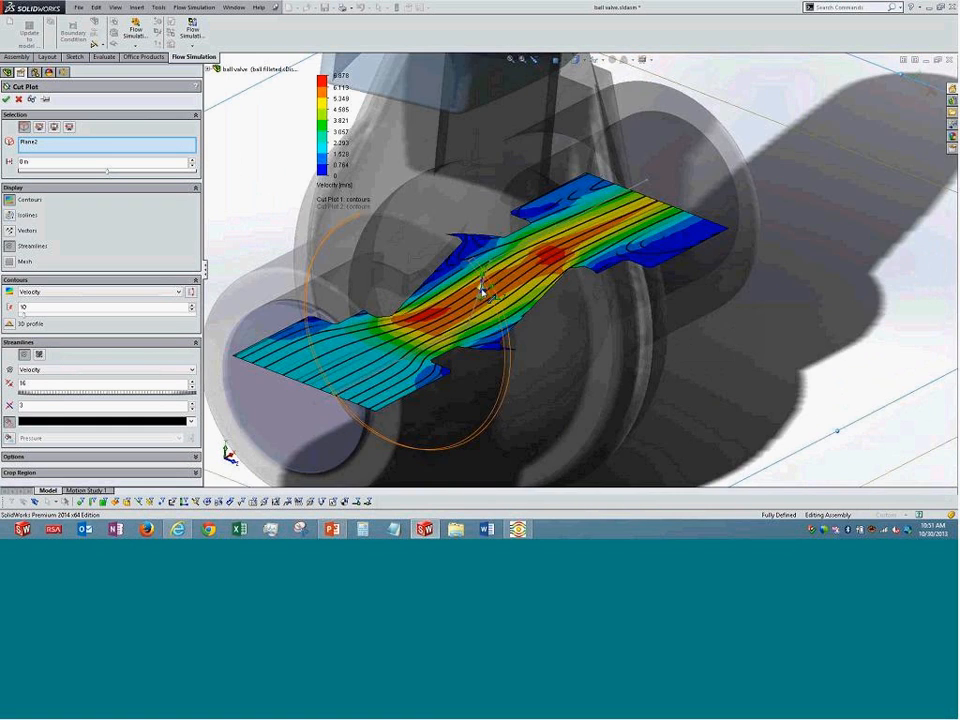
{"action": "mouse_move", "coordinate": [480, 287]}
{"action": "left_mouse_down"}
{"action": "mouse_move", "coordinate": [485, 252]}
{"action": "mouse_move", "coordinate": [478, 342]}
{"action": "mouse_move", "coordinate": [482, 306]}
{"action": "left_mouse_up"}
{"action": "scroll", "coordinate": [467, 334], "scroll_direction": "up", "scroll_amount": 4}
{"action": "middle_click_drag", "start_coordinate": [467, 334], "coordinate": [435, 364]}
Try the 3D profile for the velocity contours, and switch the streamlines to the dense style to inspect flow through the passage.
{"action": "left_click", "coordinate": [9, 324]}
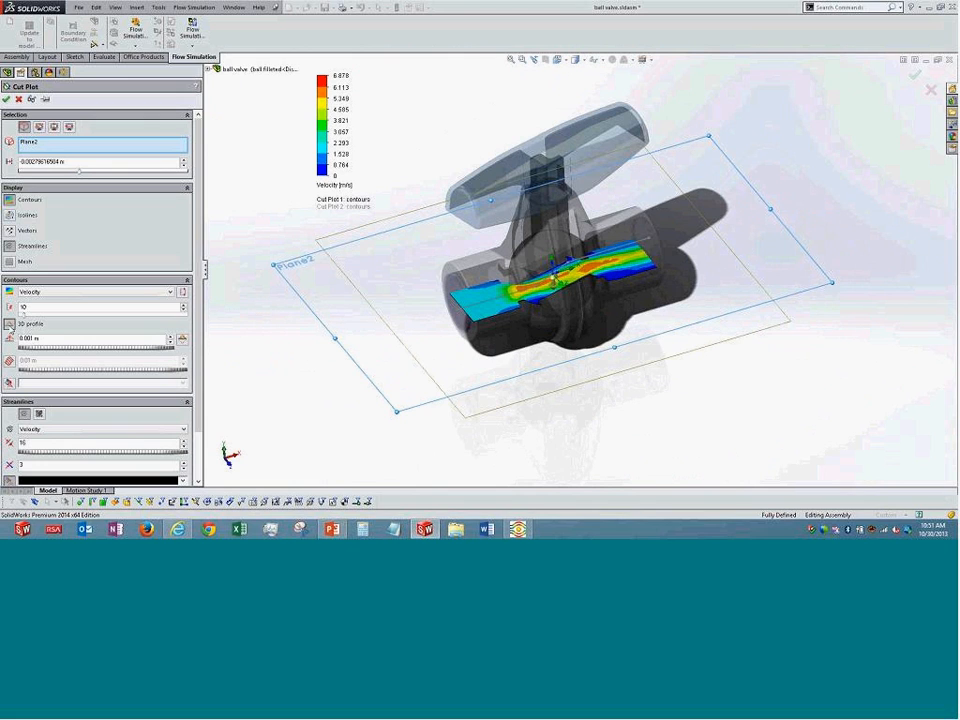
{"action": "left_click", "coordinate": [9, 324]}
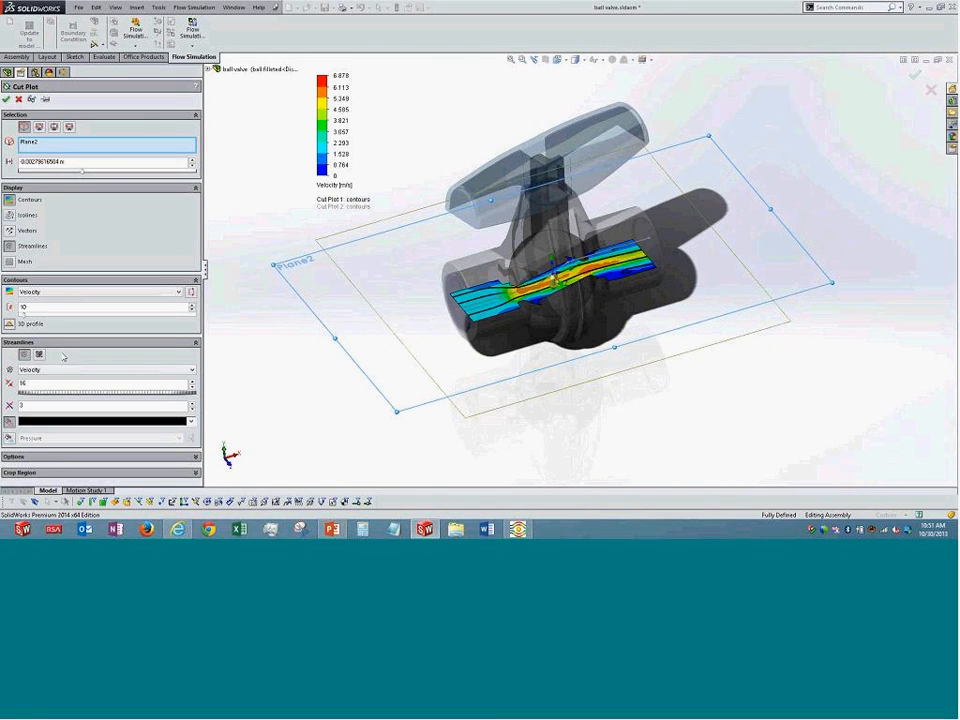
{"action": "left_click", "coordinate": [39, 355]}
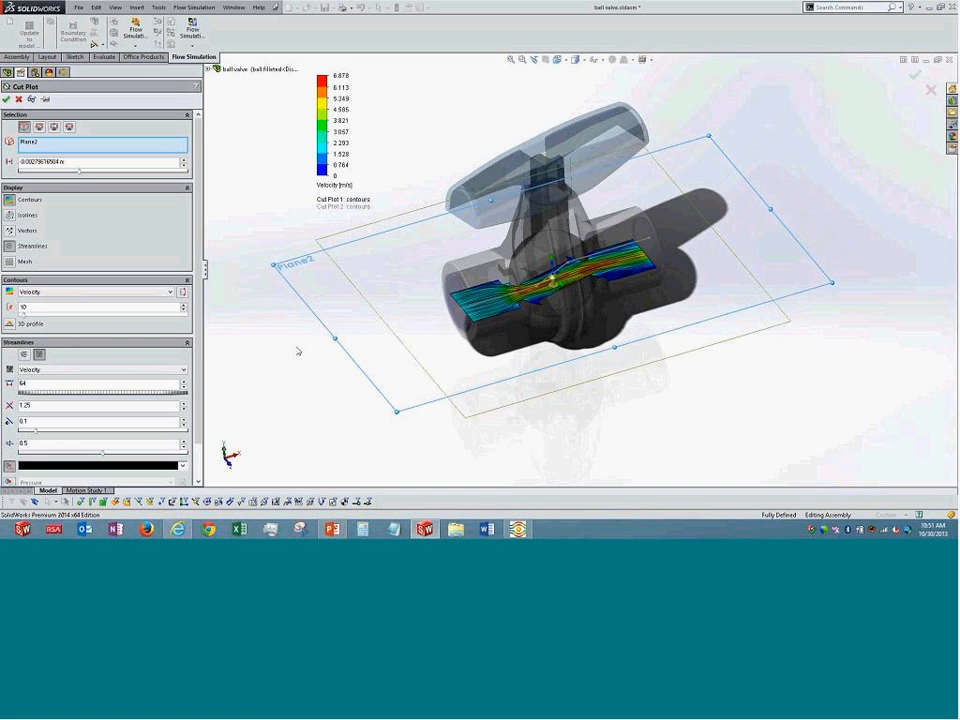
{"action": "scroll", "coordinate": [507, 301], "scroll_direction": "down", "scroll_amount": 5}
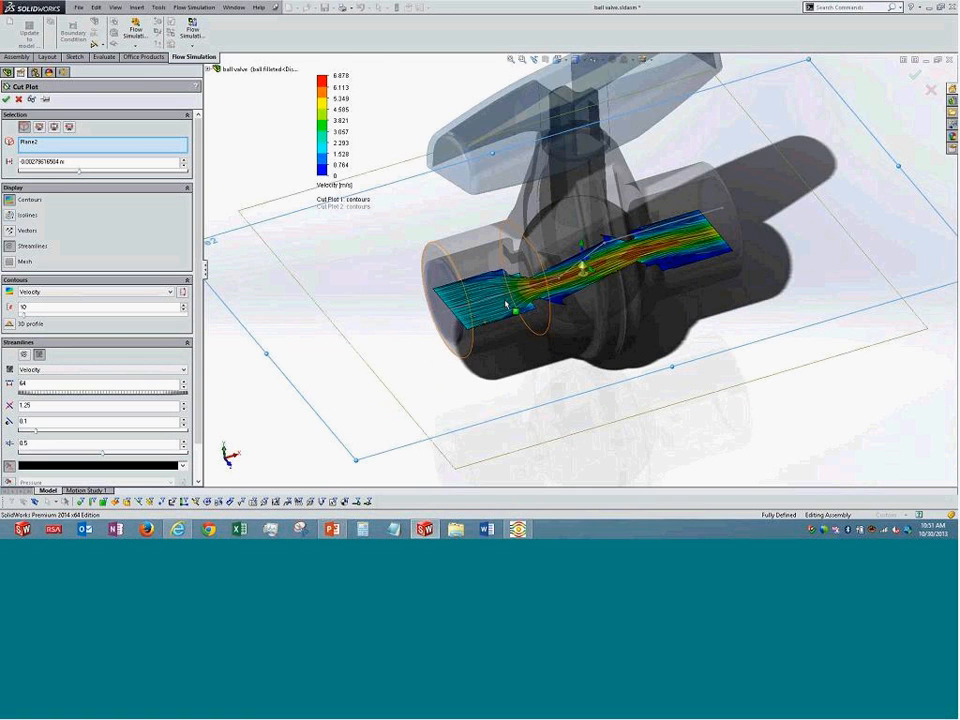
{"action": "scroll", "coordinate": [651, 283], "scroll_direction": "down", "scroll_amount": 3}
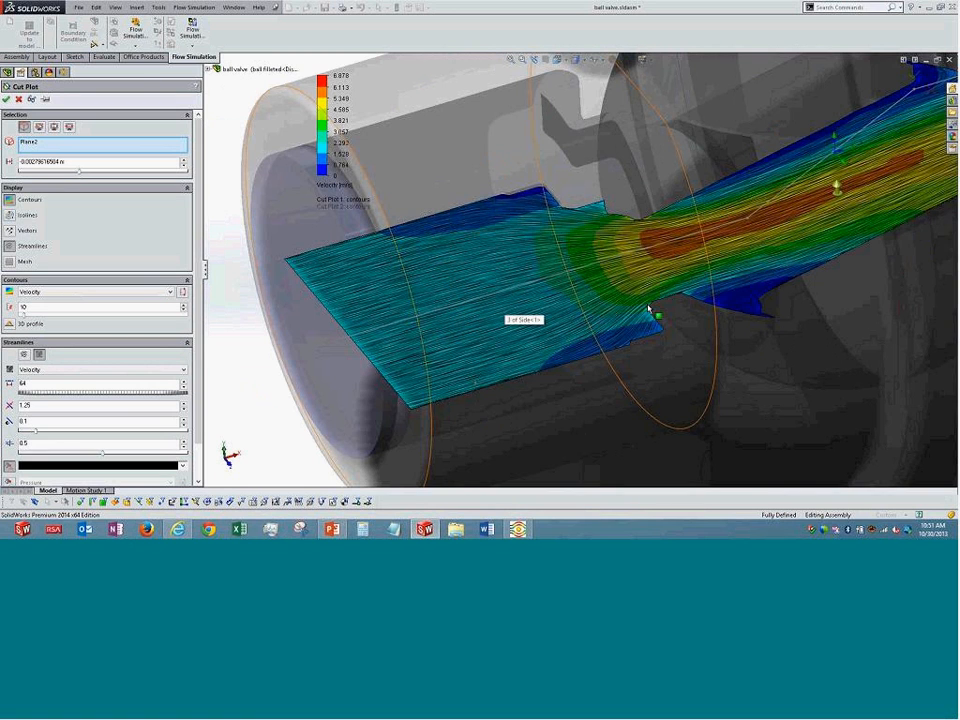
{"action": "middle_click_drag", "start_coordinate": [648, 309], "coordinate": [586, 206]}
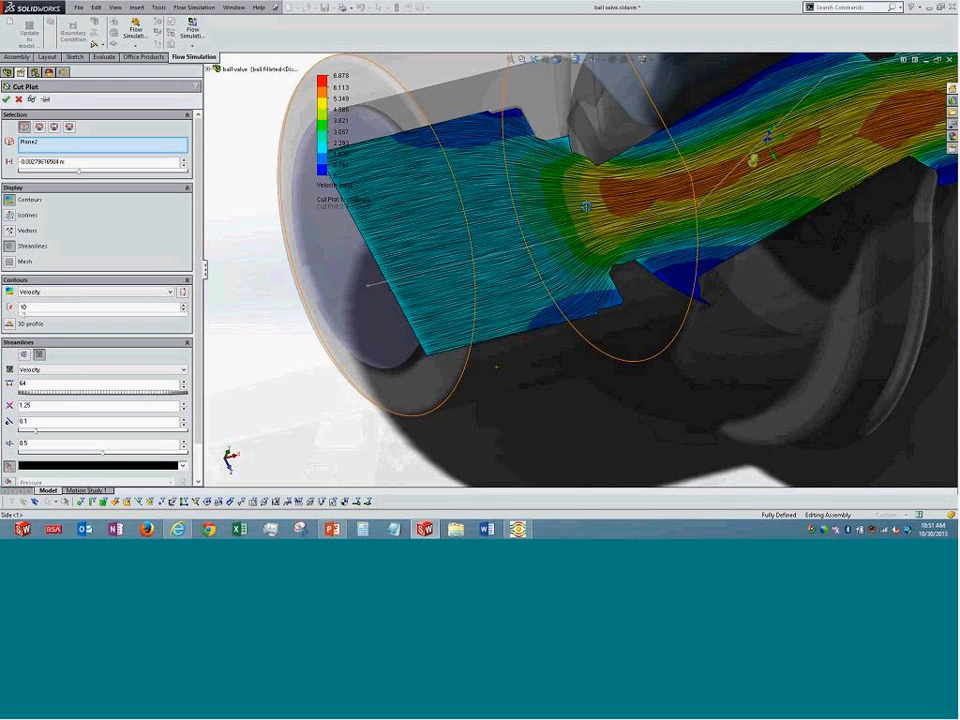
{"action": "scroll", "coordinate": [781, 243], "scroll_direction": "down", "scroll_amount": 4}
{"action": "middle_click_drag", "start_coordinate": [586, 206], "coordinate": [741, 243]}
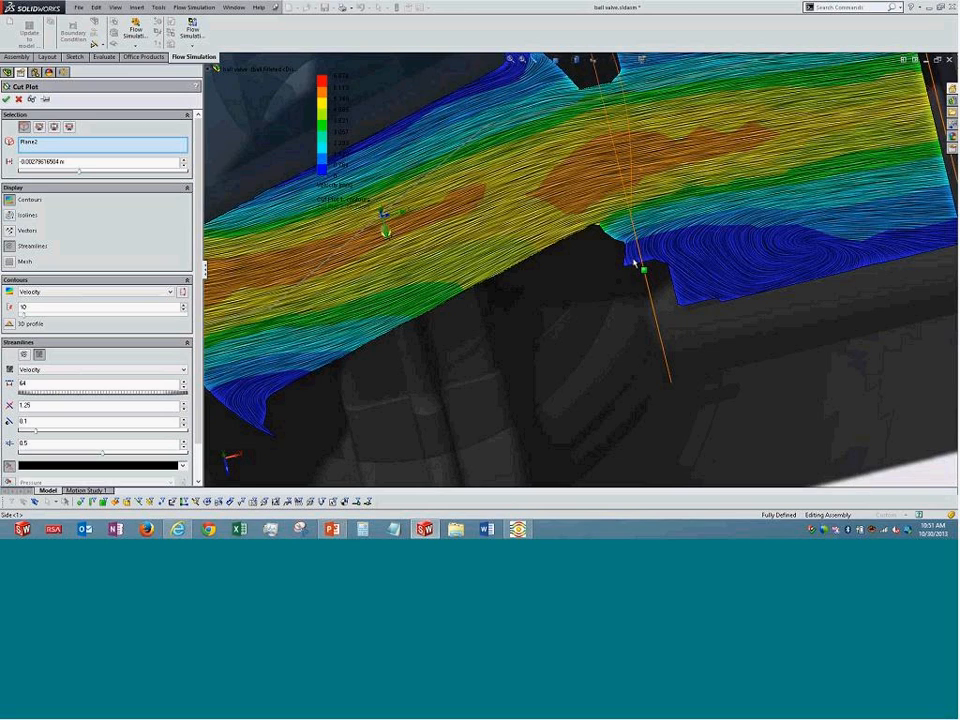
Leave the Cut Plot 1 definition without saving its changes and hide the plot.
{"action": "scroll", "coordinate": [150, 400], "scroll_direction": "down", "scroll_amount": 4}
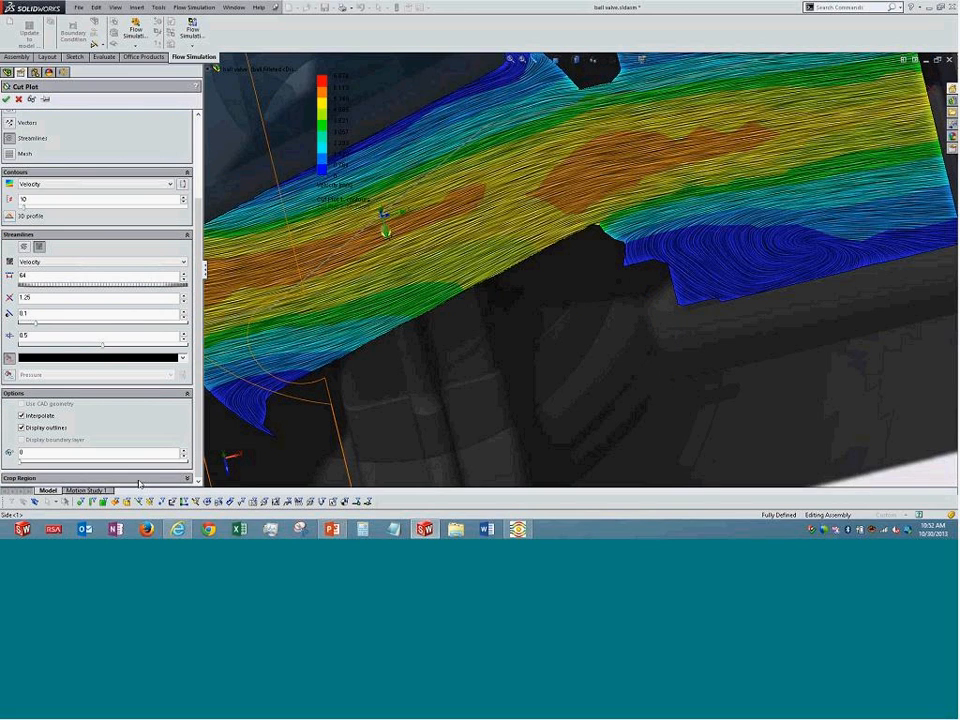
{"action": "scroll", "coordinate": [107, 360], "scroll_direction": "up", "scroll_amount": 4}
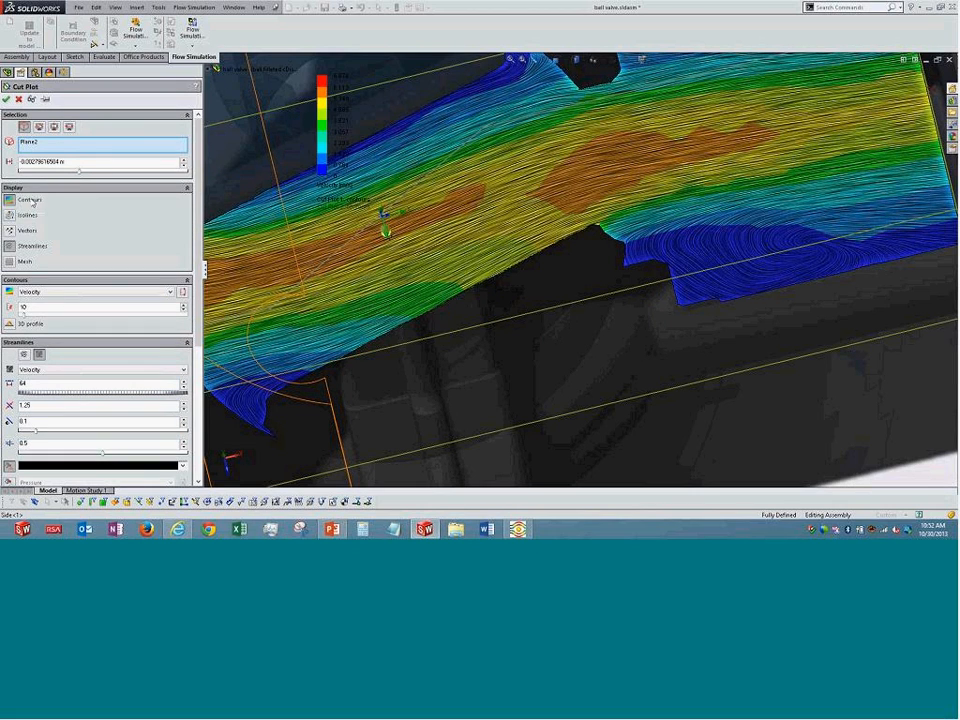
{"action": "left_click", "coordinate": [19, 99]}
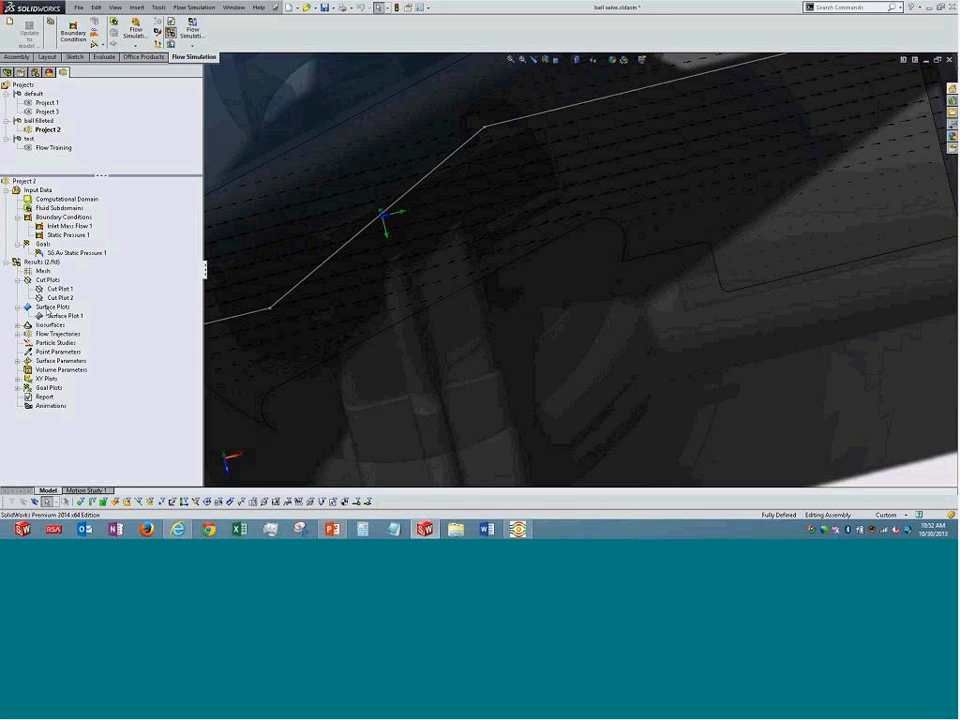
{"action": "left_click", "coordinate": [52, 289]}
{"action": "right_click", "coordinate": [52, 289]}
{"action": "left_click", "coordinate": [85, 311]}
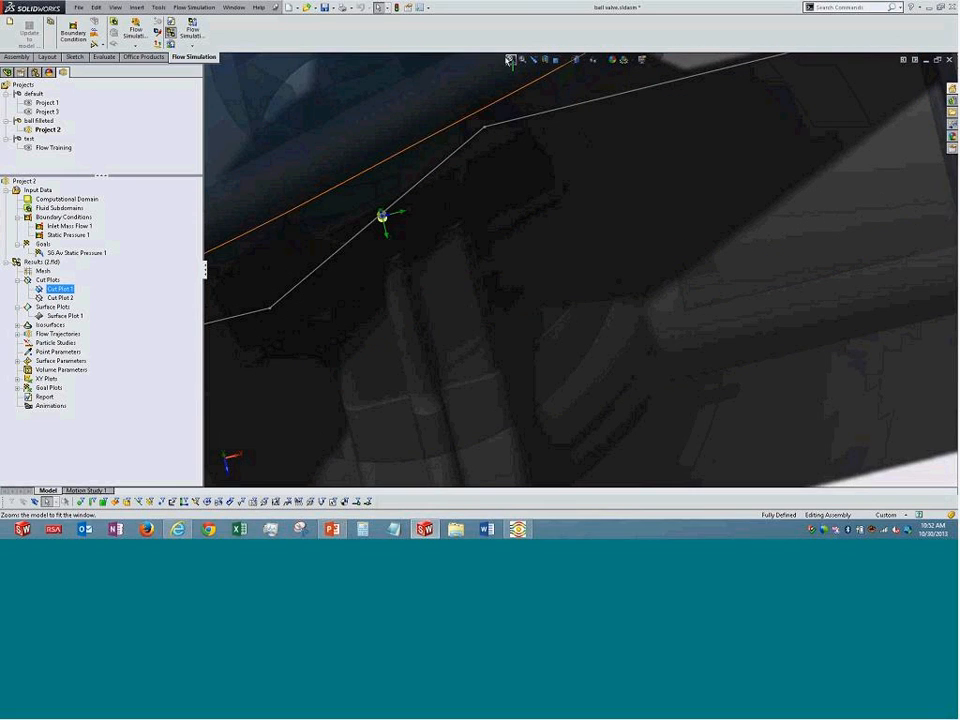
Show Surface Plot 1 on the complete valve model in an angled front view.
{"action": "left_click", "coordinate": [510, 60]}
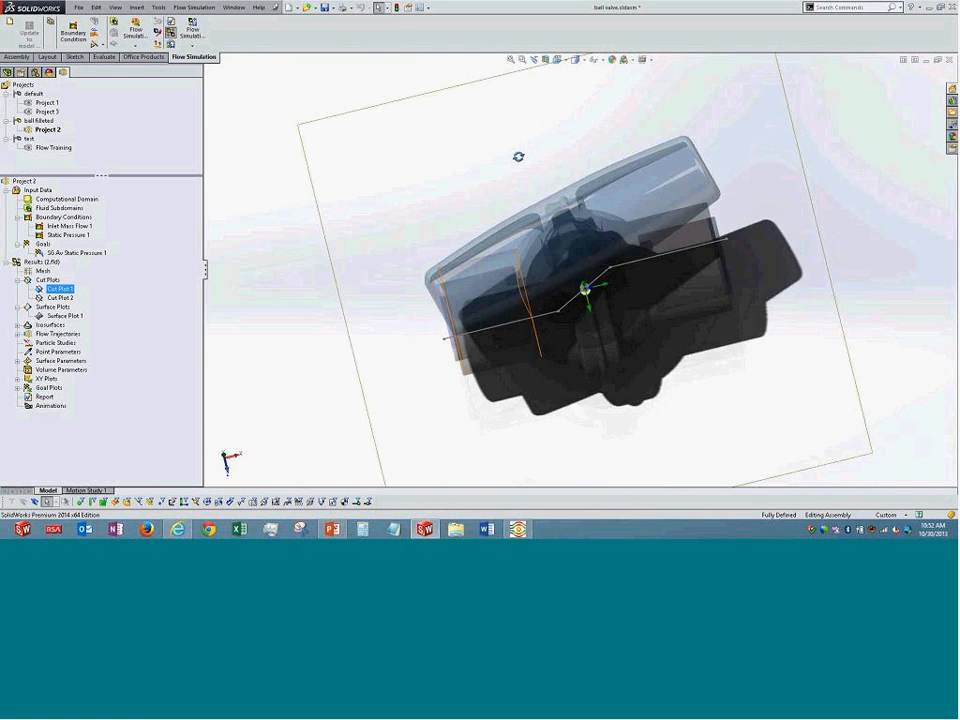
{"action": "middle_click_drag", "start_coordinate": [518, 157], "coordinate": [495, 300]}
{"action": "right_click", "coordinate": [68, 316]}
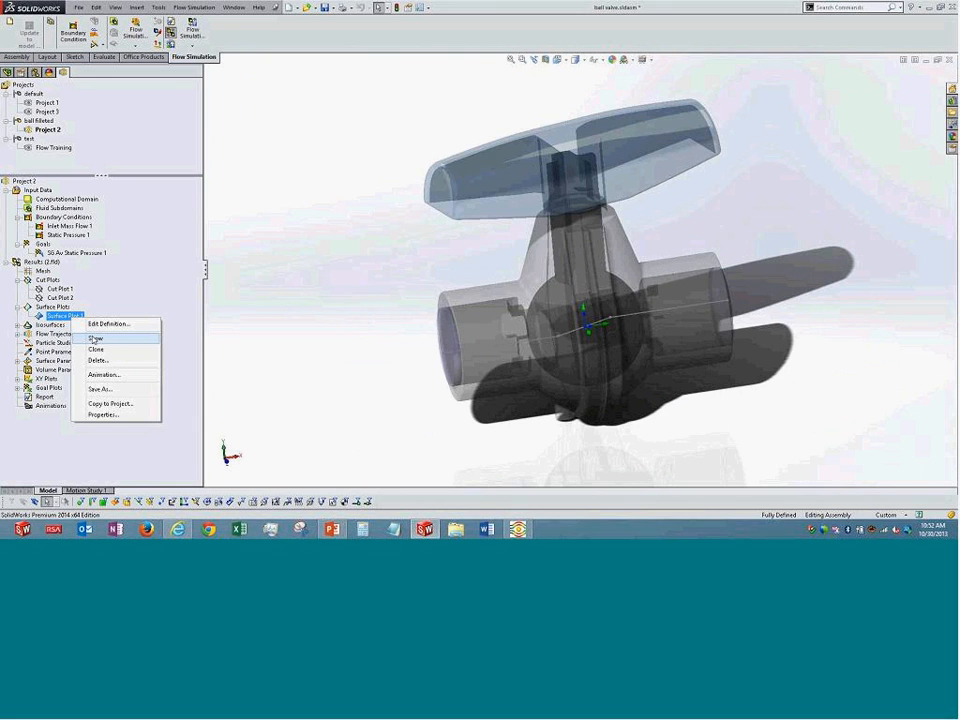
{"action": "left_click", "coordinate": [96, 339]}
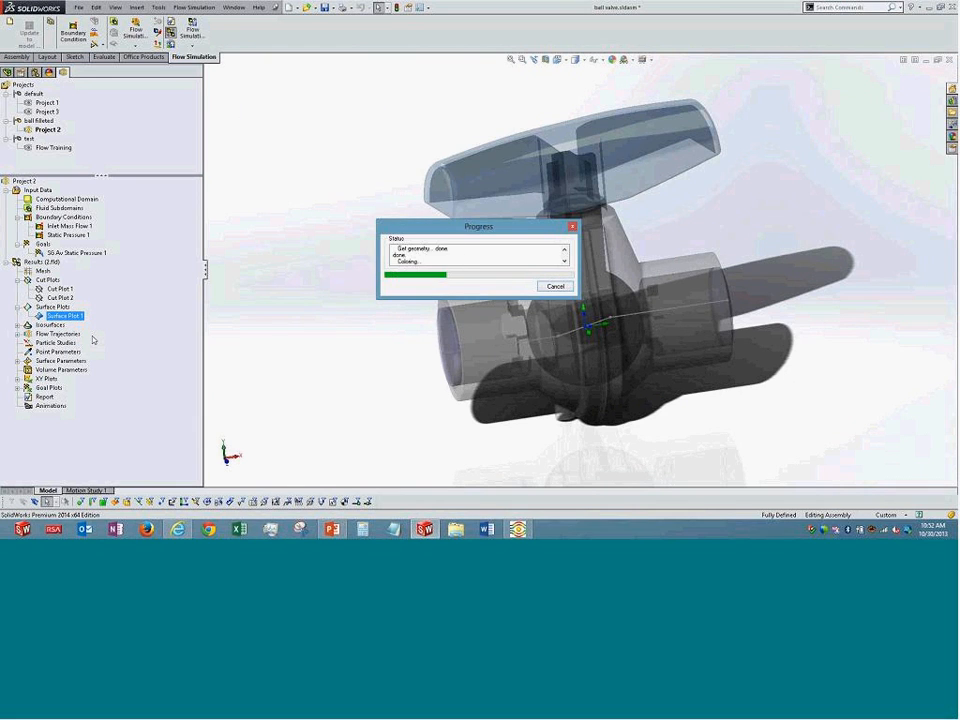
{"action": "left_click", "coordinate": [374, 412]}
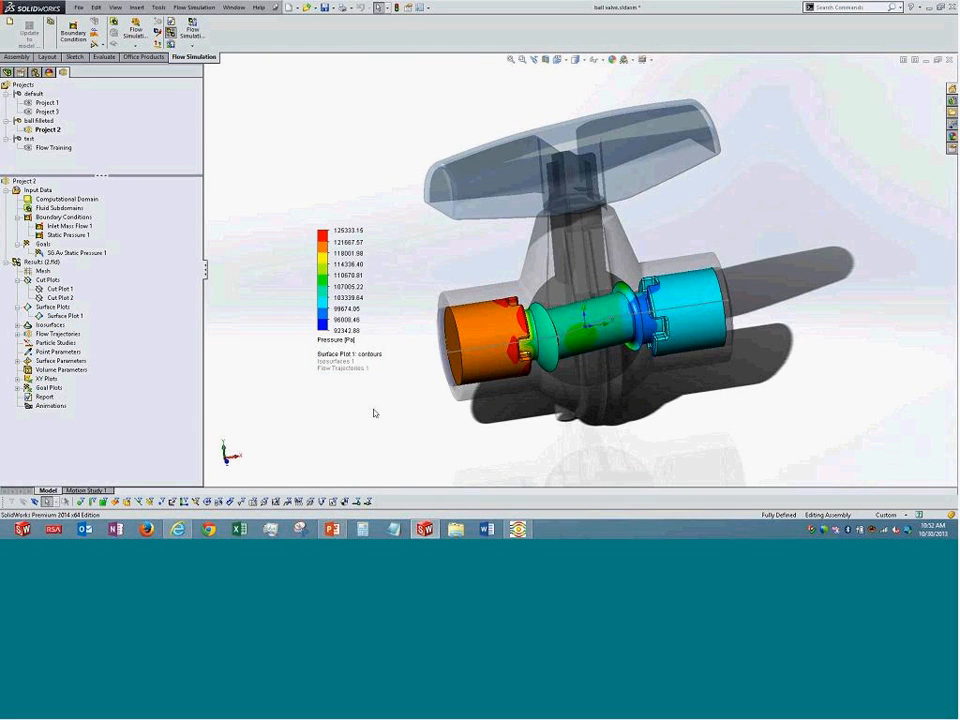
Set the parameter displayed by Surface Plot 1 to Velocity.
{"action": "left_click", "coordinate": [338, 341]}
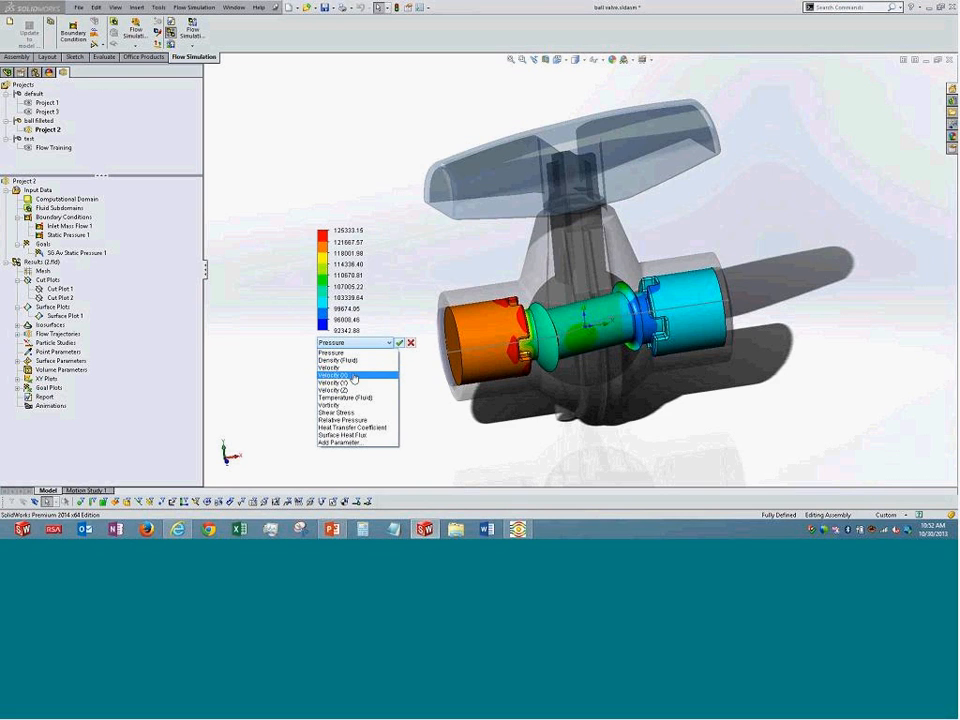
{"action": "left_click", "coordinate": [355, 368]}
{"action": "left_click", "coordinate": [296, 409]}
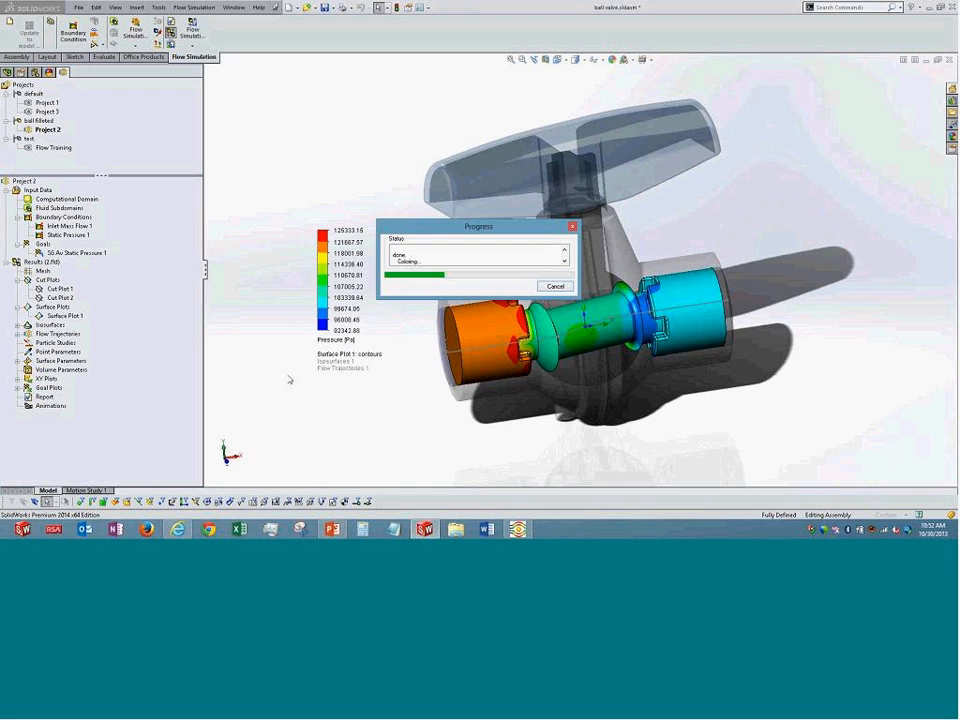
Hide Surface Plot 1 and show Isosurfaces 1 inside the valve.
{"action": "right_click", "coordinate": [53, 316]}
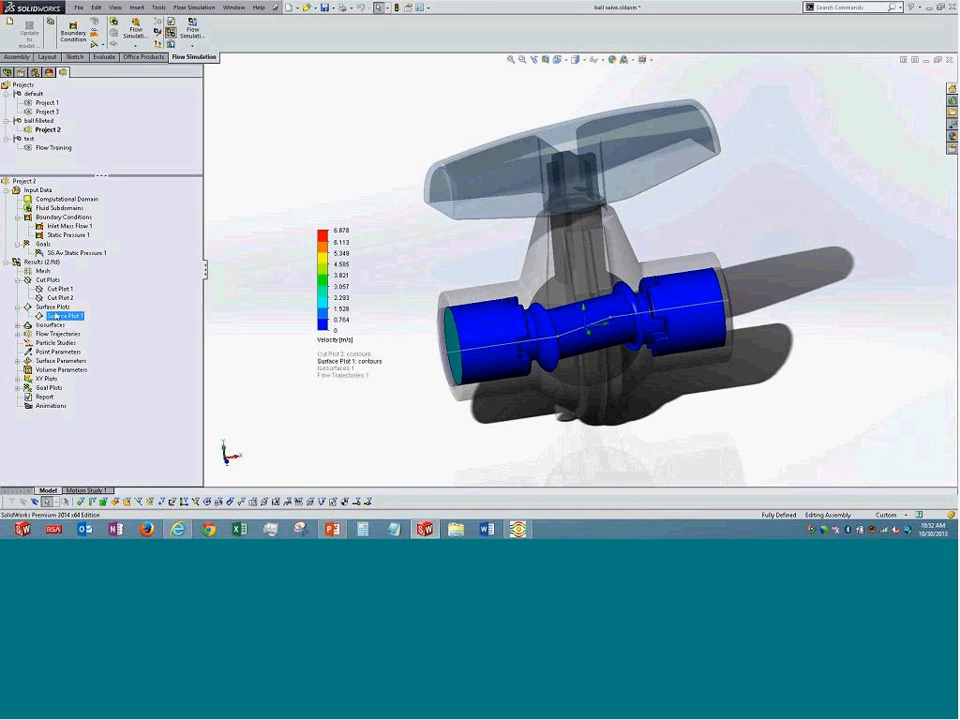
{"action": "left_click", "coordinate": [68, 330]}
{"action": "left_click", "coordinate": [18, 325]}
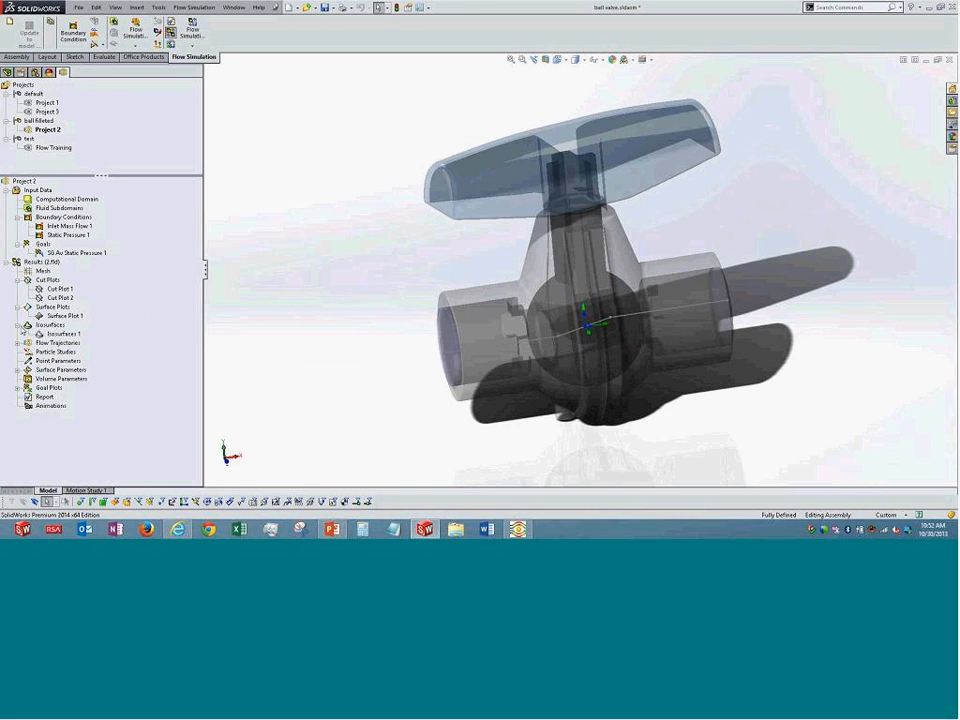
{"action": "right_click", "coordinate": [63, 336]}
{"action": "left_click", "coordinate": [84, 358]}
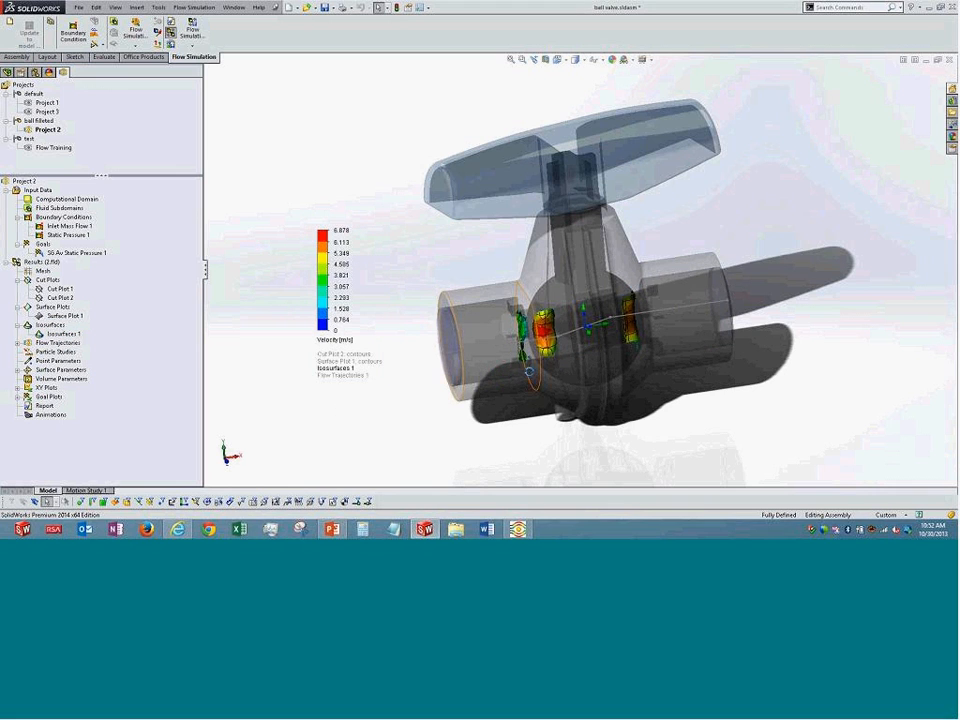
{"action": "middle_click_drag", "start_coordinate": [483, 367], "coordinate": [534, 368]}
Hide Isosurfaces 1 and show Flow Trajectories 1 through the valve passage.
{"action": "right_click", "coordinate": [64, 336]}
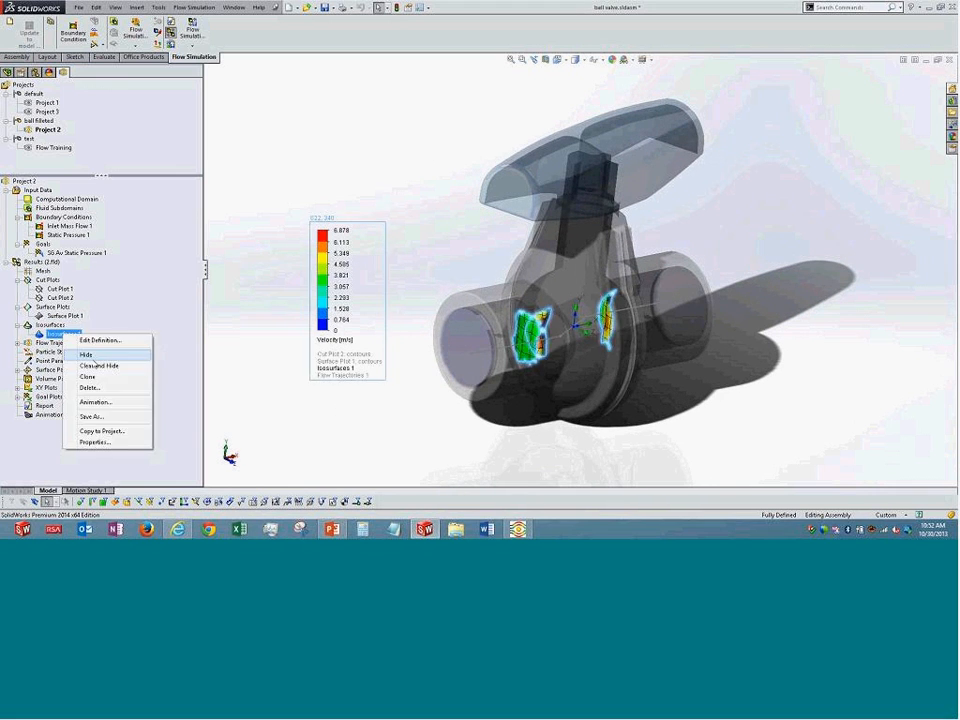
{"action": "left_click", "coordinate": [86, 355]}
{"action": "left_click", "coordinate": [17, 342]}
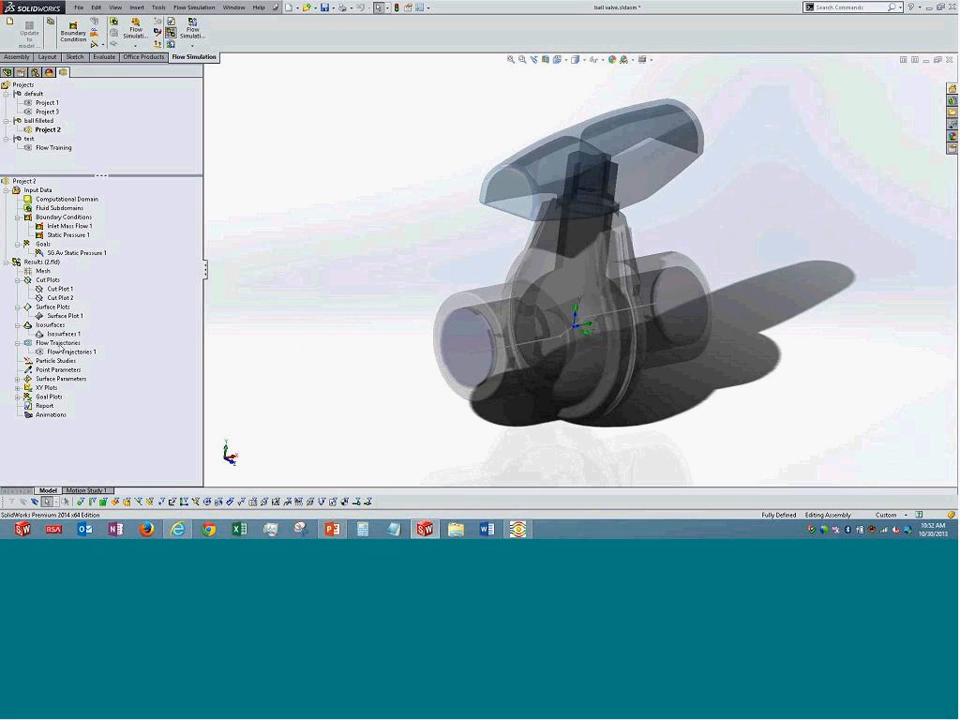
{"action": "right_click", "coordinate": [72, 352]}
{"action": "left_click", "coordinate": [83, 371]}
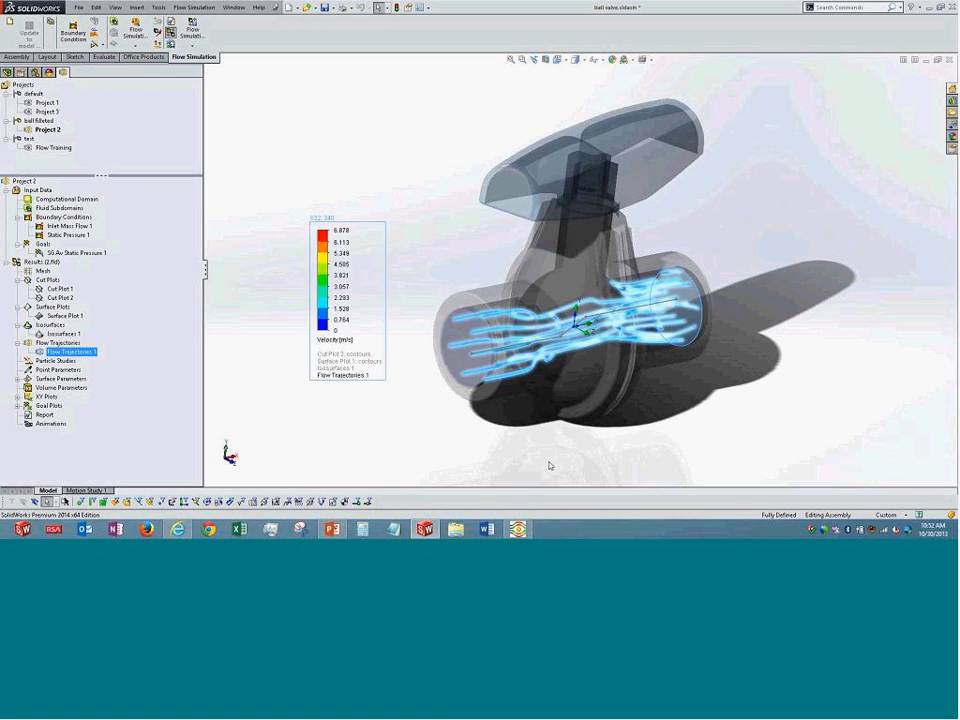
{"action": "mouse_move", "coordinate": [578, 439]}
{"action": "middle_mouse_down"}
{"action": "mouse_move", "coordinate": [542, 448]}
{"action": "mouse_move", "coordinate": [516, 324]}
{"action": "mouse_move", "coordinate": [526, 296]}
{"action": "mouse_move", "coordinate": [561, 429]}
{"action": "middle_mouse_up"}
{"action": "scroll", "coordinate": [520, 320], "scroll_direction": "down", "scroll_amount": 4}
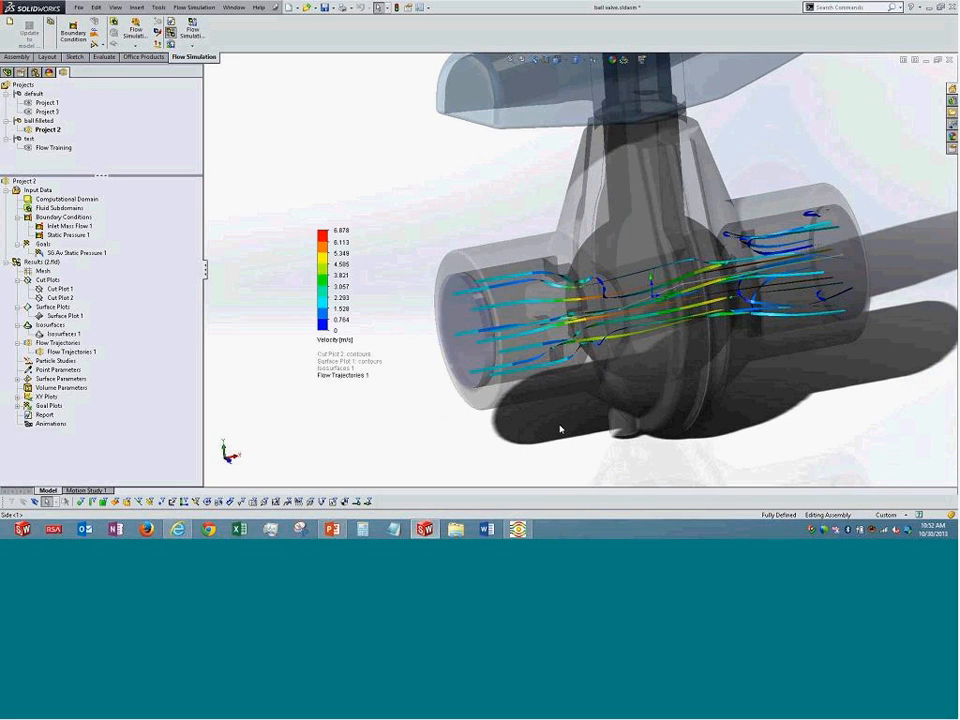
Change the appearance of Flow Trajectories 1 to Lines with Arrows and apply it.
{"action": "right_click", "coordinate": [72, 352]}
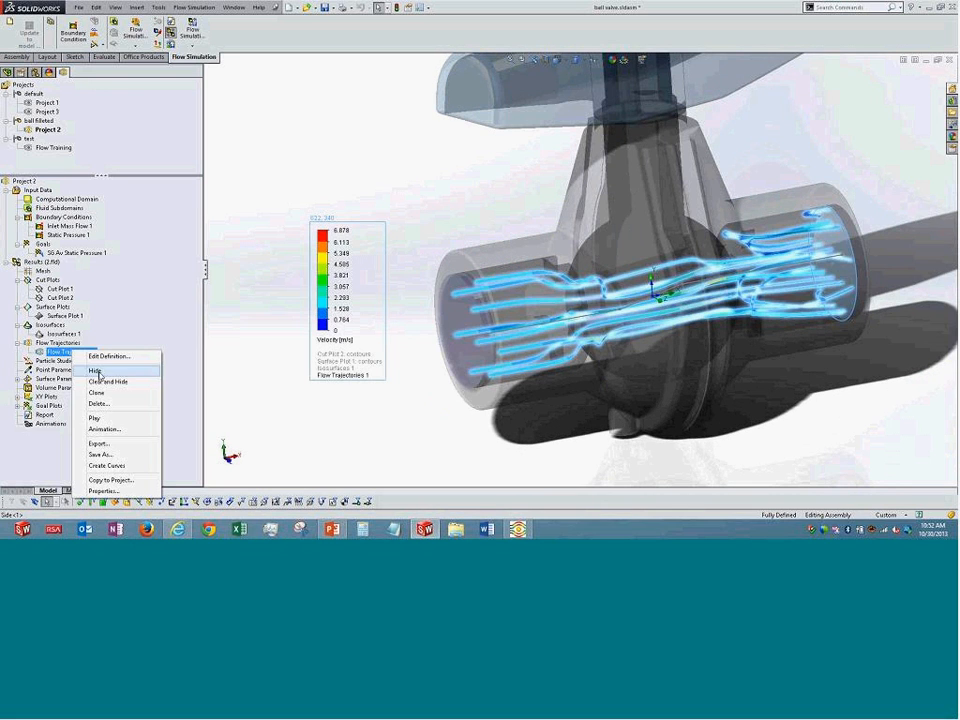
{"action": "left_click", "coordinate": [108, 357]}
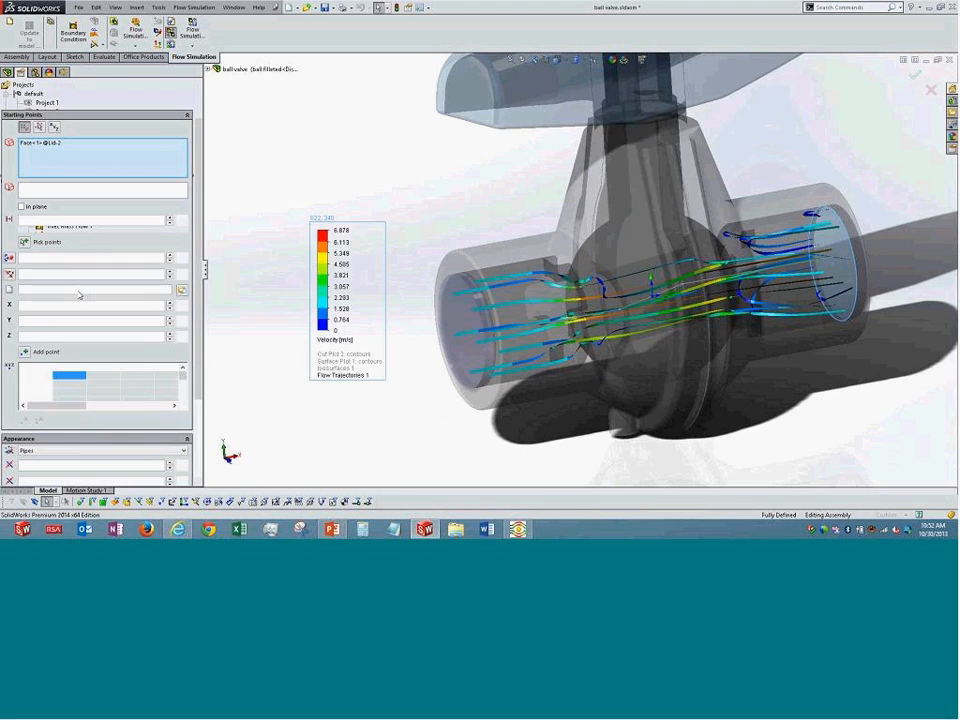
{"action": "left_click", "coordinate": [73, 247]}
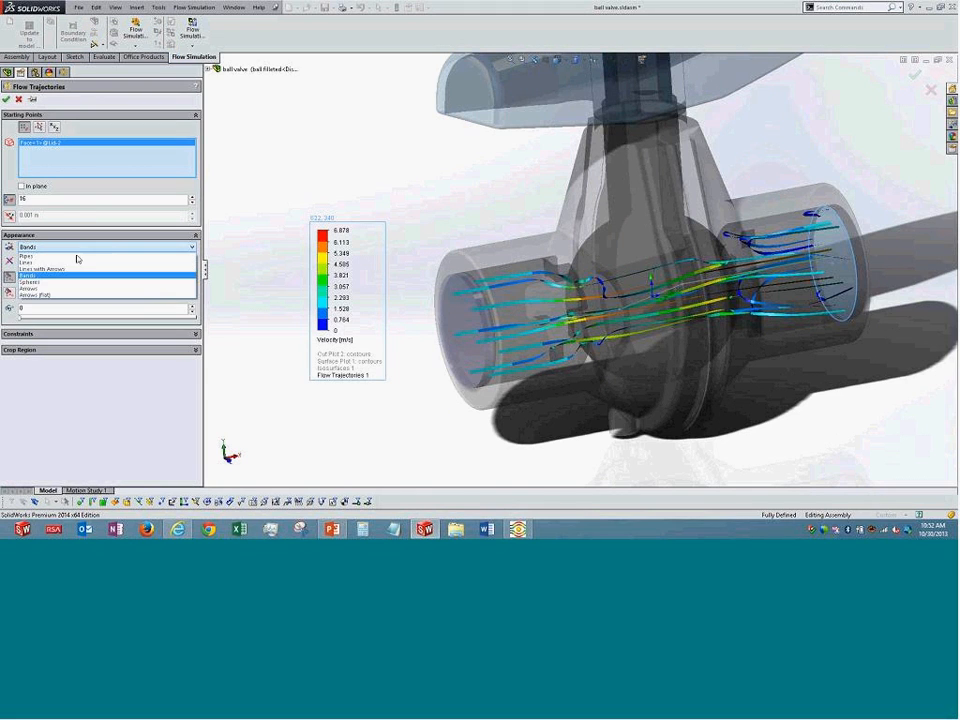
{"action": "left_click", "coordinate": [40, 266]}
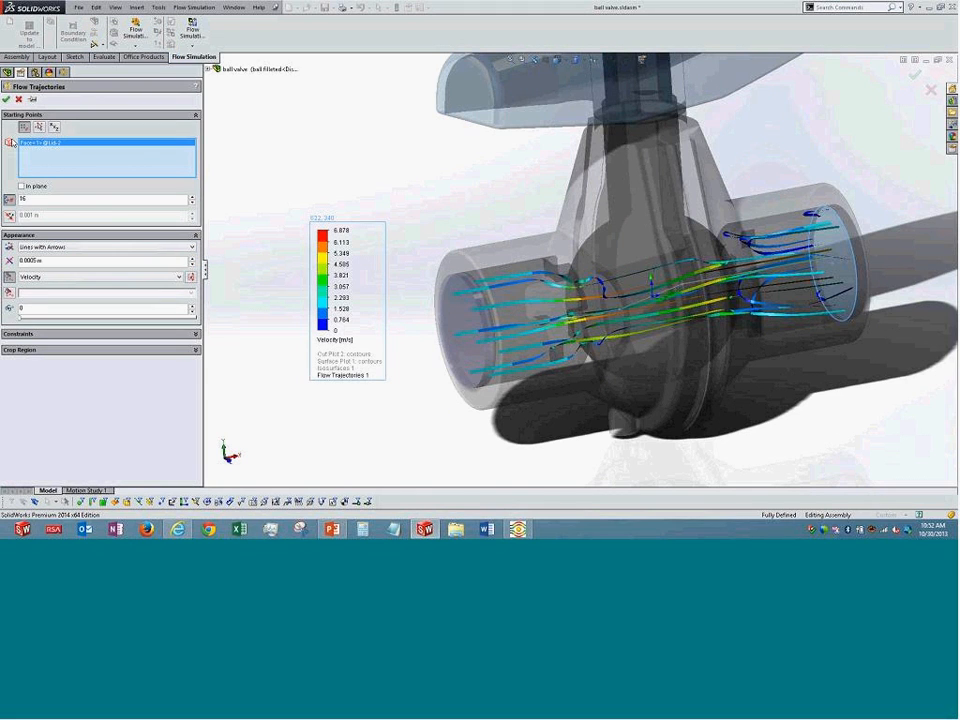
{"action": "left_click", "coordinate": [6, 100]}
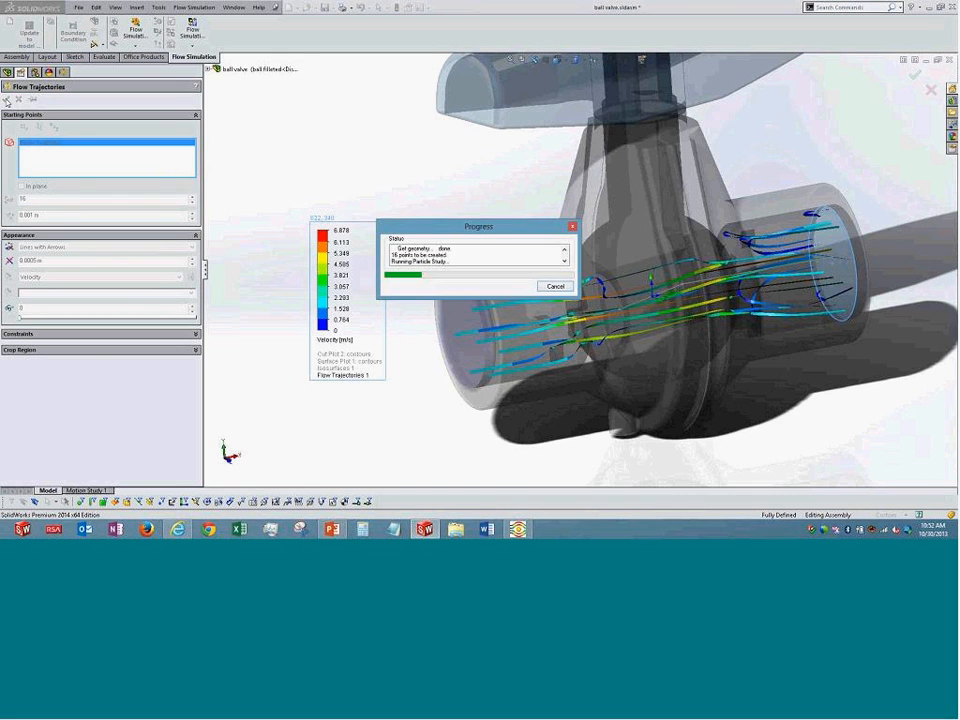
Play the animation of Flow Trajectories 1 through the valve and stop it after viewing the arrows' motion.
{"action": "right_click", "coordinate": [60, 352]}
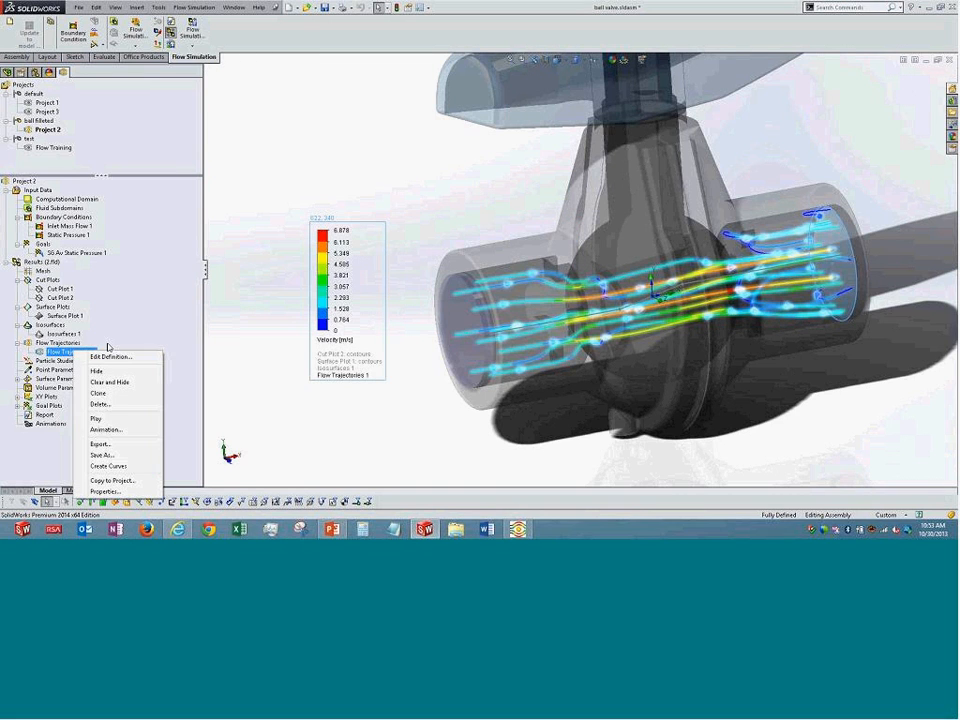
{"action": "left_click", "coordinate": [96, 418]}
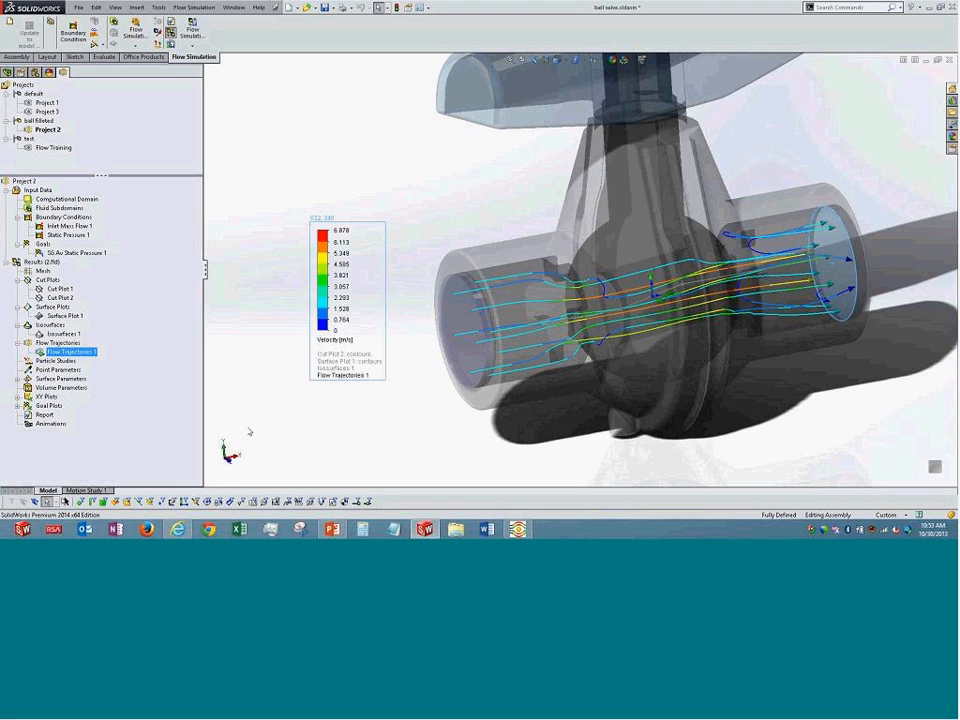
{"action": "right_click", "coordinate": [95, 352]}
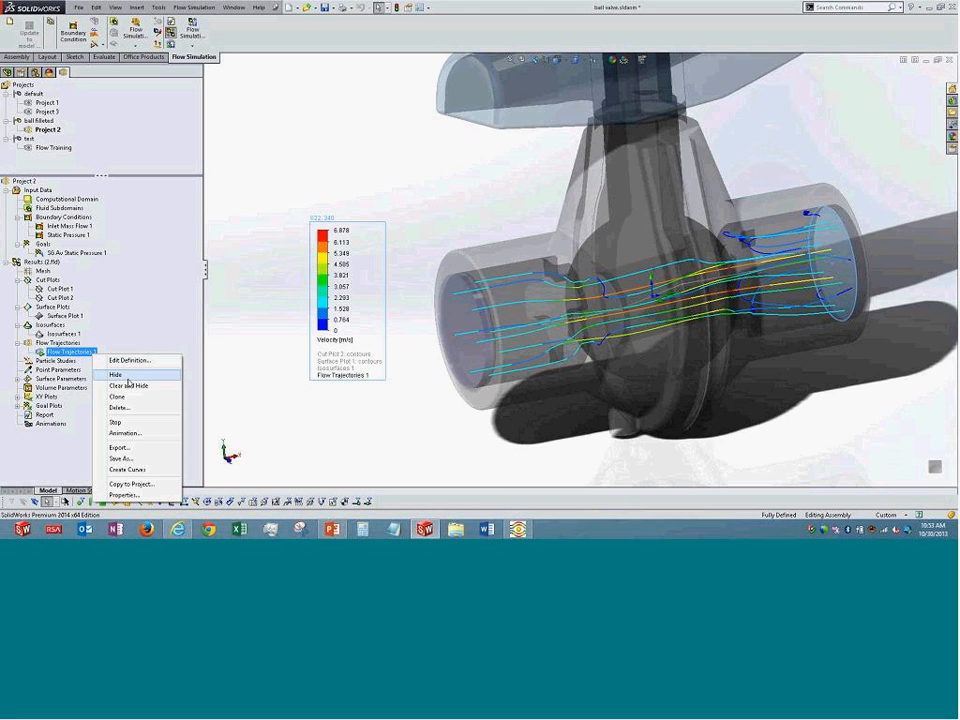
{"action": "left_click", "coordinate": [120, 422]}
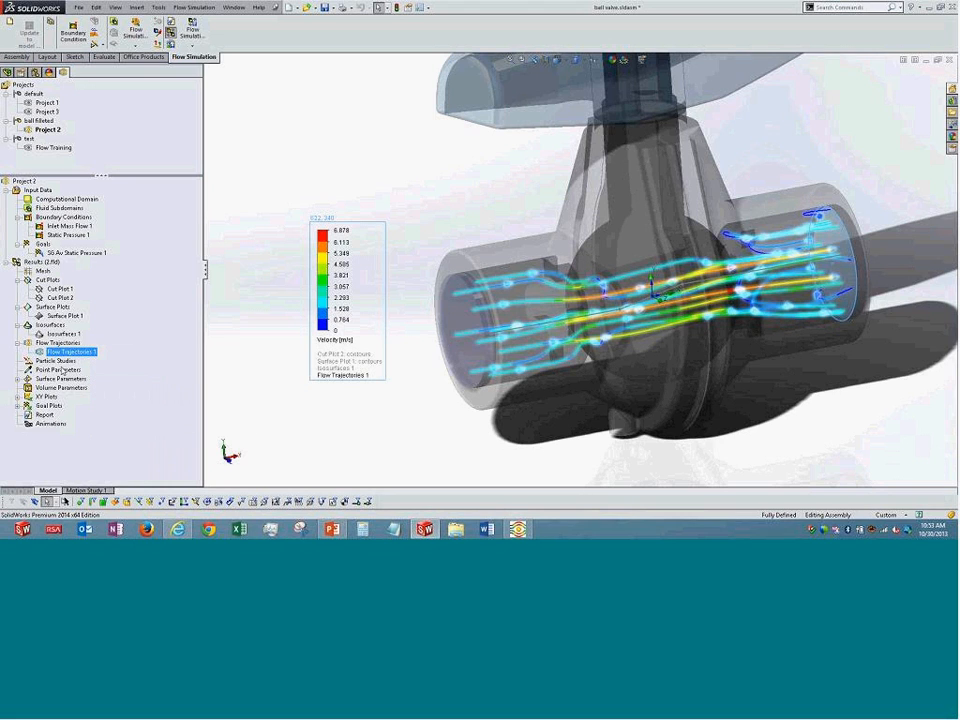
{"action": "left_click", "coordinate": [58, 360]}
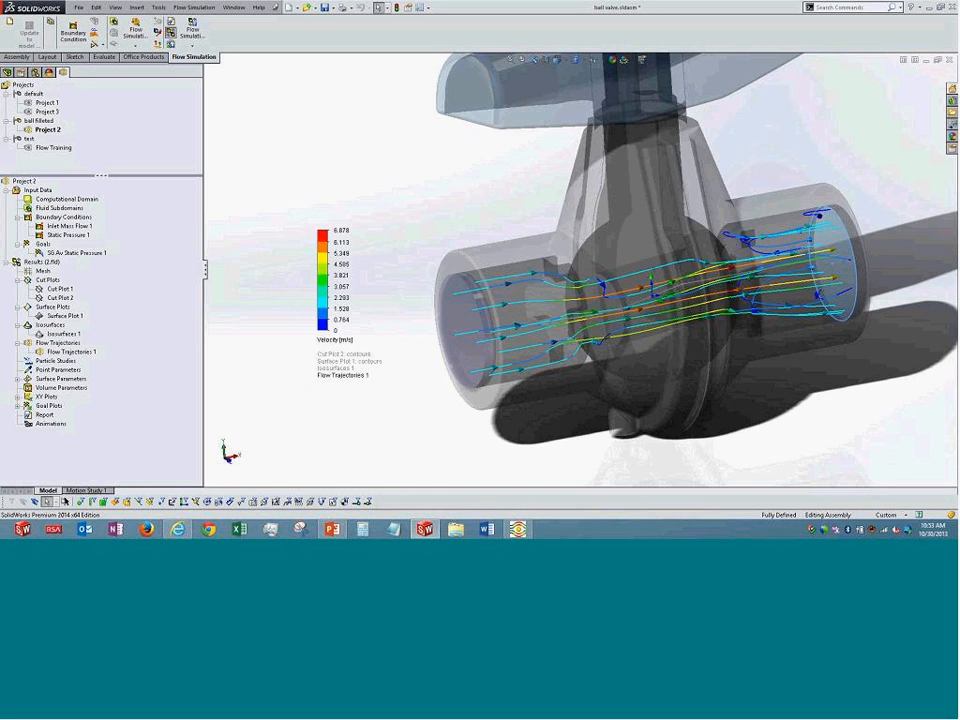
Show the local and integral results of Surface Parameters 1 on the lid face, examine the pressure values, and close the definition.
{"action": "double_click", "coordinate": [62, 380]}
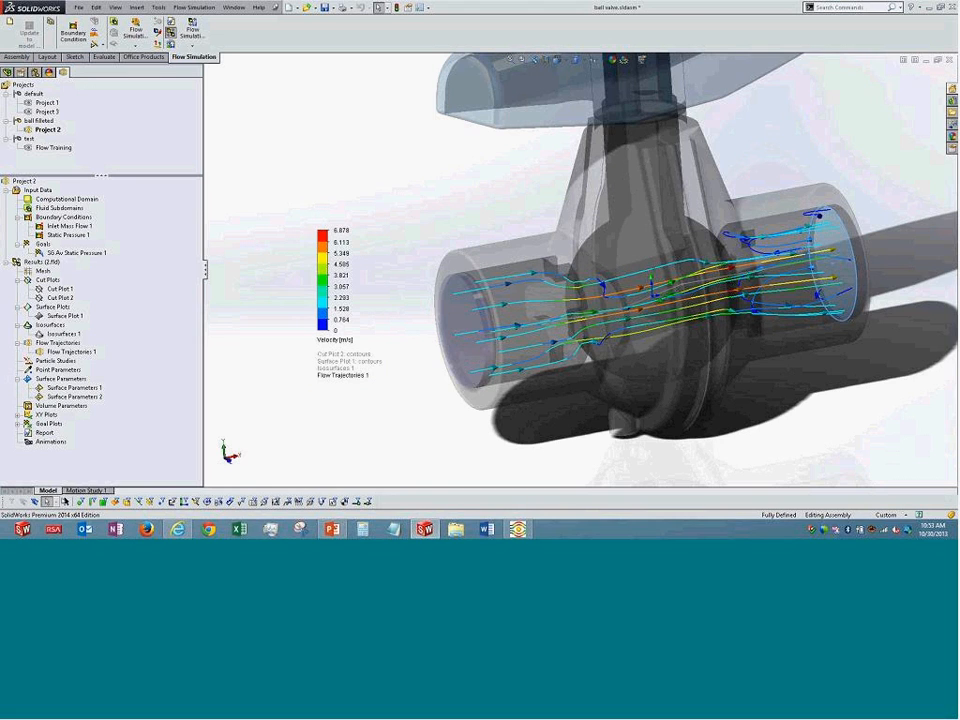
{"action": "right_click", "coordinate": [75, 387]}
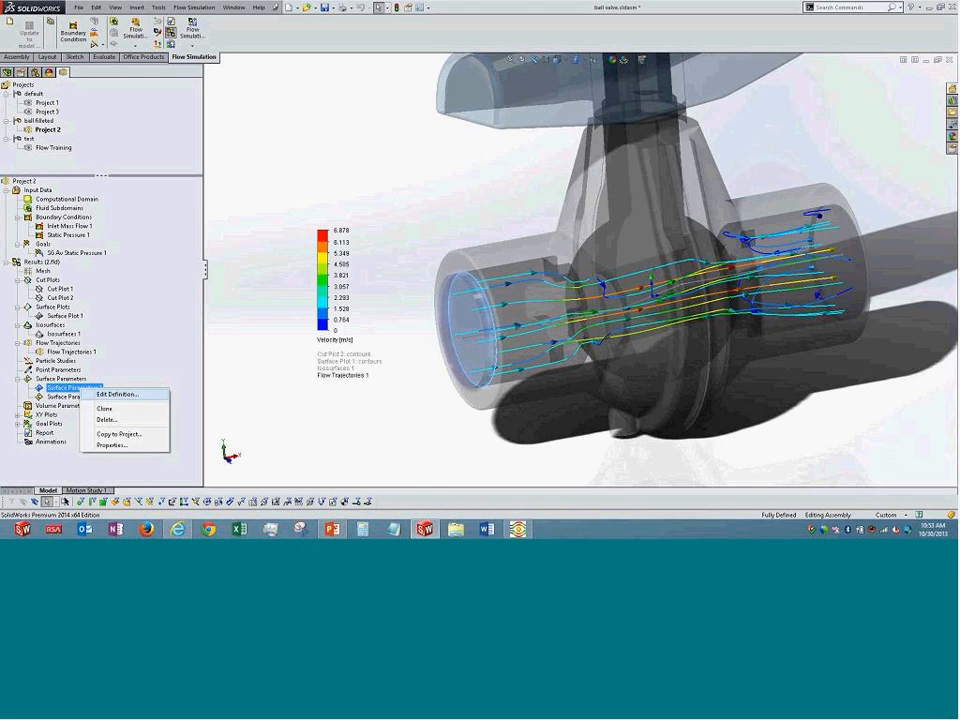
{"action": "left_click", "coordinate": [107, 426]}
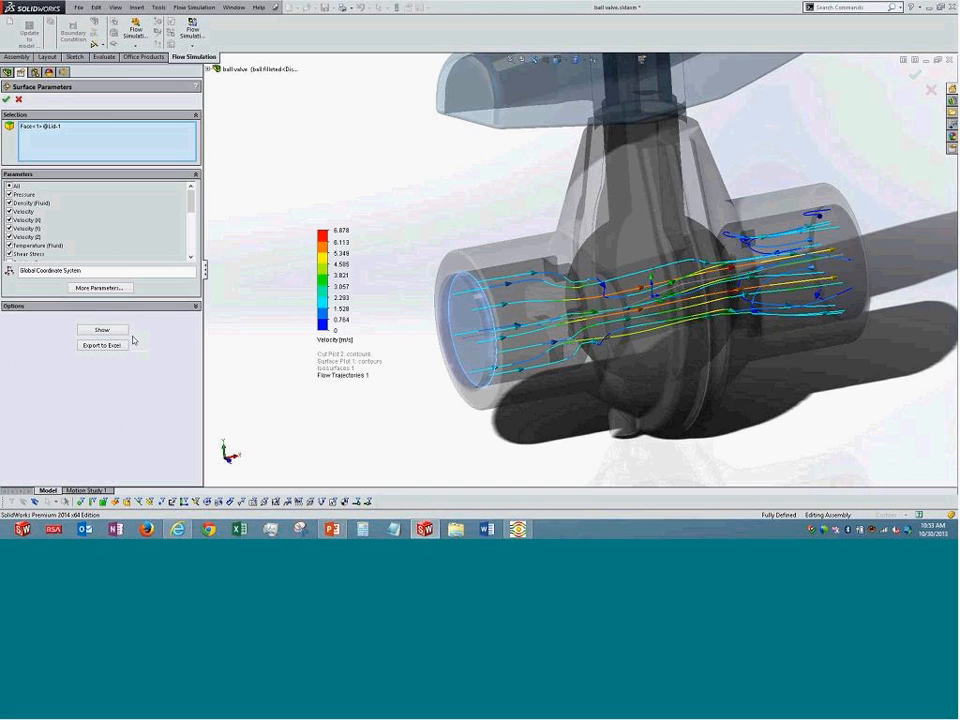
{"action": "left_click_drag", "start_coordinate": [191, 203], "coordinate": [195, 220]}
{"action": "scroll", "coordinate": [195, 220], "scroll_direction": "down", "scroll_amount": 3}
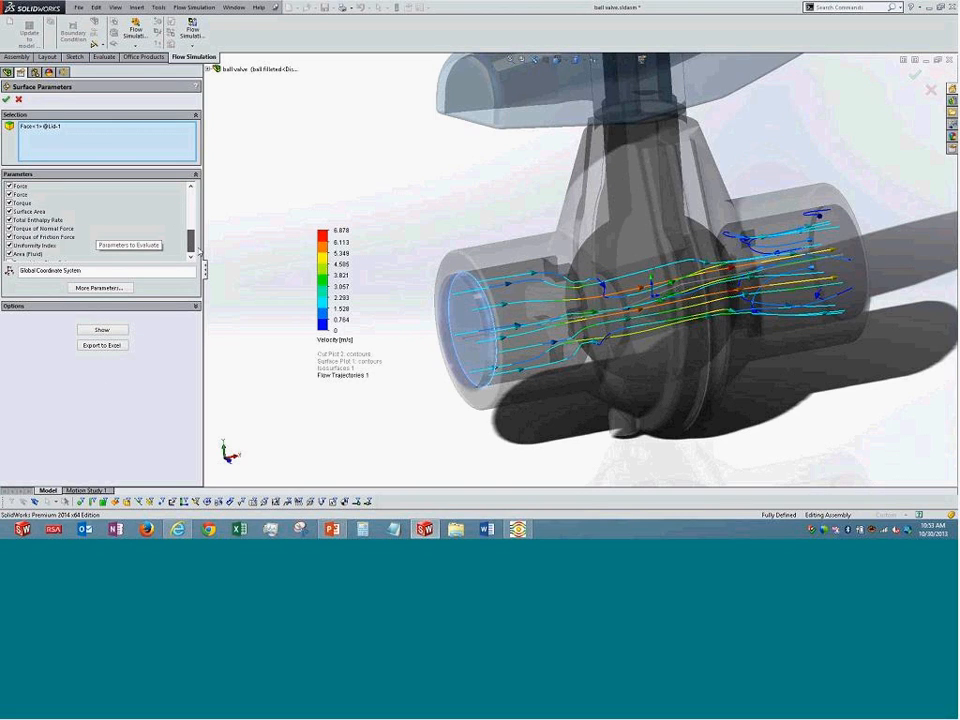
{"action": "left_click", "coordinate": [104, 331]}
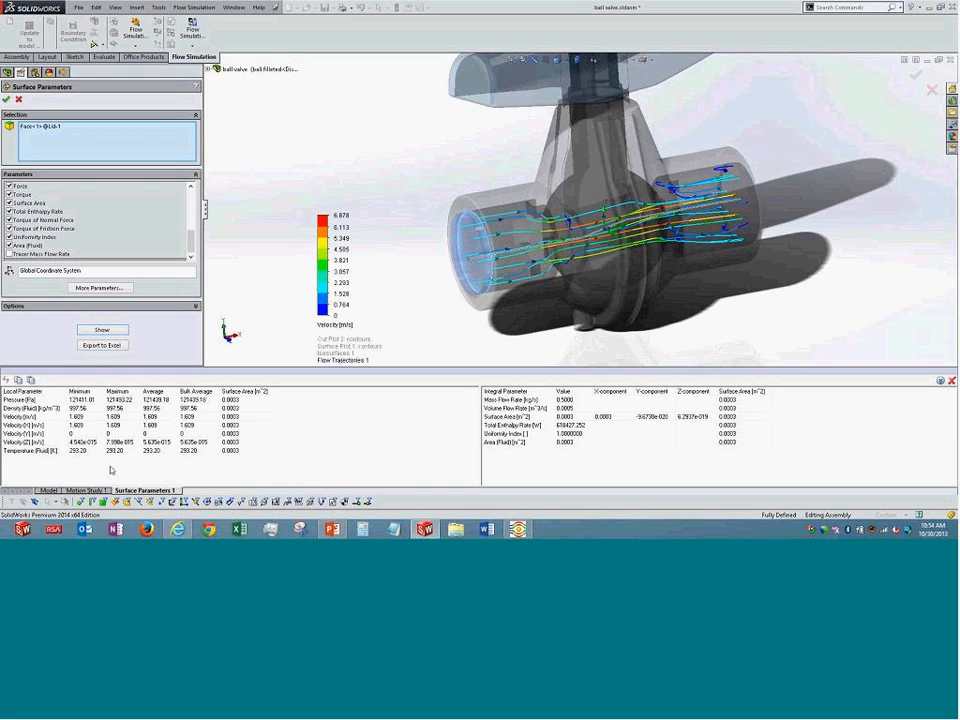
{"action": "left_click", "coordinate": [95, 401]}
{"action": "left_click", "coordinate": [88, 400]}
{"action": "left_click", "coordinate": [17, 100]}
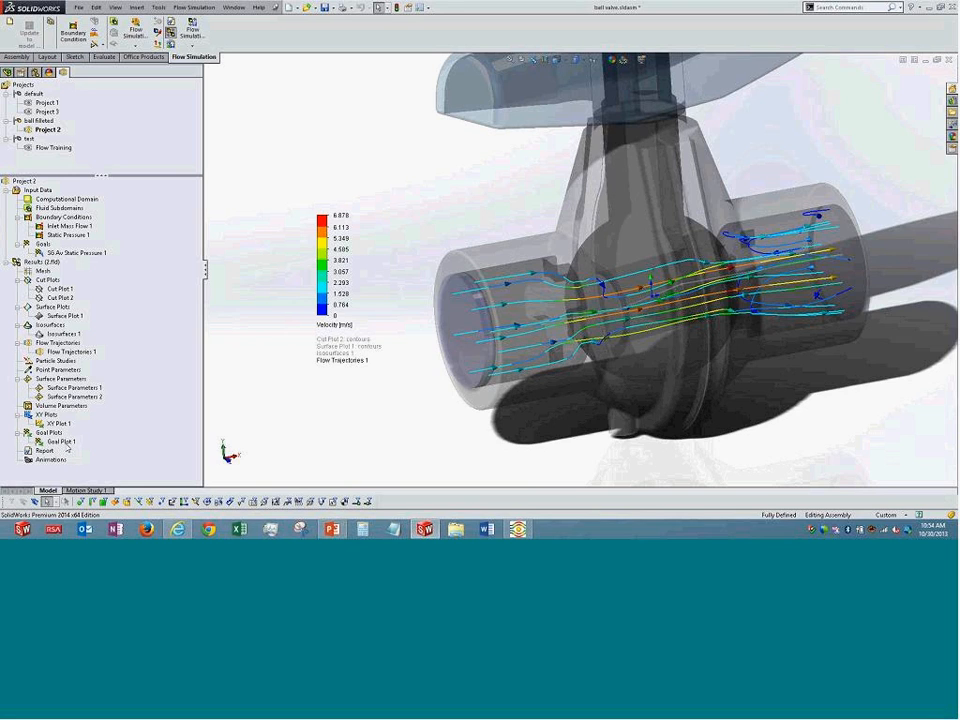
Show Goal Plot 1 for SG Av Static Pressure 1 as a table and a chart, then close it.
{"action": "right_click", "coordinate": [64, 442]}
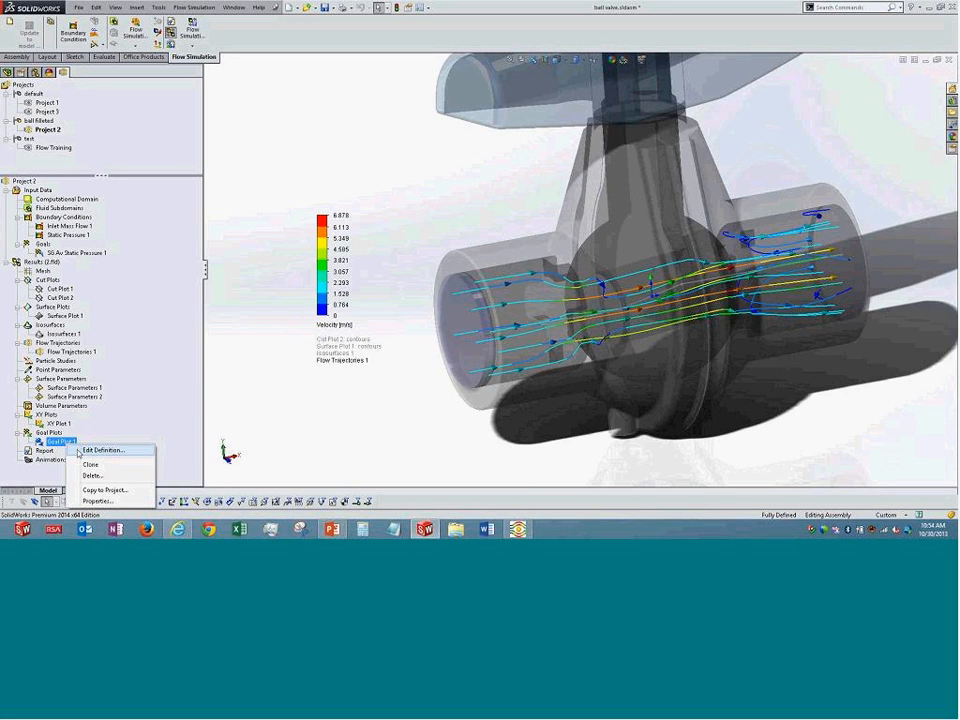
{"action": "left_click", "coordinate": [100, 450]}
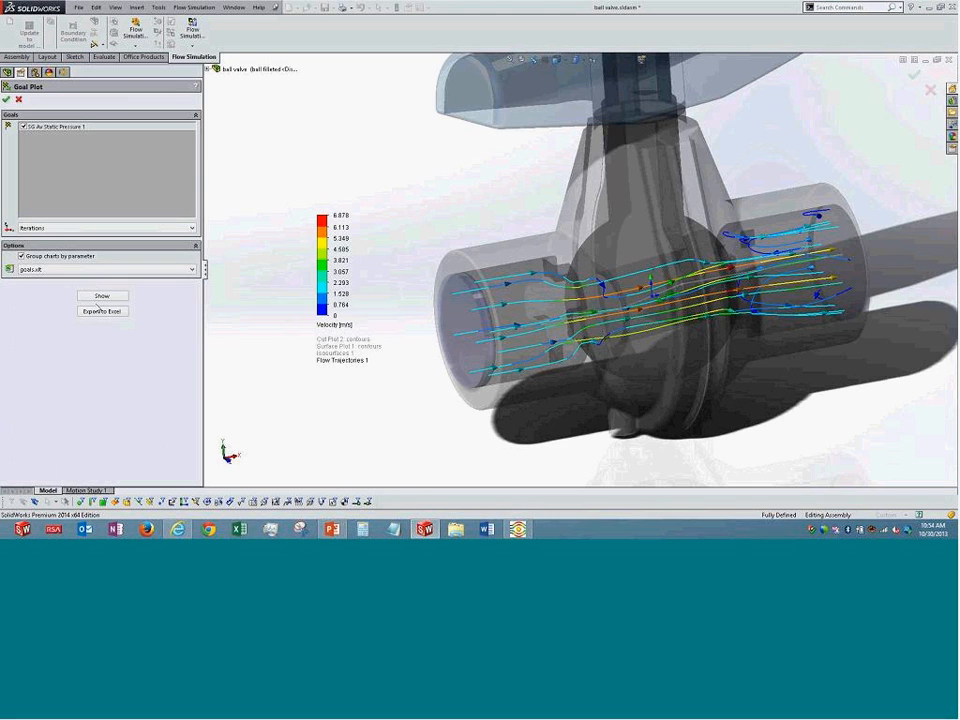
{"action": "left_click", "coordinate": [100, 297]}
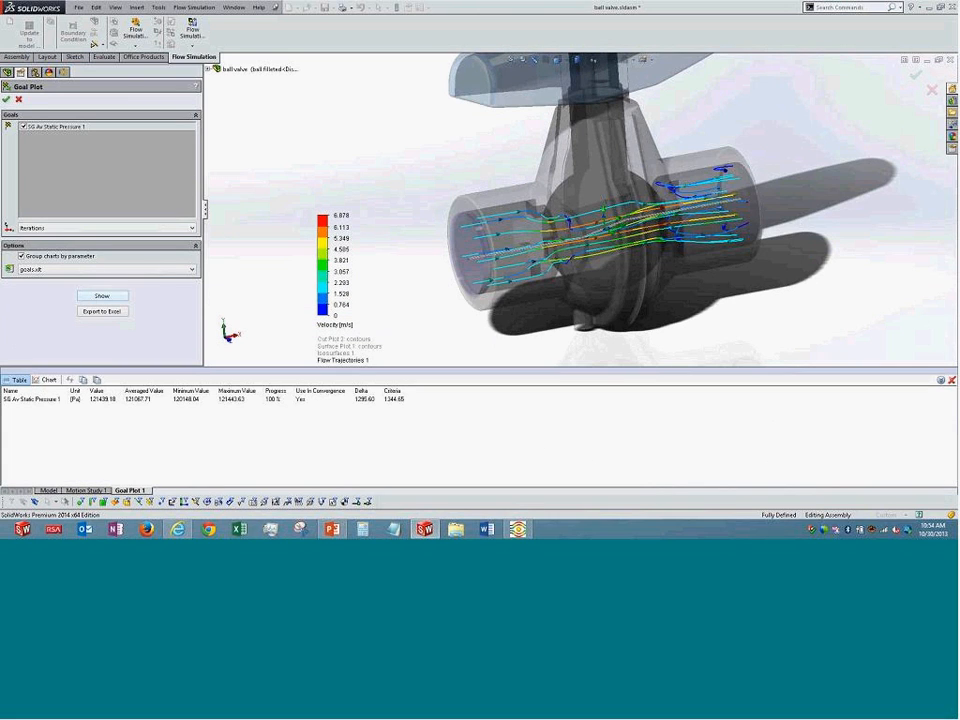
{"action": "left_click", "coordinate": [46, 380]}
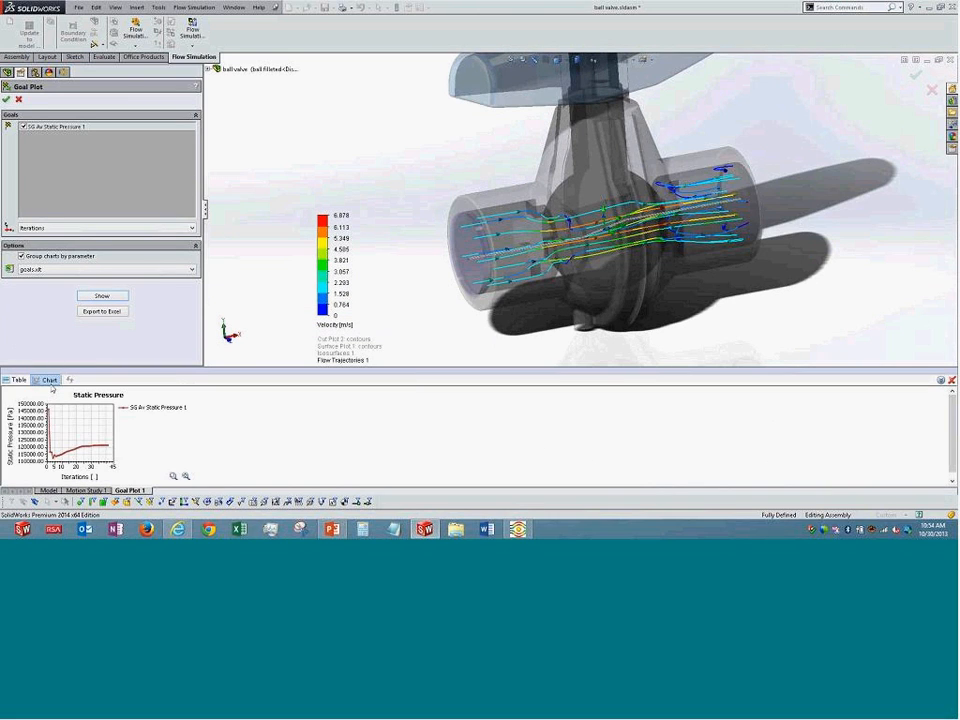
{"action": "left_click", "coordinate": [18, 99]}
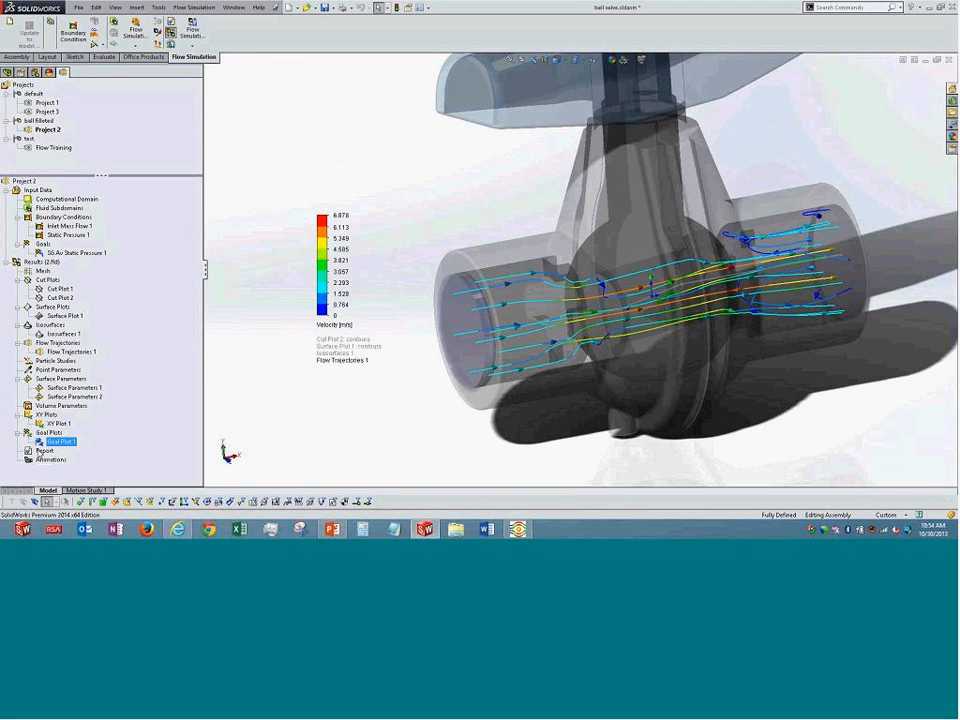
{"action": "right_click", "coordinate": [42, 450]}
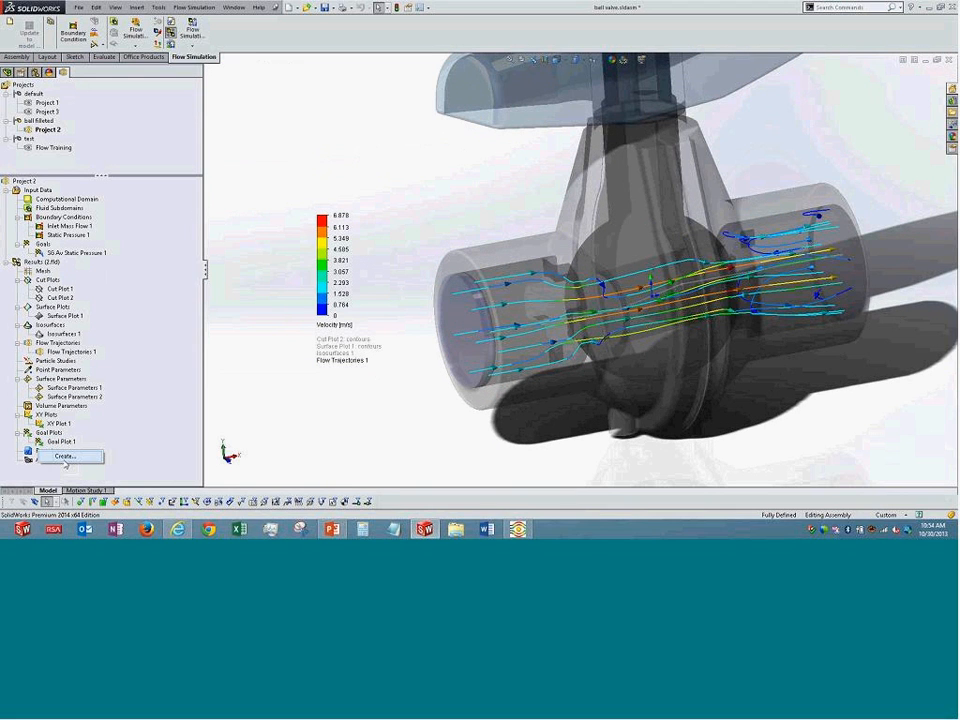
{"action": "left_click", "coordinate": [170, 269]}
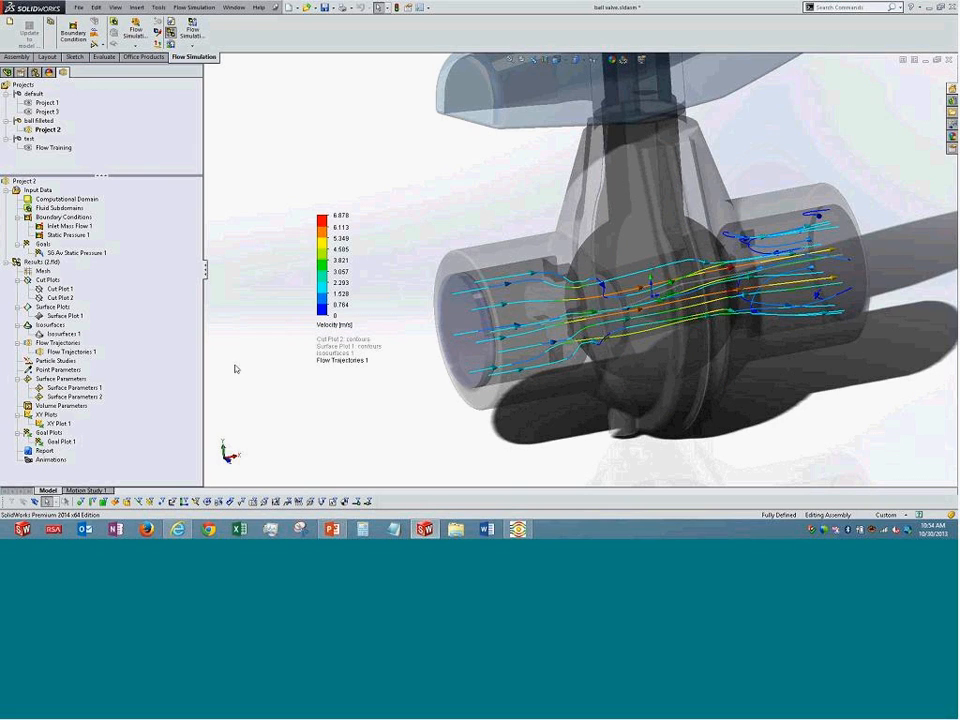
Fit the valve in view, close the ball valve assembly, and open the recent file heat exchanger.sldasm.
{"action": "left_click", "coordinate": [509, 59]}
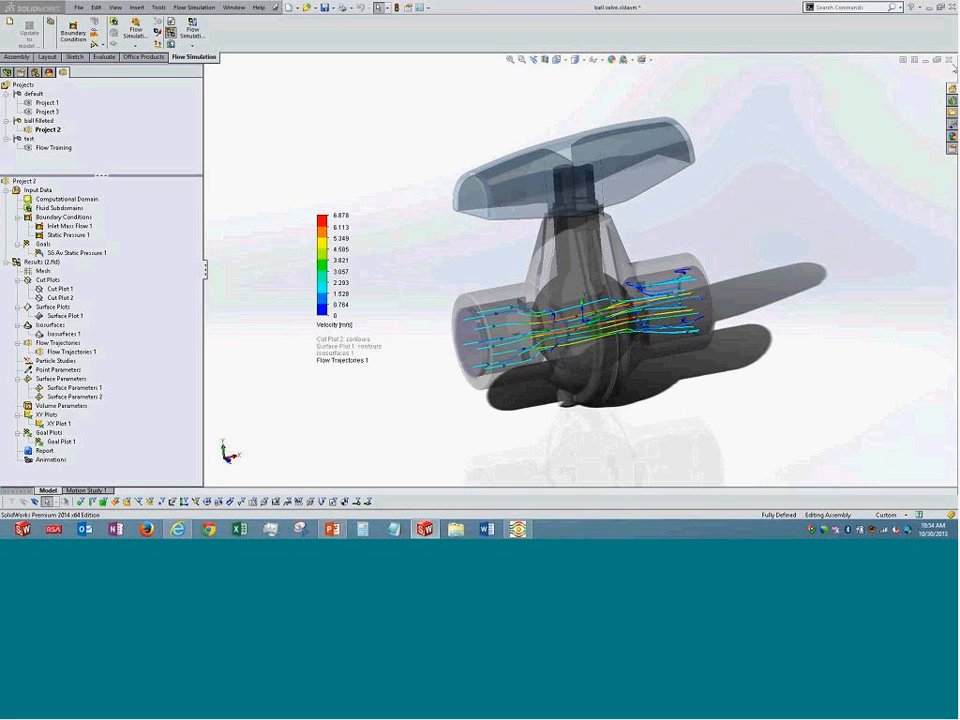
{"action": "left_click", "coordinate": [497, 280]}
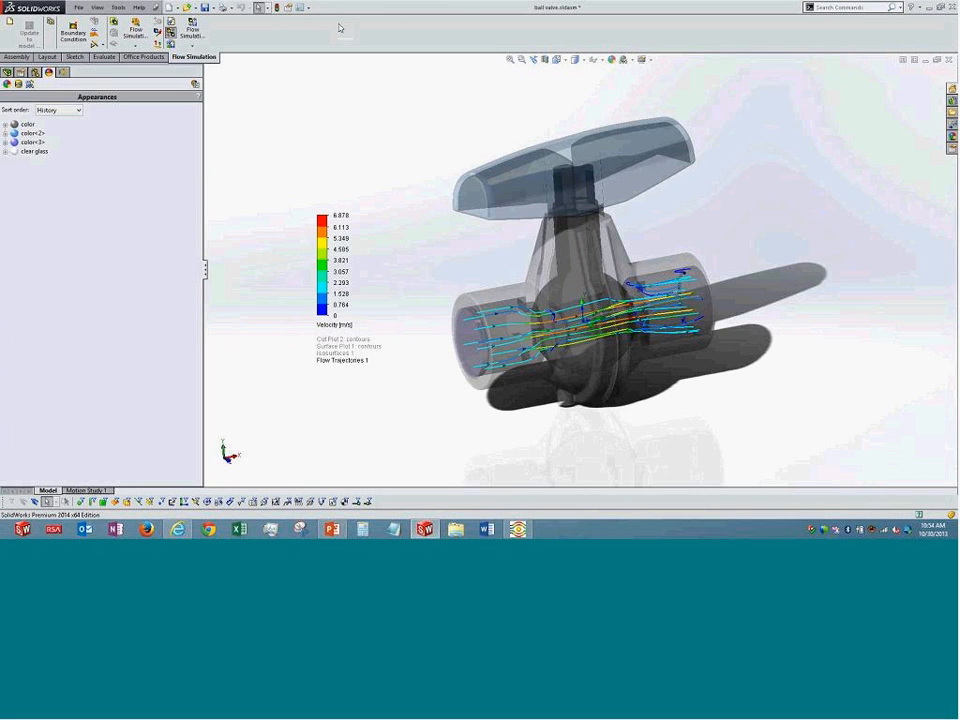
{"action": "left_click", "coordinate": [78, 7]}
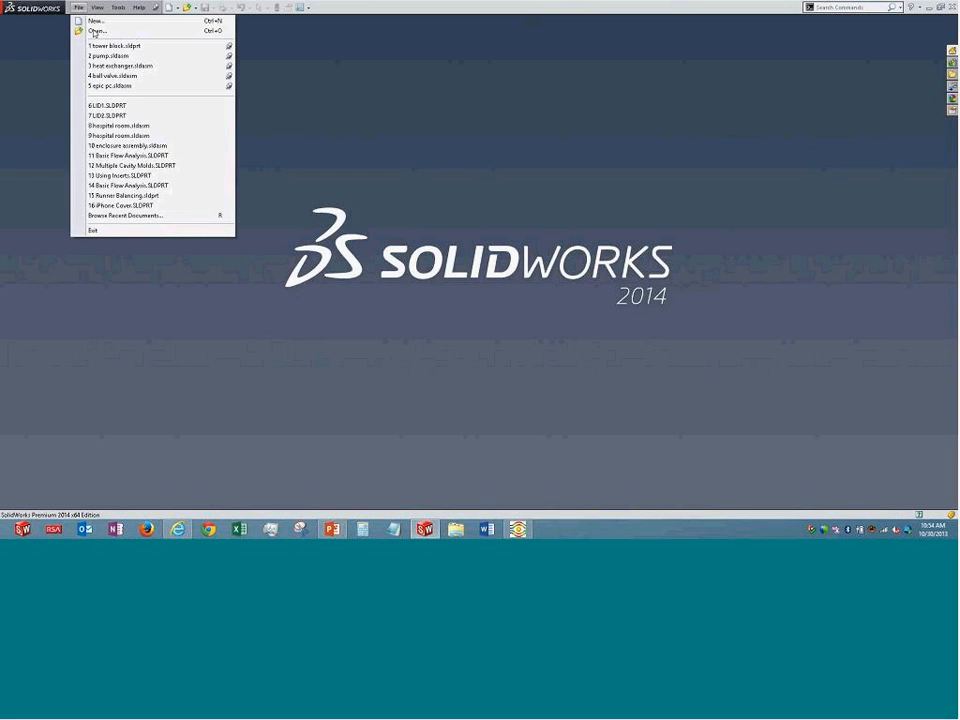
{"action": "left_click", "coordinate": [132, 66]}
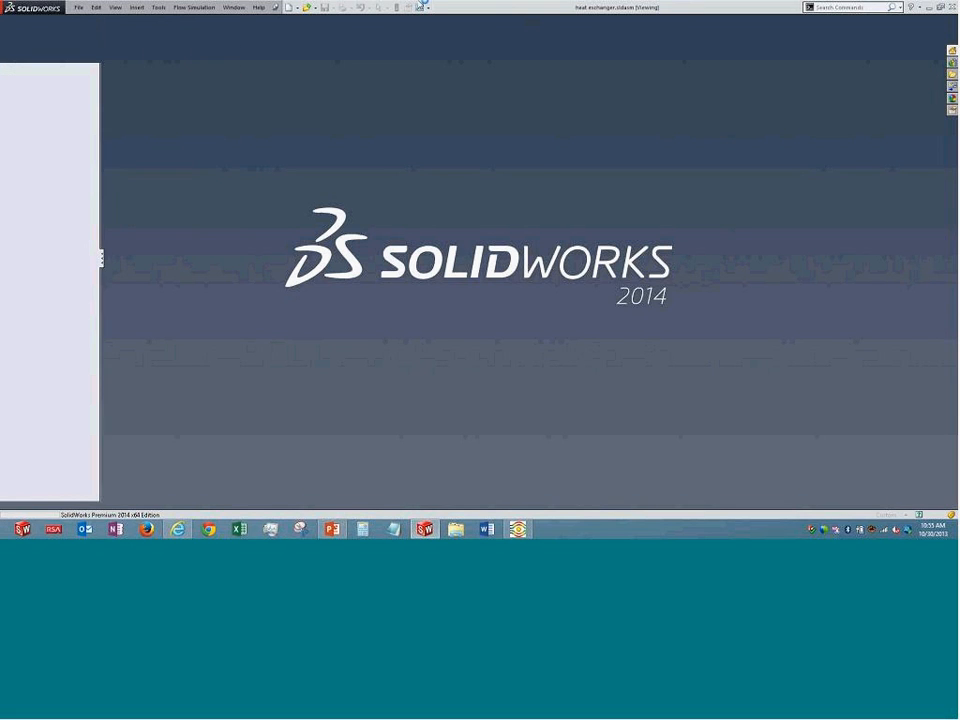
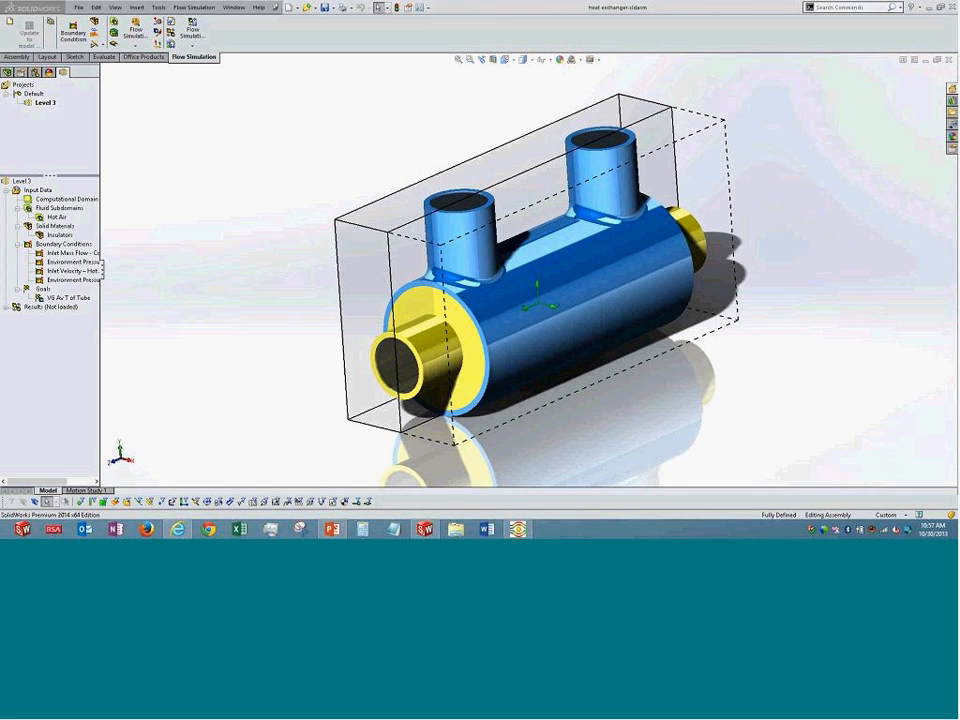
Expand the results of the heat exchanger's Level 3 project and check its initial mesh settings without changing them.
{"action": "left_click", "coordinate": [7, 307]}
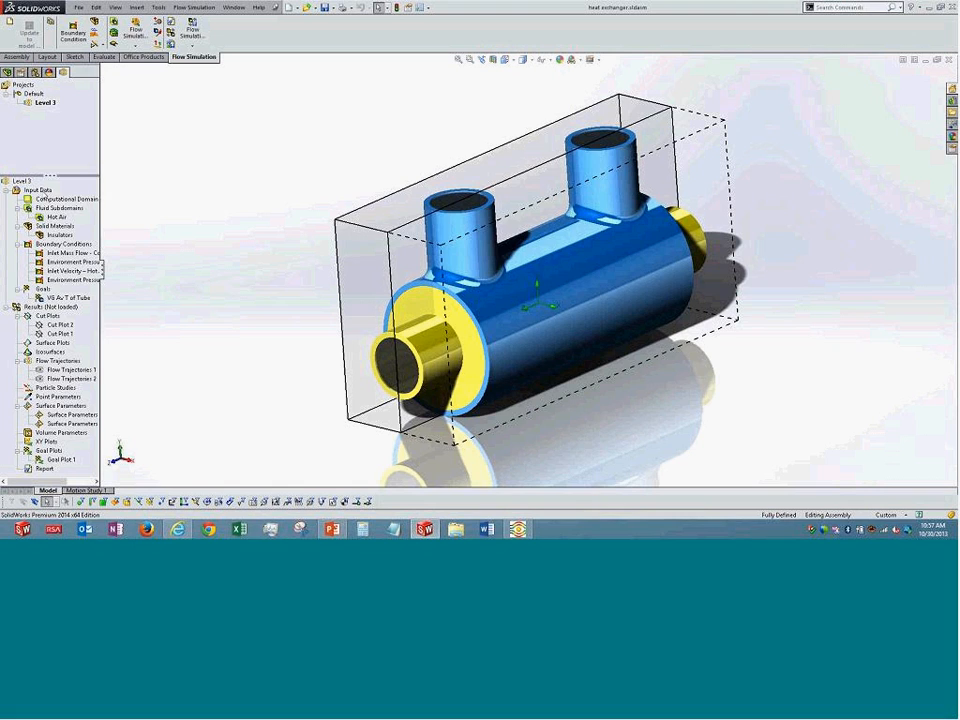
{"action": "right_click", "coordinate": [52, 191]}
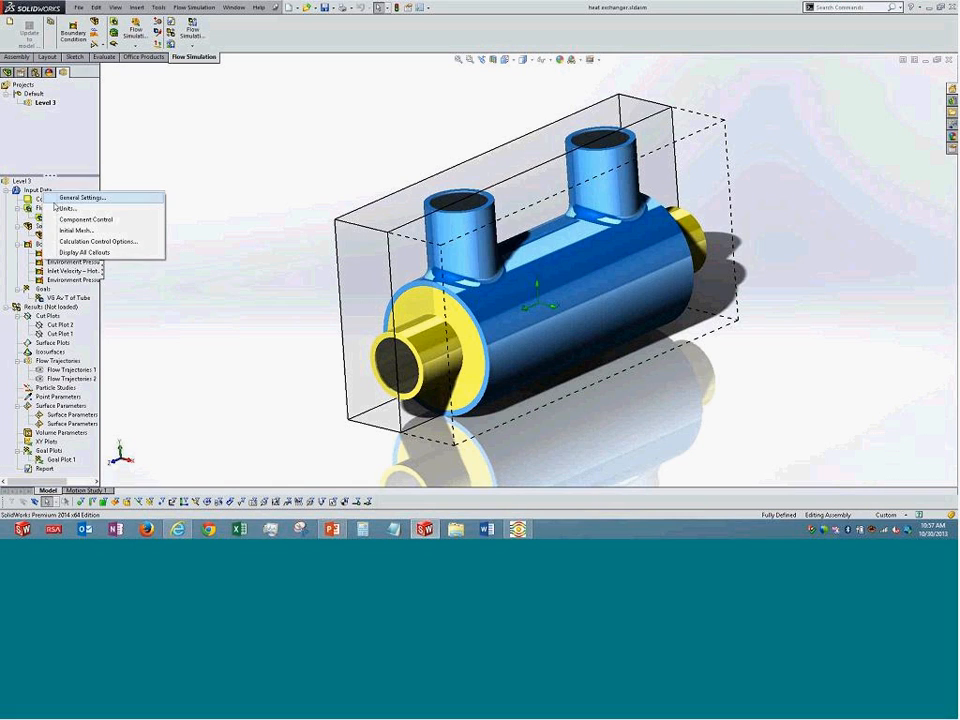
{"action": "left_click", "coordinate": [106, 232]}
{"action": "left_click", "coordinate": [615, 186]}
Reopen the recent assembly ball valve.sldasm.
{"action": "left_click", "coordinate": [78, 8]}
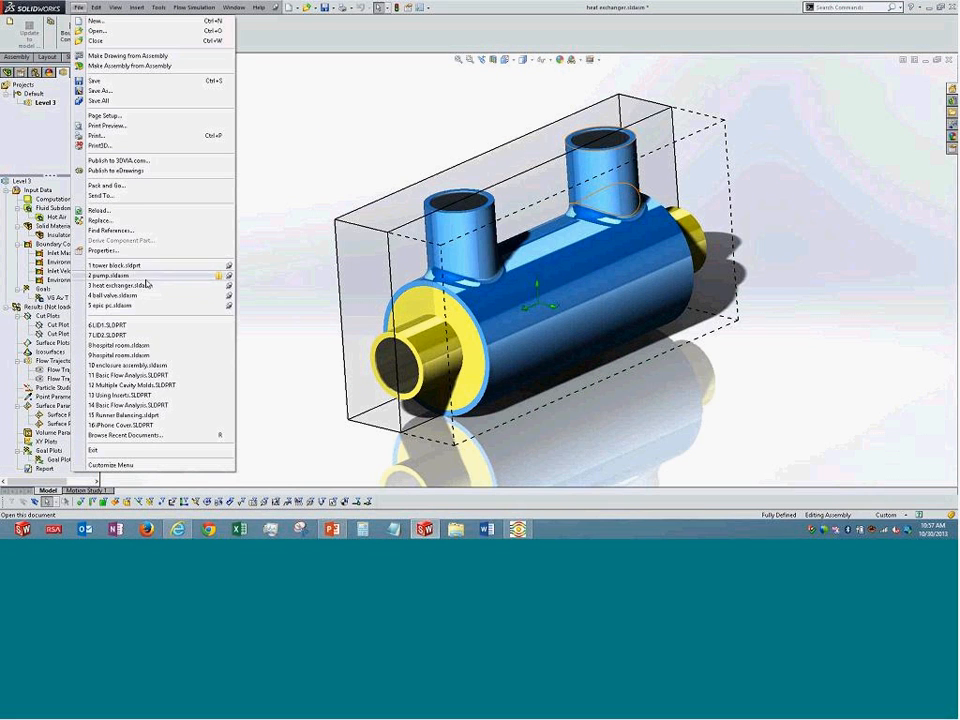
{"action": "left_click", "coordinate": [149, 298]}
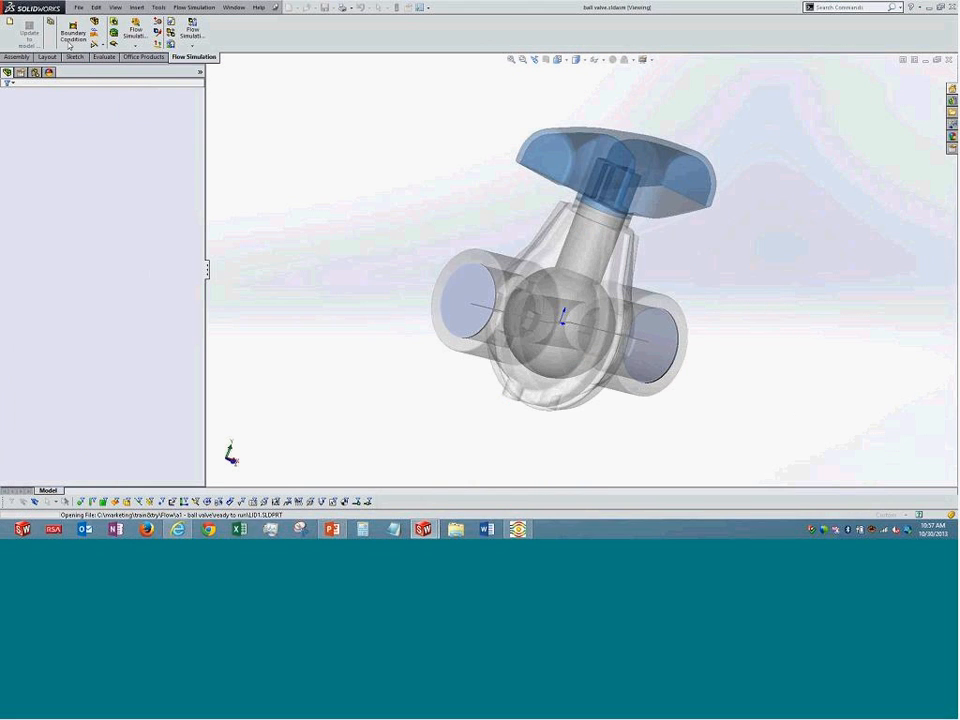
{"action": "left_click", "coordinate": [490, 274]}
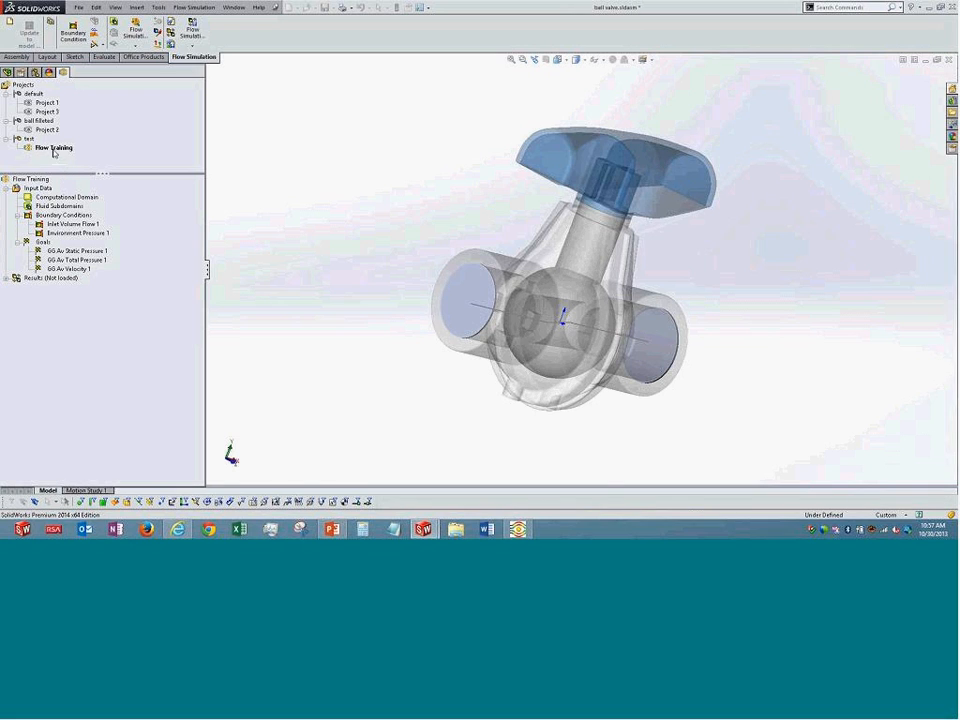
Review the Flow Training project's manual initial mesh settings for basic mesh, solid/fluid interface, refining cells and narrow channels, then discard the changes.
{"action": "right_click", "coordinate": [40, 188]}
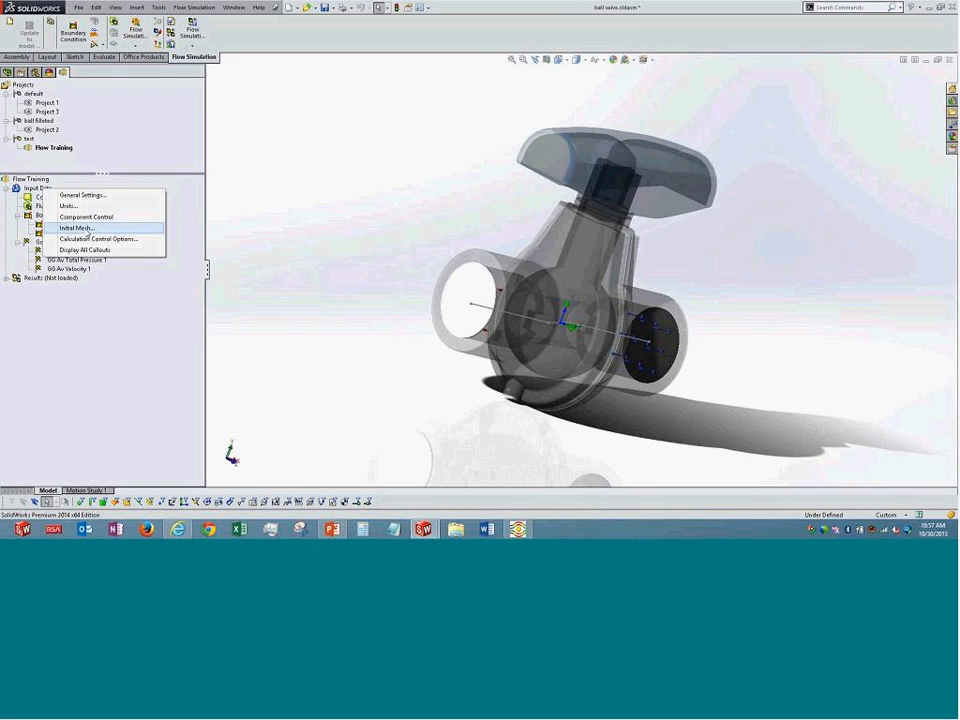
{"action": "left_click", "coordinate": [88, 229]}
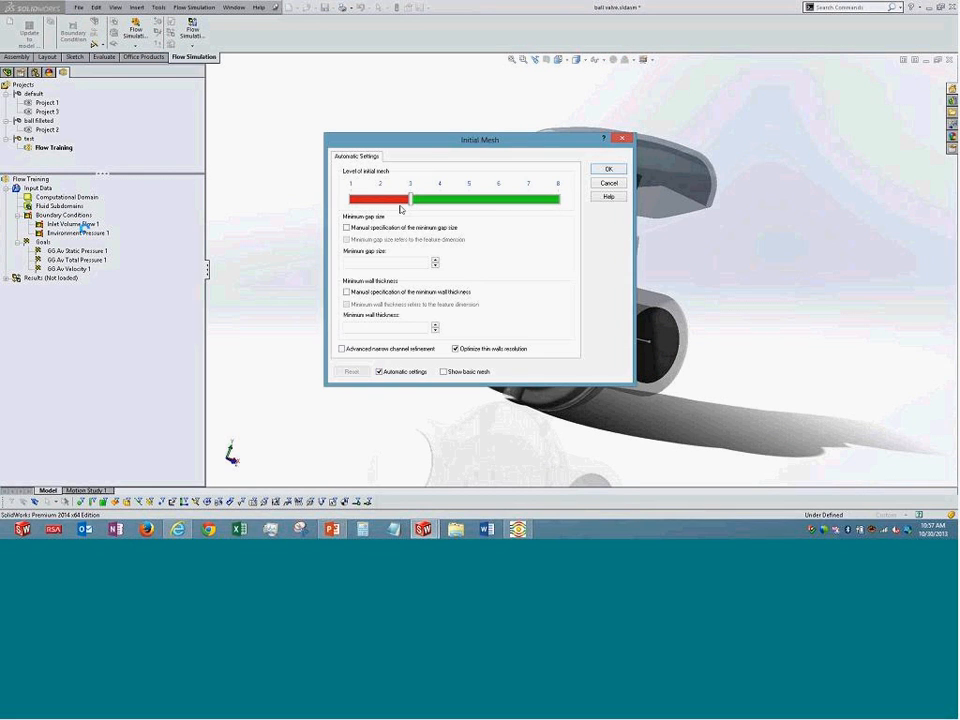
{"action": "left_click_drag", "start_coordinate": [437, 139], "coordinate": [246, 100]}
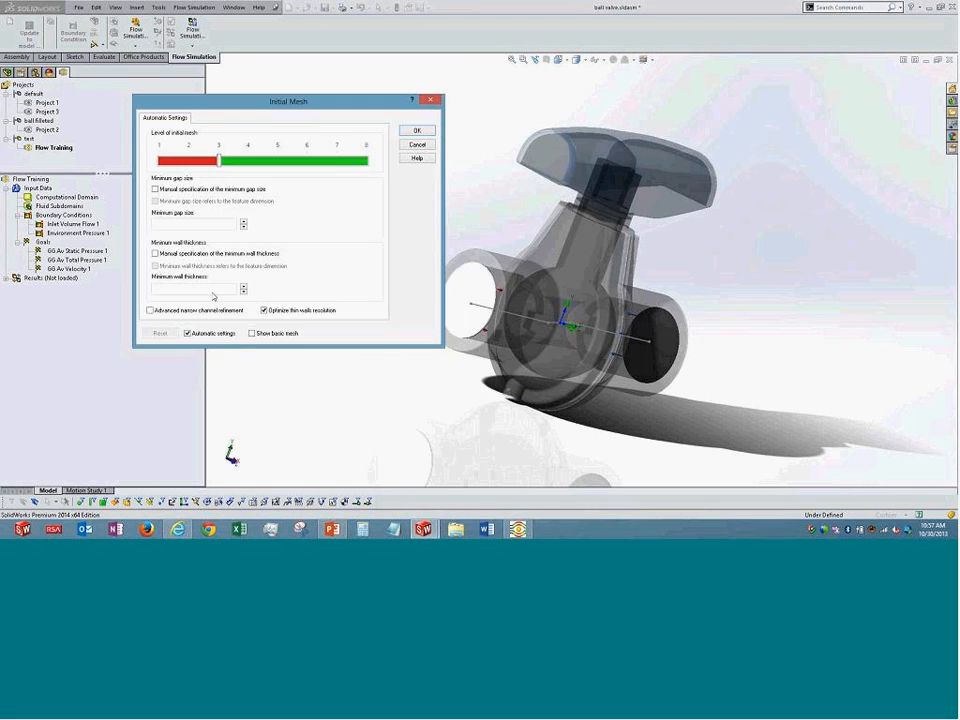
{"action": "left_click", "coordinate": [200, 335]}
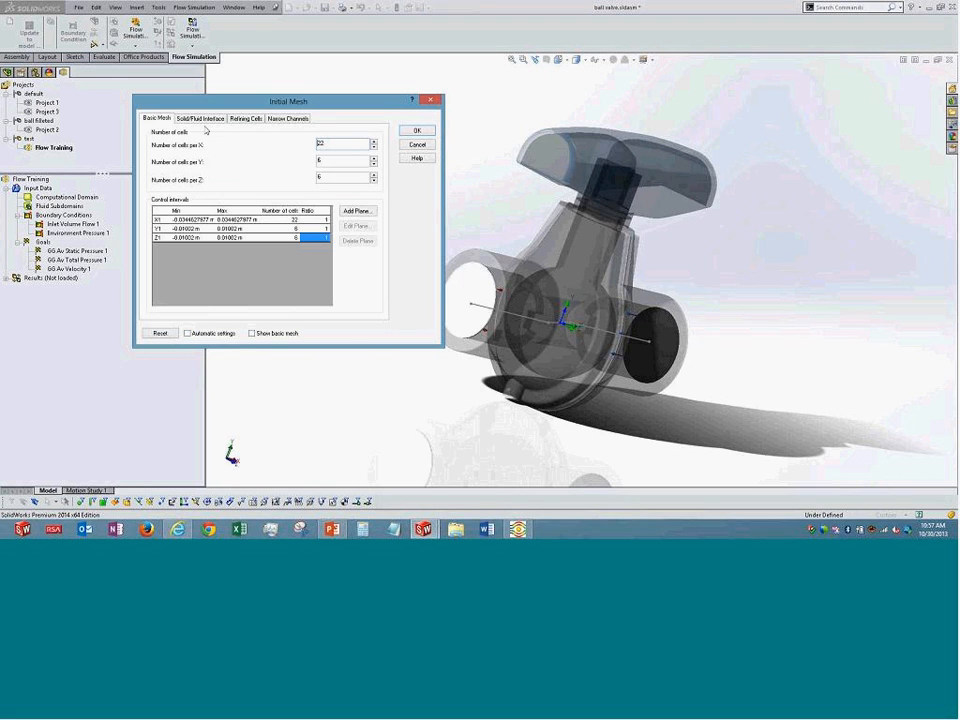
{"action": "left_click", "coordinate": [212, 119]}
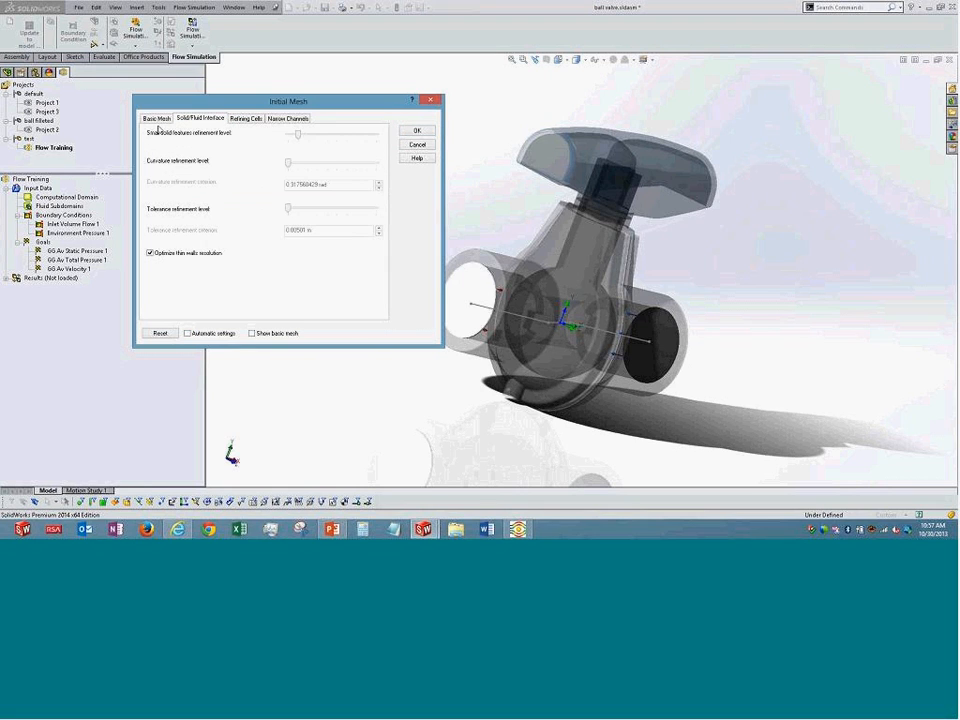
{"action": "left_click", "coordinate": [157, 121]}
{"action": "middle_click_drag", "start_coordinate": [514, 221], "coordinate": [268, 284]}
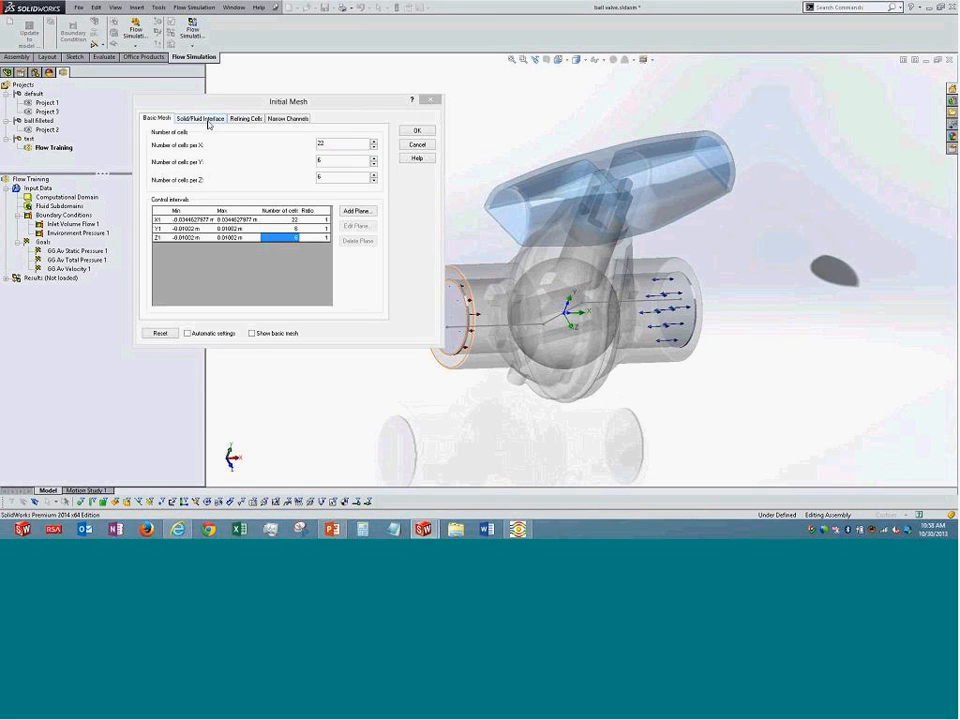
{"action": "left_click", "coordinate": [206, 119]}
{"action": "left_click", "coordinate": [246, 119]}
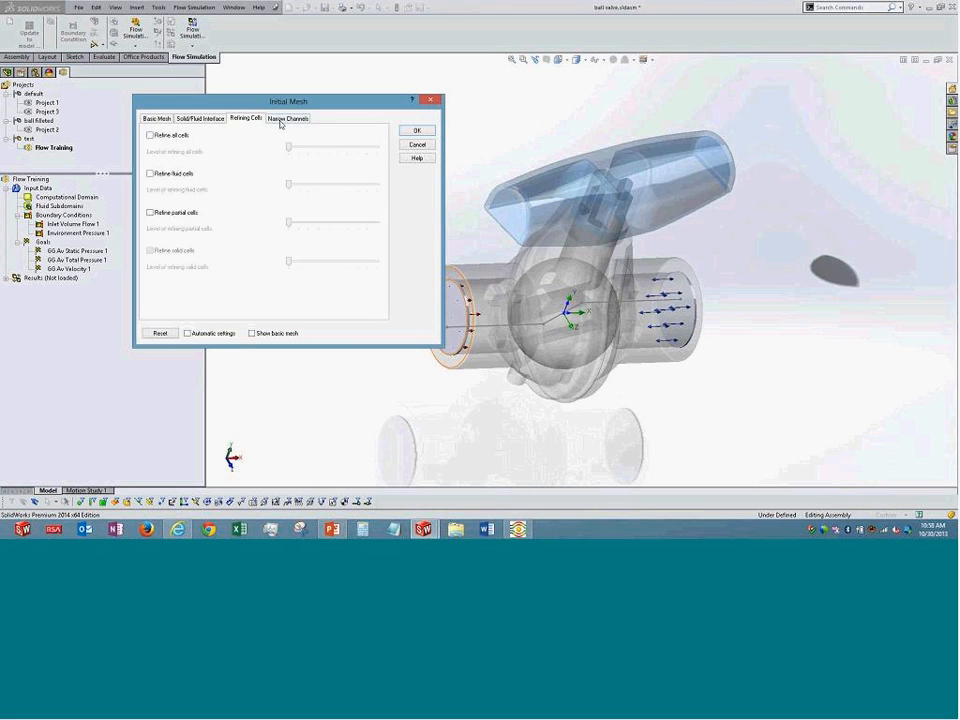
{"action": "left_click", "coordinate": [283, 119]}
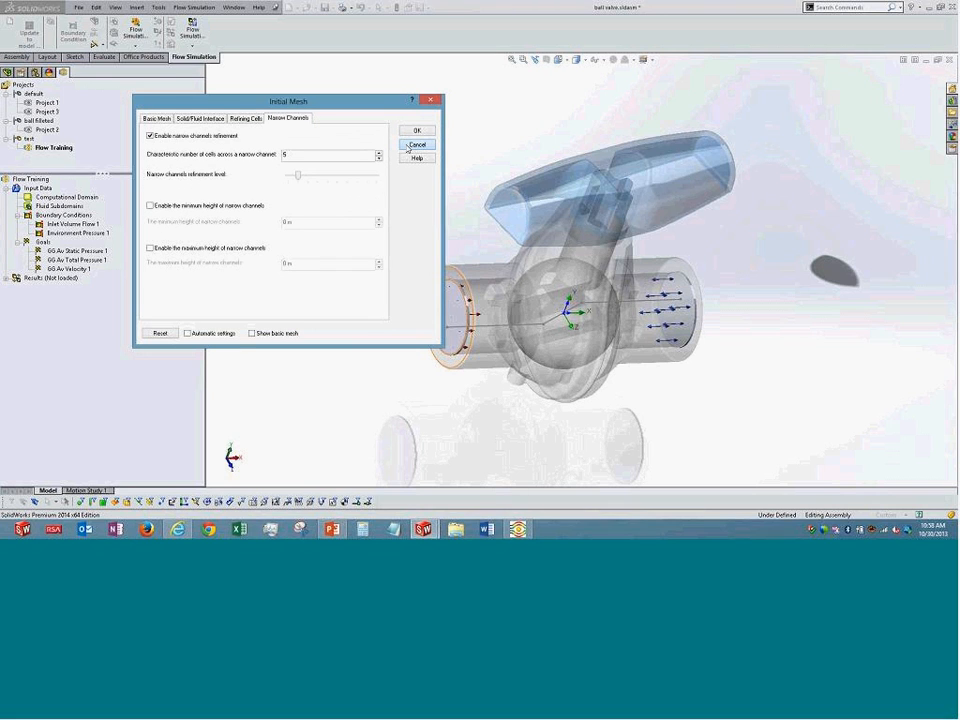
{"action": "left_click", "coordinate": [410, 147]}
Review the region selection and automatic settings for inserting a local initial mesh, then cancel without creating one.
{"action": "left_click", "coordinate": [194, 7]}
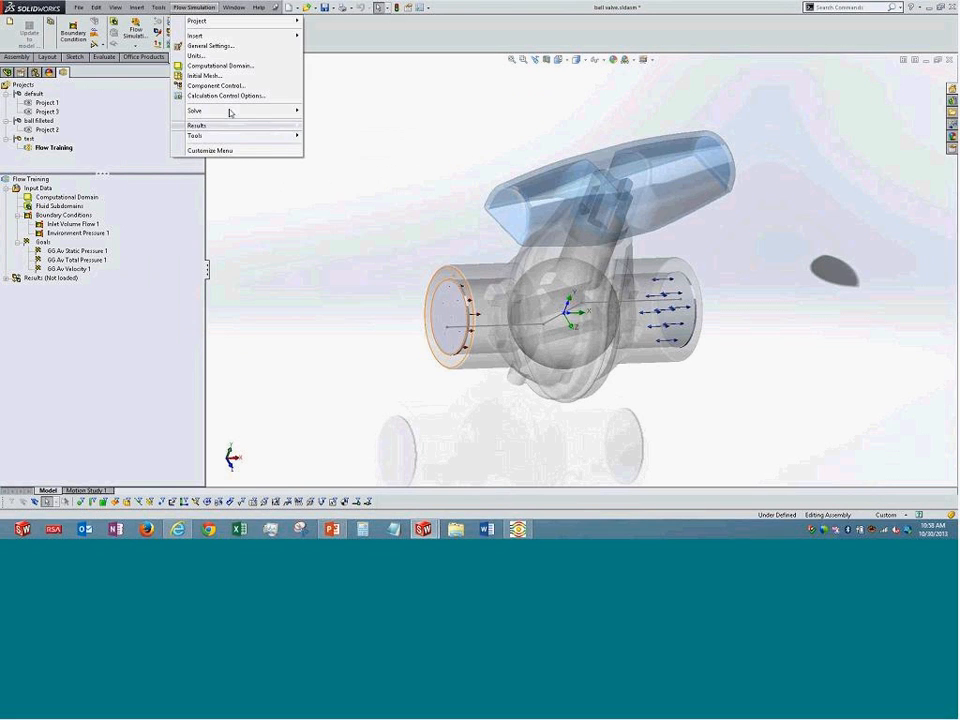
{"action": "mouse_move", "coordinate": [290, 36]}
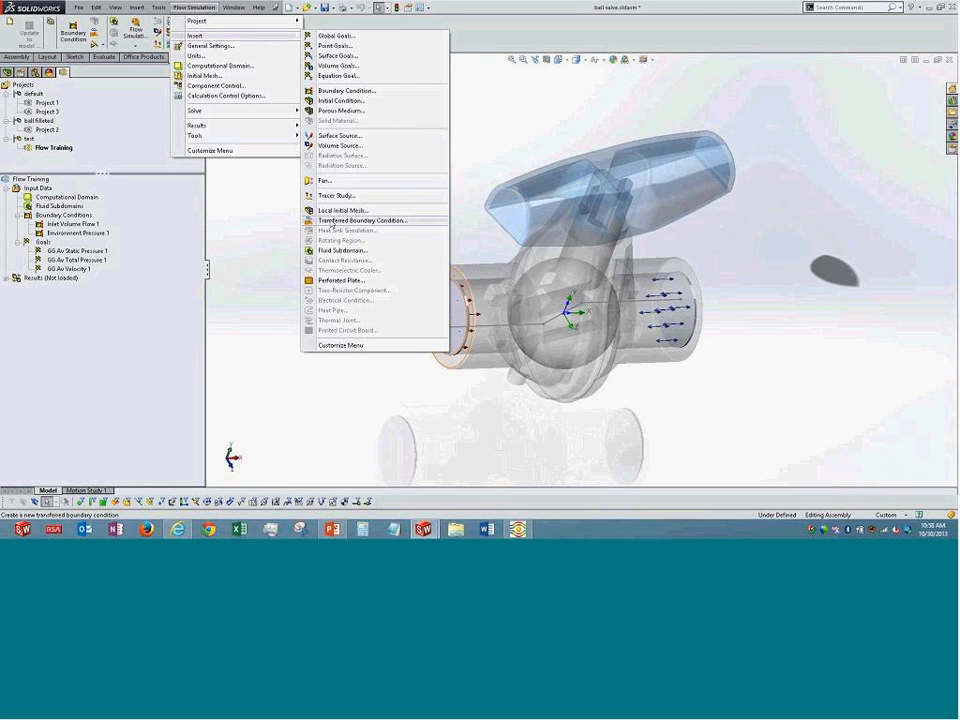
{"action": "left_click", "coordinate": [336, 211]}
{"action": "left_click_drag", "start_coordinate": [417, 144], "coordinate": [215, 108]}
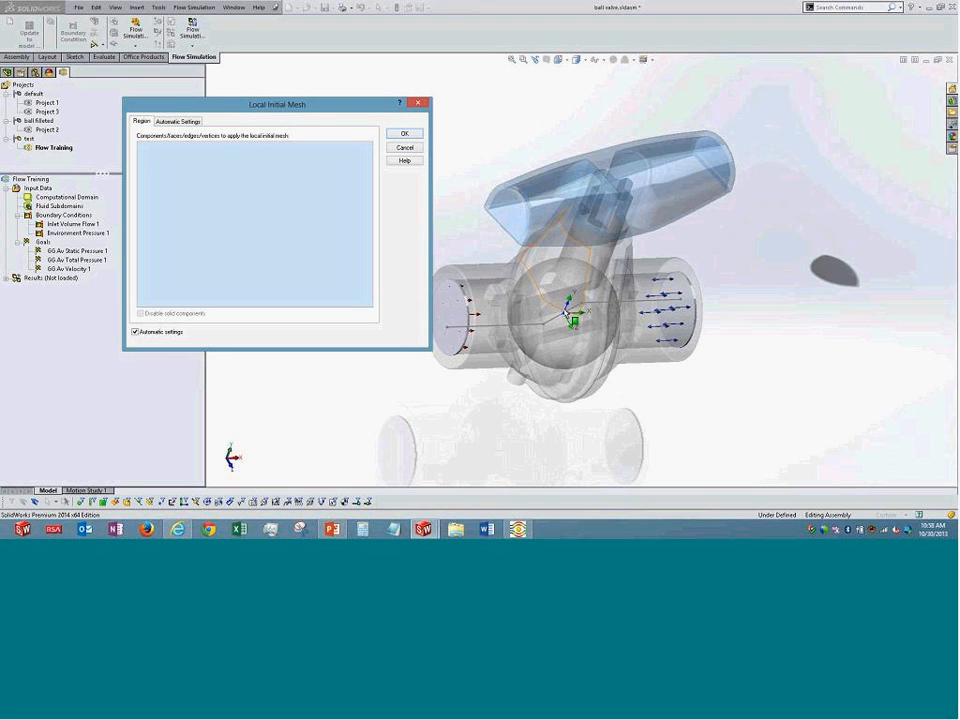
{"action": "left_click", "coordinate": [179, 121]}
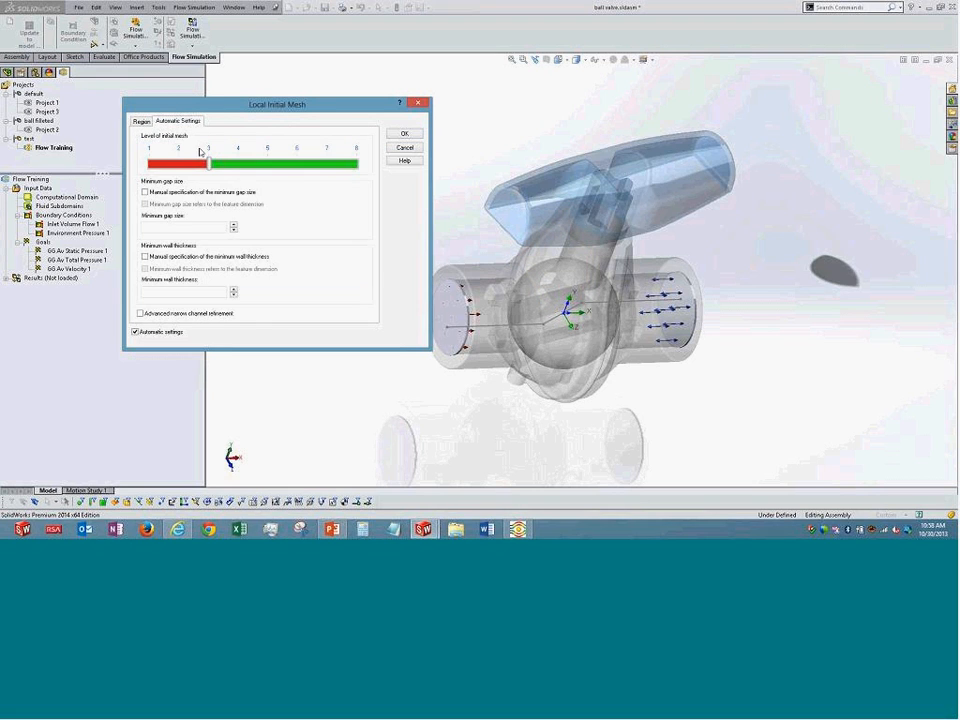
{"action": "left_click", "coordinate": [404, 148]}
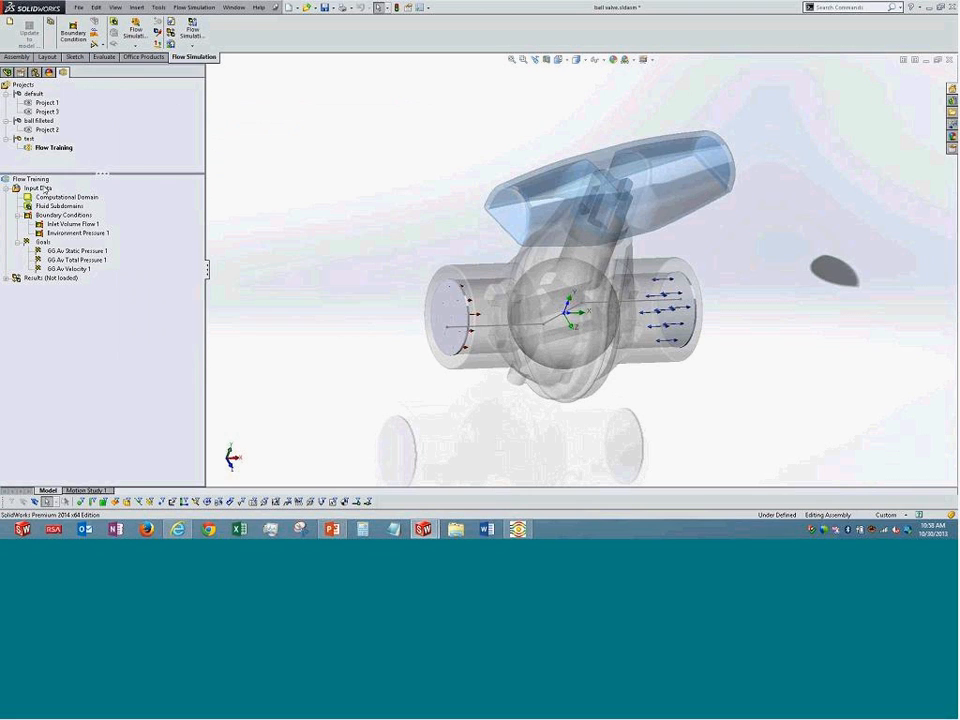
Expand the results of the Flow Training project and load them.
{"action": "right_click", "coordinate": [46, 189]}
{"action": "left_click", "coordinate": [6, 278]}
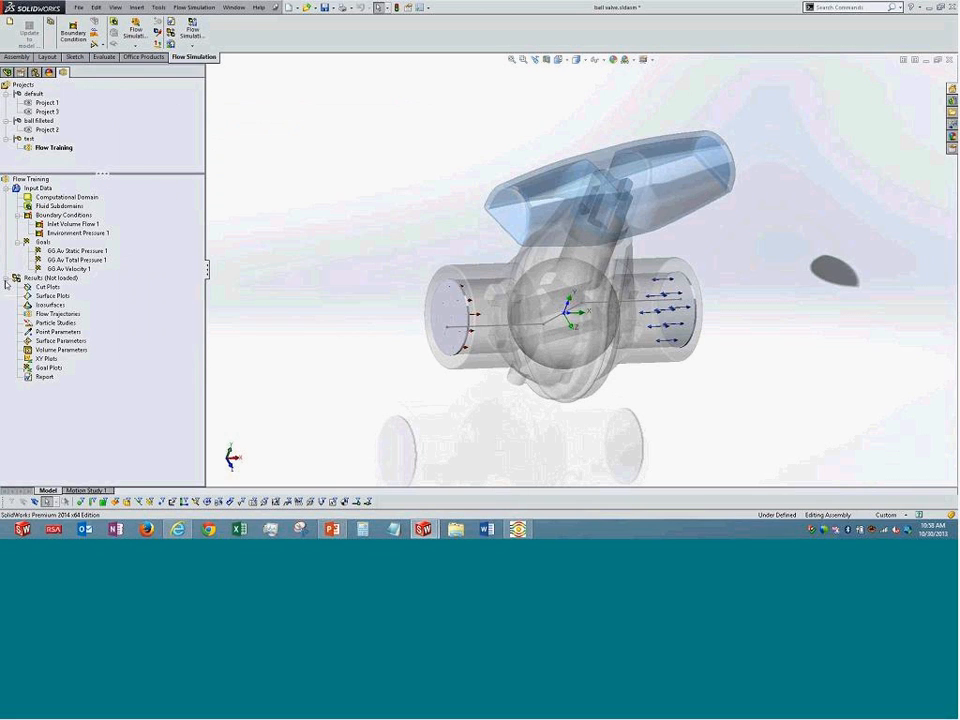
{"action": "right_click", "coordinate": [58, 279]}
{"action": "left_click", "coordinate": [94, 289]}
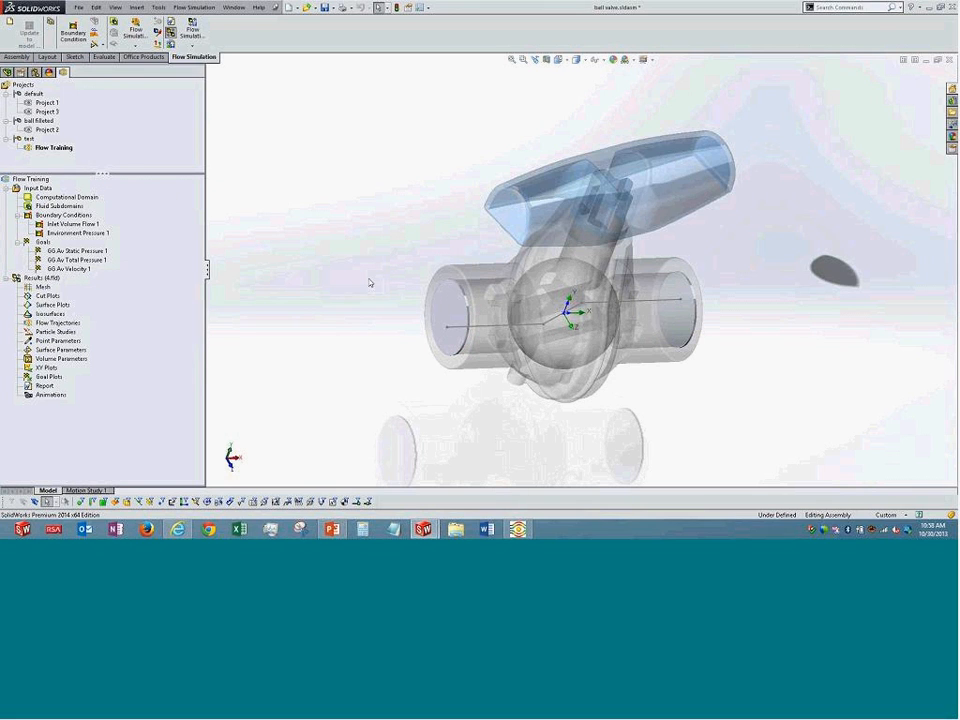
Examine the cell options and region limits of the result mesh's 3D view, then accept them unchanged.
{"action": "right_click", "coordinate": [44, 287]}
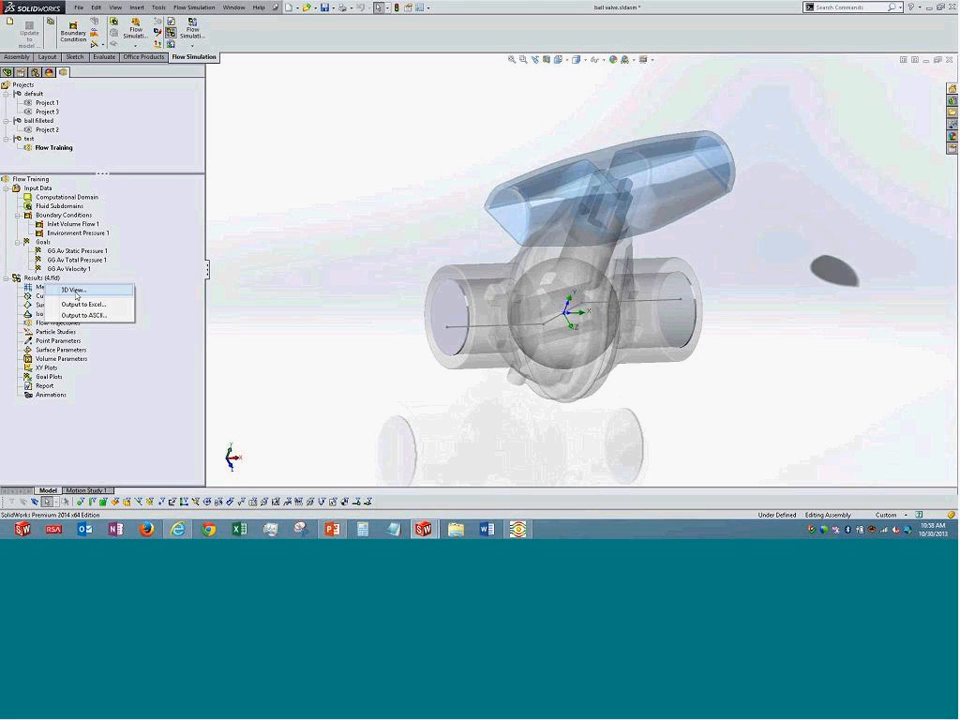
{"action": "left_click", "coordinate": [108, 287]}
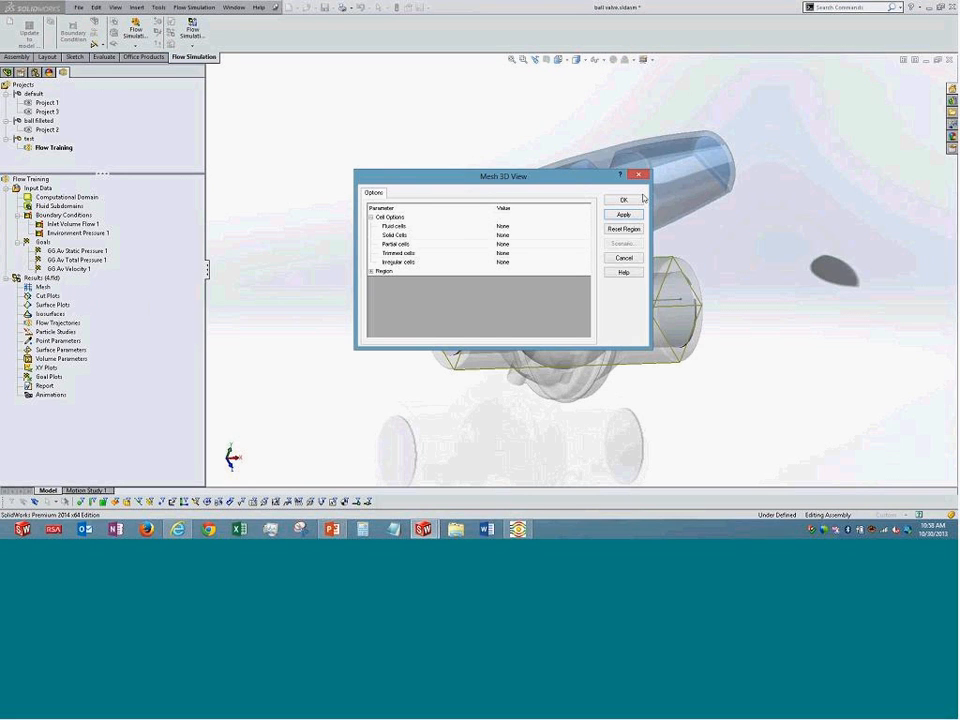
{"action": "left_click_drag", "start_coordinate": [546, 177], "coordinate": [319, 148]}
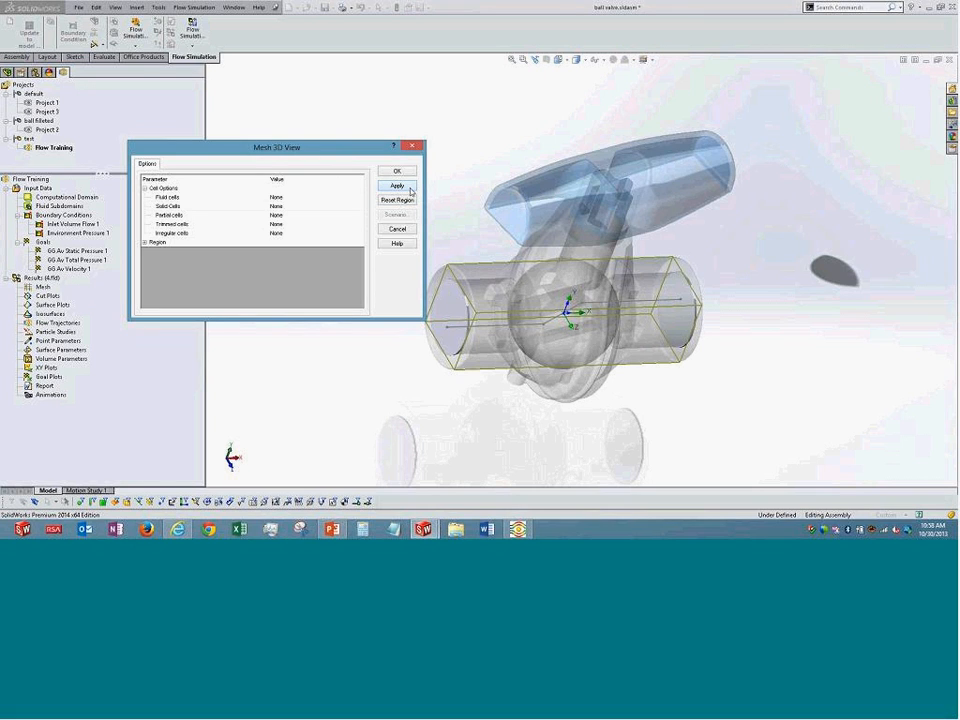
{"action": "left_click", "coordinate": [145, 243]}
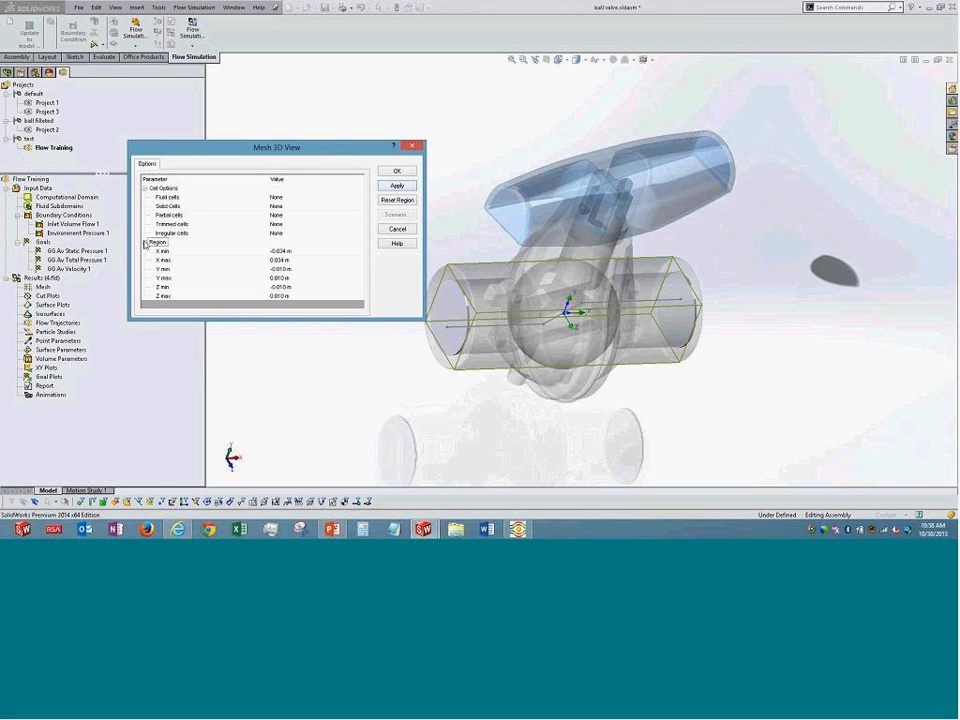
{"action": "left_click", "coordinate": [397, 171]}
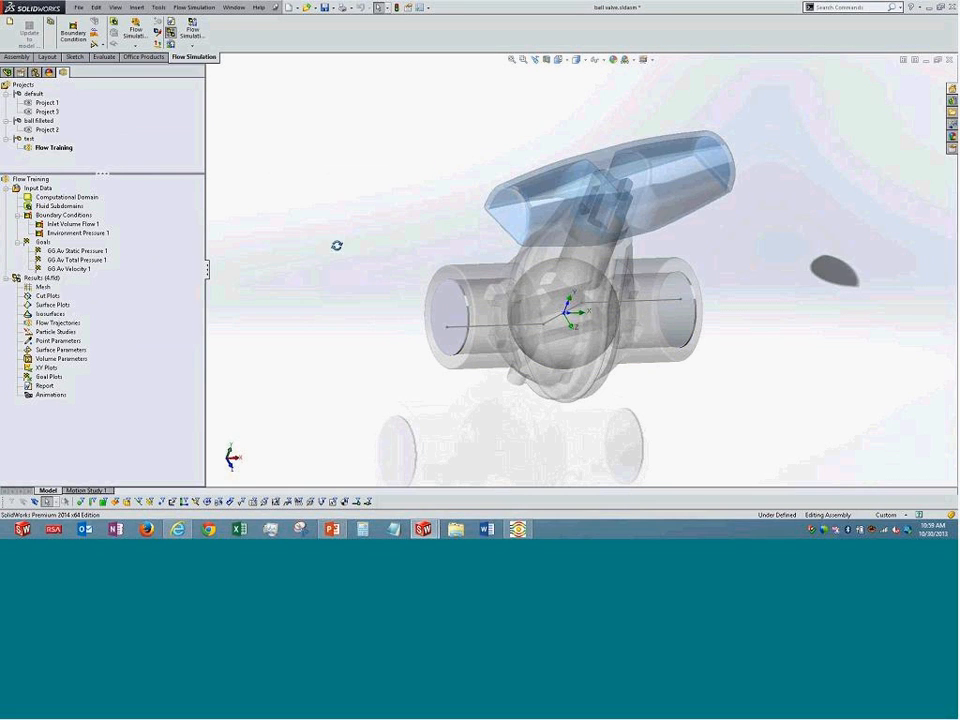
Activate Project 2 of the ball filleted configuration.
{"action": "middle_click_drag", "start_coordinate": [337, 245], "coordinate": [300, 215]}
{"action": "right_click", "coordinate": [49, 300]}
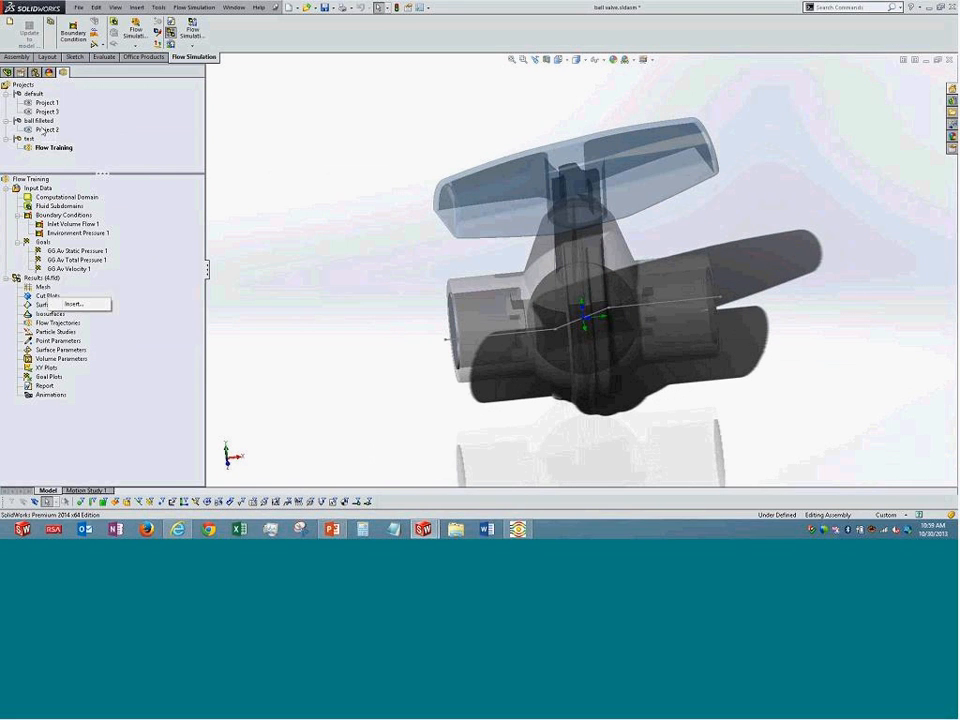
{"action": "right_click", "coordinate": [43, 130]}
{"action": "left_click", "coordinate": [64, 135]}
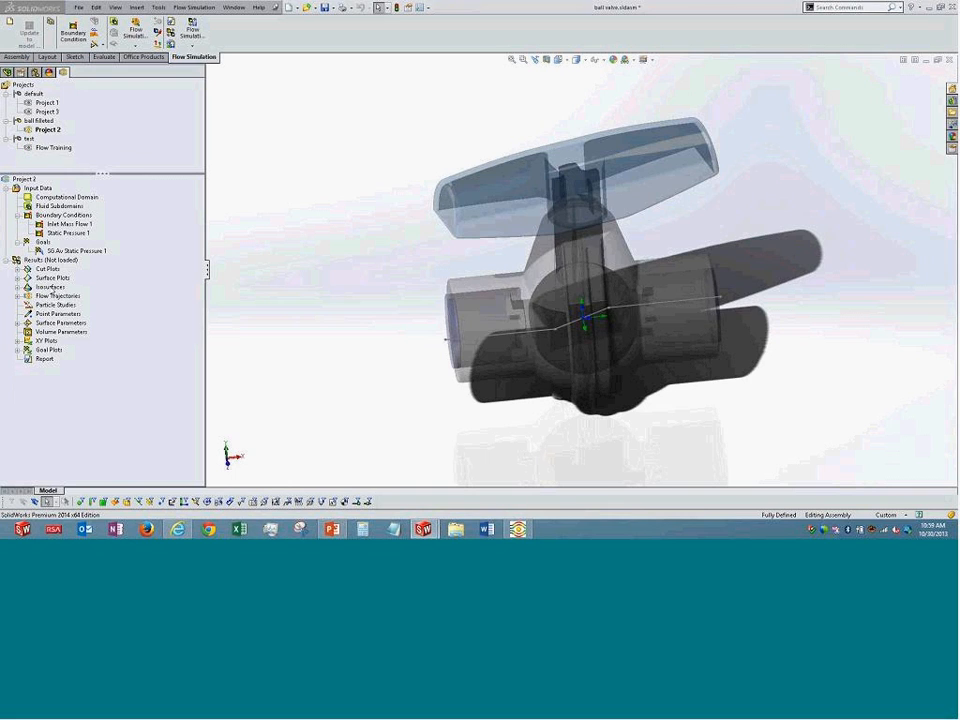
Expand Project 2's surface plots and cut plots, and load the project's results.
{"action": "left_click", "coordinate": [565, 305]}
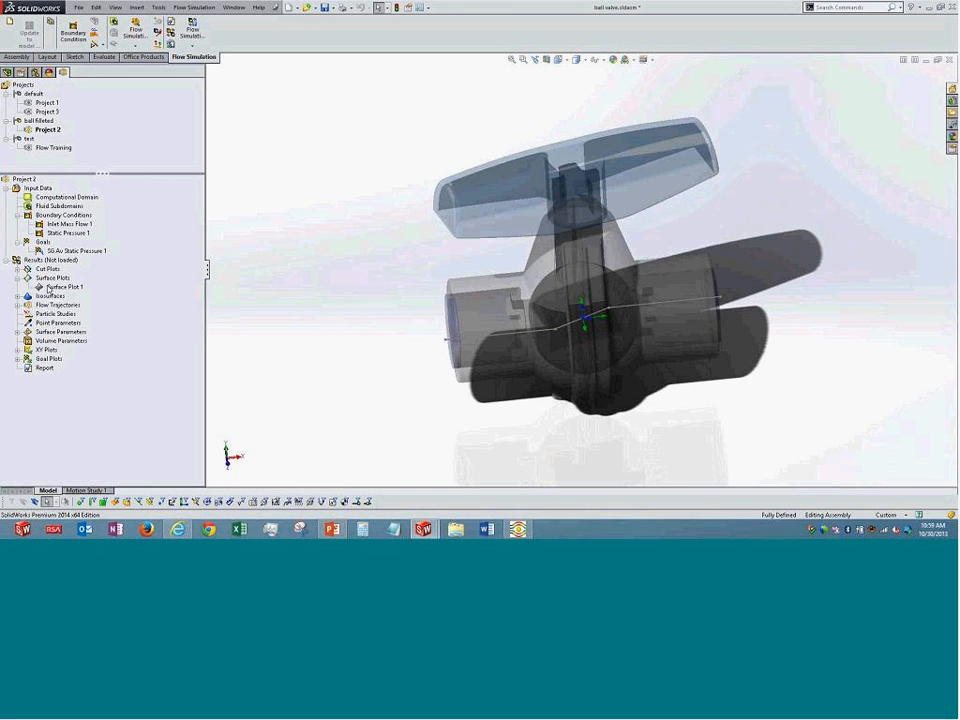
{"action": "left_click", "coordinate": [56, 279]}
{"action": "right_click", "coordinate": [56, 279]}
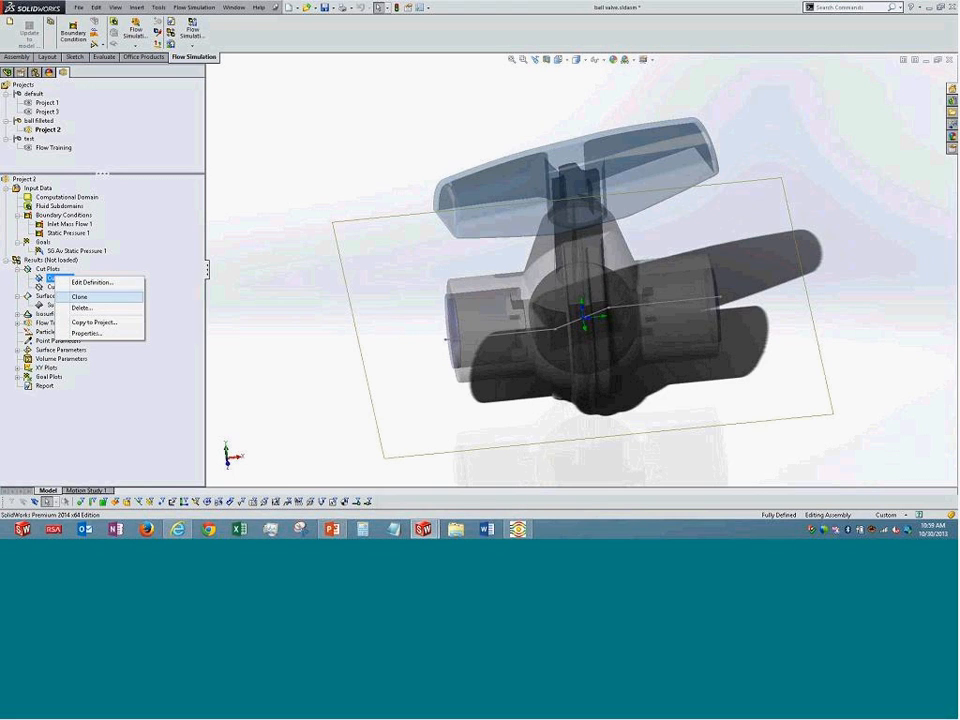
{"action": "left_click", "coordinate": [76, 261]}
{"action": "right_click", "coordinate": [79, 262]}
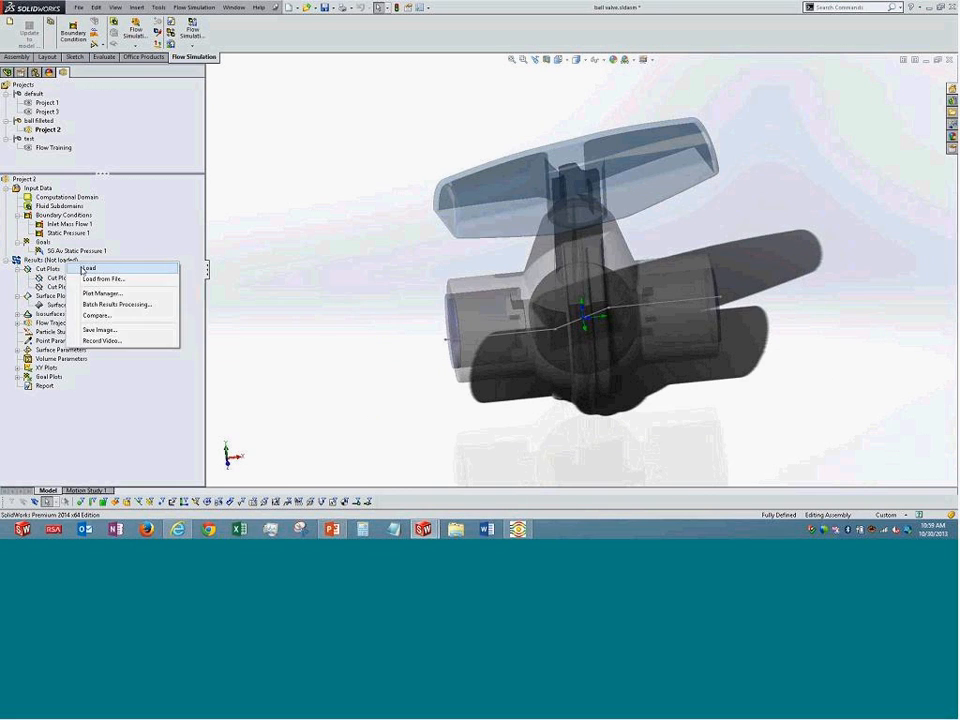
Load the Project 2 results and show Cut Plot 1 on the ball valve.
{"action": "left_click", "coordinate": [86, 268]}
{"action": "left_click", "coordinate": [59, 287]}
{"action": "right_click", "coordinate": [59, 288]}
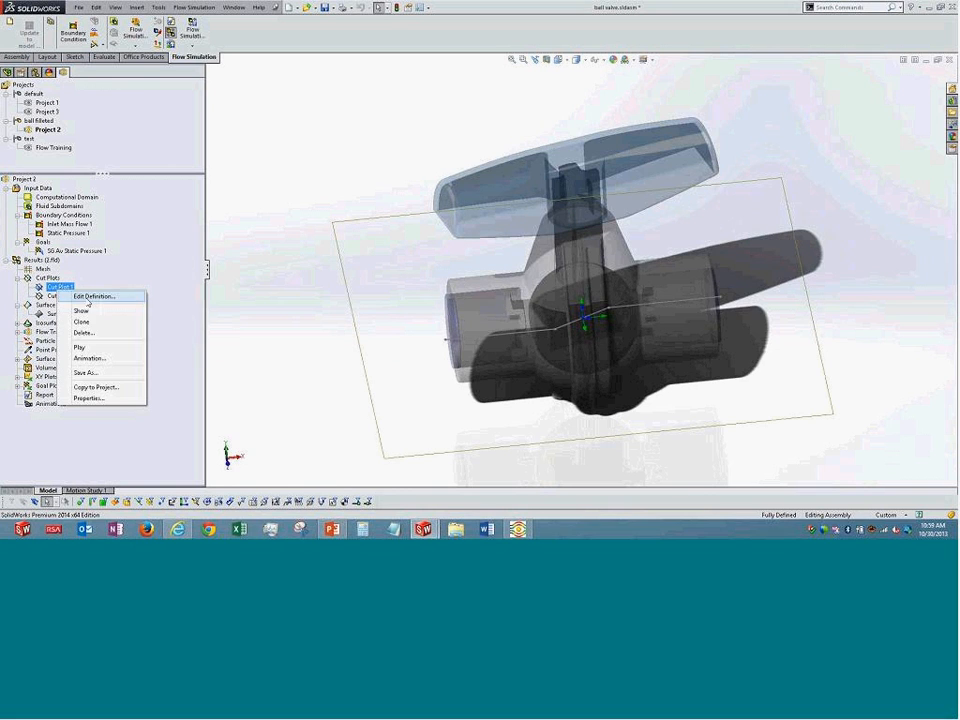
{"action": "left_click", "coordinate": [81, 311]}
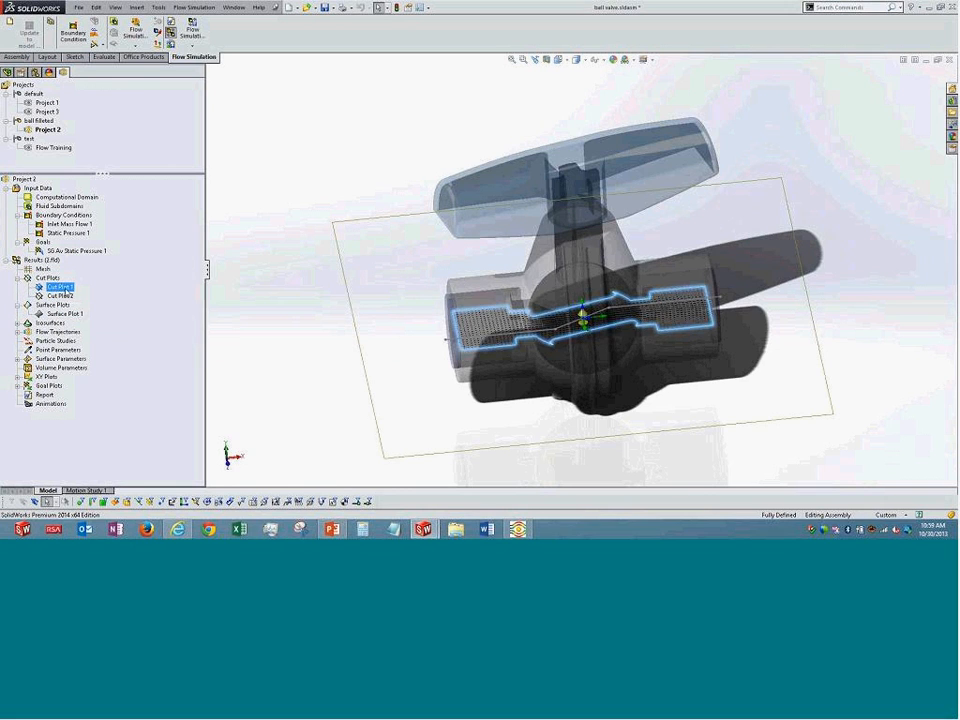
Preview Cut Plot 1 with the mesh display instead of vectors, examine the cells around the ball, and check the Mesh result's output options.
{"action": "right_click", "coordinate": [59, 288]}
{"action": "left_click", "coordinate": [98, 298]}
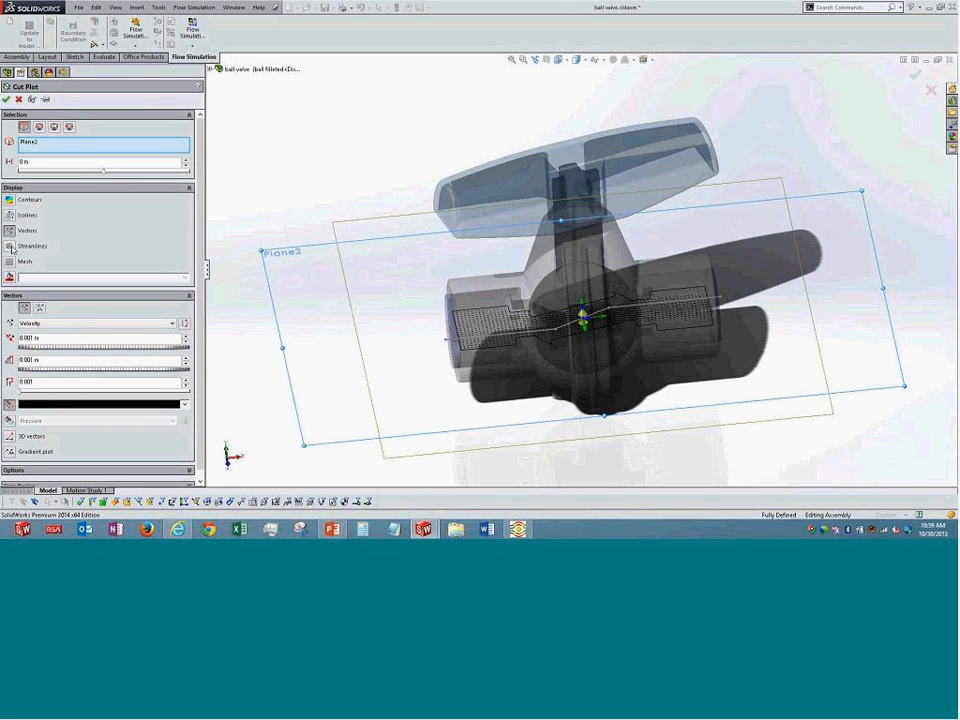
{"action": "left_click", "coordinate": [10, 230]}
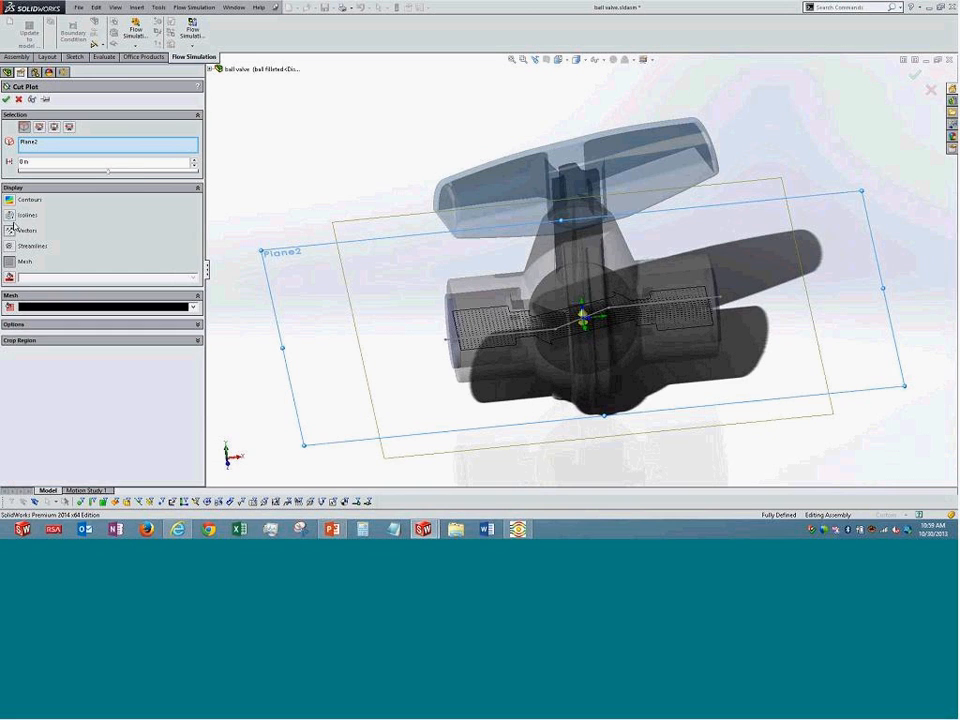
{"action": "middle_click_drag", "start_coordinate": [425, 290], "coordinate": [424, 289]}
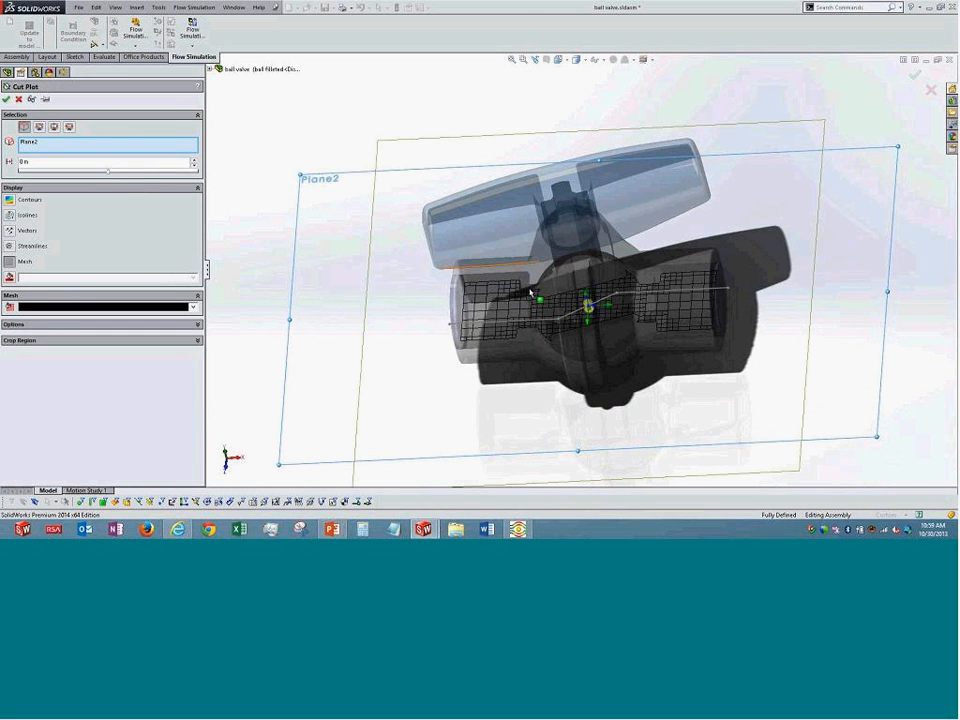
{"action": "scroll", "coordinate": [560, 295], "scroll_direction": "down", "scroll_amount": 8}
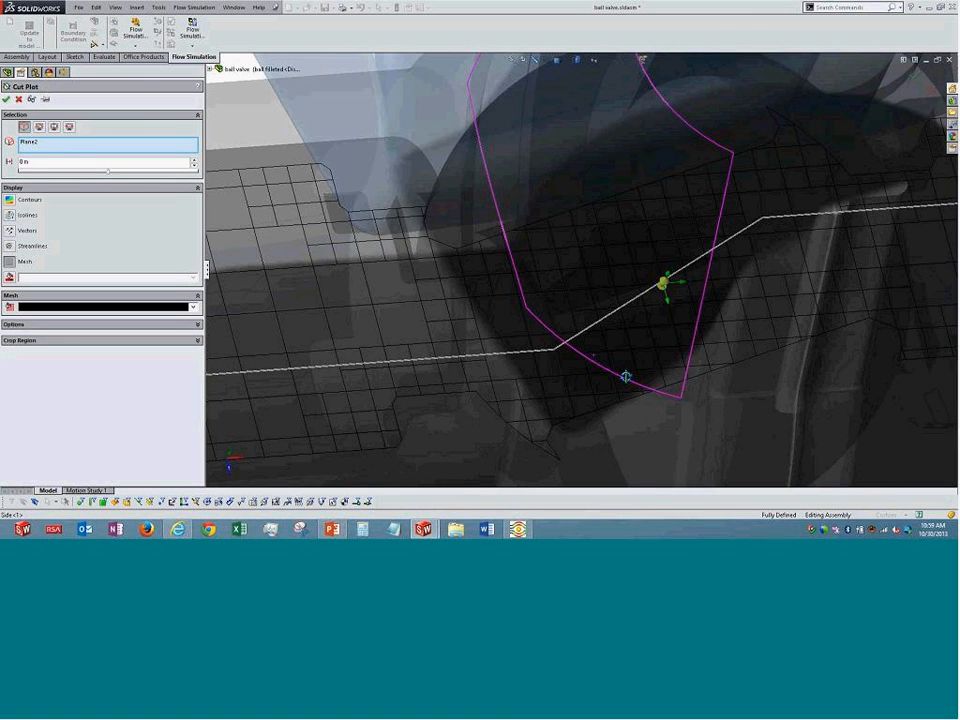
{"action": "middle_click_drag", "start_coordinate": [589, 299], "coordinate": [614, 310]}
{"action": "scroll", "coordinate": [614, 310], "scroll_direction": "up", "scroll_amount": 5}
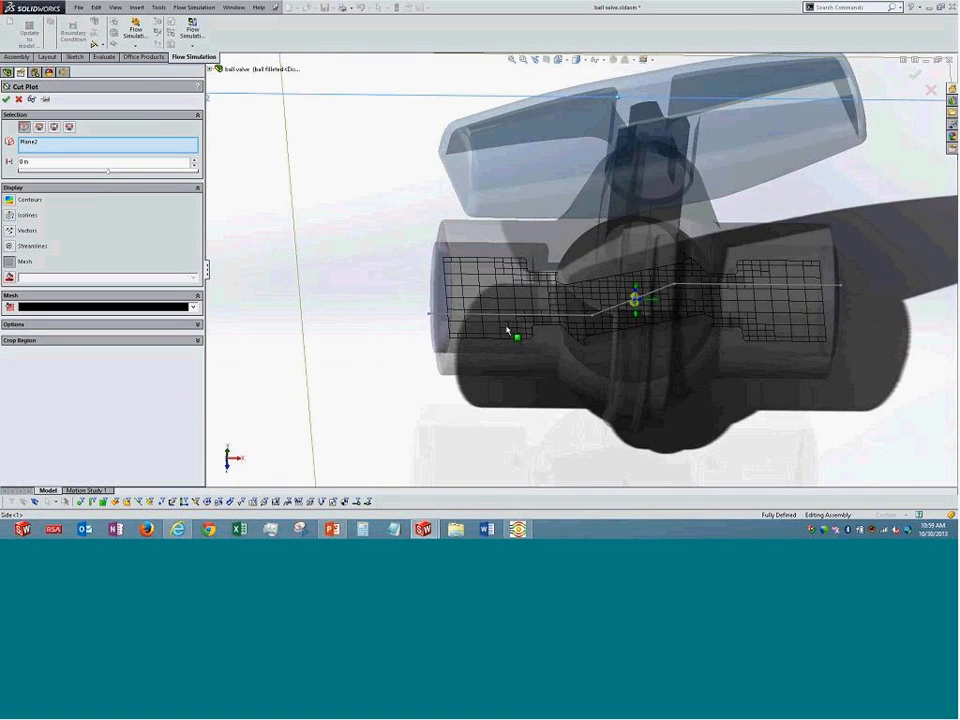
{"action": "left_click", "coordinate": [6, 99]}
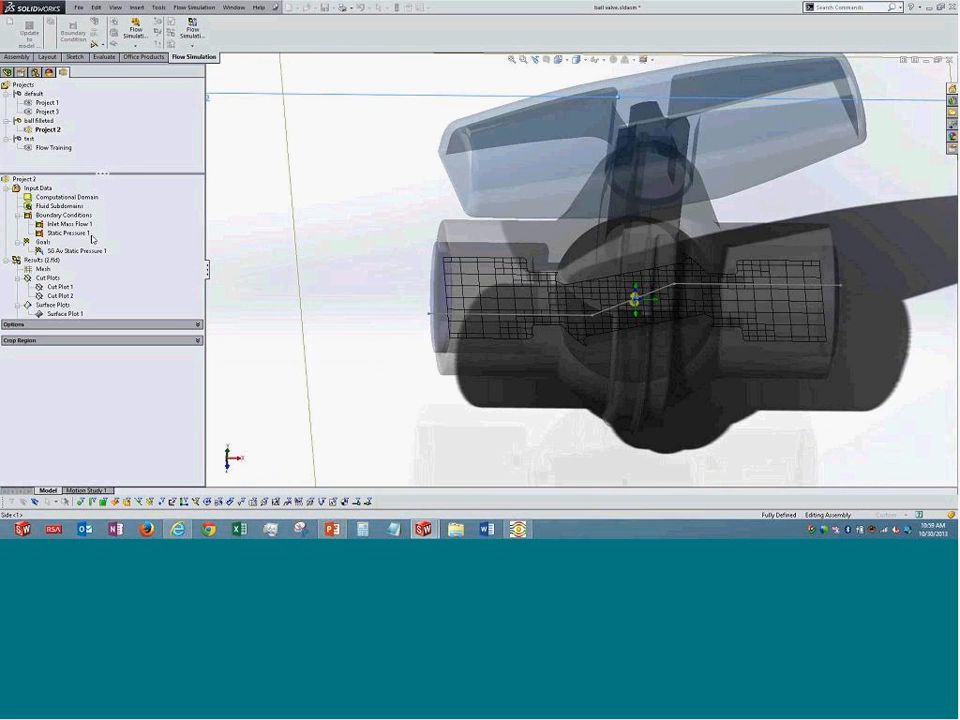
{"action": "right_click", "coordinate": [43, 269]}
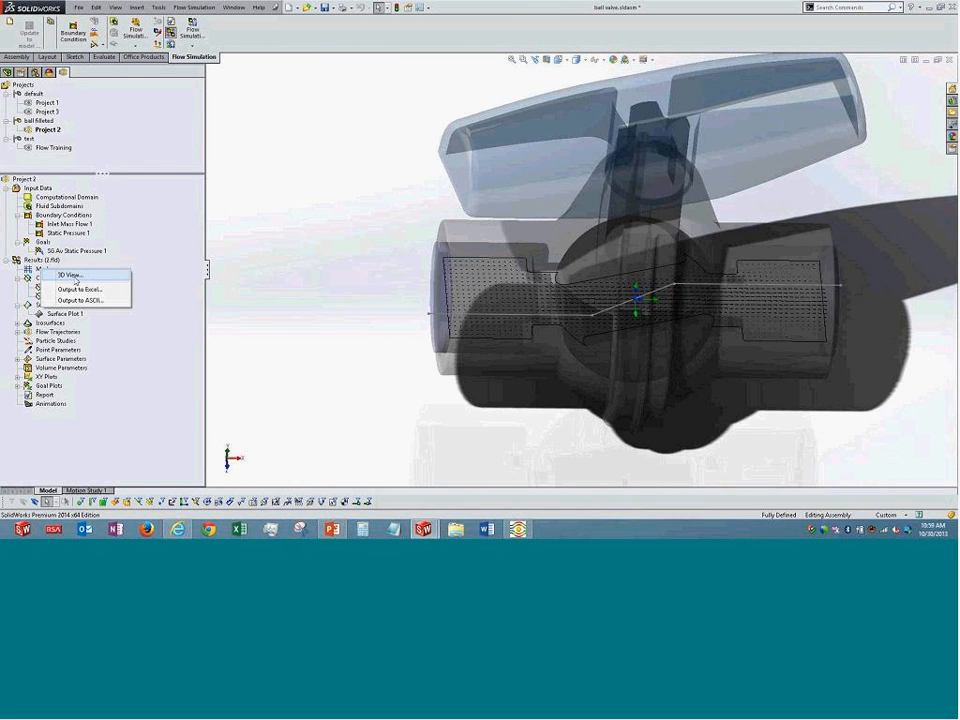
{"action": "left_click", "coordinate": [276, 238]}
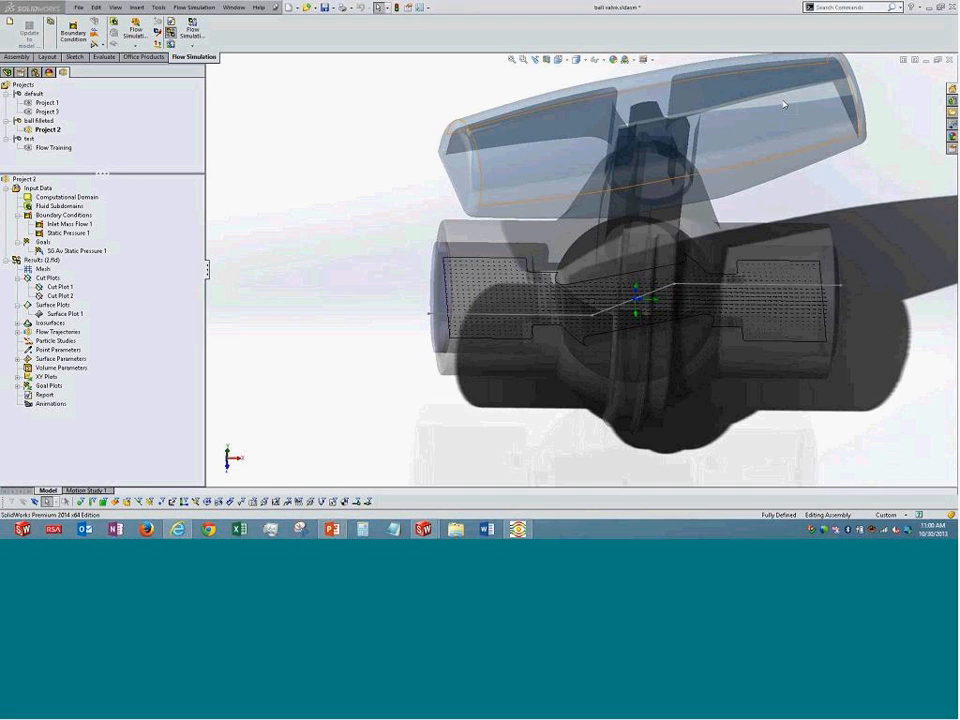
Close the ball valve assembly without saving the modified documents.
{"action": "left_click", "coordinate": [949, 59]}
{"action": "left_click_drag", "start_coordinate": [476, 180], "coordinate": [312, 130]}
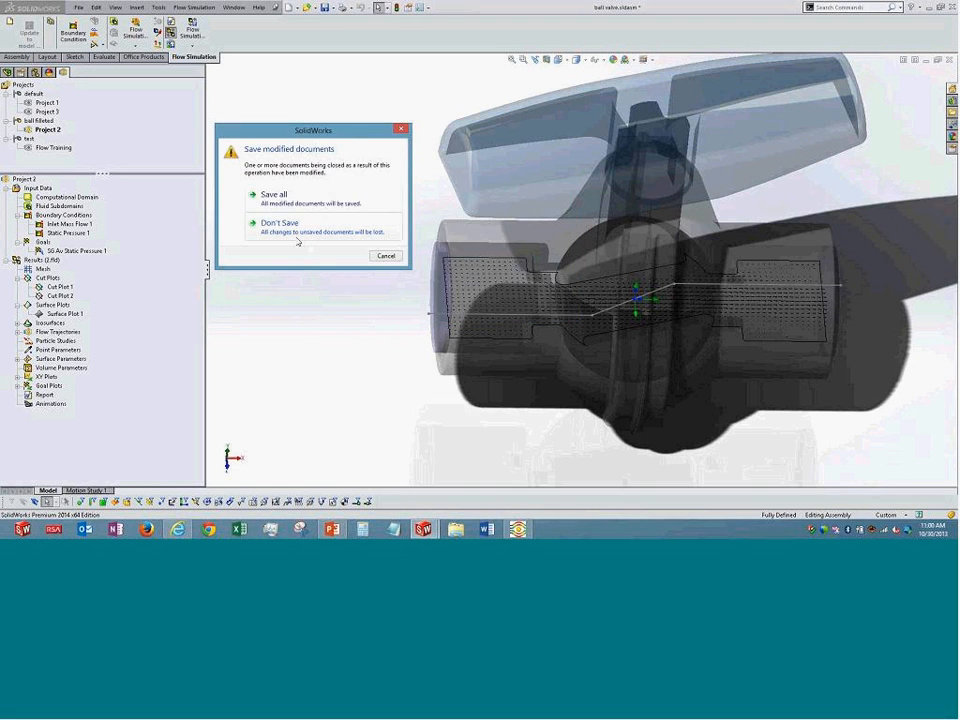
{"action": "left_click", "coordinate": [297, 238]}
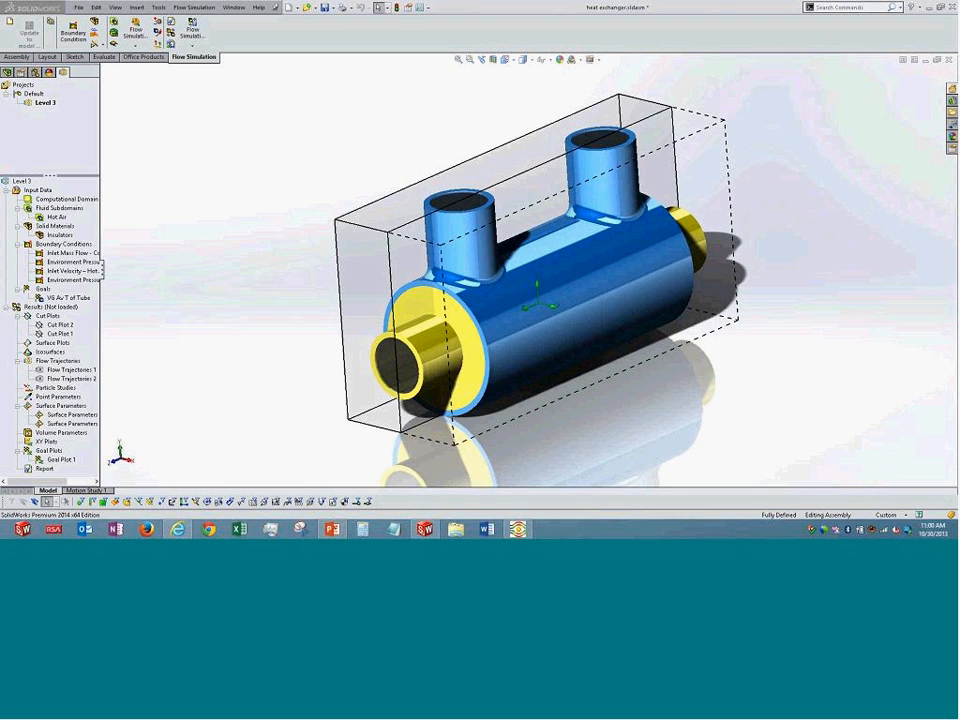
Widen the heat exchanger's project tree and hide the Level 3 computational domain.
{"action": "left_click_drag", "start_coordinate": [101, 273], "coordinate": [220, 291]}
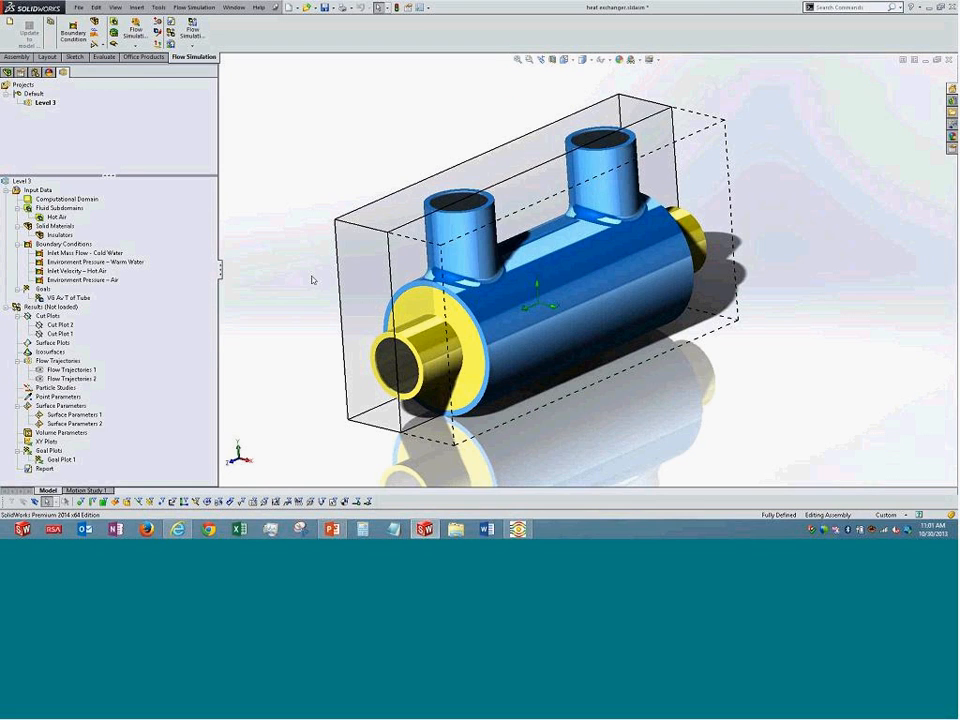
{"action": "middle_click_drag", "start_coordinate": [312, 280], "coordinate": [350, 320]}
{"action": "left_click", "coordinate": [7, 72]}
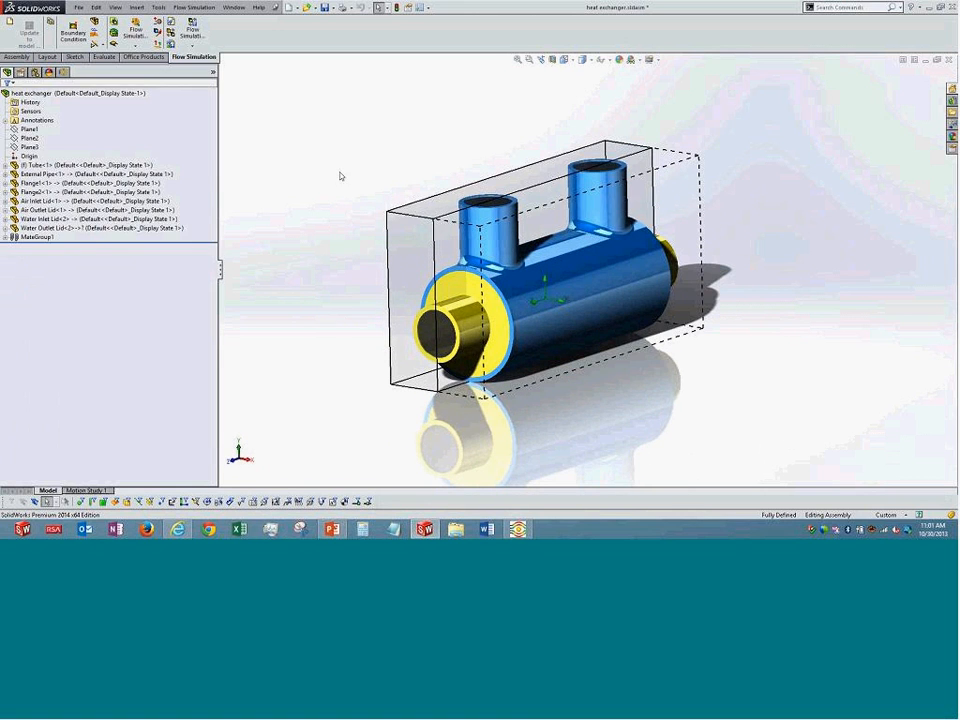
{"action": "middle_click_drag", "start_coordinate": [332, 300], "coordinate": [334, 336]}
{"action": "left_click", "coordinate": [62, 72]}
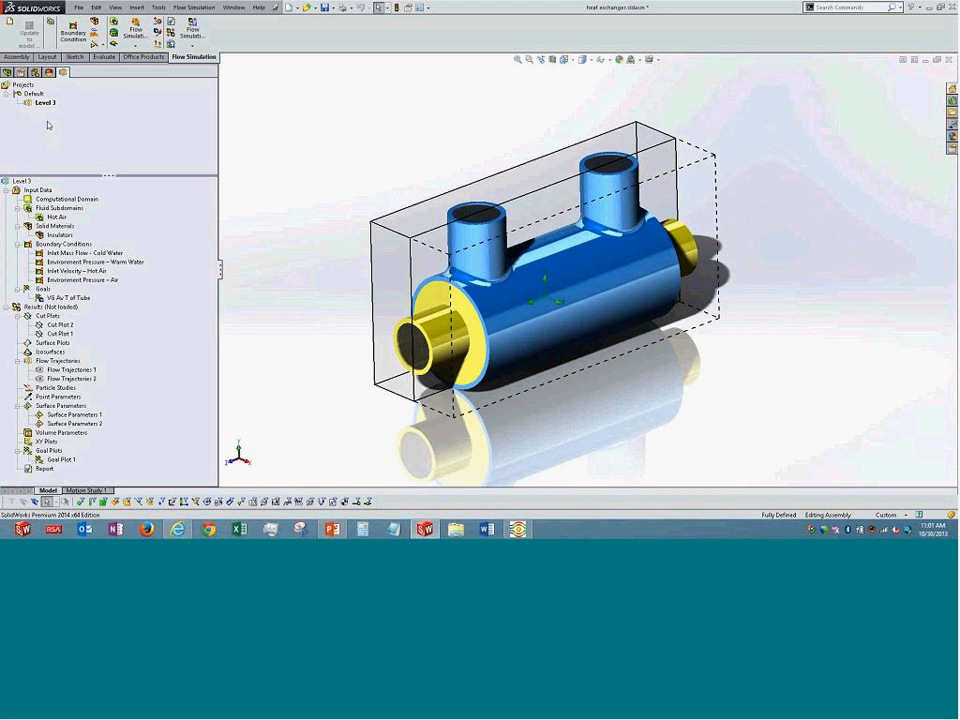
{"action": "right_click", "coordinate": [62, 201]}
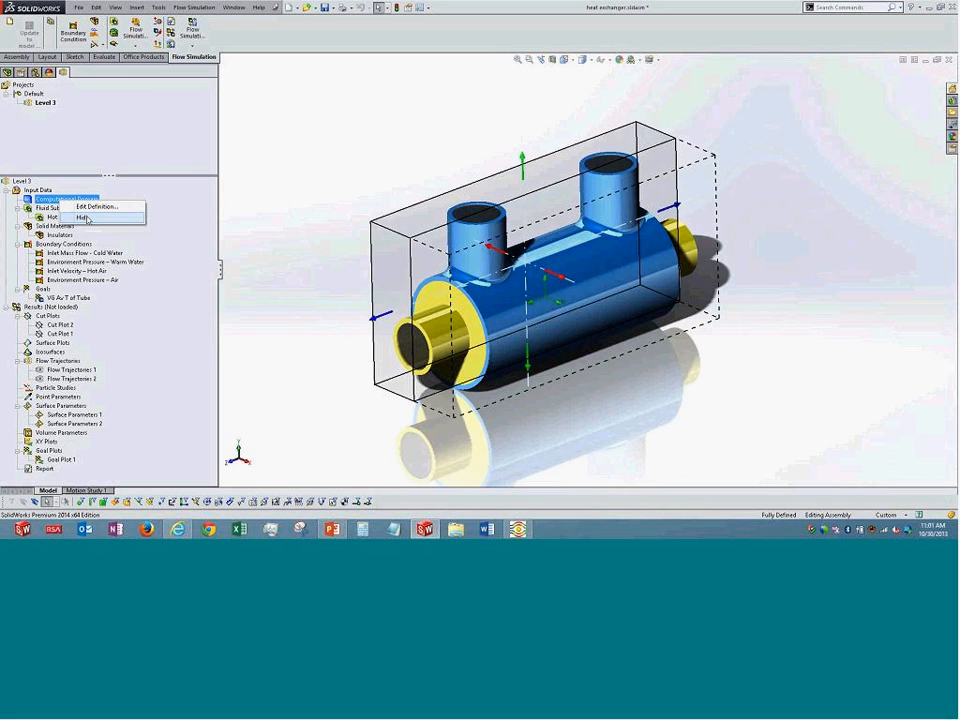
{"action": "left_click", "coordinate": [95, 217]}
Preview a section view of the heat exchanger through Plane1 and examine the inner tube and outer shell.
{"action": "left_click", "coordinate": [7, 72]}
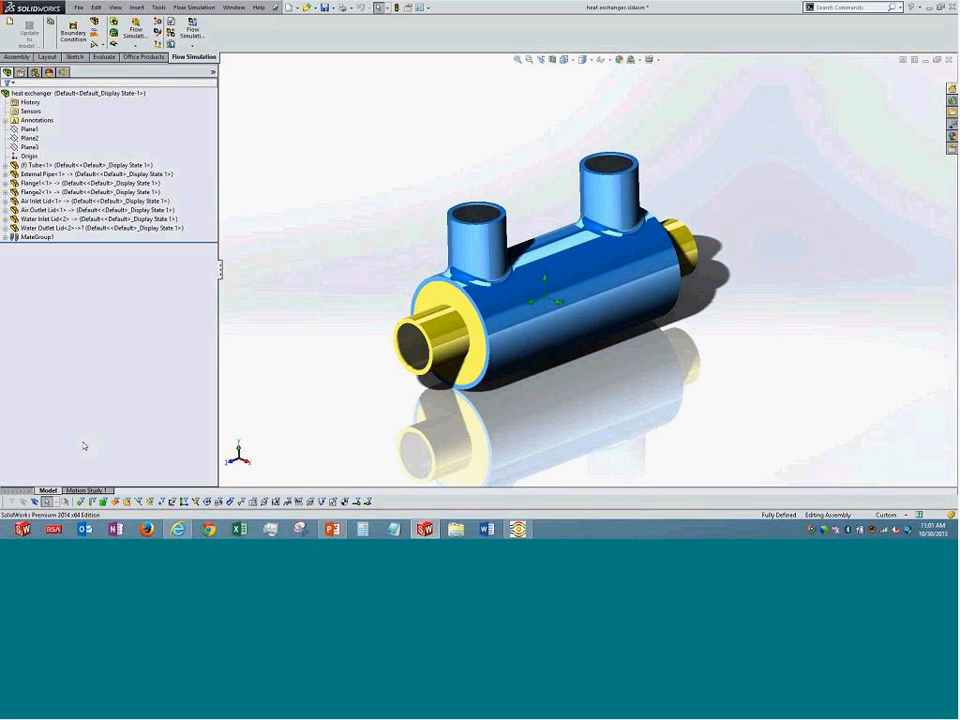
{"action": "middle_click_drag", "start_coordinate": [356, 291], "coordinate": [338, 262]}
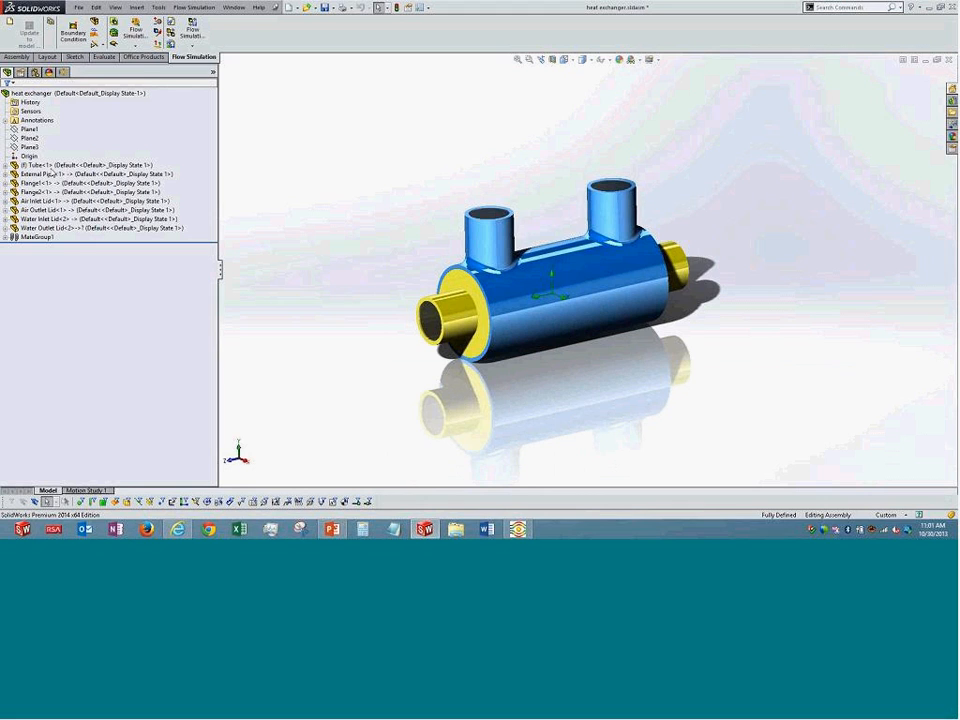
{"action": "left_click", "coordinate": [552, 59]}
{"action": "middle_click_drag", "start_coordinate": [477, 310], "coordinate": [574, 279]}
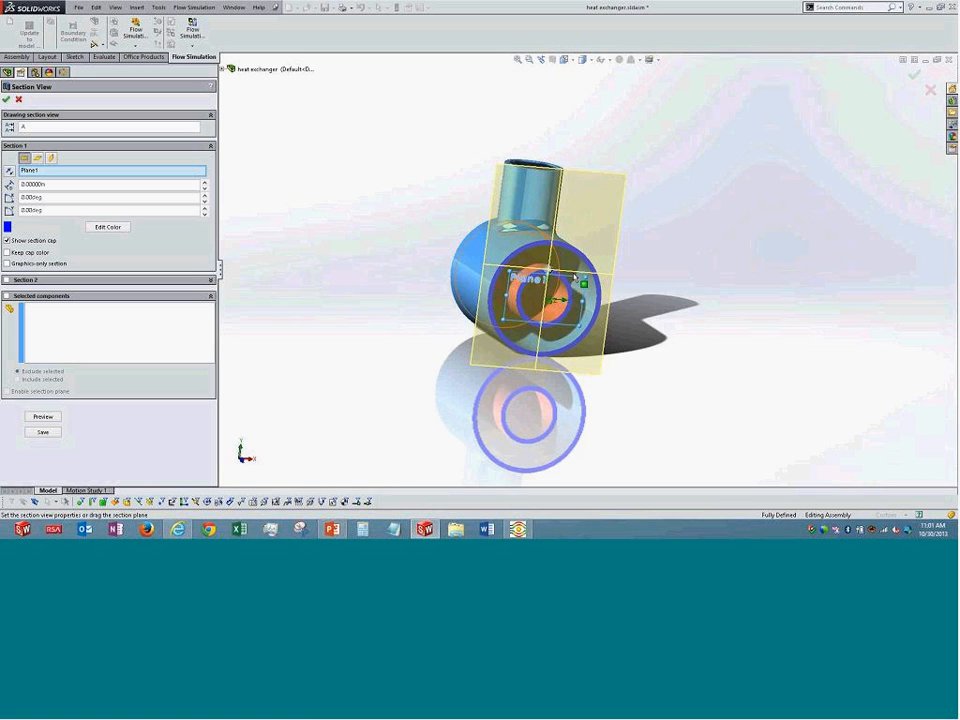
{"action": "scroll", "coordinate": [579, 280], "scroll_direction": "down", "scroll_amount": 5}
{"action": "scroll", "coordinate": [612, 300], "scroll_direction": "down", "scroll_amount": 3}
{"action": "scroll", "coordinate": [612, 300], "scroll_direction": "up", "scroll_amount": 8}
{"action": "middle_click_drag", "start_coordinate": [585, 268], "coordinate": [514, 357]}
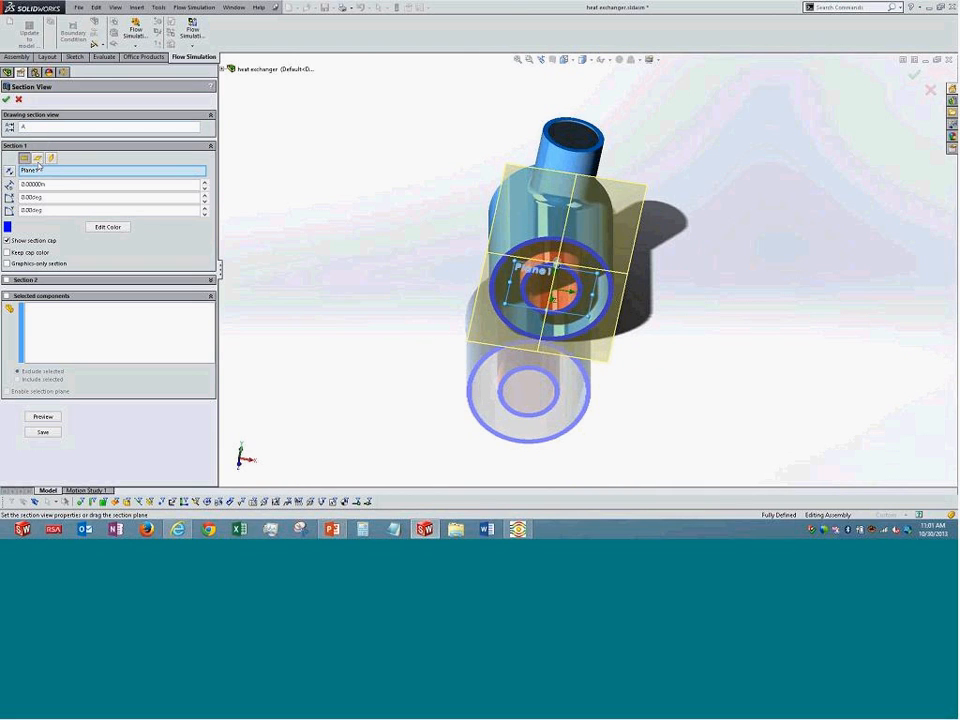
Switch the section preview to Plane2 to examine the heat exchanger along its length.
{"action": "left_click", "coordinate": [44, 171]}
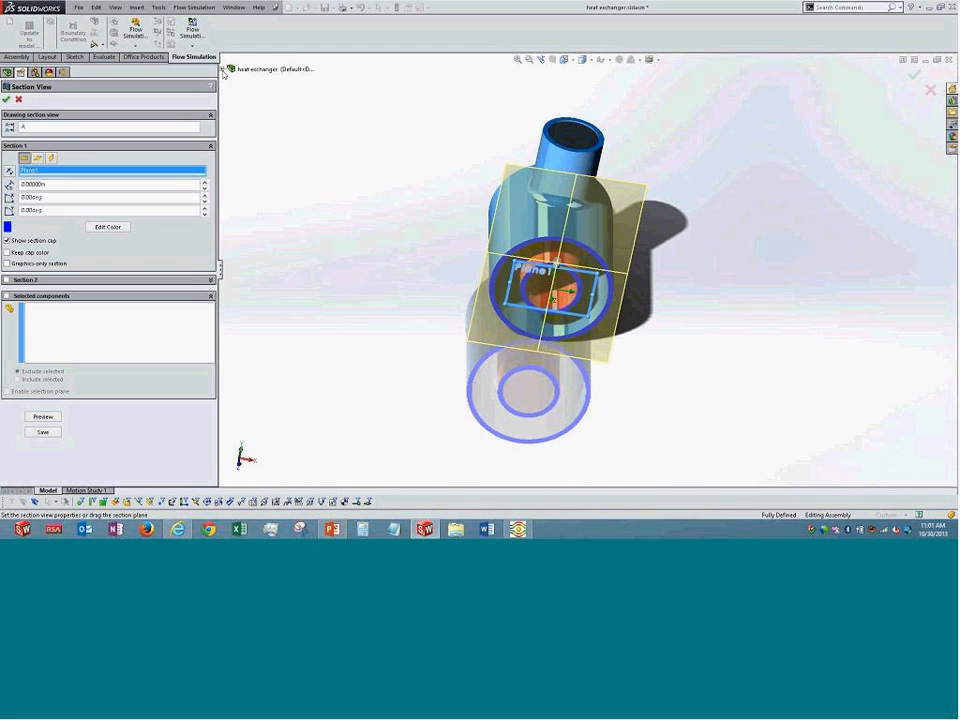
{"action": "left_click", "coordinate": [255, 114]}
{"action": "middle_click_drag", "start_coordinate": [472, 304], "coordinate": [381, 500]}
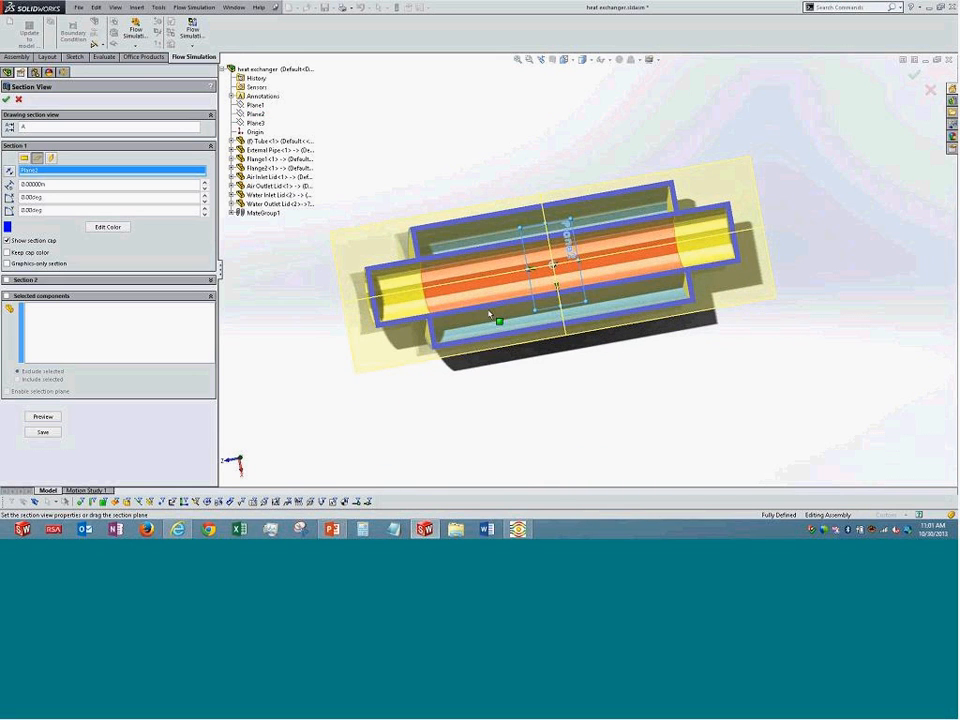
{"action": "scroll", "coordinate": [573, 279], "scroll_direction": "down", "scroll_amount": 3}
{"action": "scroll", "coordinate": [583, 285], "scroll_direction": "up", "scroll_amount": 3}
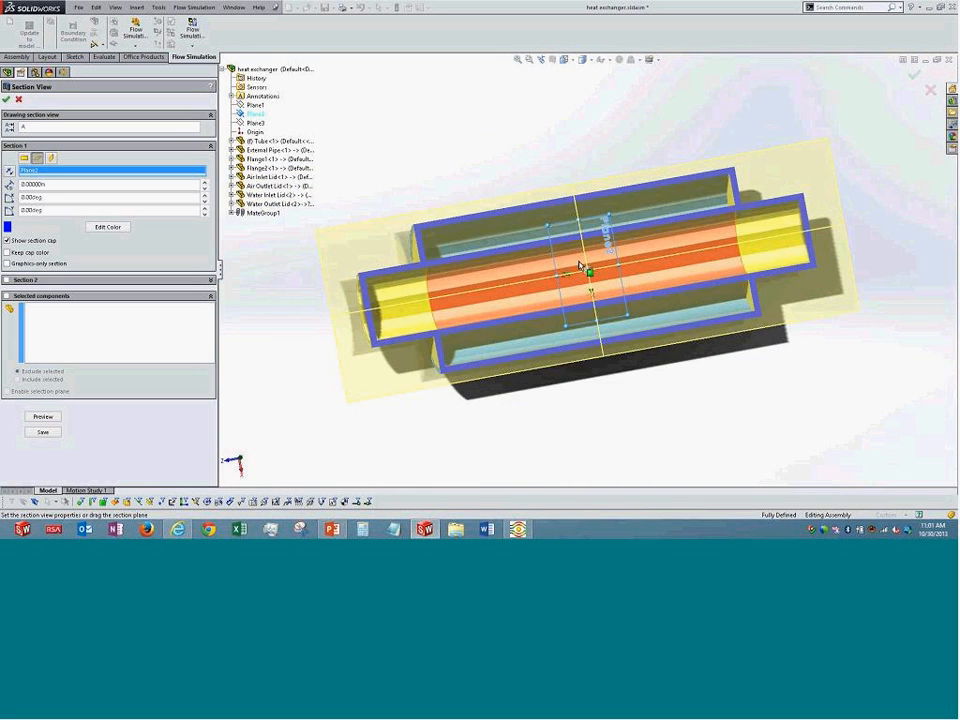
Sweep the Plane2 section offset out to about 0.14 m through the two ports, then cancel the section view.
{"action": "middle_click_drag", "start_coordinate": [581, 268], "coordinate": [574, 264]}
{"action": "mouse_move", "coordinate": [574, 264]}
{"action": "left_mouse_down"}
{"action": "mouse_move", "coordinate": [634, 287]}
{"action": "mouse_move", "coordinate": [579, 268]}
{"action": "mouse_move", "coordinate": [588, 266]}
{"action": "left_mouse_up"}
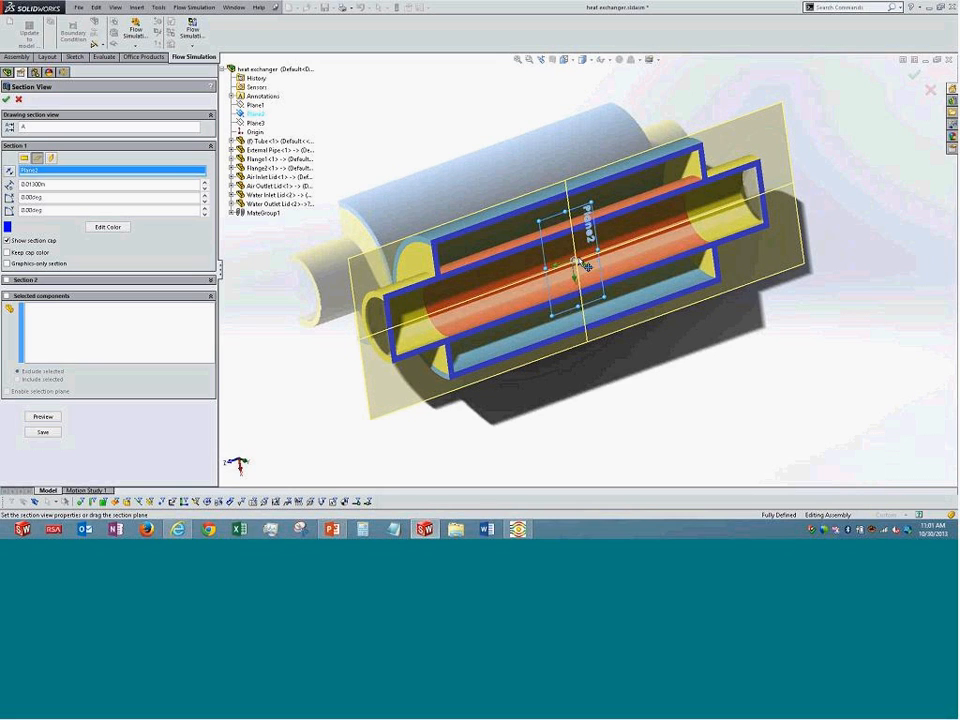
{"action": "left_click_drag", "start_coordinate": [587, 266], "coordinate": [614, 305]}
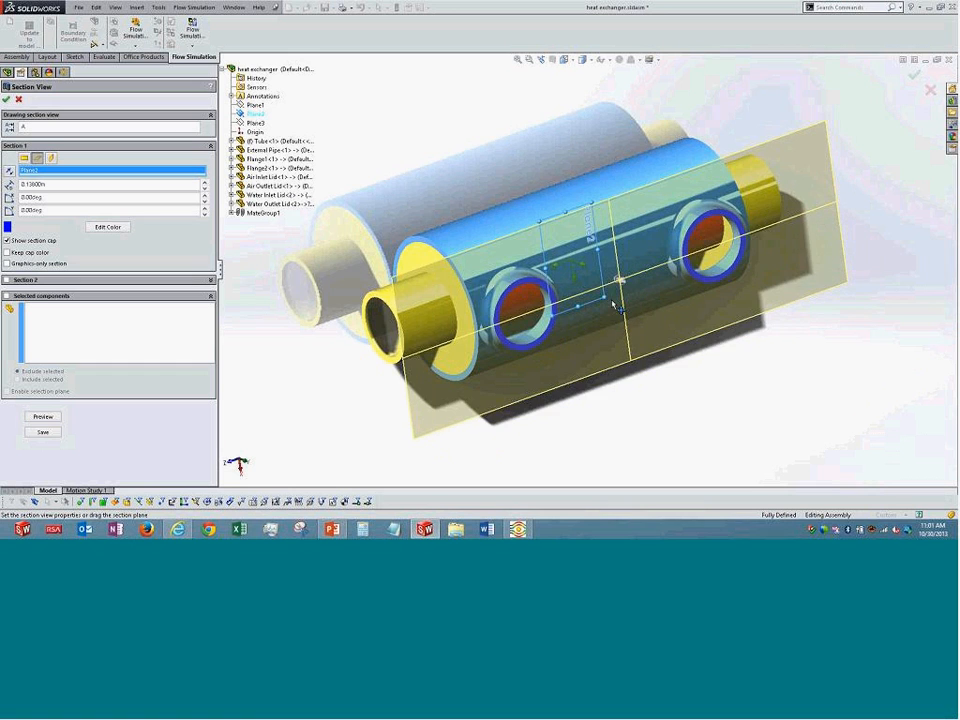
{"action": "left_click", "coordinate": [18, 101]}
{"action": "middle_click_drag", "start_coordinate": [362, 306], "coordinate": [480, 185]}
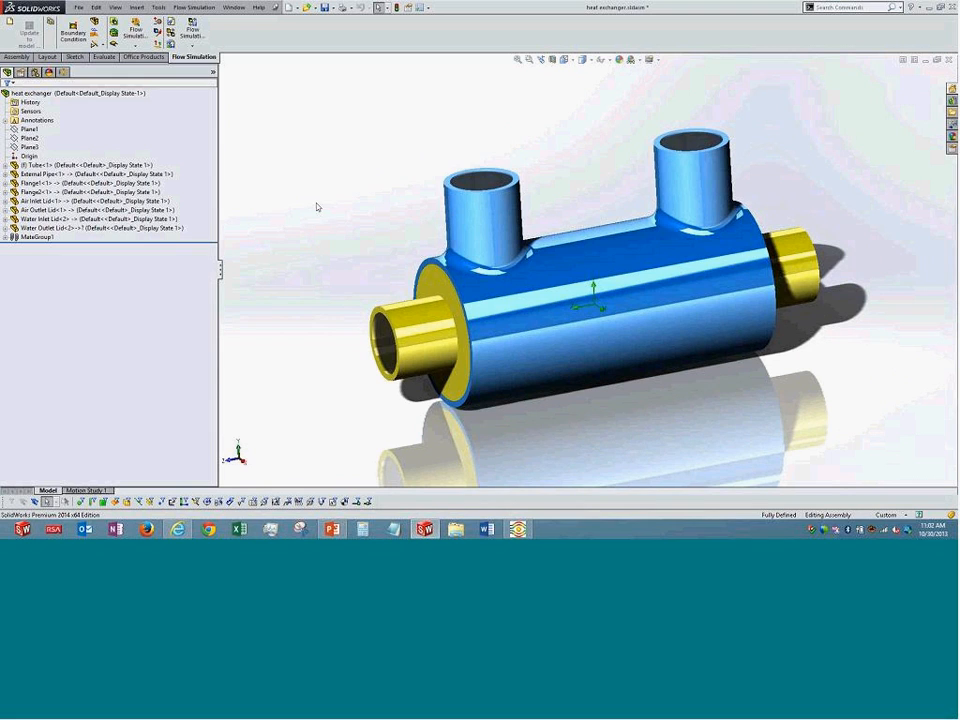
Highlight the water outlet lid and the water inlet lid in the assembly, then clear the selection.
{"action": "left_click", "coordinate": [50, 228]}
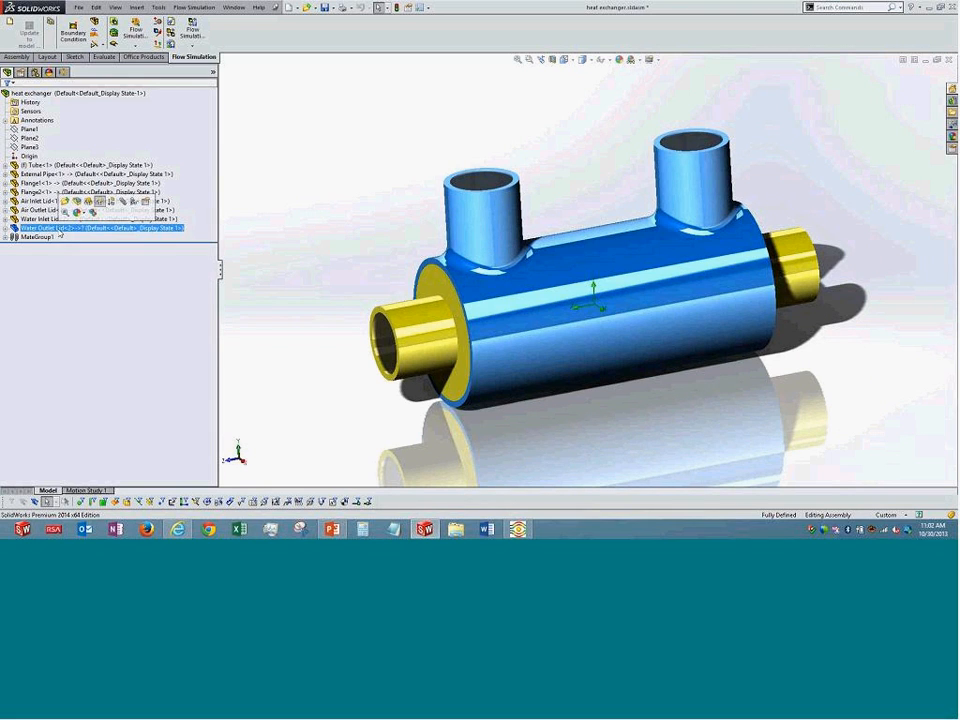
{"action": "left_click", "coordinate": [39, 219]}
{"action": "left_click", "coordinate": [276, 214]}
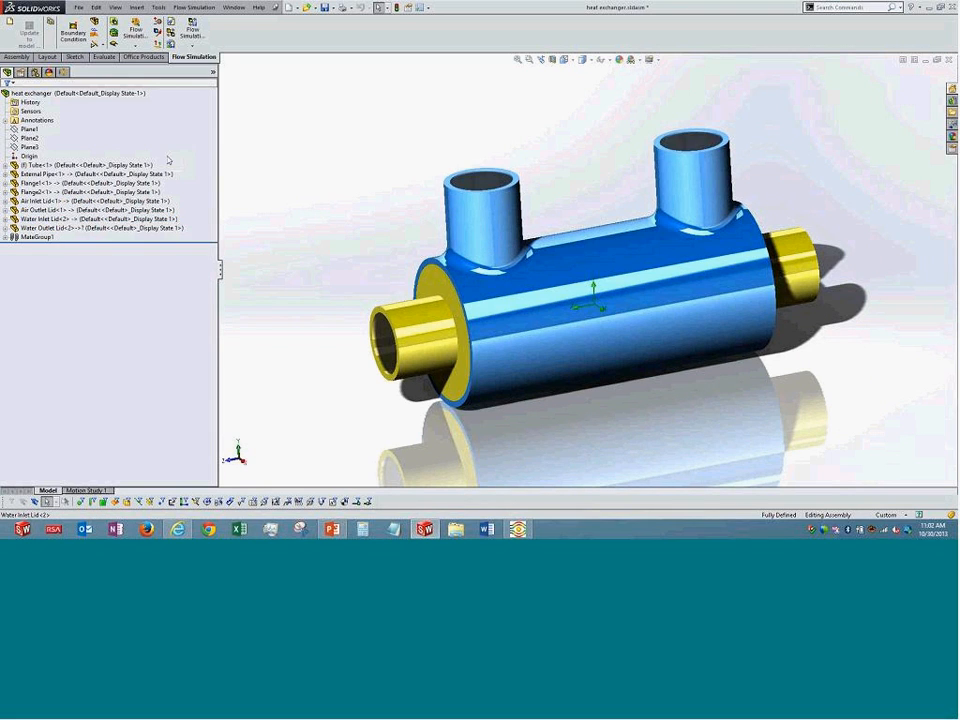
Open the general settings of the Level 3 project and review the analysis type and heat conduction options.
{"action": "left_click", "coordinate": [63, 72]}
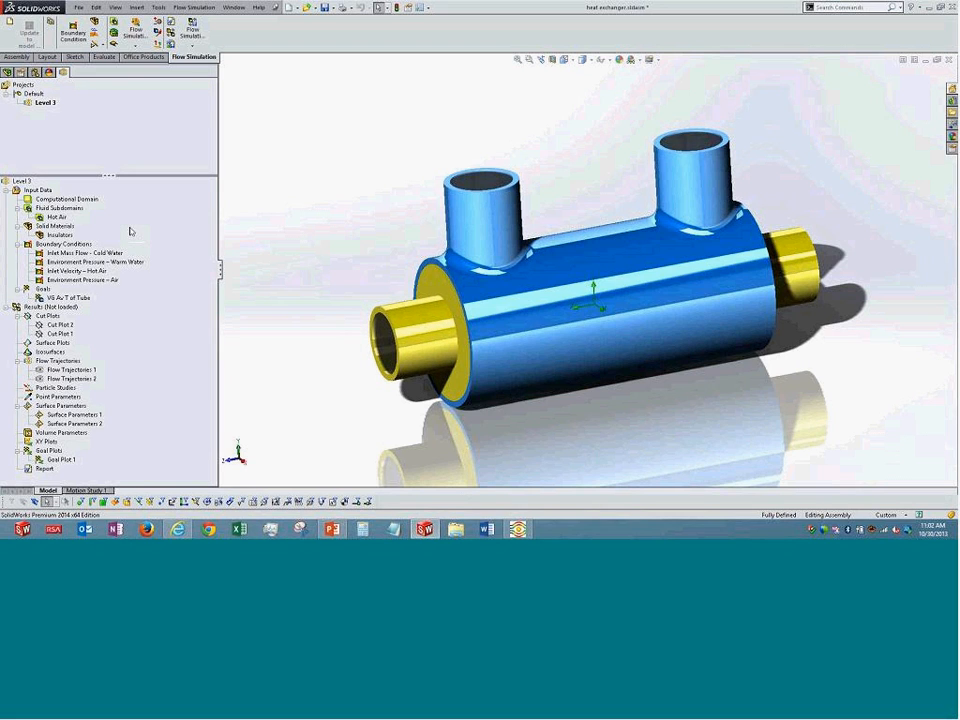
{"action": "right_click", "coordinate": [33, 191]}
{"action": "left_click", "coordinate": [68, 197]}
{"action": "left_click_drag", "start_coordinate": [405, 148], "coordinate": [187, 79]}
{"action": "left_click", "coordinate": [309, 180]}
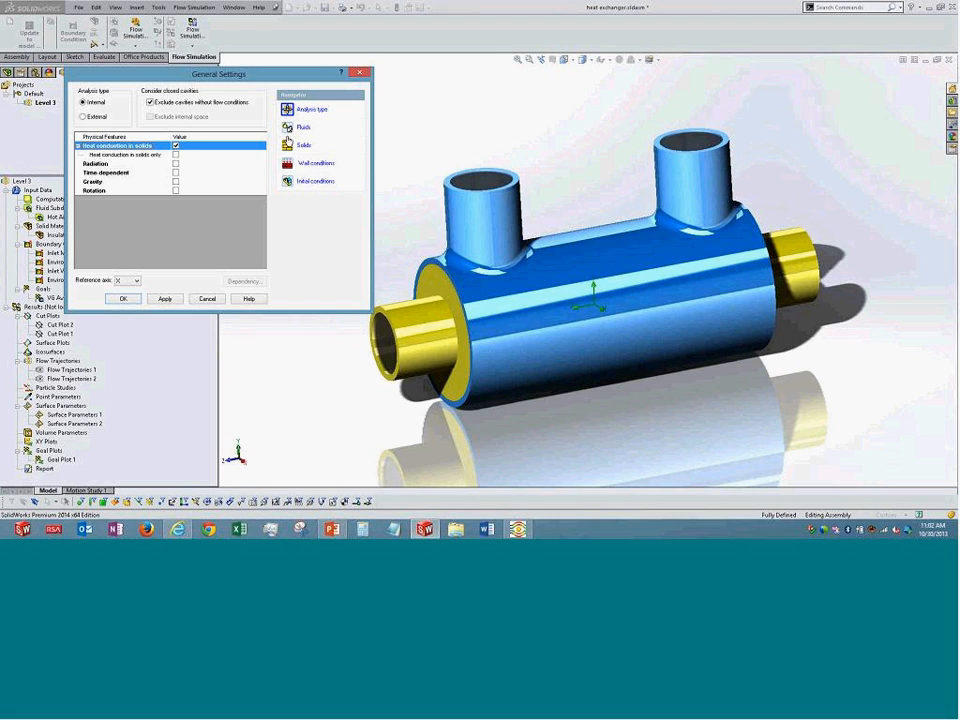
Review the project fluids Air and Water and the default solid material in the general settings.
{"action": "left_click", "coordinate": [354, 135]}
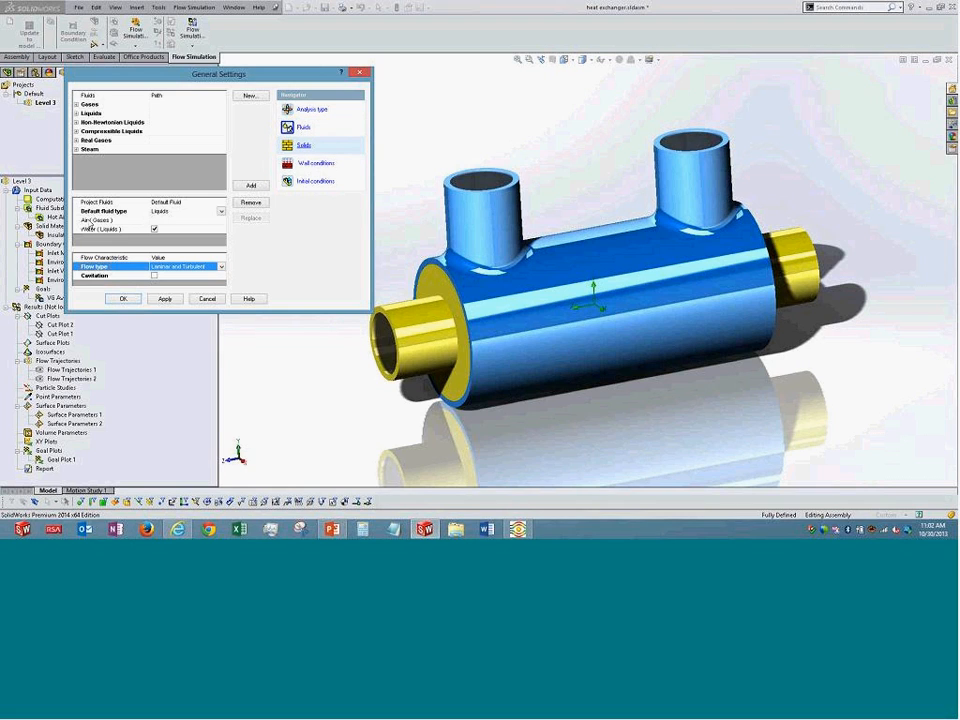
{"action": "left_click", "coordinate": [90, 221]}
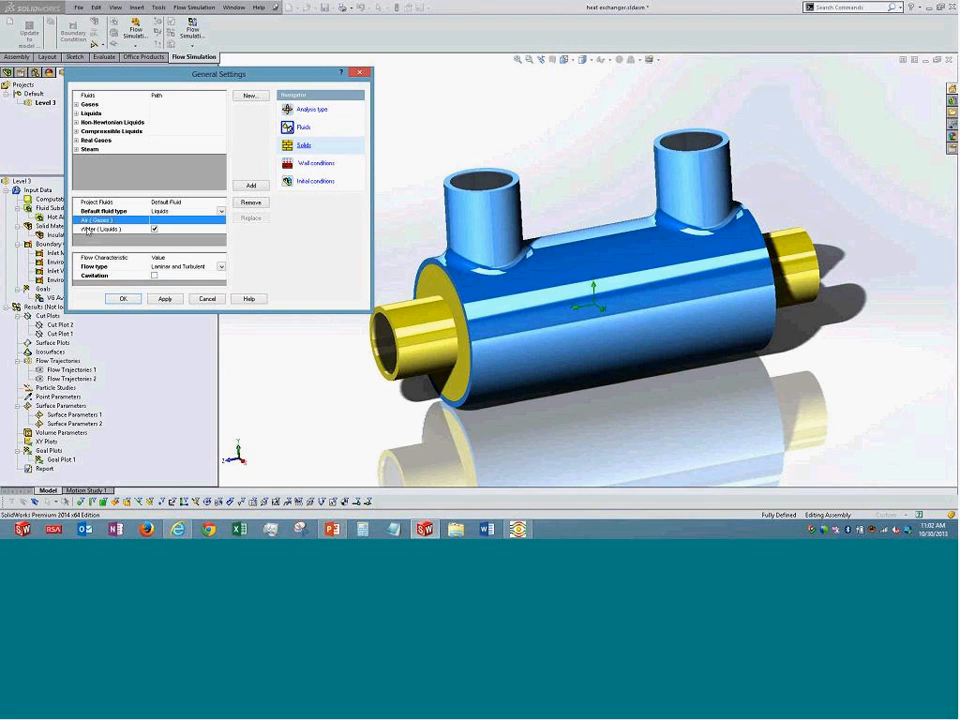
{"action": "left_click", "coordinate": [87, 230]}
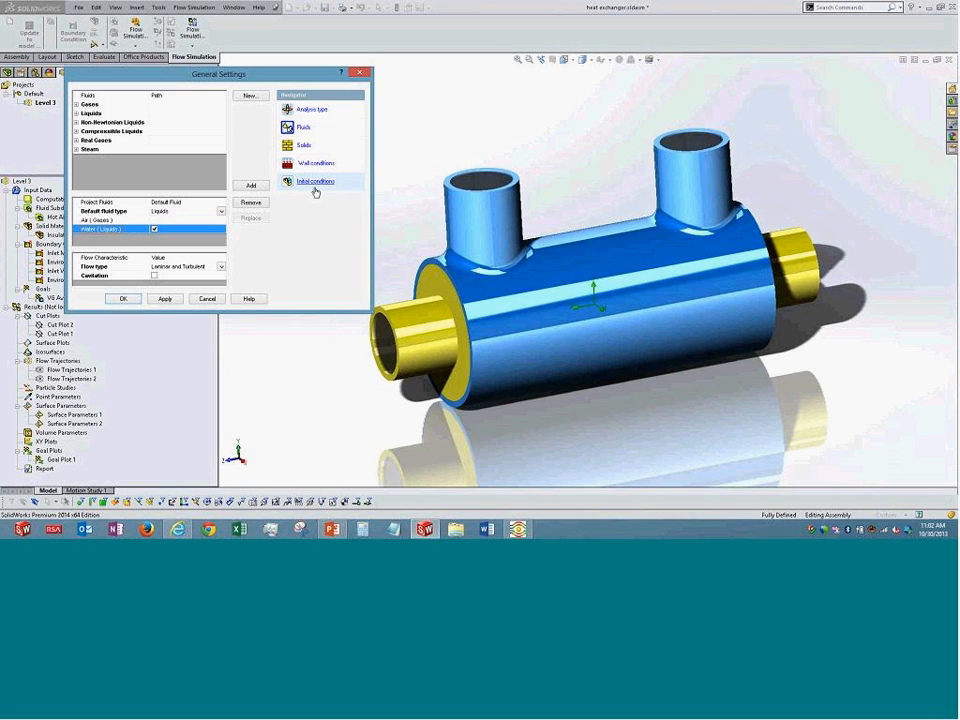
{"action": "left_click", "coordinate": [165, 298]}
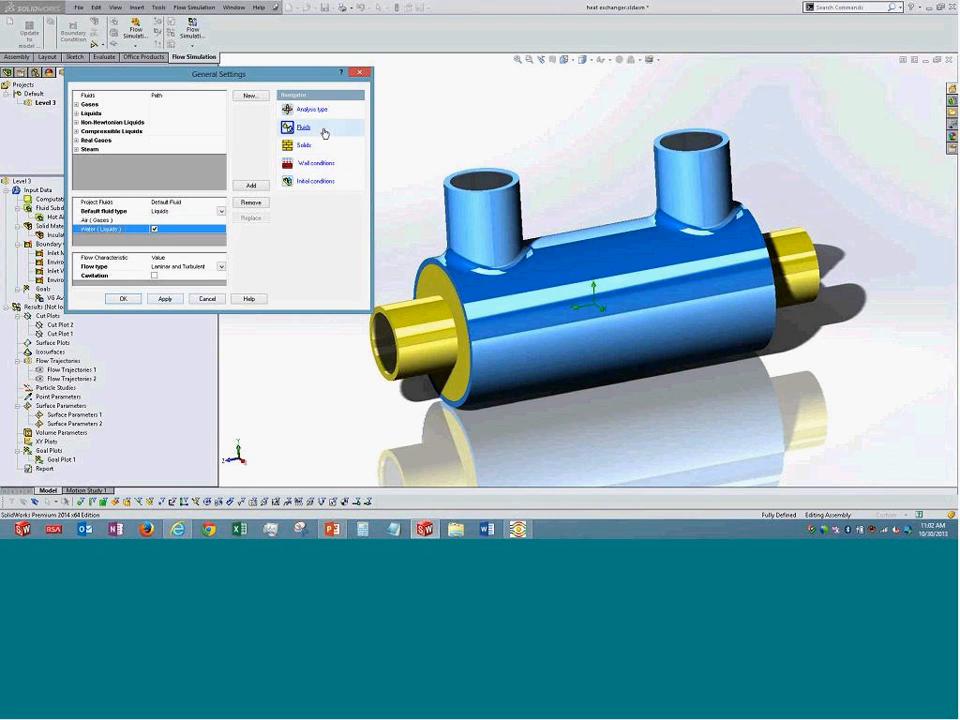
{"action": "left_click", "coordinate": [326, 152]}
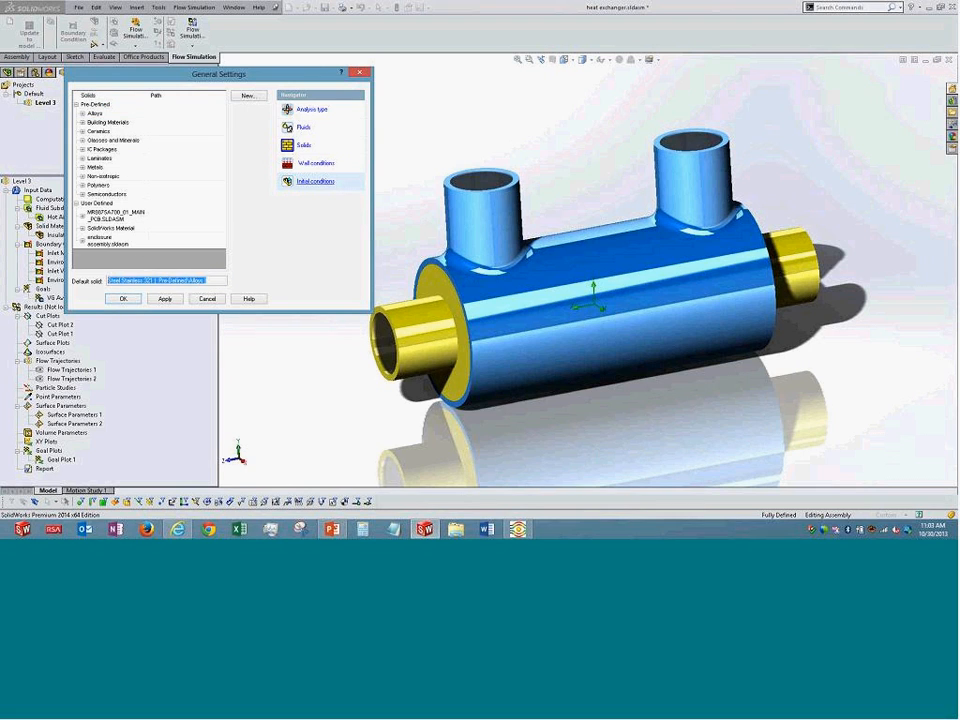
Review the default outer wall thermal condition, then the initial conditions with the solid parameters expanded, in the general settings.
{"action": "left_click", "coordinate": [300, 163]}
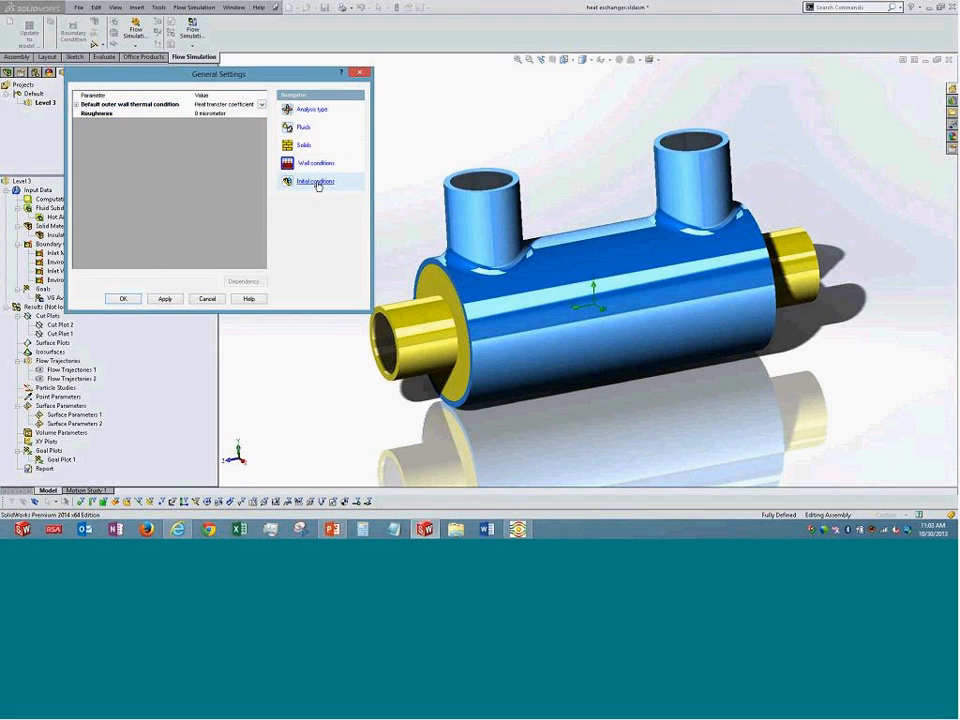
{"action": "left_click", "coordinate": [316, 182]}
{"action": "left_click", "coordinate": [317, 167]}
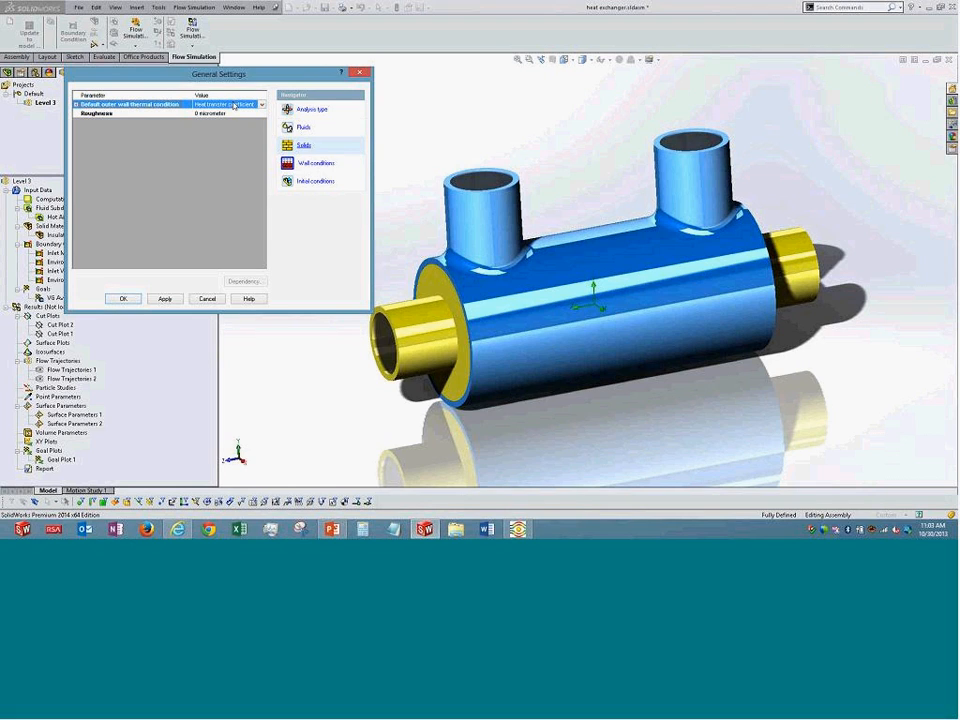
{"action": "left_click", "coordinate": [76, 104]}
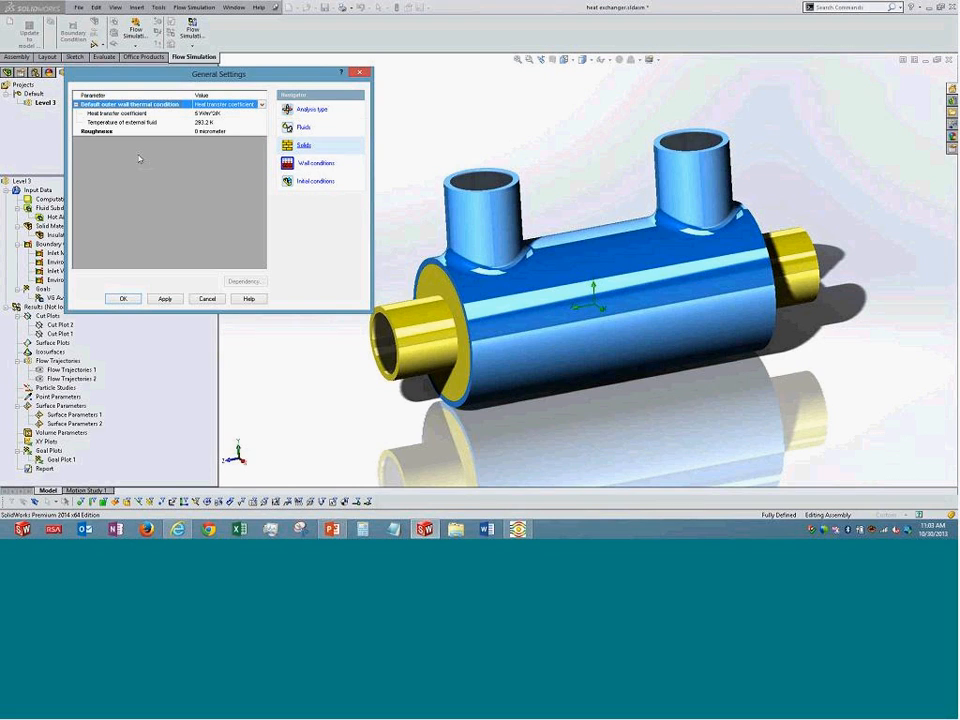
{"action": "left_click", "coordinate": [321, 182]}
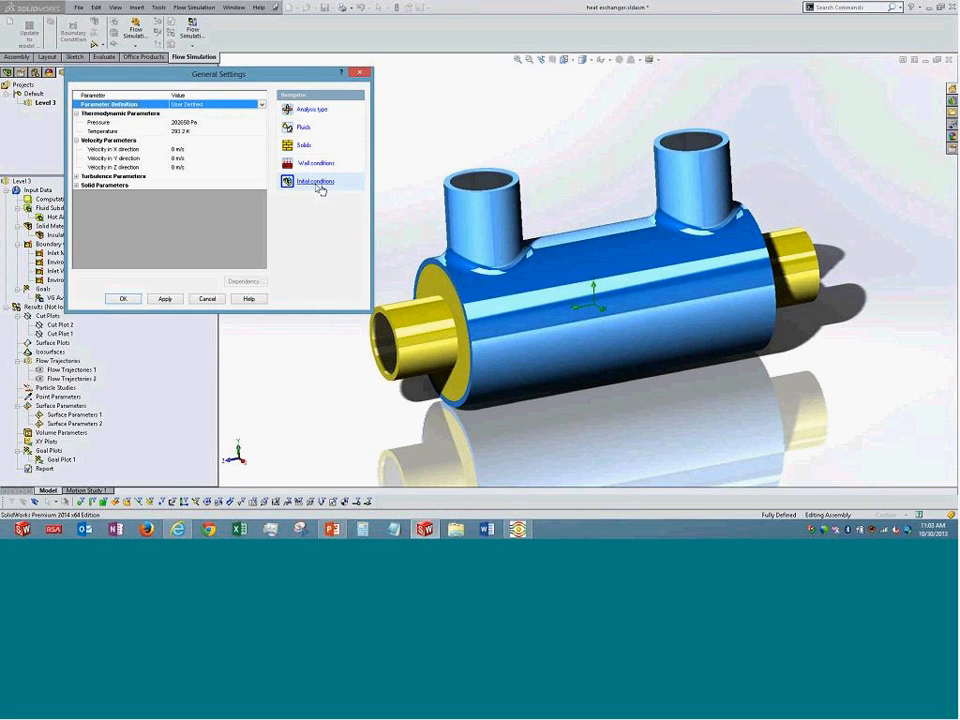
{"action": "left_click", "coordinate": [80, 176]}
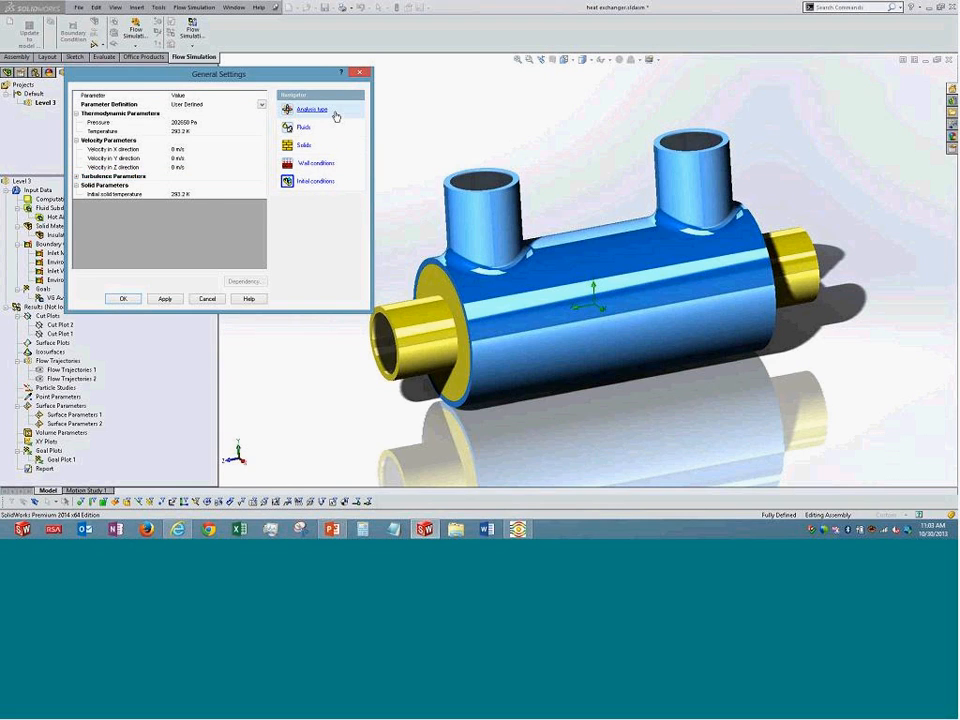
Recheck the analysis type, fluids, solids and wall conditions in the general settings, then close the dialog without saving.
{"action": "left_click", "coordinate": [335, 115]}
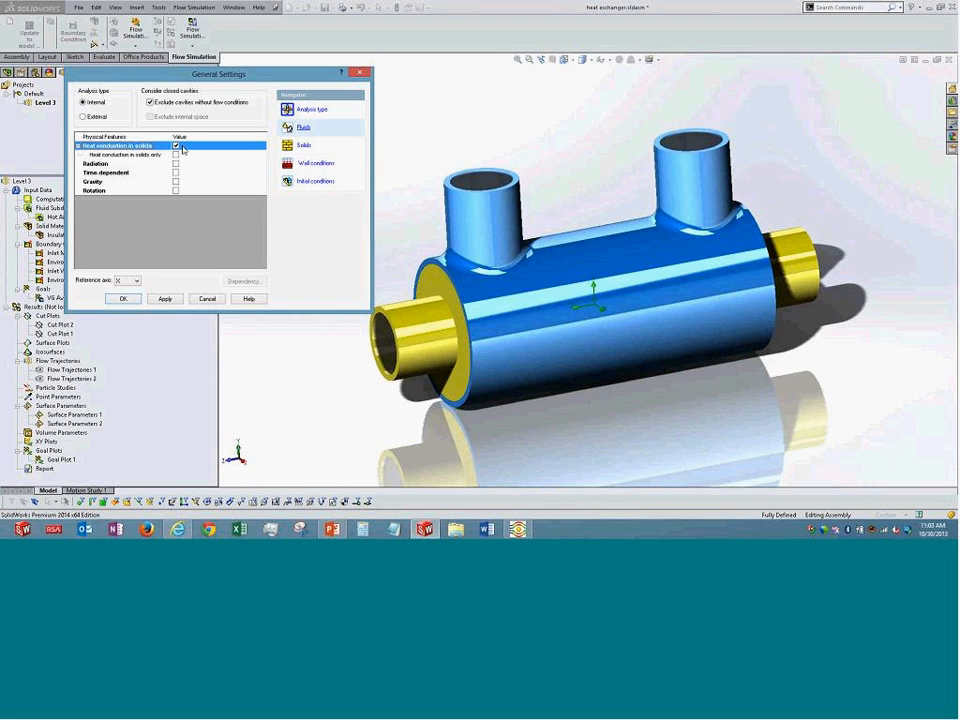
{"action": "left_click", "coordinate": [330, 128]}
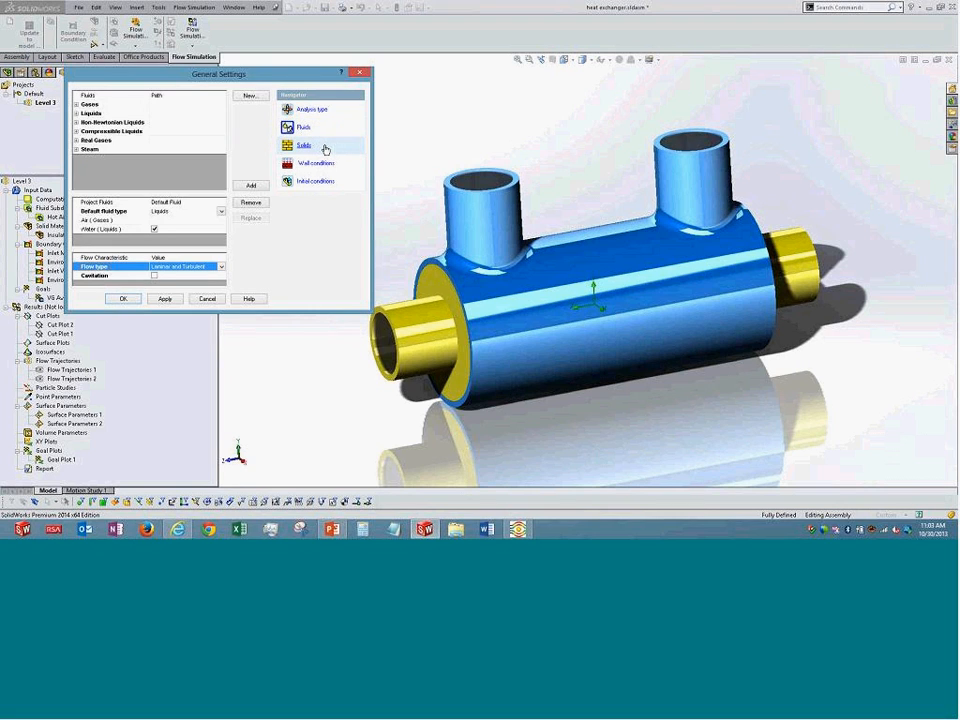
{"action": "left_click", "coordinate": [325, 148]}
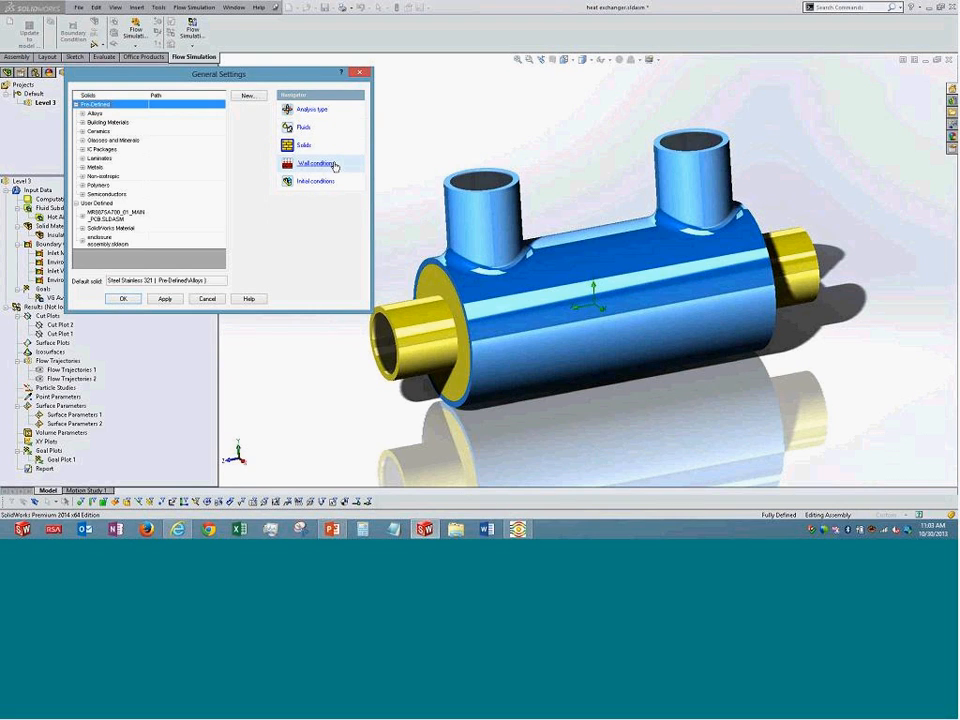
{"action": "left_click", "coordinate": [334, 164]}
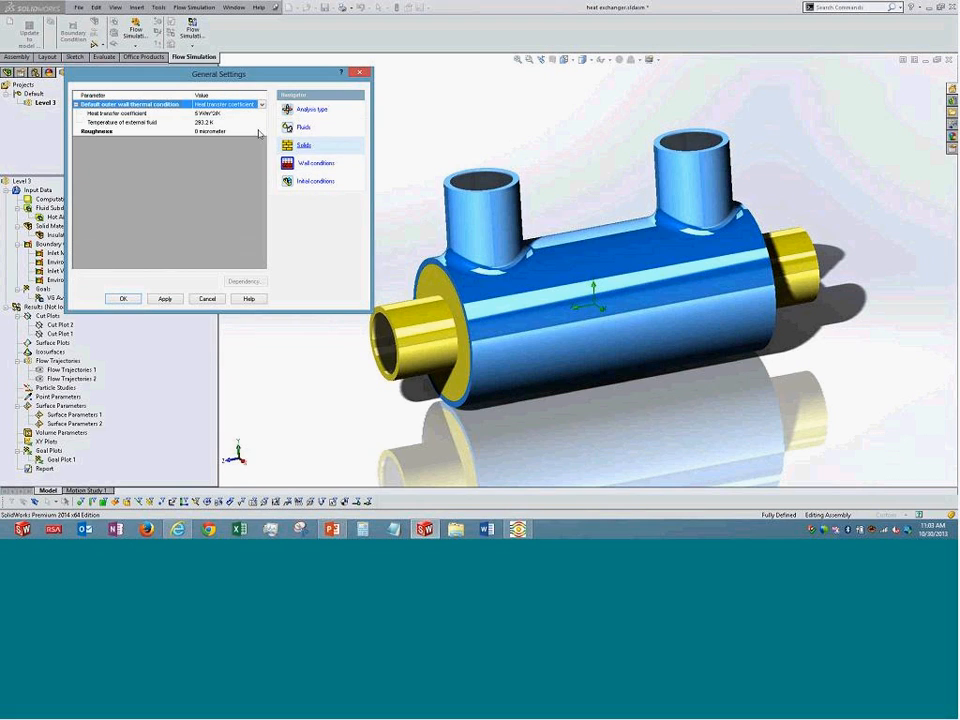
{"action": "left_click", "coordinate": [217, 303]}
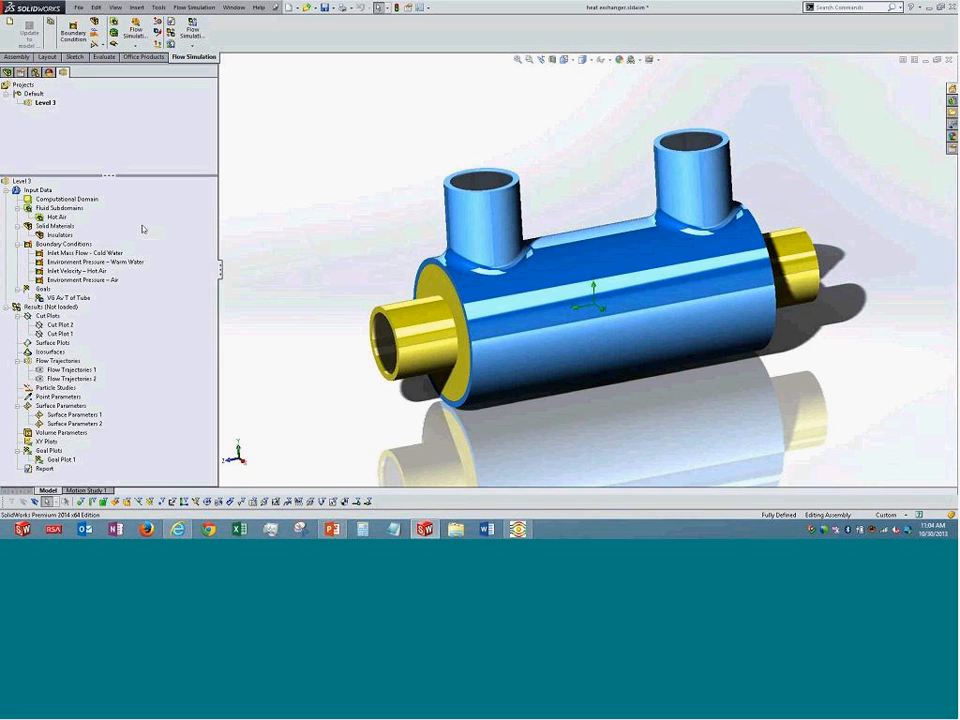
Reopen the project's general settings, examine Water as the default project fluid, then cancel the dialog.
{"action": "right_click", "coordinate": [38, 190]}
{"action": "left_click", "coordinate": [72, 196]}
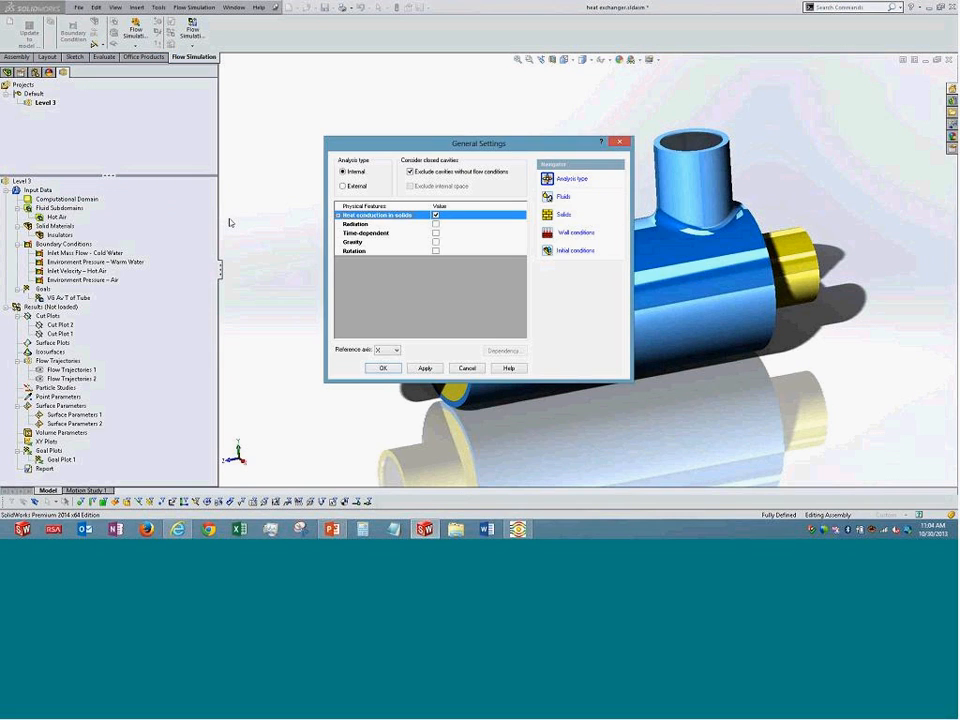
{"action": "left_click", "coordinate": [575, 200]}
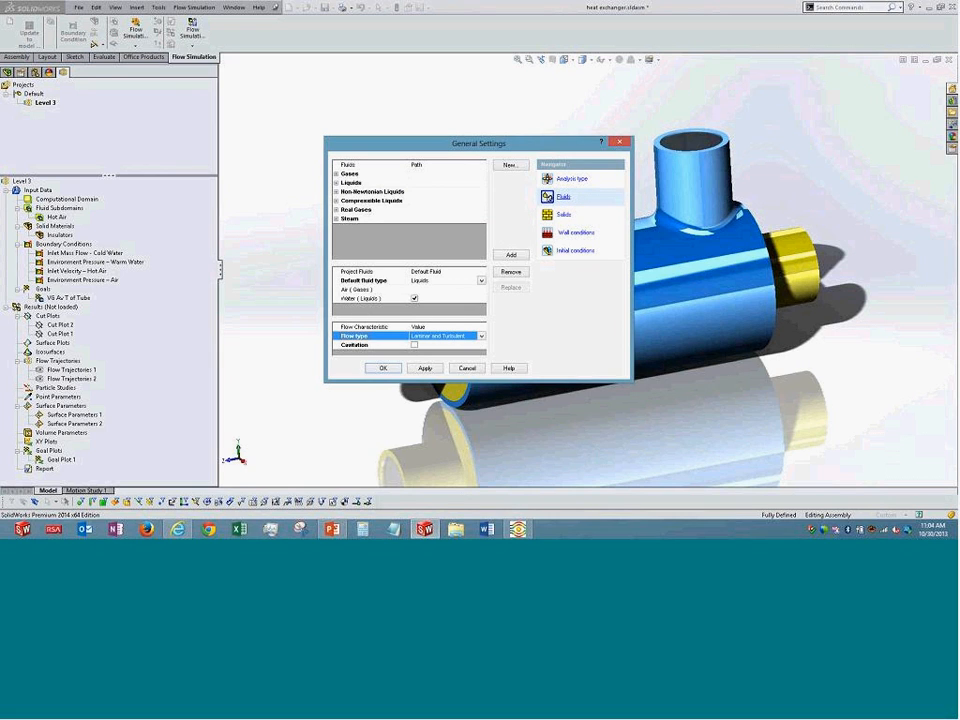
{"action": "left_click", "coordinate": [418, 298]}
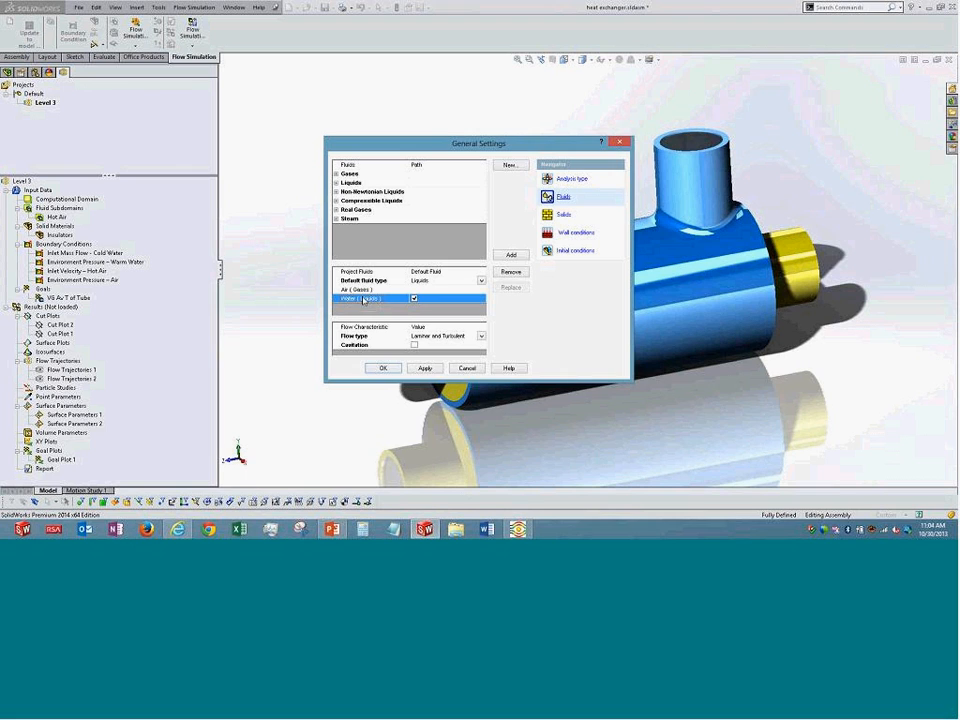
{"action": "left_click", "coordinate": [470, 368]}
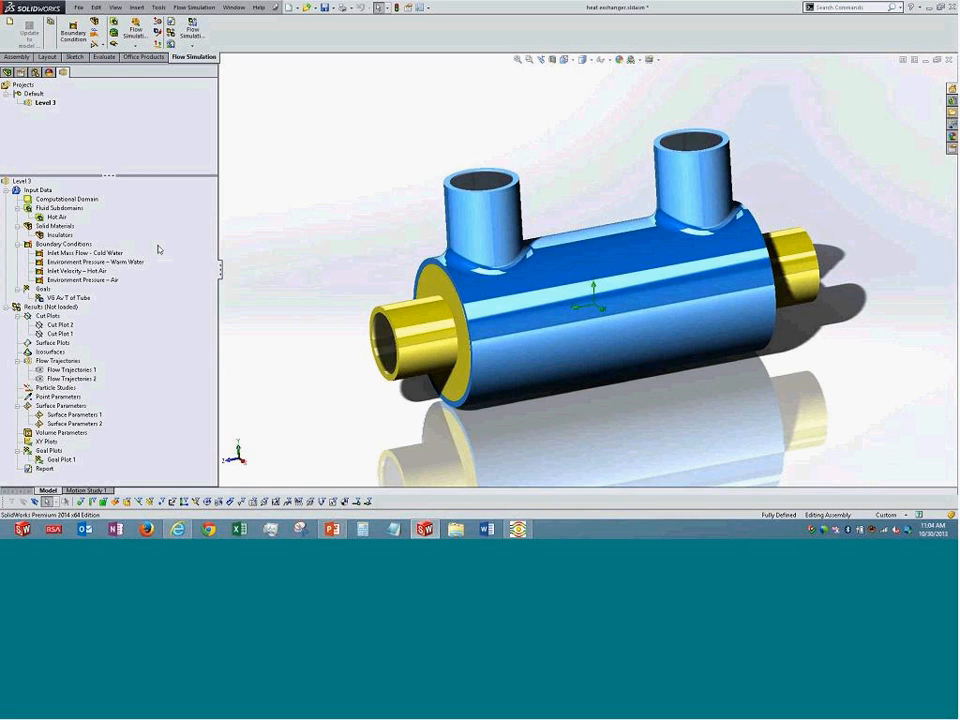
View the fluid subdomain definition options for the Flange1 face, cancel without creating one, and highlight the Hot Air subdomain.
{"action": "right_click", "coordinate": [58, 218]}
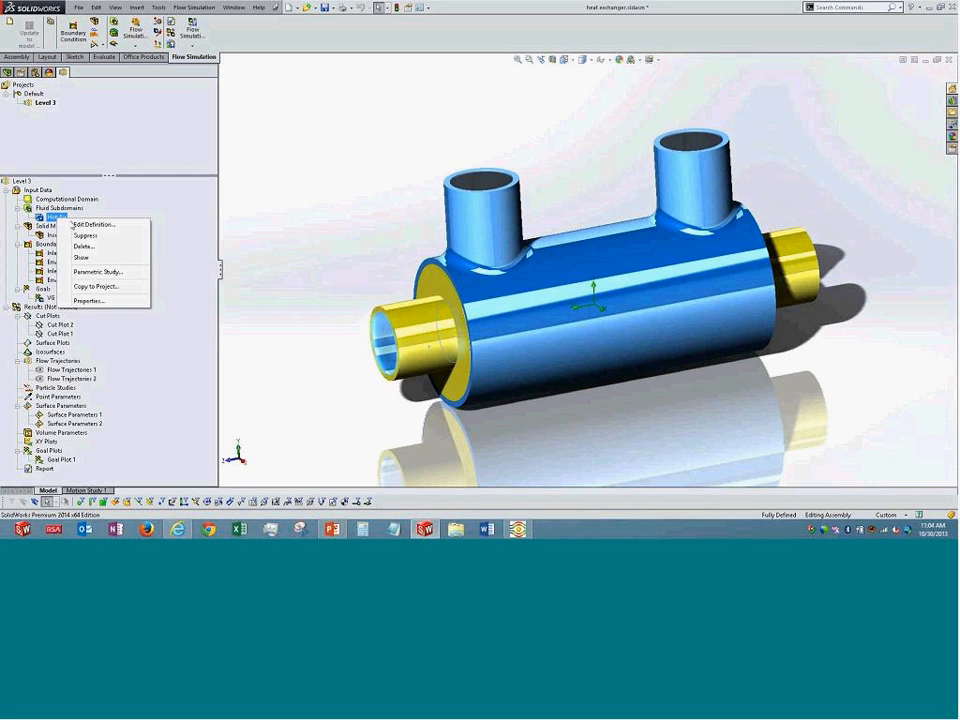
{"action": "left_click", "coordinate": [62, 208]}
{"action": "right_click", "coordinate": [74, 208]}
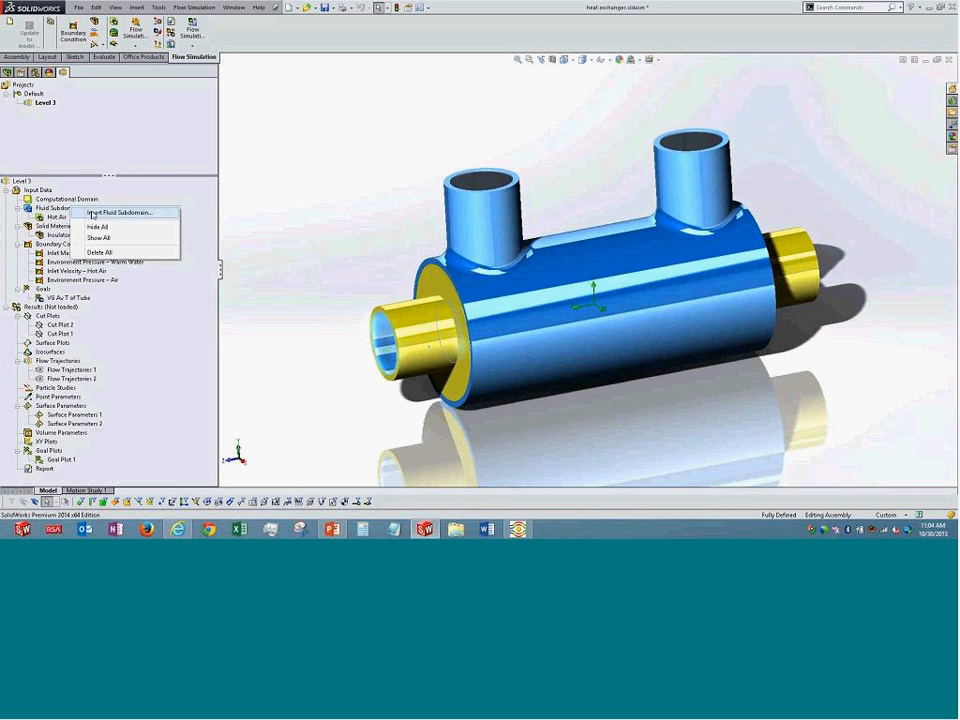
{"action": "left_click", "coordinate": [92, 214]}
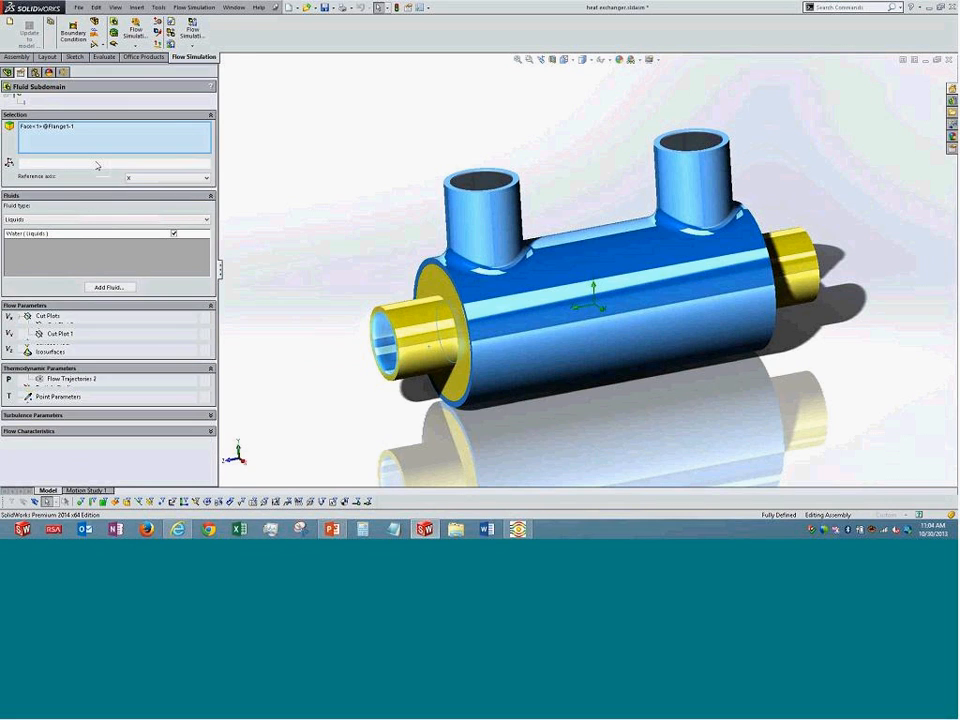
{"action": "left_click", "coordinate": [60, 128]}
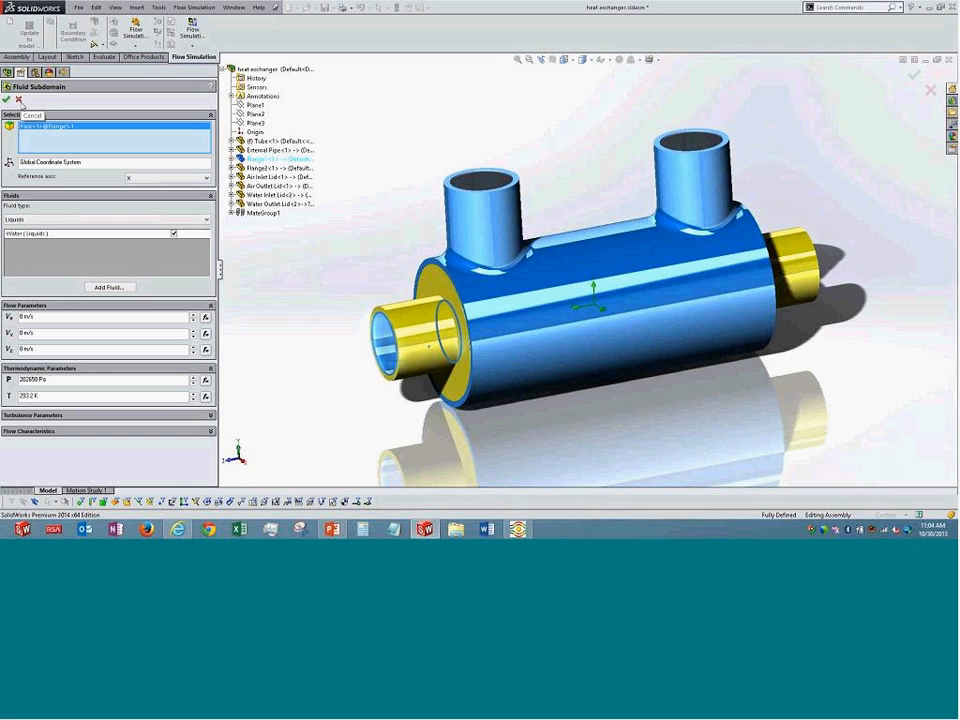
{"action": "left_click", "coordinate": [18, 100]}
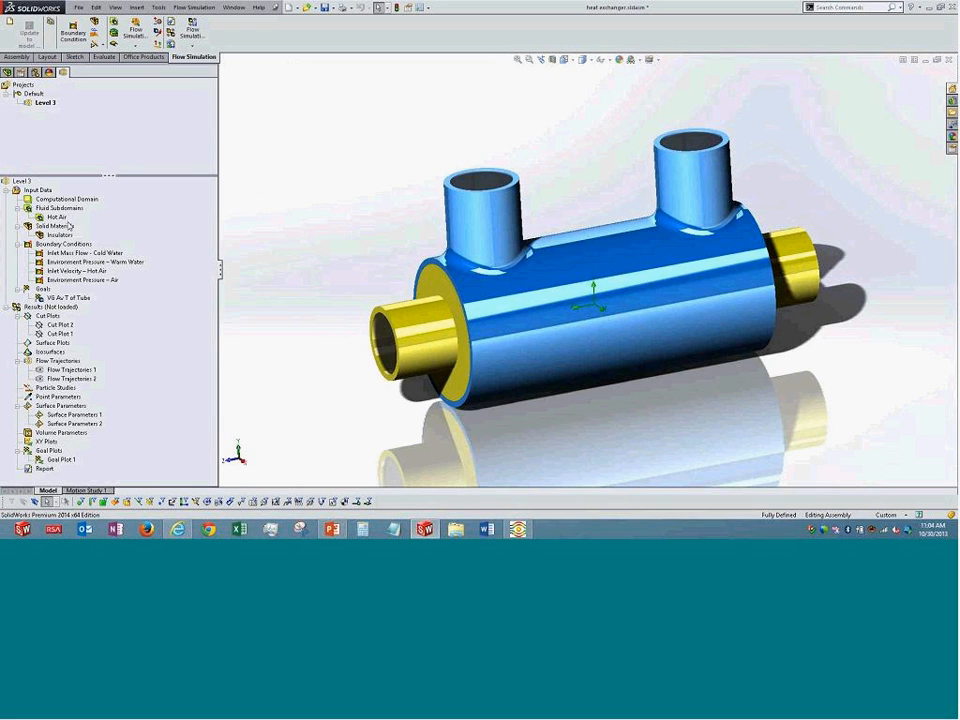
{"action": "left_click", "coordinate": [52, 217]}
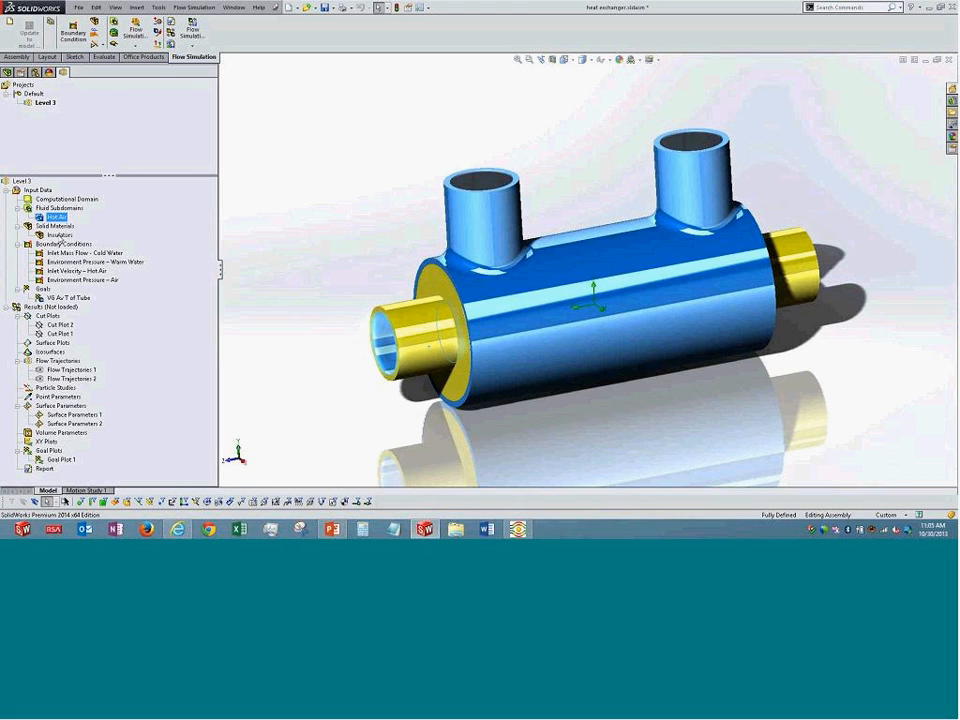
Highlight the Insulators material's lids, view the solid material definition options for them, and cancel without assigning a material.
{"action": "left_click", "coordinate": [58, 234]}
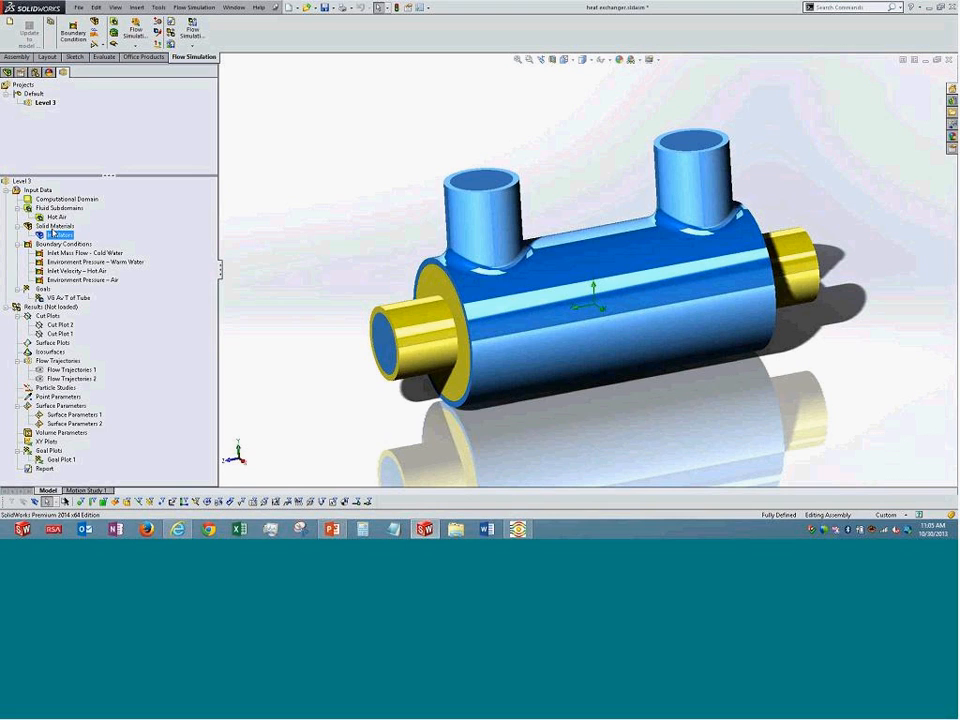
{"action": "right_click", "coordinate": [53, 233]}
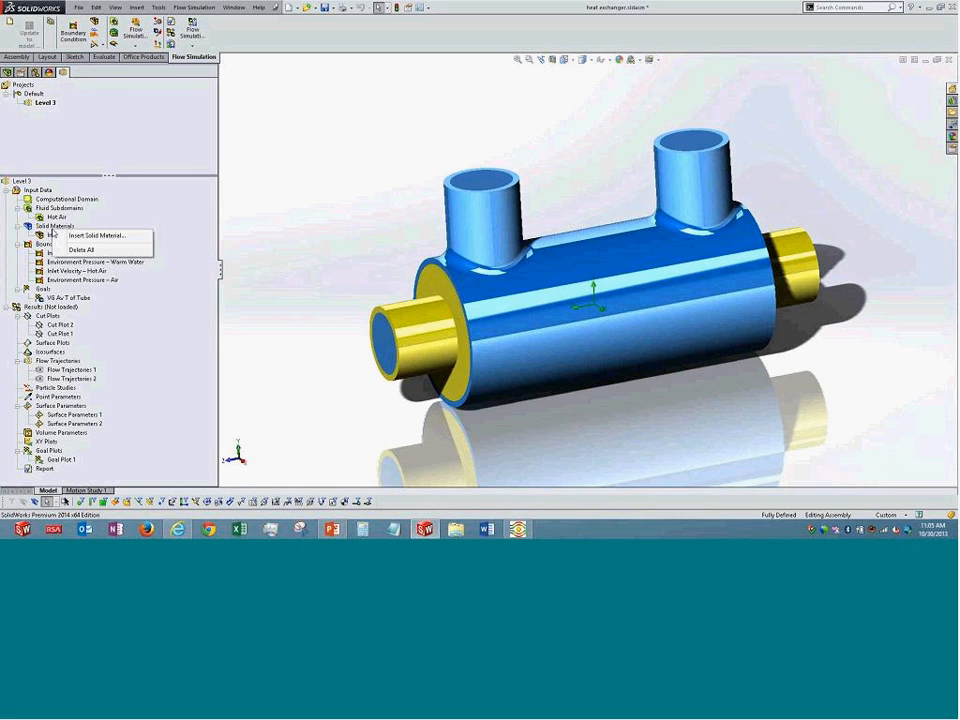
{"action": "left_click", "coordinate": [95, 235]}
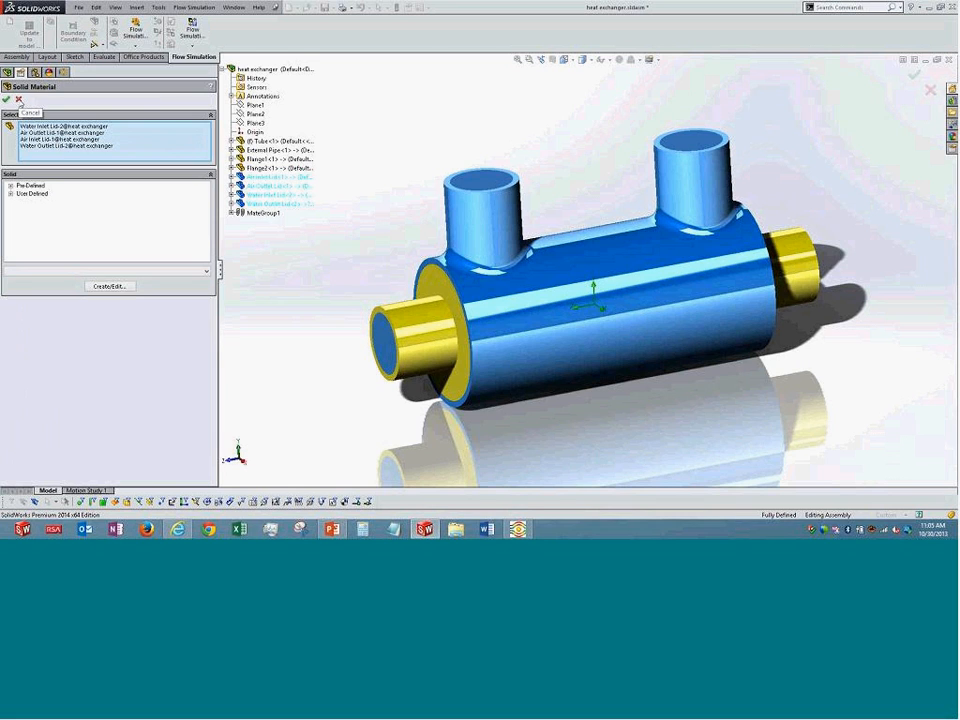
{"action": "left_click", "coordinate": [18, 99]}
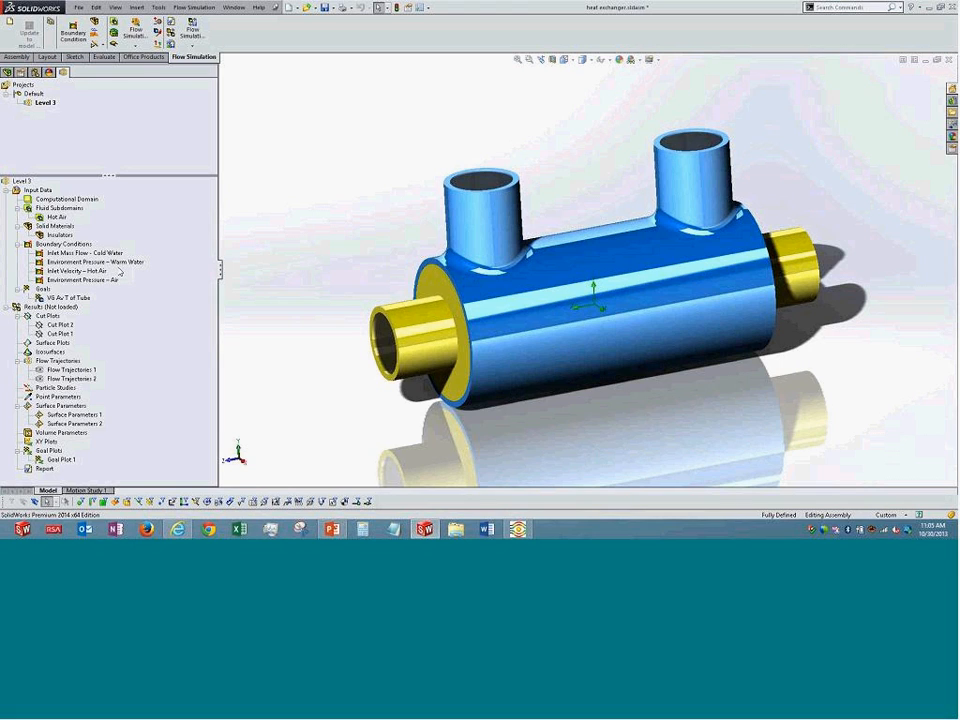
Examine the cold water inlet mass flow condition's flow rate, temperature and turbulence parameters, then cancel the edit.
{"action": "left_click", "coordinate": [83, 256]}
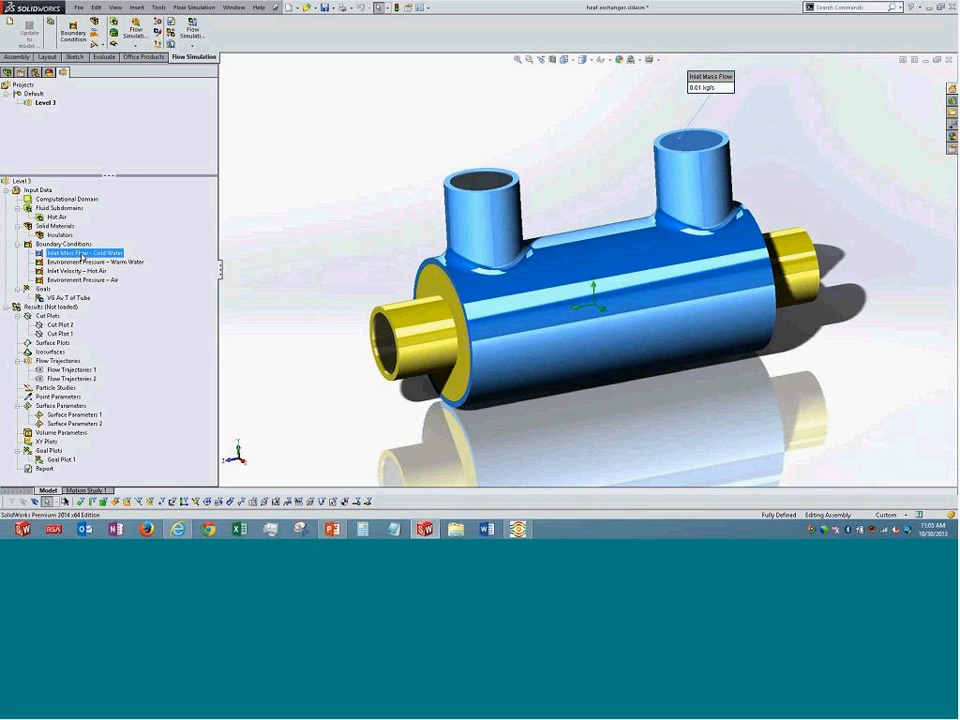
{"action": "right_click", "coordinate": [88, 254]}
{"action": "left_click", "coordinate": [135, 260]}
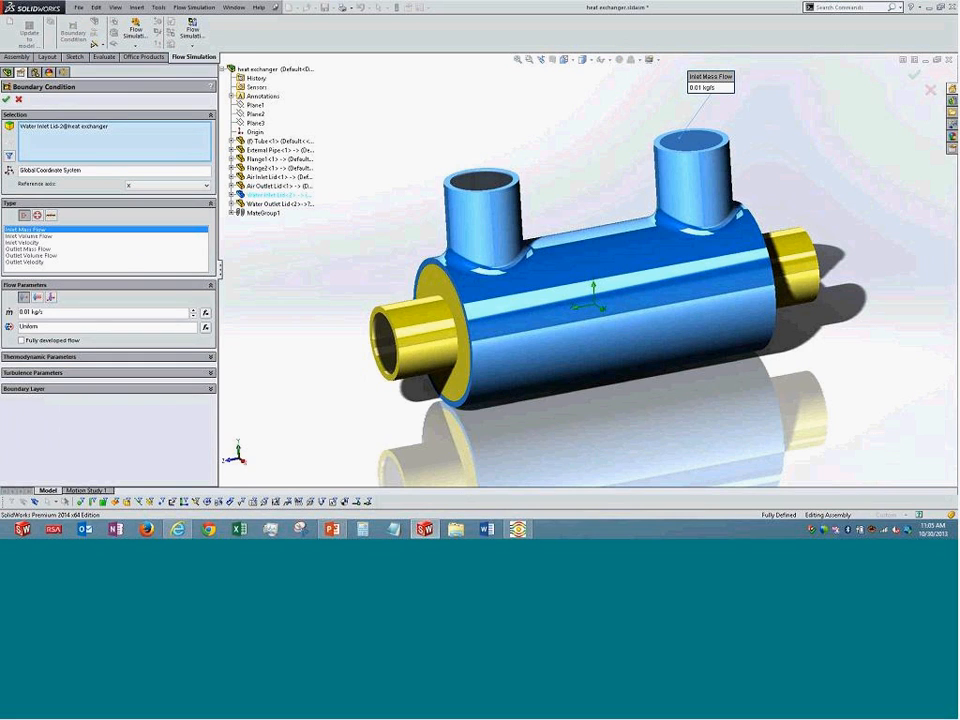
{"action": "left_click", "coordinate": [33, 128]}
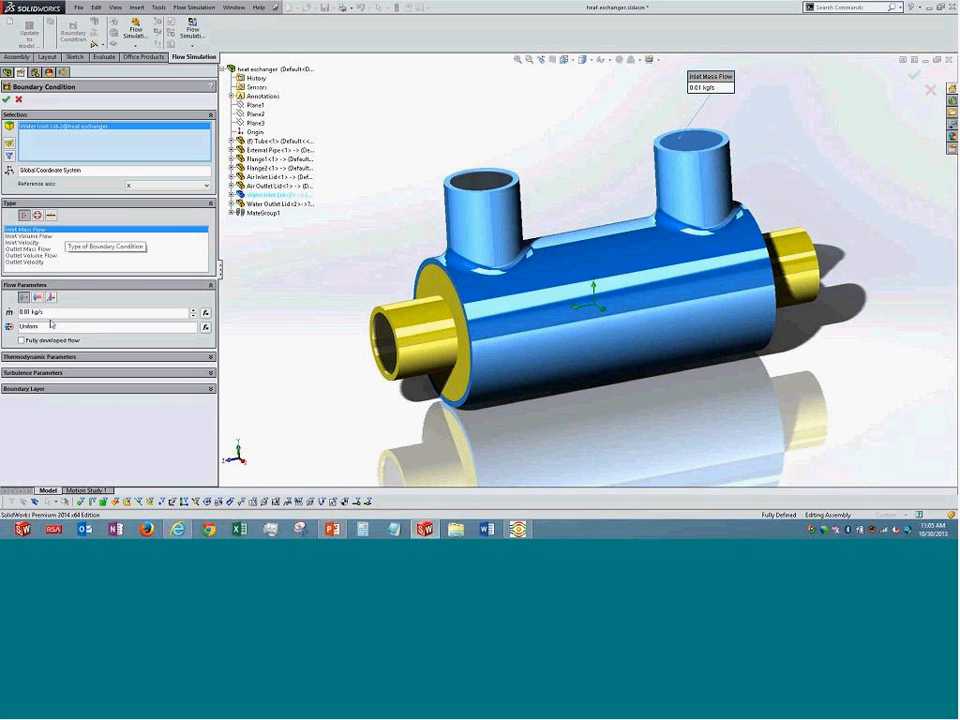
{"action": "left_click_drag", "start_coordinate": [56, 313], "coordinate": [2, 323]}
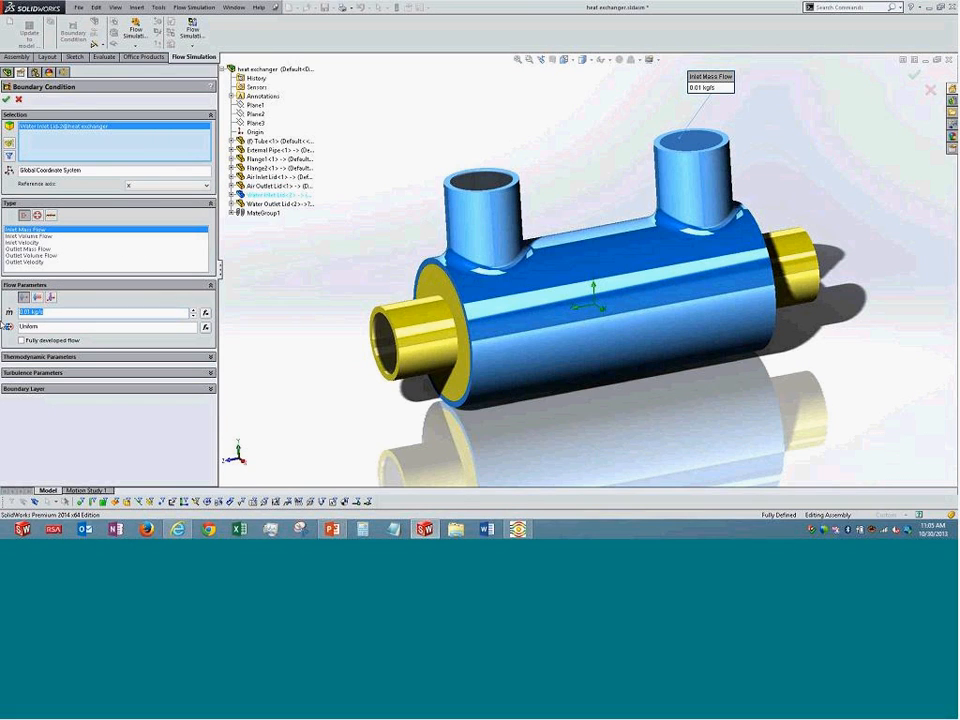
{"action": "left_click", "coordinate": [46, 357]}
{"action": "left_click", "coordinate": [45, 387]}
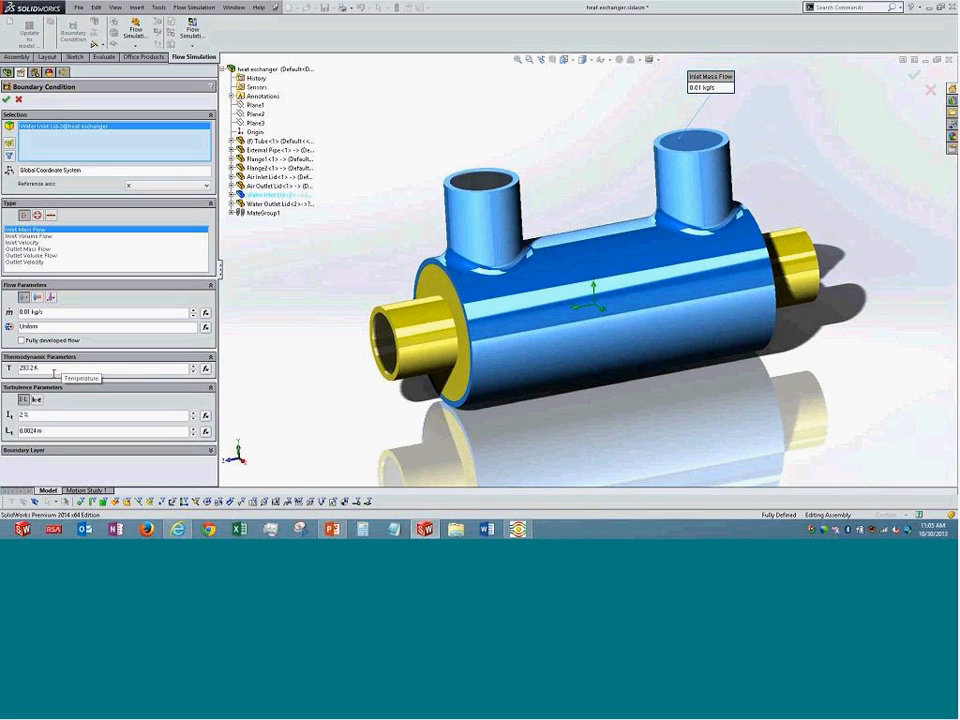
{"action": "left_click_drag", "start_coordinate": [54, 372], "coordinate": [3, 374]}
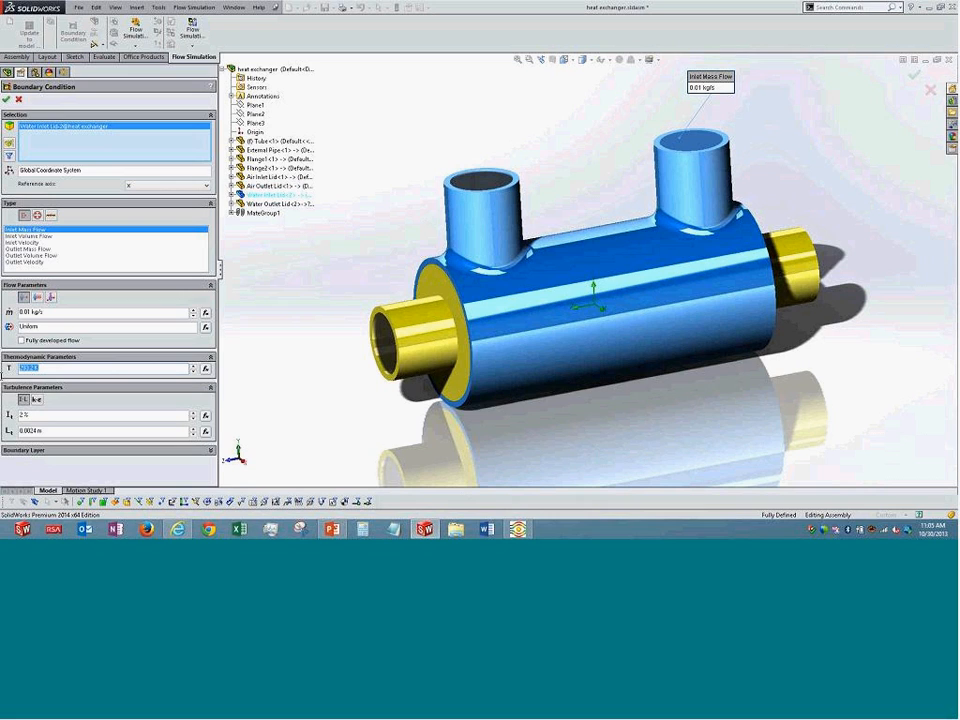
{"action": "left_click", "coordinate": [18, 99]}
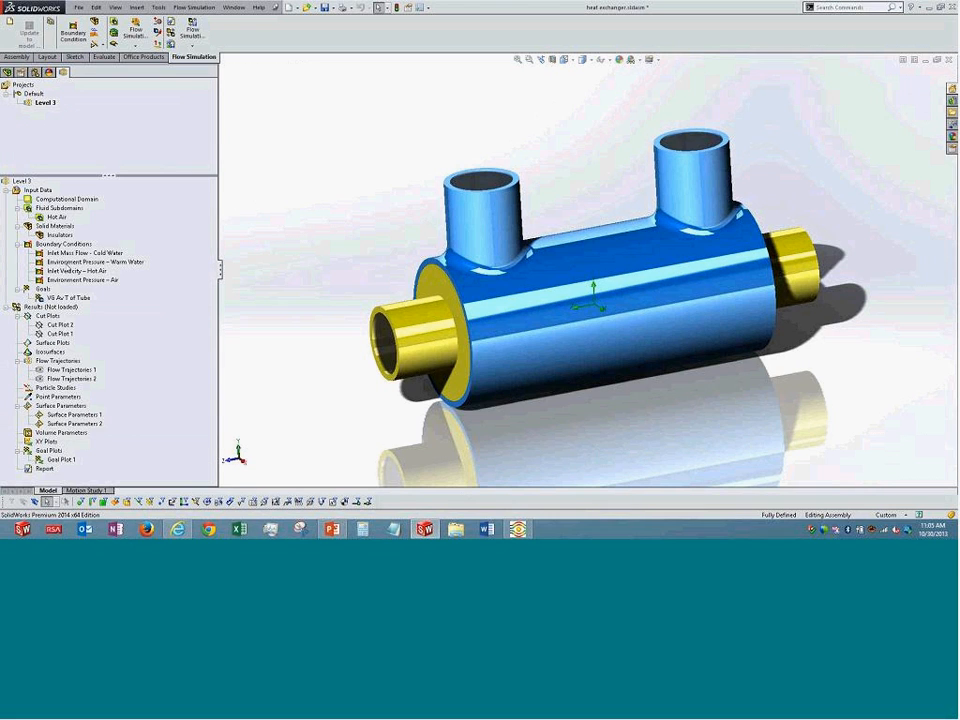
Highlight each boundary condition on the model in turn: cold water inlet, warm water outlet, hot air inlet and air outlet.
{"action": "left_click", "coordinate": [62, 253]}
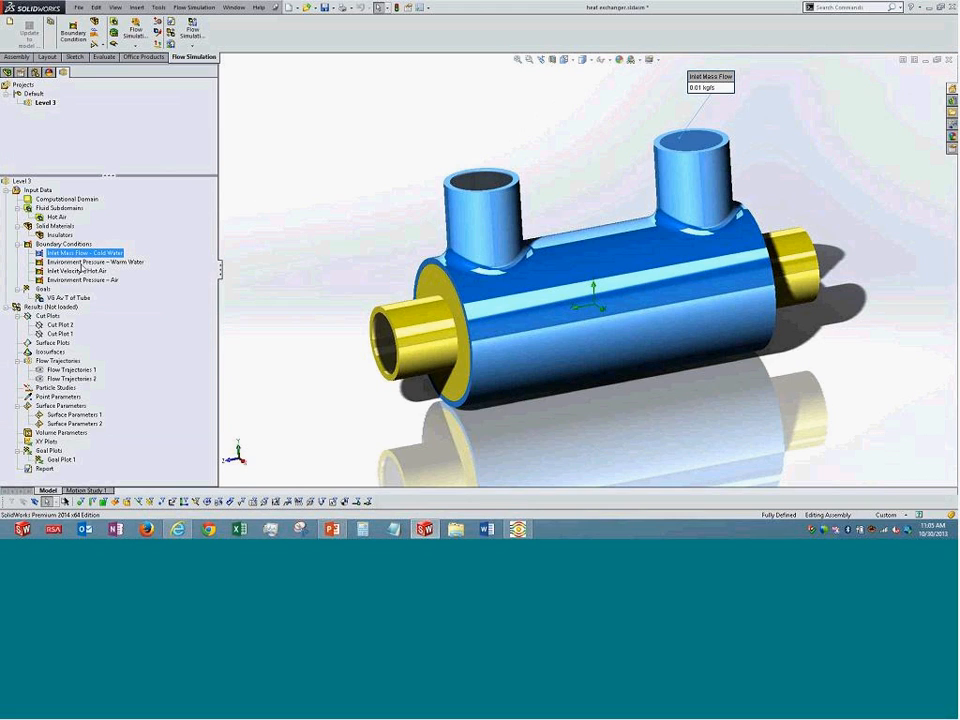
{"action": "left_click", "coordinate": [80, 263]}
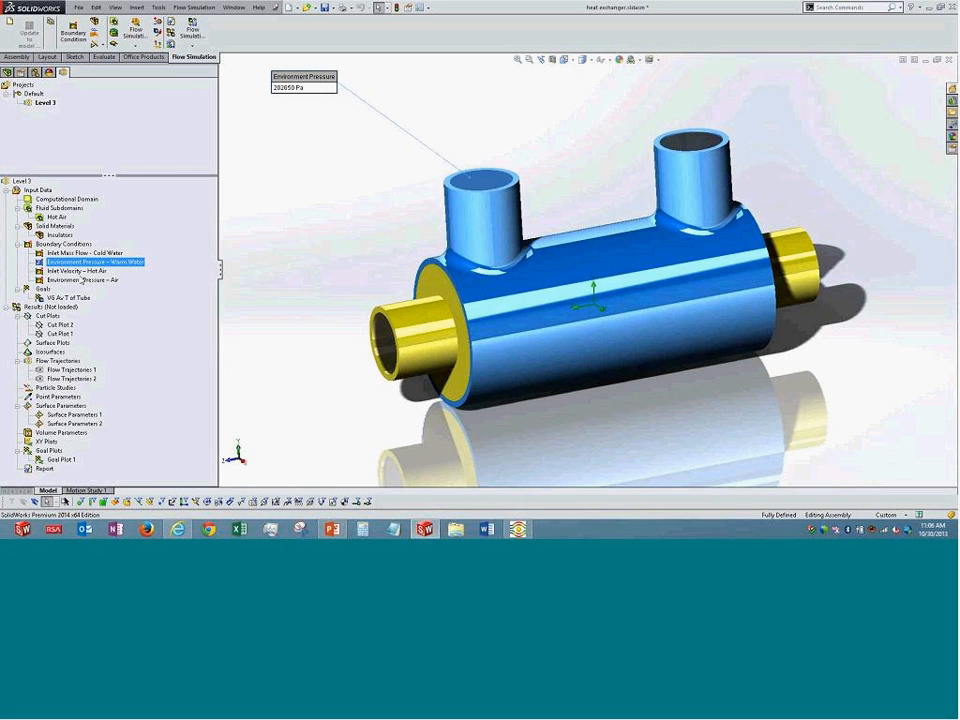
{"action": "left_click", "coordinate": [82, 271]}
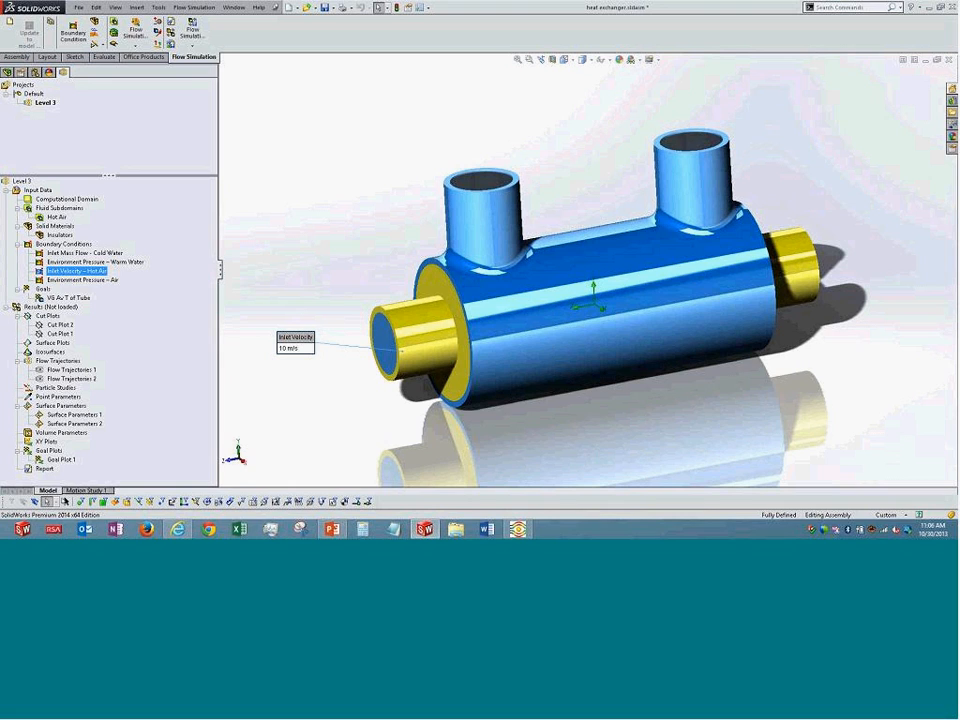
{"action": "left_click", "coordinate": [63, 281]}
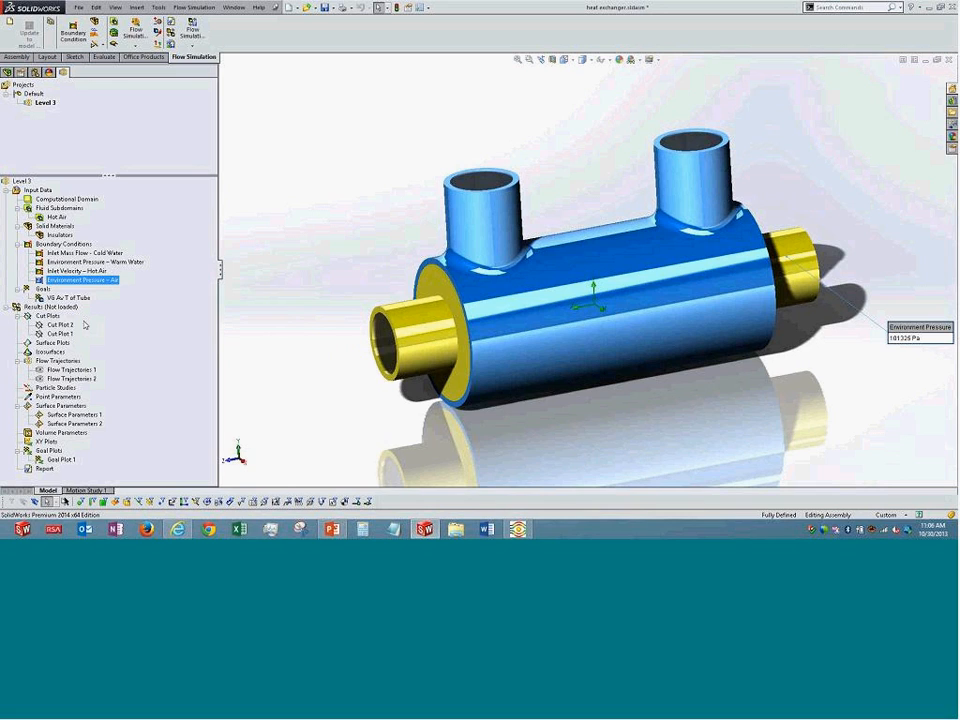
Highlight the cold water and hot air inlet conditions on the model, collapse the boundary conditions, and highlight the tube's average temperature goal.
{"action": "left_click", "coordinate": [85, 253]}
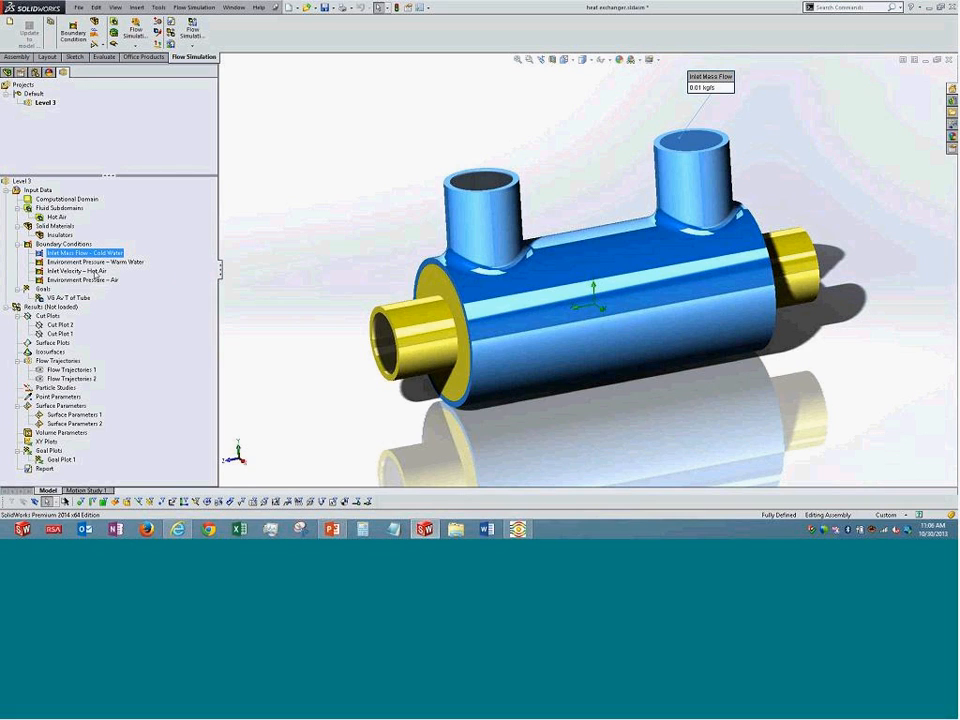
{"action": "left_click", "coordinate": [95, 271]}
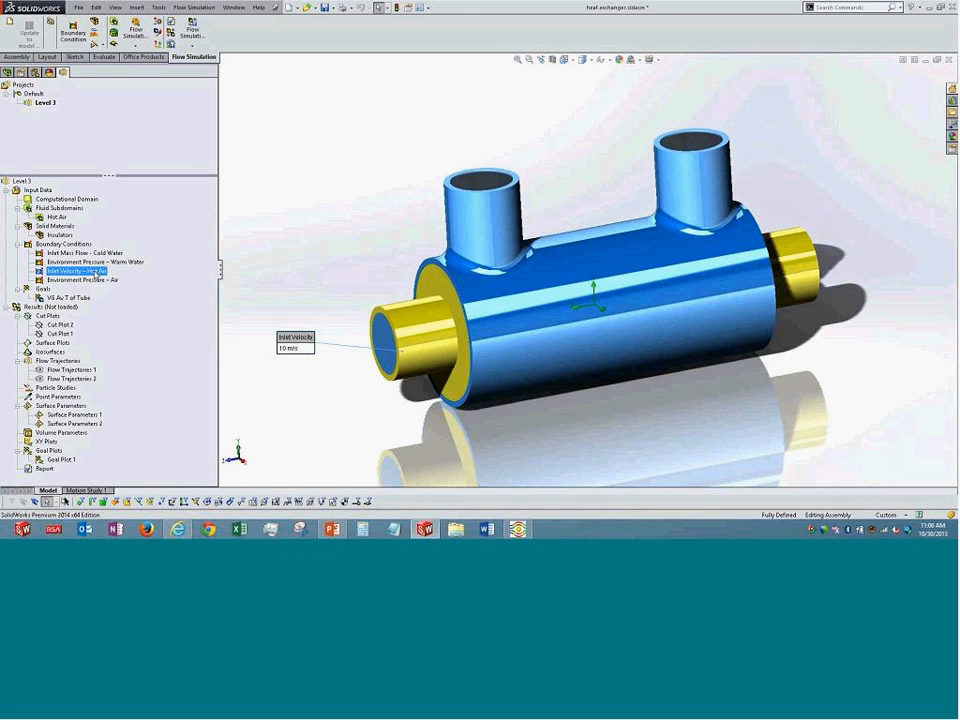
{"action": "left_click", "coordinate": [17, 244]}
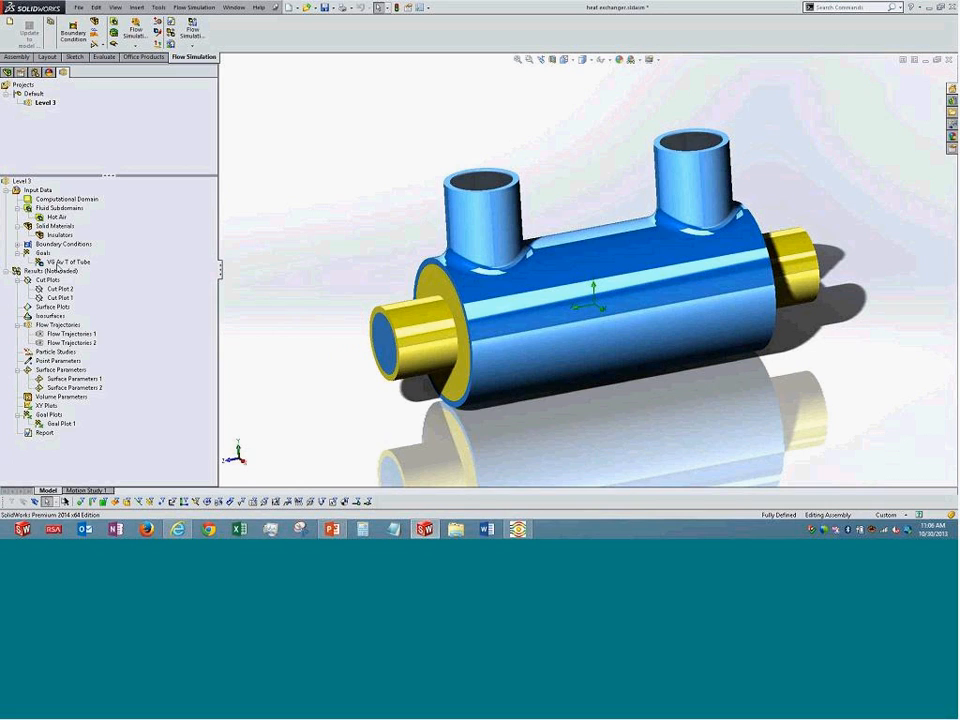
{"action": "left_click", "coordinate": [66, 261]}
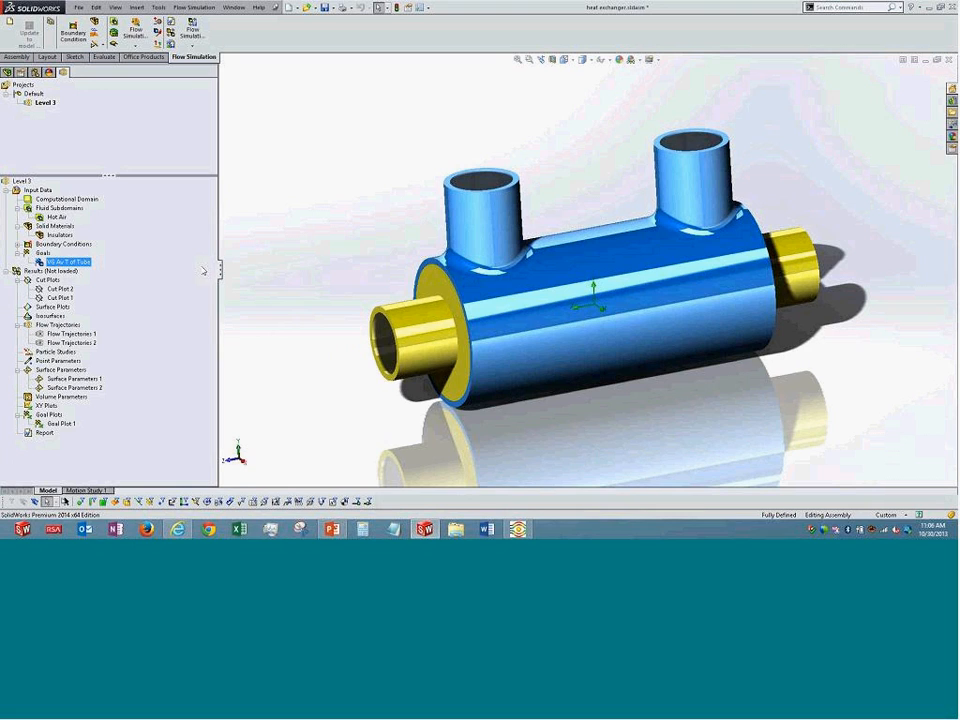
{"action": "left_click", "coordinate": [285, 270]}
Load the Level 3 project's calculation results and show Cut Plot 2.
{"action": "left_click", "coordinate": [68, 272]}
{"action": "right_click", "coordinate": [68, 273]}
{"action": "left_click", "coordinate": [93, 283]}
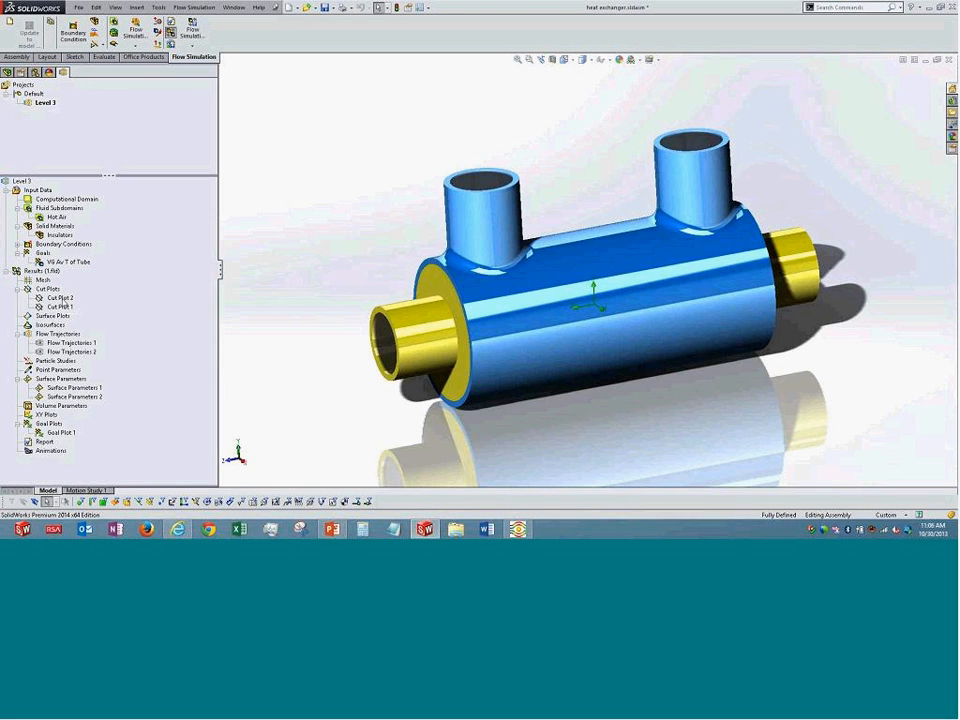
{"action": "right_click", "coordinate": [68, 298]}
{"action": "left_click", "coordinate": [150, 330]}
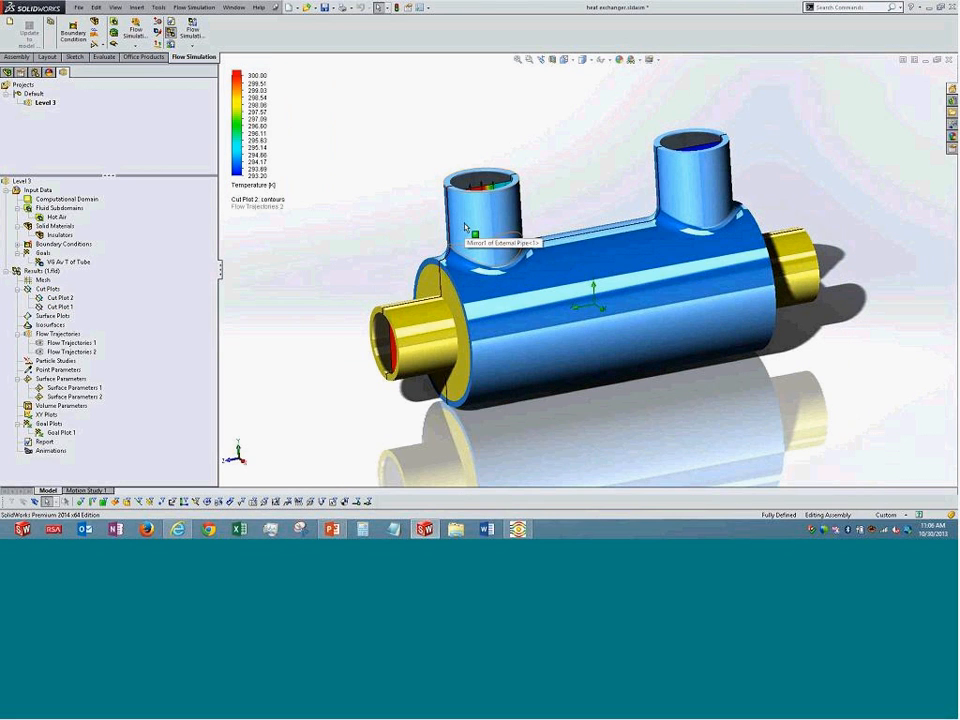
Make the external pipe, both flanges and the inner tube transparent so the cut plot can be seen through them.
{"action": "right_click", "coordinate": [465, 228]}
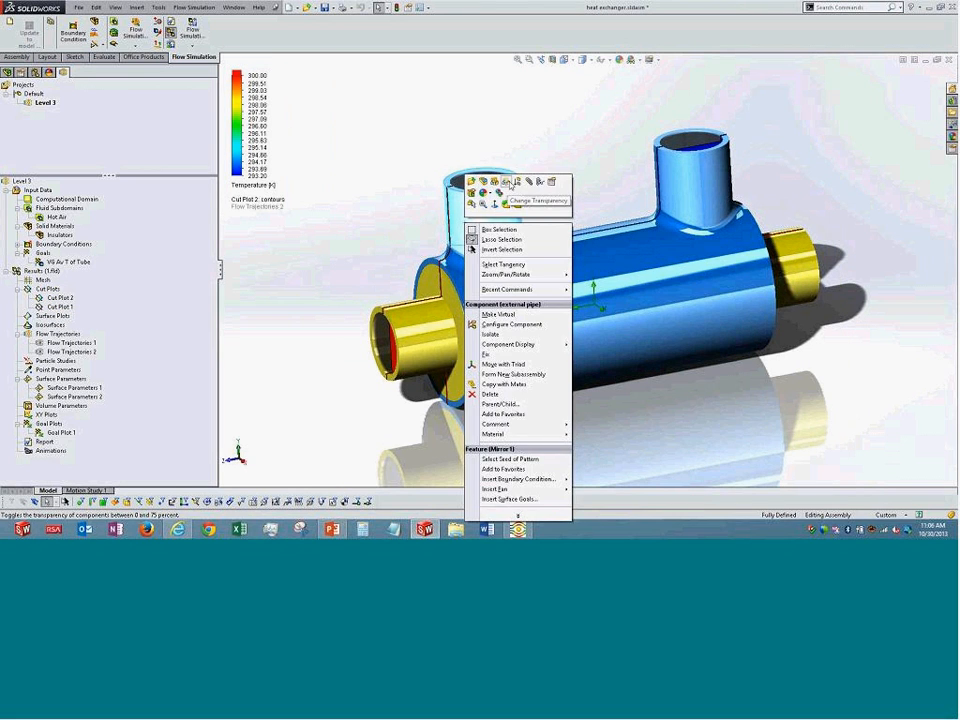
{"action": "left_click", "coordinate": [509, 183]}
{"action": "right_click", "coordinate": [430, 255]}
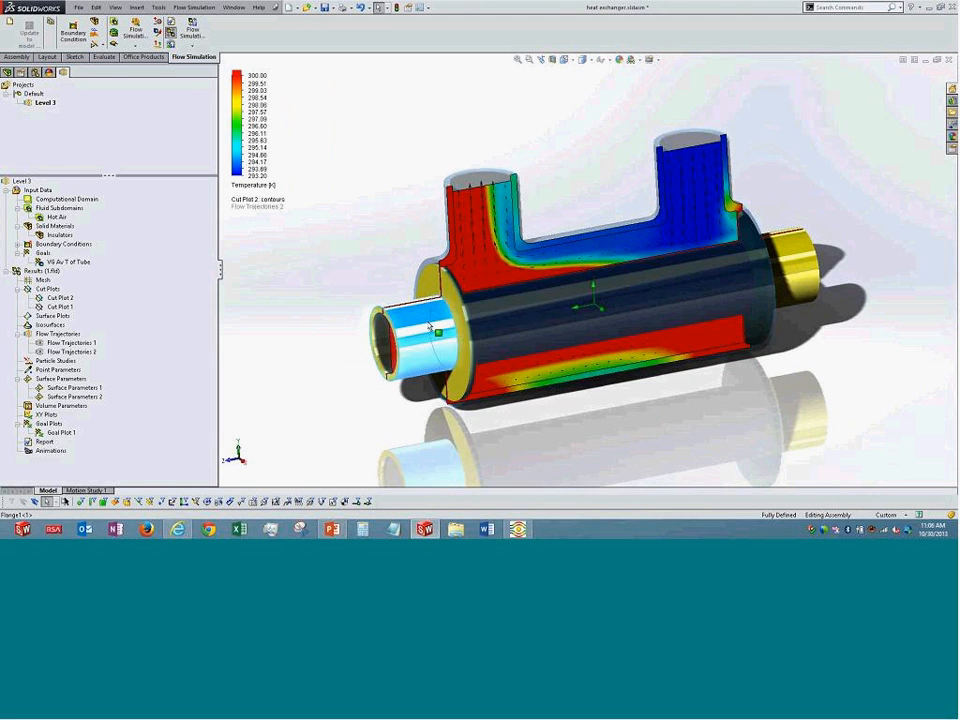
{"action": "left_click", "coordinate": [469, 208]}
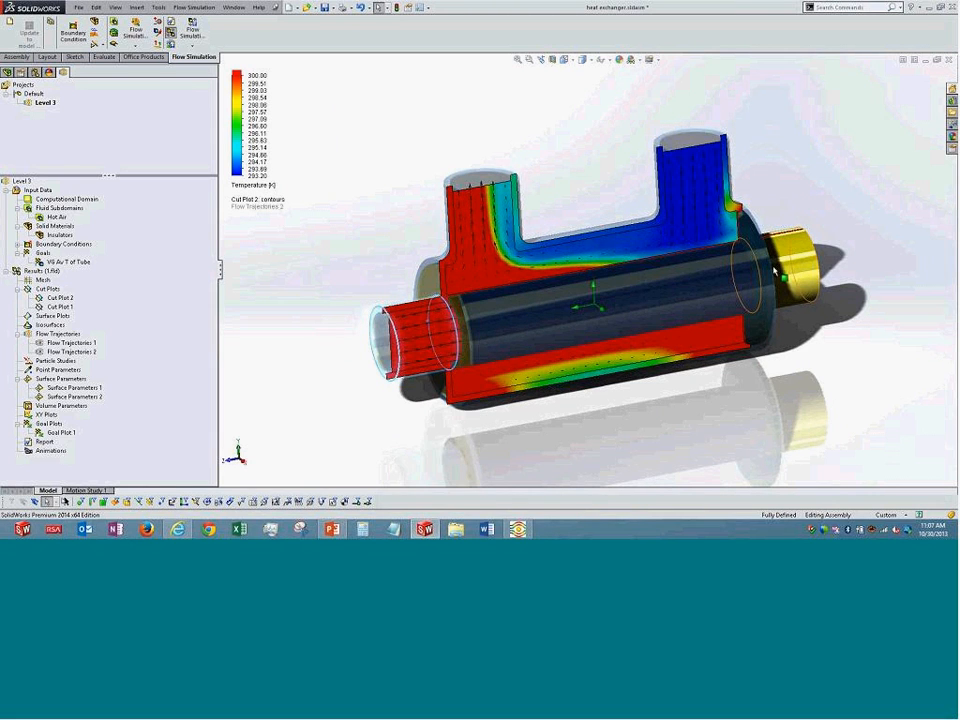
{"action": "right_click", "coordinate": [782, 252]}
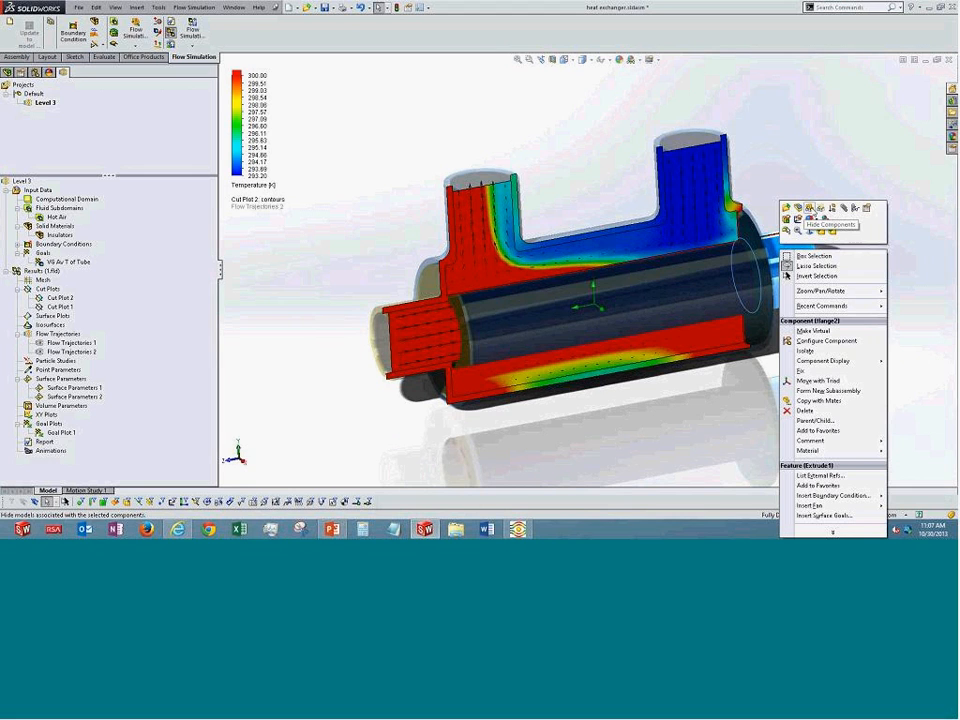
{"action": "left_click", "coordinate": [821, 208]}
{"action": "middle_click_drag", "start_coordinate": [639, 383], "coordinate": [601, 309]}
{"action": "right_click", "coordinate": [602, 309]}
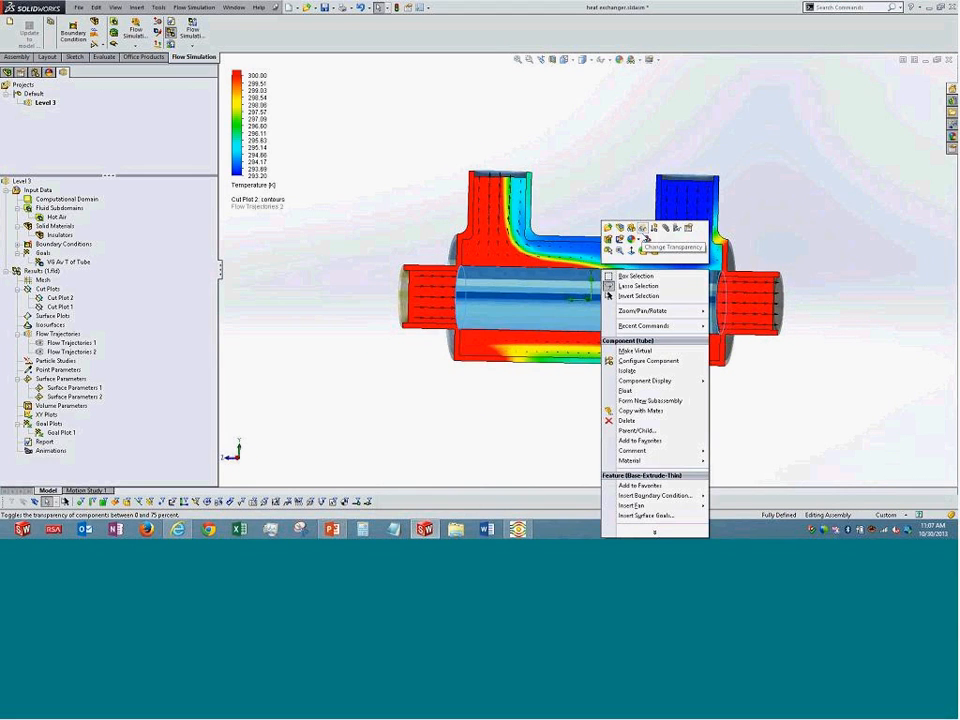
{"action": "left_click", "coordinate": [645, 223]}
Orient the model to the left view and set the temperature legend's maximum to 599.999974 K, leaving its minimum unedited.
{"action": "middle_click_drag", "start_coordinate": [602, 187], "coordinate": [604, 191]}
{"action": "key", "text": "ctrl+1"}
{"action": "key", "text": "ctrl+2"}
{"action": "key", "text": "ctrl+3"}
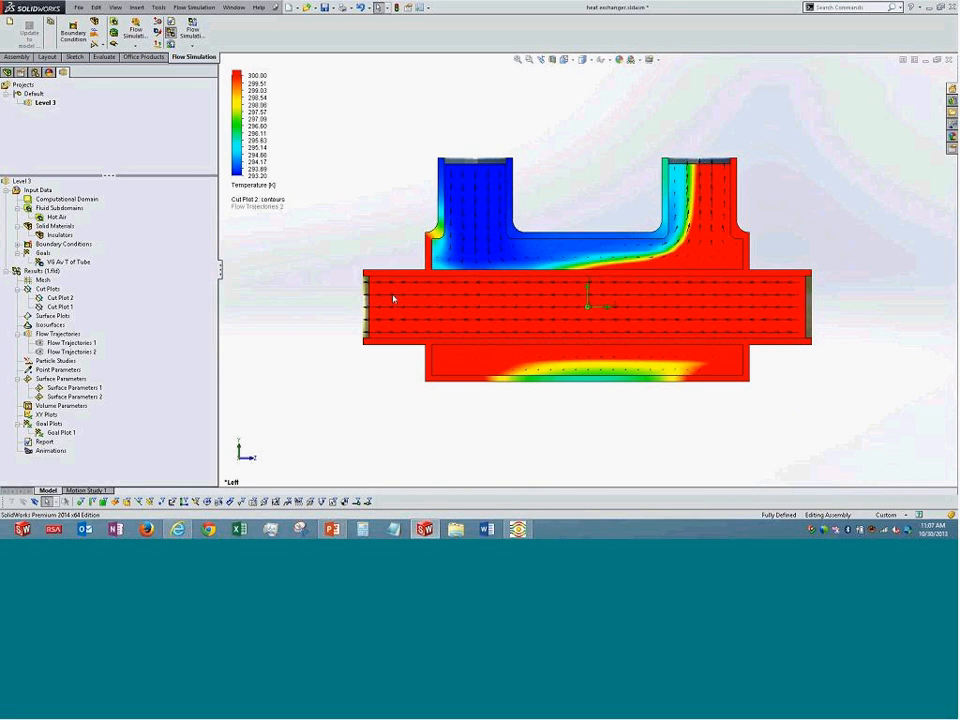
{"action": "double_click", "coordinate": [250, 175]}
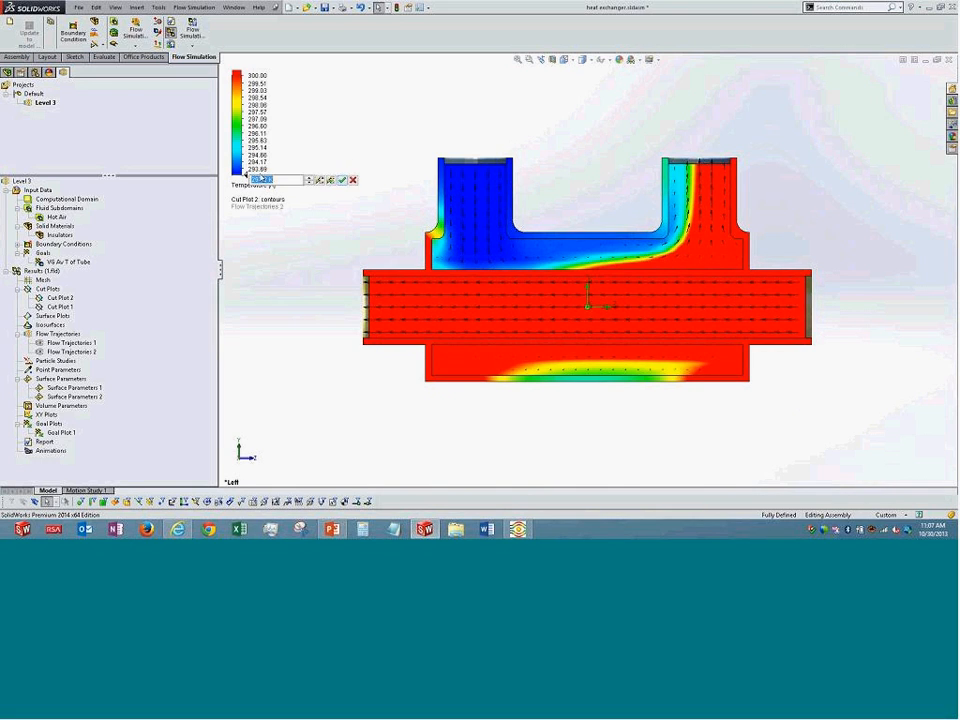
{"action": "left_click", "coordinate": [353, 180]}
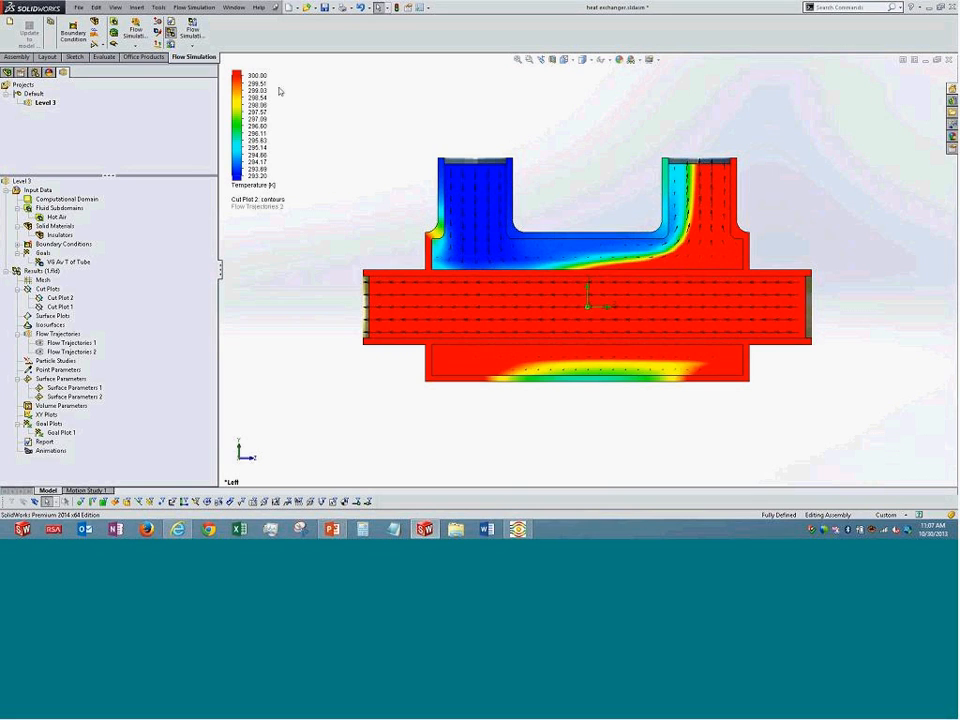
{"action": "double_click", "coordinate": [256, 75]}
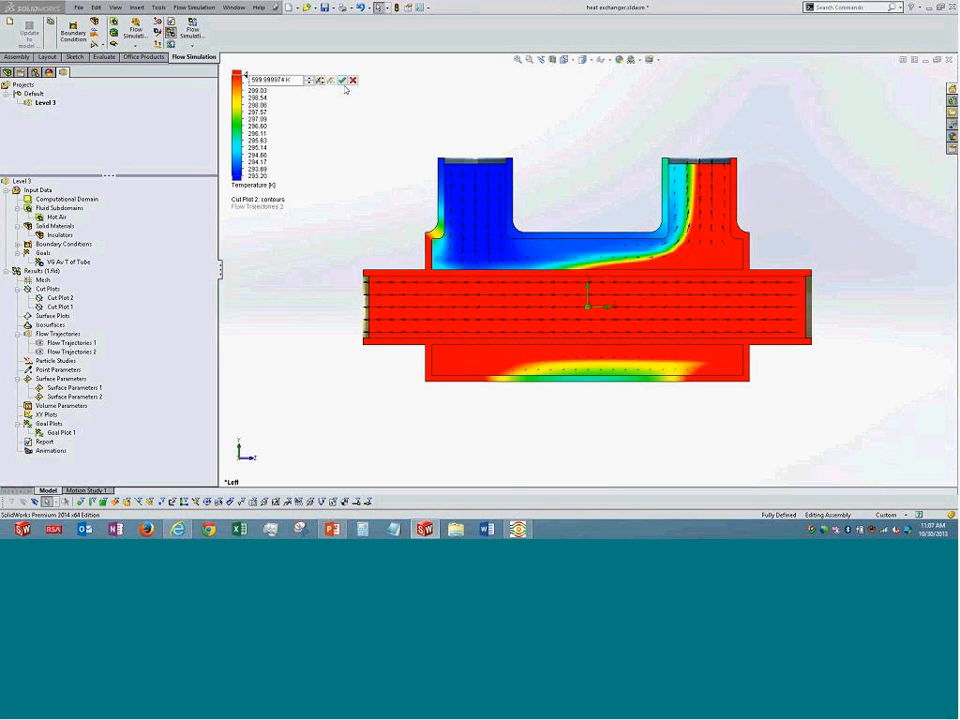
{"action": "left_click", "coordinate": [341, 80]}
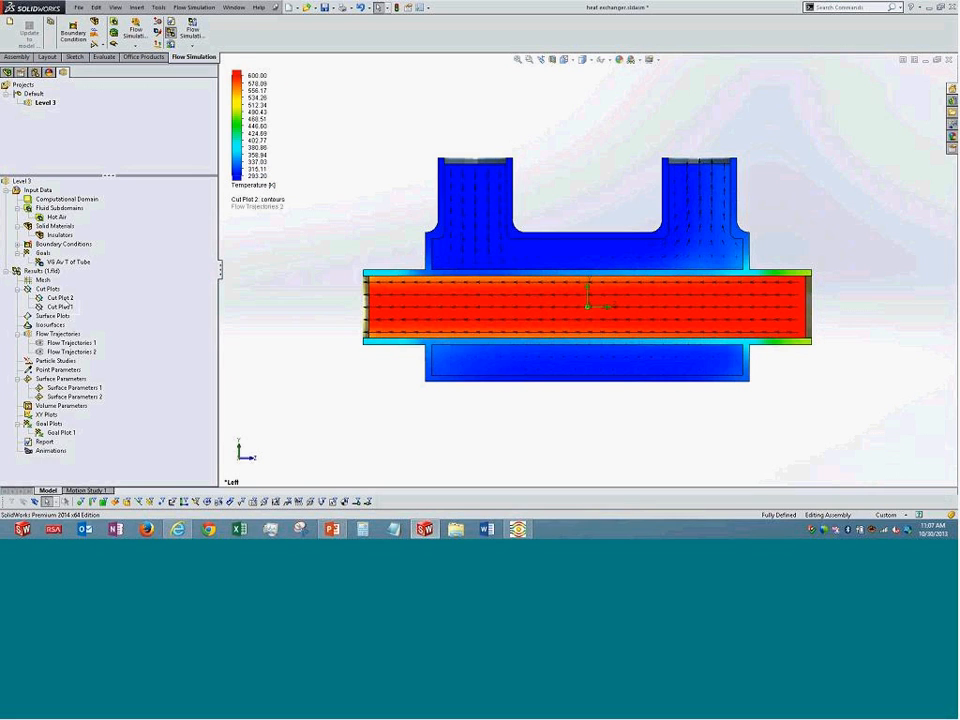
Play Cut Plot 2 as an animation through the heat exchanger, then stop the playback.
{"action": "right_click", "coordinate": [74, 298]}
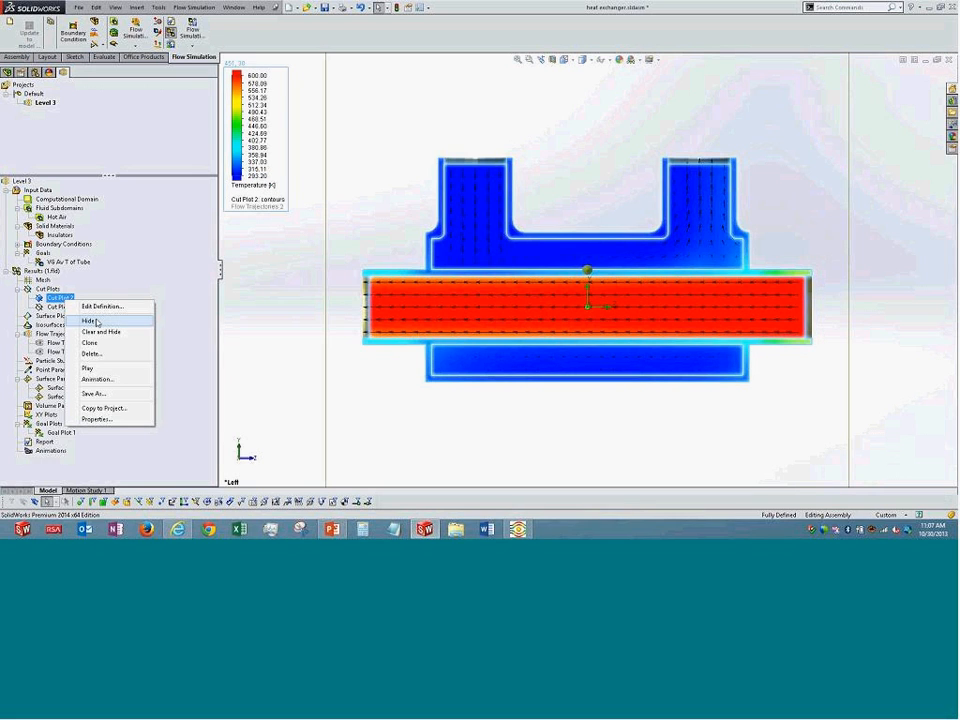
{"action": "left_click", "coordinate": [113, 370]}
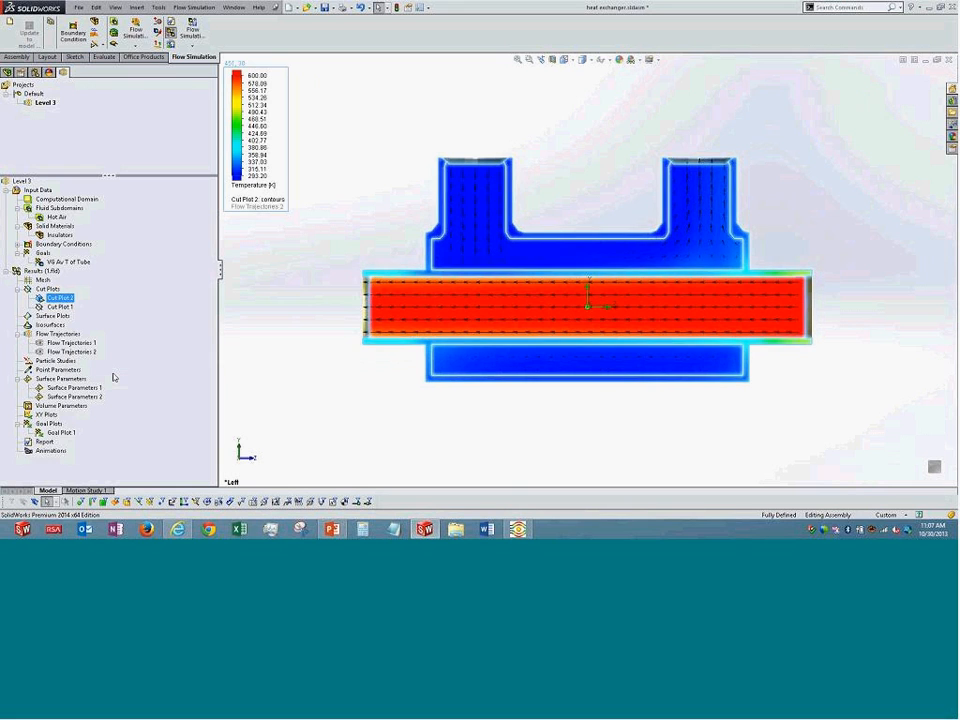
{"action": "right_click", "coordinate": [78, 298]}
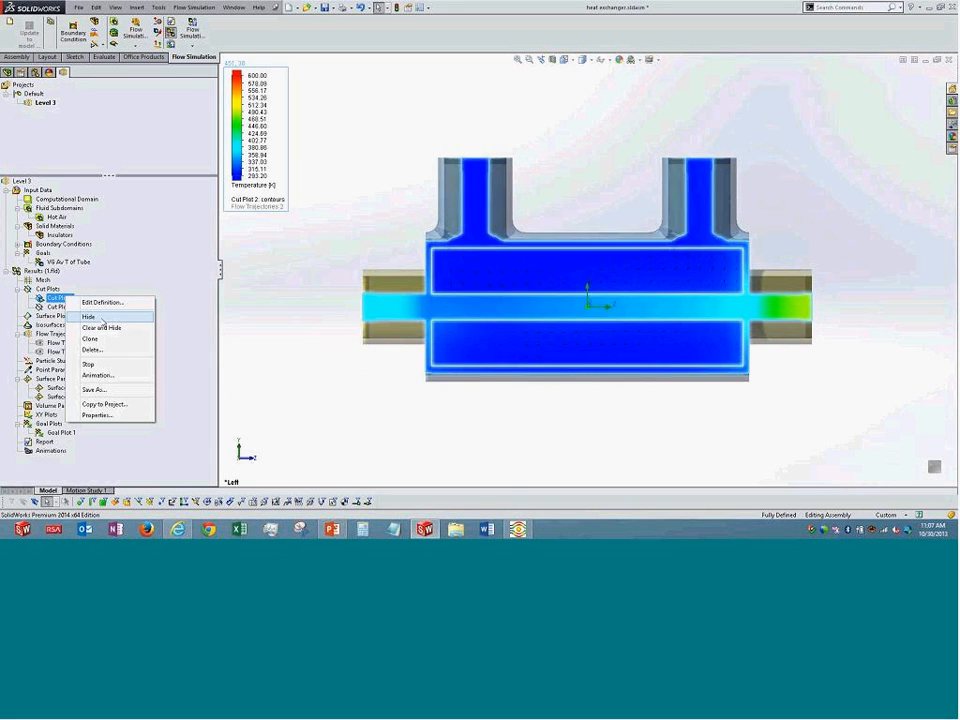
Show Cut Plot 1 and hide Cut Plot 2, viewing the temperature contours at an angle.
{"action": "left_click", "coordinate": [60, 308]}
{"action": "right_click", "coordinate": [62, 310]}
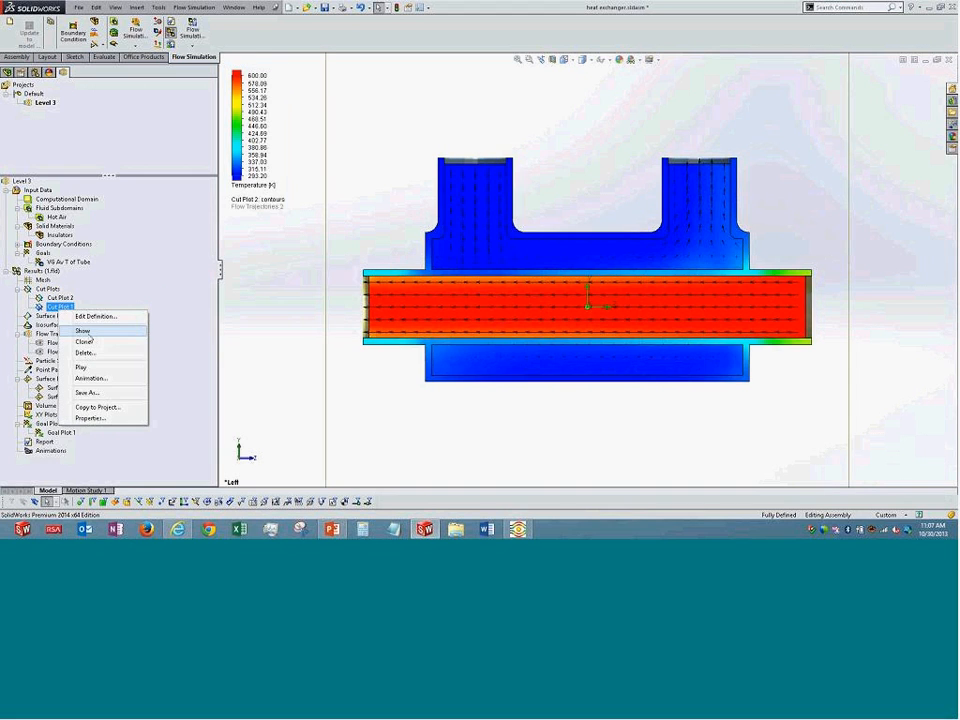
{"action": "left_click", "coordinate": [125, 330]}
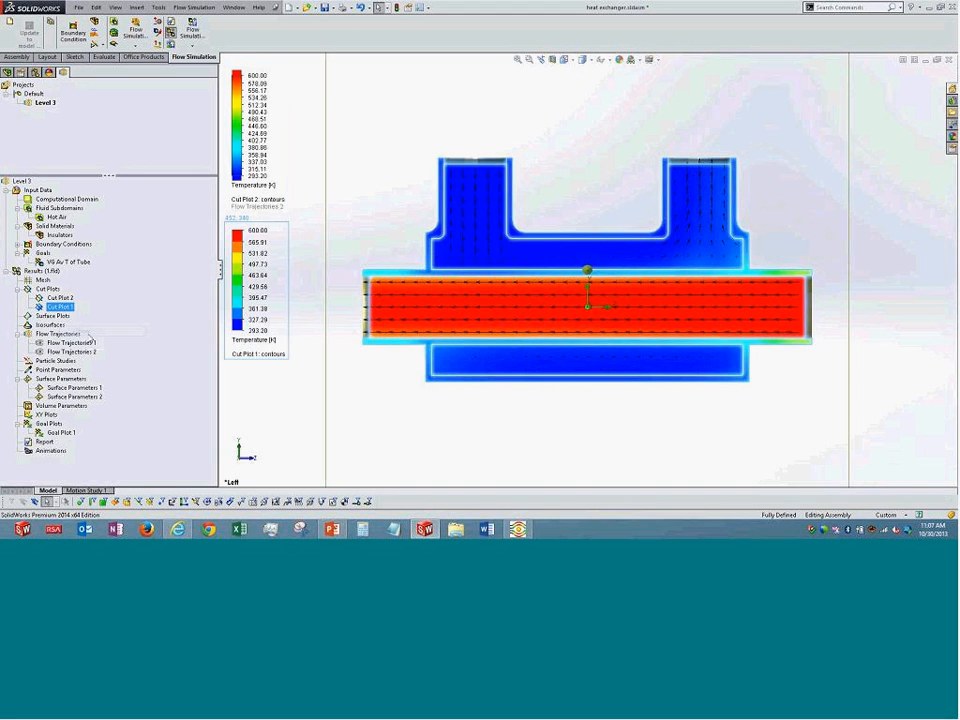
{"action": "right_click", "coordinate": [56, 297]}
{"action": "left_click", "coordinate": [87, 315]}
{"action": "middle_click_drag", "start_coordinate": [386, 171], "coordinate": [410, 225]}
Hide Cut Plot 1 and show Flow Trajectories 1 inside the heat exchanger.
{"action": "right_click", "coordinate": [61, 309]}
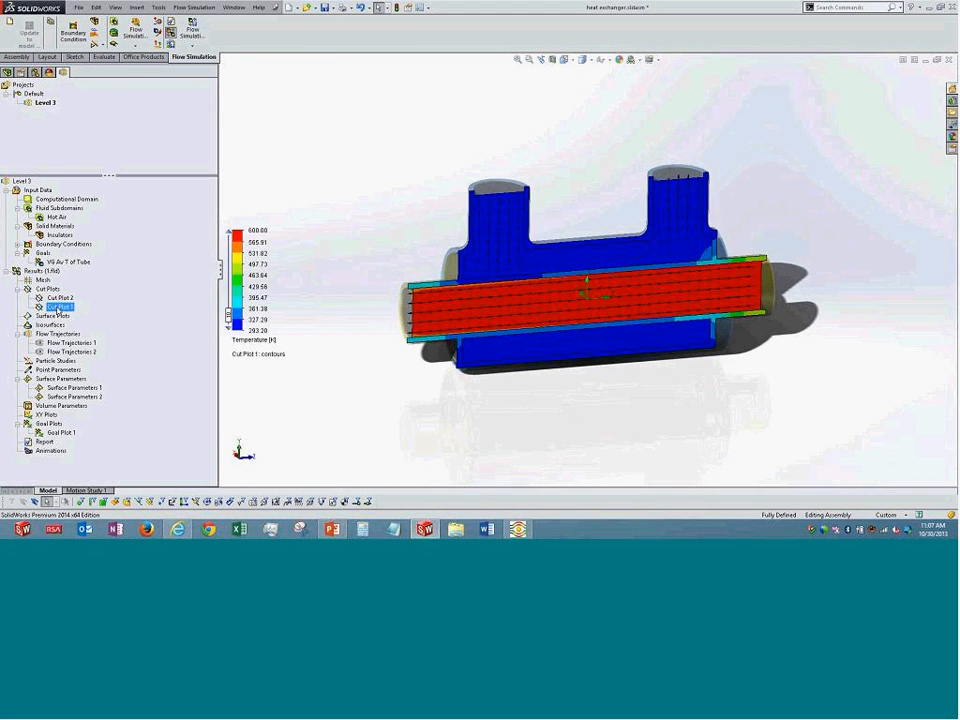
{"action": "left_click", "coordinate": [84, 327]}
{"action": "right_click", "coordinate": [88, 342]}
{"action": "left_click", "coordinate": [108, 368]}
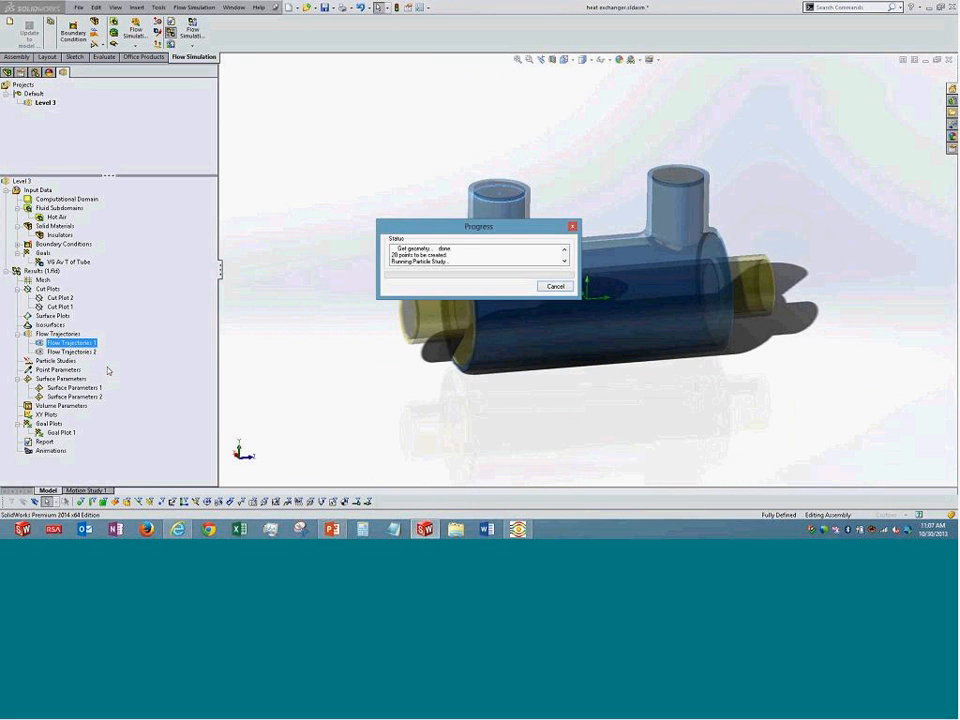
{"action": "middle_click_drag", "start_coordinate": [335, 327], "coordinate": [398, 344]}
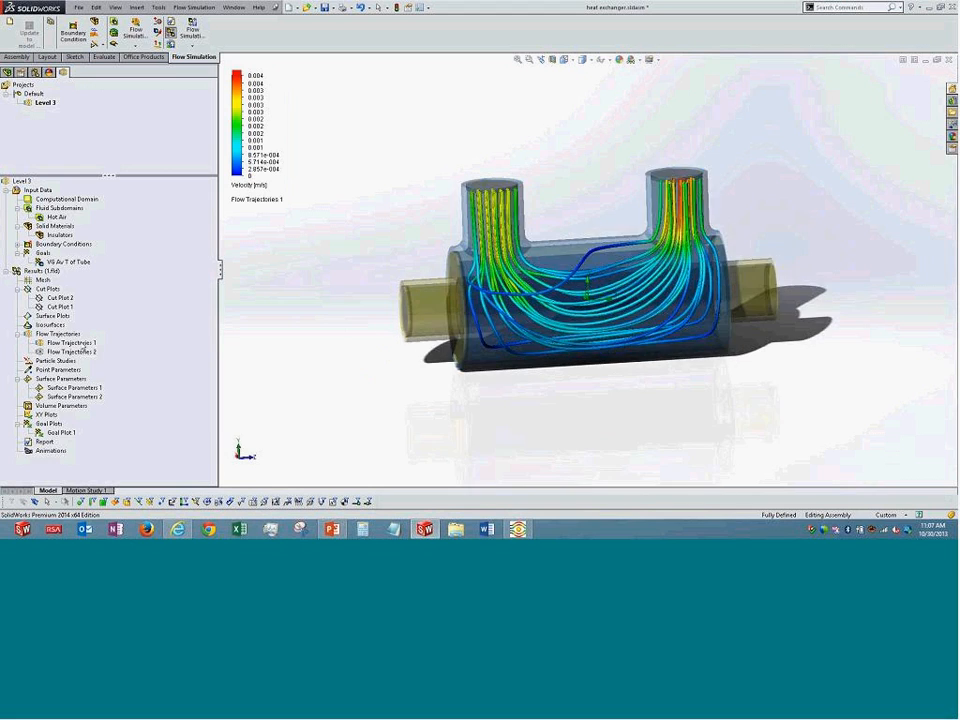
Play the Flow Trajectories 1 animation, then hide these trajectories.
{"action": "right_click", "coordinate": [82, 342]}
{"action": "left_click", "coordinate": [134, 413]}
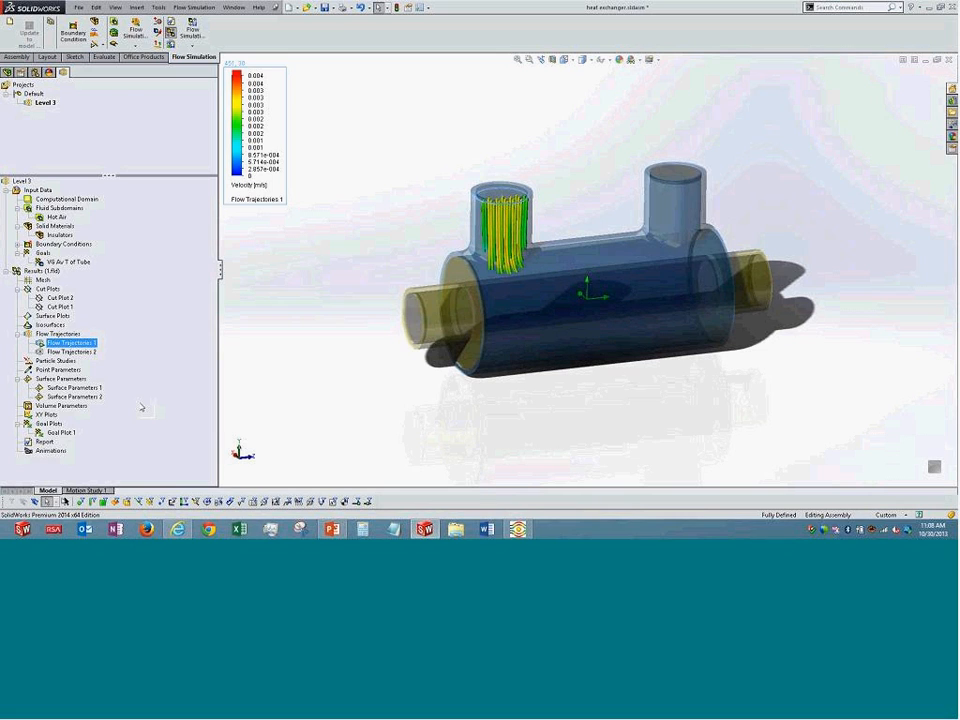
{"action": "right_click", "coordinate": [70, 343]}
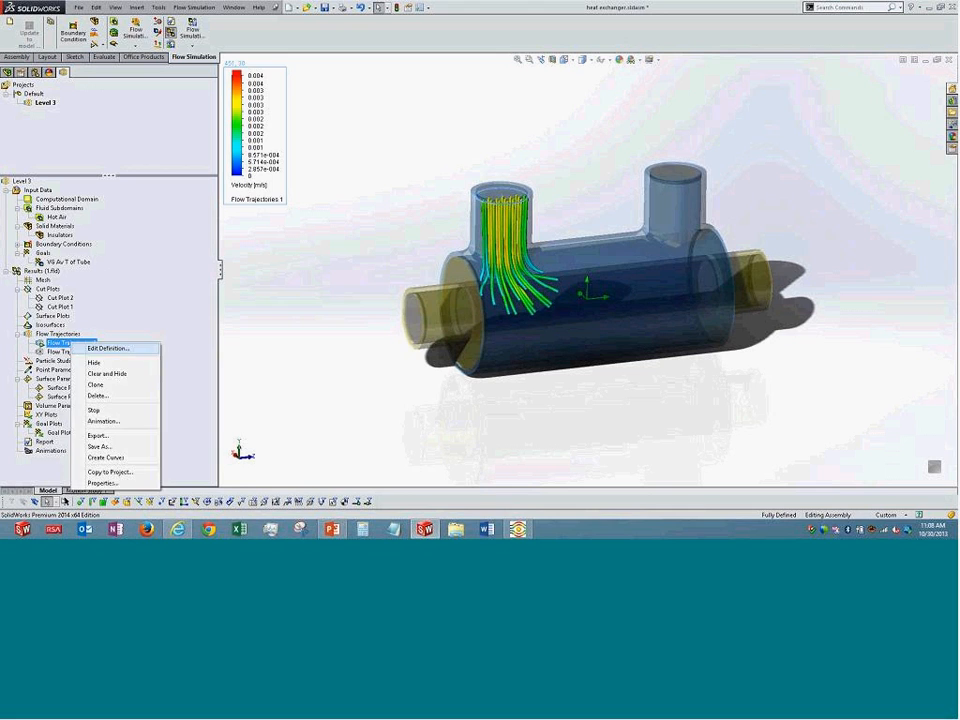
{"action": "left_click", "coordinate": [93, 362]}
Show Flow Trajectories 2 to view the water flow coloured by temperature, then hide them.
{"action": "left_click", "coordinate": [70, 352]}
{"action": "right_click", "coordinate": [92, 353]}
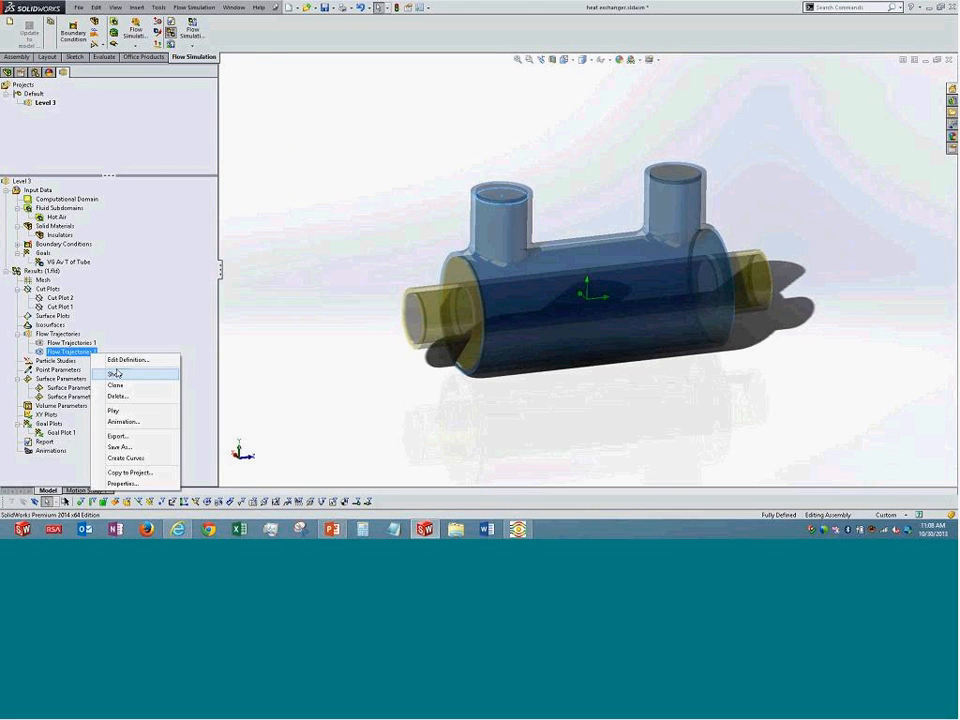
{"action": "left_click", "coordinate": [116, 373]}
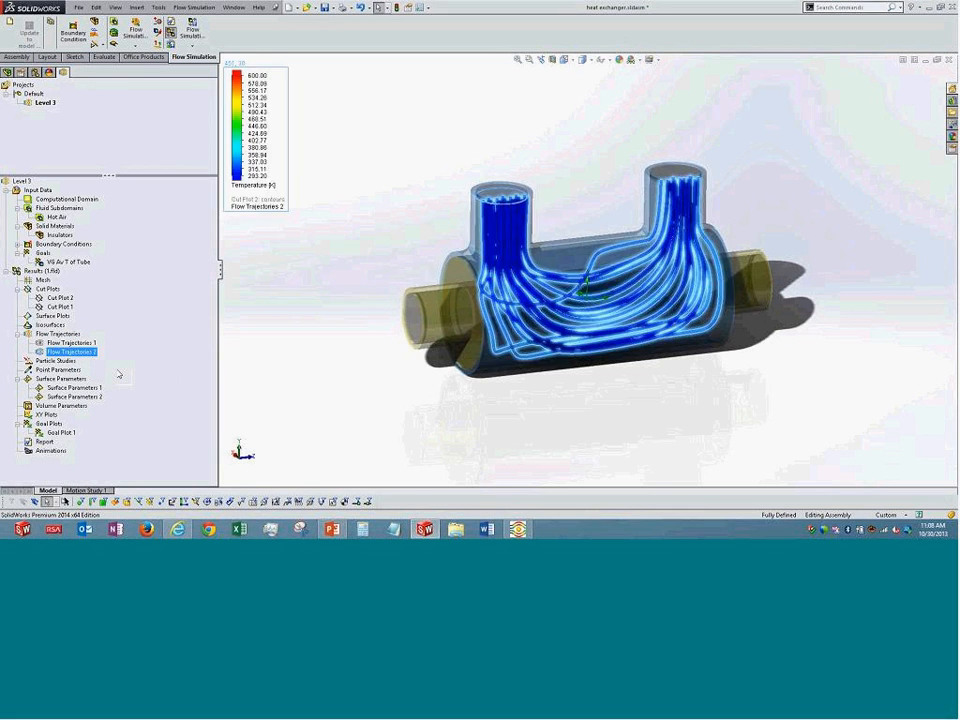
{"action": "right_click", "coordinate": [90, 352]}
{"action": "left_click", "coordinate": [128, 374]}
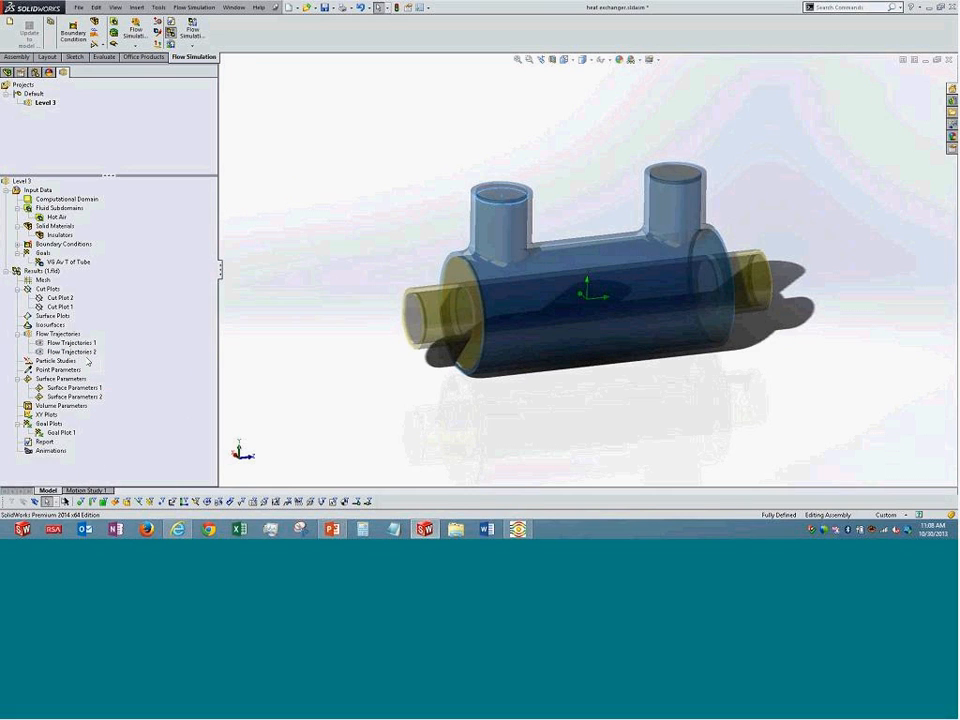
Show Flow Trajectories 2 again, play their animation, and hide them.
{"action": "right_click", "coordinate": [88, 352]}
{"action": "left_click", "coordinate": [112, 372]}
{"action": "right_click", "coordinate": [95, 353]}
{"action": "left_click", "coordinate": [122, 424]}
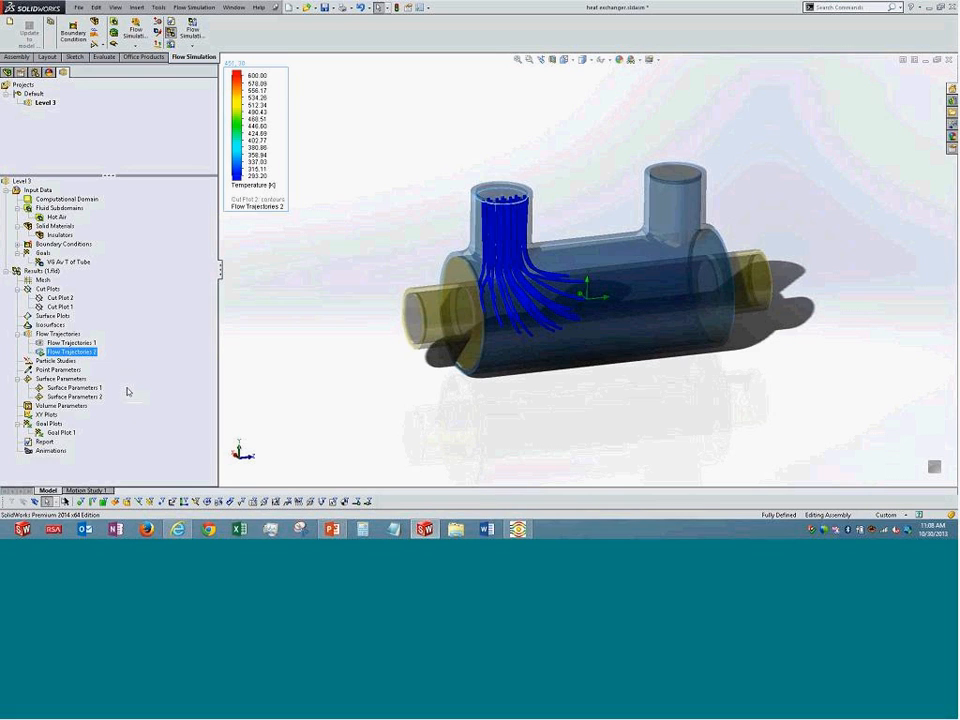
{"action": "right_click", "coordinate": [92, 353]}
{"action": "left_click", "coordinate": [122, 386]}
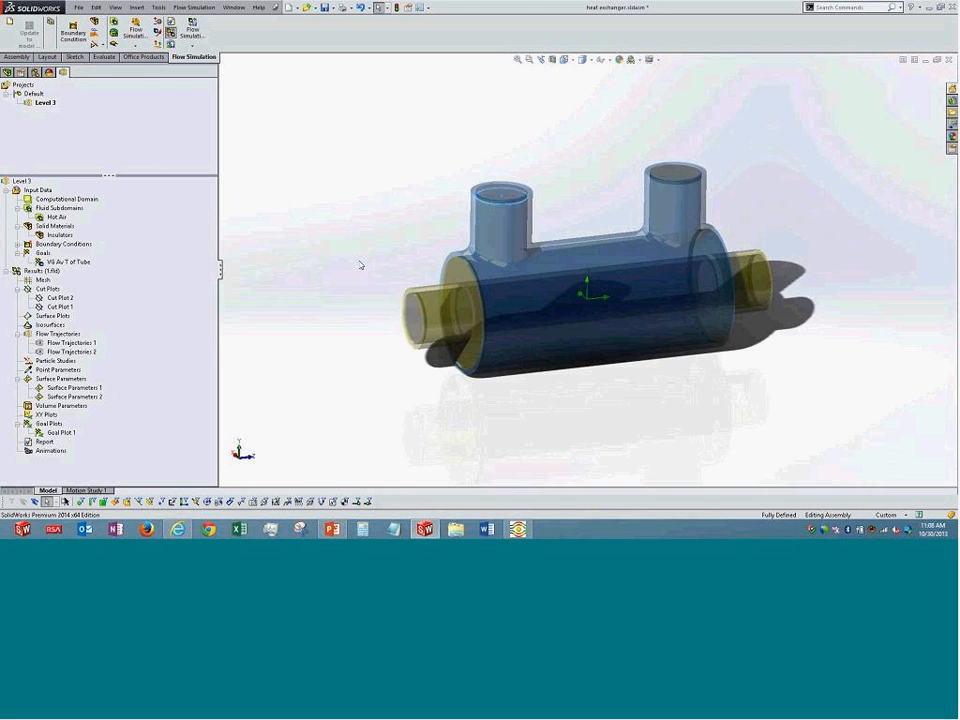
Switch to the finished ball valve solver window and close it.
{"action": "left_click", "coordinate": [517, 529]}
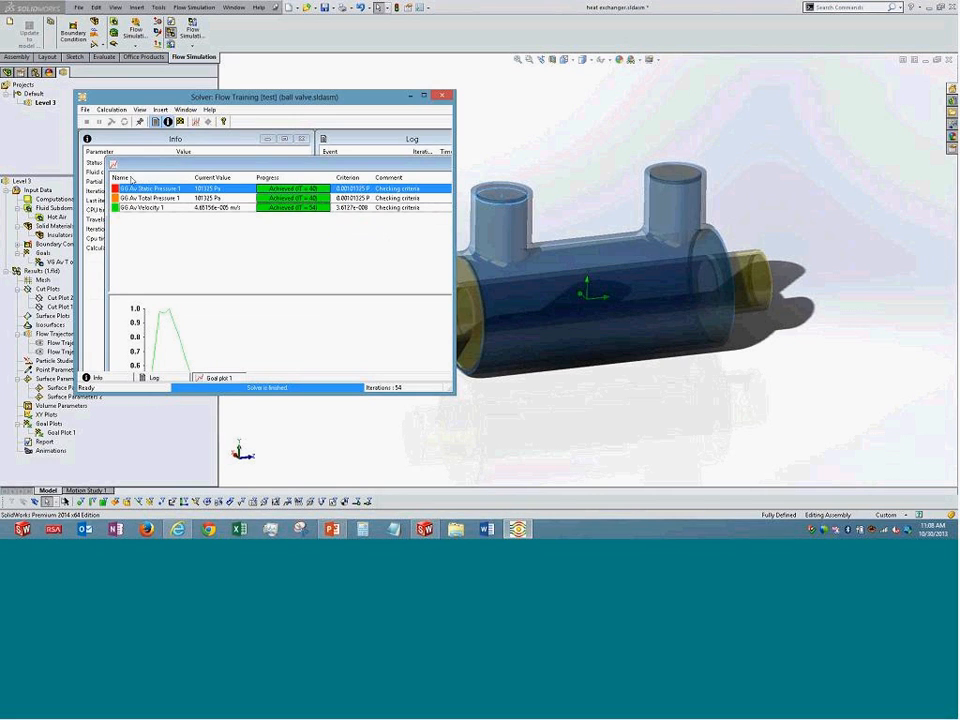
{"action": "left_click", "coordinate": [86, 109]}
{"action": "left_click", "coordinate": [100, 134]}
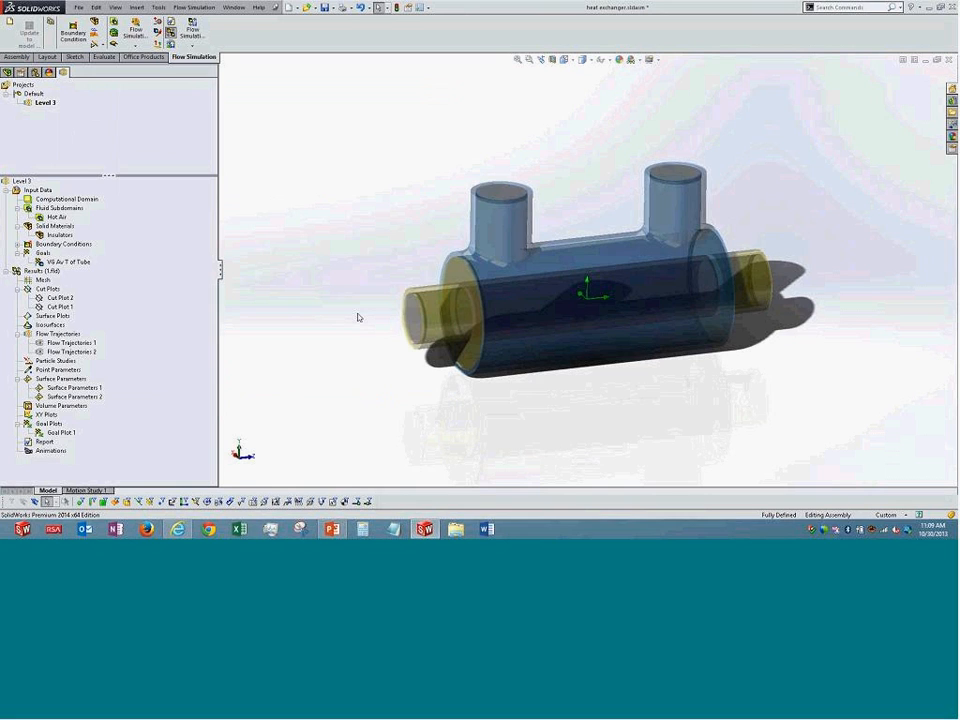
Open the definition of a new equation goal for the heat exchanger to view it, then discard it.
{"action": "left_click", "coordinate": [518, 61]}
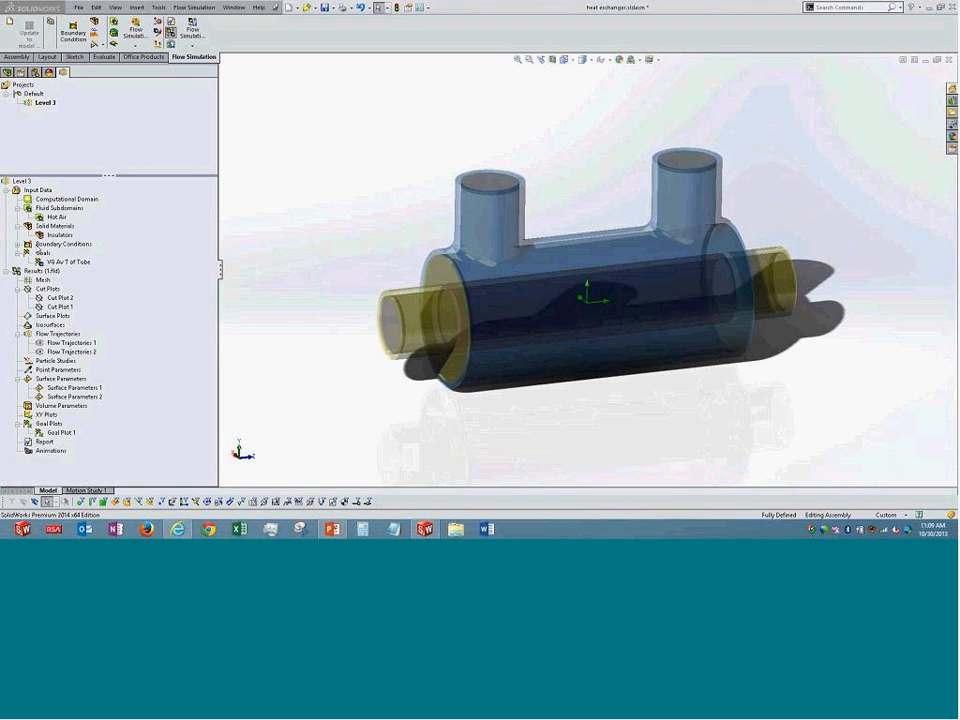
{"action": "right_click", "coordinate": [37, 253]}
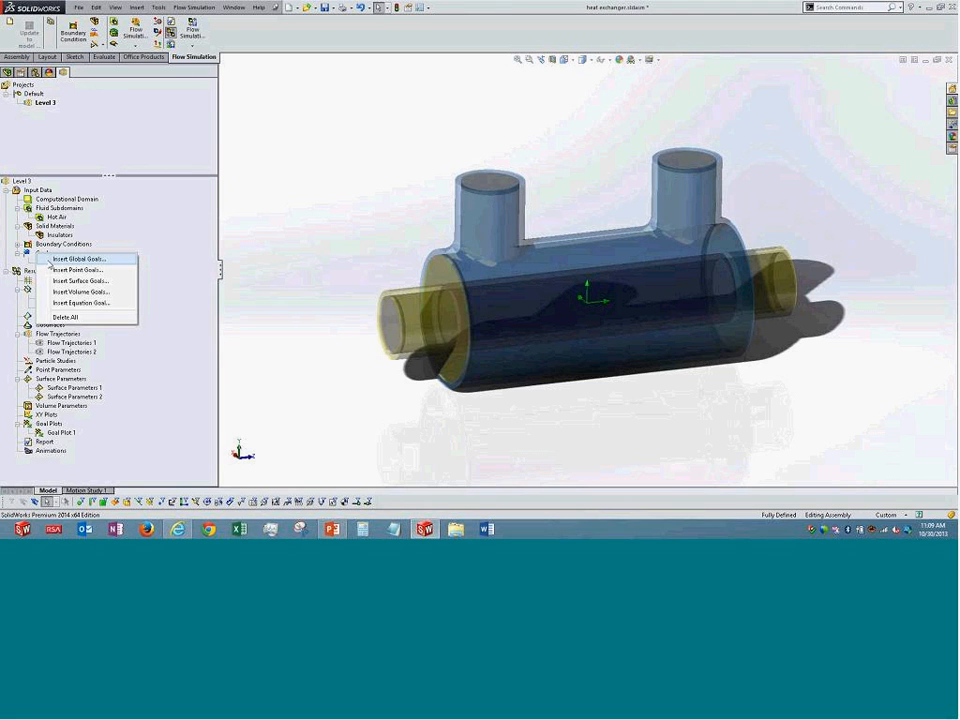
{"action": "left_click", "coordinate": [82, 302]}
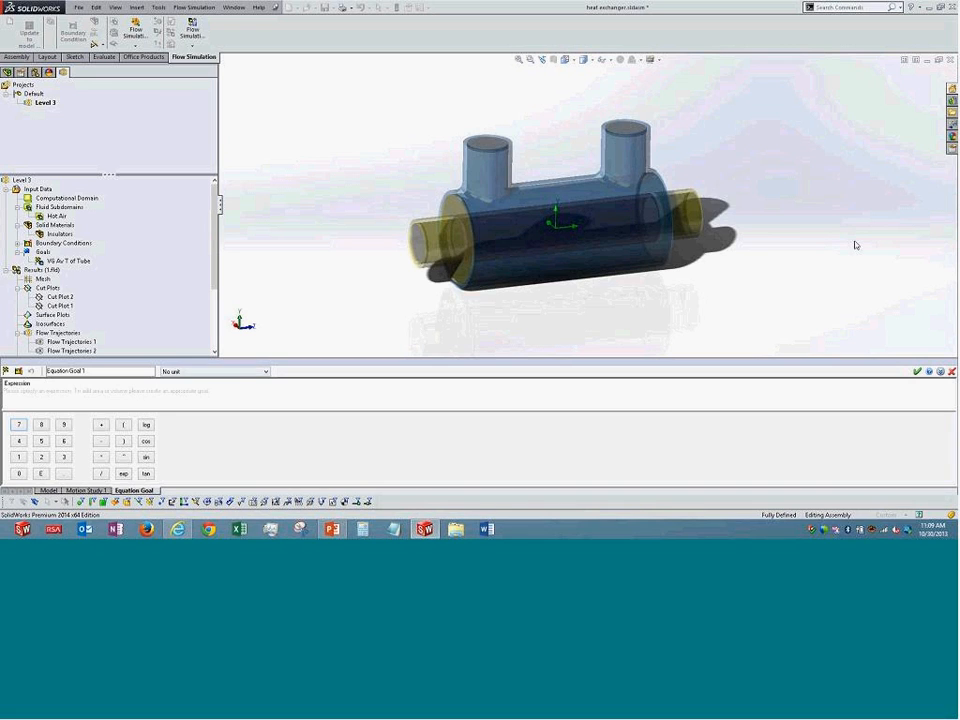
{"action": "left_click", "coordinate": [951, 371]}
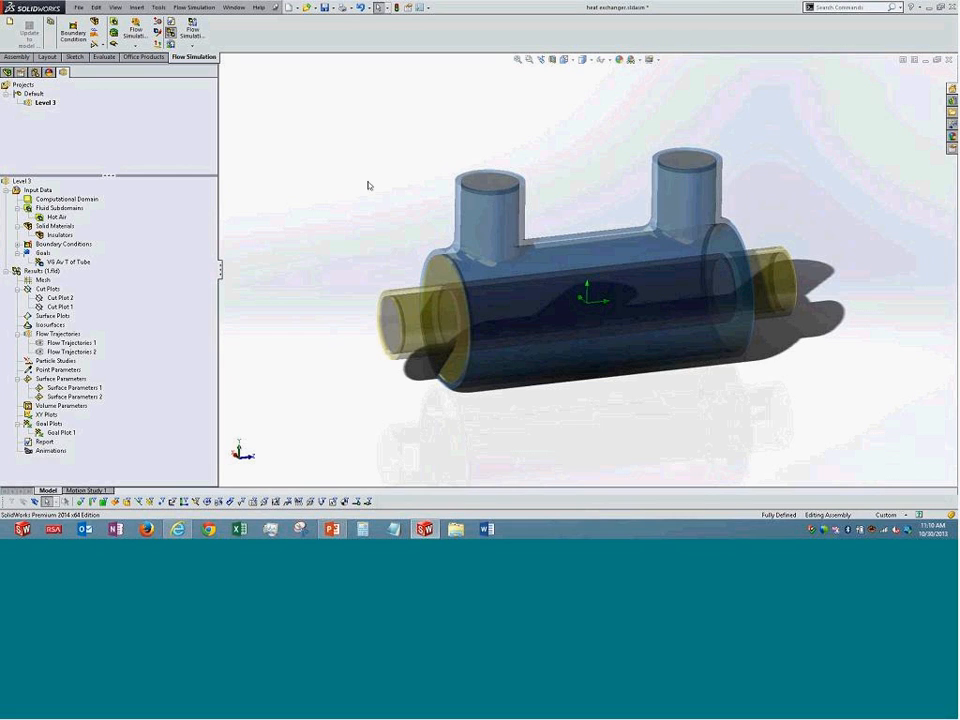
Close the heat exchanger assembly without saving and open the recent pump.sldasm assembly.
{"action": "left_click", "coordinate": [948, 60]}
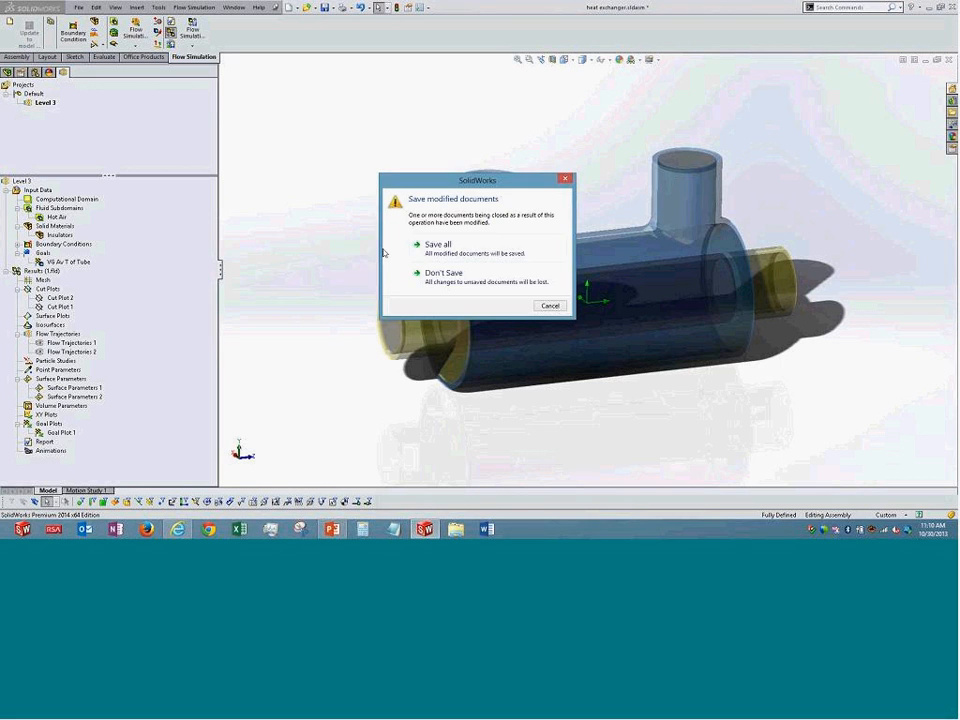
{"action": "left_click", "coordinate": [440, 276]}
{"action": "left_click", "coordinate": [78, 7]}
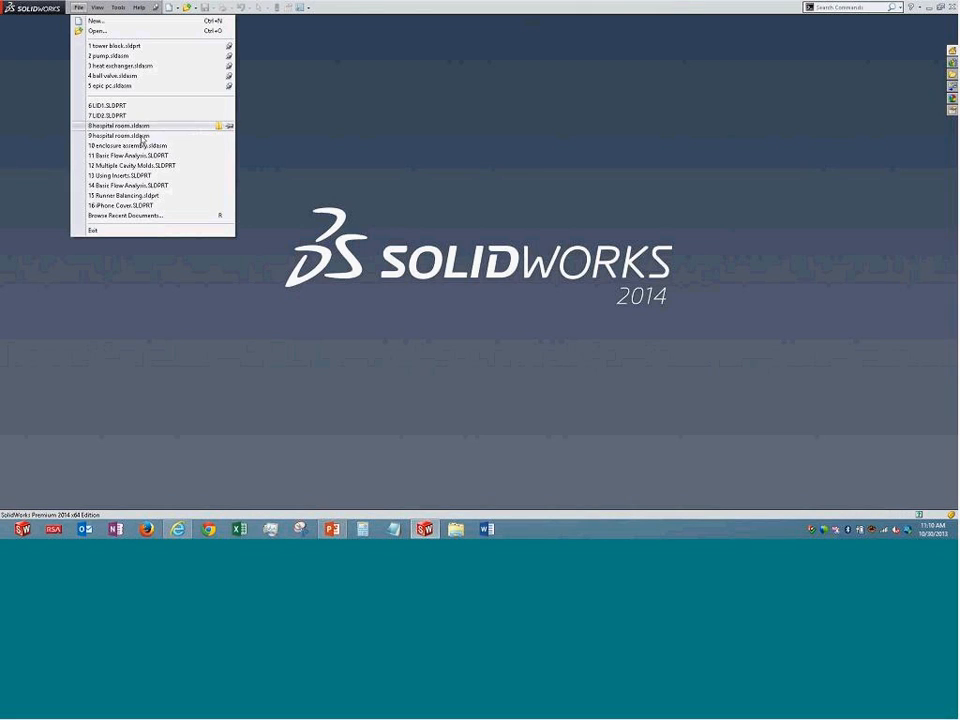
{"action": "left_click", "coordinate": [125, 56]}
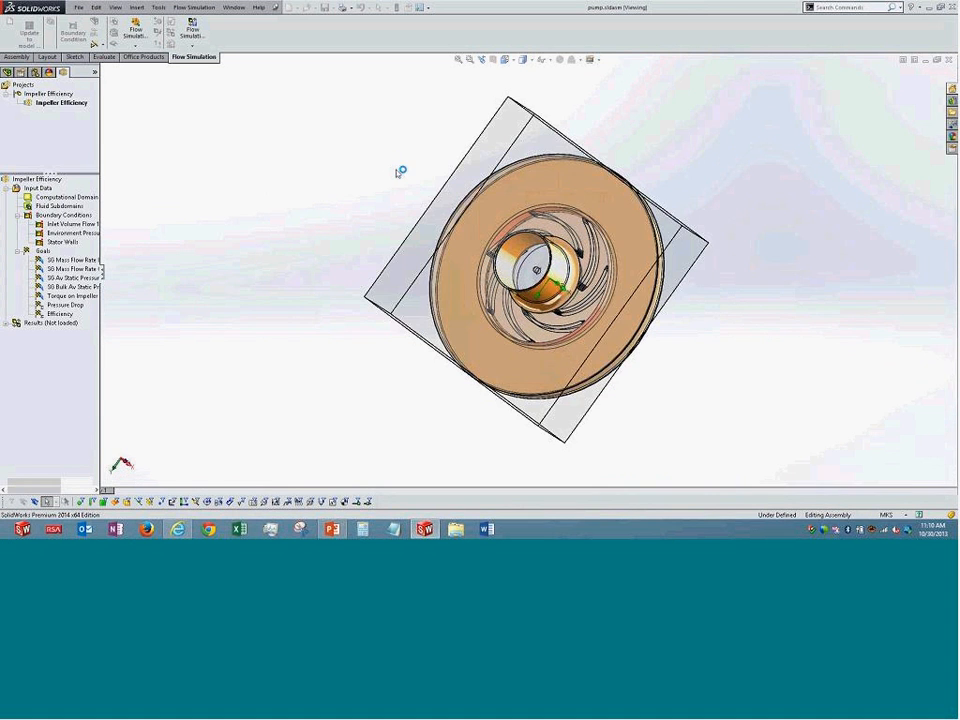
Open the Impeller Efficiency project's general settings and review the rotation type, reference axis and angular velocity beside the model.
{"action": "middle_click_drag", "start_coordinate": [290, 218], "coordinate": [4, 221]}
{"action": "right_click", "coordinate": [37, 190]}
{"action": "left_click", "coordinate": [55, 200]}
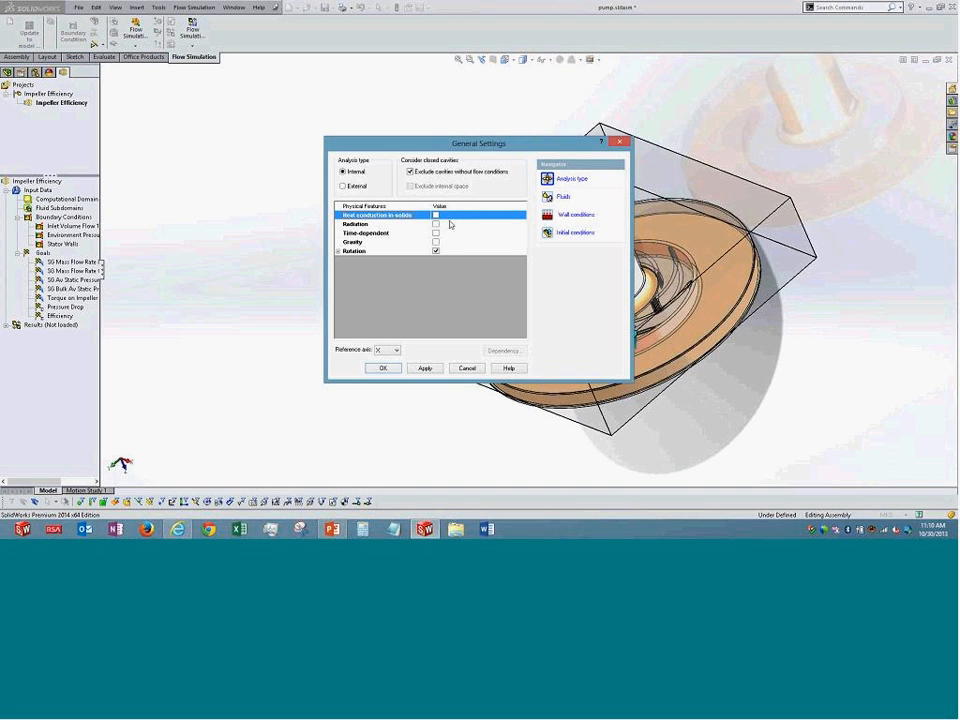
{"action": "left_click", "coordinate": [338, 251]}
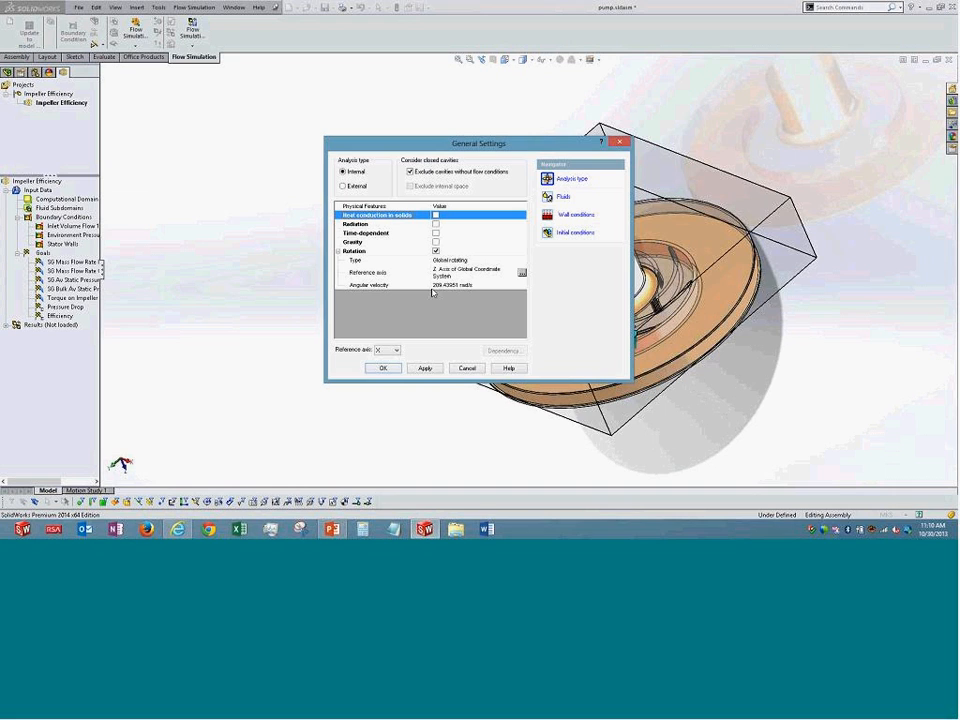
{"action": "left_click_drag", "start_coordinate": [479, 145], "coordinate": [297, 123]}
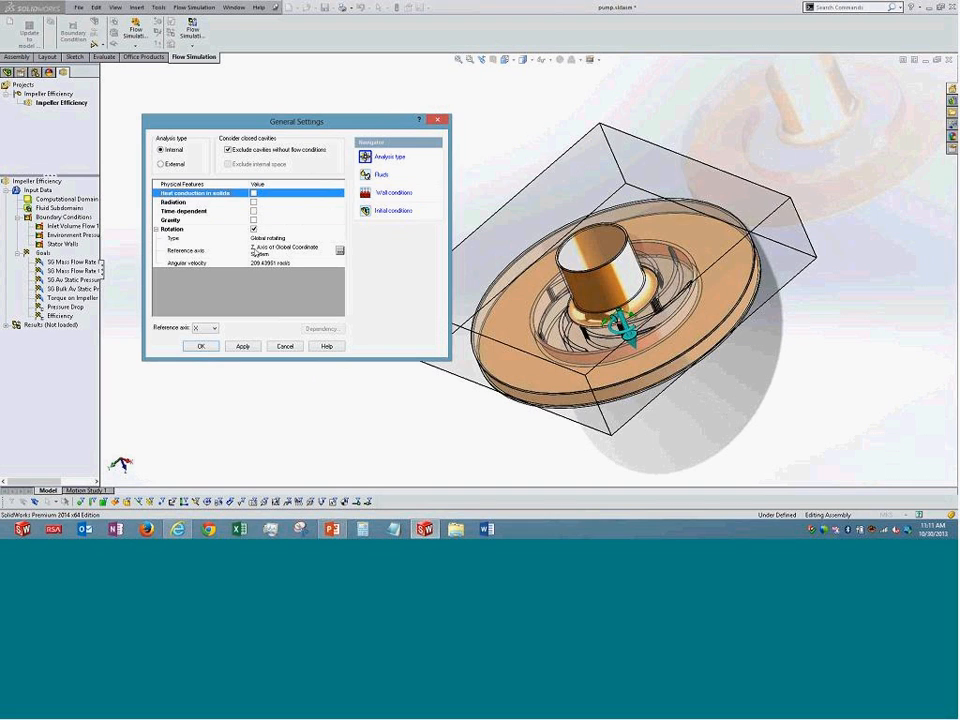
{"action": "left_click", "coordinate": [255, 251]}
{"action": "left_click_drag", "start_coordinate": [275, 119], "coordinate": [216, 90]}
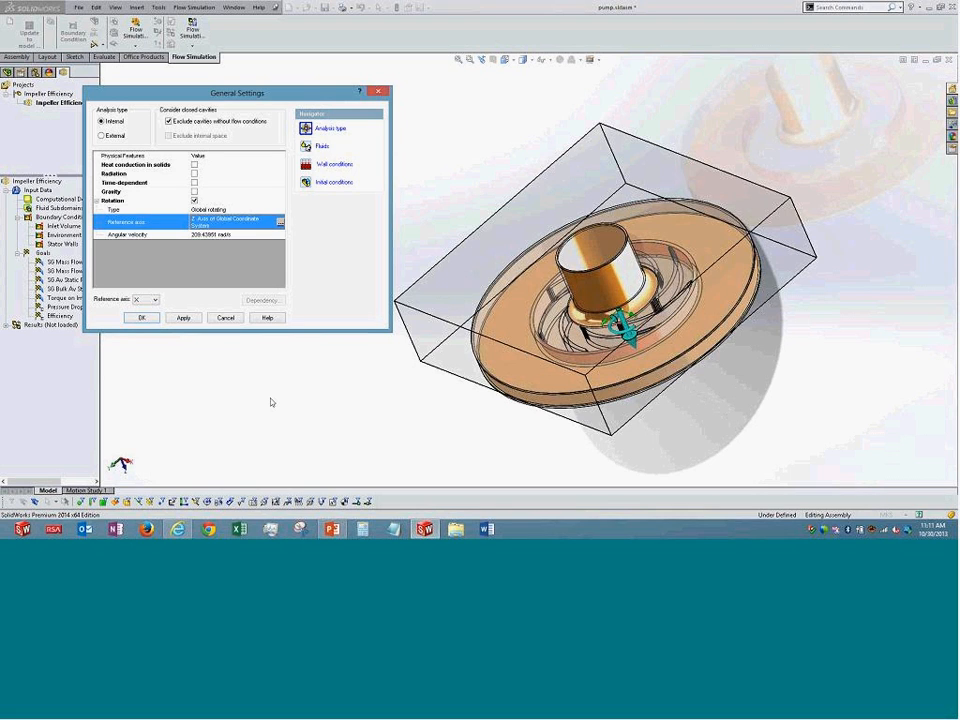
{"action": "left_click", "coordinate": [170, 236]}
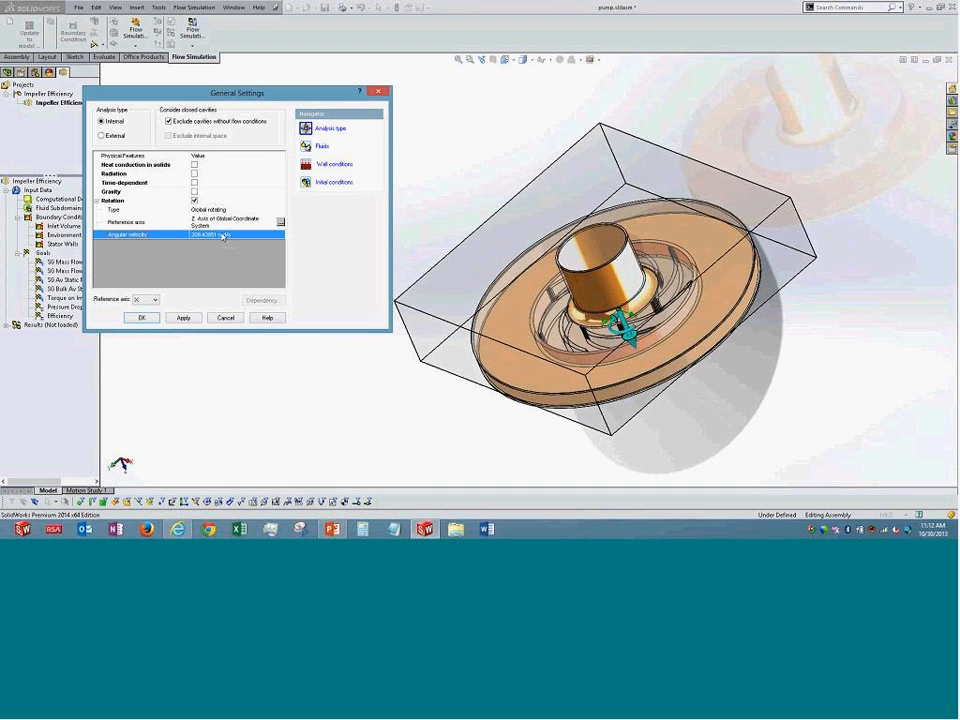
Review the project's fluids, wall conditions and initial conditions, then accept the general settings.
{"action": "left_click", "coordinate": [371, 154]}
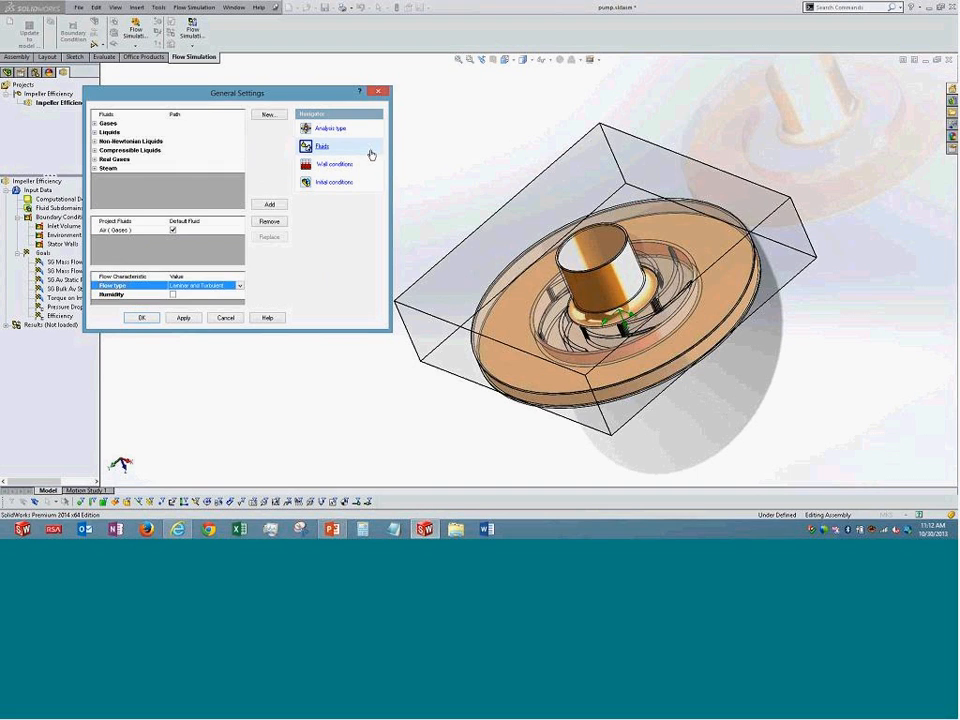
{"action": "left_click", "coordinate": [357, 164]}
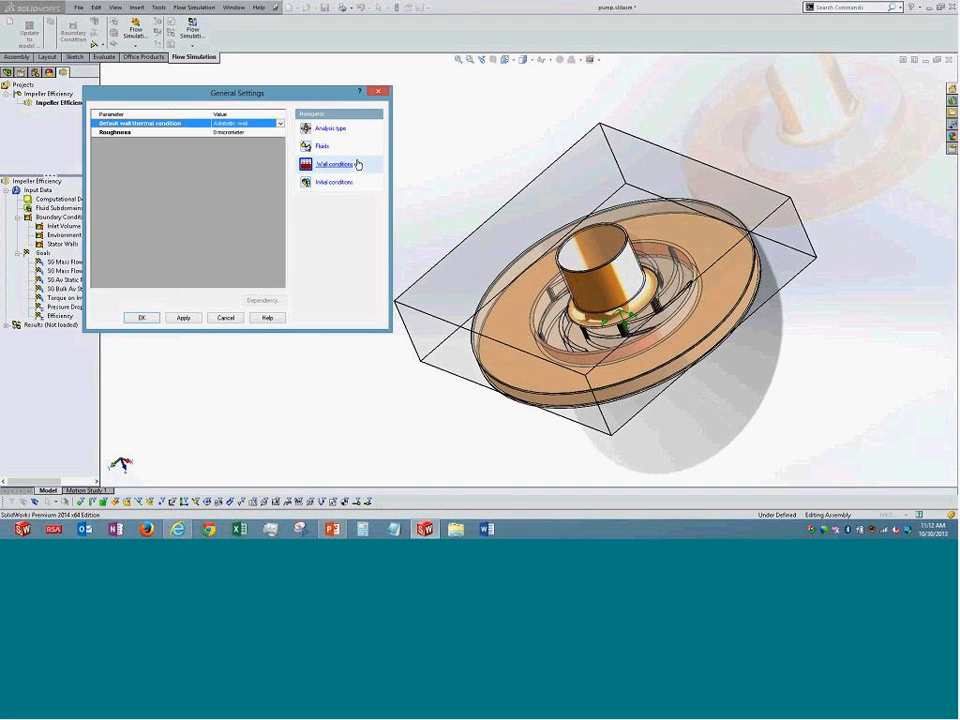
{"action": "left_click", "coordinate": [358, 181]}
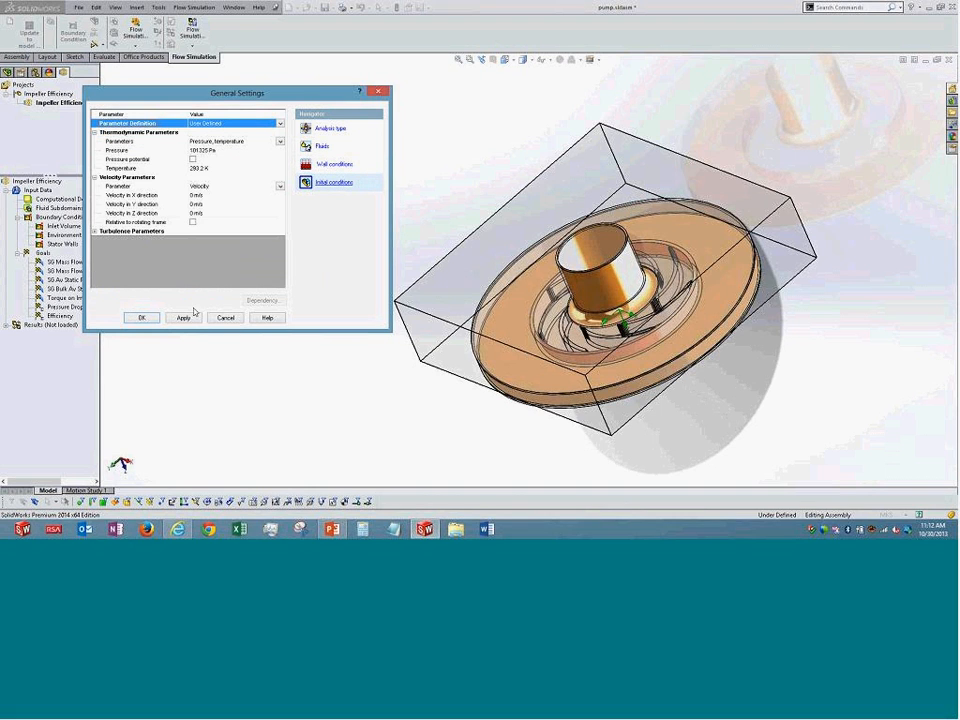
{"action": "left_click", "coordinate": [141, 317]}
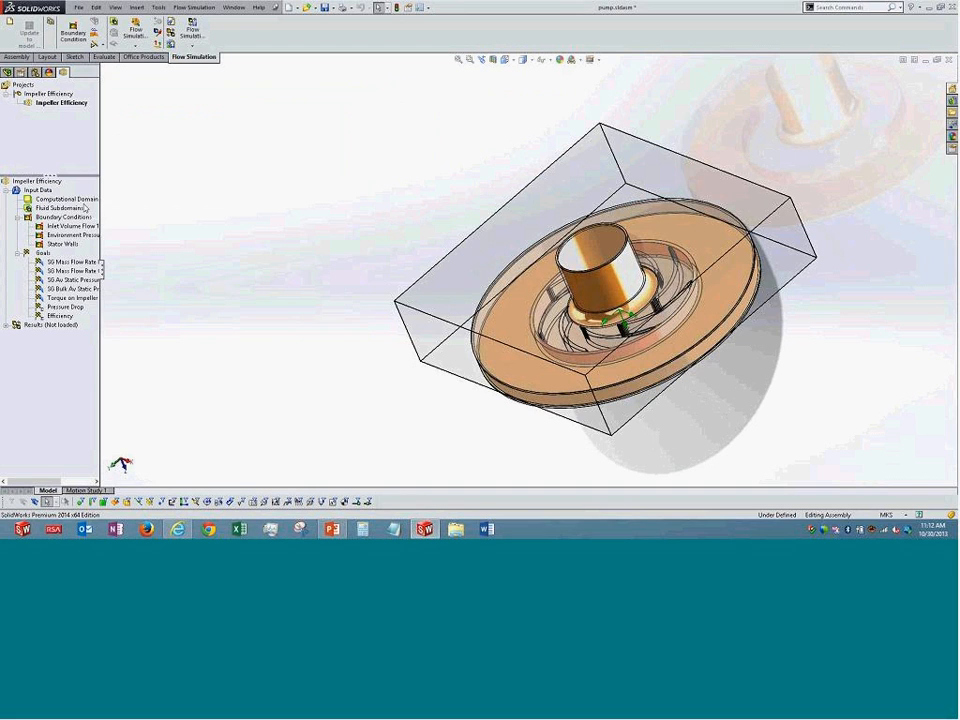
Widen the analysis tree, reopen the general settings to view the available rotation types, and cancel without changes.
{"action": "left_click_drag", "start_coordinate": [101, 271], "coordinate": [173, 271]}
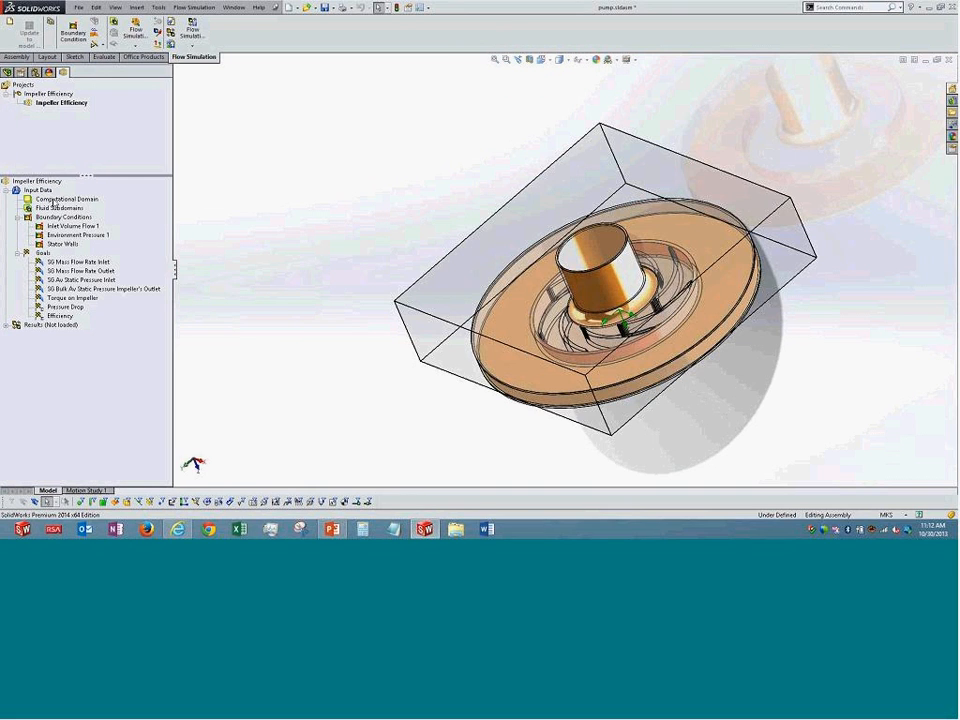
{"action": "right_click", "coordinate": [46, 190]}
{"action": "left_click", "coordinate": [70, 198]}
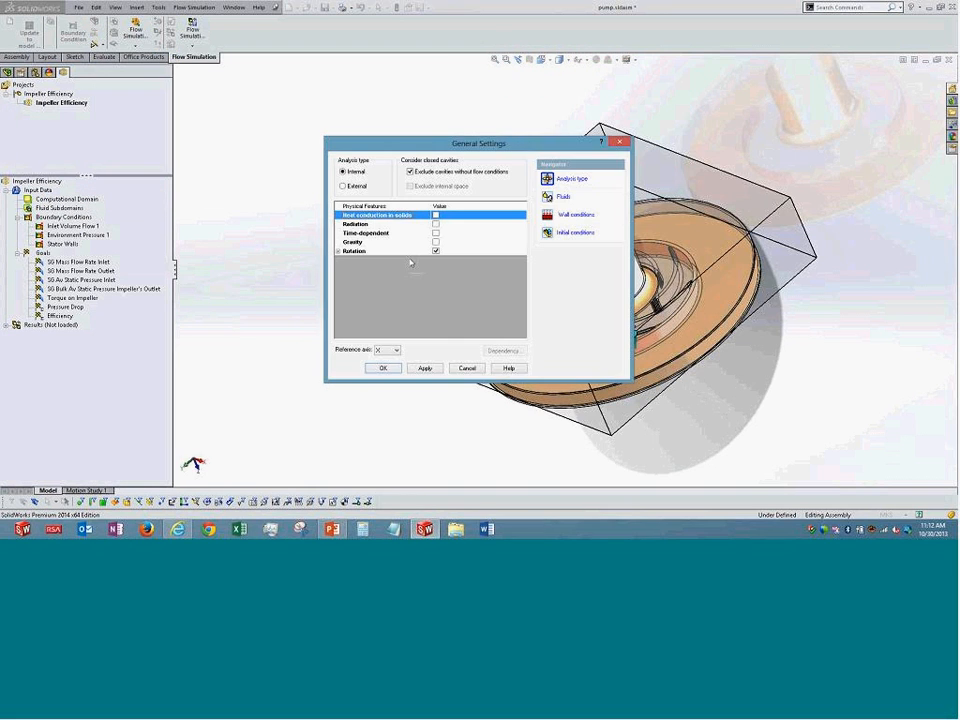
{"action": "left_click", "coordinate": [338, 251]}
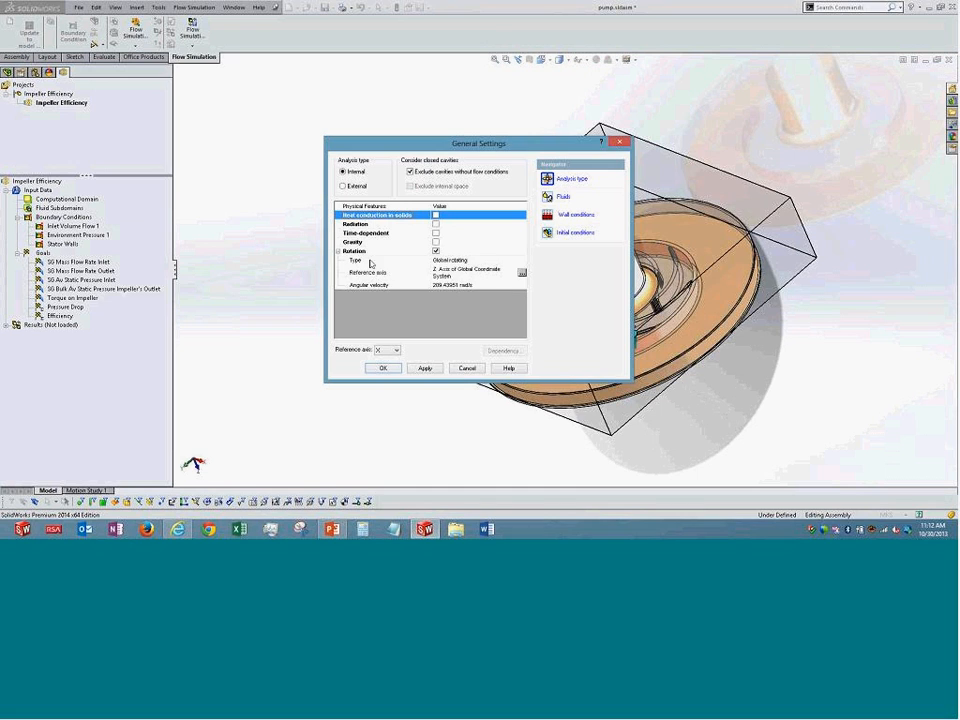
{"action": "left_click", "coordinate": [476, 263]}
{"action": "left_click", "coordinate": [522, 261]}
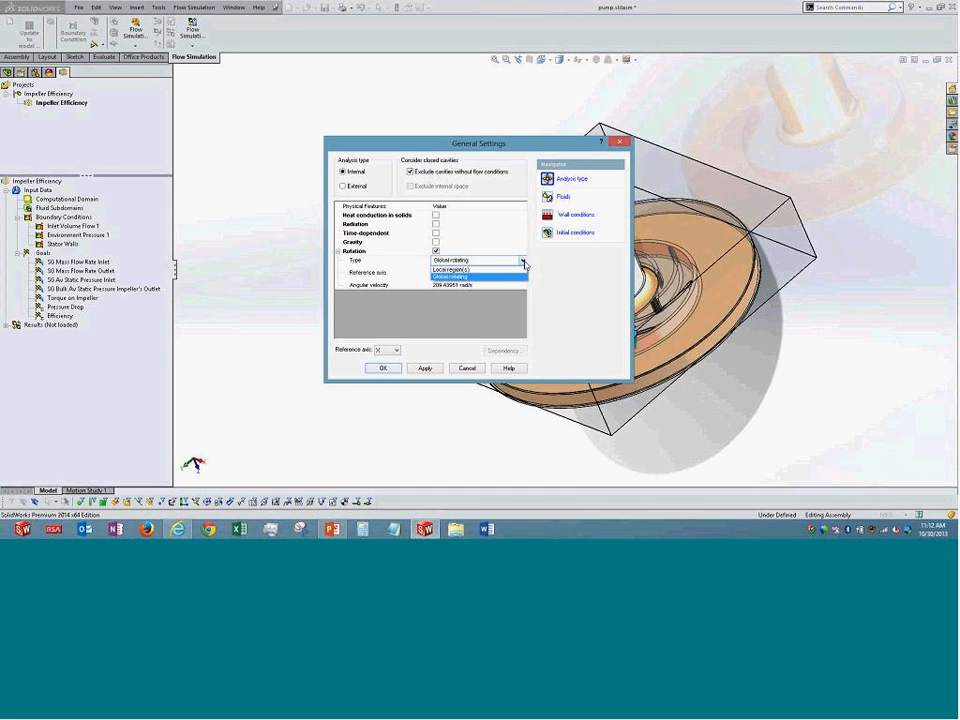
{"action": "left_click", "coordinate": [441, 302]}
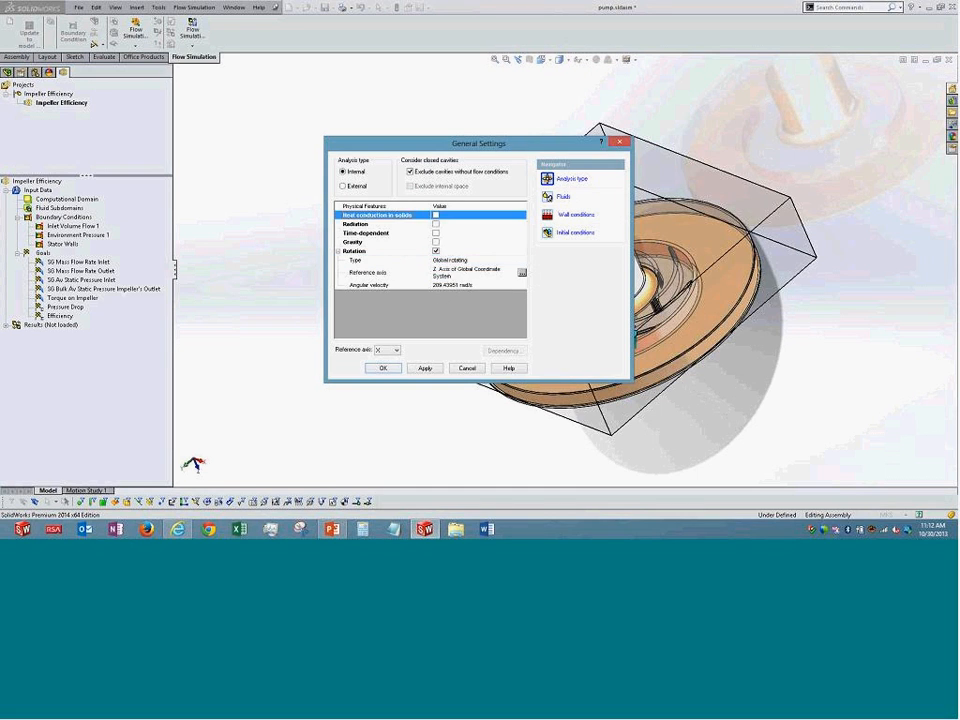
{"action": "left_click", "coordinate": [469, 369]}
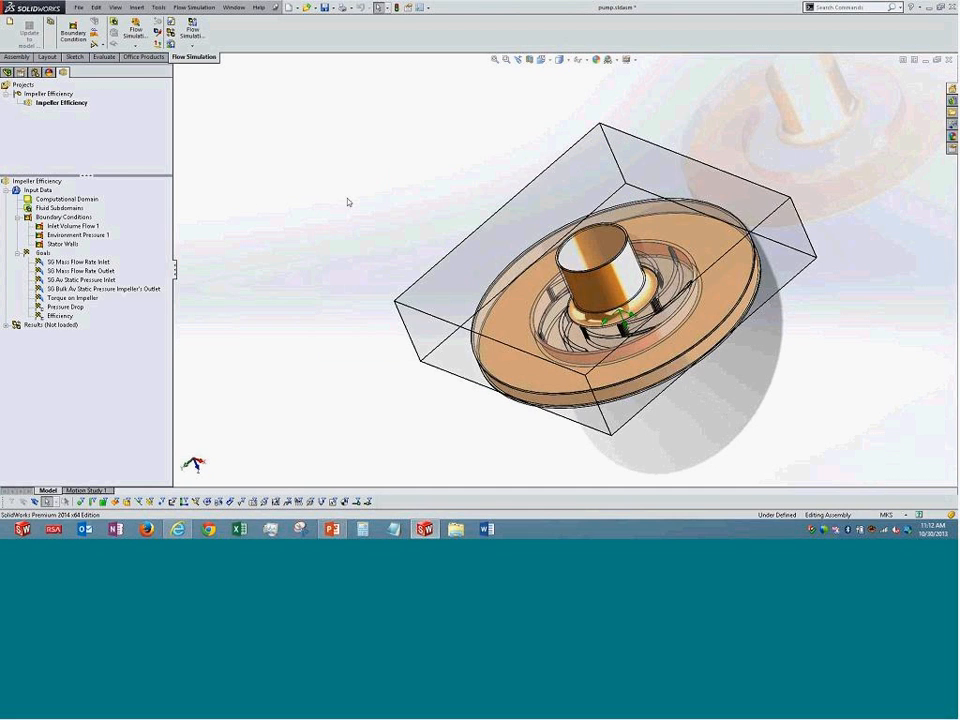
Open the Inlet Volume Flow 1 boundary condition, review its inlet face and flow parameters, and close it.
{"action": "middle_click_drag", "start_coordinate": [364, 256], "coordinate": [260, 270]}
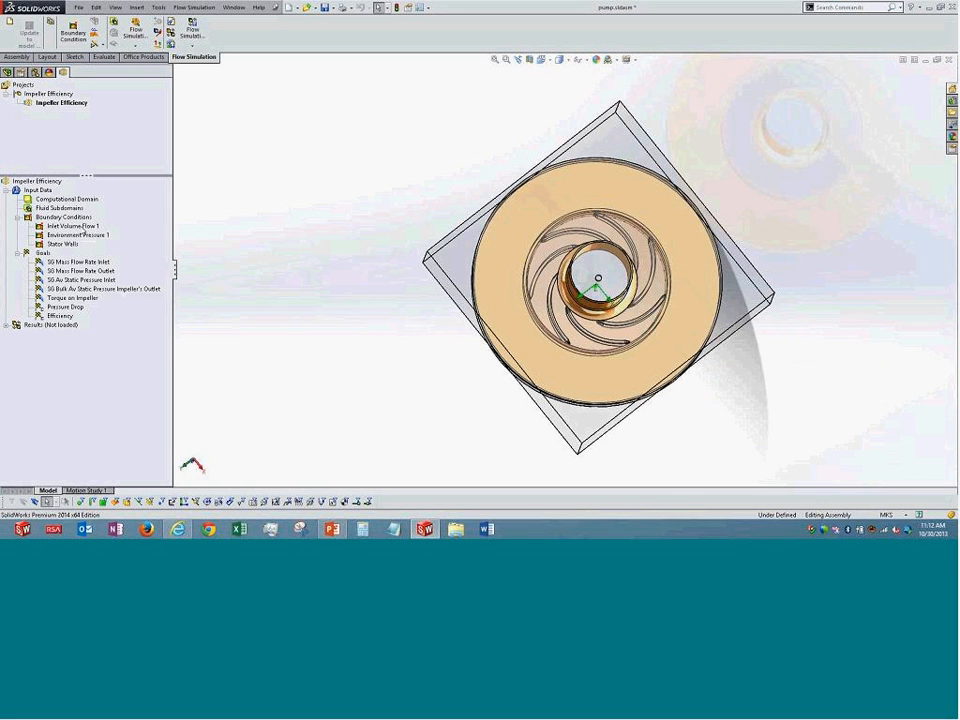
{"action": "right_click", "coordinate": [100, 226]}
{"action": "left_click", "coordinate": [140, 230]}
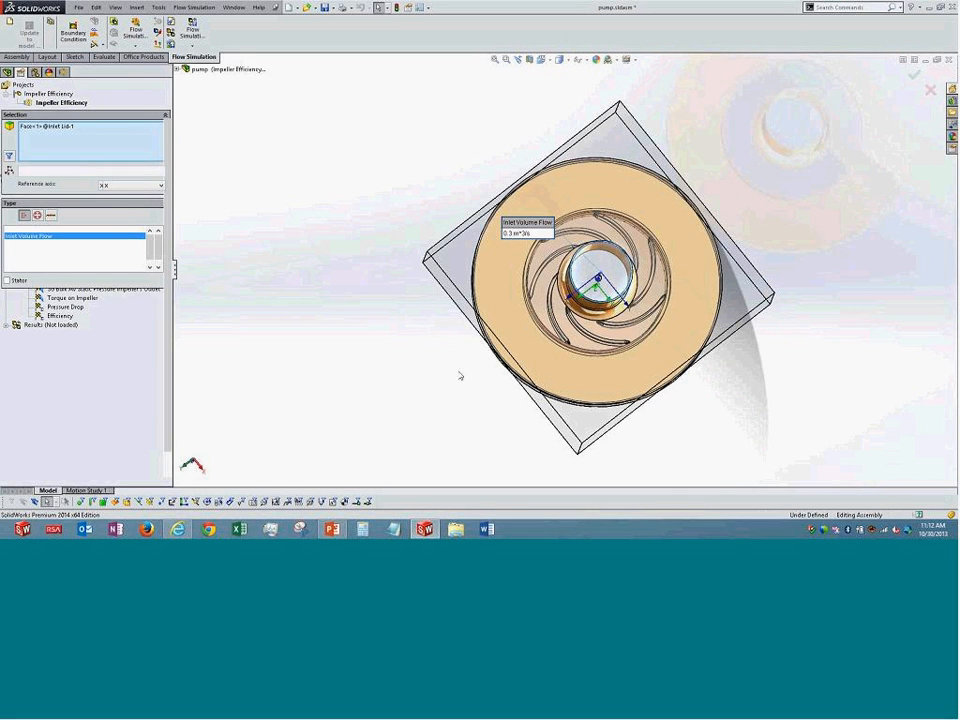
{"action": "middle_click_drag", "start_coordinate": [456, 373], "coordinate": [467, 253]}
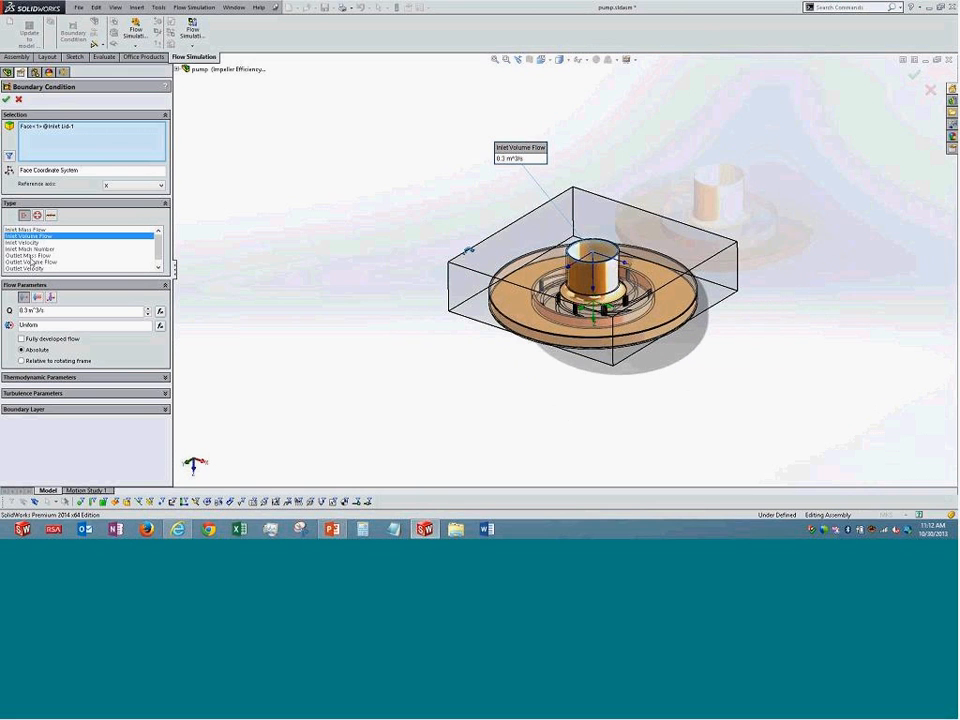
{"action": "left_click", "coordinate": [6, 99]}
Highlight the Environment Pressure 1 and Stator Walls boundary conditions on the pump, then select the outer rim of the disc.
{"action": "left_click", "coordinate": [77, 234]}
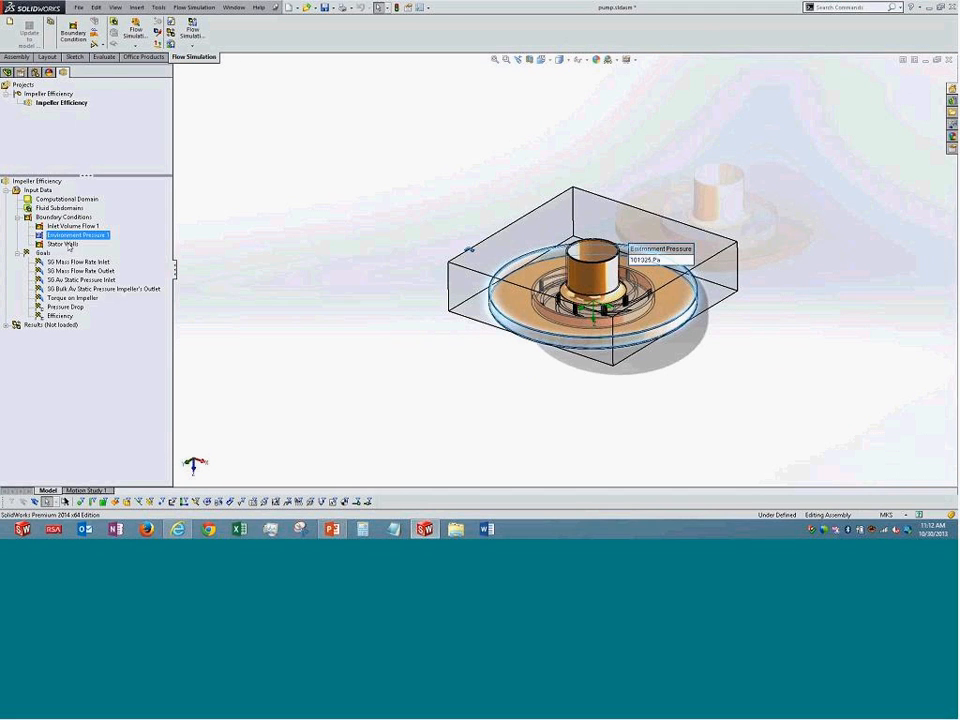
{"action": "left_click", "coordinate": [66, 244]}
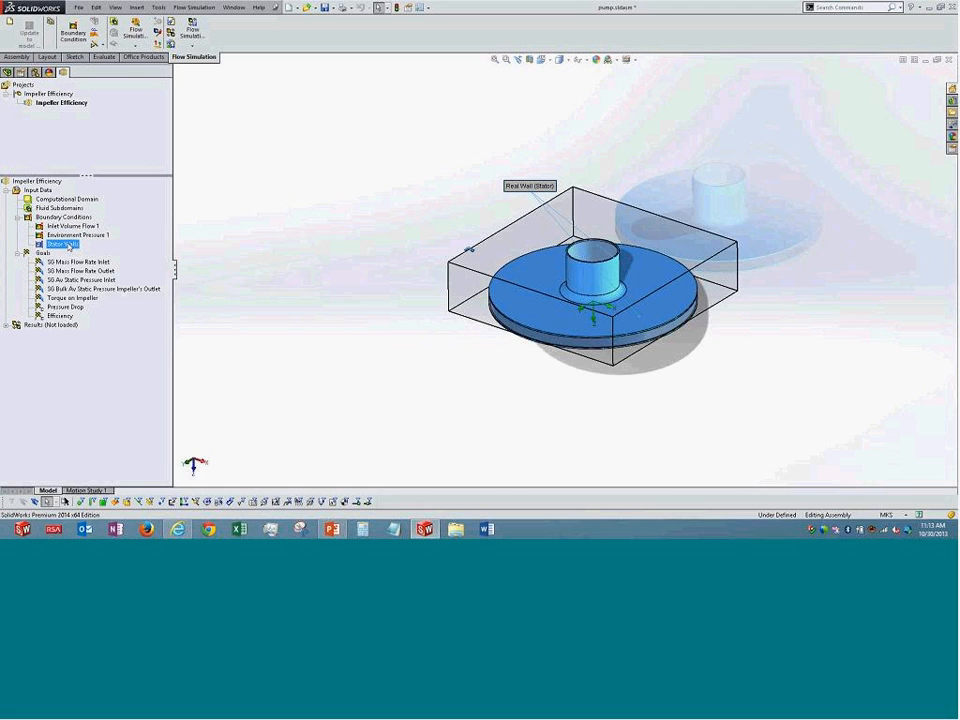
{"action": "left_click", "coordinate": [525, 394]}
{"action": "left_click", "coordinate": [526, 313]}
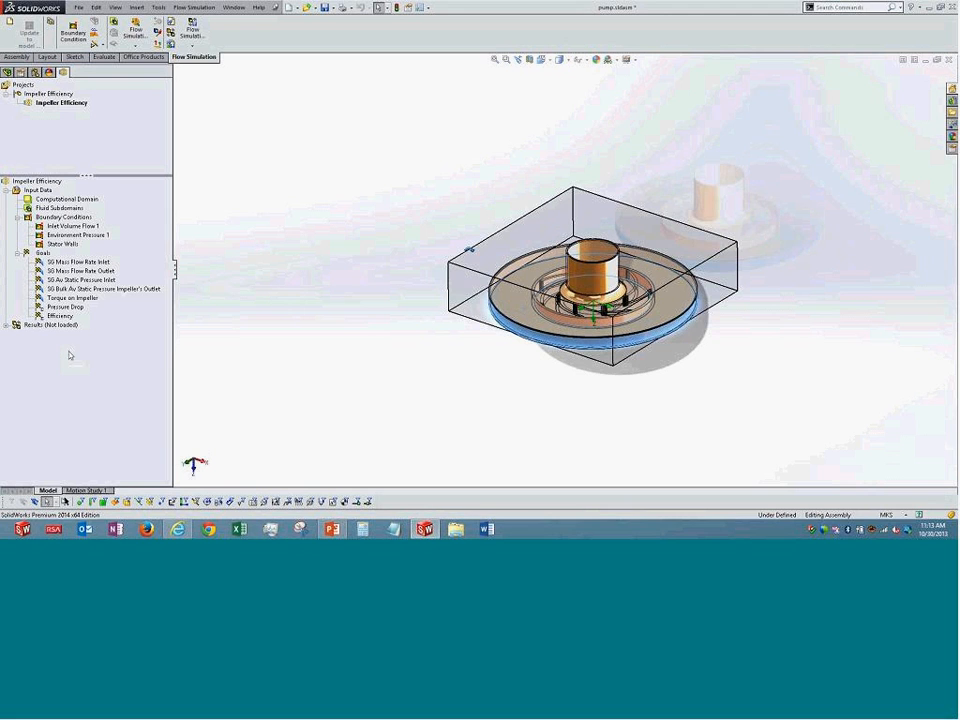
Examine the pump's cover and impeller blades up close with the assembly's component list shown, then return to the Flow Simulation analysis tree.
{"action": "left_click", "coordinate": [7, 72]}
{"action": "left_click", "coordinate": [390, 304]}
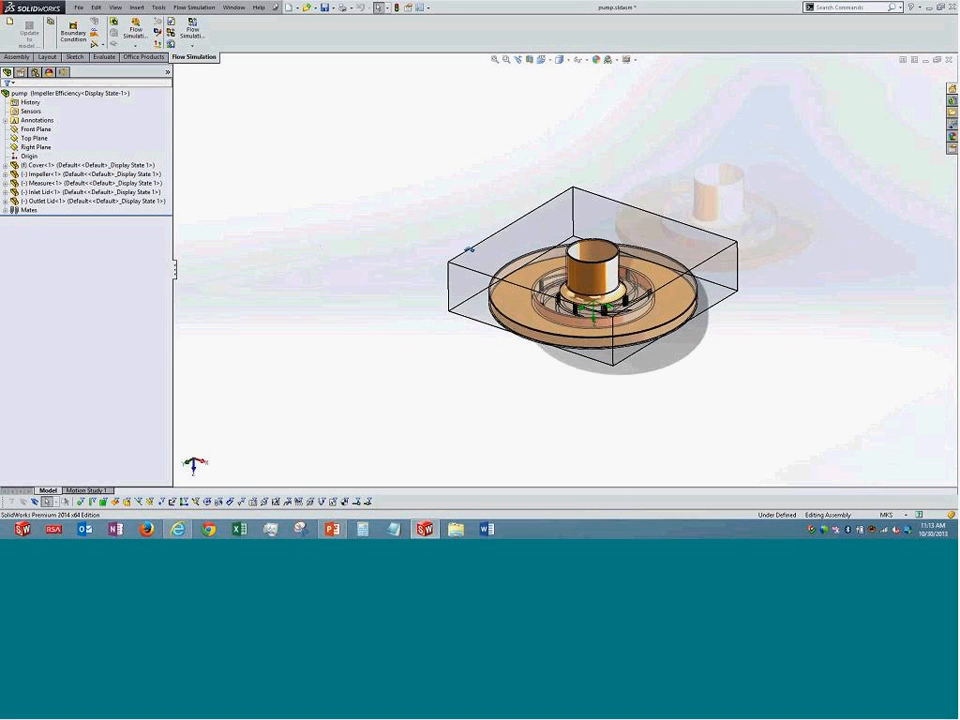
{"action": "mouse_move", "coordinate": [390, 304]}
{"action": "middle_mouse_down"}
{"action": "mouse_move", "coordinate": [405, 358]}
{"action": "mouse_move", "coordinate": [386, 305]}
{"action": "middle_mouse_up"}
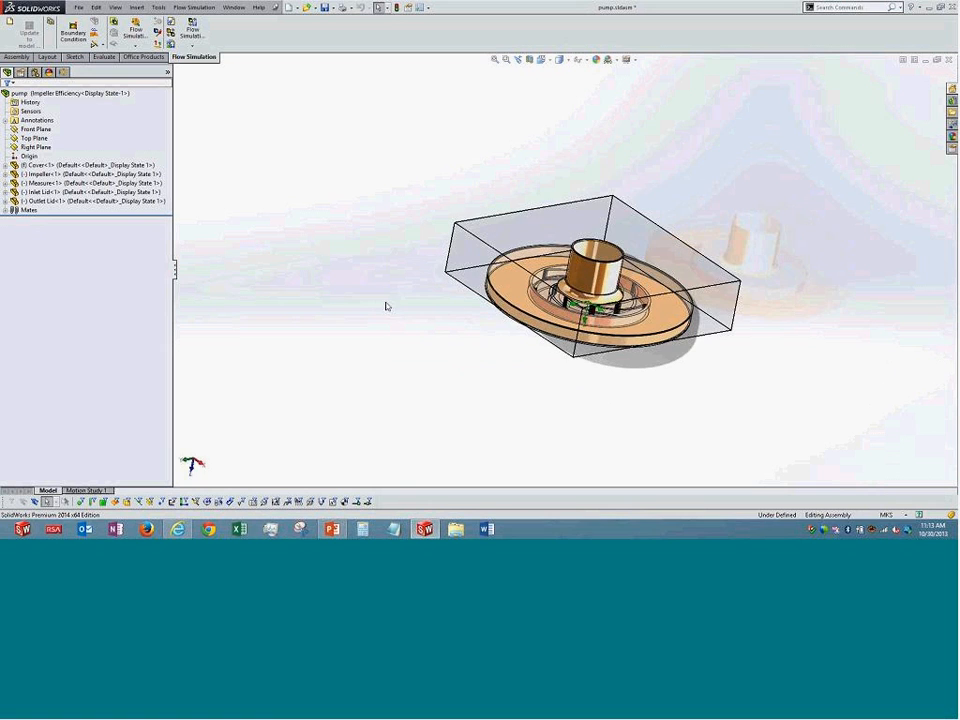
{"action": "scroll", "coordinate": [561, 314], "scroll_direction": "down", "scroll_amount": 5}
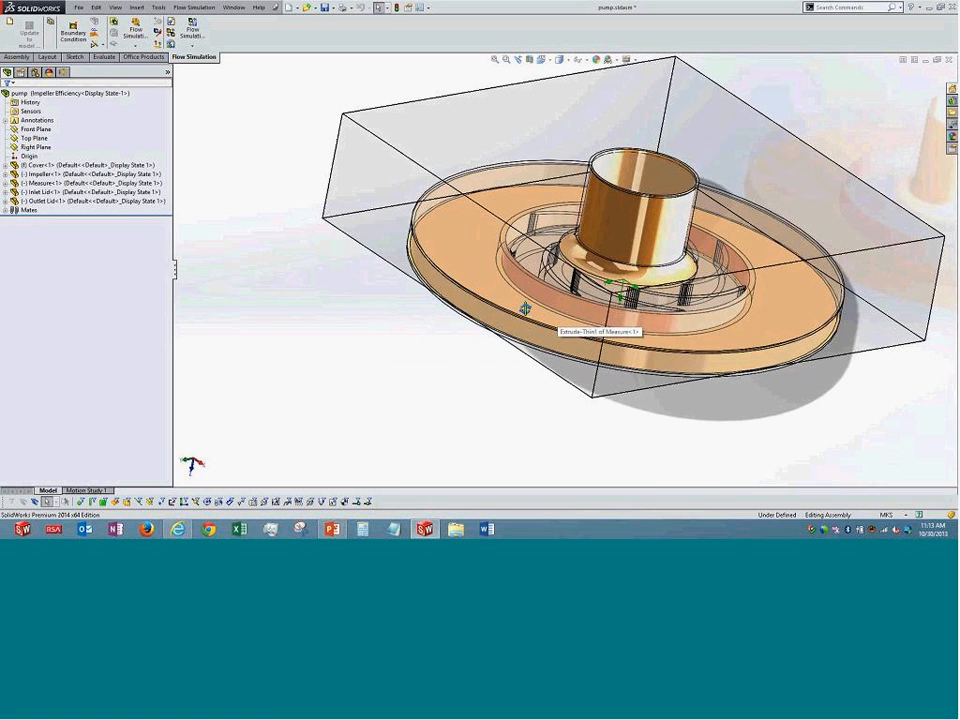
{"action": "scroll", "coordinate": [524, 309], "scroll_direction": "down", "scroll_amount": 3}
{"action": "middle_click_drag", "start_coordinate": [478, 335], "coordinate": [452, 316]}
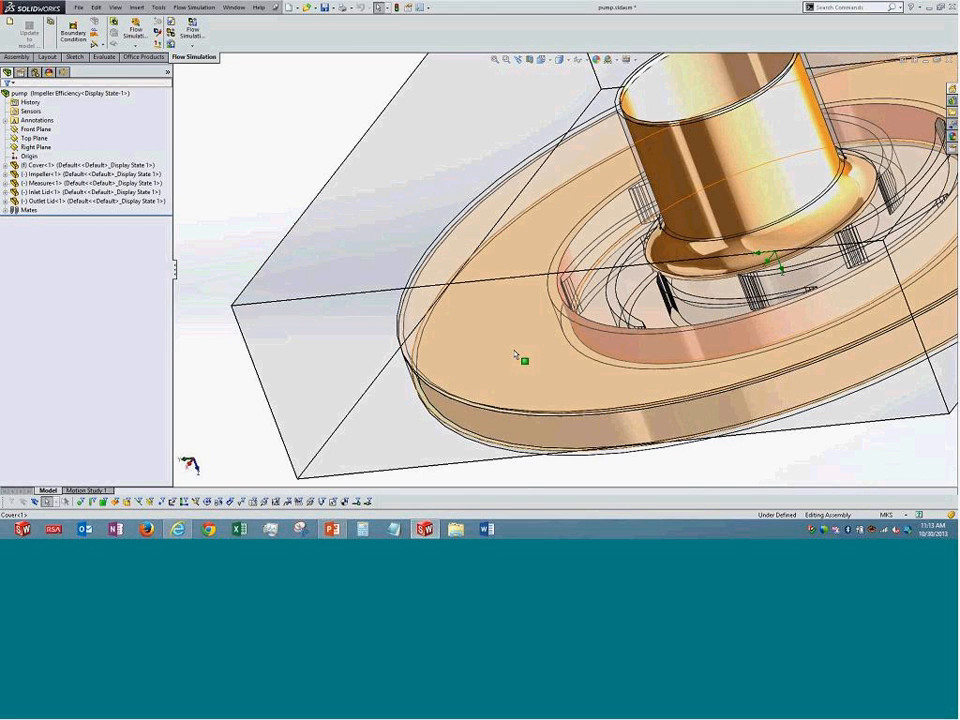
{"action": "left_click", "coordinate": [450, 315]}
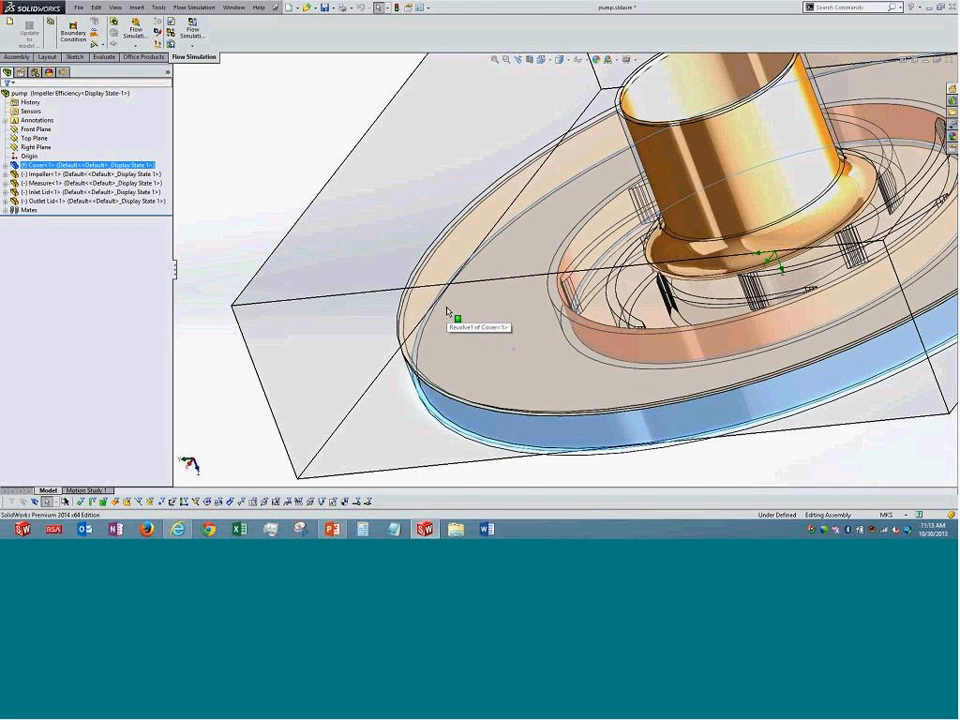
{"action": "scroll", "coordinate": [446, 311], "scroll_direction": "up", "scroll_amount": 4}
{"action": "middle_click_drag", "start_coordinate": [767, 386], "coordinate": [446, 166]}
{"action": "scroll", "coordinate": [606, 295], "scroll_direction": "down", "scroll_amount": 4}
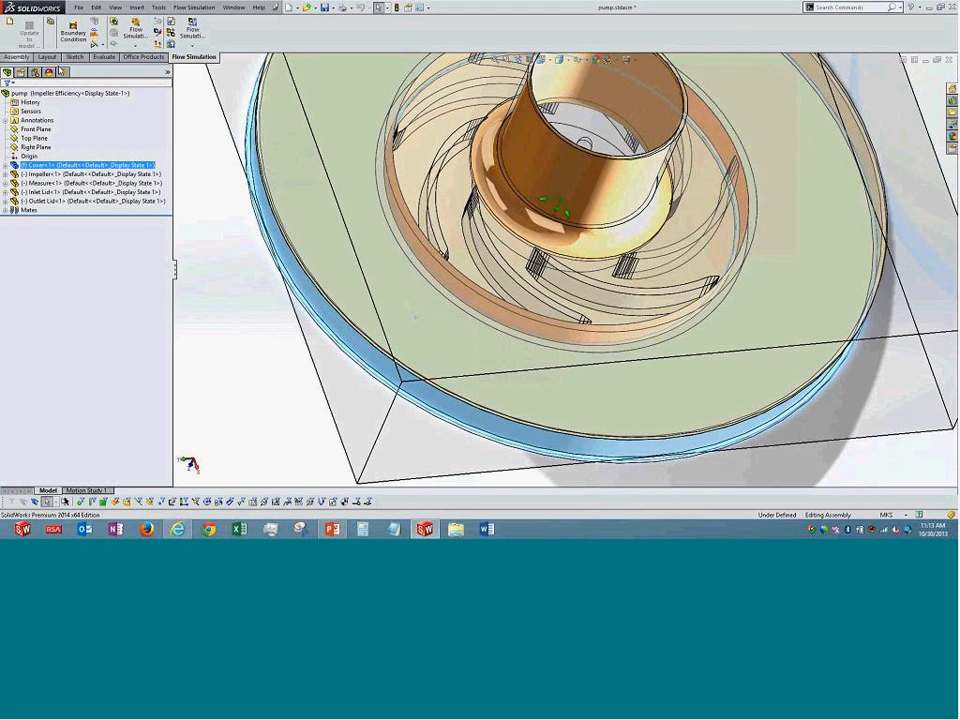
{"action": "left_click", "coordinate": [62, 73]}
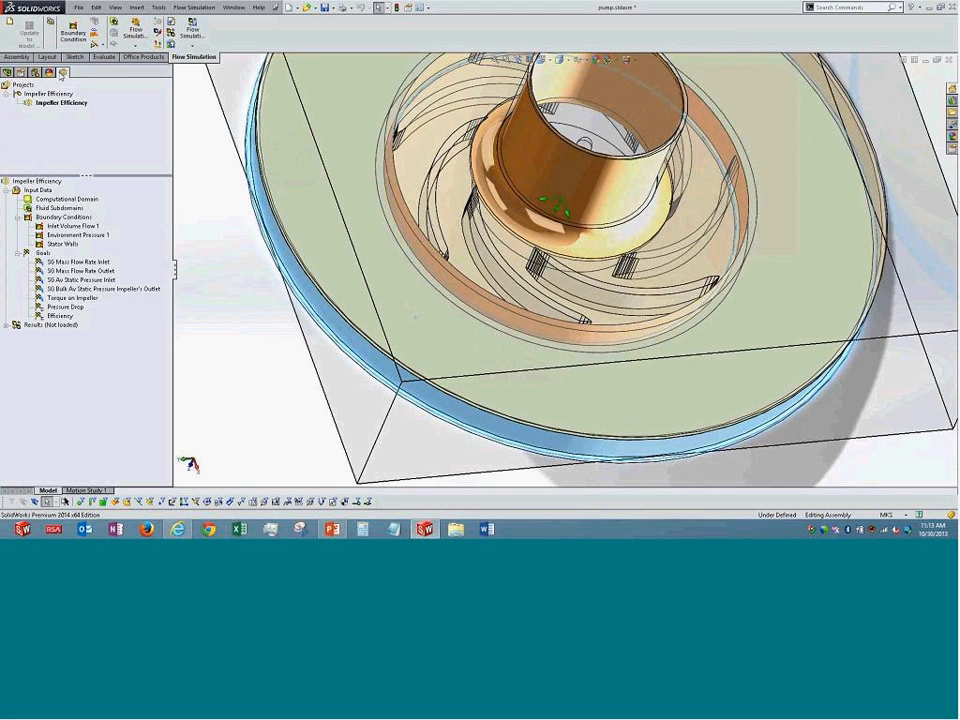
Open the Stator Walls boundary condition, examine its cover component and Real Wall stator settings around the model, and close it.
{"action": "left_click", "coordinate": [63, 244]}
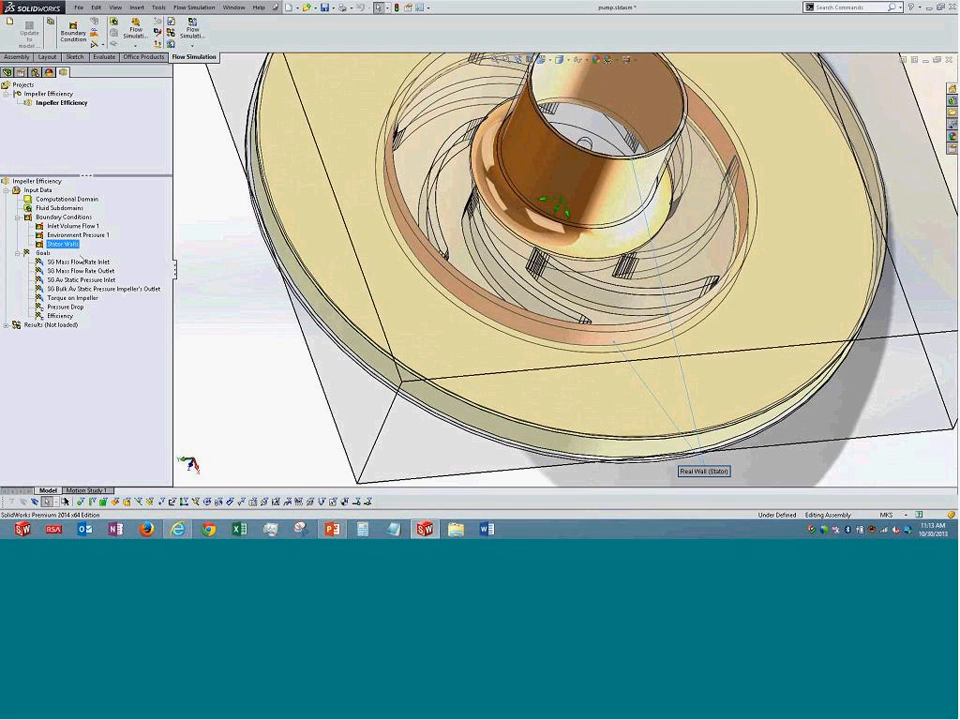
{"action": "double_click", "coordinate": [63, 244]}
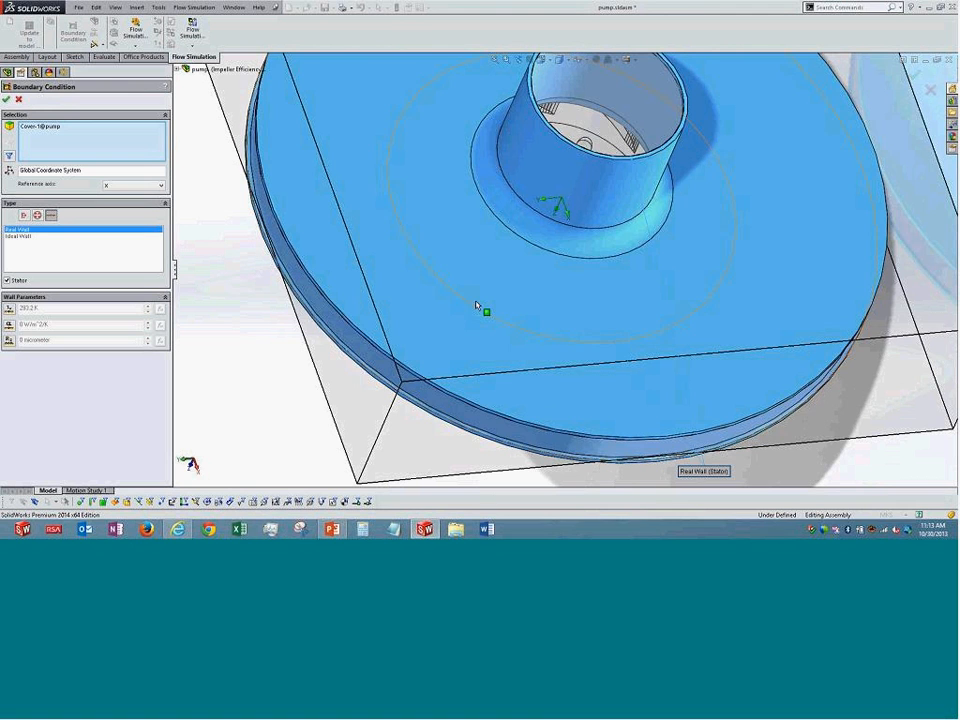
{"action": "scroll", "coordinate": [511, 286], "scroll_direction": "up", "scroll_amount": 6}
{"action": "scroll", "coordinate": [511, 286], "scroll_direction": "down", "scroll_amount": 1}
{"action": "middle_click_drag", "start_coordinate": [511, 215], "coordinate": [537, 205]}
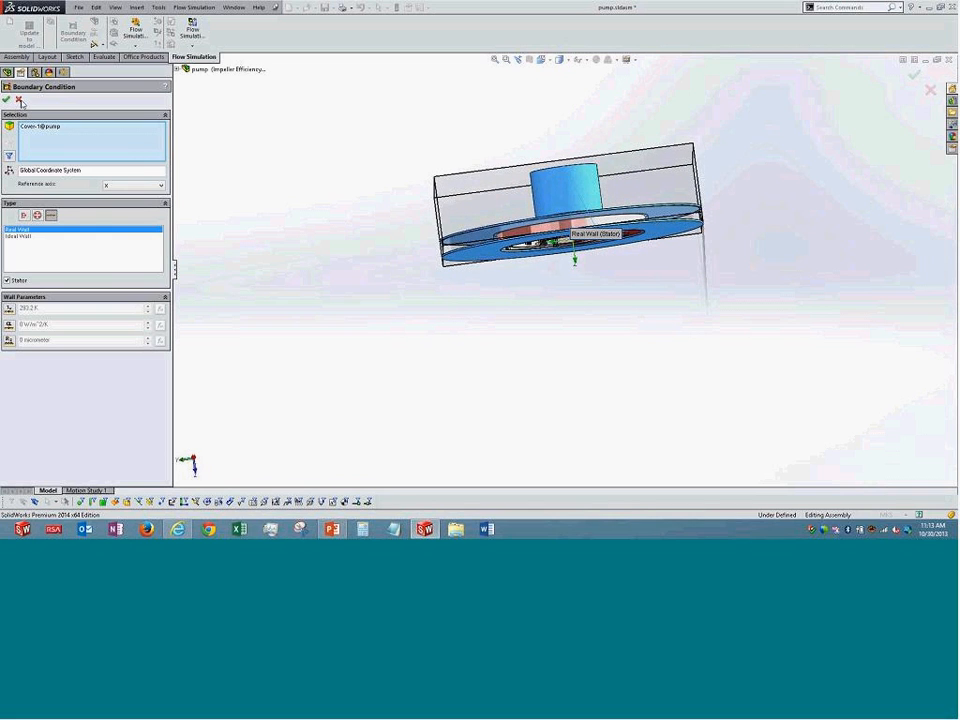
{"action": "left_click", "coordinate": [6, 99]}
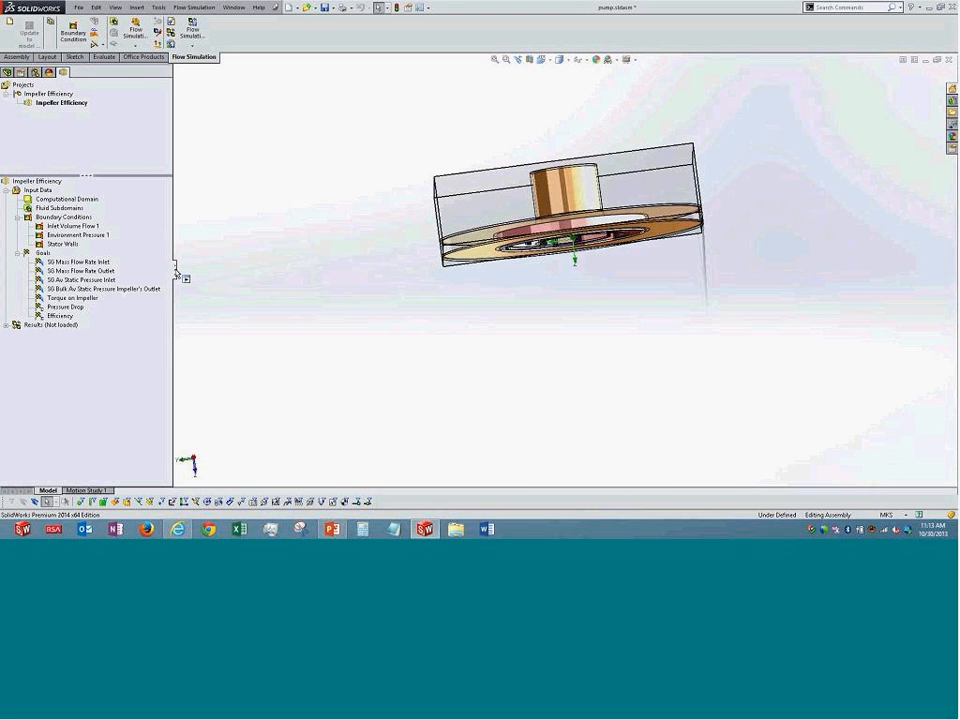
Widen the analysis tree and highlight the mass flow rate, static pressure and Torque on Impeller goals one after another.
{"action": "left_click_drag", "start_coordinate": [176, 272], "coordinate": [221, 285]}
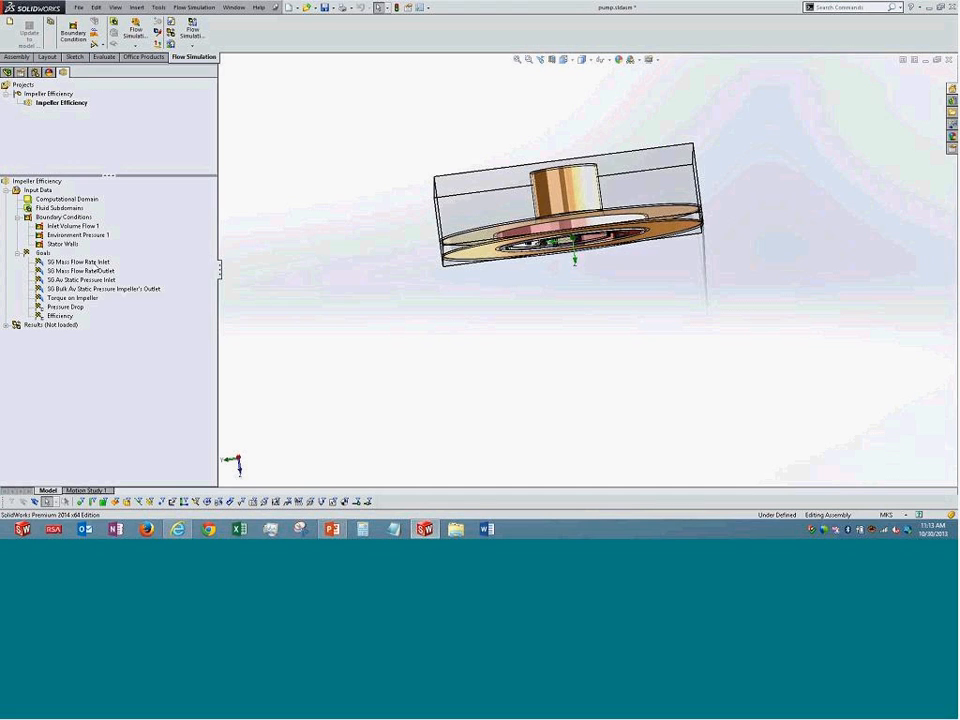
{"action": "left_click", "coordinate": [88, 262]}
{"action": "left_click", "coordinate": [86, 270]}
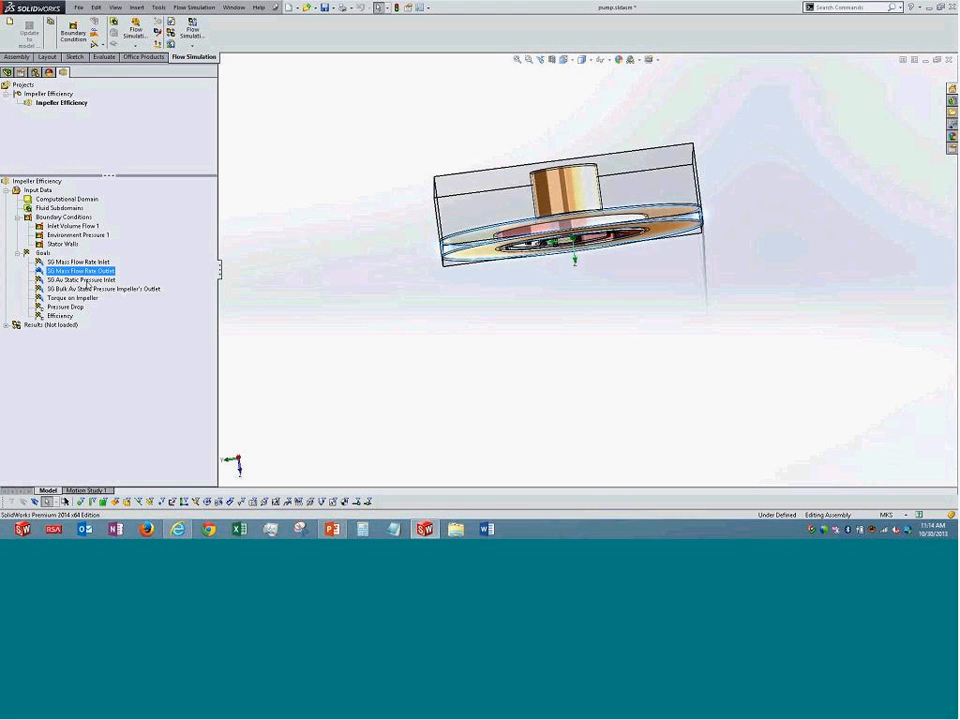
{"action": "left_click", "coordinate": [78, 280]}
{"action": "left_click", "coordinate": [90, 289]}
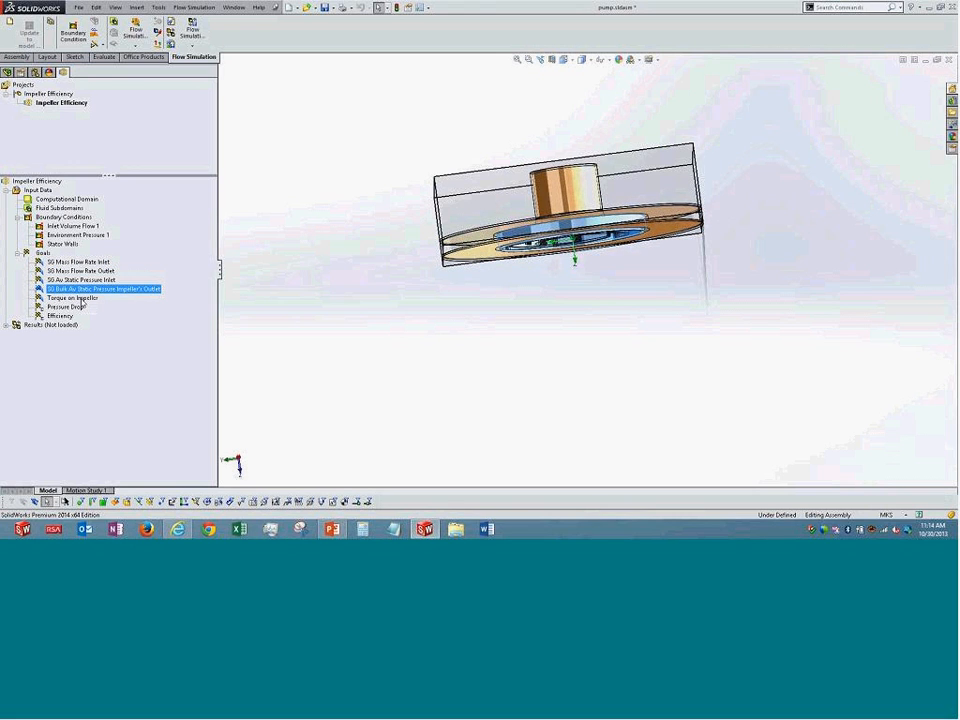
{"action": "left_click", "coordinate": [75, 298]}
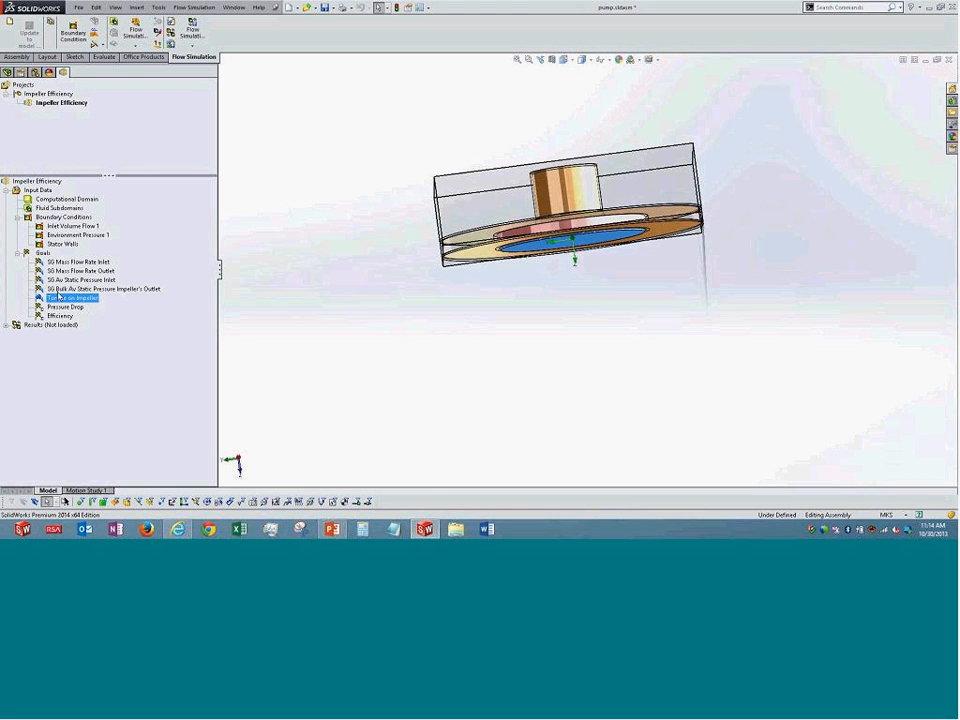
Open the Torque on Impeller goal's definition, review its impeller selection, torque parameter and coordinate system, and close it.
{"action": "right_click", "coordinate": [80, 299]}
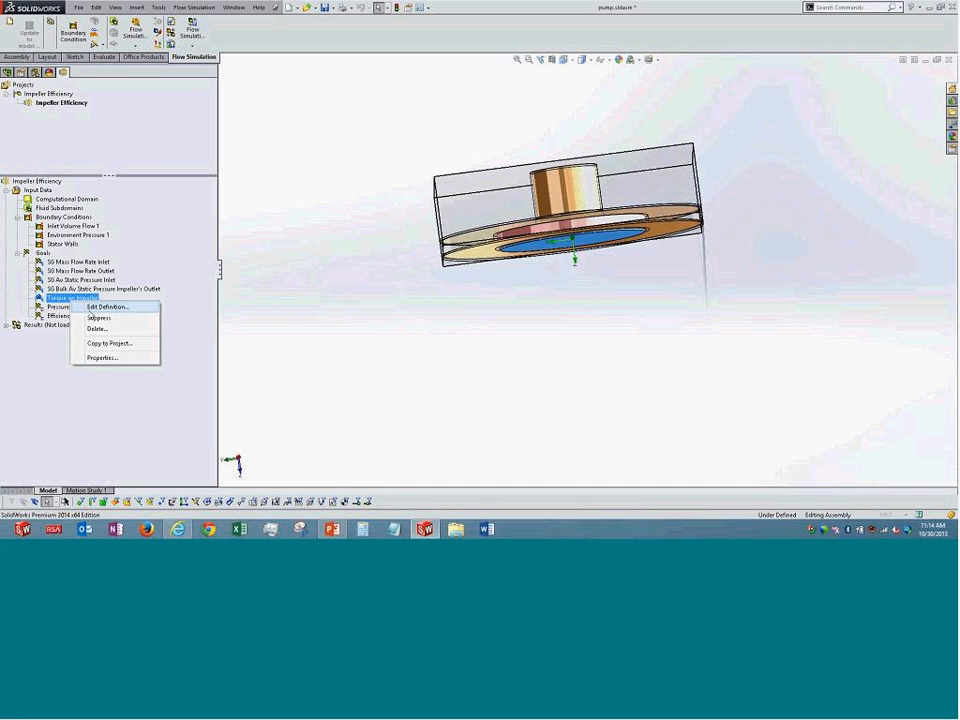
{"action": "left_click", "coordinate": [175, 306]}
{"action": "left_click", "coordinate": [49, 128]}
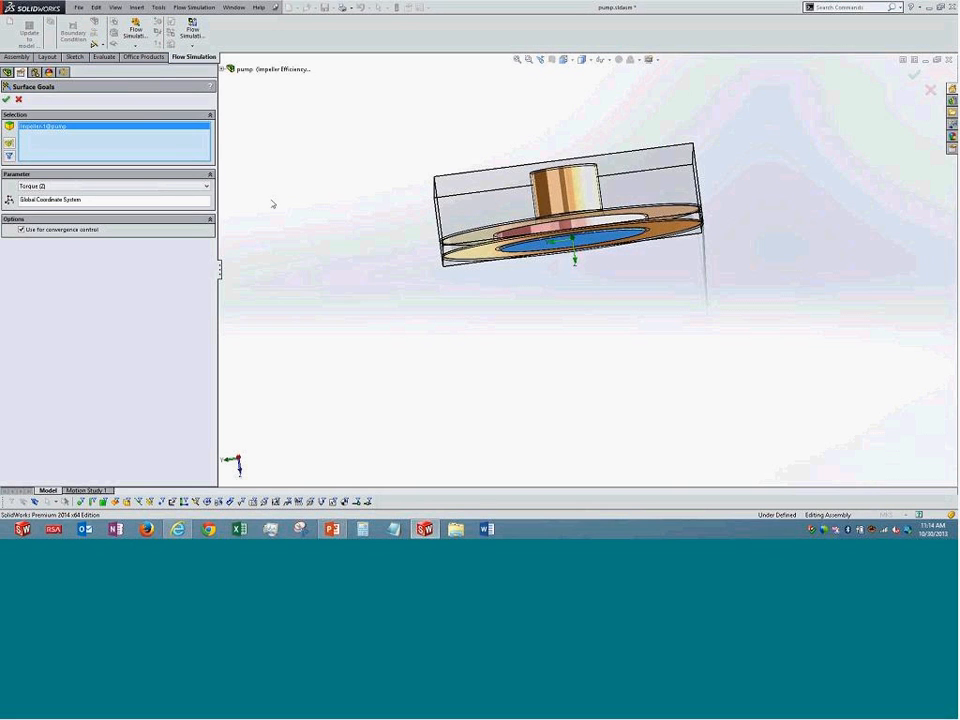
{"action": "middle_click_drag", "start_coordinate": [390, 225], "coordinate": [375, 270]}
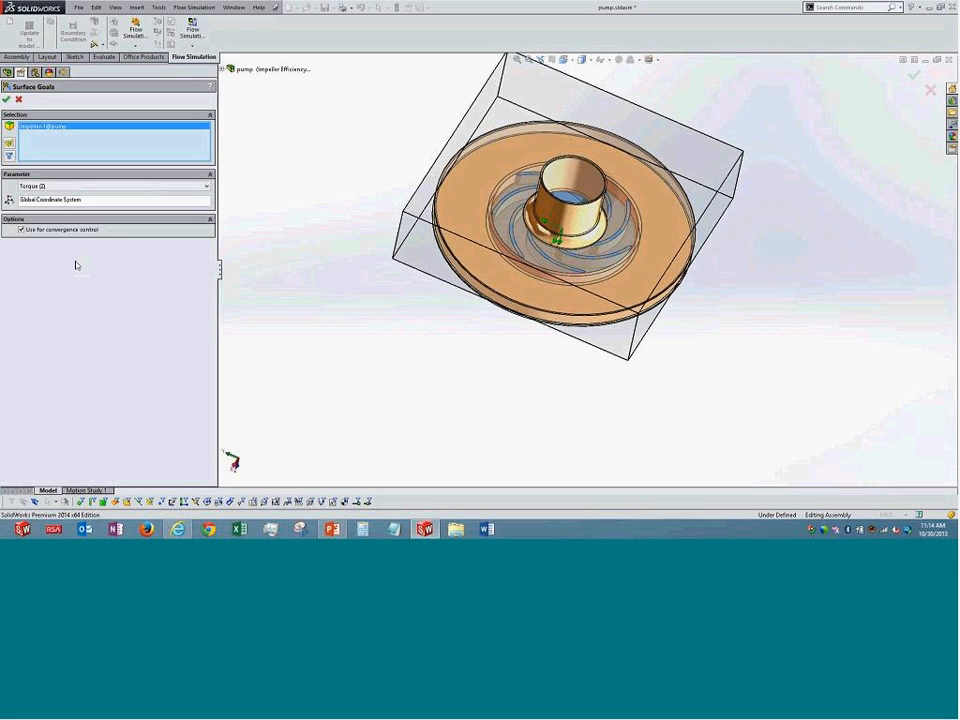
{"action": "left_click", "coordinate": [40, 199]}
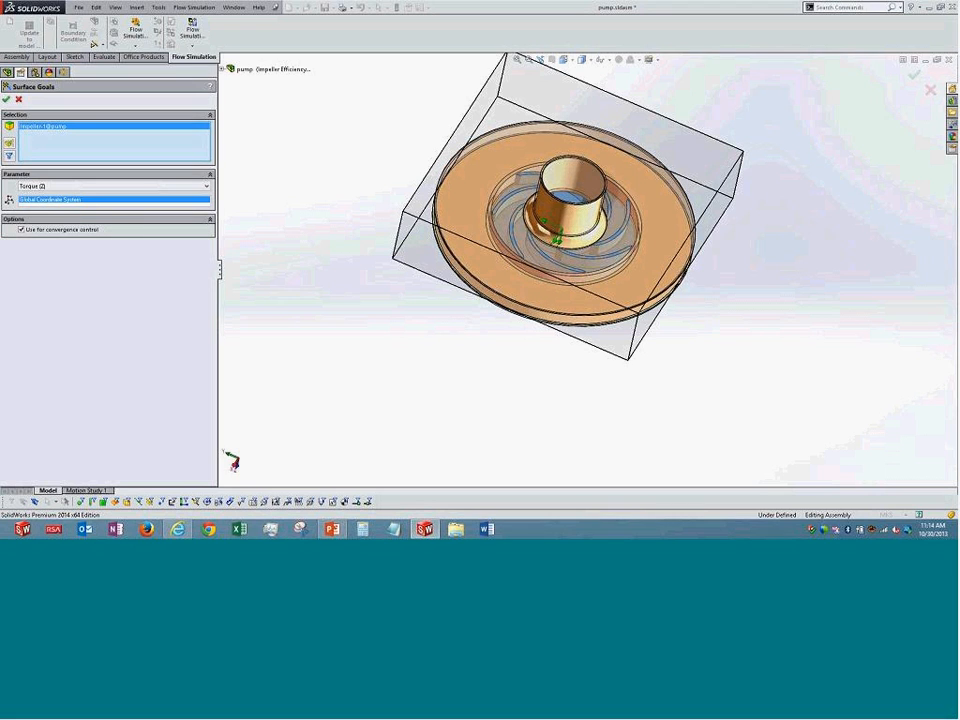
{"action": "left_click", "coordinate": [6, 99]}
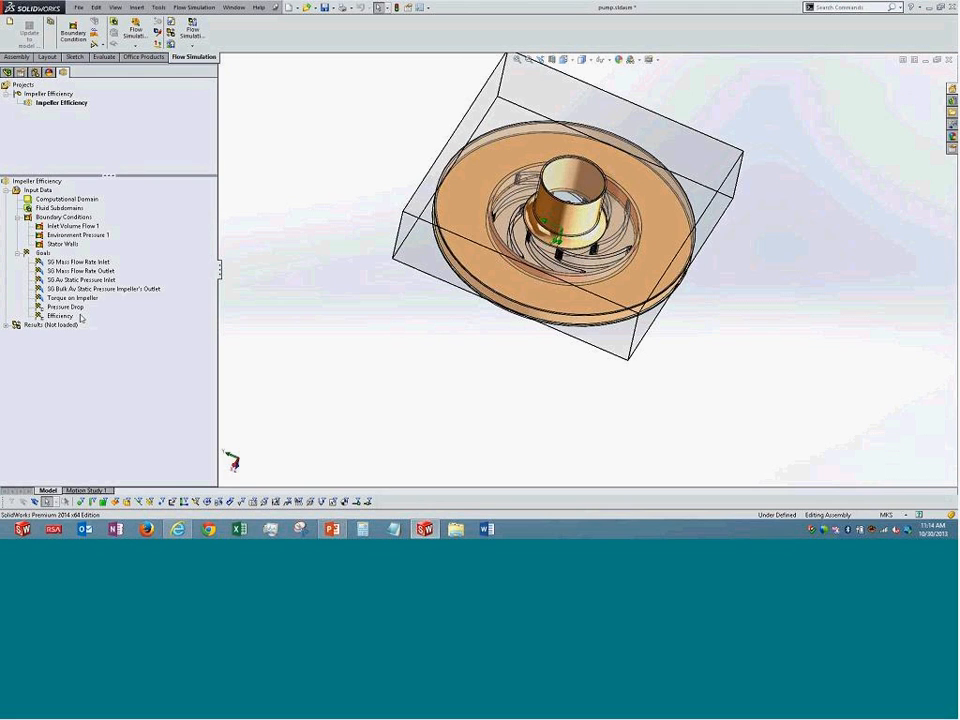
Open the Efficiency equation goal, review its expression, and close it without saving.
{"action": "left_click", "coordinate": [72, 309]}
{"action": "right_click", "coordinate": [60, 317]}
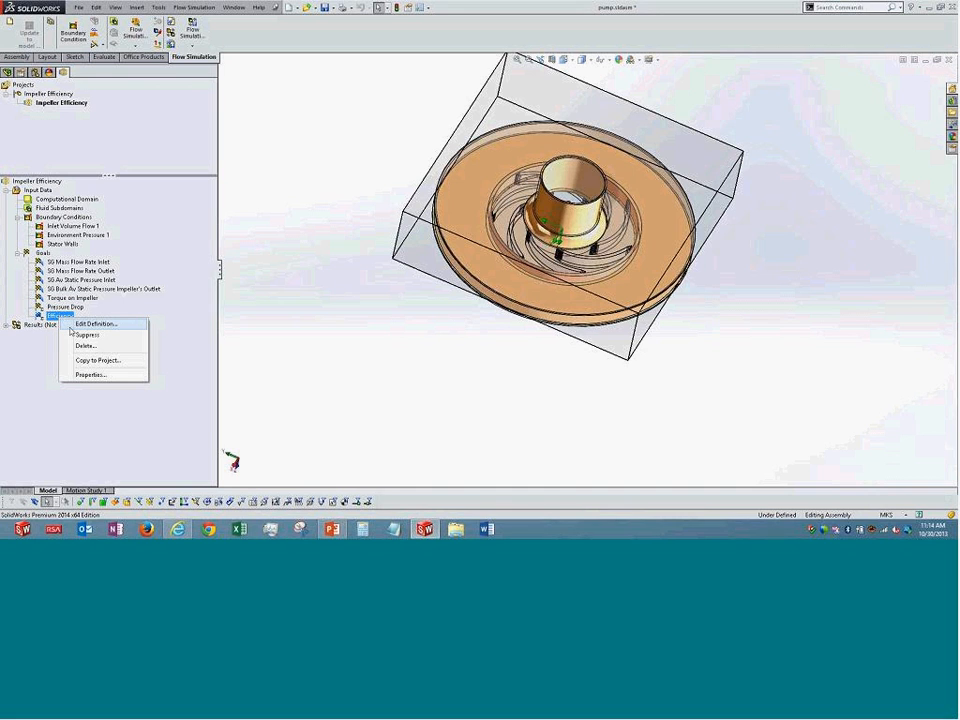
{"action": "left_click", "coordinate": [74, 324]}
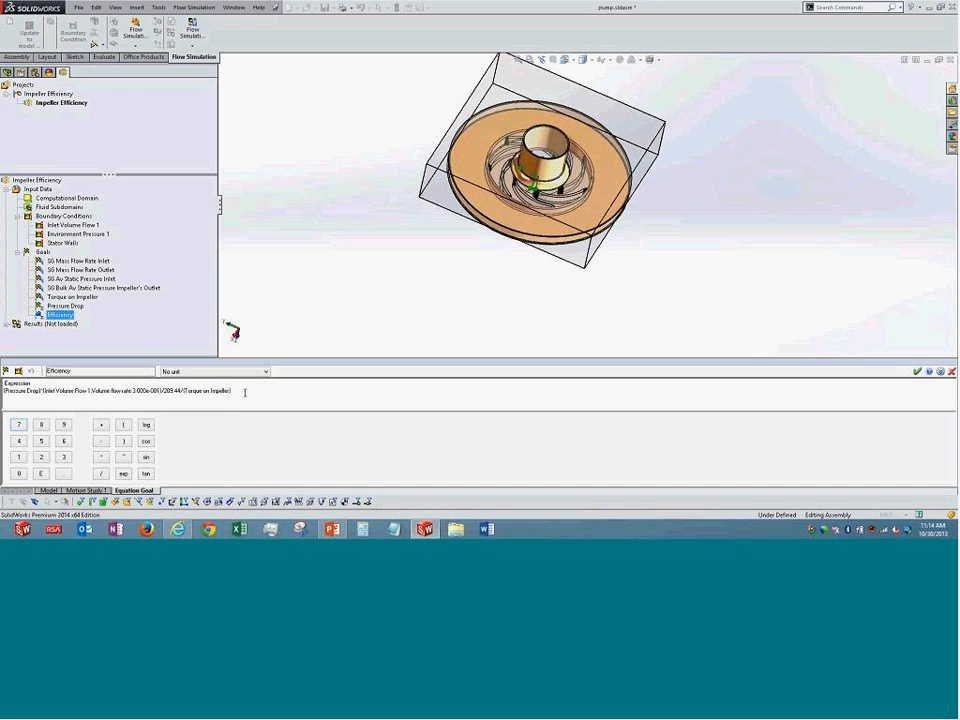
{"action": "key", "text": "ctrl+a"}
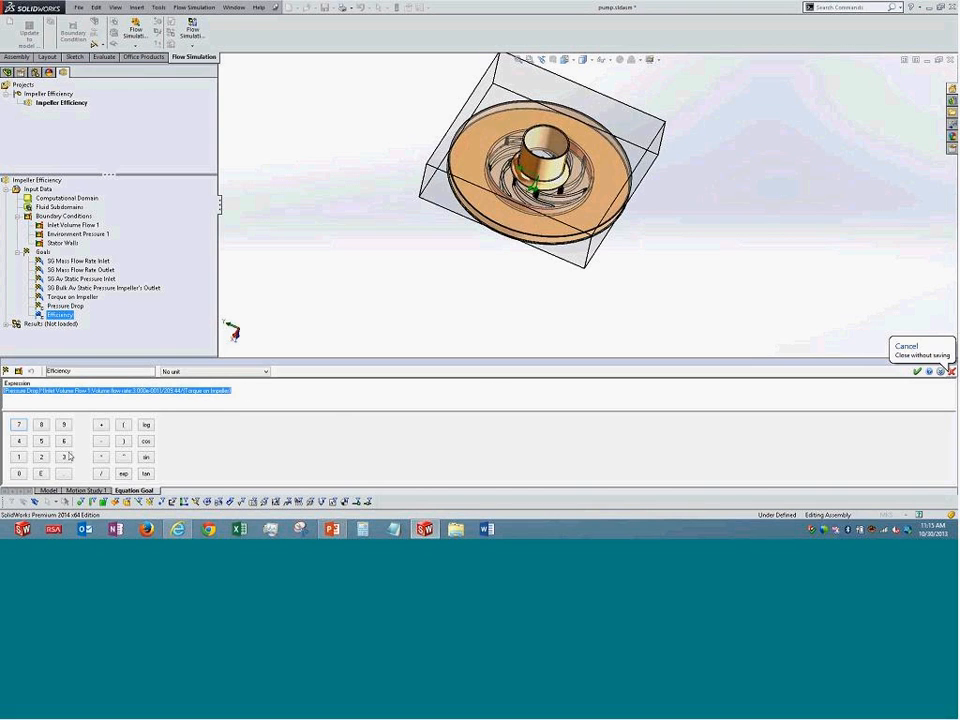
{"action": "left_click", "coordinate": [72, 391]}
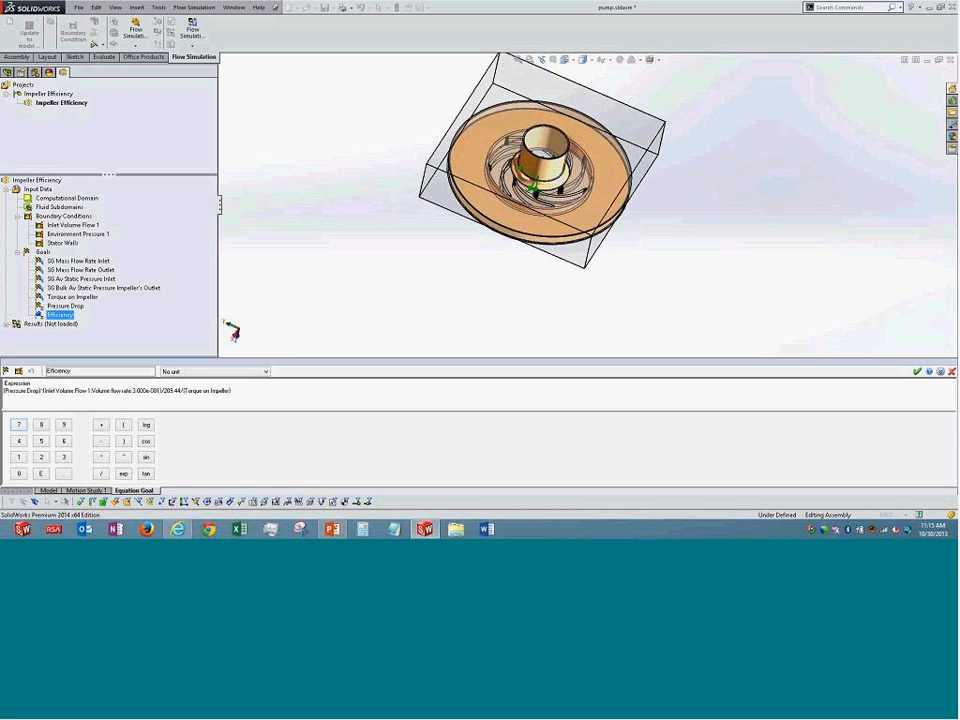
{"action": "left_click", "coordinate": [950, 371]}
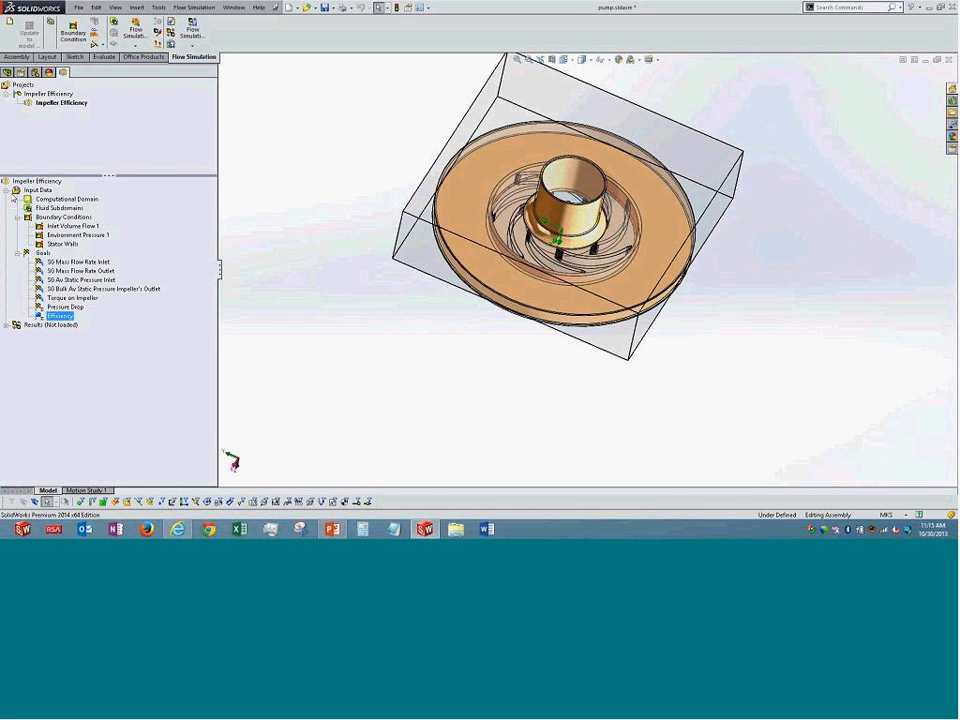
Load the Impeller Efficiency results and show Cut Plot 1 on the pump.
{"action": "left_click", "coordinate": [6, 190]}
{"action": "right_click", "coordinate": [30, 199]}
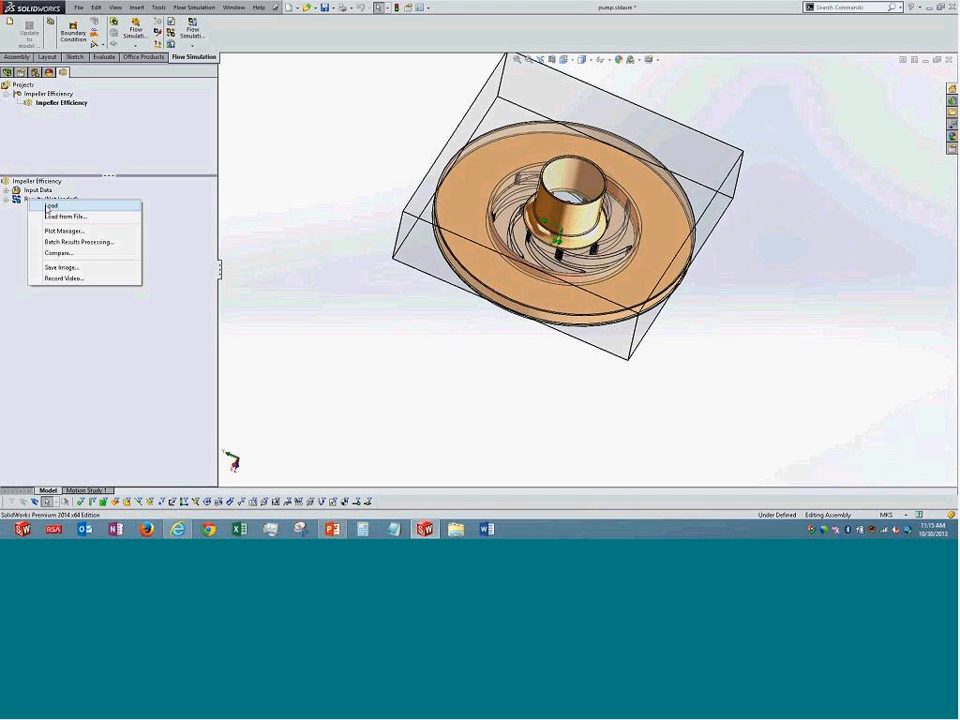
{"action": "left_click", "coordinate": [48, 206]}
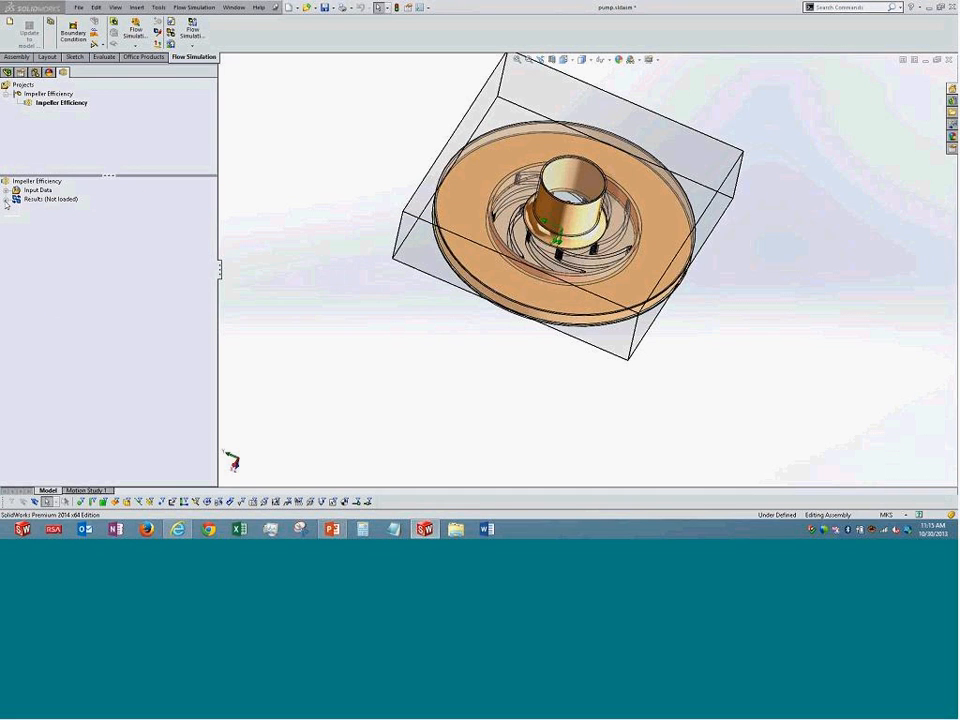
{"action": "left_click", "coordinate": [6, 200]}
{"action": "right_click", "coordinate": [66, 226]}
{"action": "left_click", "coordinate": [88, 251]}
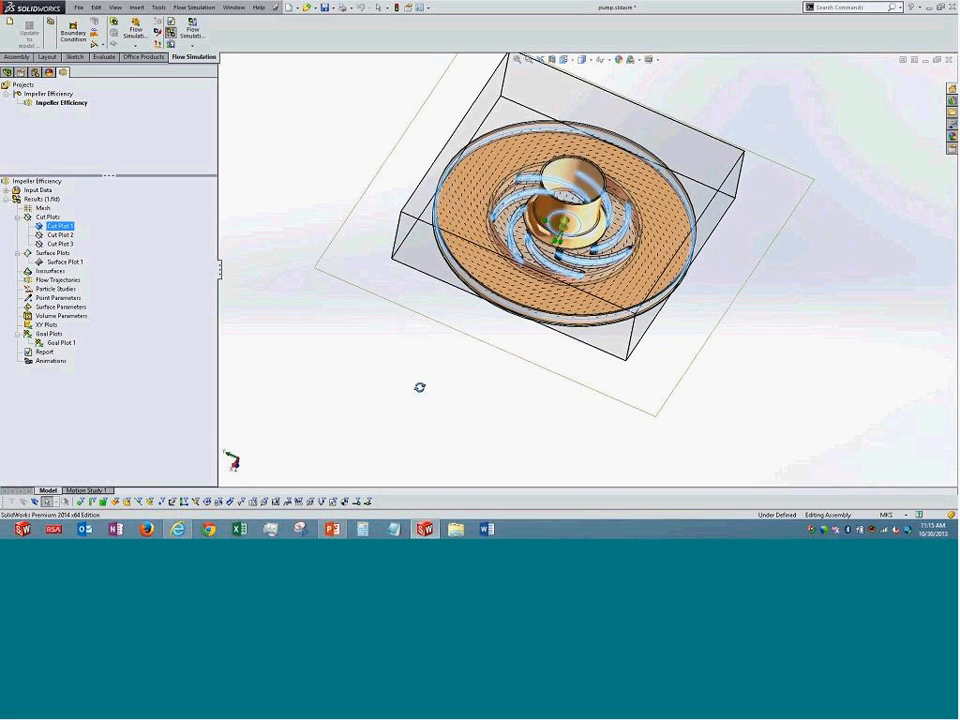
{"action": "middle_click_drag", "start_coordinate": [419, 387], "coordinate": [314, 290]}
Edit Cut Plot 1 to display pressure contours together with velocity vectors, and examine it from the back view.
{"action": "right_click", "coordinate": [78, 228]}
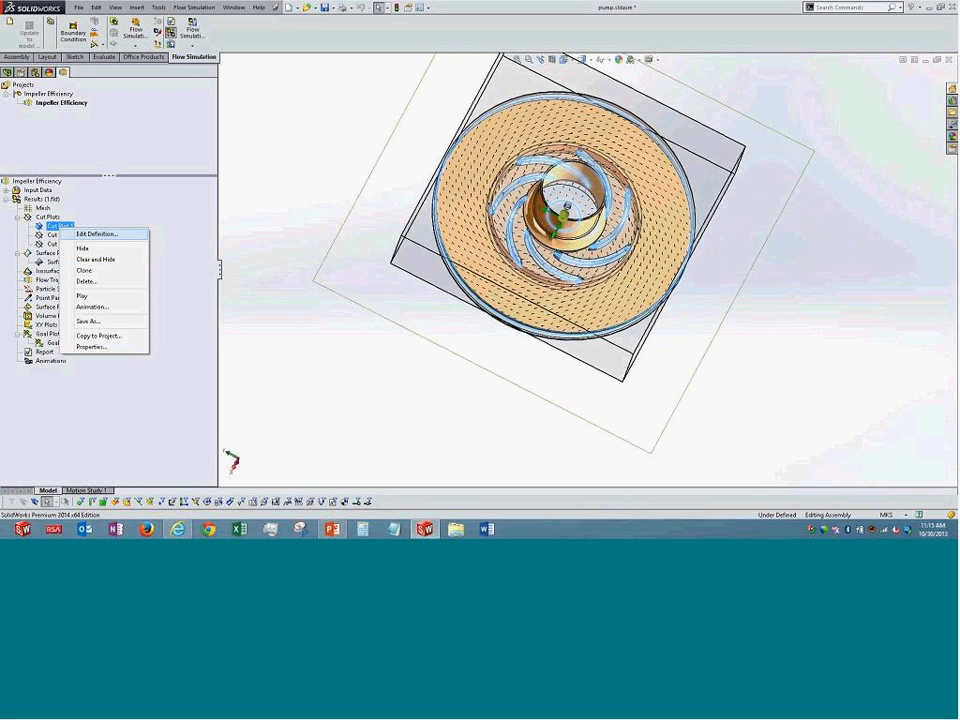
{"action": "left_click", "coordinate": [117, 236]}
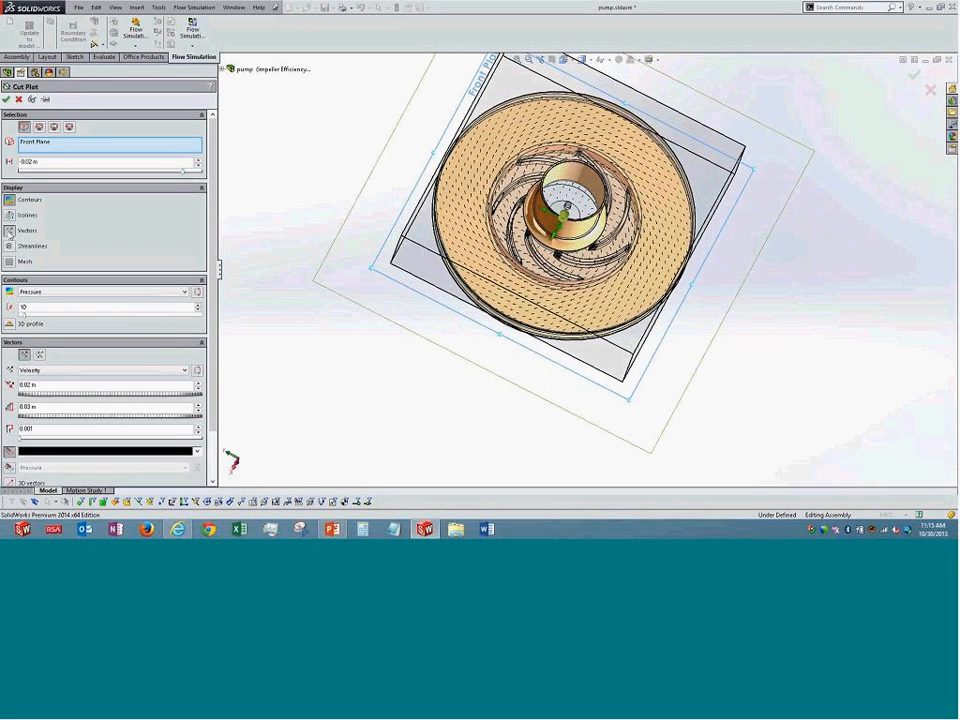
{"action": "left_click", "coordinate": [9, 230]}
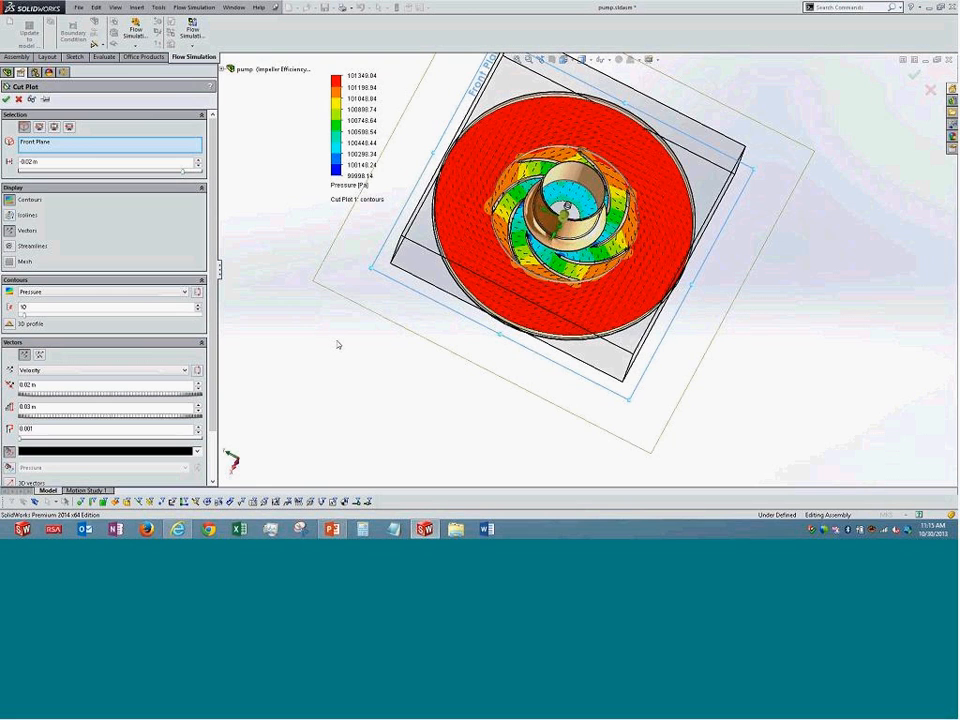
{"action": "middle_click_drag", "start_coordinate": [338, 344], "coordinate": [376, 350]}
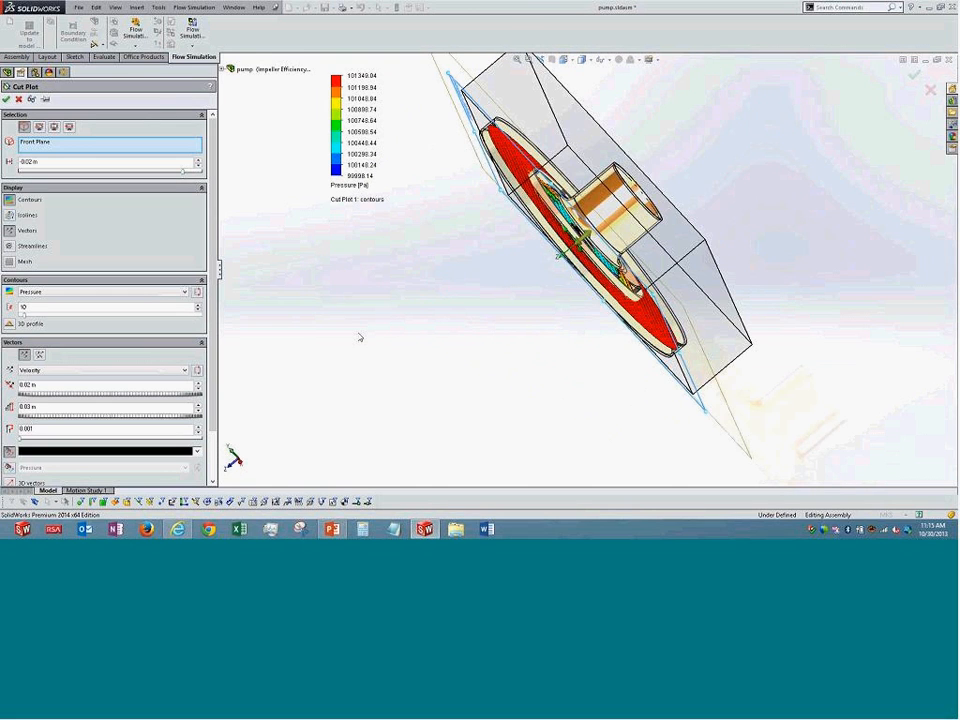
{"action": "key", "text": "ctrl+2"}
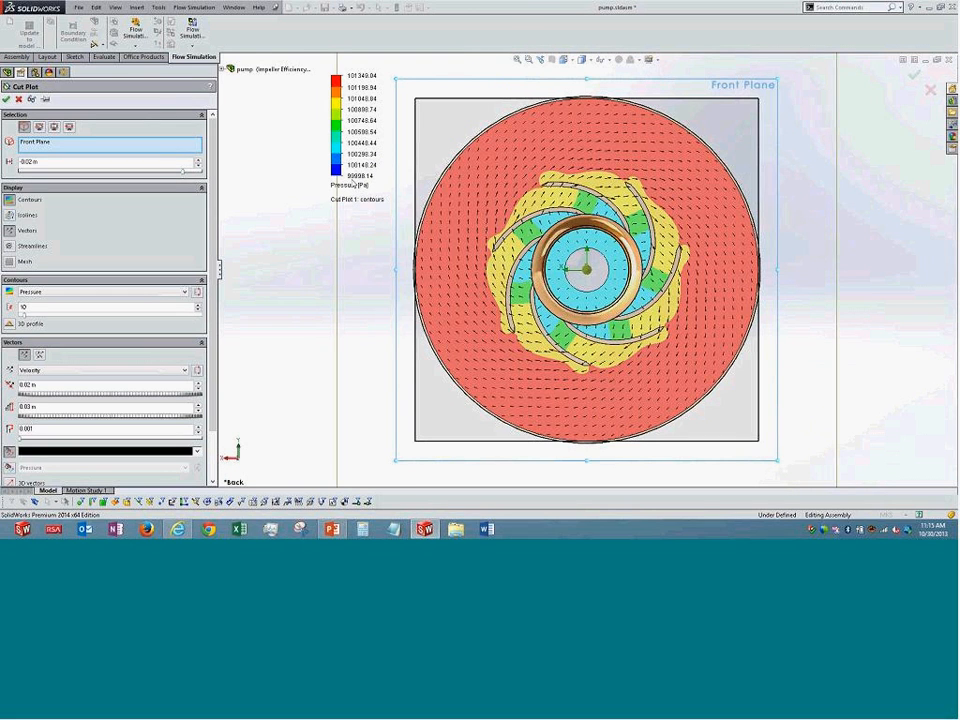
Set Cut Plot 1's contour parameter to Velocity, preview the plot, and accept it.
{"action": "left_click", "coordinate": [102, 293]}
{"action": "left_click", "coordinate": [102, 324]}
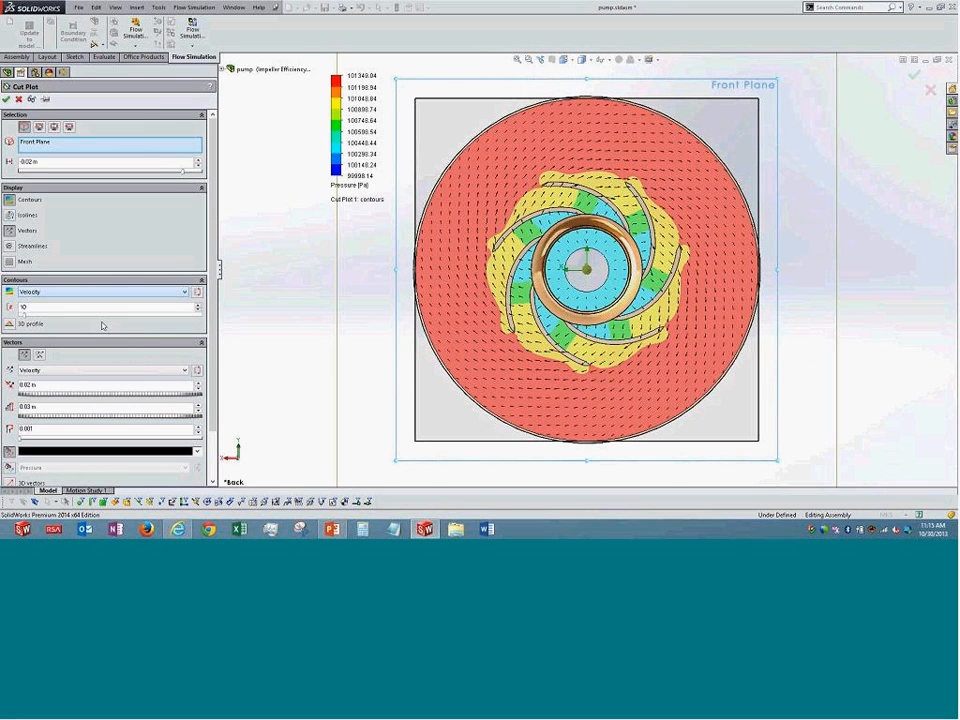
{"action": "left_click", "coordinate": [31, 100]}
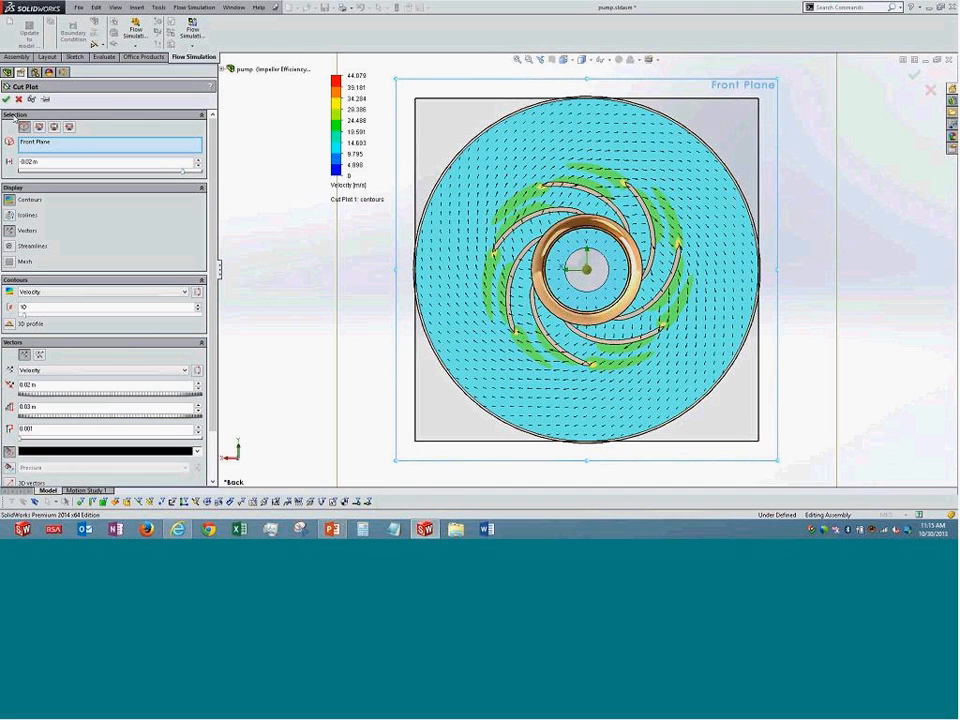
{"action": "left_click", "coordinate": [7, 100]}
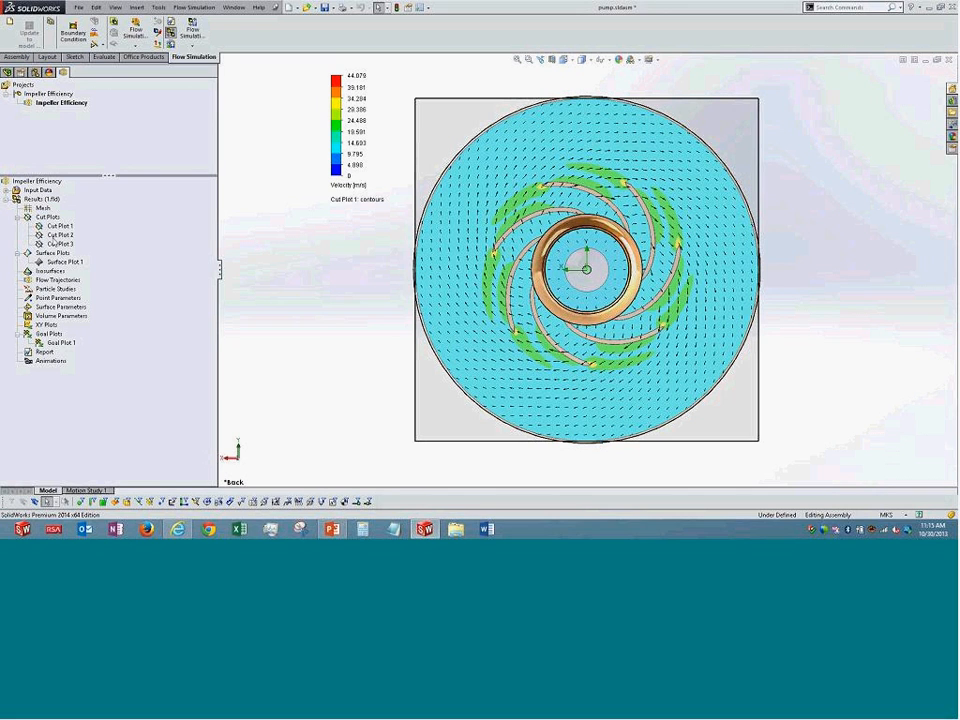
Hide Cut Plot 1, show Surface Plot 1 to examine the pressure on the impeller blades, and hide it again.
{"action": "right_click", "coordinate": [64, 227]}
{"action": "left_click", "coordinate": [82, 249]}
{"action": "left_click", "coordinate": [64, 262]}
{"action": "right_click", "coordinate": [64, 262]}
{"action": "left_click", "coordinate": [85, 286]}
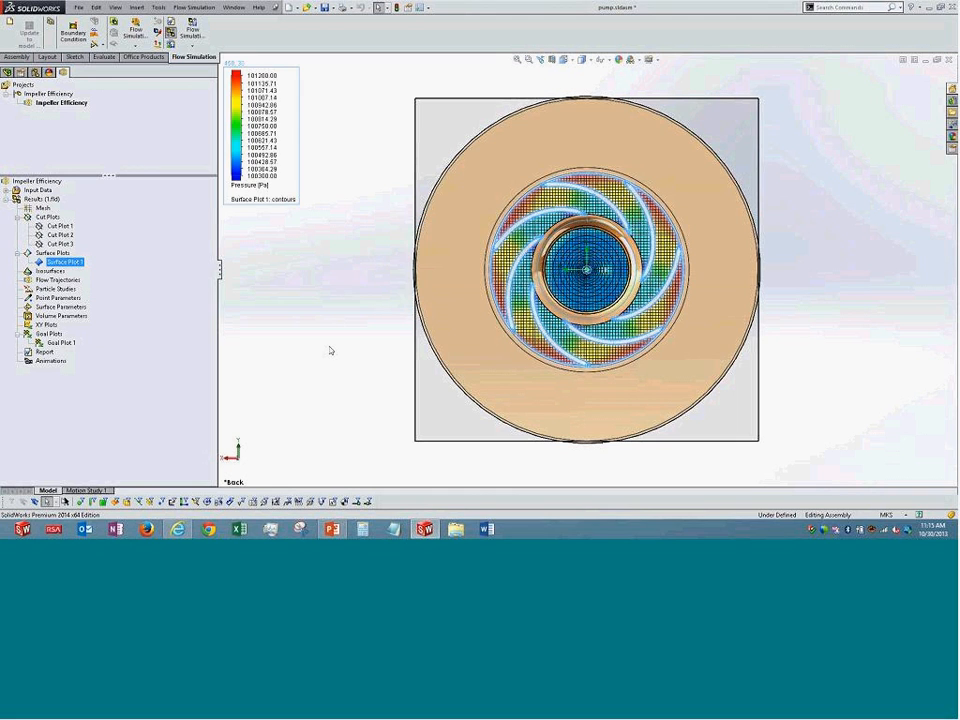
{"action": "middle_click_drag", "start_coordinate": [330, 350], "coordinate": [496, 254]}
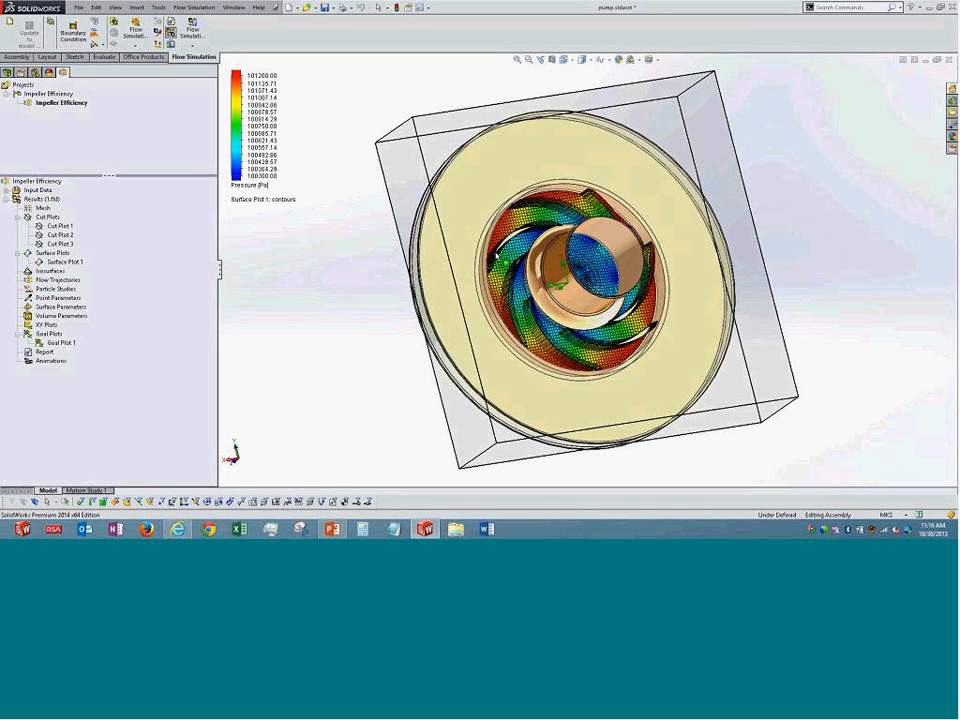
{"action": "scroll", "coordinate": [496, 254], "scroll_direction": "down", "scroll_amount": 5}
{"action": "right_click", "coordinate": [63, 262]}
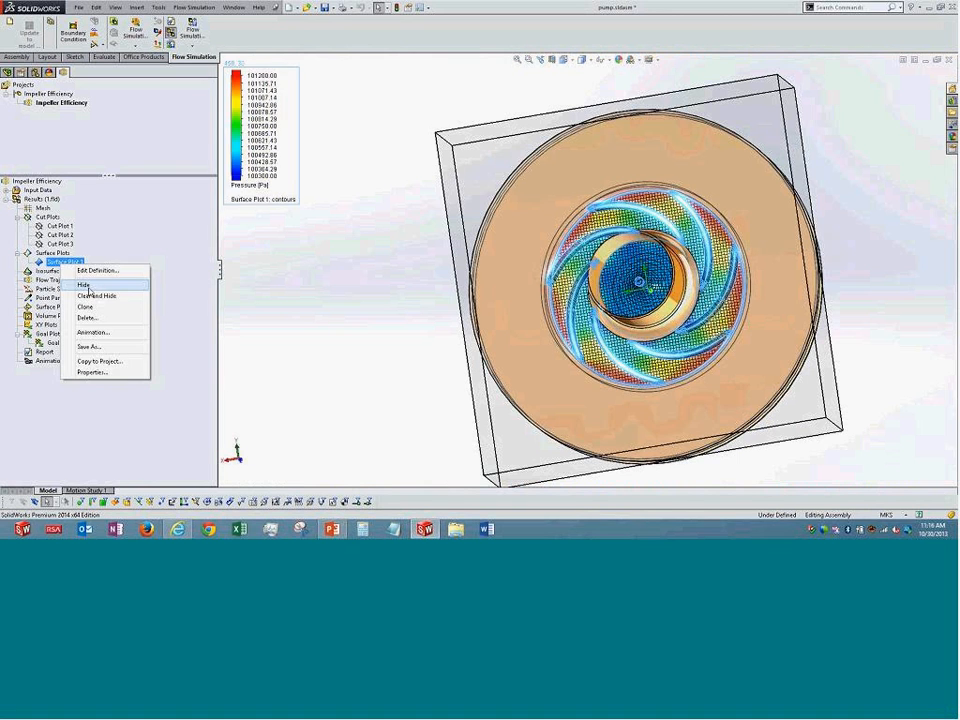
{"action": "left_click", "coordinate": [88, 287]}
{"action": "left_click", "coordinate": [43, 182]}
{"action": "double_click", "coordinate": [40, 189]}
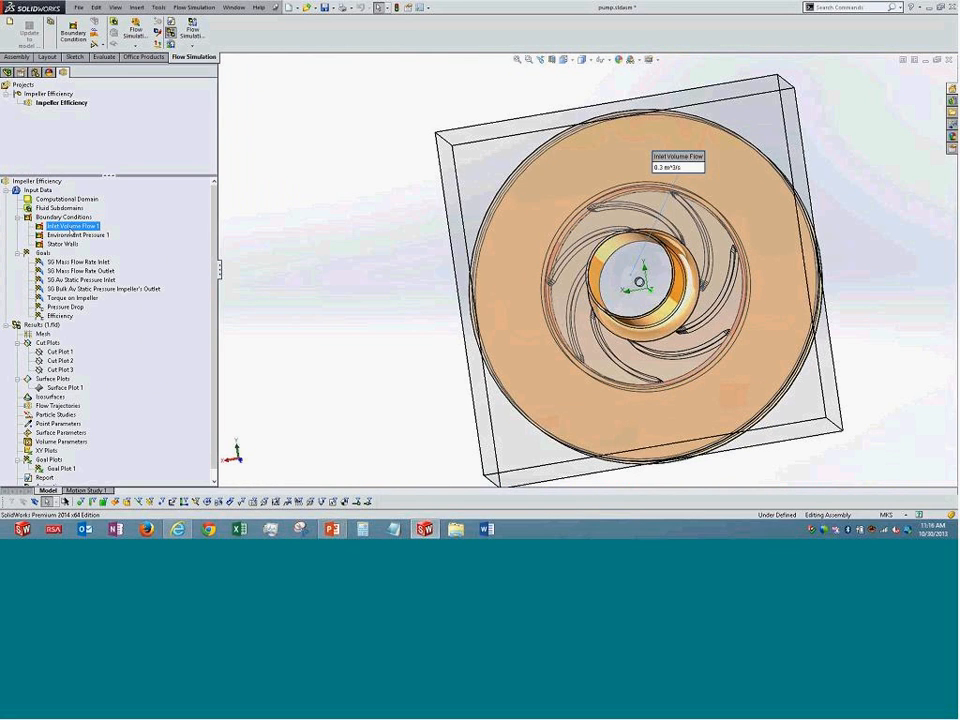
{"action": "right_click", "coordinate": [52, 409]}
{"action": "left_click", "coordinate": [77, 413]}
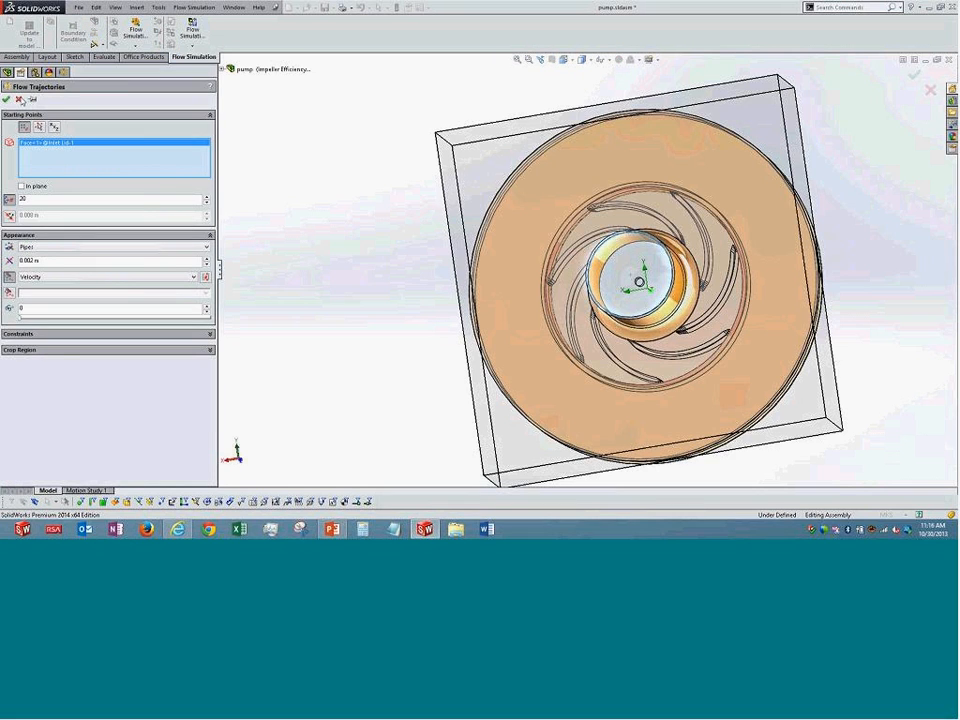
{"action": "left_click", "coordinate": [18, 99]}
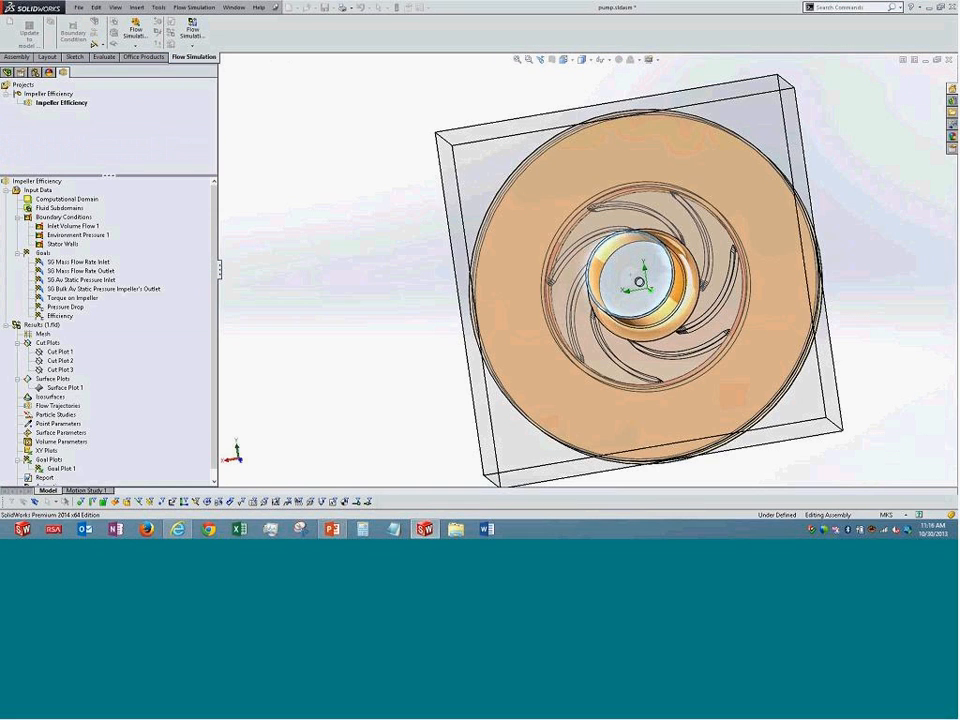
Start flow trajectories from the Inlet Volume Flow 1 face, set them to Lines with Arrows, and preview them.
{"action": "left_click", "coordinate": [51, 228]}
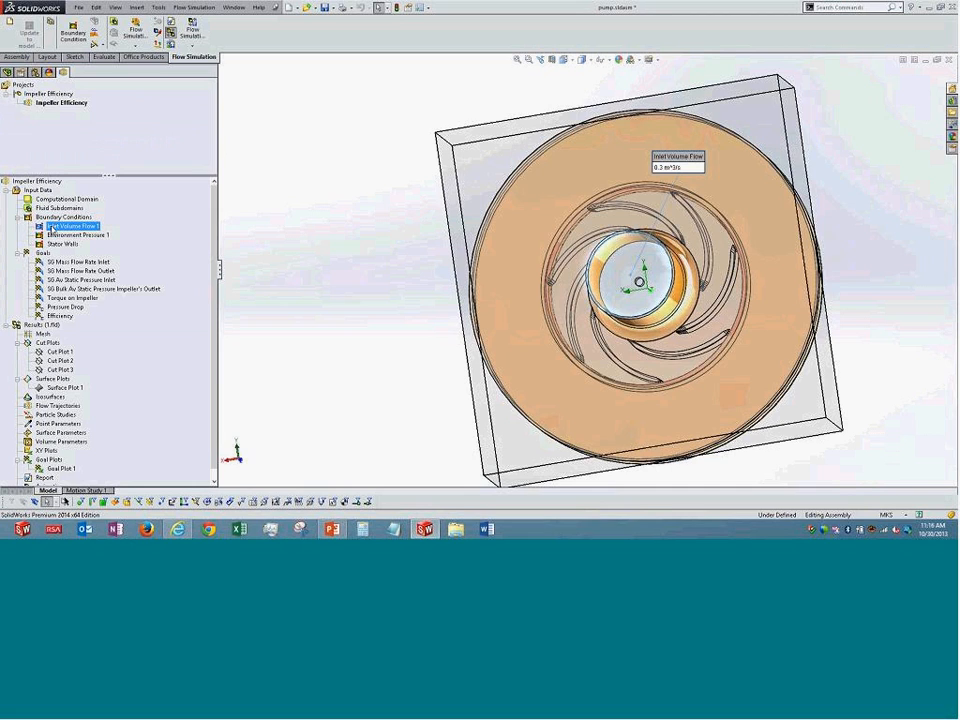
{"action": "right_click", "coordinate": [63, 406]}
{"action": "left_click", "coordinate": [86, 411]}
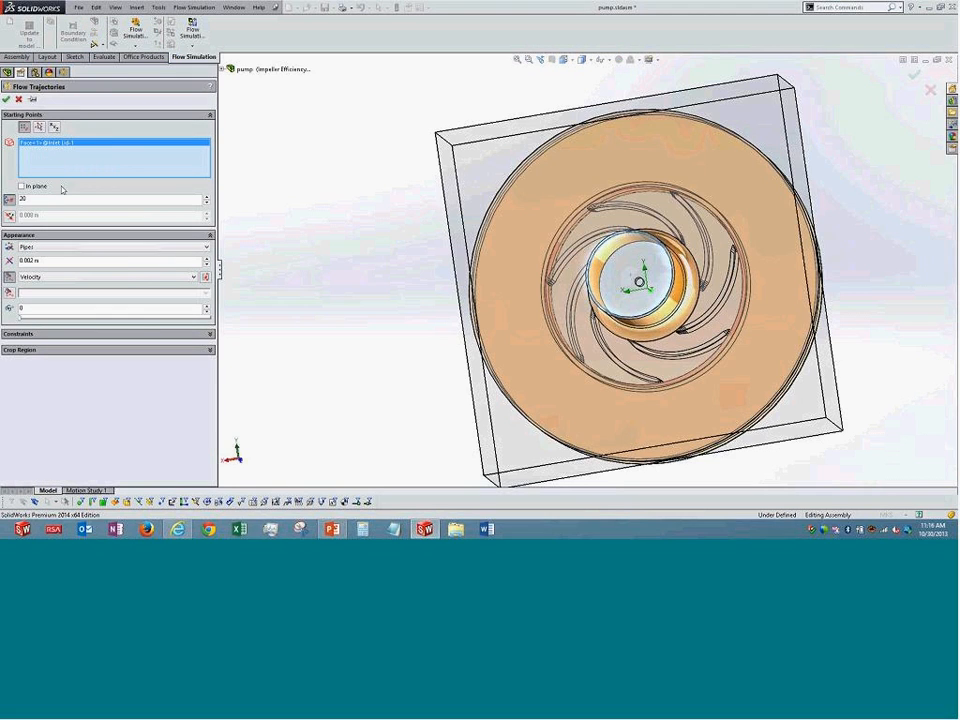
{"action": "left_click", "coordinate": [75, 247]}
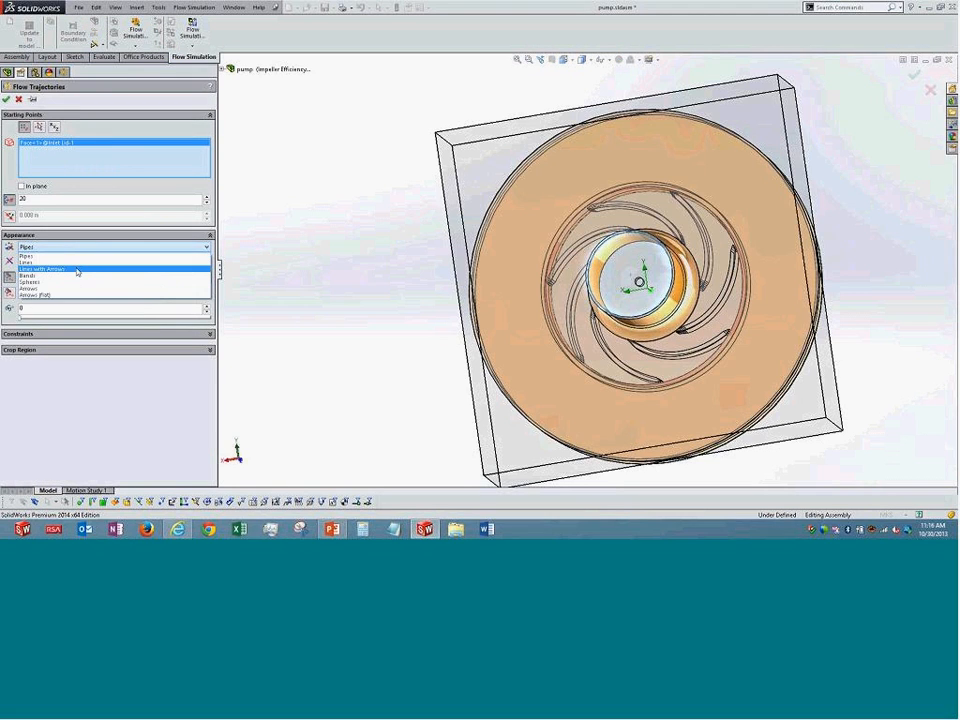
{"action": "left_click", "coordinate": [77, 270]}
{"action": "left_click", "coordinate": [31, 99]}
{"action": "left_click", "coordinate": [6, 99]}
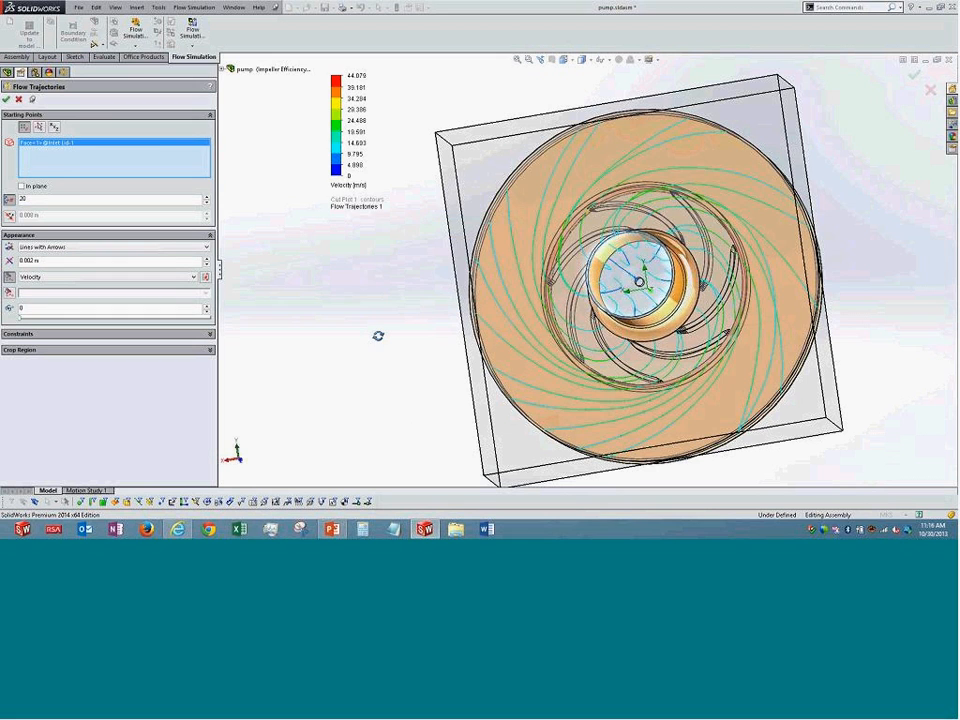
{"action": "middle_click_drag", "start_coordinate": [378, 335], "coordinate": [426, 298]}
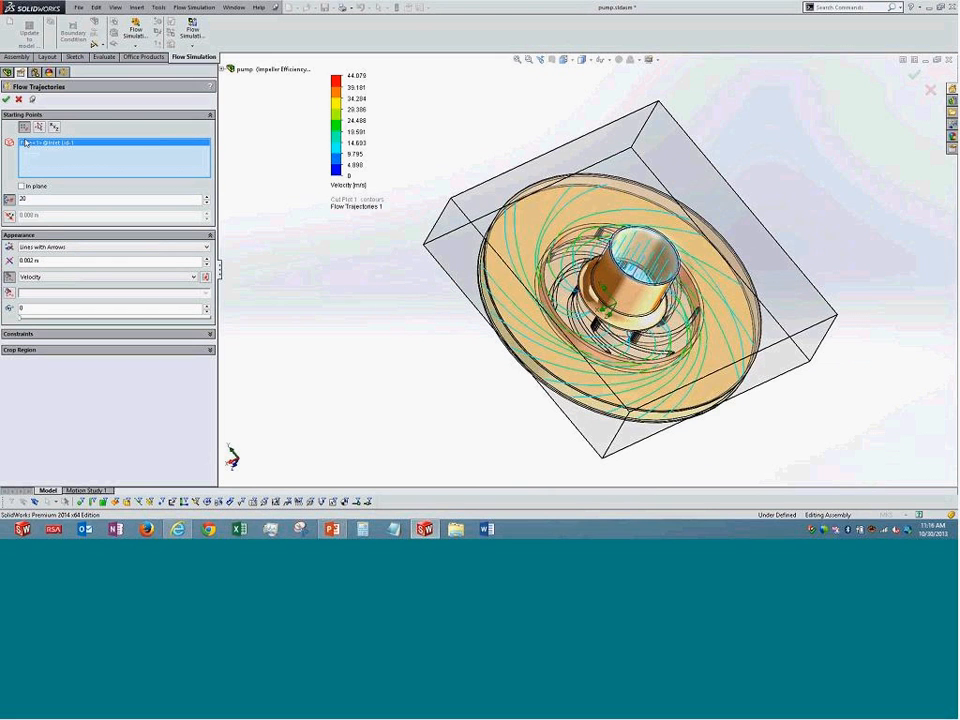
Set the number of trajectory starting points to 30, keeping Lines with Arrows, and accept the flow trajectories.
{"action": "left_click", "coordinate": [55, 247]}
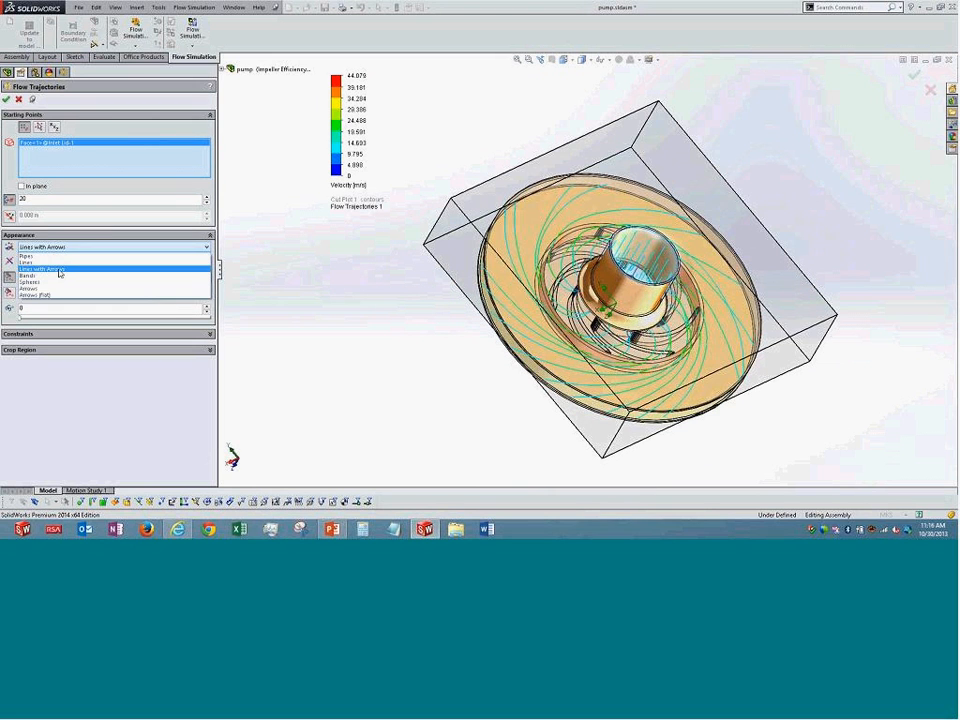
{"action": "left_click", "coordinate": [59, 273]}
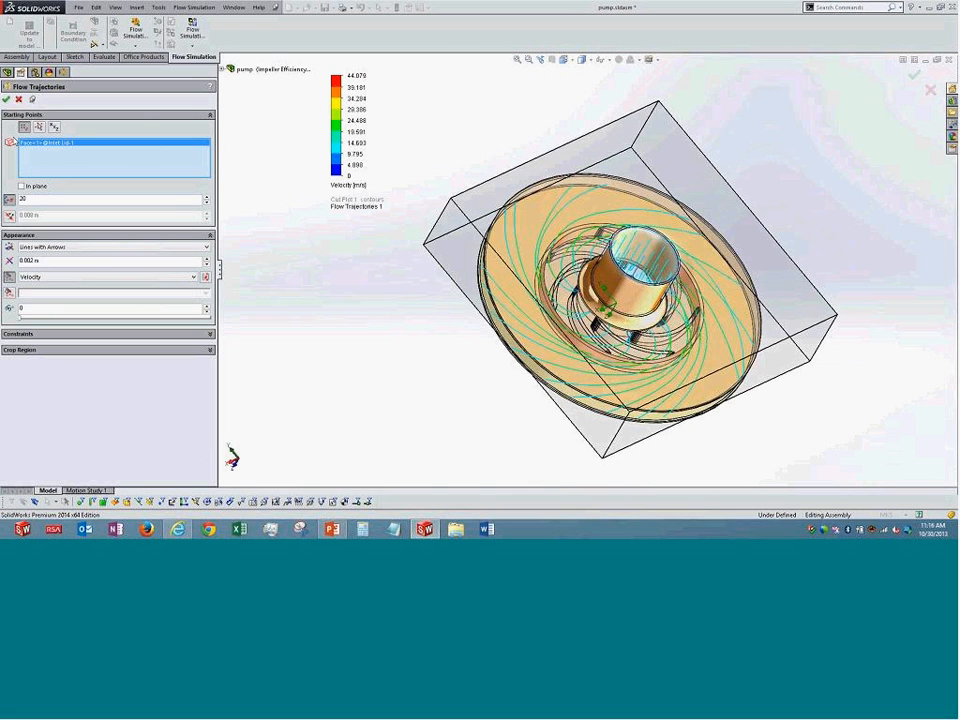
{"action": "double_click", "coordinate": [24, 199]}
{"action": "type", "text": "30"}
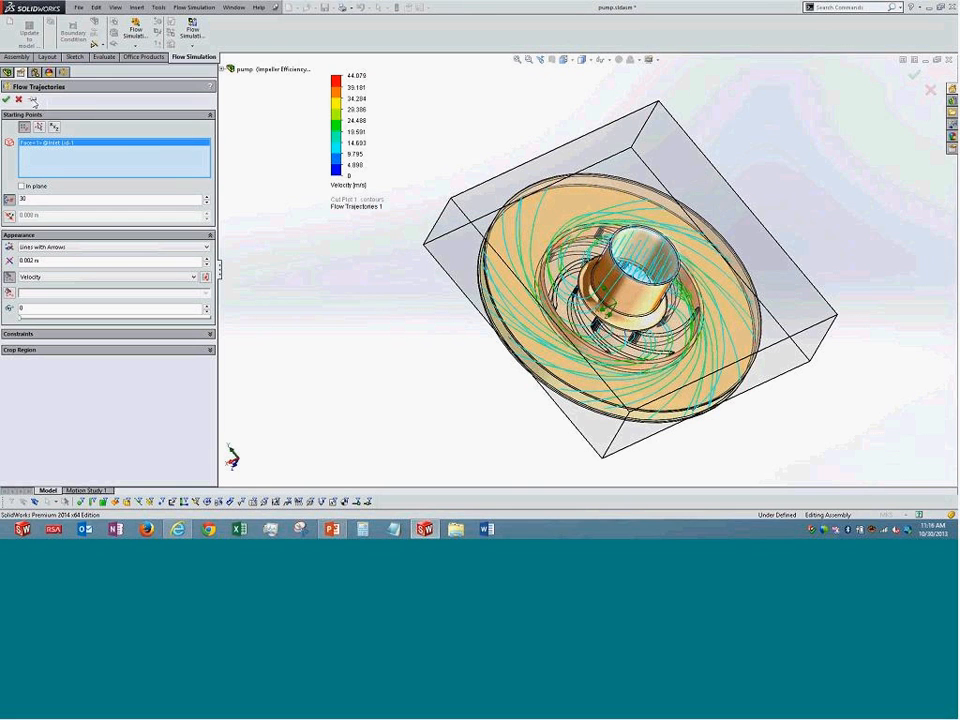
{"action": "left_click", "coordinate": [6, 99]}
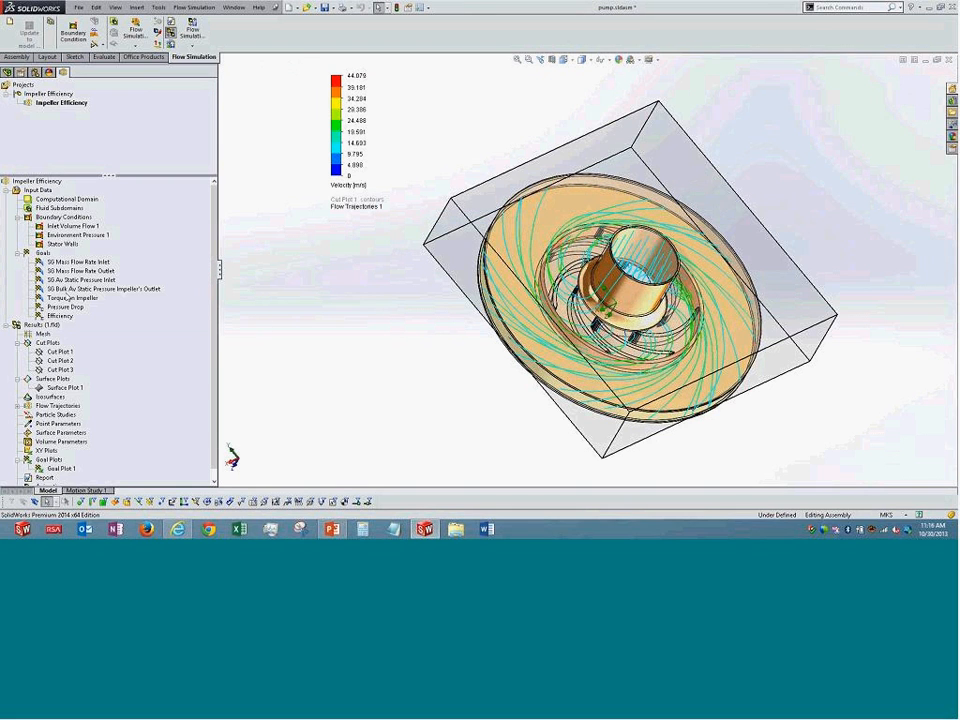
Play the Flow Trajectories 1 animation to examine the flow through the impeller, and stop it.
{"action": "double_click", "coordinate": [58, 405]}
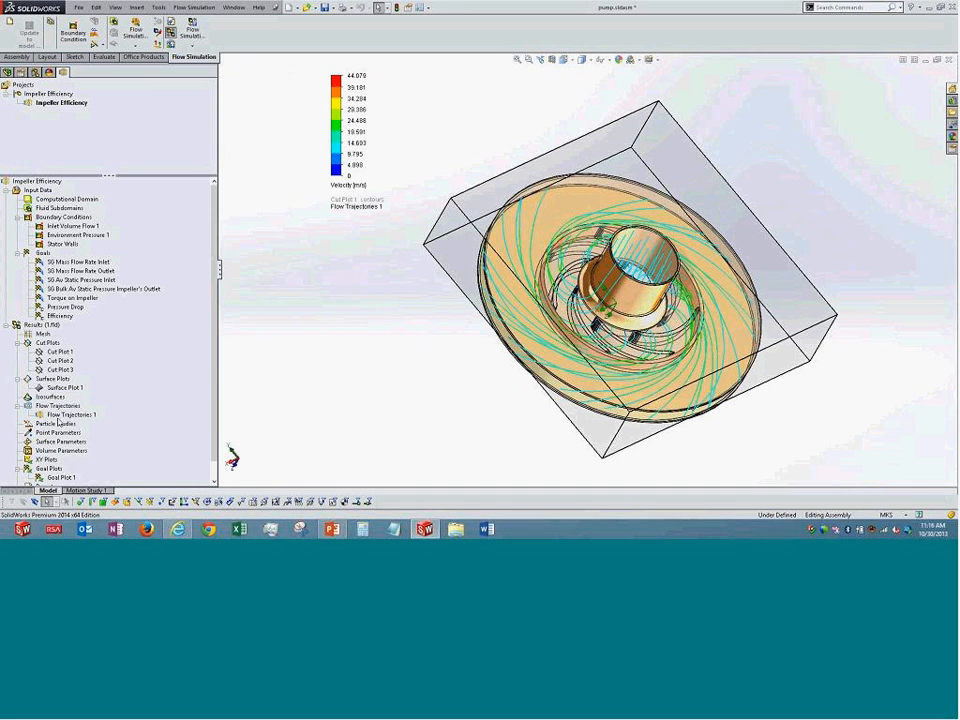
{"action": "left_click", "coordinate": [72, 414]}
{"action": "right_click", "coordinate": [72, 414]}
{"action": "left_click", "coordinate": [98, 336]}
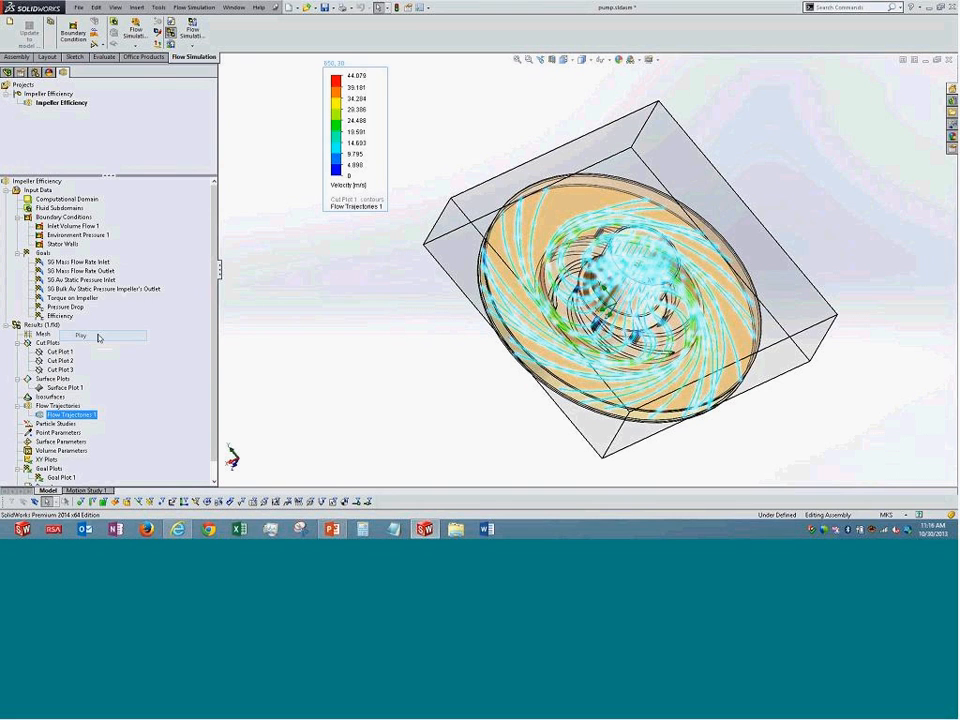
{"action": "middle_click_drag", "start_coordinate": [340, 386], "coordinate": [379, 413]}
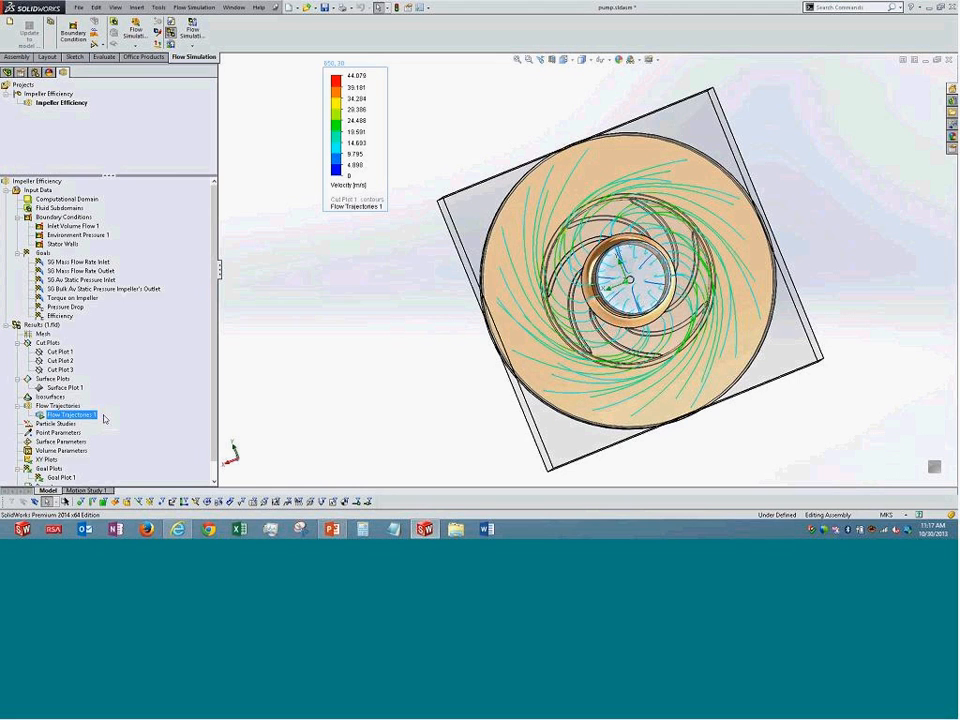
{"action": "right_click", "coordinate": [103, 418]}
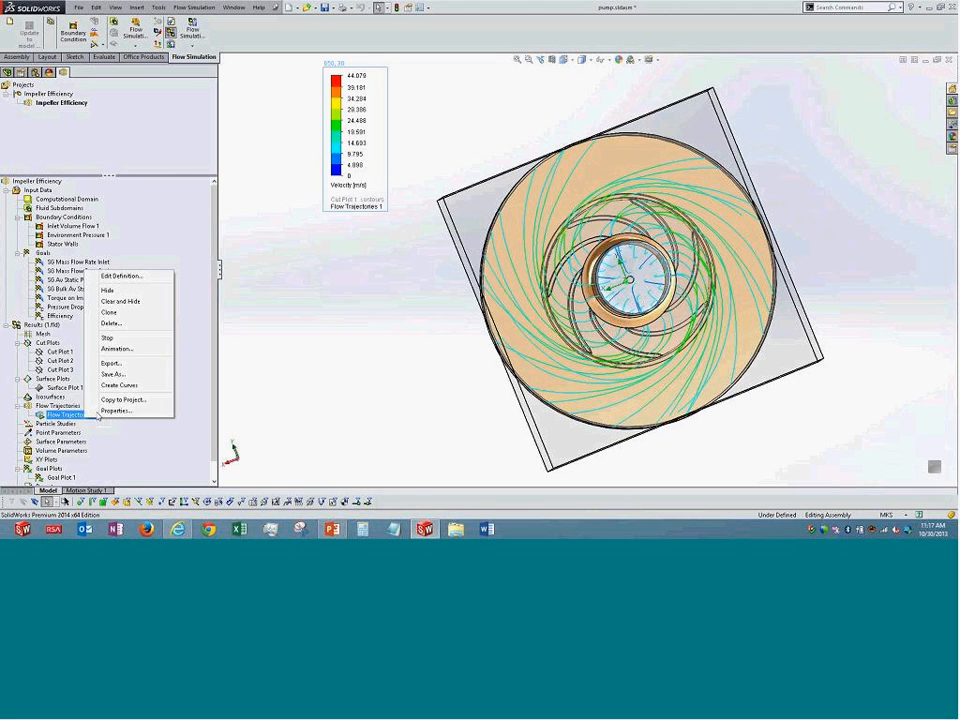
{"action": "left_click", "coordinate": [128, 338]}
{"action": "left_click", "coordinate": [314, 354]}
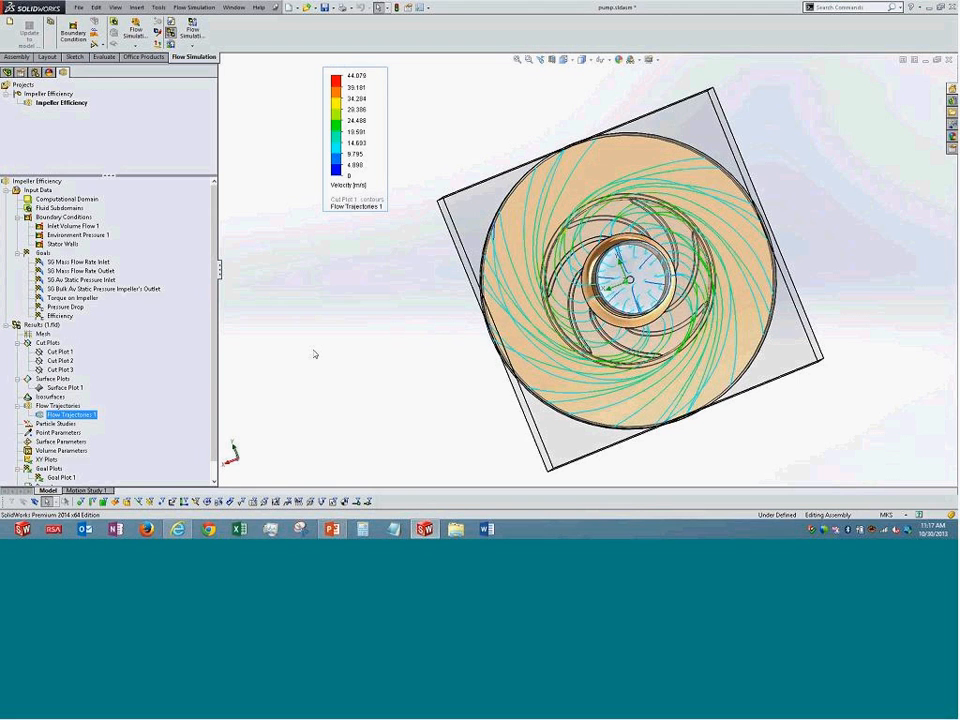
Close the pump assembly without saving its changes and open the recent assembly epic pc.sldasm.
{"action": "left_click", "coordinate": [949, 62]}
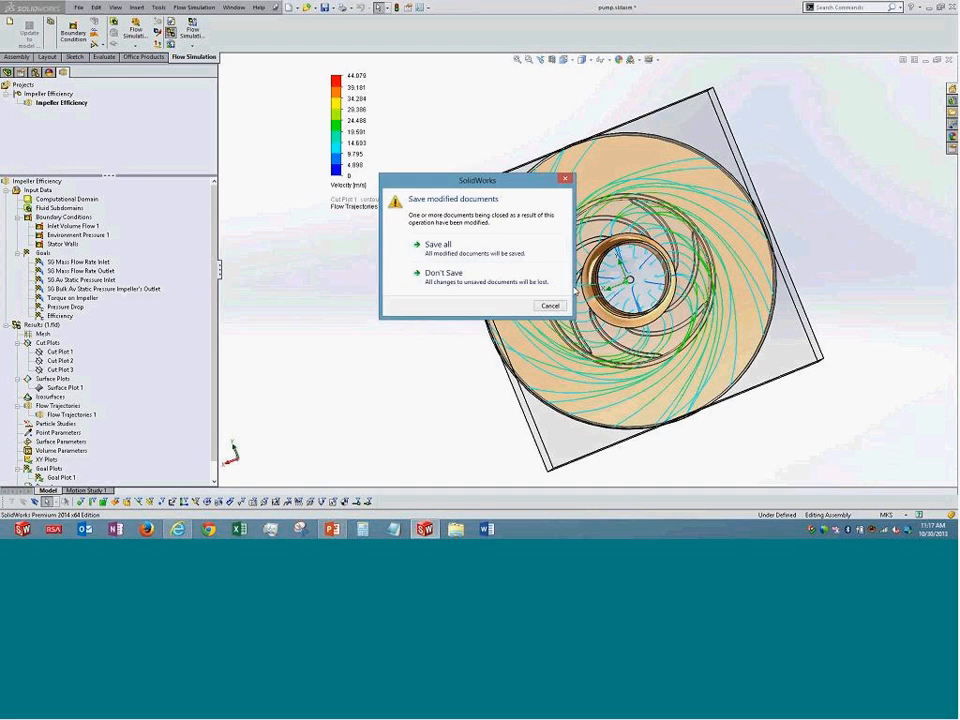
{"action": "left_click", "coordinate": [440, 282]}
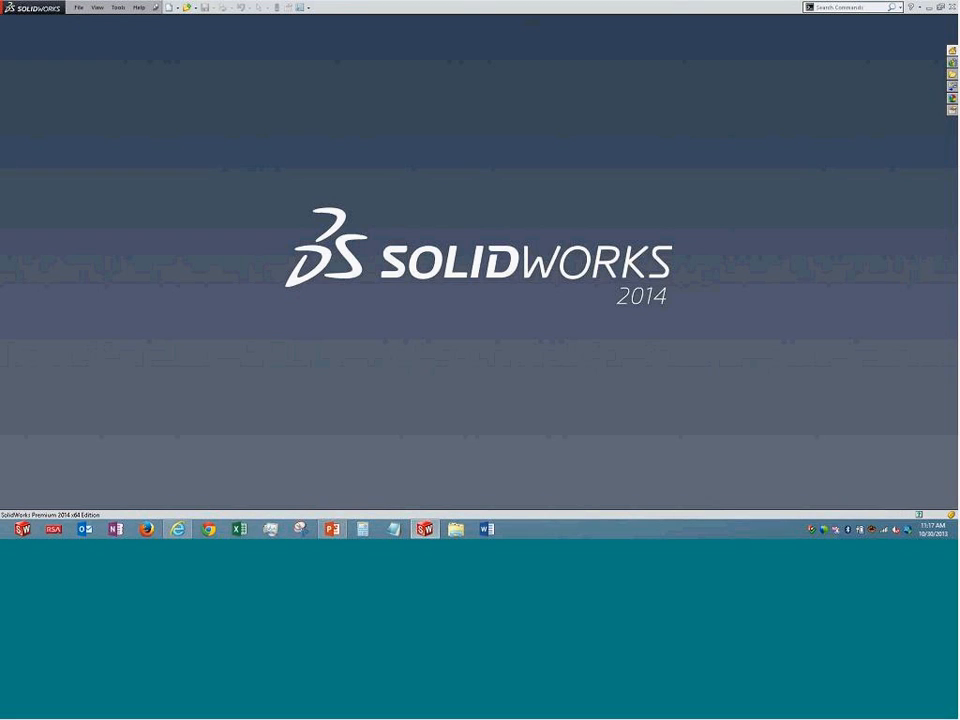
{"action": "left_click", "coordinate": [78, 7]}
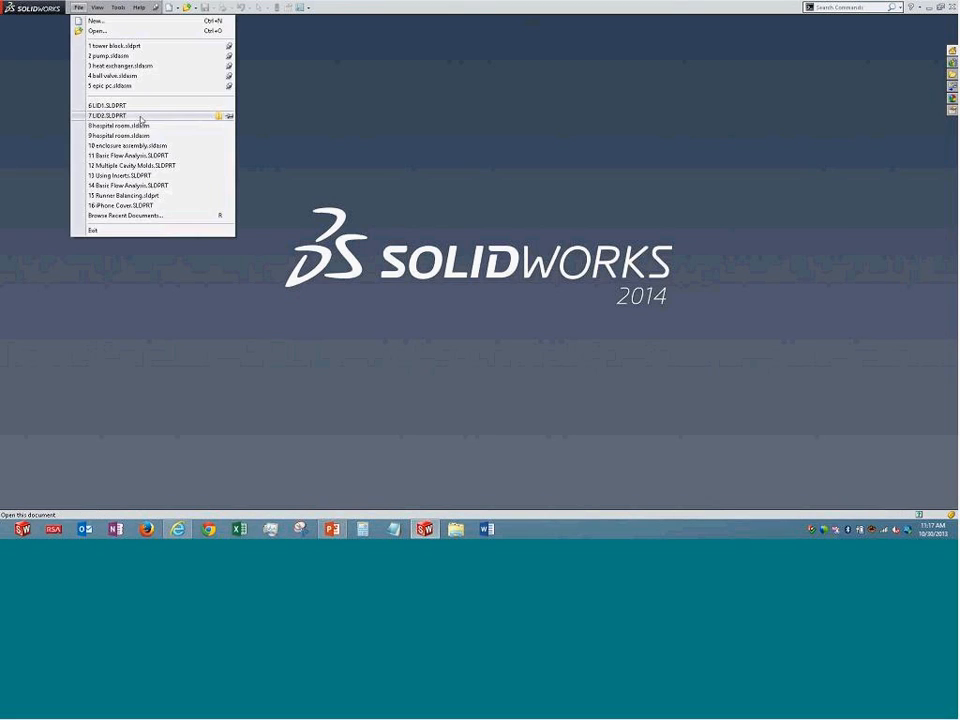
{"action": "mouse_move", "coordinate": [137, 90]}
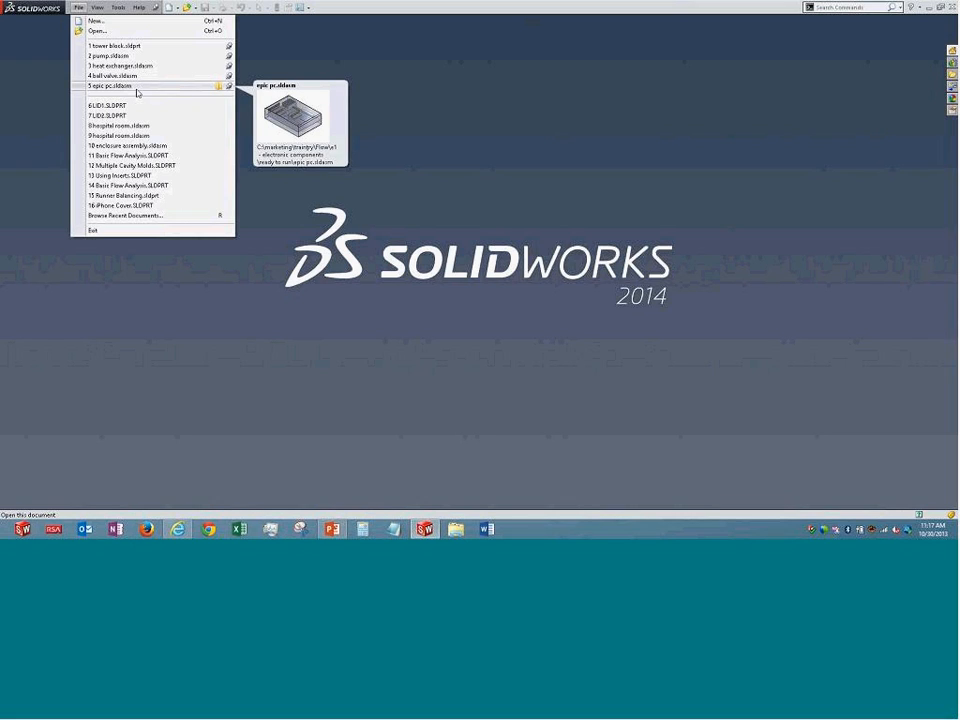
{"action": "left_click", "coordinate": [137, 88]}
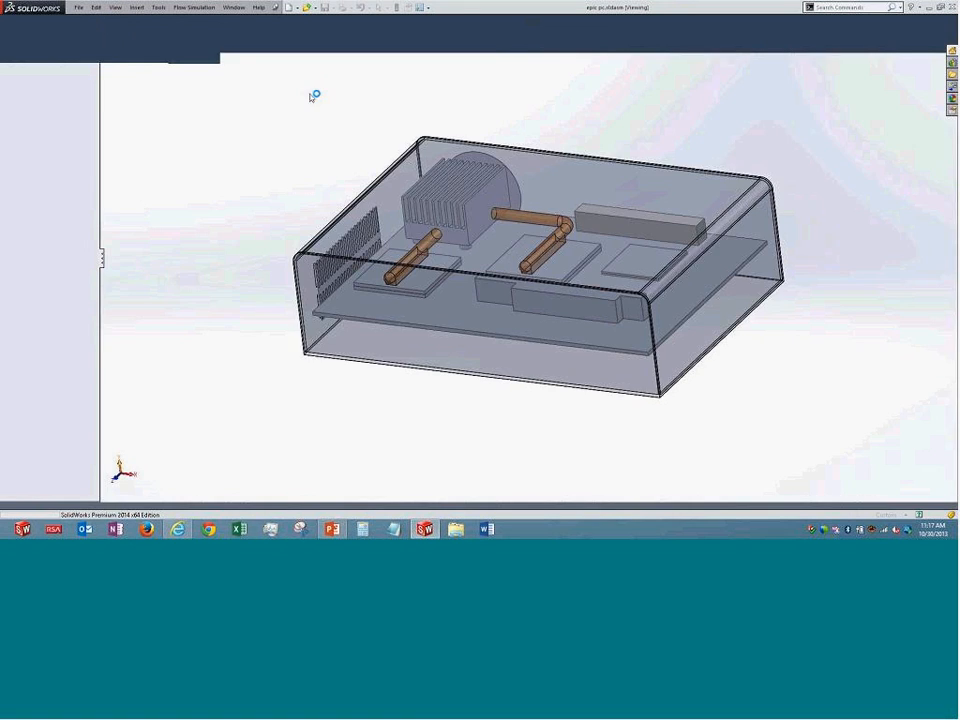
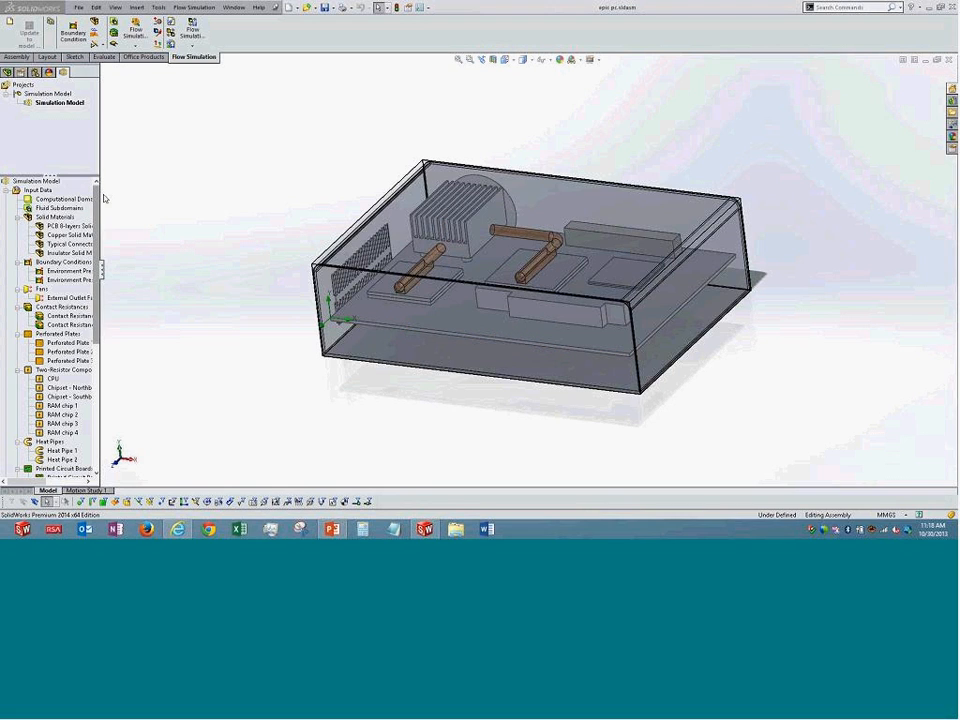
Inspect the heat conduction and gravity options in the Simulation Model's general settings, and close the settings.
{"action": "left_click_drag", "start_coordinate": [103, 268], "coordinate": [218, 268]}
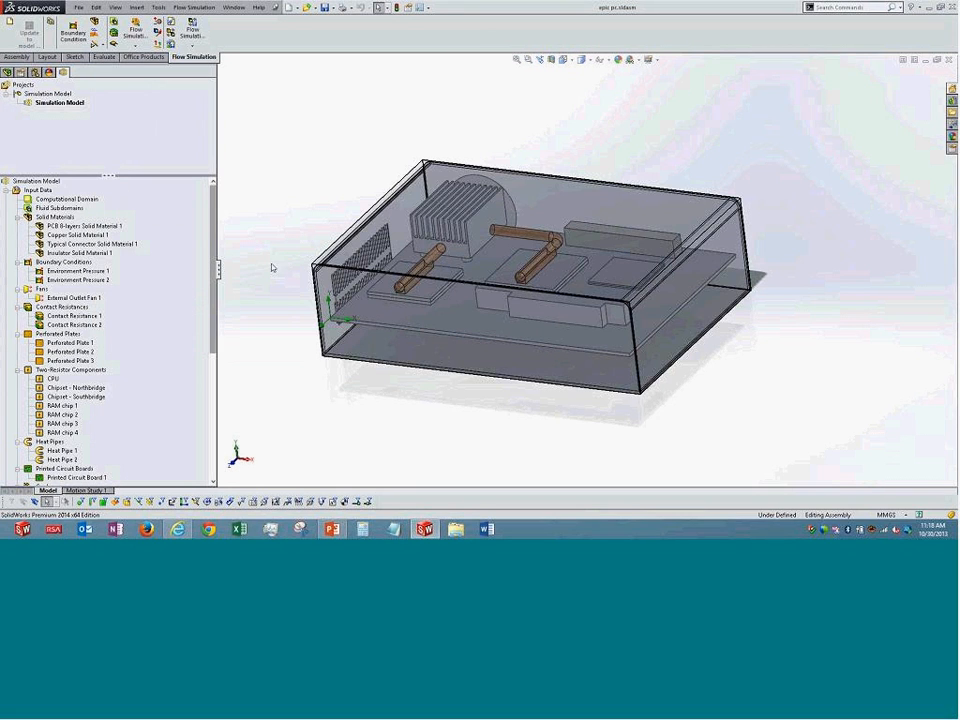
{"action": "right_click", "coordinate": [40, 194]}
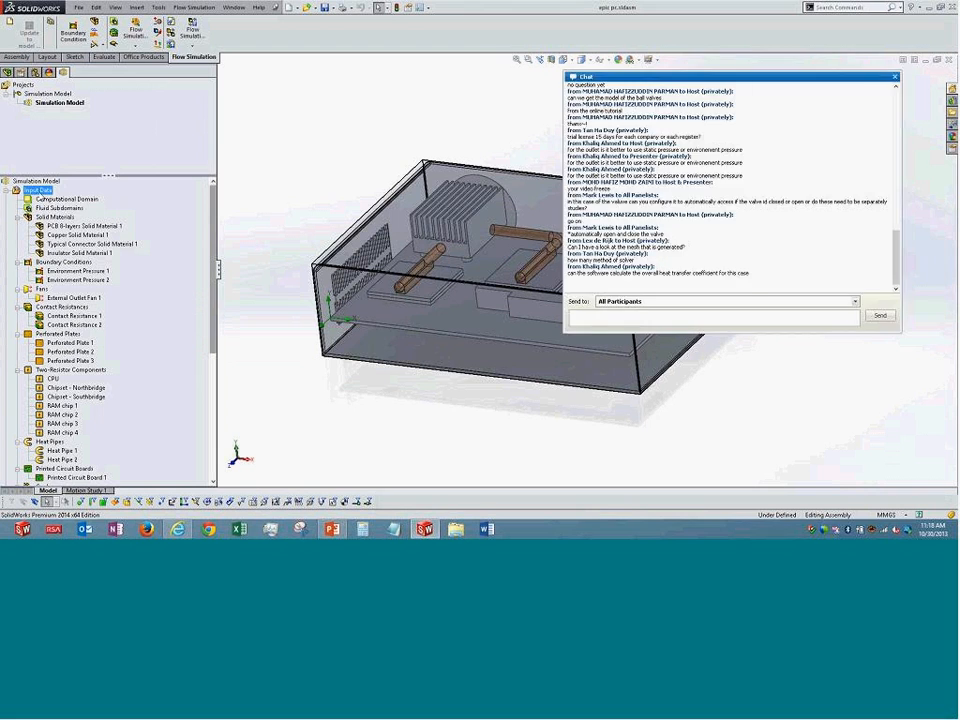
{"action": "left_click", "coordinate": [73, 202]}
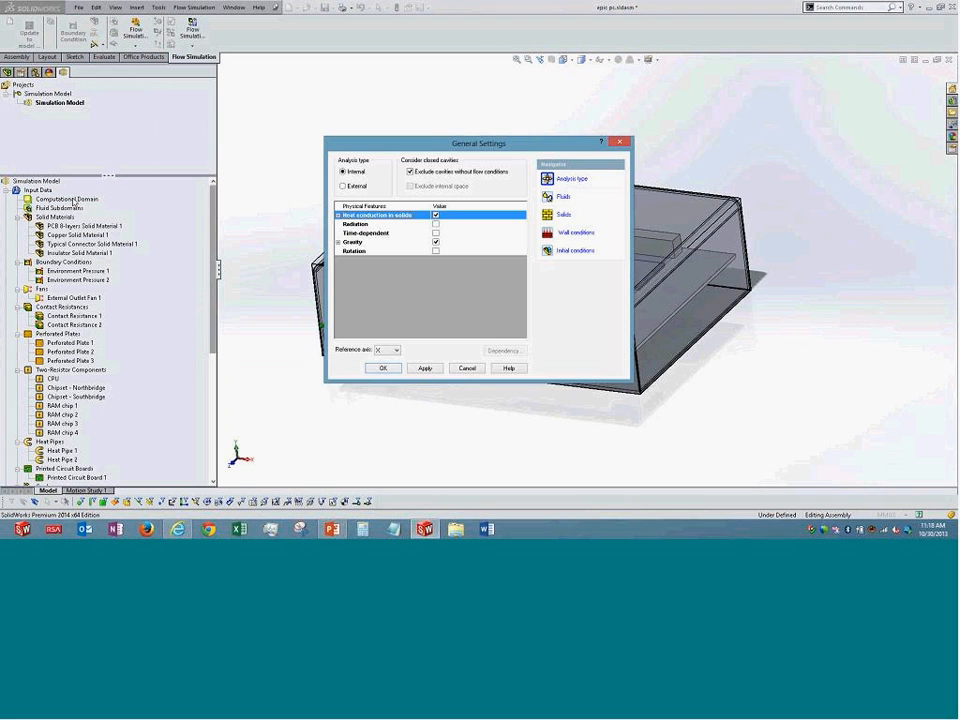
{"action": "left_click", "coordinate": [896, 79]}
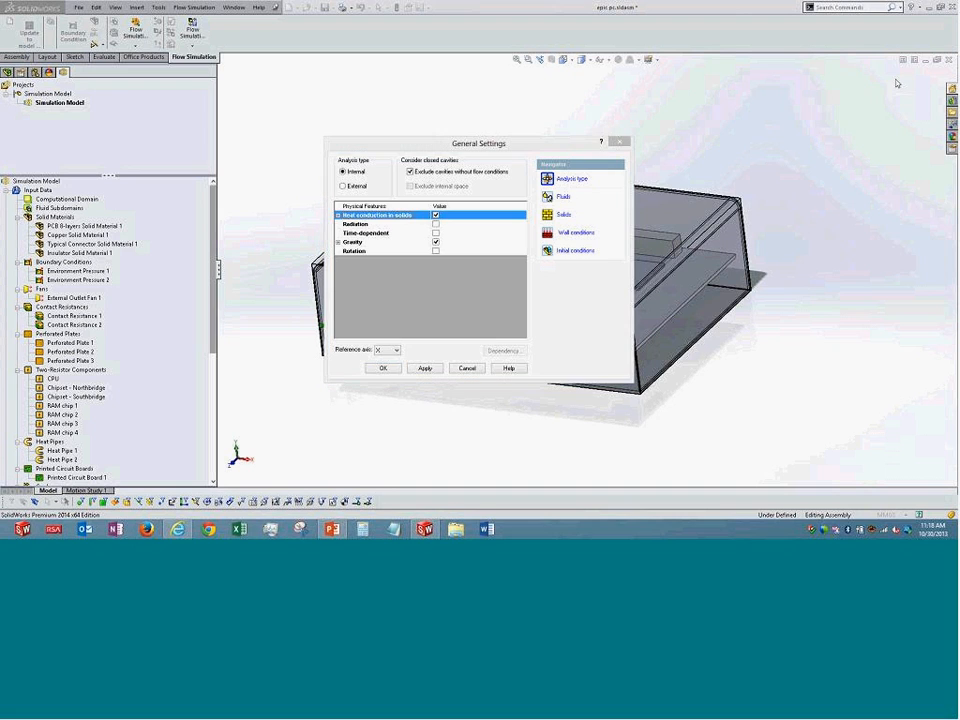
{"action": "left_click", "coordinate": [339, 242]}
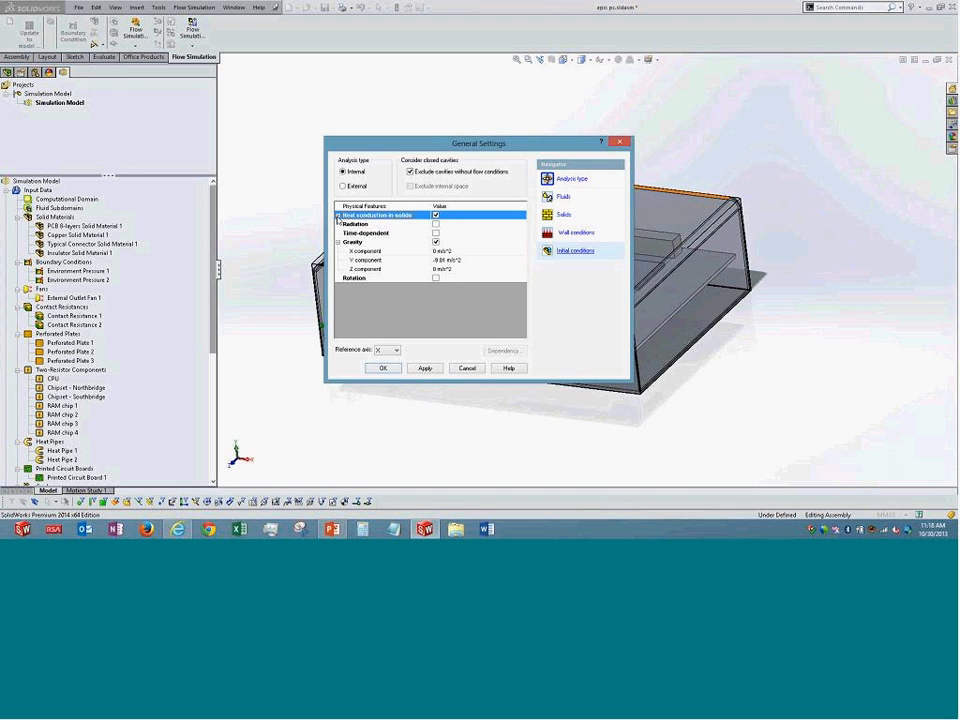
{"action": "left_click", "coordinate": [338, 215]}
{"action": "left_click_drag", "start_coordinate": [470, 143], "coordinate": [174, 87]}
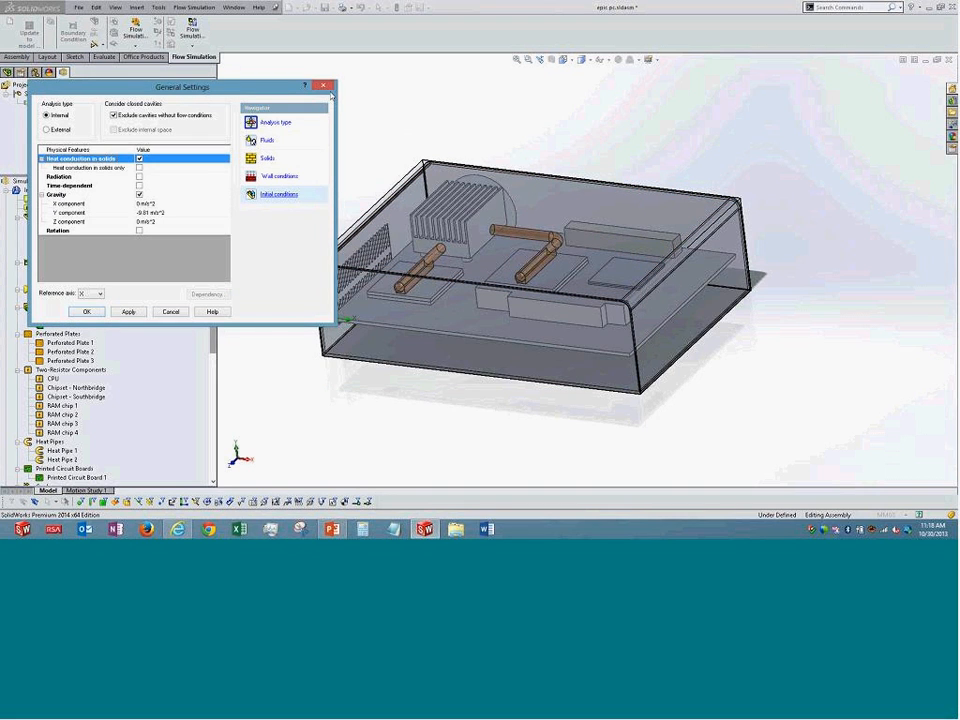
{"action": "left_click", "coordinate": [326, 88]}
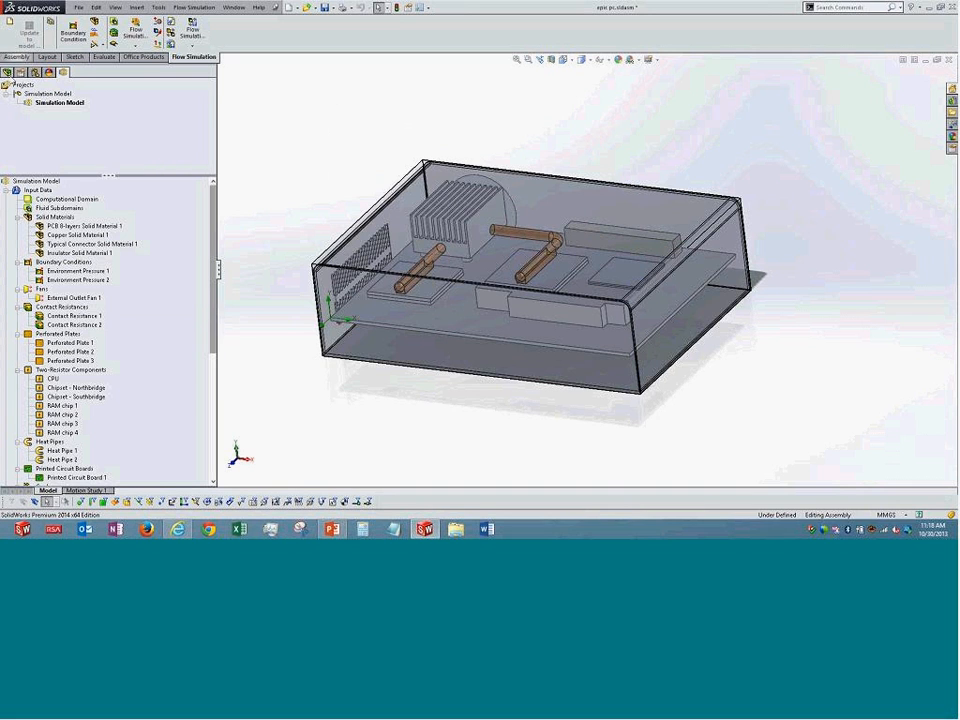
Examine the component tree of the epic pc assembly and take a closer look at its enclosure.
{"action": "left_click", "coordinate": [7, 72]}
{"action": "mouse_move", "coordinate": [399, 417]}
{"action": "middle_mouse_down"}
{"action": "mouse_move", "coordinate": [393, 370]}
{"action": "mouse_move", "coordinate": [388, 388]}
{"action": "mouse_move", "coordinate": [400, 415]}
{"action": "middle_mouse_up"}
{"action": "scroll", "coordinate": [400, 415], "scroll_direction": "up", "scroll_amount": 2}
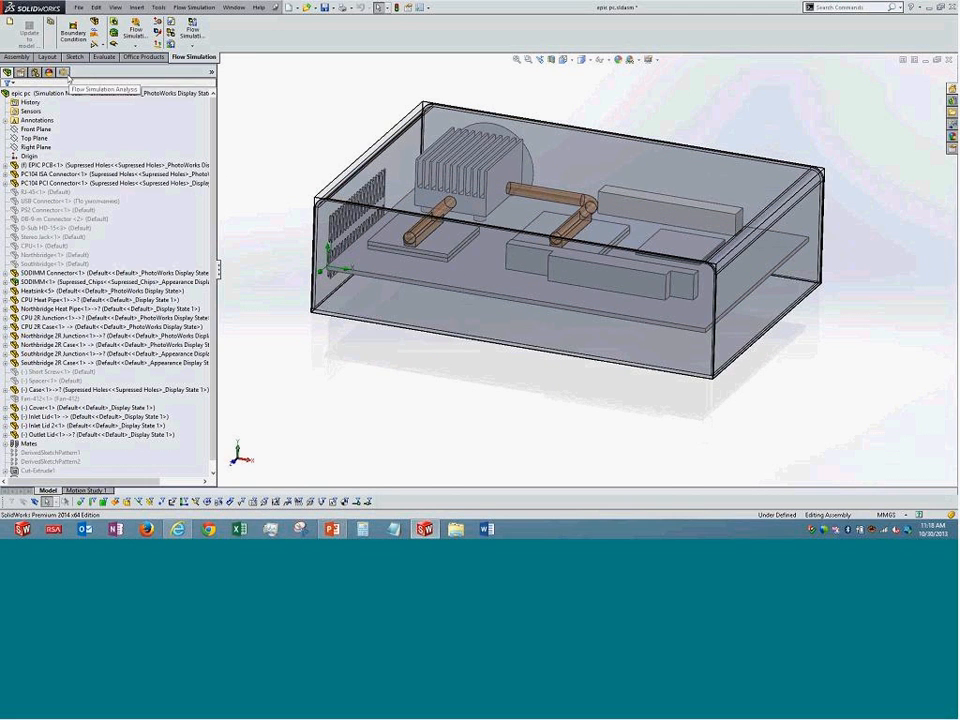
Reopen the Simulation Model's general settings and review the analysis type with the heat conduction and gravity details expanded.
{"action": "left_click", "coordinate": [63, 72]}
{"action": "right_click", "coordinate": [45, 181]}
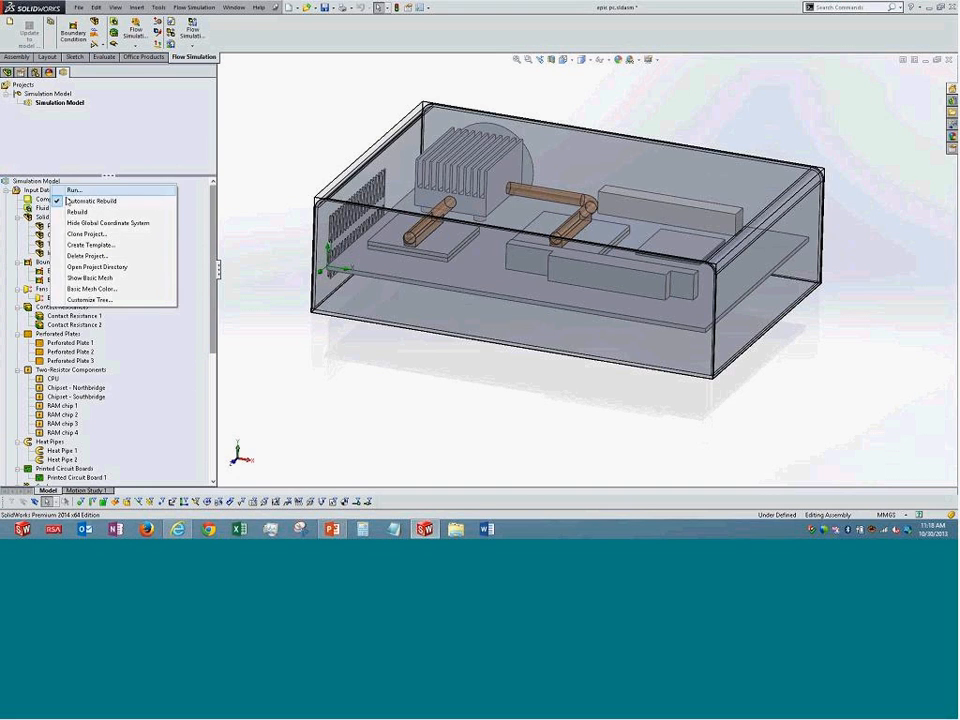
{"action": "right_click", "coordinate": [45, 190]}
{"action": "left_click", "coordinate": [64, 199]}
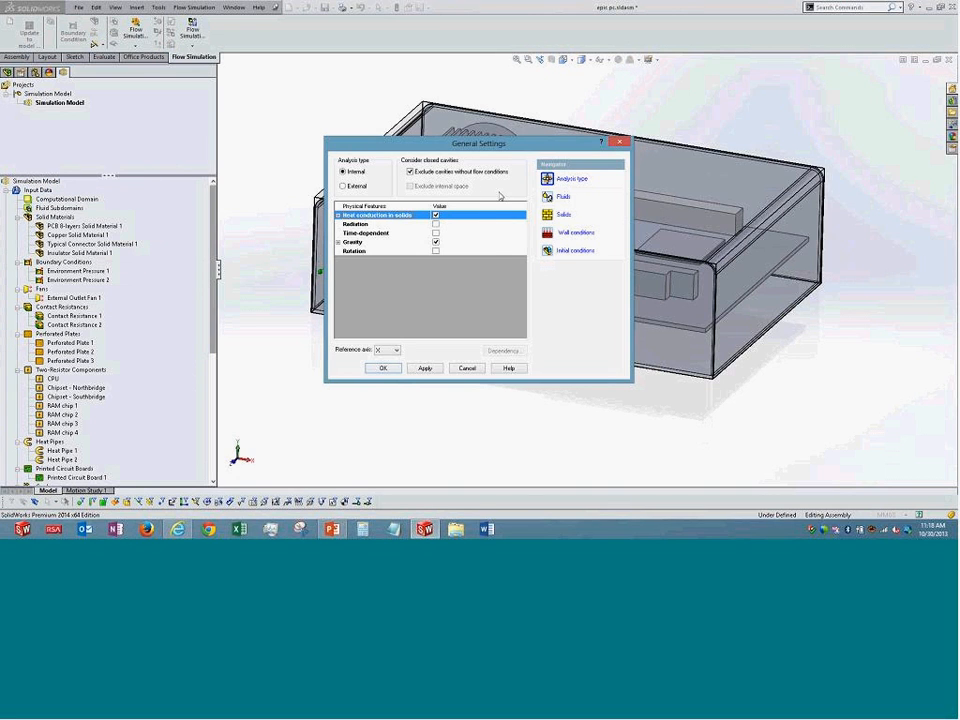
{"action": "left_click", "coordinate": [552, 179]}
{"action": "left_click", "coordinate": [338, 215]}
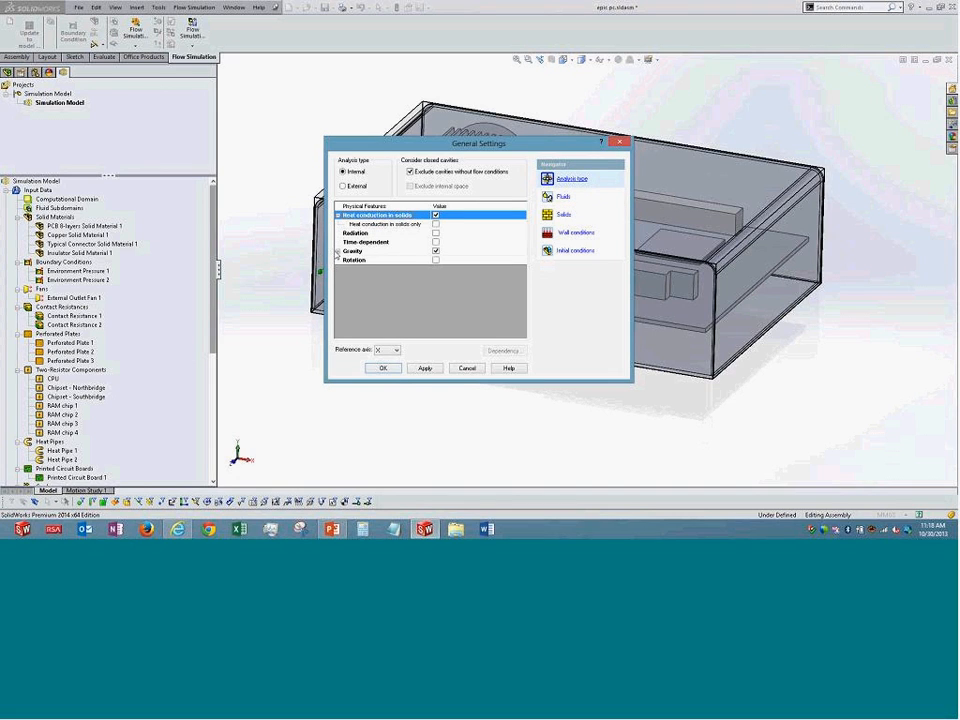
{"action": "left_click", "coordinate": [338, 252]}
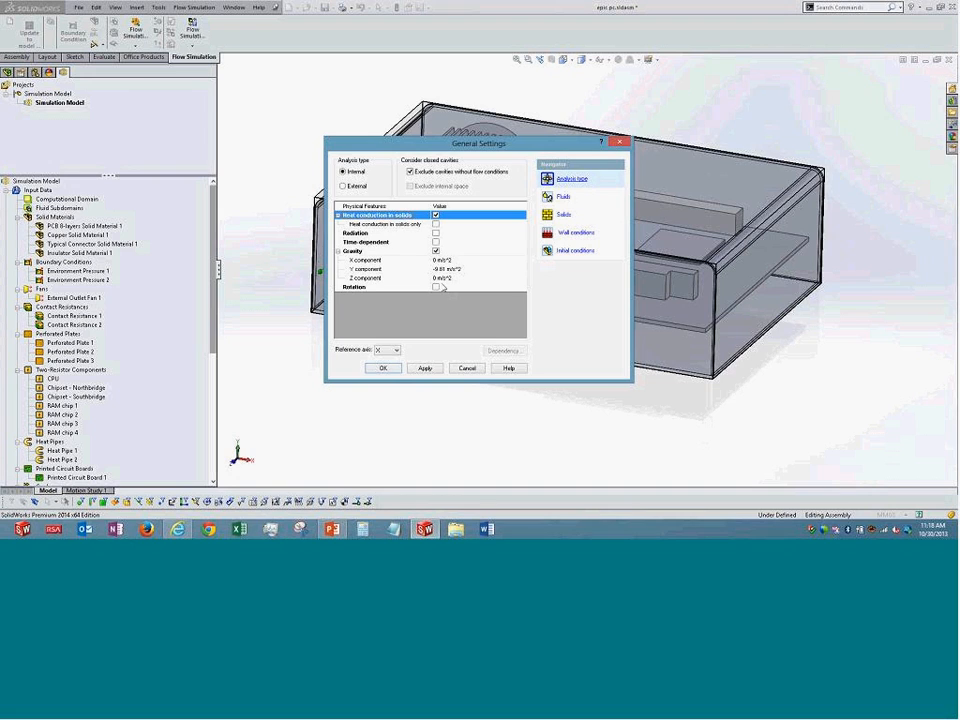
Review the project's fluids, solids, wall conditions and initial conditions in the general settings.
{"action": "left_click", "coordinate": [592, 198]}
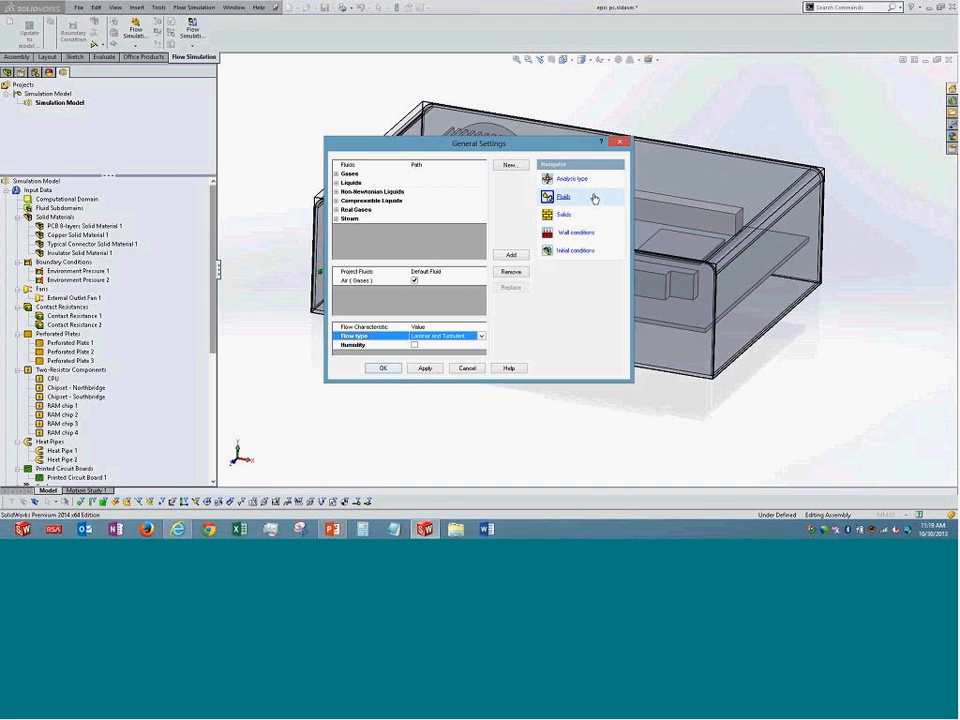
{"action": "left_click", "coordinate": [594, 216]}
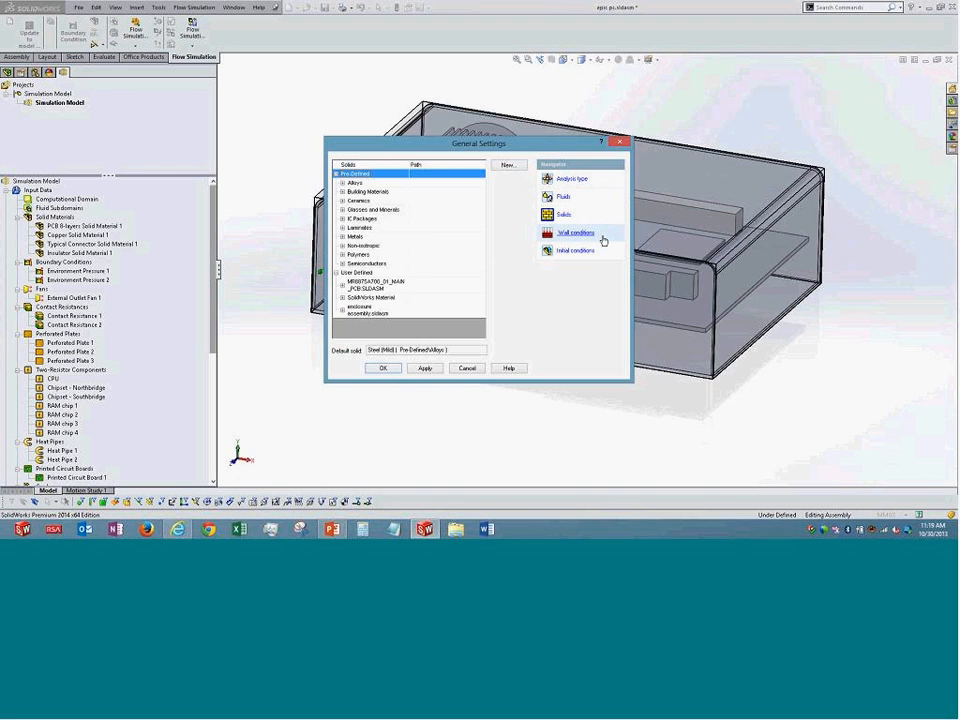
{"action": "left_click", "coordinate": [603, 237]}
{"action": "left_click", "coordinate": [612, 258]}
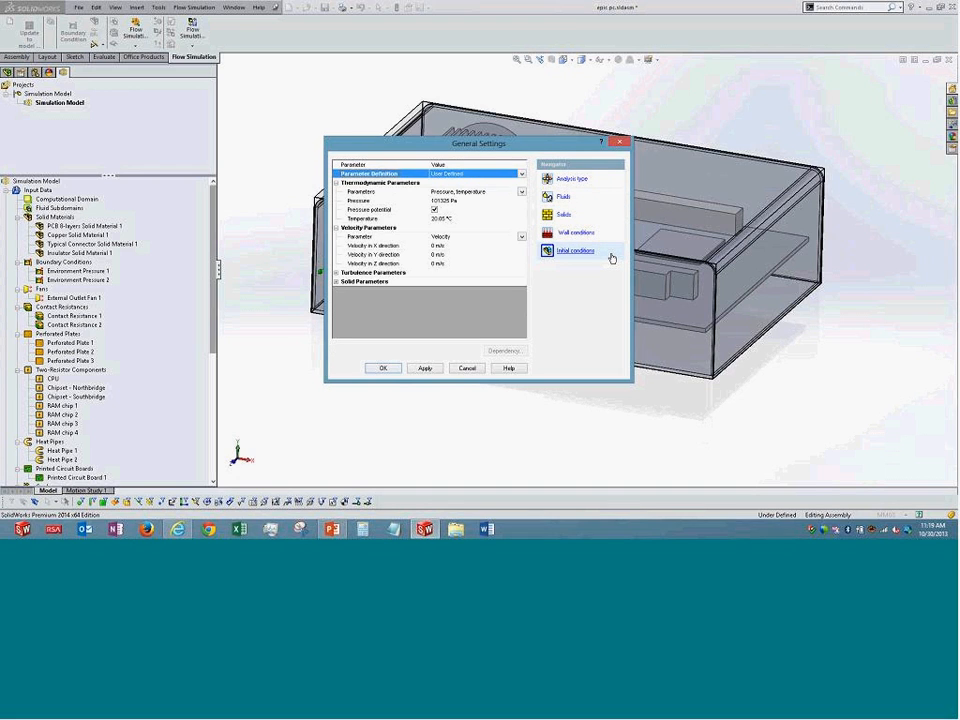
Close the general settings without changes and collapse the Solid Materials and Boundary Conditions groups.
{"action": "left_click", "coordinate": [469, 369]}
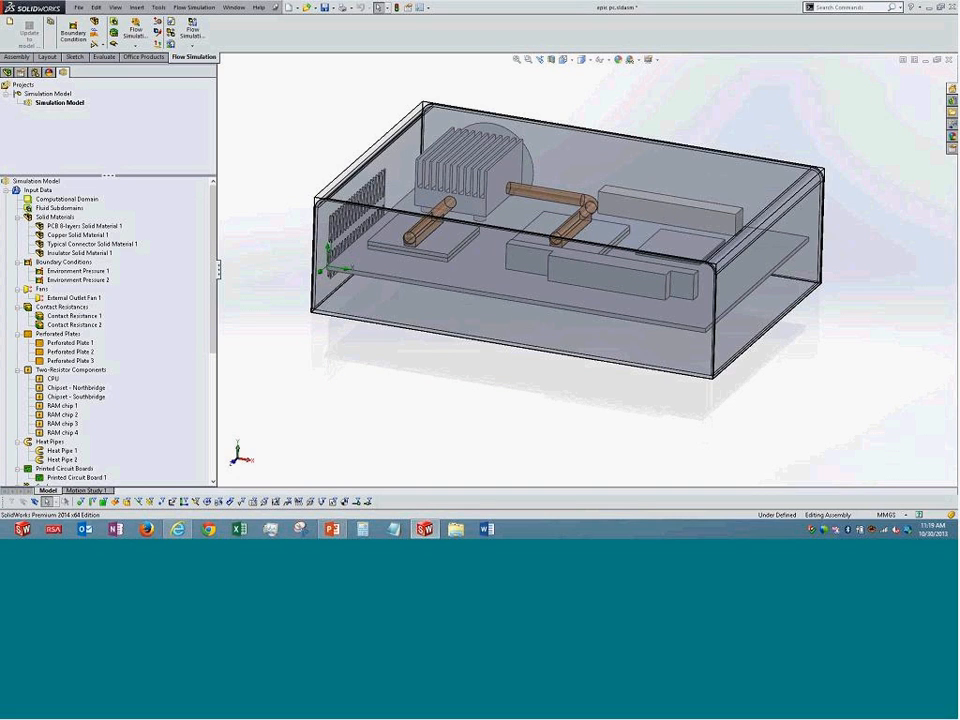
{"action": "left_click", "coordinate": [16, 216]}
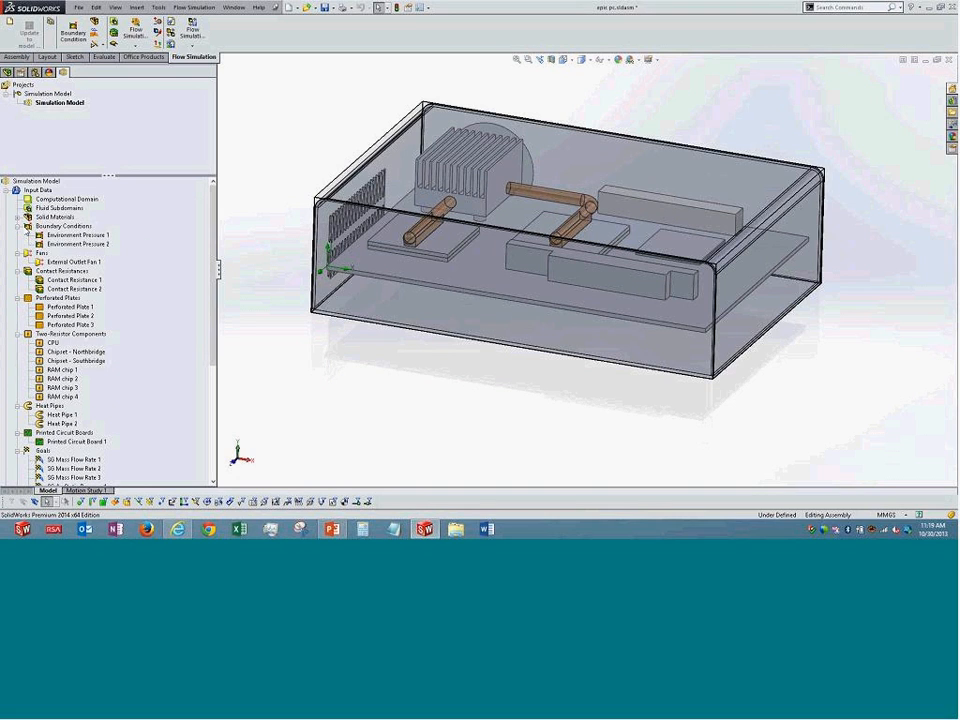
{"action": "left_click", "coordinate": [16, 227]}
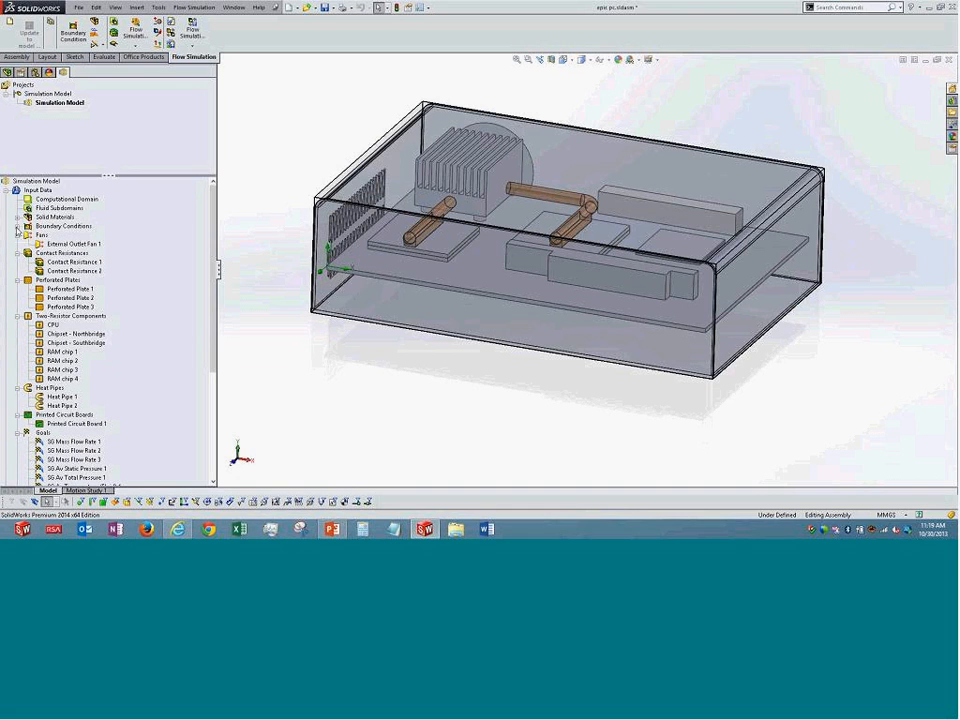
Open the definition of External Outlet Fan 1 and examine the fan's placement on the enclosure from several angles.
{"action": "left_click", "coordinate": [73, 245]}
{"action": "right_click", "coordinate": [102, 246]}
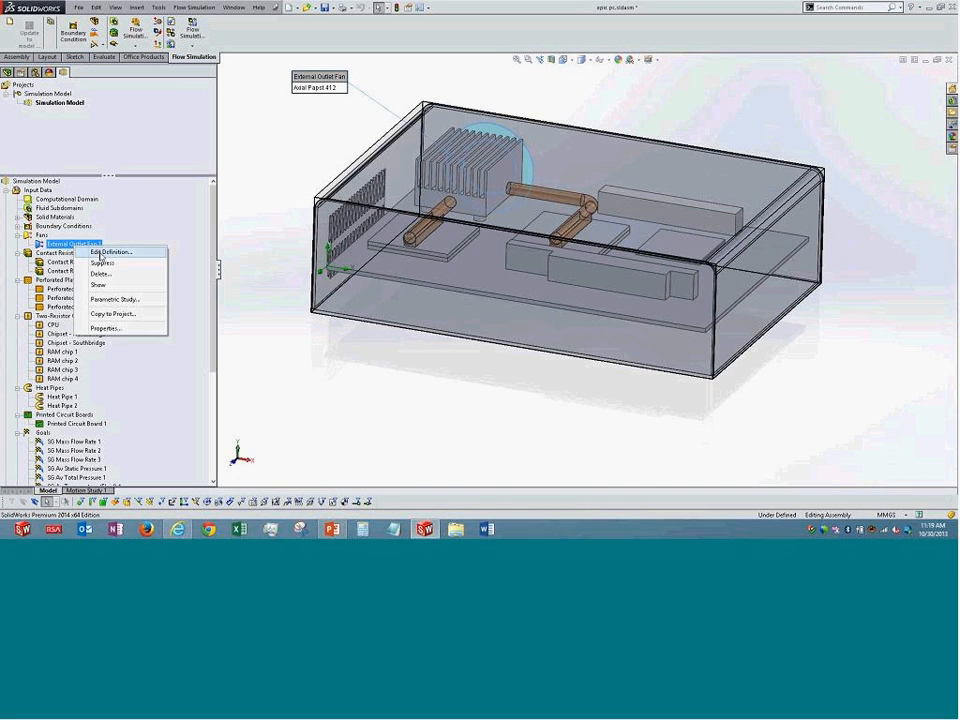
{"action": "key", "text": "Escape"}
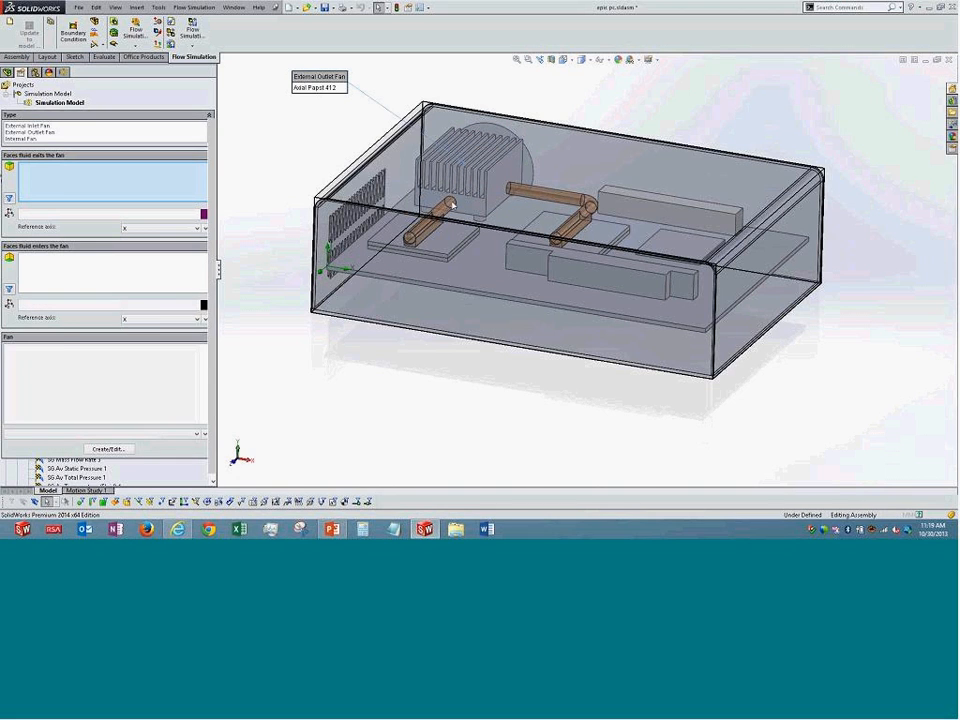
{"action": "middle_click_drag", "start_coordinate": [551, 94], "coordinate": [560, 180]}
{"action": "middle_click_drag", "start_coordinate": [470, 358], "coordinate": [692, 450]}
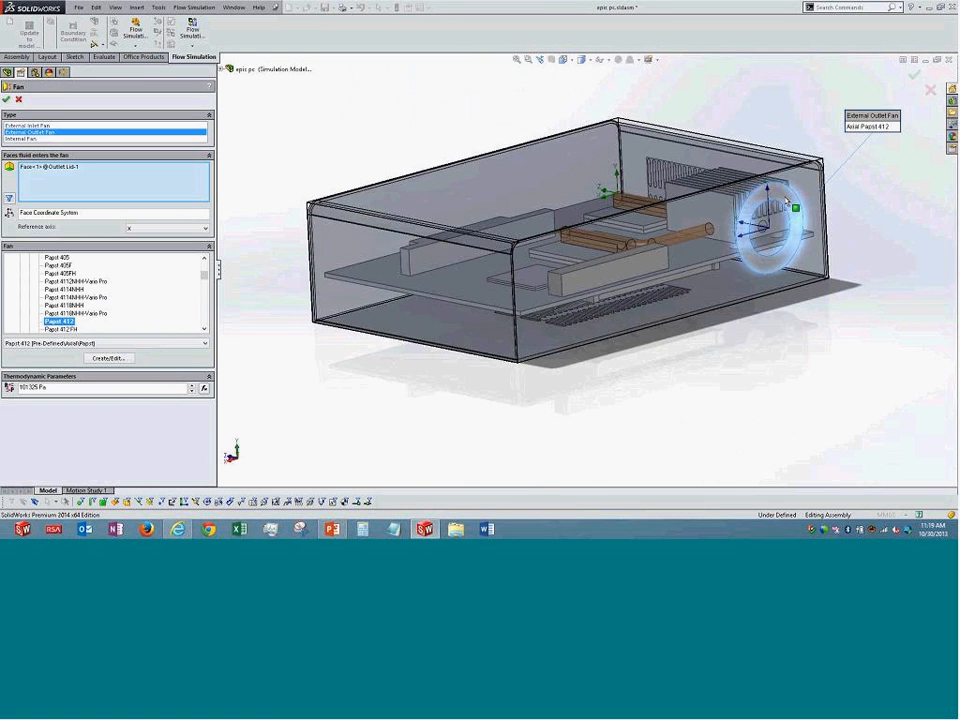
{"action": "middle_click_drag", "start_coordinate": [786, 200], "coordinate": [740, 226]}
{"action": "scroll", "coordinate": [740, 228], "scroll_direction": "down", "scroll_amount": 5}
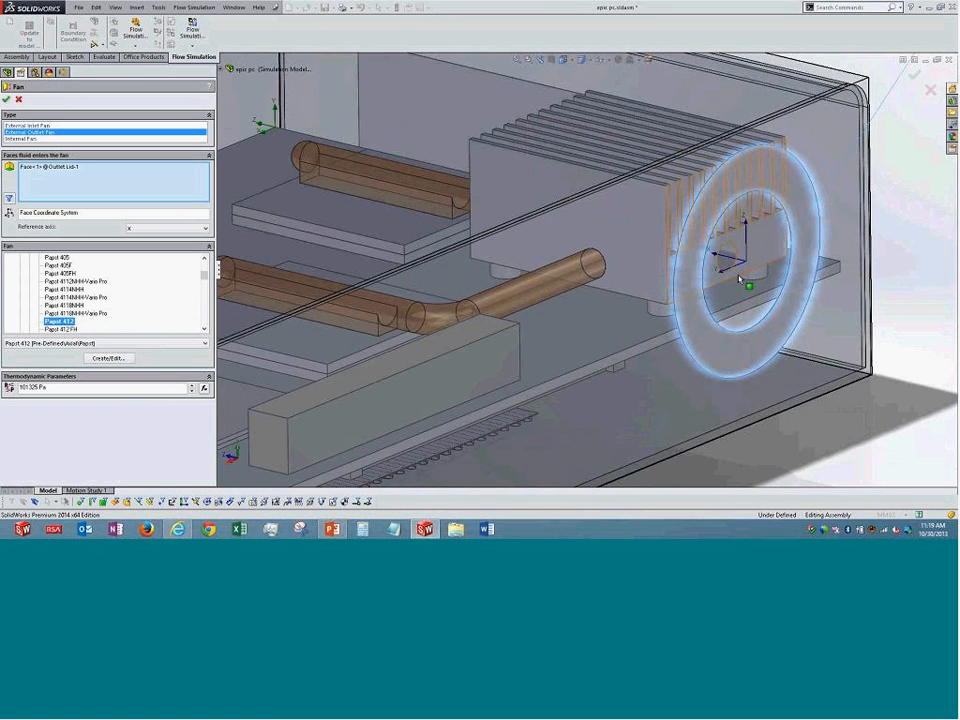
{"action": "scroll", "coordinate": [733, 403], "scroll_direction": "up", "scroll_amount": 4}
{"action": "middle_click_drag", "start_coordinate": [733, 403], "coordinate": [570, 229]}
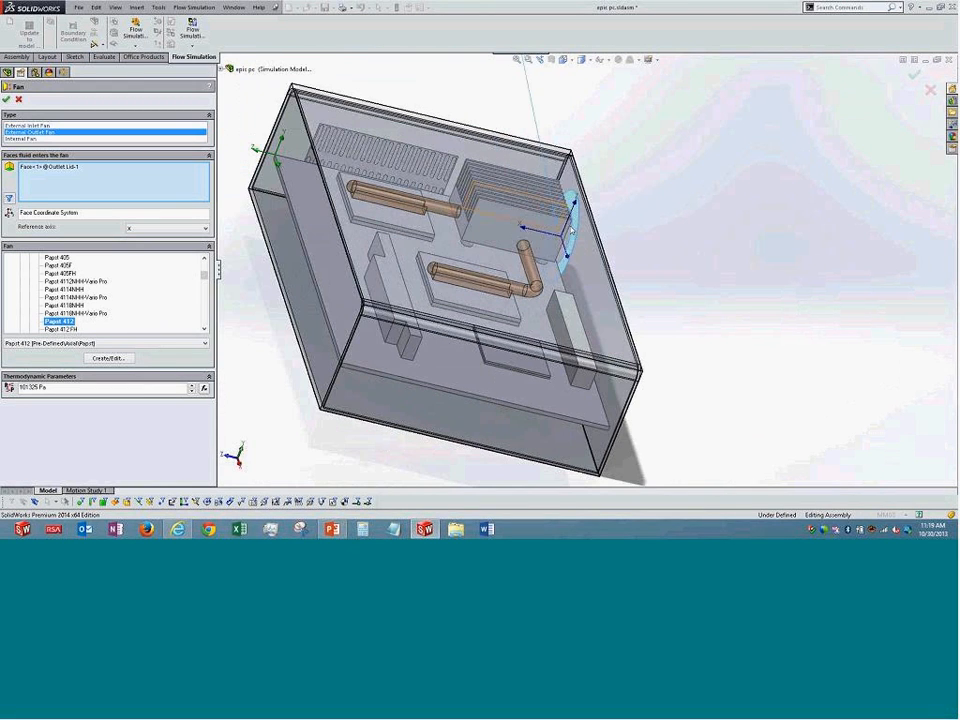
{"action": "scroll", "coordinate": [566, 85], "scroll_direction": "down", "scroll_amount": 1}
{"action": "scroll", "coordinate": [580, 256], "scroll_direction": "up", "scroll_amount": 3}
{"action": "middle_click_drag", "start_coordinate": [686, 287], "coordinate": [367, 203]}
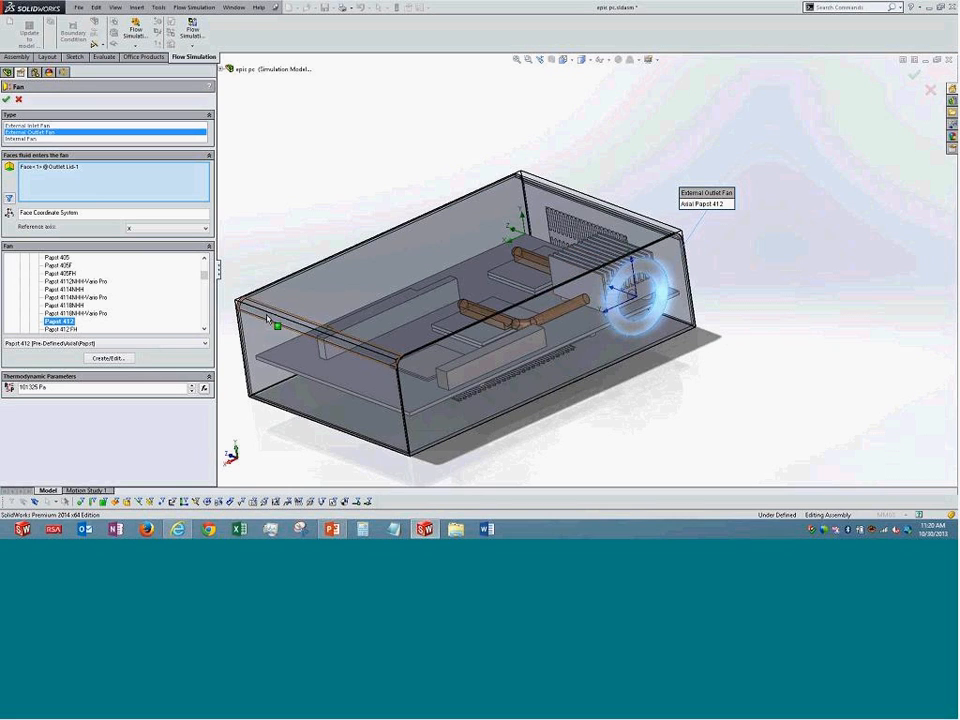
Inspect the Papst 3414NH fan's item properties and pressure-flow curve in the Engineering Database, and close the database.
{"action": "left_click", "coordinate": [106, 358]}
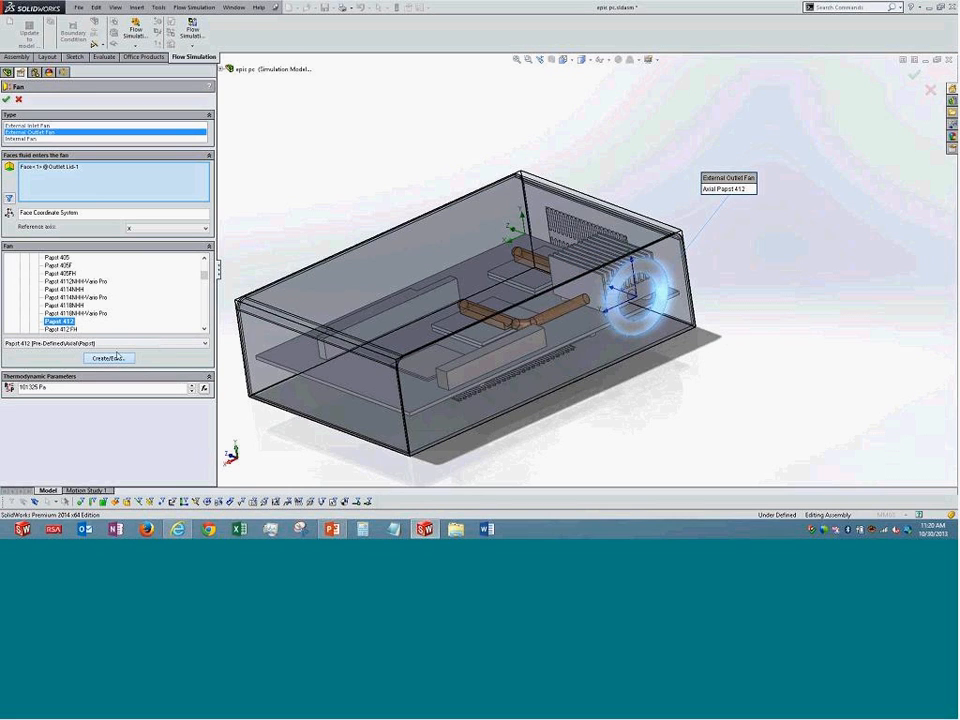
{"action": "left_click_drag", "start_coordinate": [385, 114], "coordinate": [490, 81]}
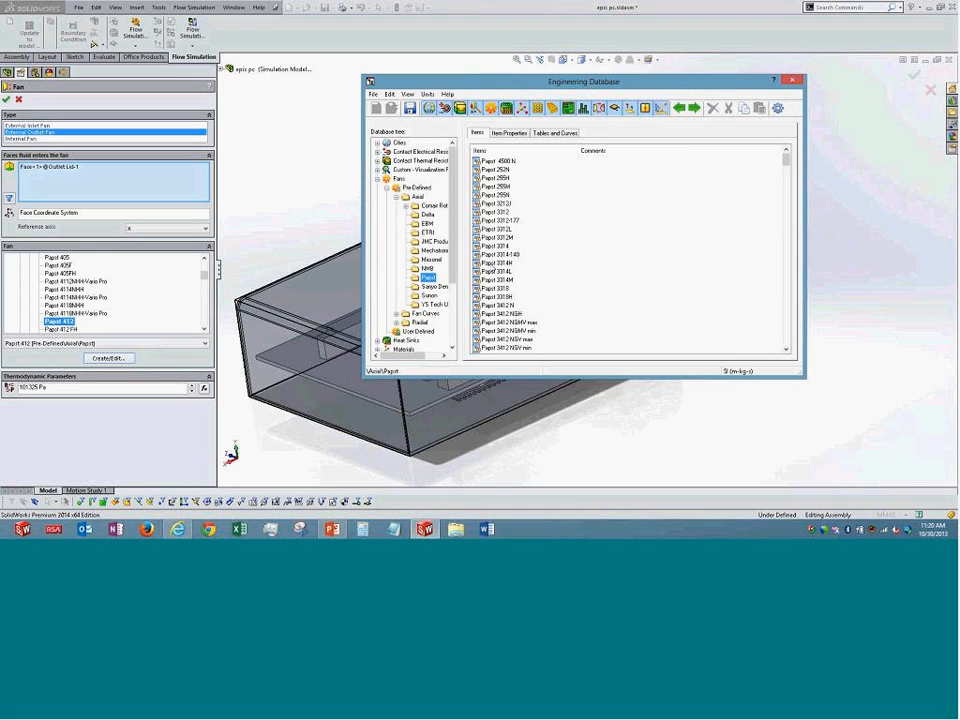
{"action": "scroll", "coordinate": [502, 240], "scroll_direction": "down", "scroll_amount": 7}
{"action": "double_click", "coordinate": [502, 237]}
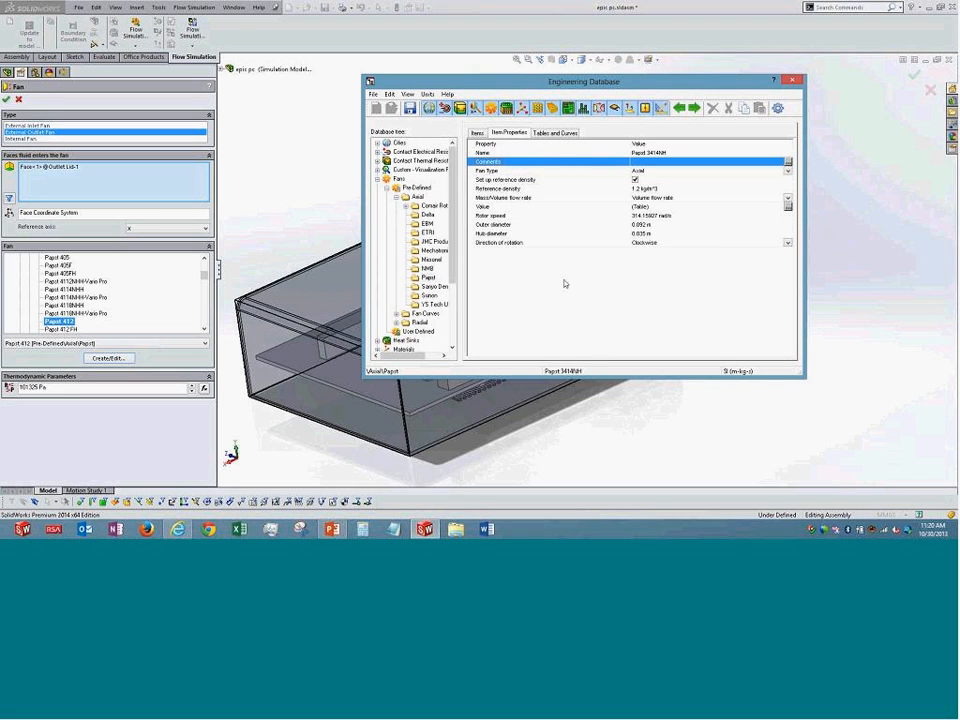
{"action": "left_click", "coordinate": [556, 133]}
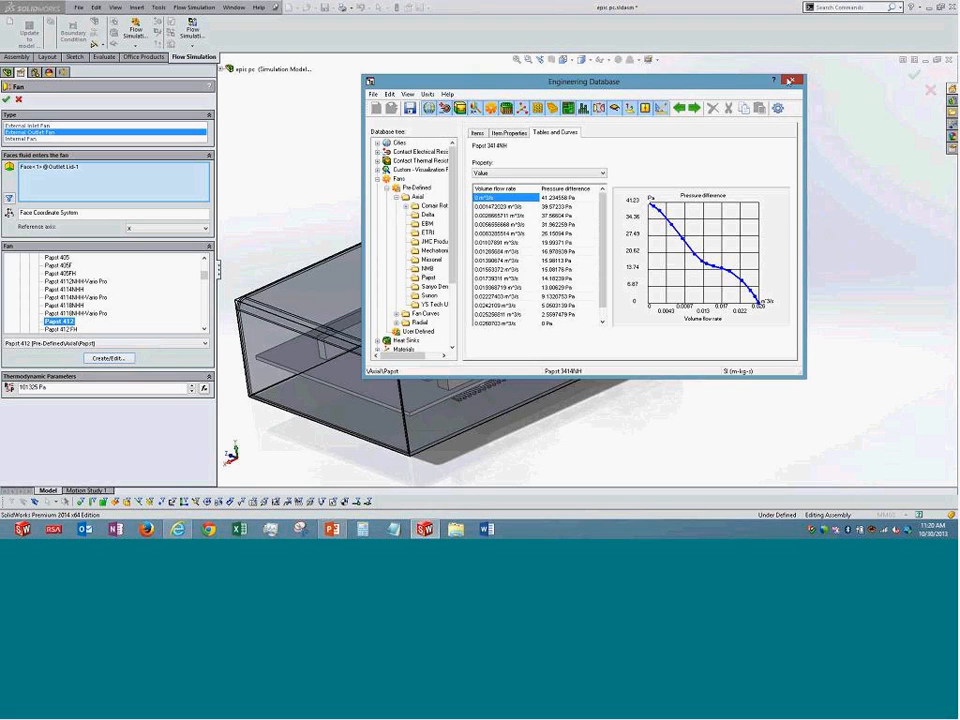
{"action": "left_click", "coordinate": [791, 80]}
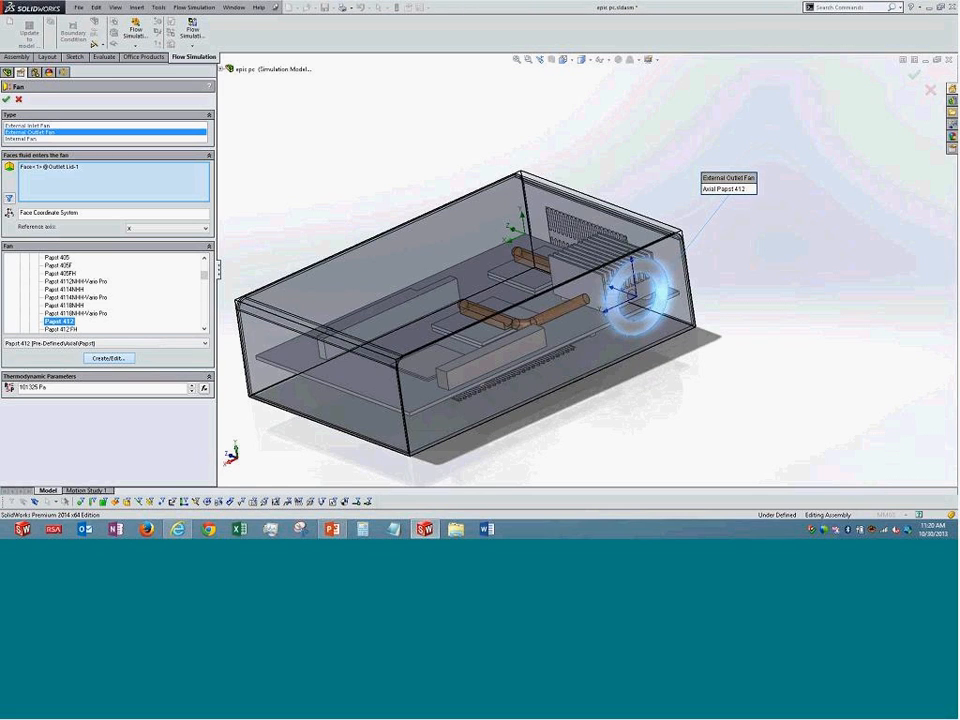
Browse the Engineering Database's heat sinks, printed circuit boards and fans, and leave the fan definition without changes.
{"action": "left_click", "coordinate": [109, 358]}
{"action": "left_click", "coordinate": [282, 220]}
{"action": "left_click", "coordinate": [273, 211]}
{"action": "double_click", "coordinate": [296, 221]}
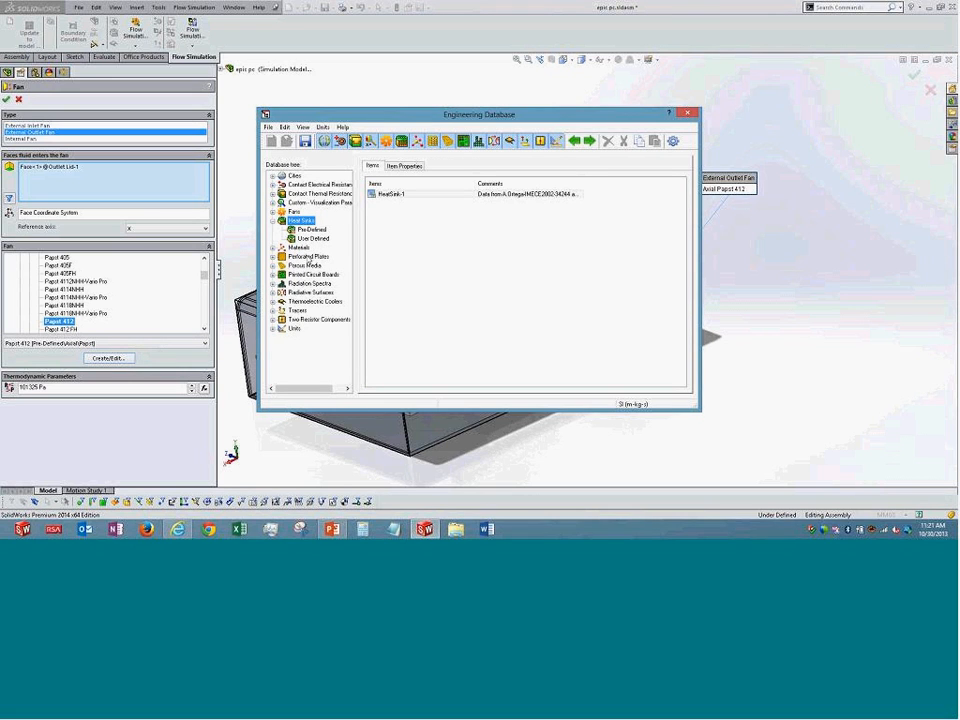
{"action": "double_click", "coordinate": [313, 274]}
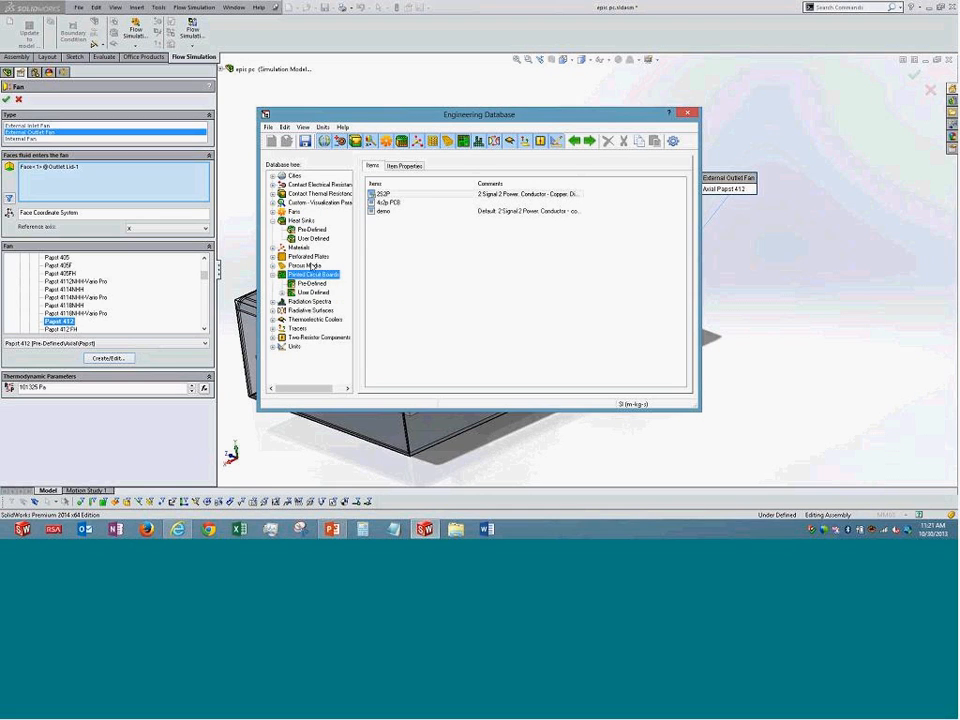
{"action": "double_click", "coordinate": [294, 212]}
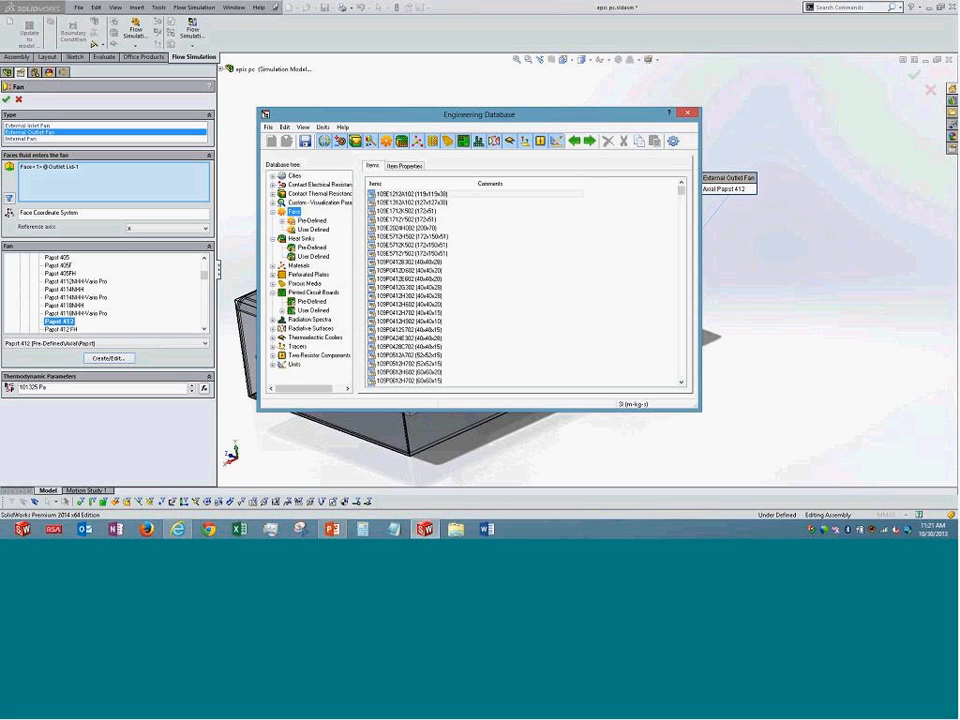
{"action": "left_click", "coordinate": [688, 113]}
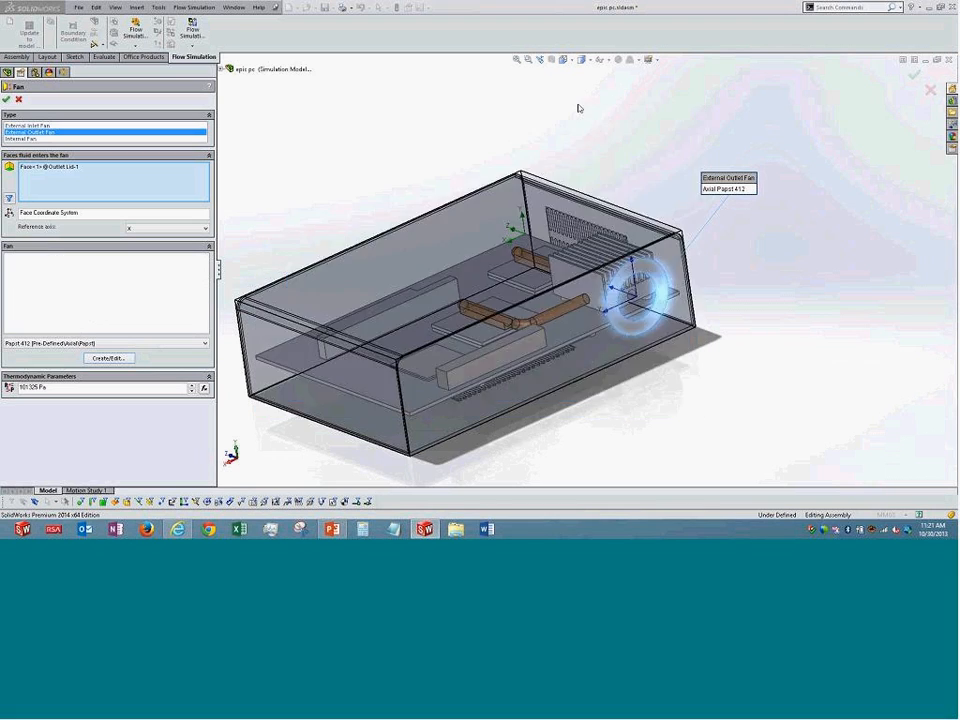
{"action": "left_click", "coordinate": [18, 101]}
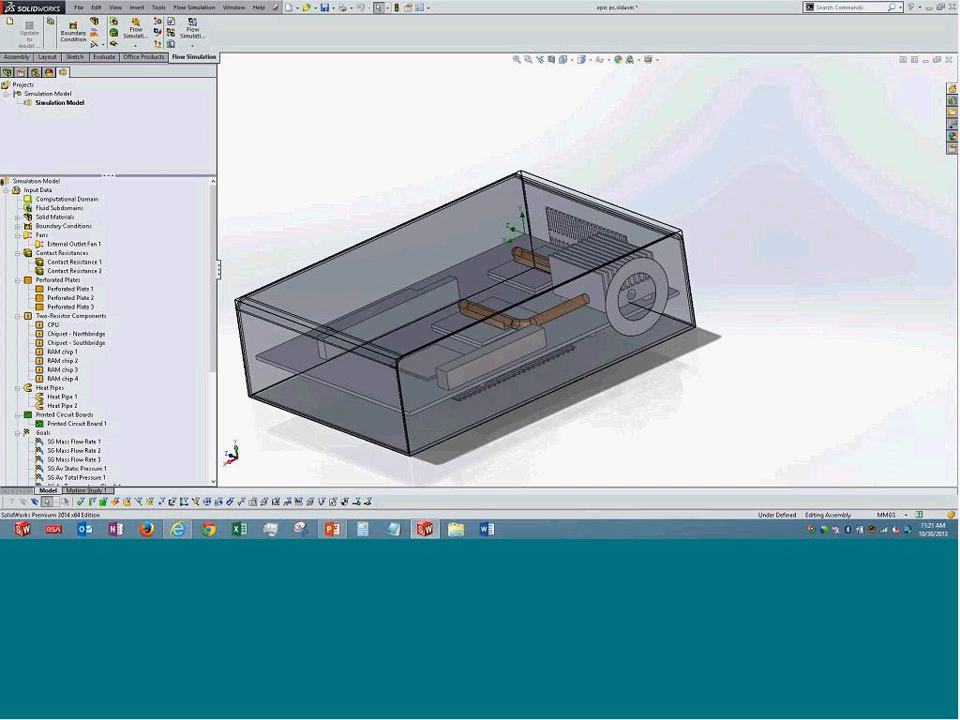
Review the definition of Contact Resistance 1 without changing it, and collapse the Fans, Contact Resistances and Perforated Plates groups.
{"action": "left_click", "coordinate": [16, 235]}
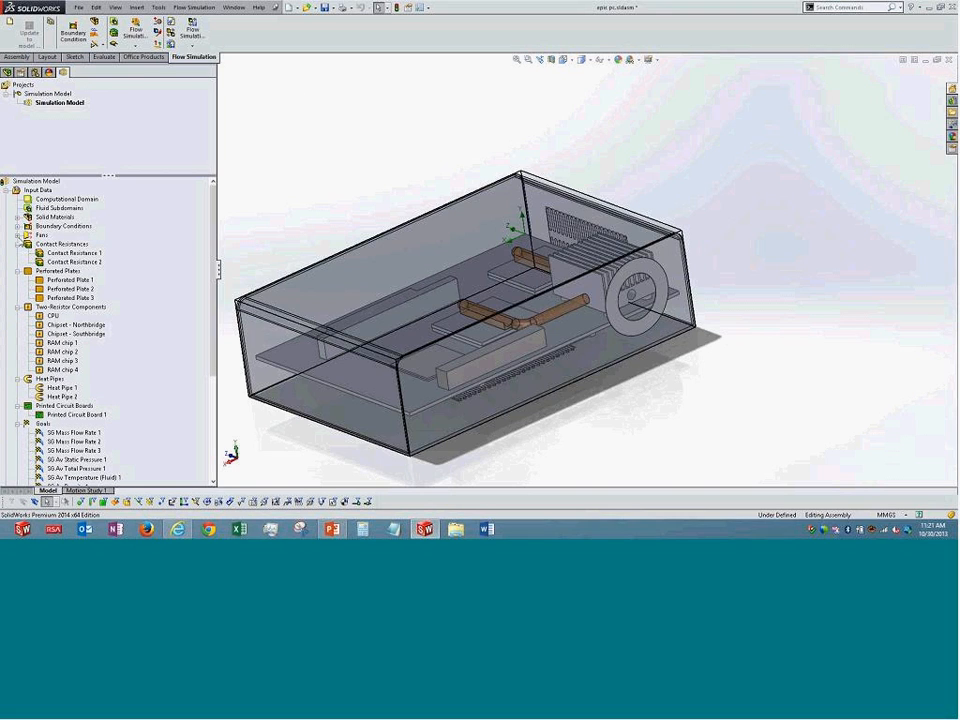
{"action": "right_click", "coordinate": [52, 253]}
{"action": "left_click", "coordinate": [74, 258]}
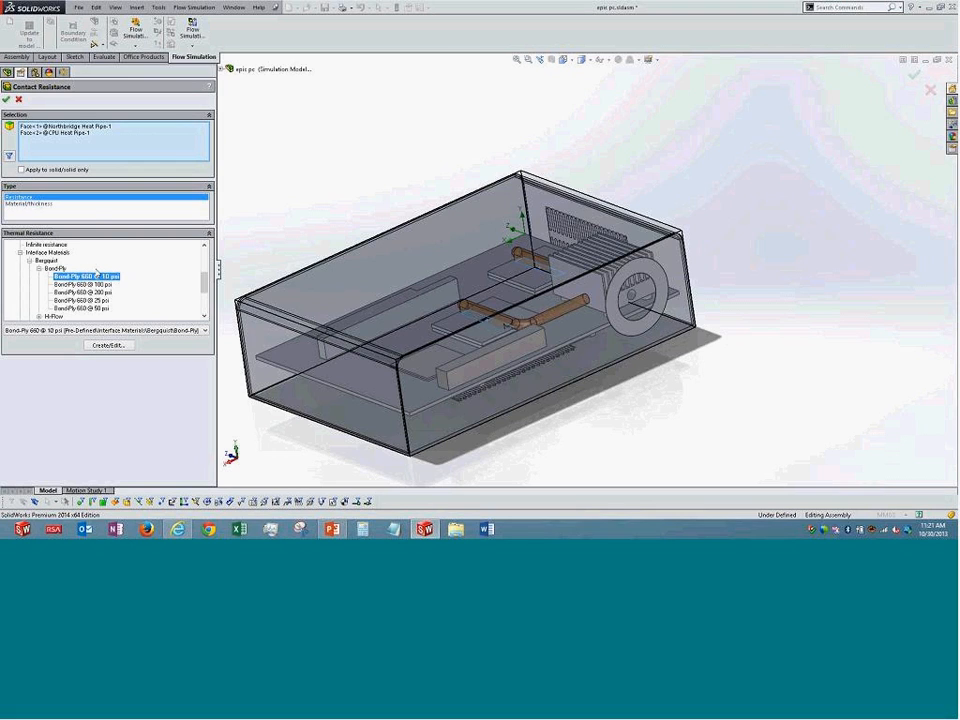
{"action": "left_click", "coordinate": [18, 99]}
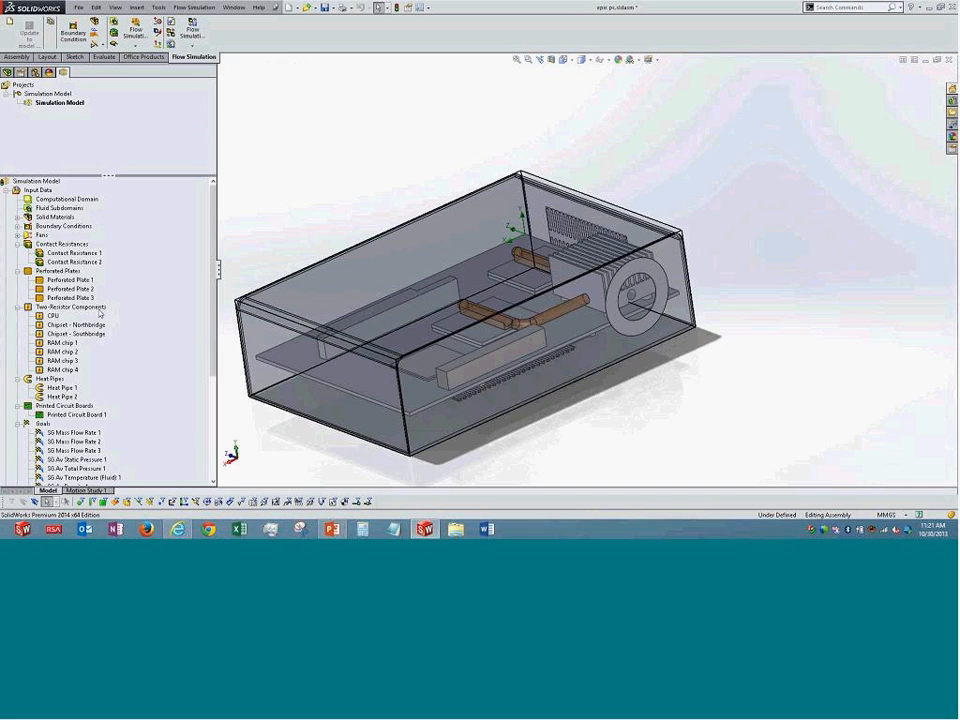
{"action": "left_click", "coordinate": [16, 271]}
{"action": "left_click", "coordinate": [16, 244]}
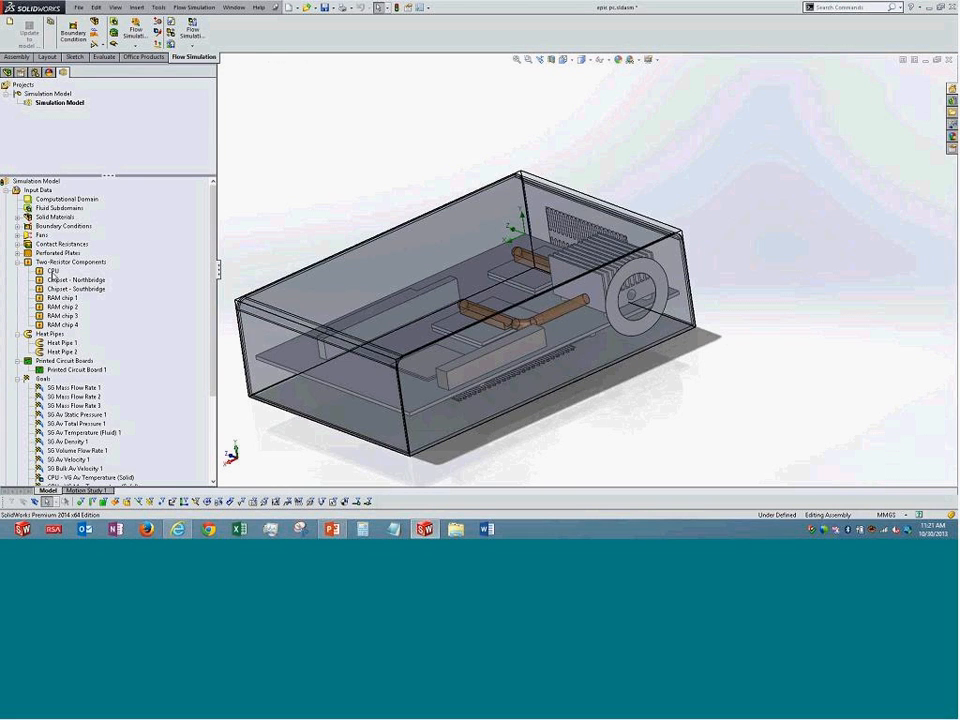
Highlight the CPU, Chipset - Northbridge and RAM chip 2 two-resistor components in the model, and collapse their group.
{"action": "left_click", "coordinate": [53, 271]}
{"action": "left_click", "coordinate": [57, 281]}
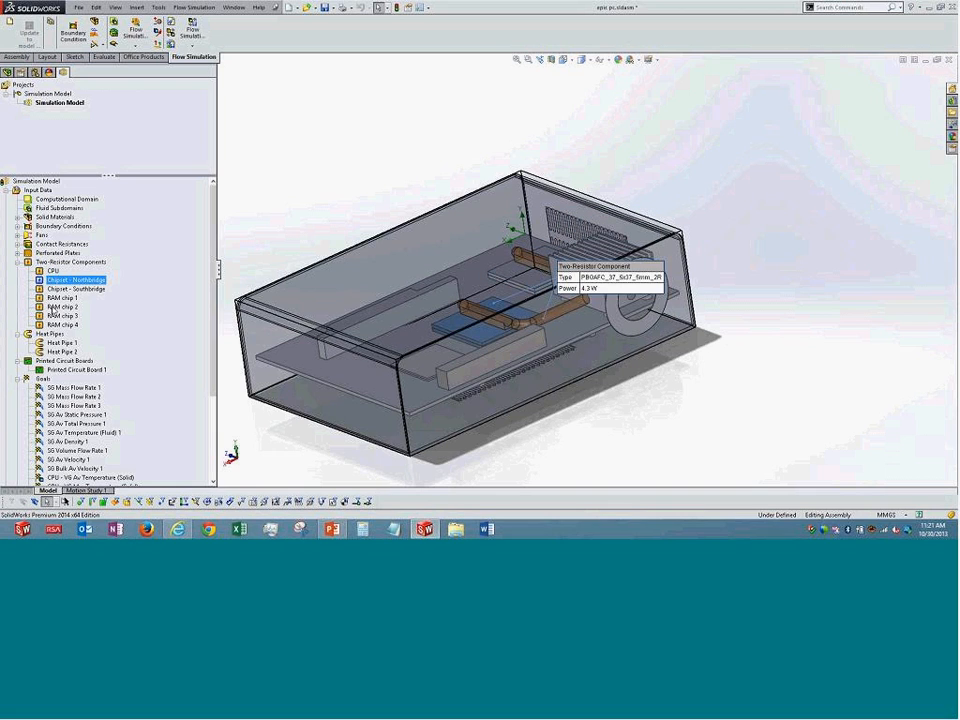
{"action": "left_click", "coordinate": [54, 308]}
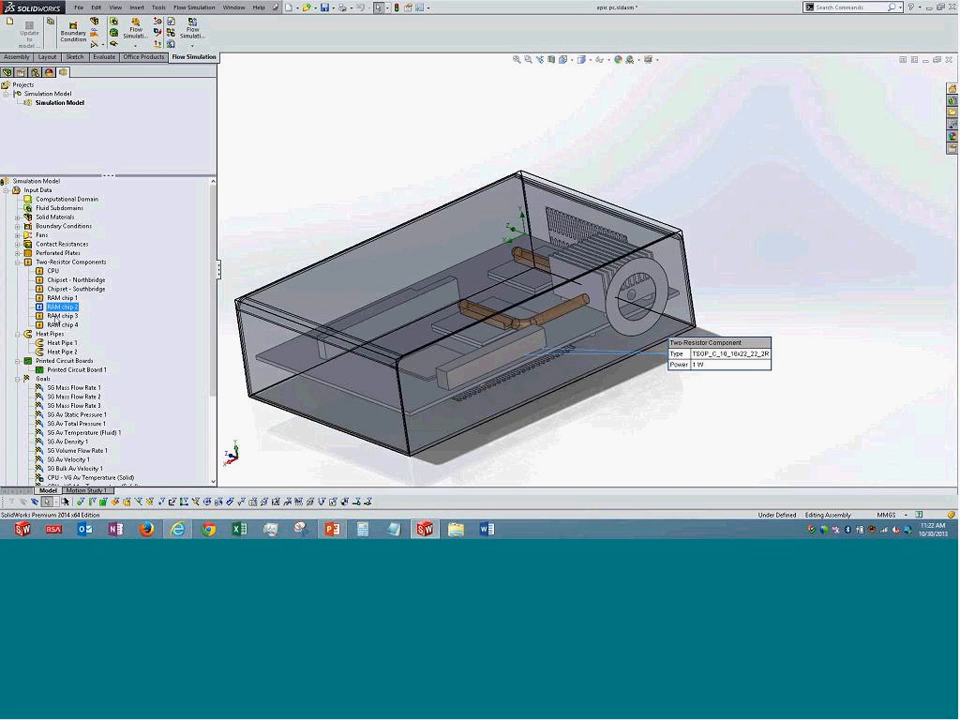
{"action": "left_click", "coordinate": [17, 262]}
Highlight Heat Pipe 1 and Heat Pipe 2 in the model, and collapse the Heat Pipes group.
{"action": "left_click", "coordinate": [61, 280]}
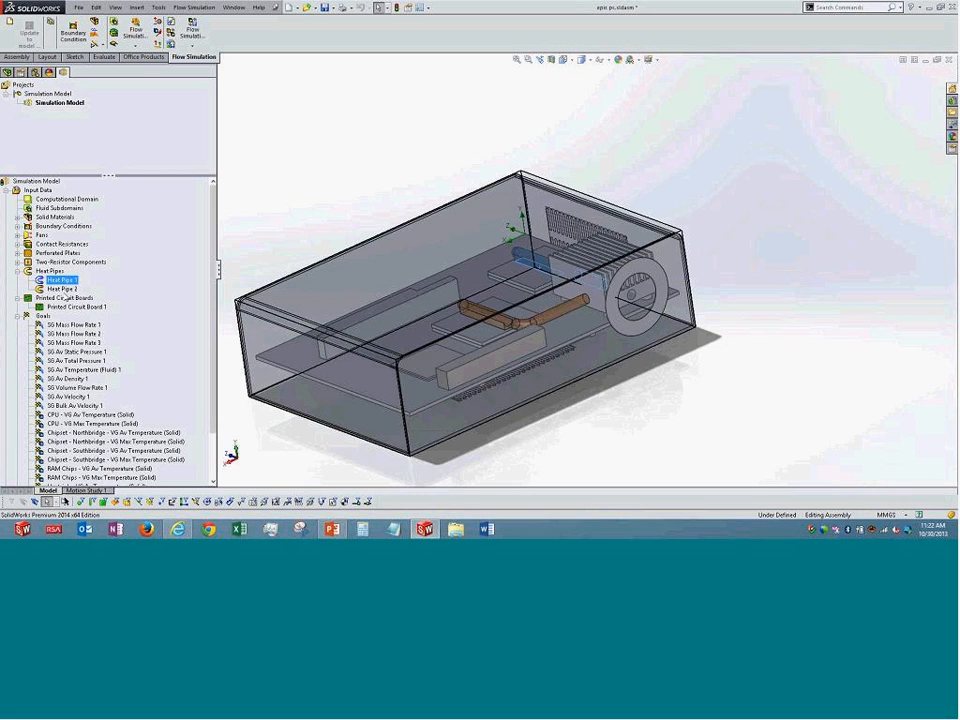
{"action": "left_click", "coordinate": [62, 289]}
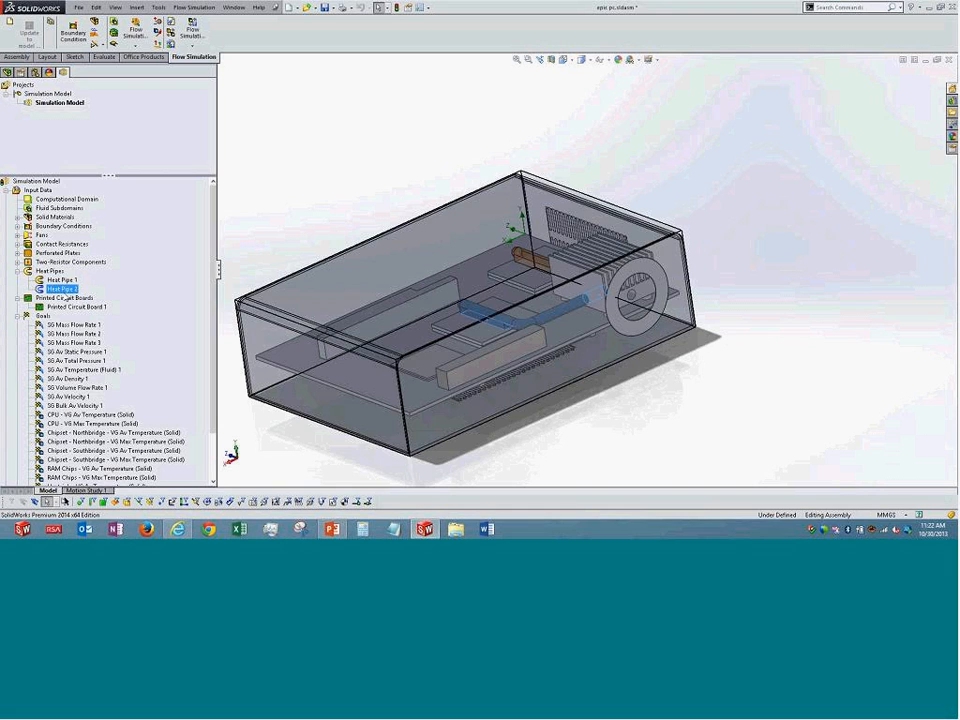
{"action": "left_click", "coordinate": [17, 270]}
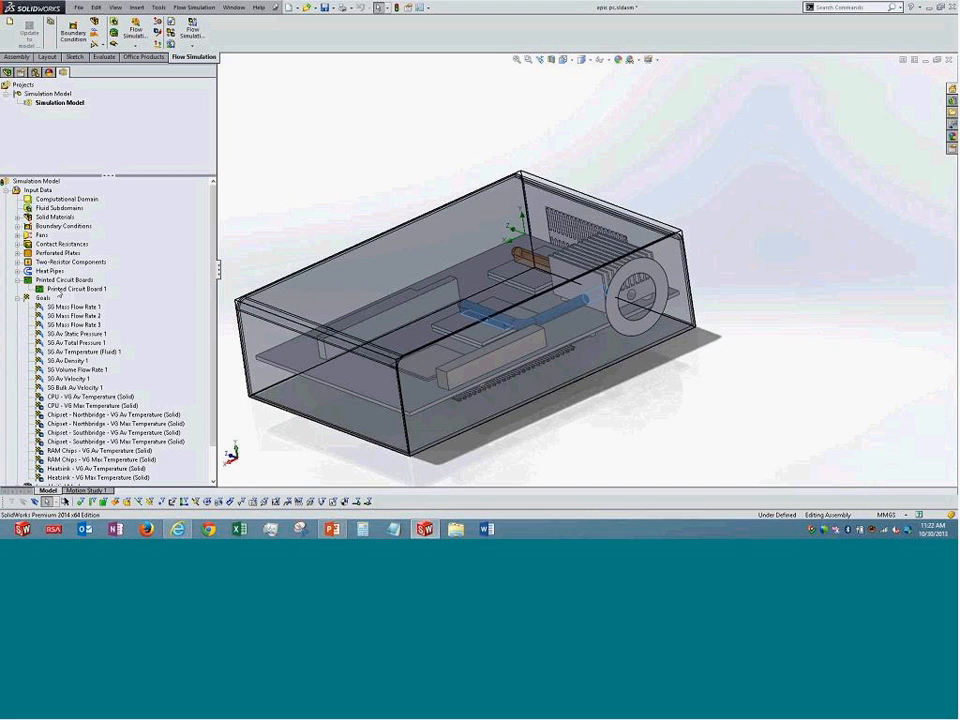
Review Printed Circuit Board 1's definition with the 4s2p PCB's properties and conducting layers, accept it unchanged and collapse its group.
{"action": "left_click", "coordinate": [58, 290]}
{"action": "right_click", "coordinate": [59, 290]}
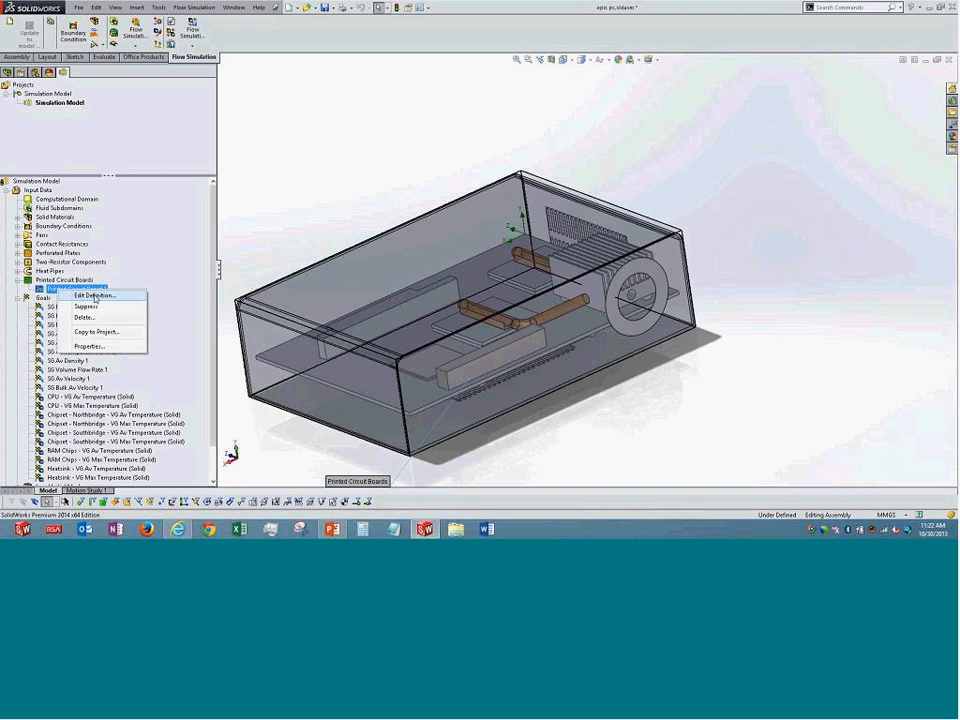
{"action": "left_click", "coordinate": [92, 295]}
{"action": "left_click", "coordinate": [101, 278]}
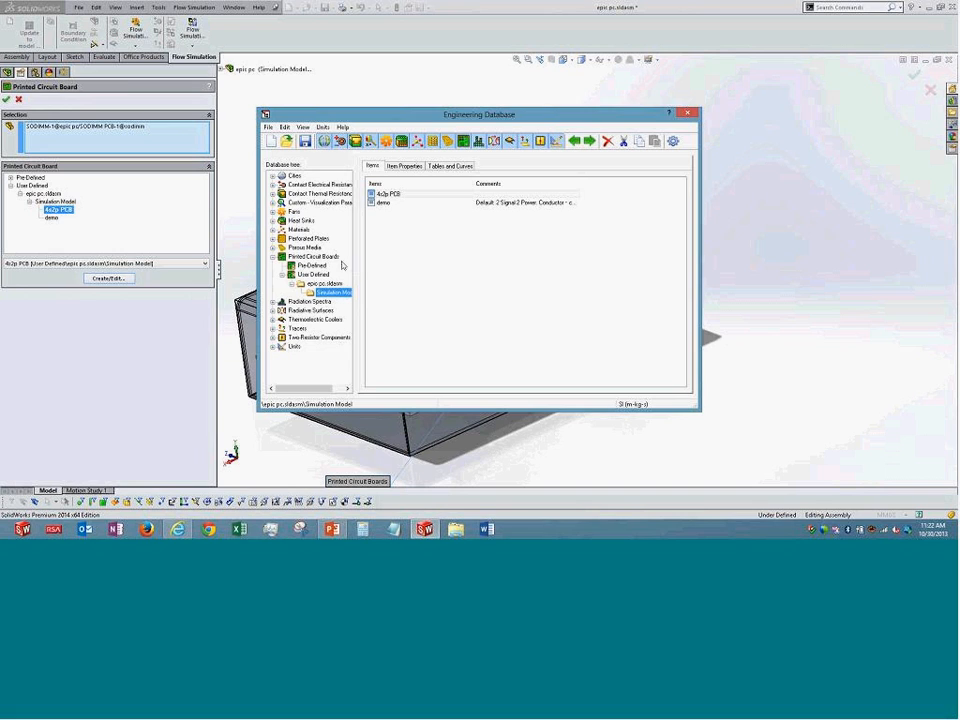
{"action": "double_click", "coordinate": [398, 196]}
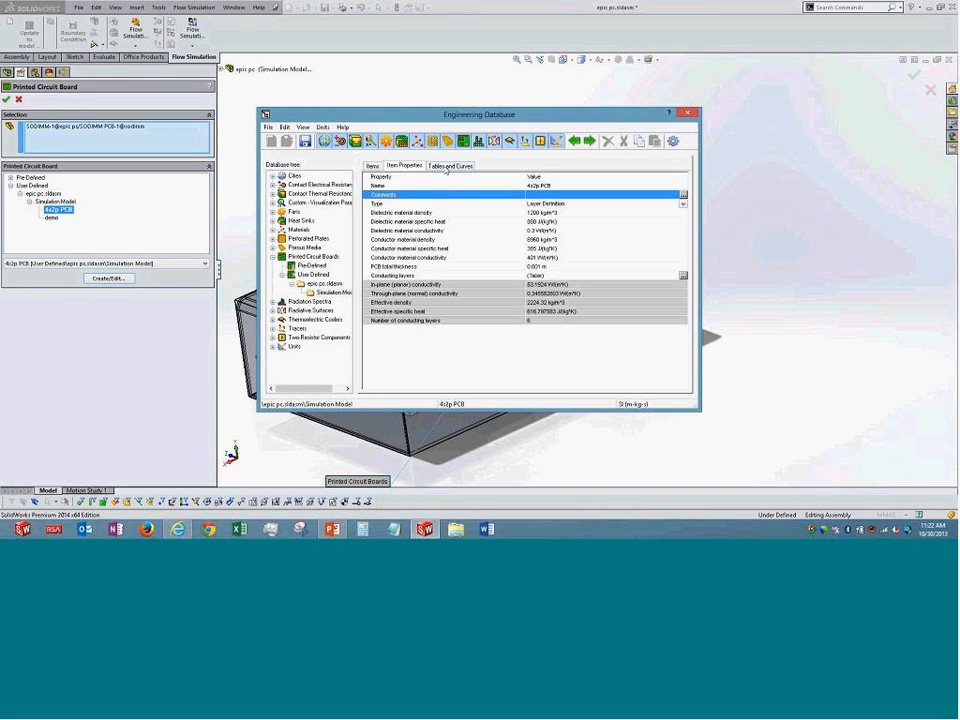
{"action": "left_click", "coordinate": [446, 166]}
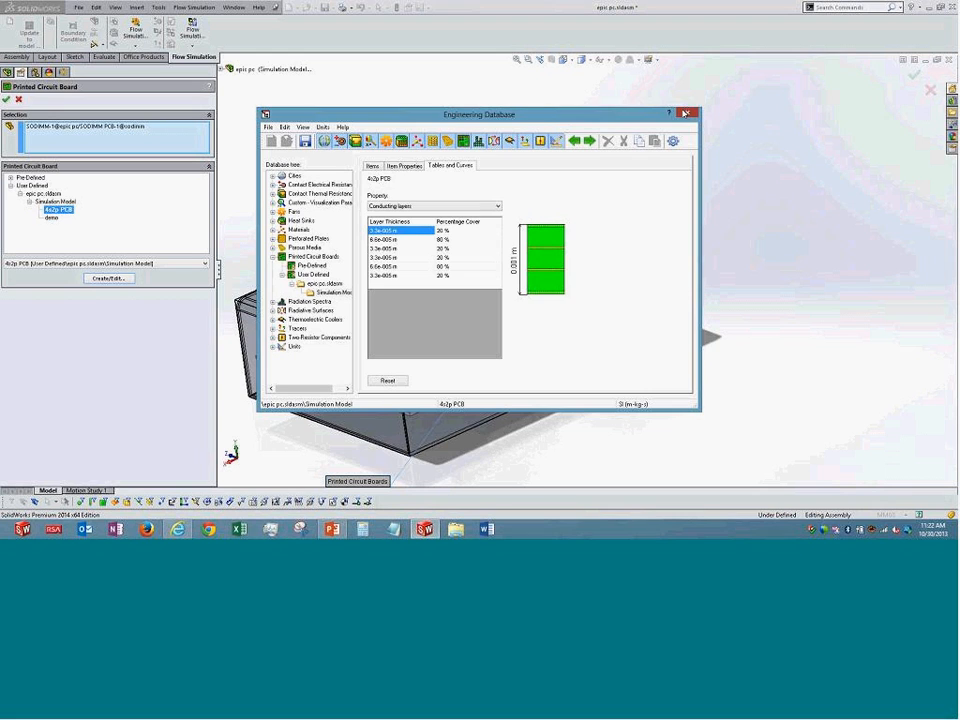
{"action": "left_click", "coordinate": [684, 113]}
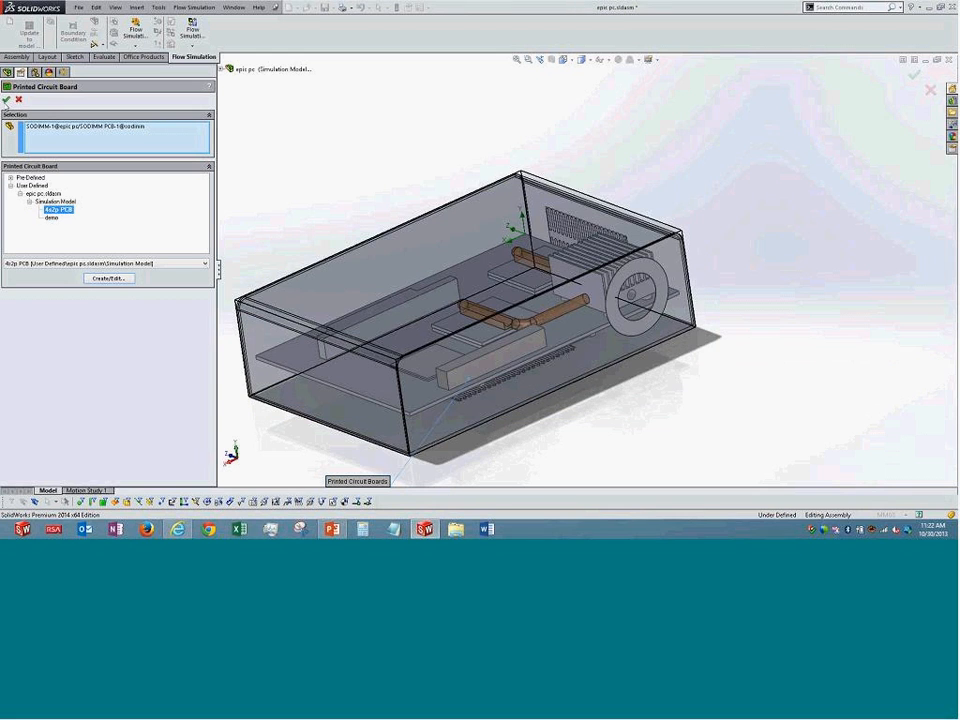
{"action": "left_click", "coordinate": [6, 99]}
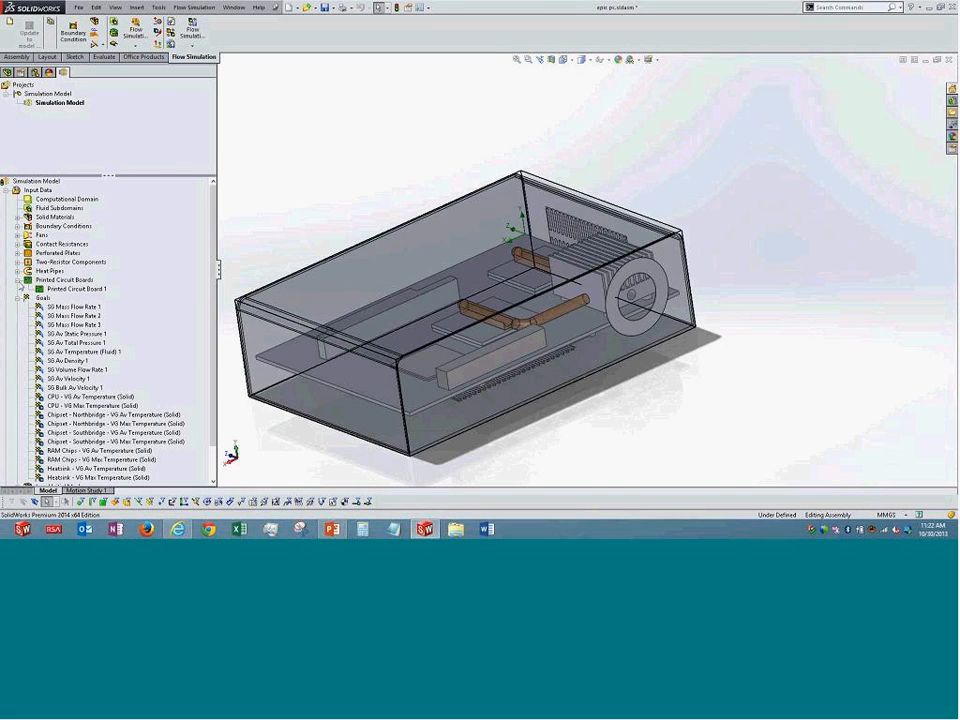
{"action": "left_click", "coordinate": [17, 280]}
{"action": "scroll", "coordinate": [75, 371], "scroll_direction": "down", "scroll_amount": 1}
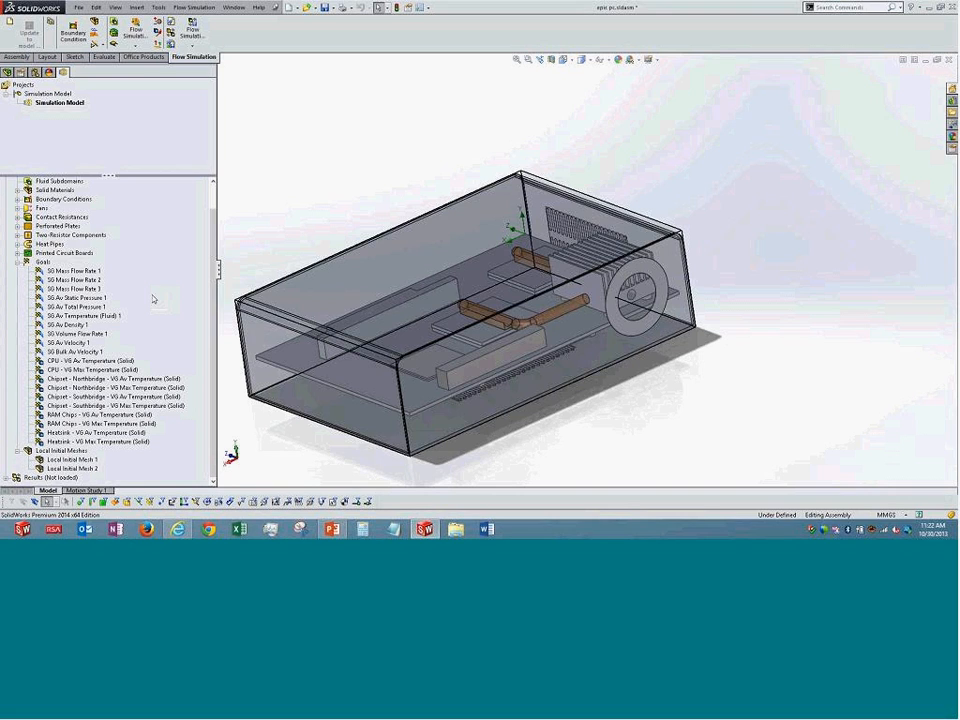
Load the calculated results 1.fld of the enclosure's Simulation Model project.
{"action": "scroll", "coordinate": [150, 296], "scroll_direction": "up", "scroll_amount": 1}
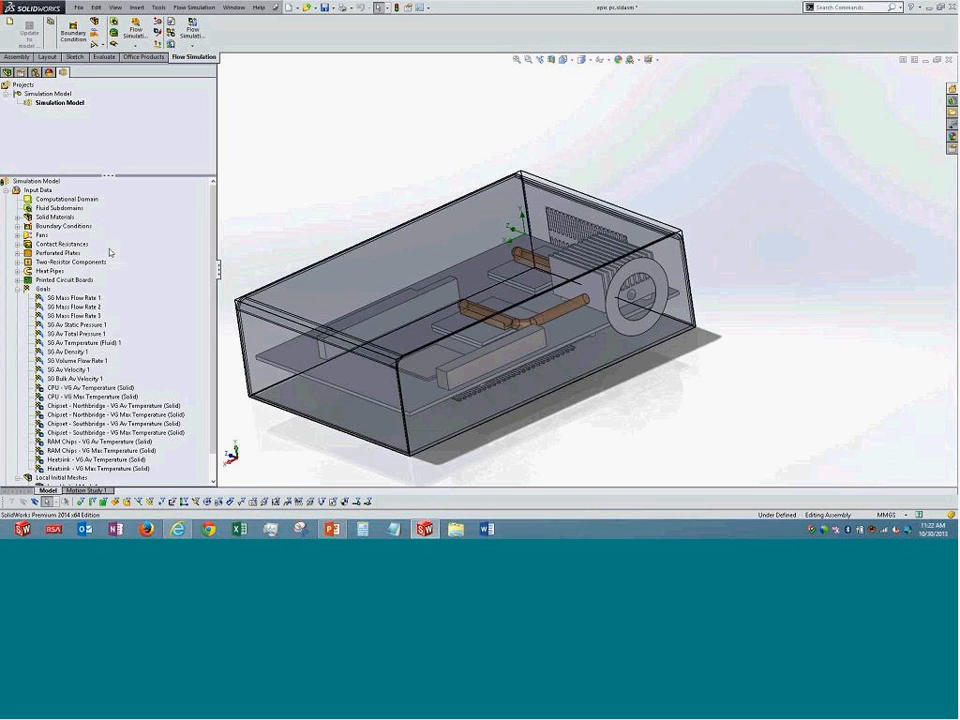
{"action": "left_click", "coordinate": [7, 190]}
{"action": "right_click", "coordinate": [42, 200]}
{"action": "left_click", "coordinate": [60, 207]}
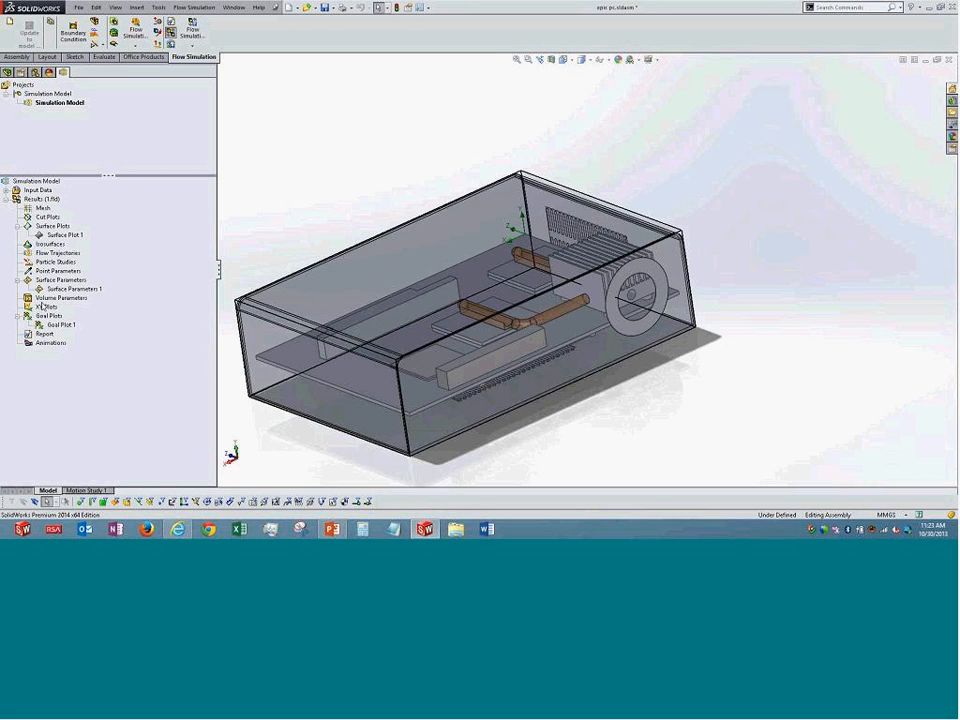
Display Surface Plot 1 to examine the solid temperature contours on the chips and heatsink from a higher viewpoint.
{"action": "double_click", "coordinate": [43, 190]}
{"action": "scroll", "coordinate": [35, 314], "scroll_direction": "down", "scroll_amount": 6}
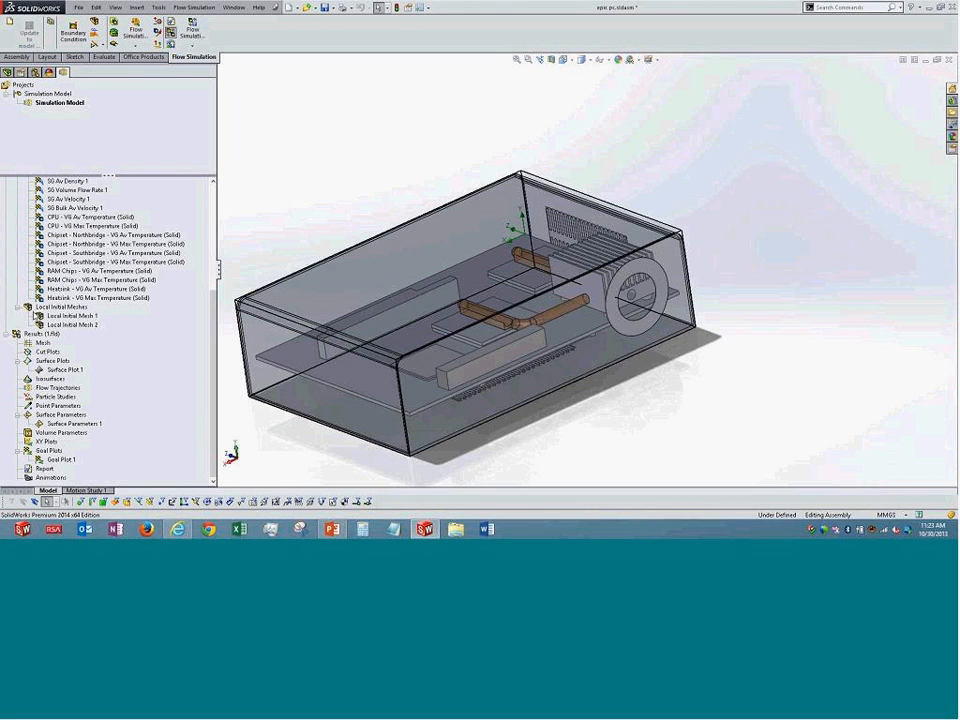
{"action": "right_click", "coordinate": [62, 369]}
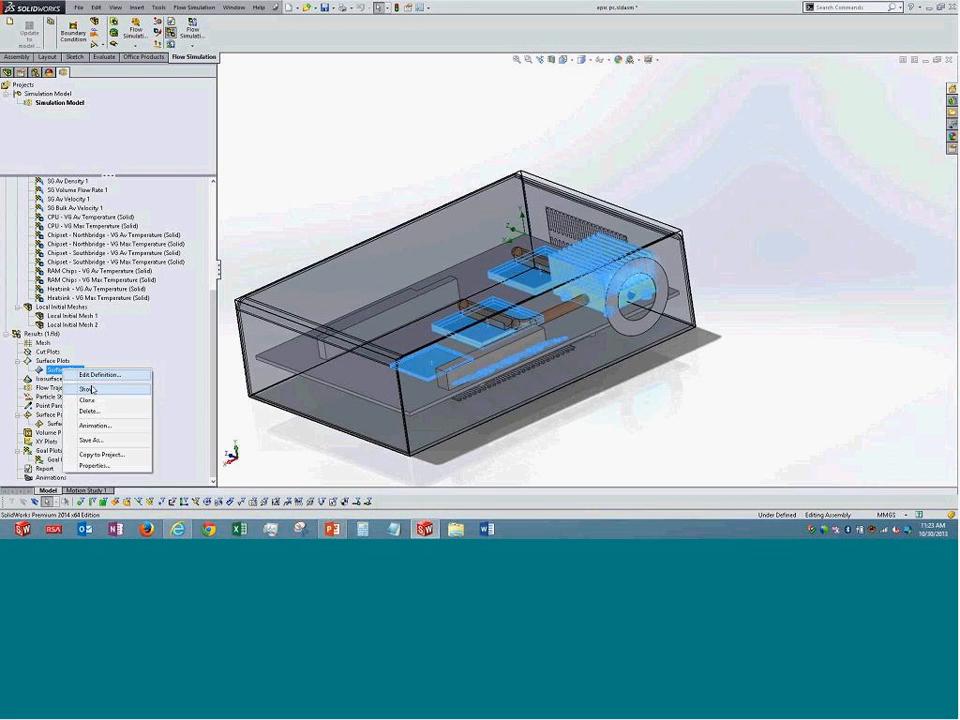
{"action": "left_click", "coordinate": [88, 389]}
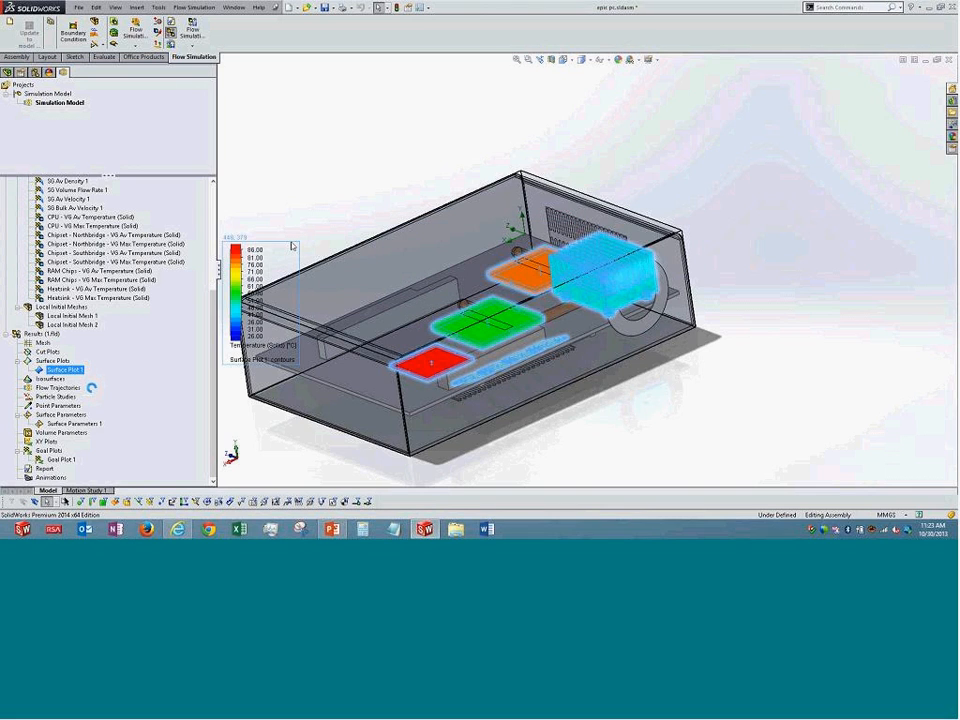
{"action": "left_click", "coordinate": [333, 205]}
{"action": "scroll", "coordinate": [392, 264], "scroll_direction": "up", "scroll_amount": 2}
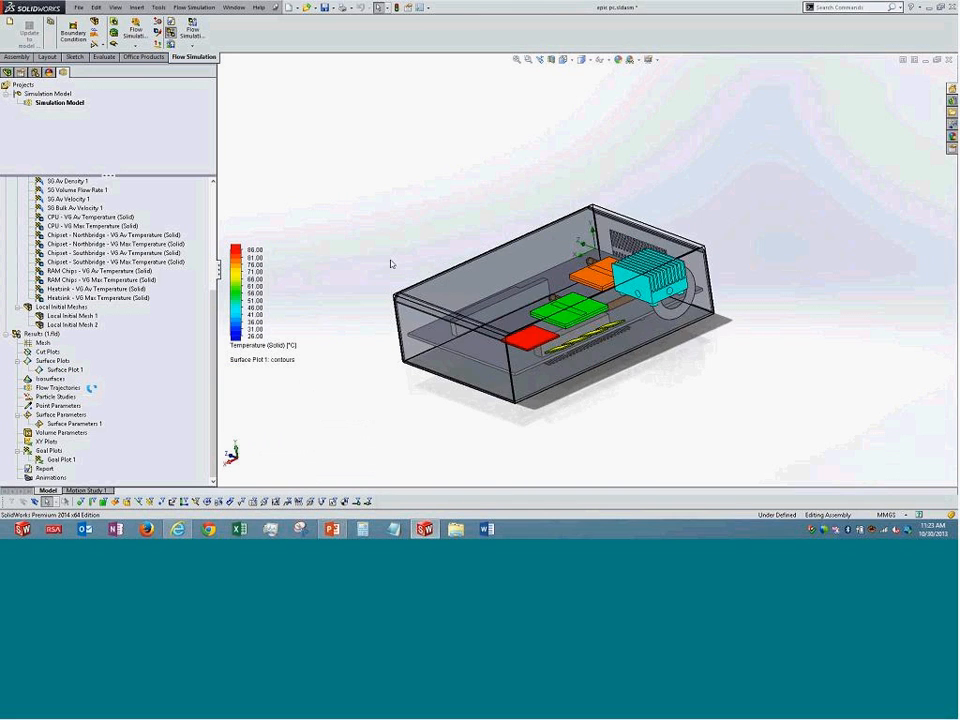
{"action": "scroll", "coordinate": [392, 264], "scroll_direction": "down", "scroll_amount": 1}
{"action": "middle_click_drag", "start_coordinate": [606, 372], "coordinate": [456, 289]}
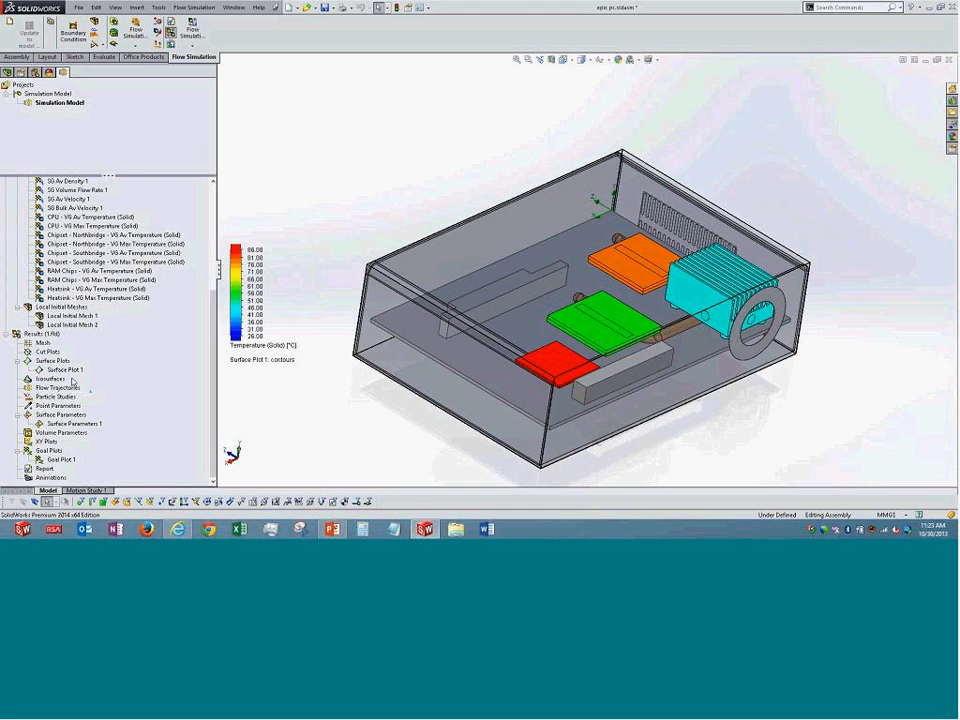
Hide Surface Plot 1 in the enclosure model.
{"action": "left_click", "coordinate": [64, 369]}
{"action": "right_click", "coordinate": [64, 369]}
{"action": "left_click", "coordinate": [180, 392]}
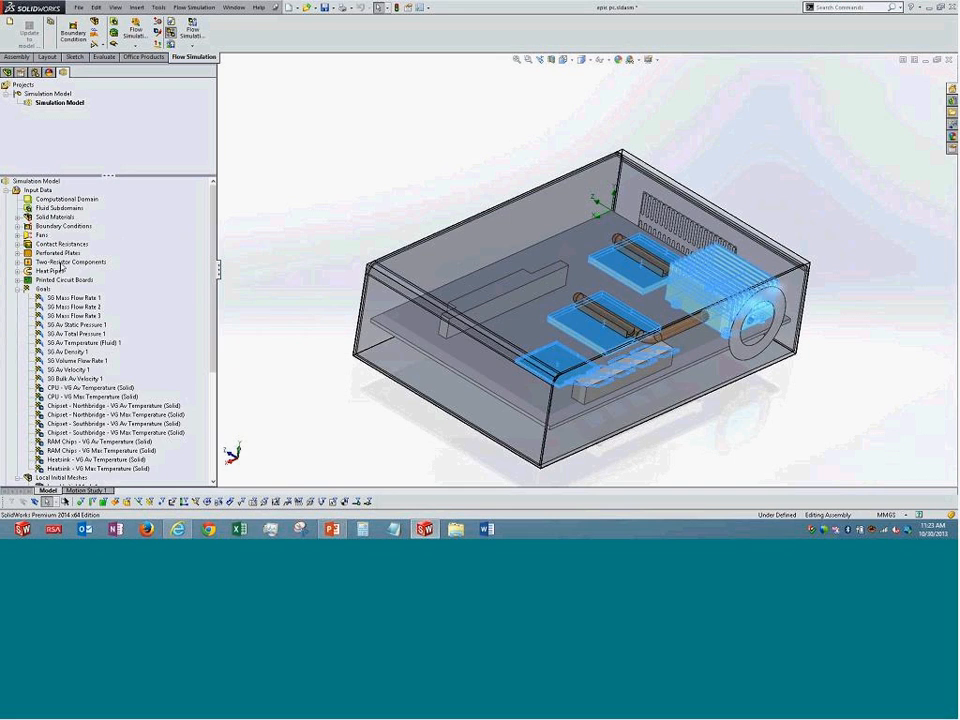
Create pressure-coloured flow trajectories starting from the Environment Pressure 1 and 2 inlet lid faces, drawn as Lines with Arrows.
{"action": "double_click", "coordinate": [52, 226]}
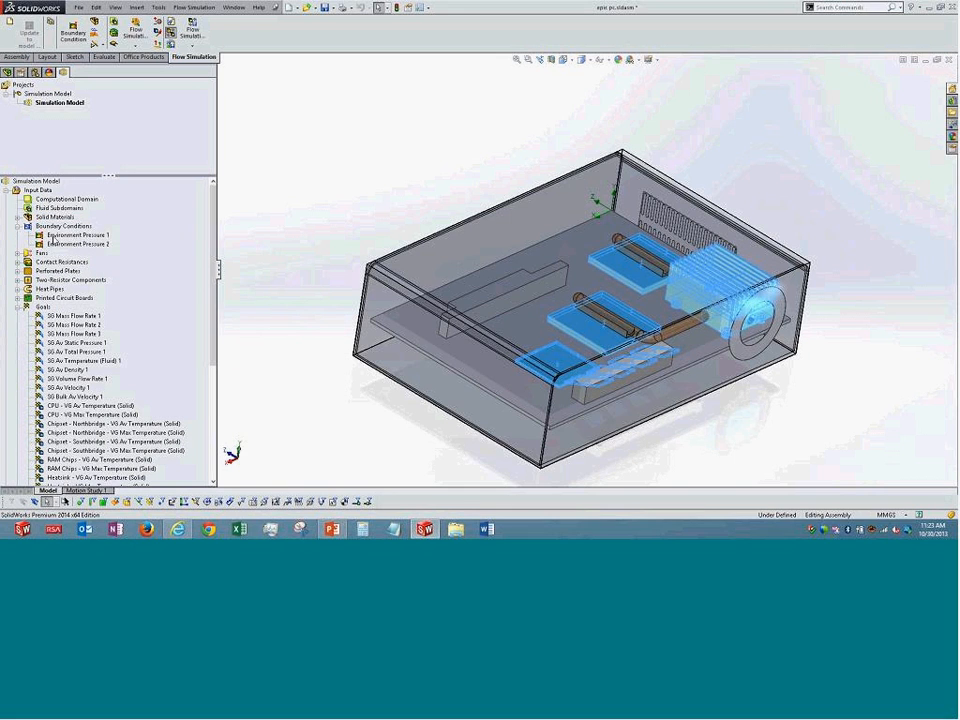
{"action": "left_click", "coordinate": [60, 235]}
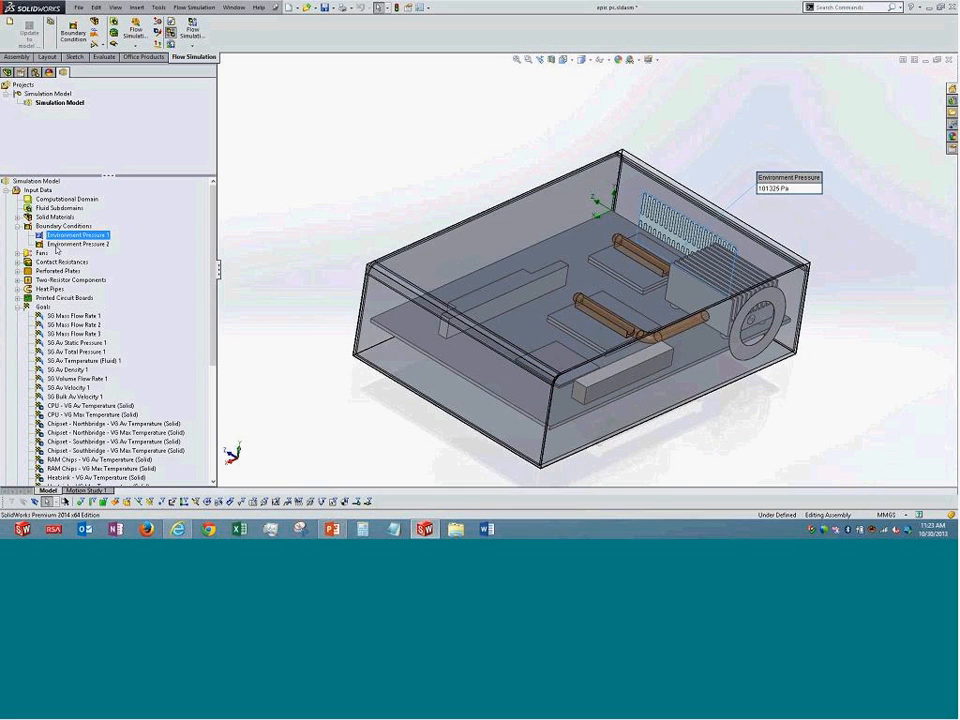
{"action": "left_click", "coordinate": [61, 244]}
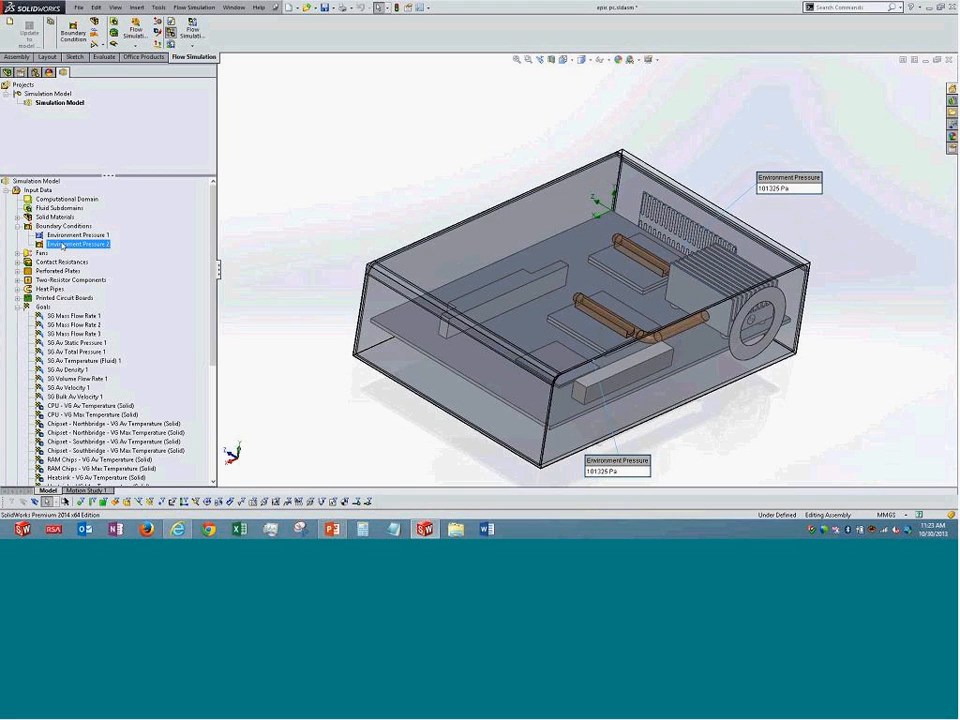
{"action": "scroll", "coordinate": [58, 300], "scroll_direction": "down", "scroll_amount": 7}
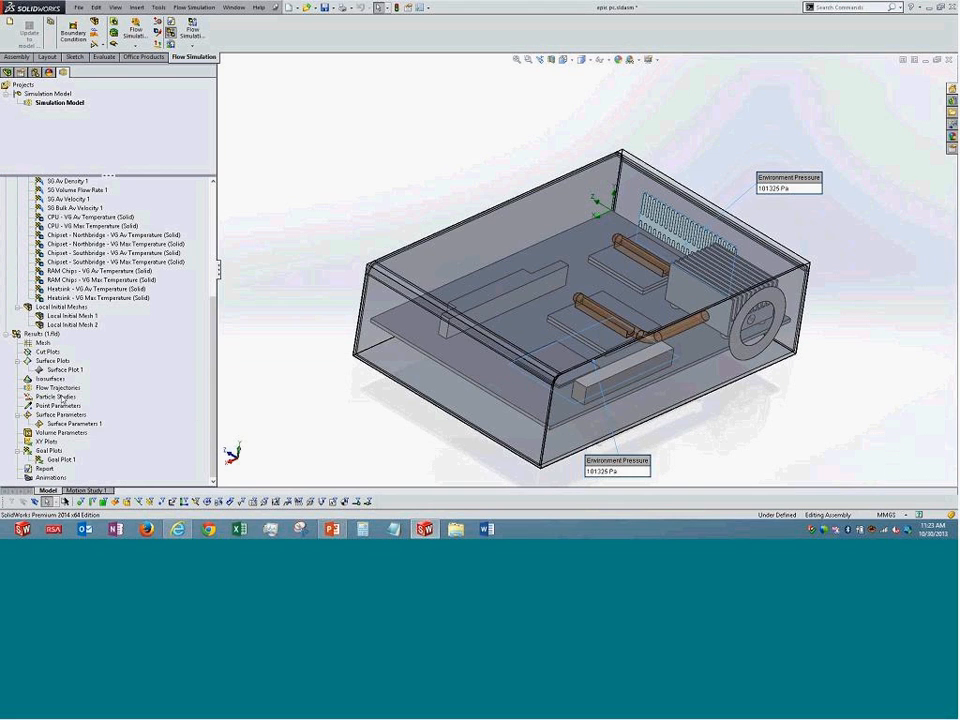
{"action": "right_click", "coordinate": [58, 396]}
{"action": "left_click", "coordinate": [95, 396]}
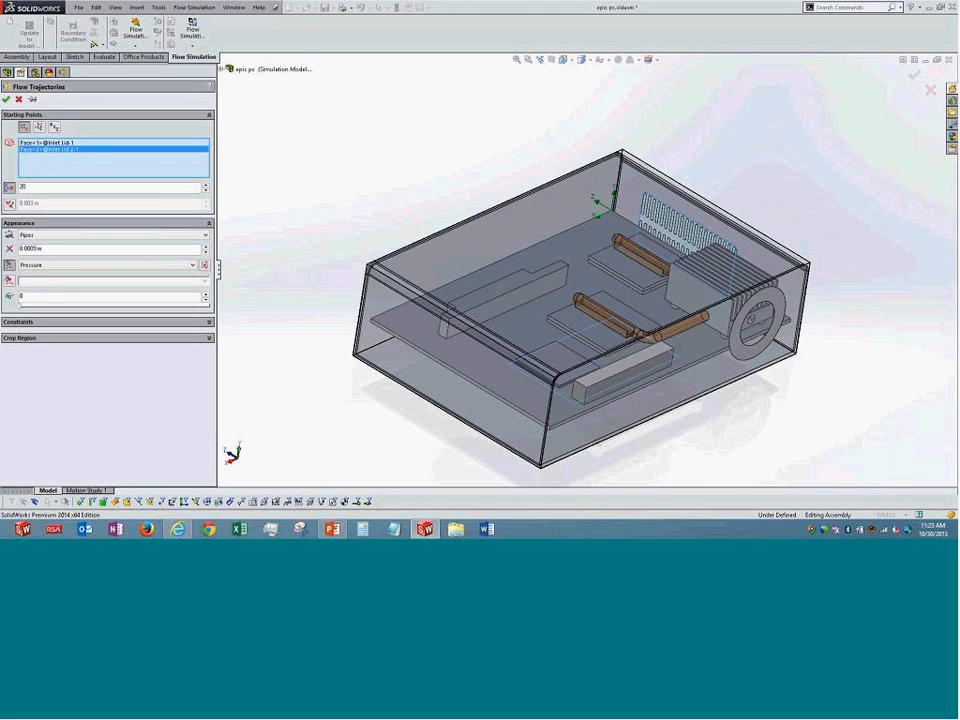
{"action": "left_click", "coordinate": [60, 234]}
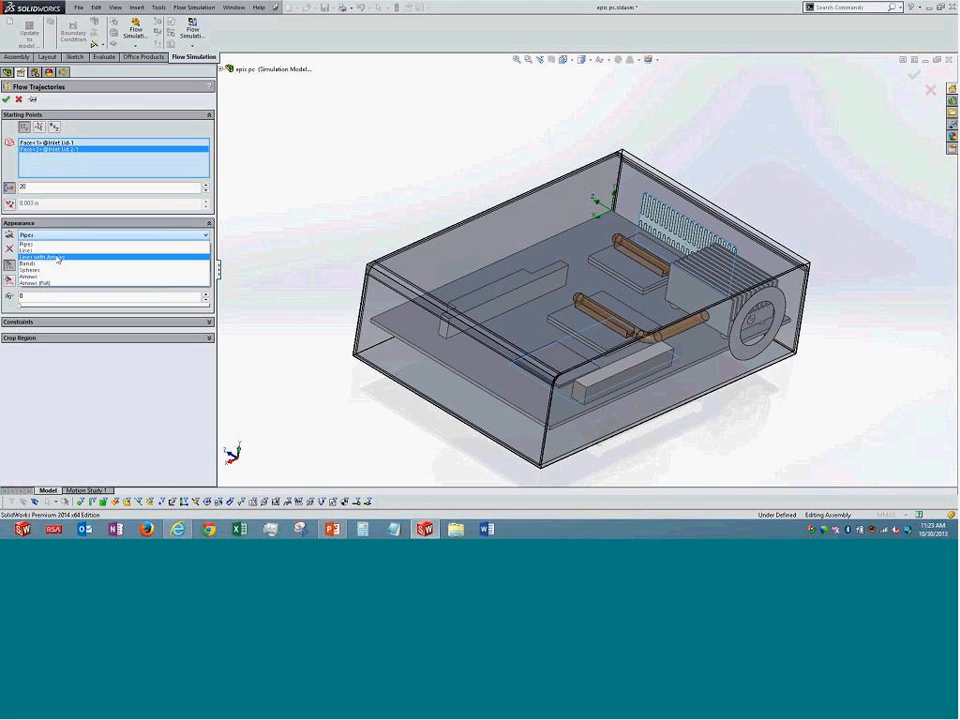
{"action": "left_click", "coordinate": [55, 267]}
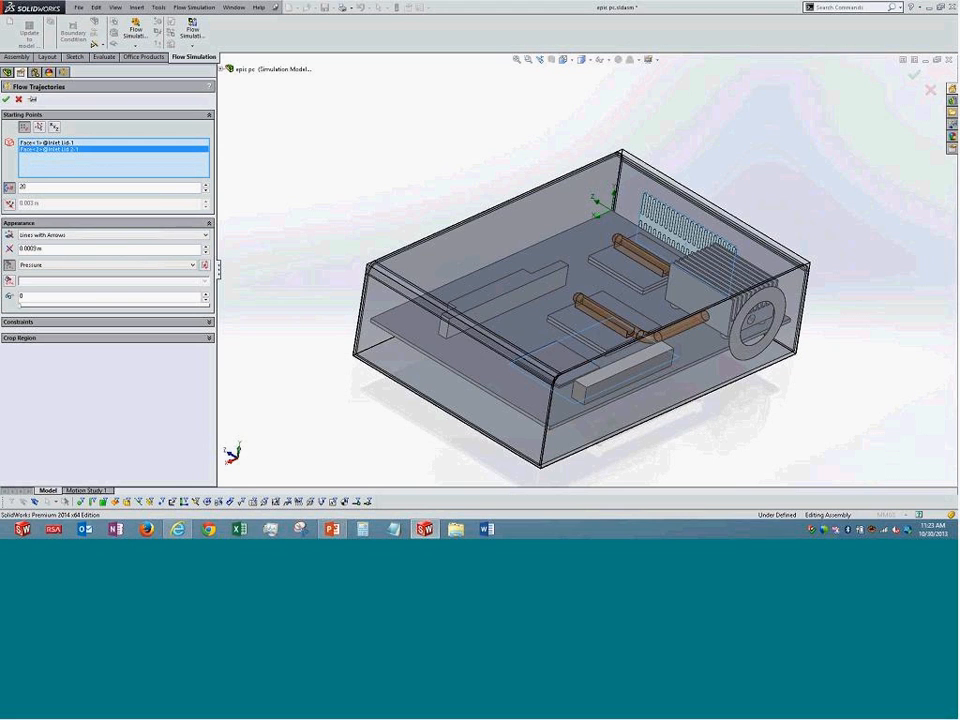
{"action": "left_click", "coordinate": [6, 99]}
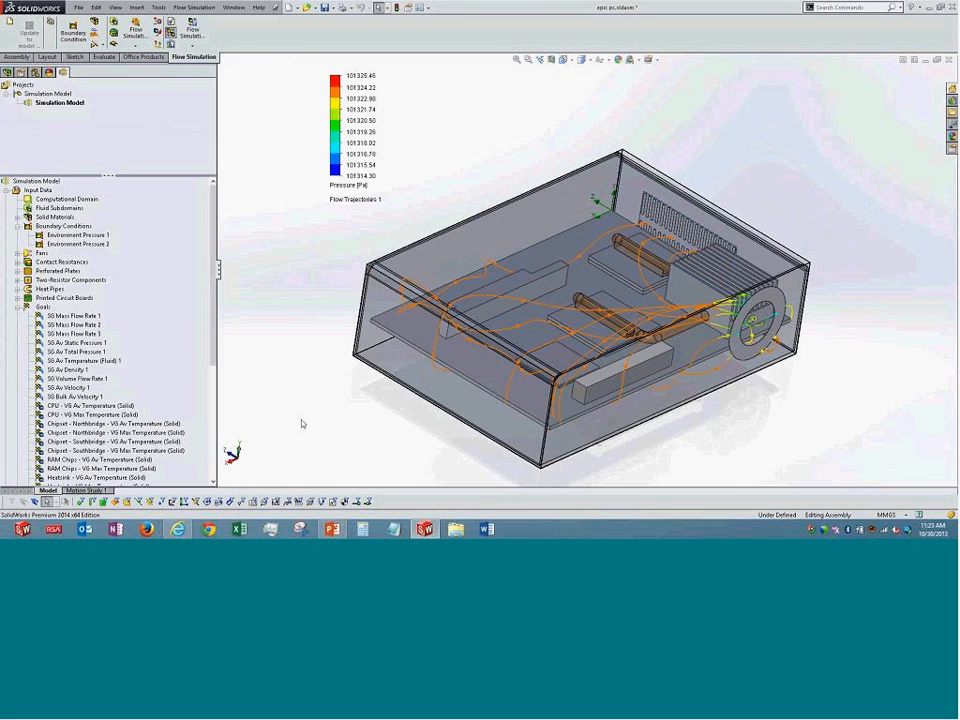
Edit Flow Trajectories 1 to use 30 starting points.
{"action": "middle_click_drag", "start_coordinate": [306, 399], "coordinate": [317, 343]}
{"action": "middle_click_drag", "start_coordinate": [316, 395], "coordinate": [317, 420]}
{"action": "scroll", "coordinate": [179, 365], "scroll_direction": "down", "scroll_amount": 7}
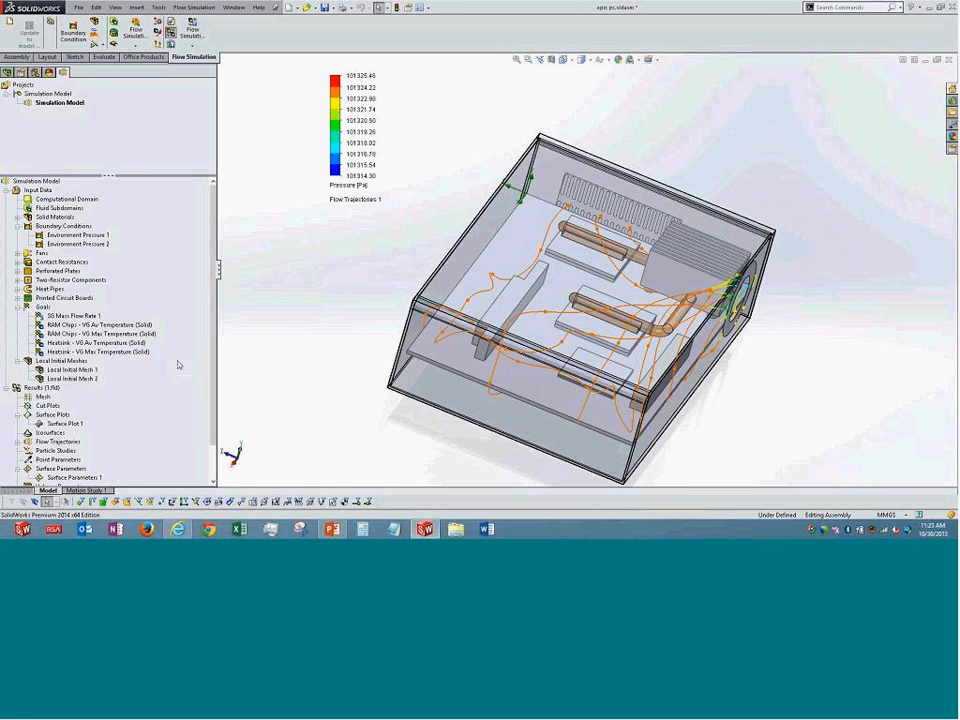
{"action": "double_click", "coordinate": [52, 390]}
{"action": "left_click", "coordinate": [72, 398]}
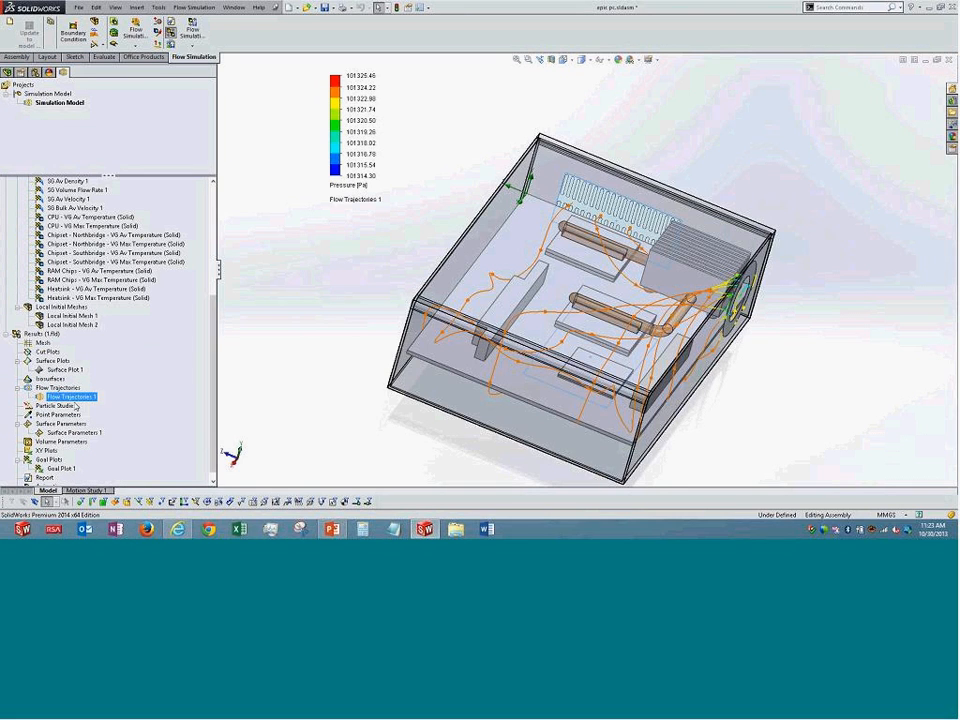
{"action": "right_click", "coordinate": [72, 397]}
{"action": "left_click", "coordinate": [60, 200]}
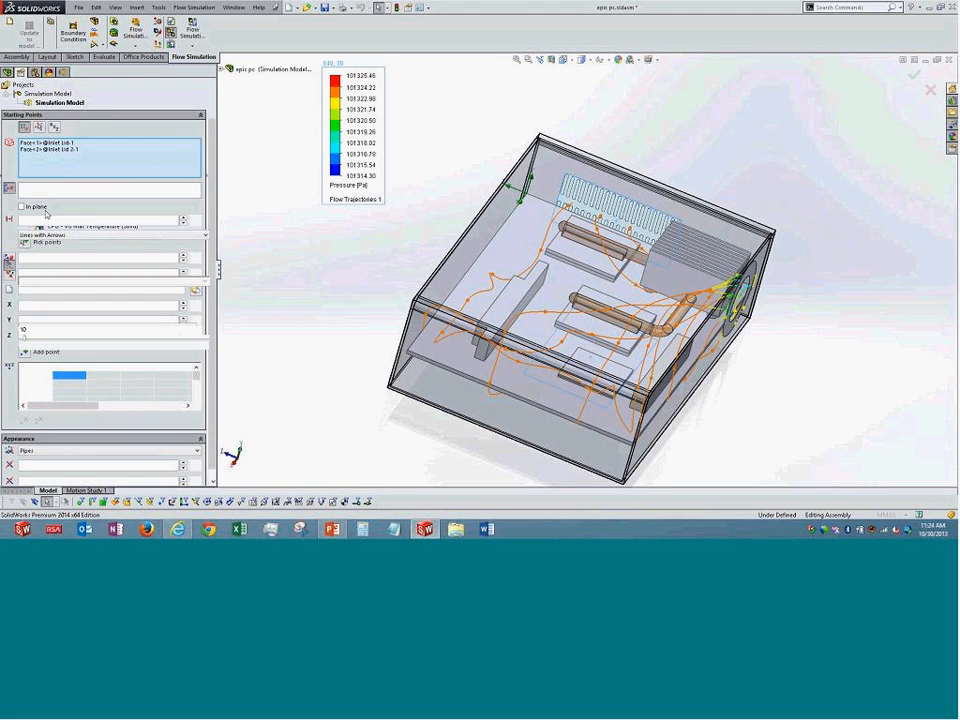
{"action": "double_click", "coordinate": [40, 186]}
{"action": "type", "text": "50"}
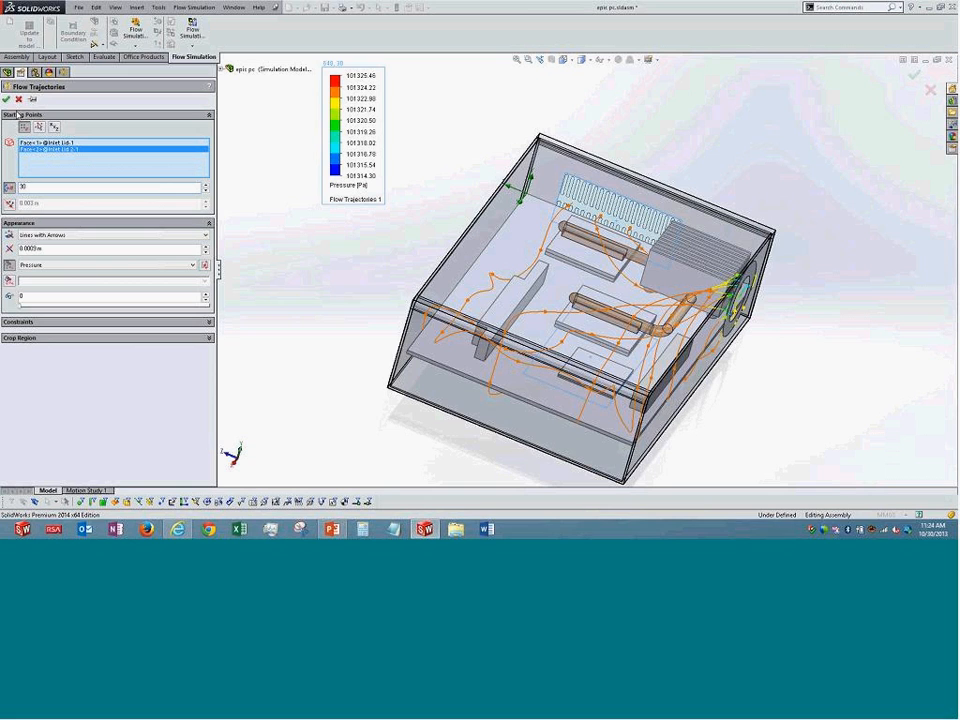
{"action": "left_click", "coordinate": [6, 99]}
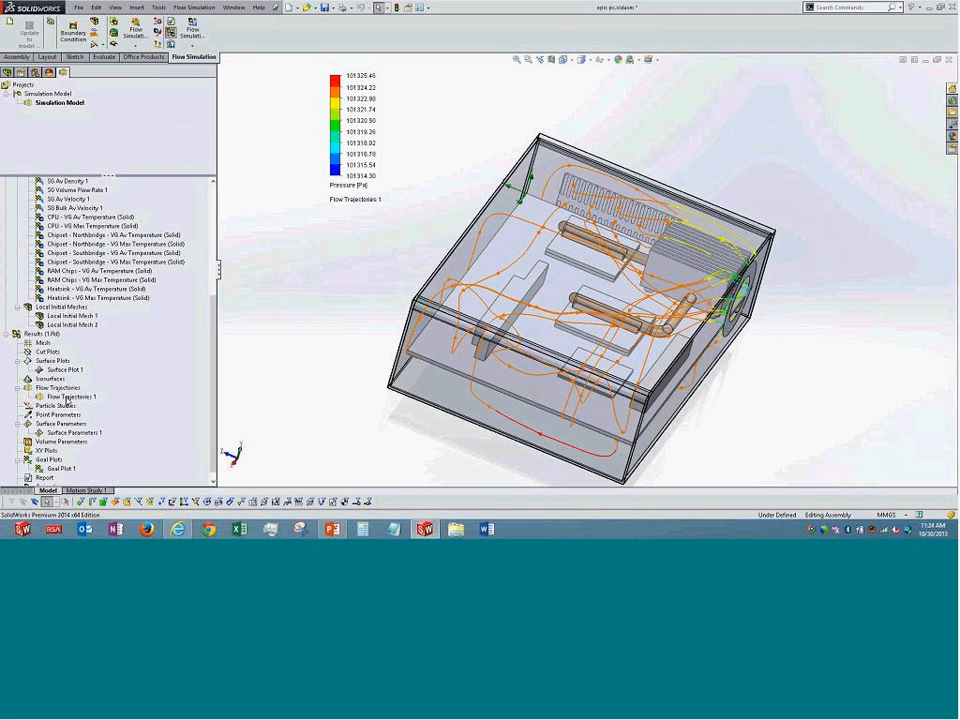
Play the Flow Trajectories 1 animation, examine the airflow around the heatsink from the vent side, and stop the playback.
{"action": "right_click", "coordinate": [66, 398]}
{"action": "left_click", "coordinate": [112, 318]}
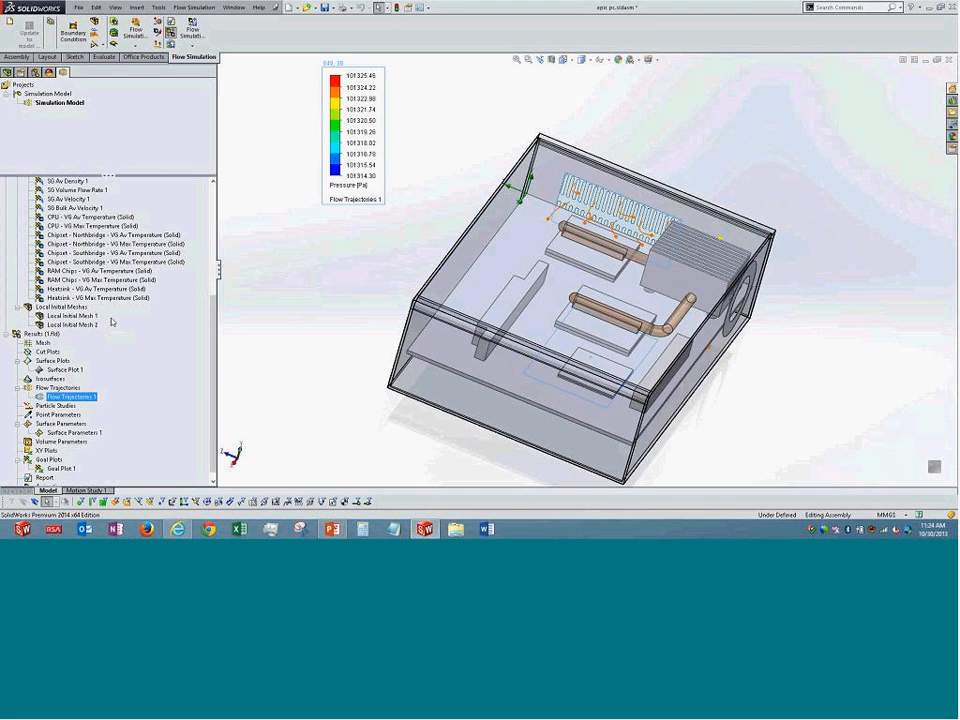
{"action": "middle_click_drag", "start_coordinate": [356, 356], "coordinate": [528, 237]}
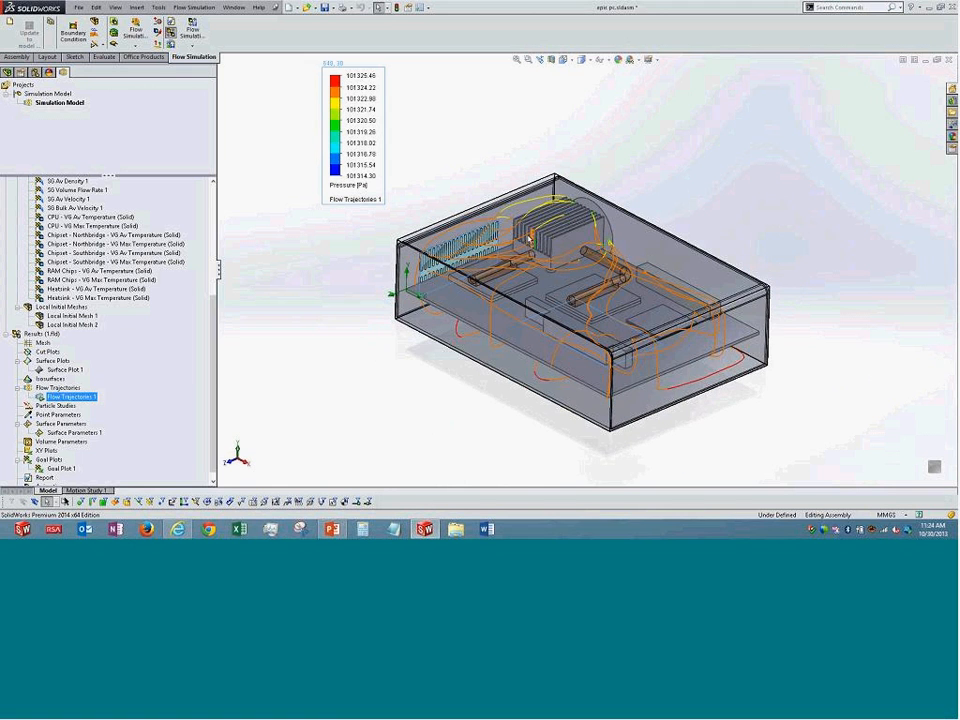
{"action": "scroll", "coordinate": [529, 238], "scroll_direction": "down", "scroll_amount": 2}
{"action": "scroll", "coordinate": [531, 255], "scroll_direction": "down", "scroll_amount": 2}
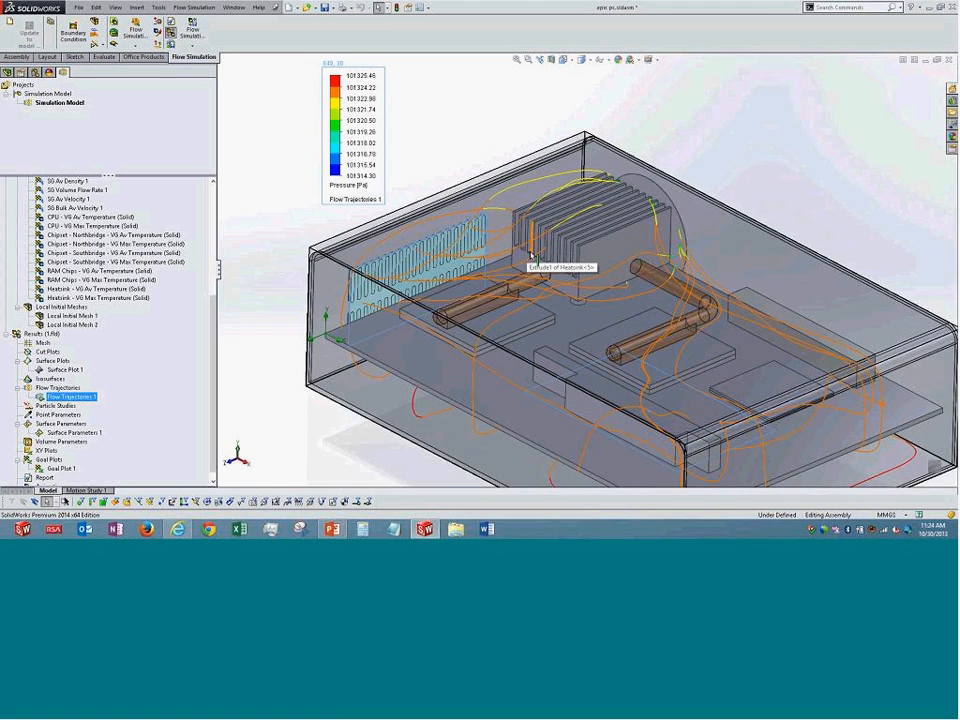
{"action": "scroll", "coordinate": [531, 255], "scroll_direction": "up", "scroll_amount": 1}
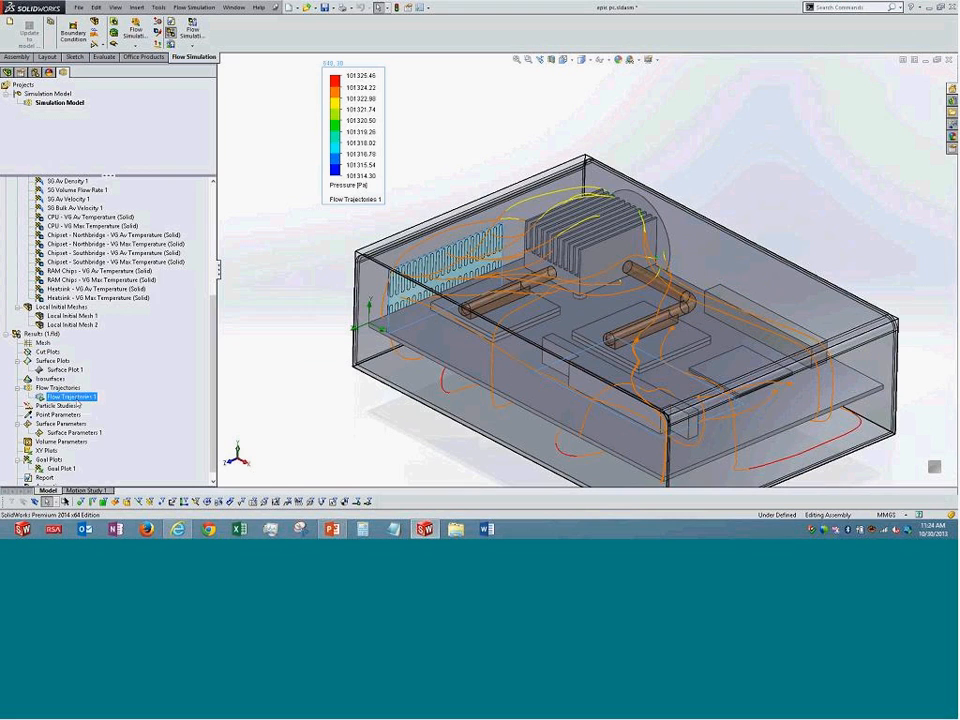
{"action": "right_click", "coordinate": [84, 397]}
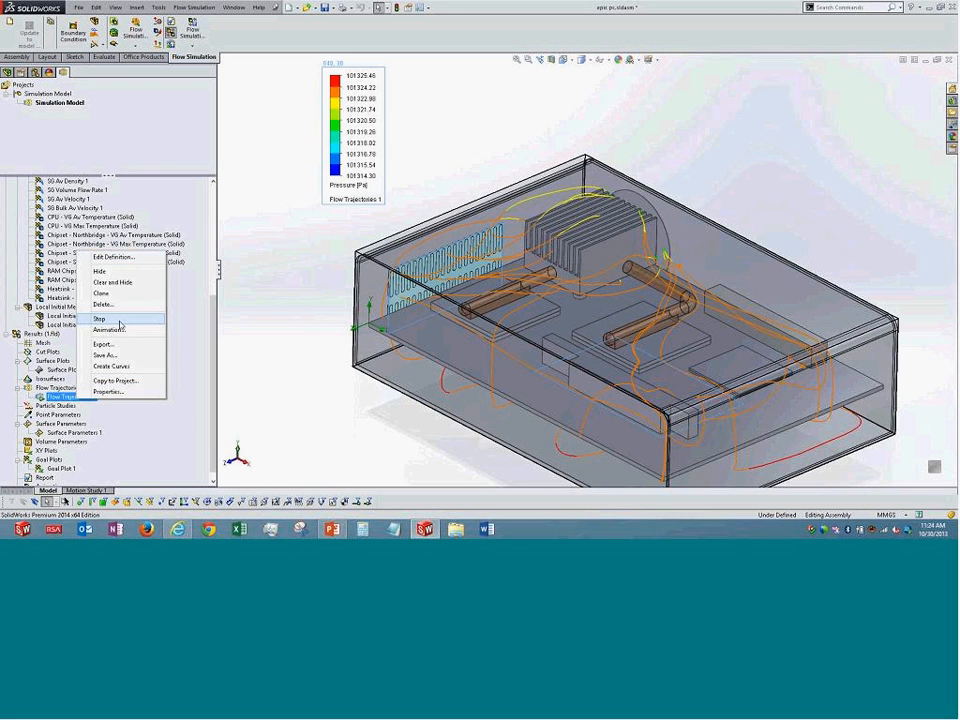
{"action": "left_click", "coordinate": [119, 320]}
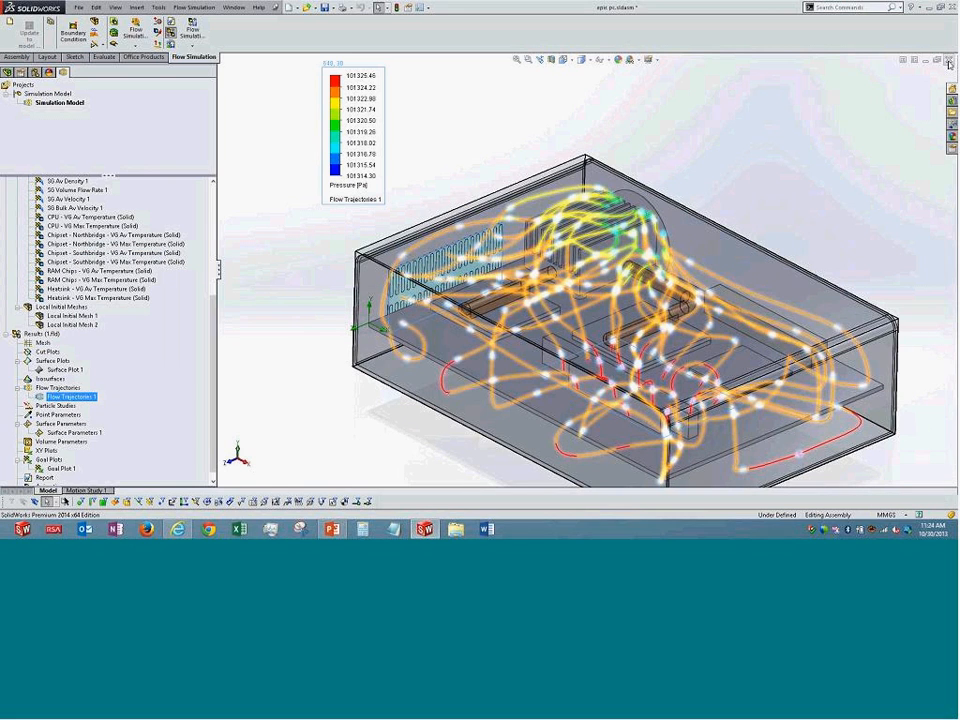
Close the epic pc assembly and open the recent part tower block.sldprt.
{"action": "left_click", "coordinate": [949, 61]}
{"action": "left_click", "coordinate": [446, 274]}
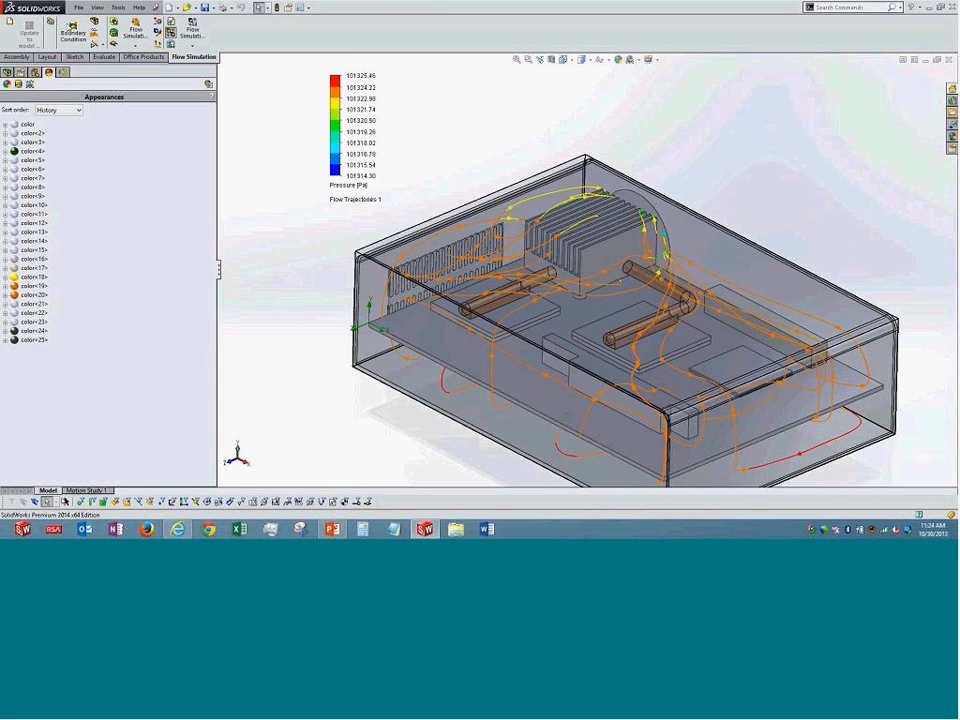
{"action": "left_click", "coordinate": [78, 7]}
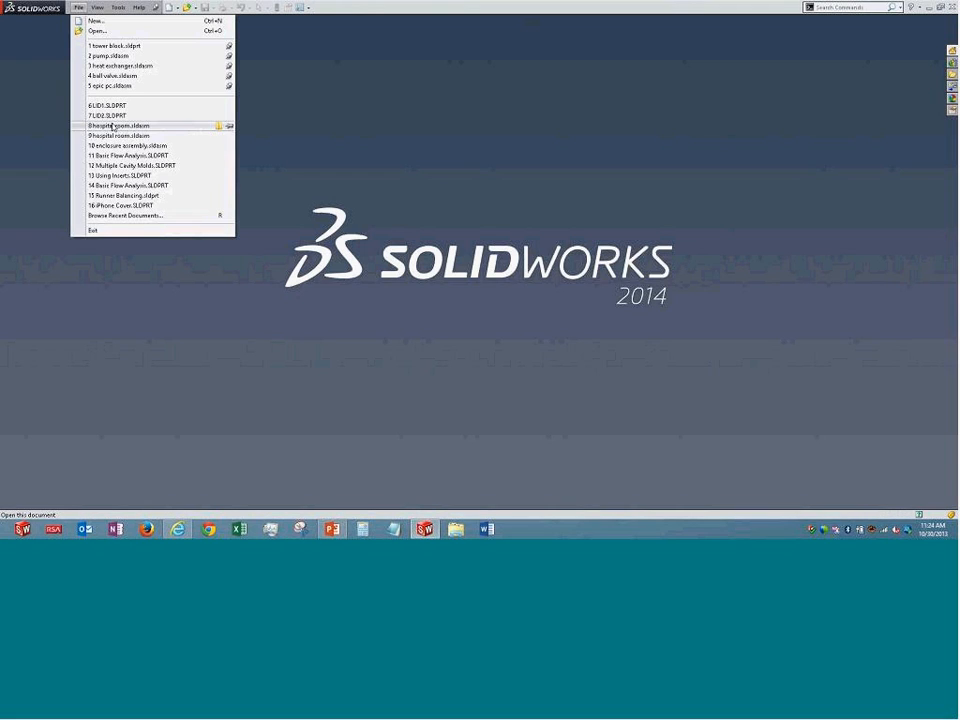
{"action": "left_click", "coordinate": [128, 46]}
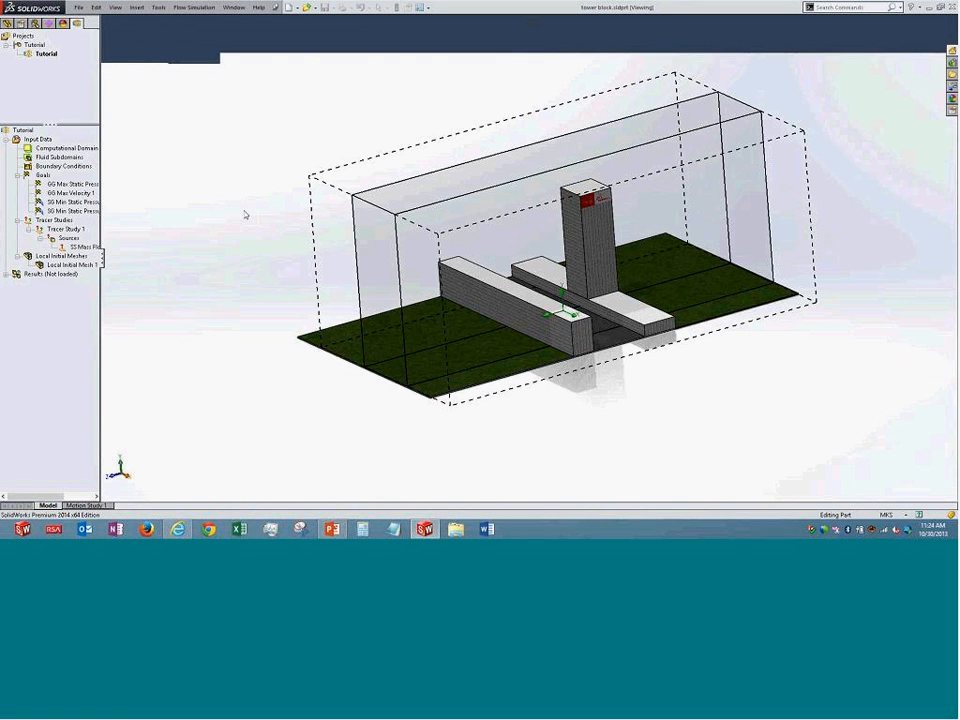
Widen the analysis tree and review the Tutorial project's General Settings: analysis type, fluids, wall conditions, and initial and ambient conditions including the turbulence parameters.
{"action": "left_click_drag", "start_coordinate": [109, 283], "coordinate": [170, 293]}
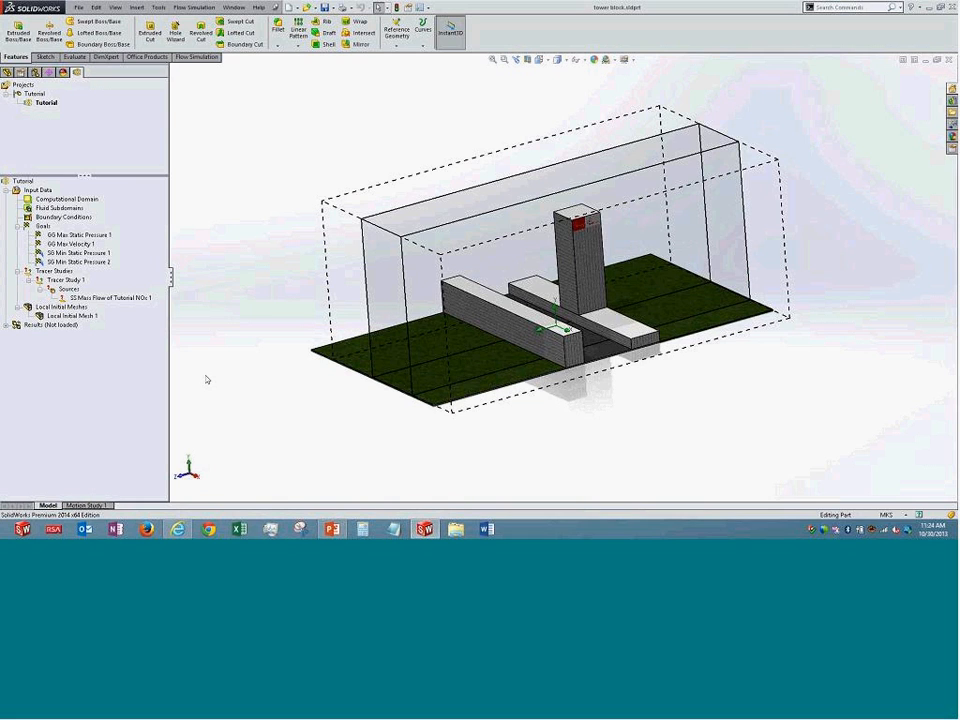
{"action": "middle_click_drag", "start_coordinate": [206, 379], "coordinate": [205, 300]}
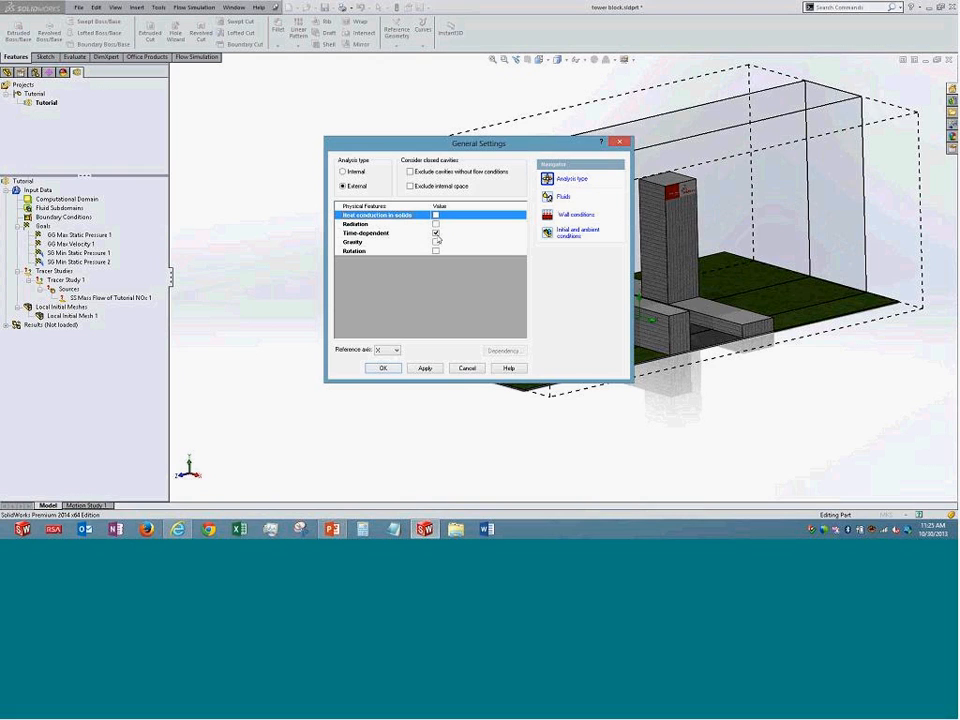
{"action": "left_click", "coordinate": [580, 200]}
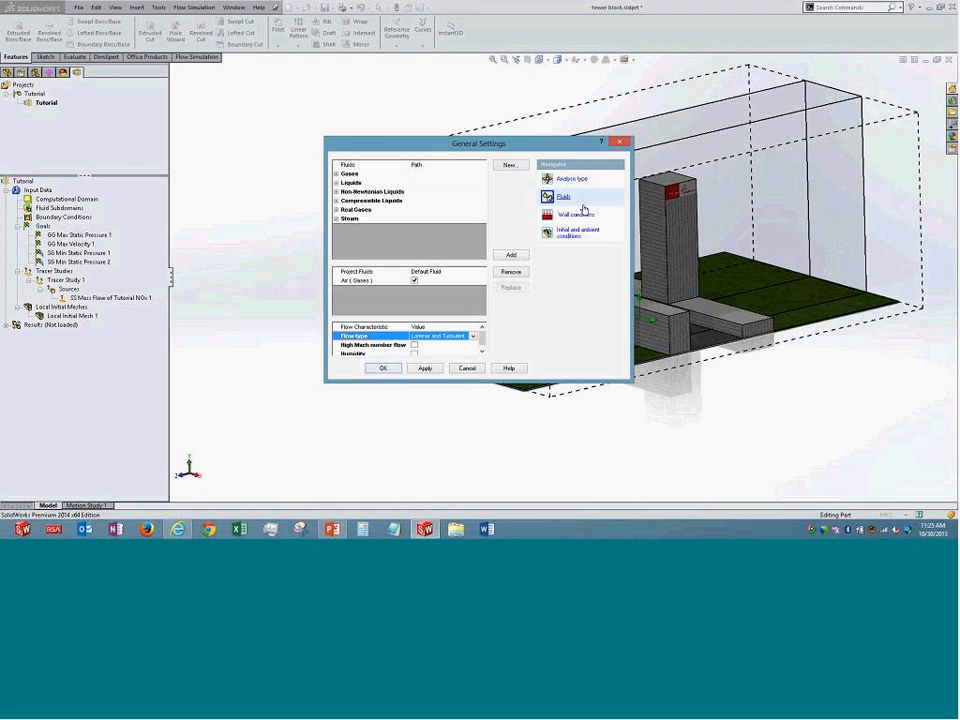
{"action": "left_click", "coordinate": [589, 216]}
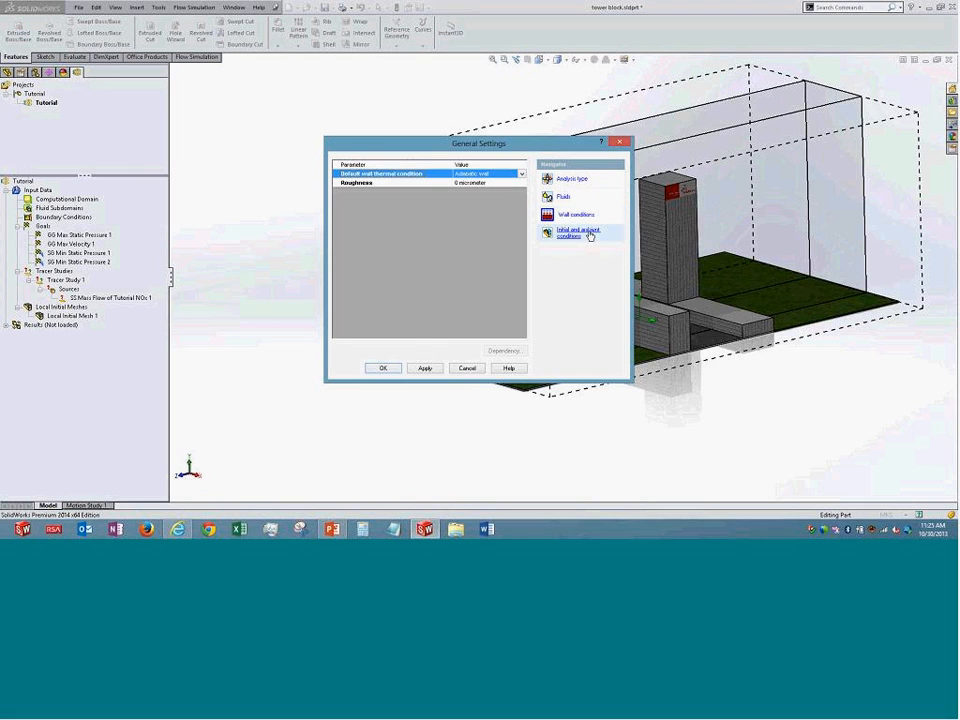
{"action": "left_click", "coordinate": [590, 236]}
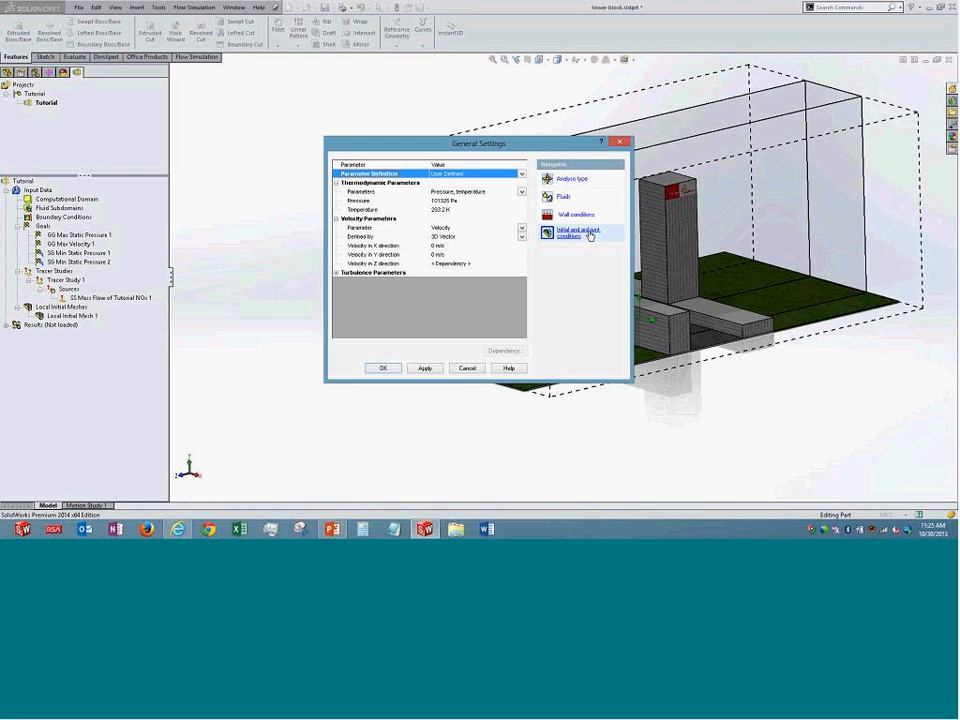
{"action": "left_click", "coordinate": [337, 273]}
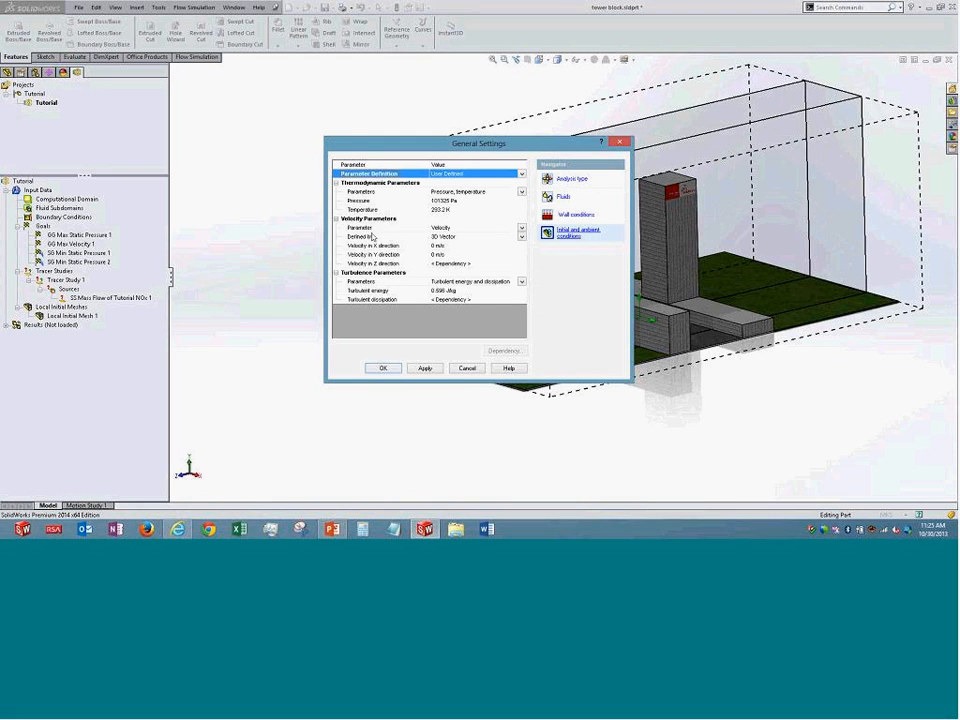
Inspect the formula dependency defining the ambient velocity in Z direction, then close the General Settings without changes.
{"action": "left_click", "coordinate": [403, 263]}
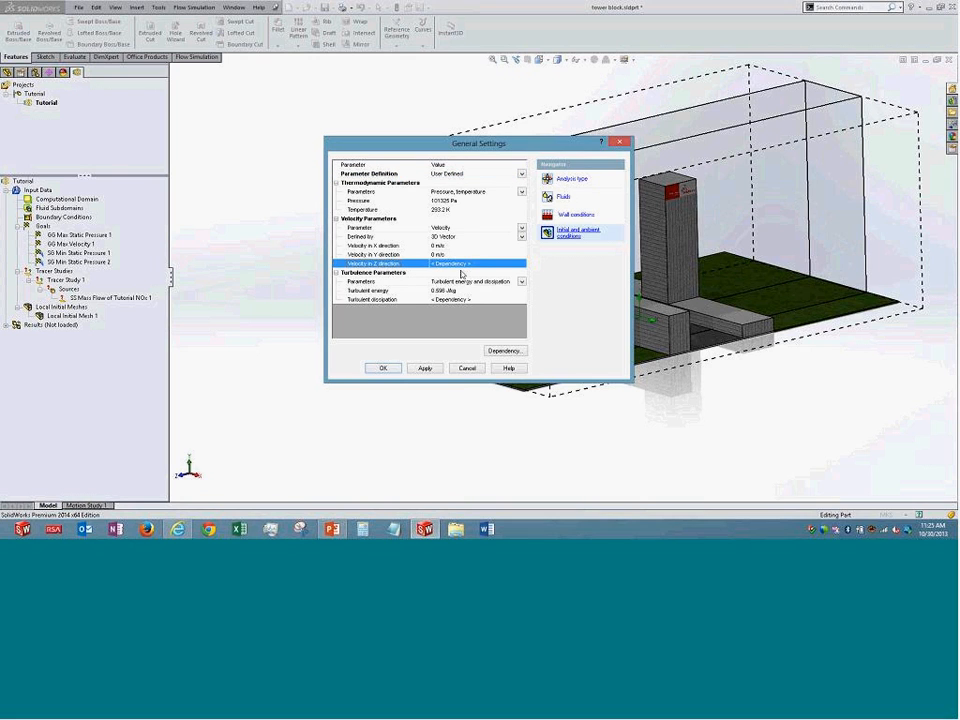
{"action": "left_click_drag", "start_coordinate": [497, 146], "coordinate": [337, 92]}
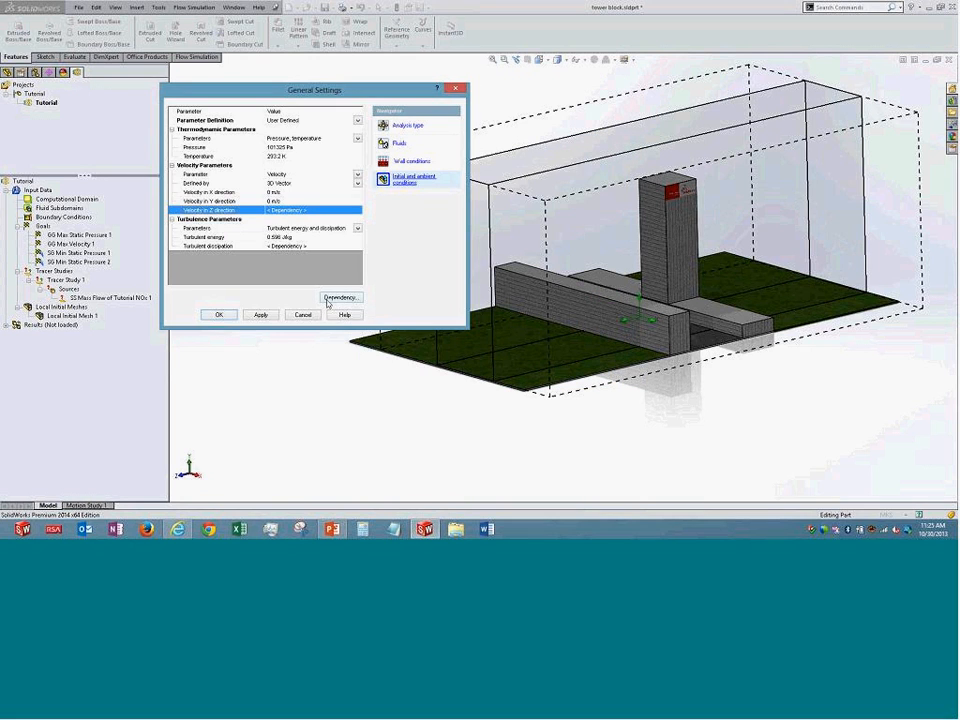
{"action": "left_click", "coordinate": [347, 297]}
{"action": "left_click_drag", "start_coordinate": [289, 160], "coordinate": [167, 162]}
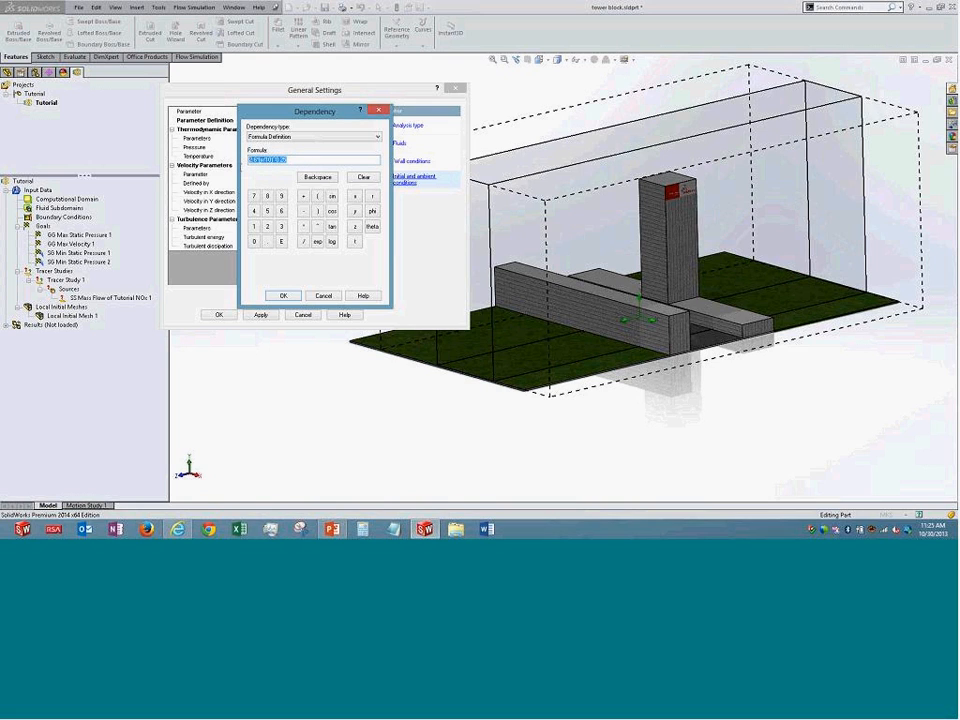
{"action": "left_click", "coordinate": [331, 296]}
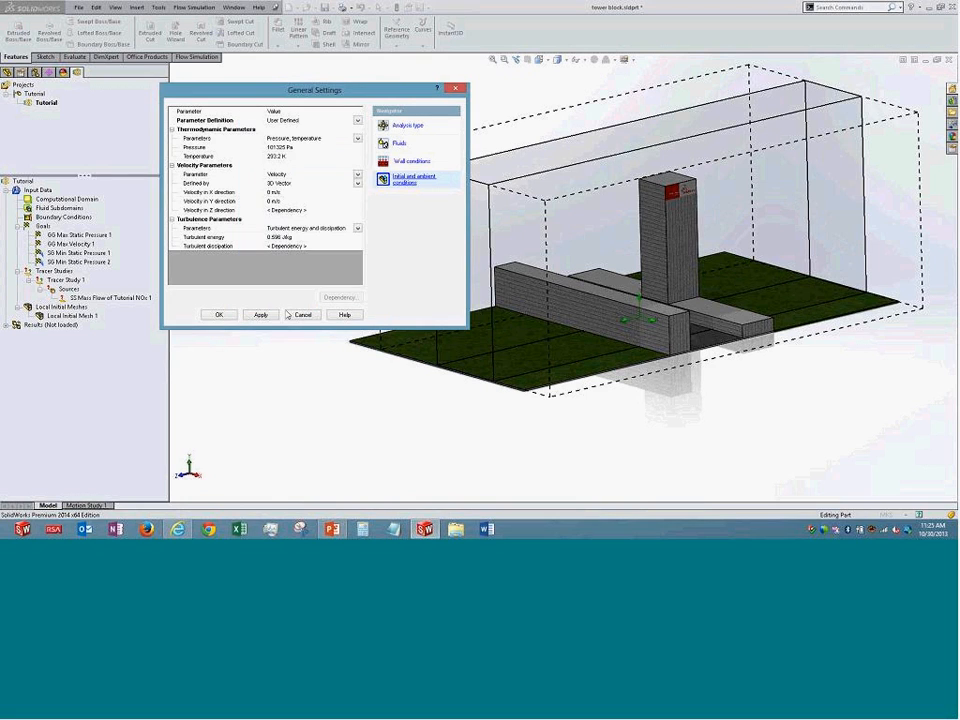
{"action": "left_click", "coordinate": [294, 211]}
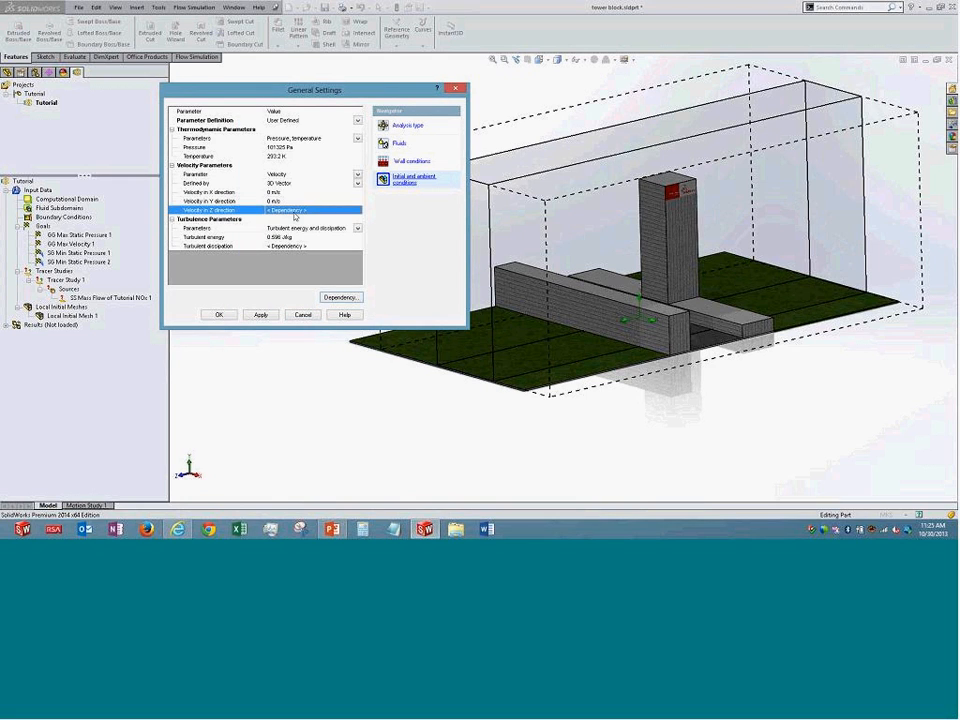
{"action": "left_click", "coordinate": [304, 316]}
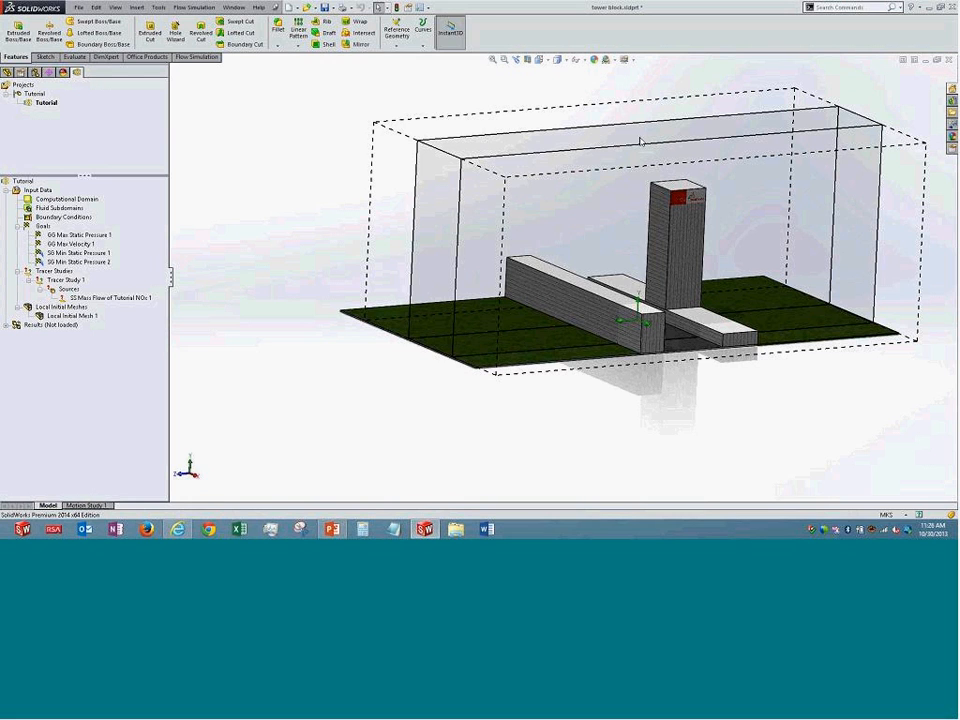
Load the project results, play the Flow Trajectories 1 animation viewed from the side of the buildings, and stop the playback.
{"action": "right_click", "coordinate": [55, 325]}
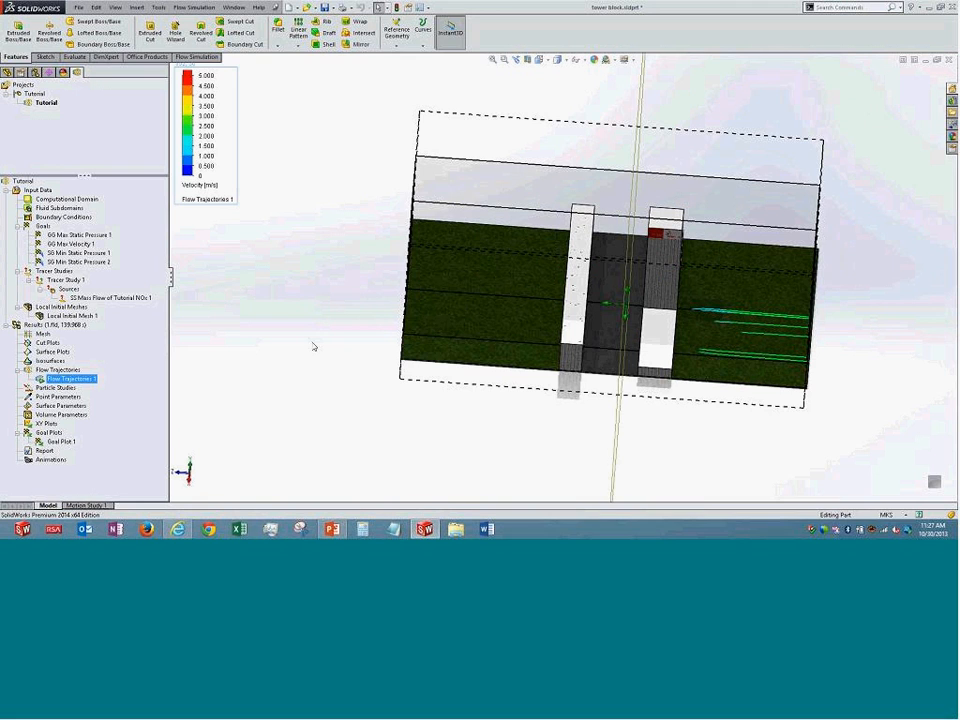
{"action": "middle_click_drag", "start_coordinate": [315, 335], "coordinate": [323, 318]}
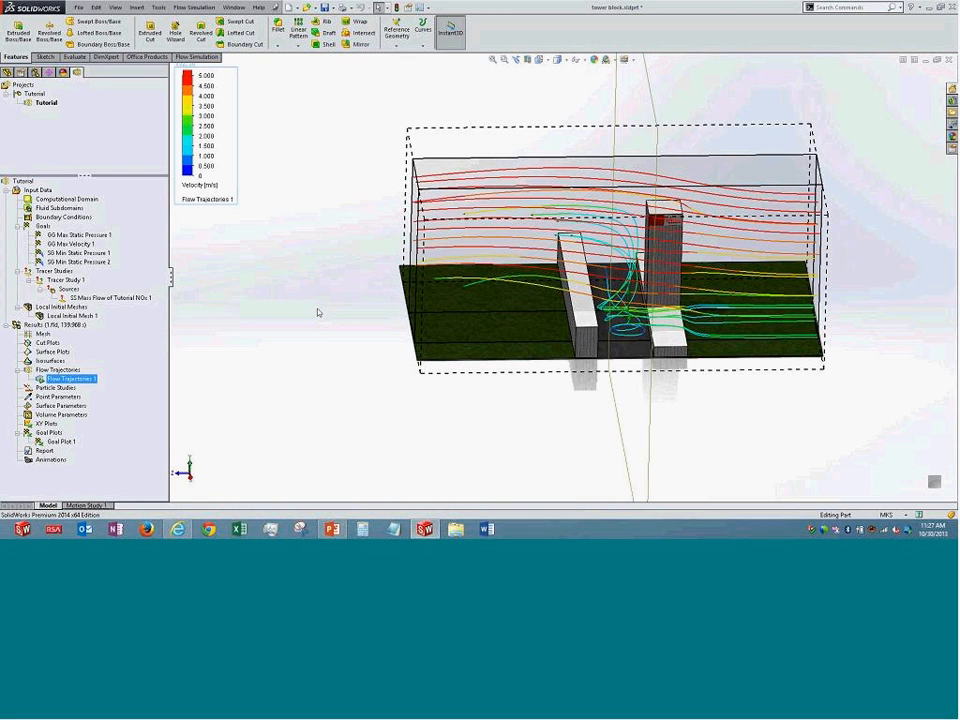
{"action": "right_click", "coordinate": [88, 380]}
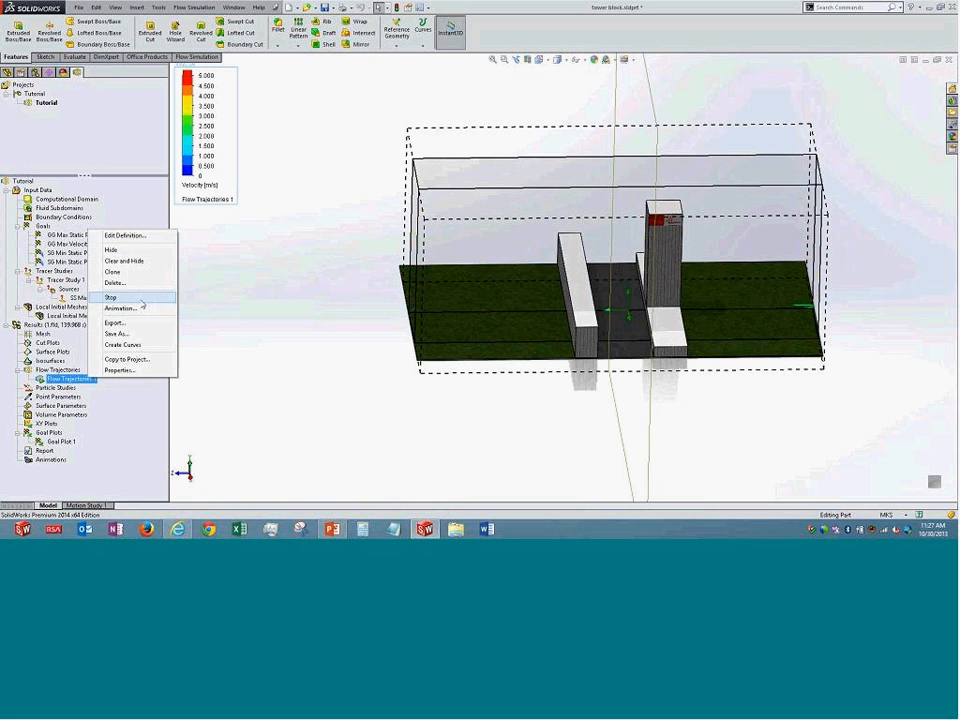
{"action": "left_click", "coordinate": [140, 298]}
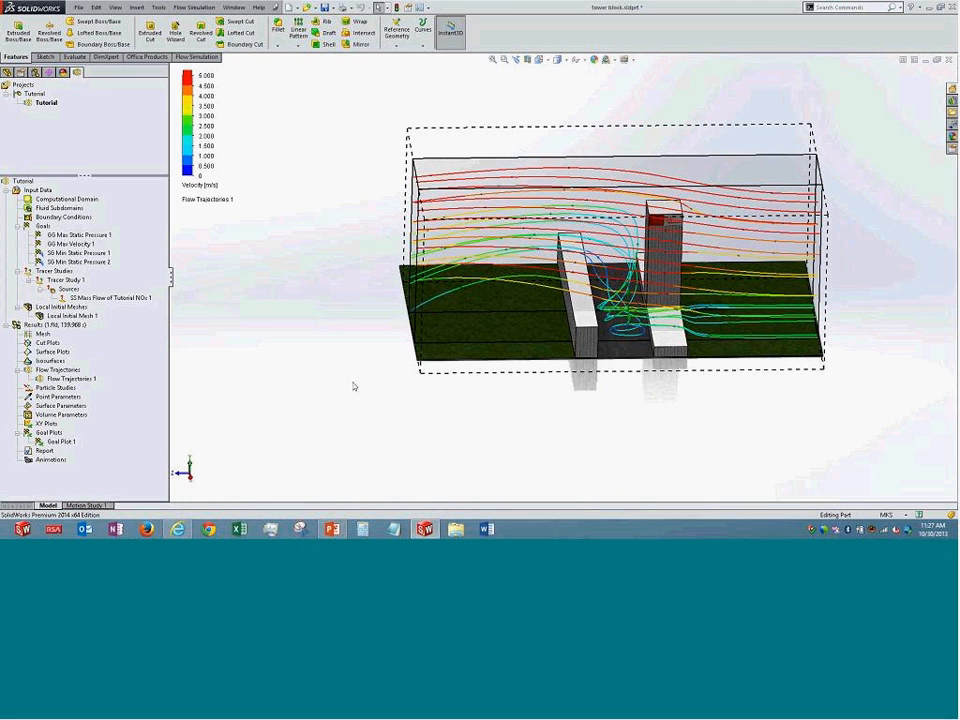
Check the parameters available for the Flow Trajectories 1 velocity legend and examine the airflow around the tower block from an oblique view.
{"action": "middle_click_drag", "start_coordinate": [353, 386], "coordinate": [197, 188]}
{"action": "left_click", "coordinate": [200, 186]}
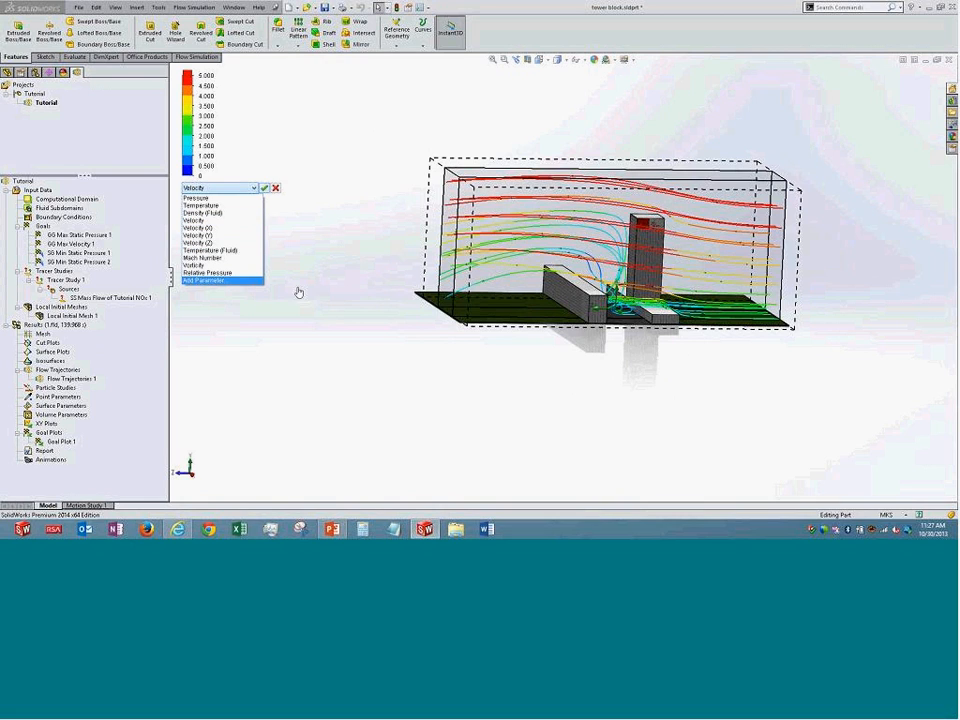
{"action": "left_click", "coordinate": [340, 346]}
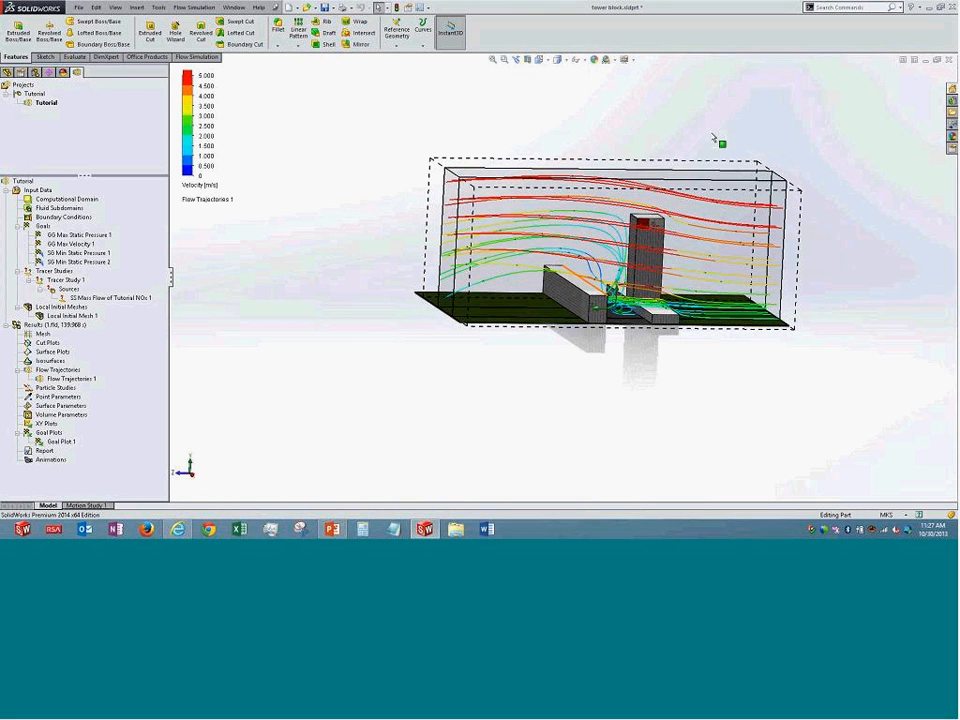
{"action": "scroll", "coordinate": [604, 293], "scroll_direction": "down", "scroll_amount": 6}
{"action": "scroll", "coordinate": [666, 426], "scroll_direction": "up", "scroll_amount": 5}
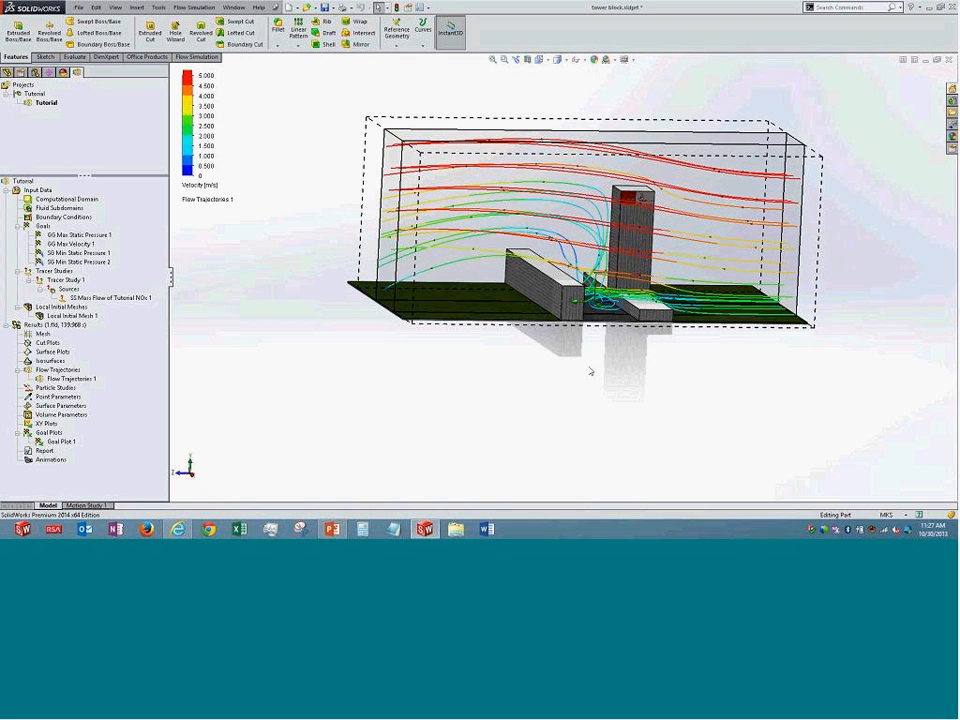
{"action": "middle_click_drag", "start_coordinate": [590, 371], "coordinate": [675, 407]}
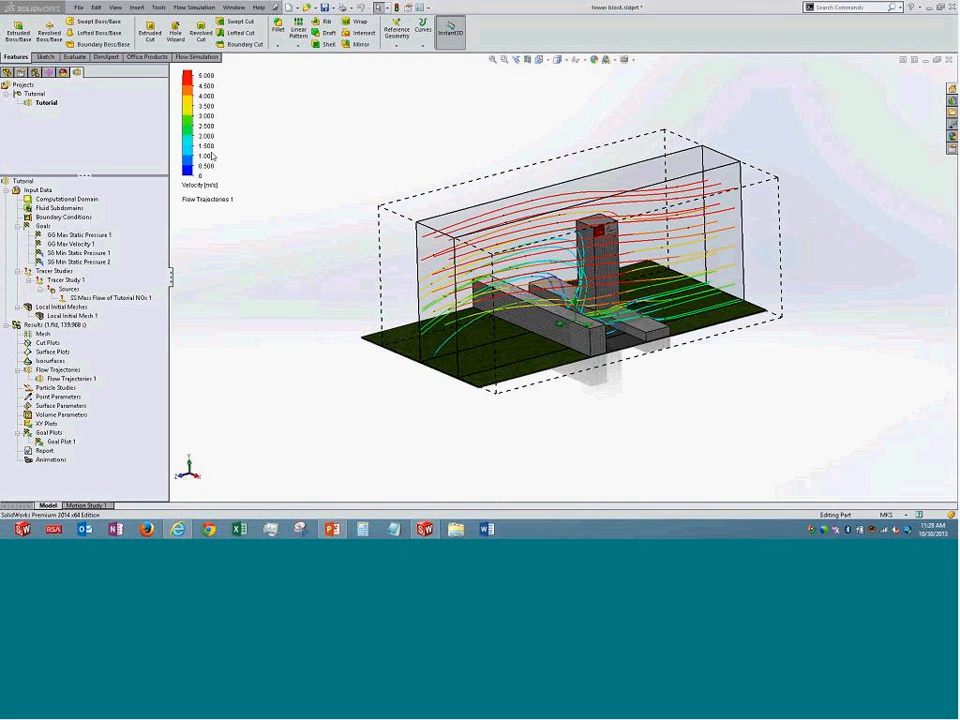
Switch to PowerPoint and present the "Over to Software – Examples used" slide full screen with the taskbar shown.
{"action": "left_click", "coordinate": [336, 529]}
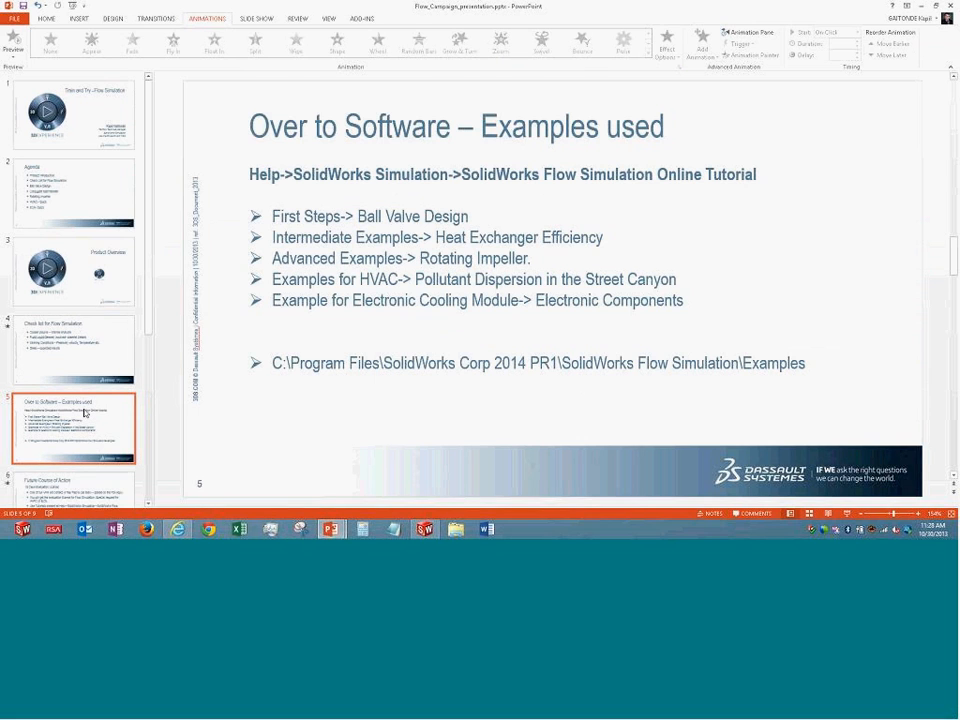
{"action": "key", "text": "shift+F5"}
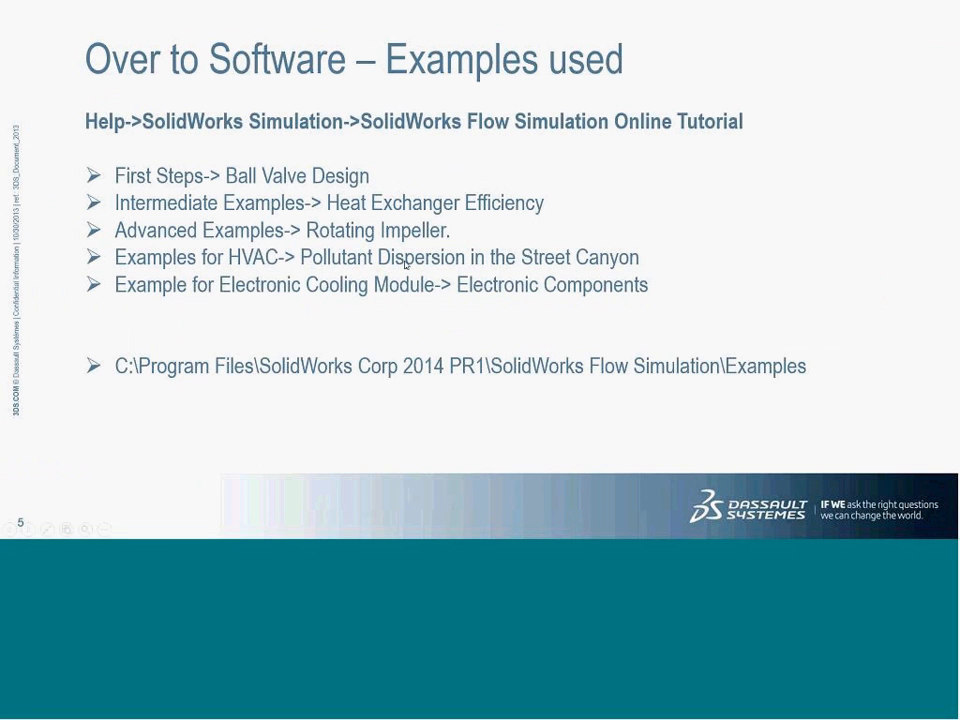
{"action": "key", "text": "Right"}
{"action": "key", "text": "Left"}
{"action": "key", "text": "ctrl+t"}
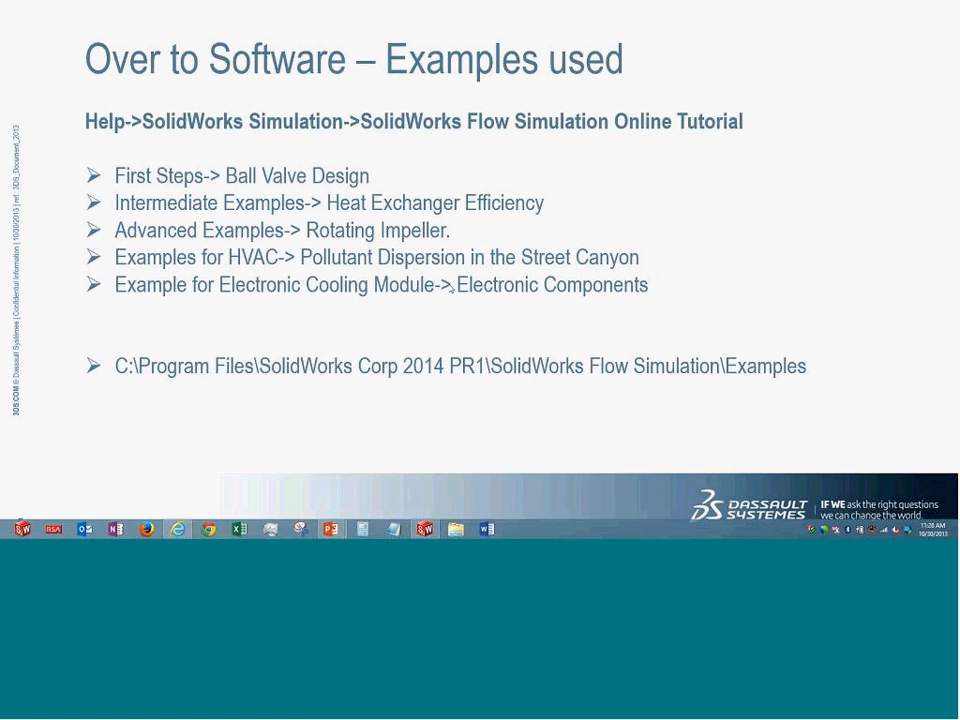